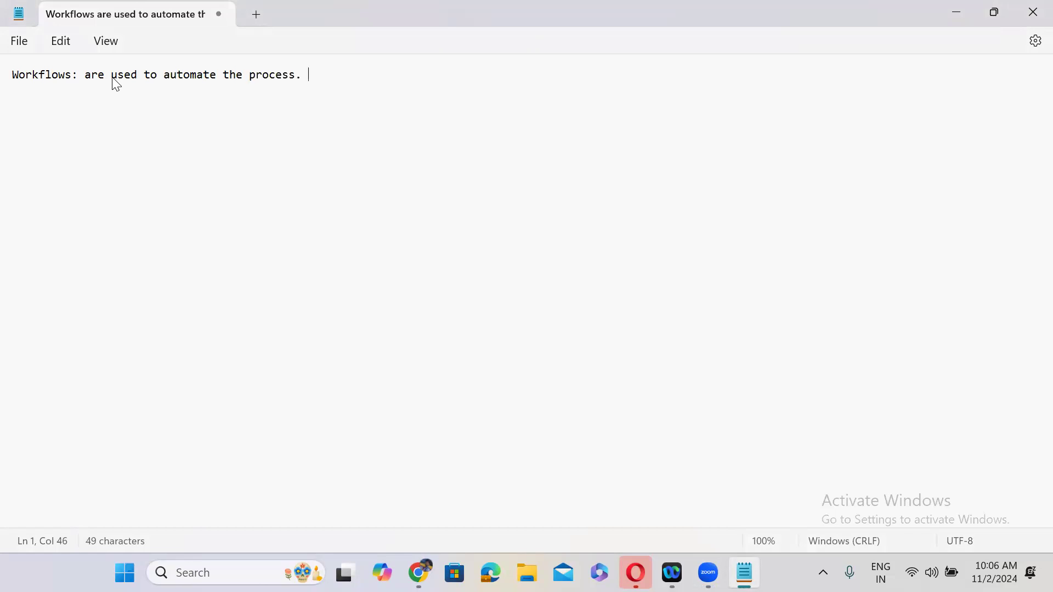
- Replace the note's final period with ', It is Server Side Script.' and add two blank lines
key(BackSpace)
key(BackSpace)
text(, It is)
text(Server Side Script)
key(Return)
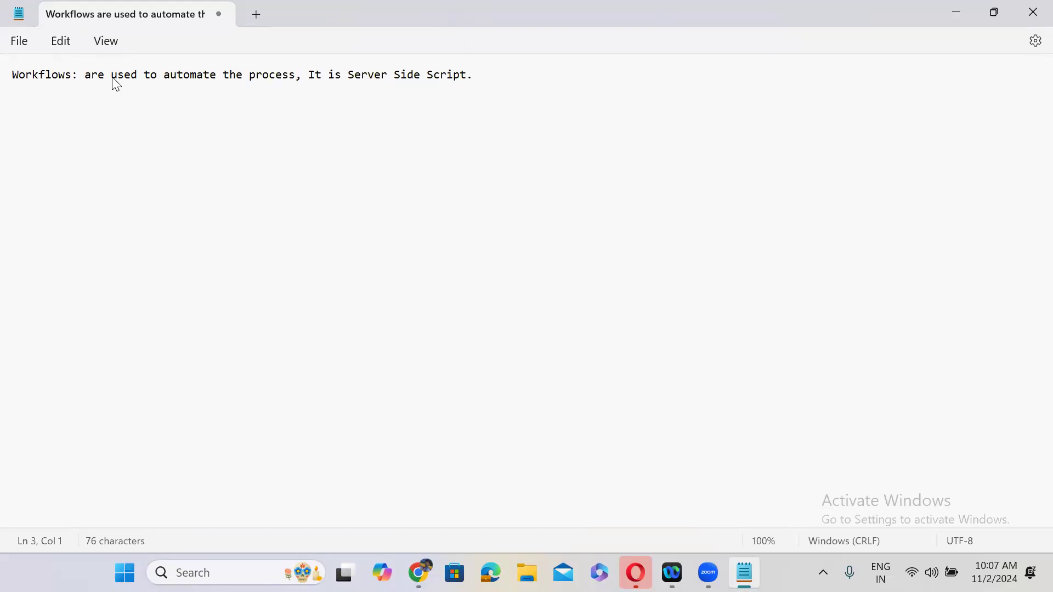
- Add the line 'Requested Item' further down in the Notepad notes
click(40, 123)
text(Requested Item)
key(Return)
key(Return)
- Minimize Notepad and open developer.servicenow.com in Chrome via the 'dev' address suggestion
click(953, 13)
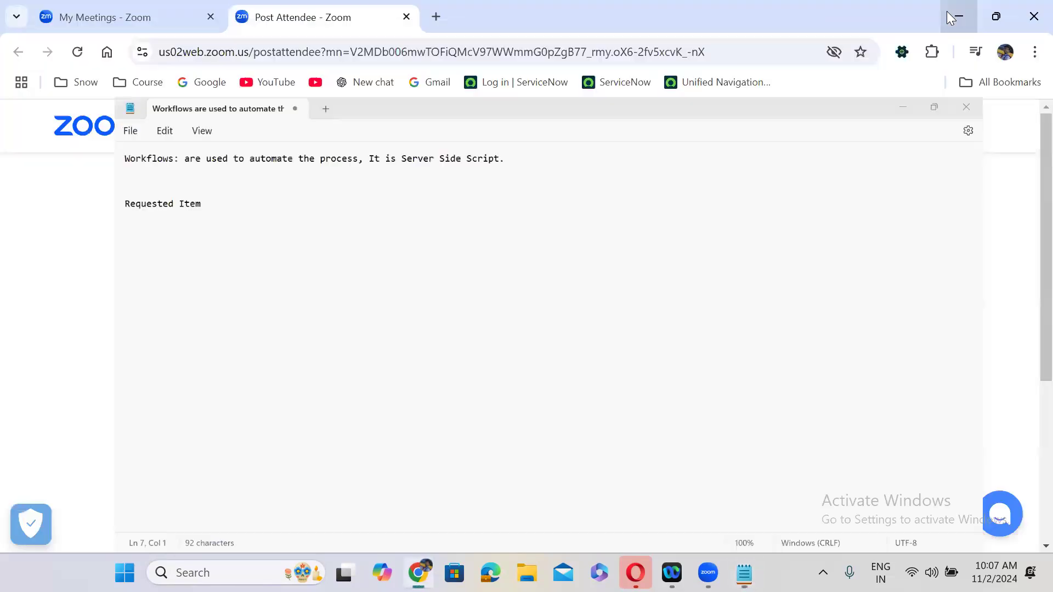
click(358, 57)
text(dev)
key(Right)
key(Return)
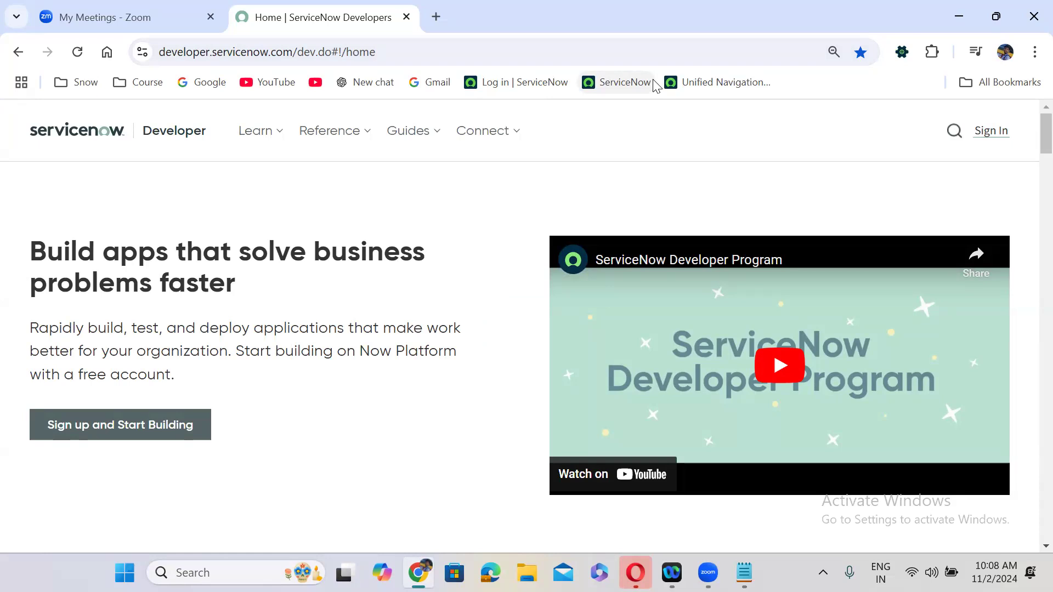
- Sign in to ServiceNow Developer using the saved account e-mail and its password
click(996, 139)
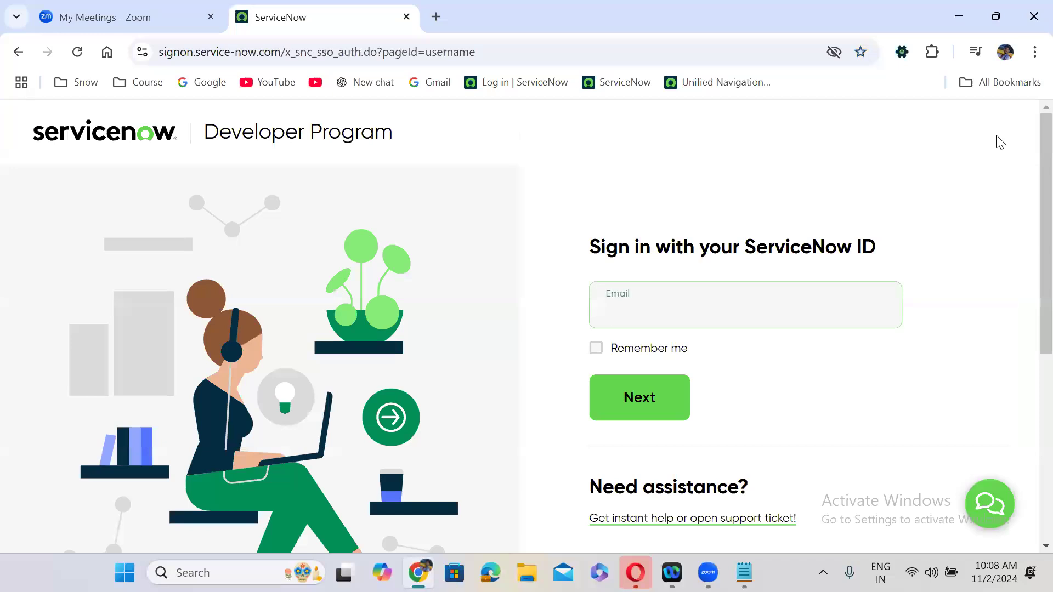
click(647, 314)
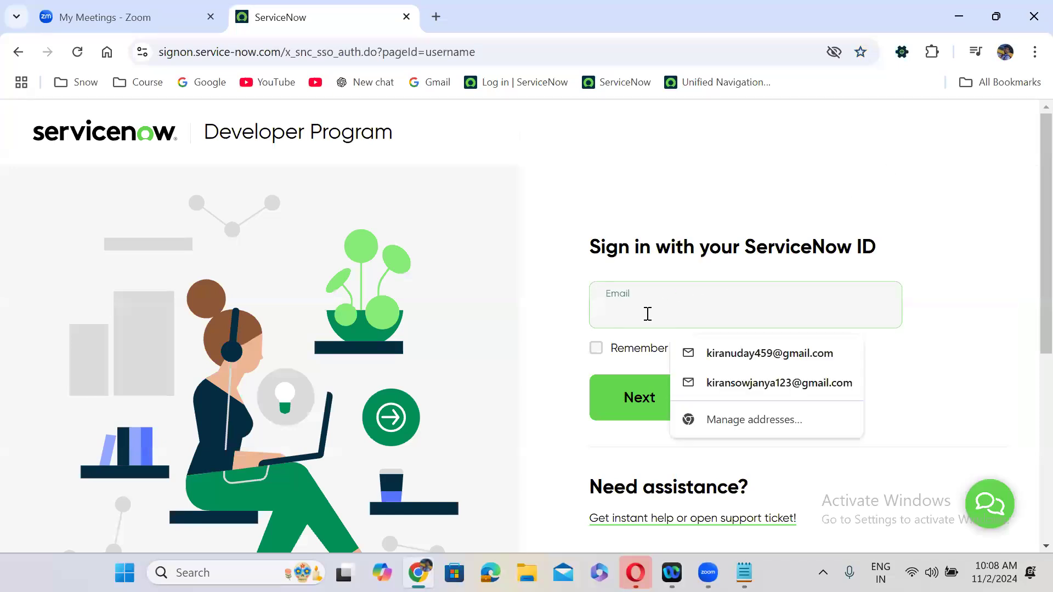
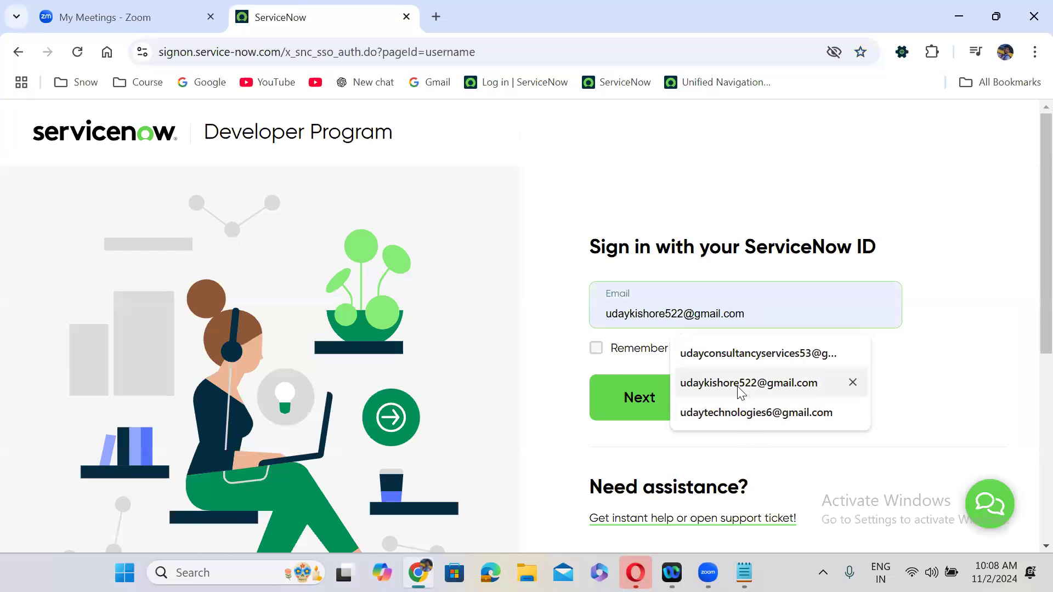
click(740, 384)
click(638, 405)
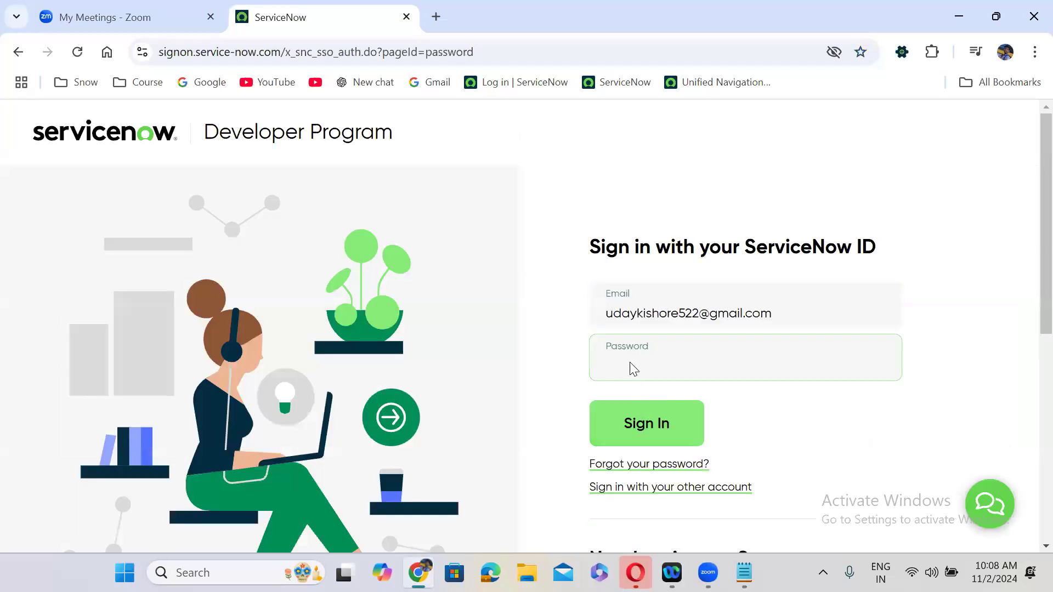
text(***)
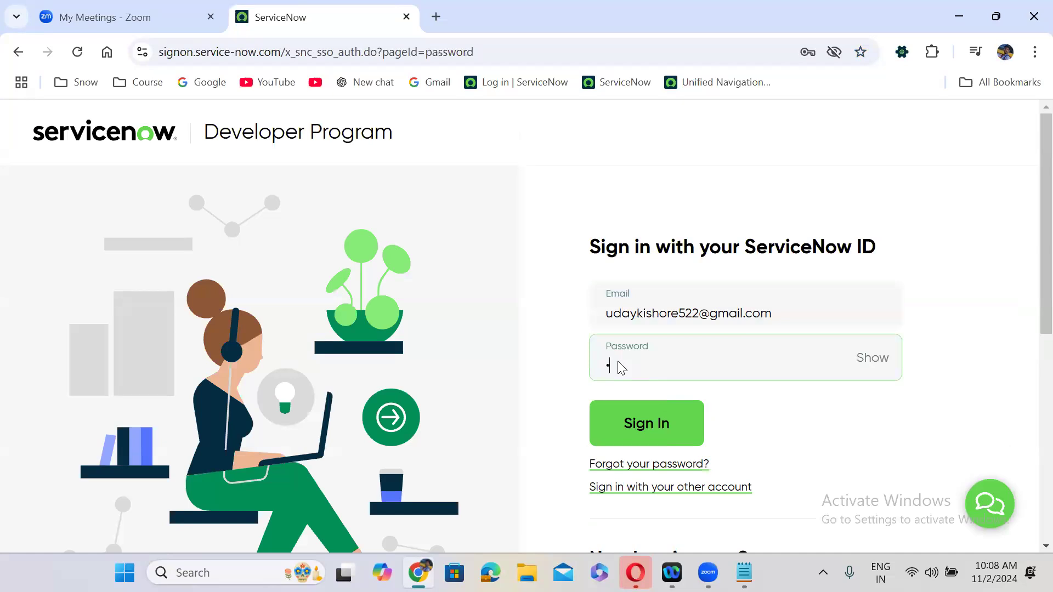
text(******)
click(650, 410)
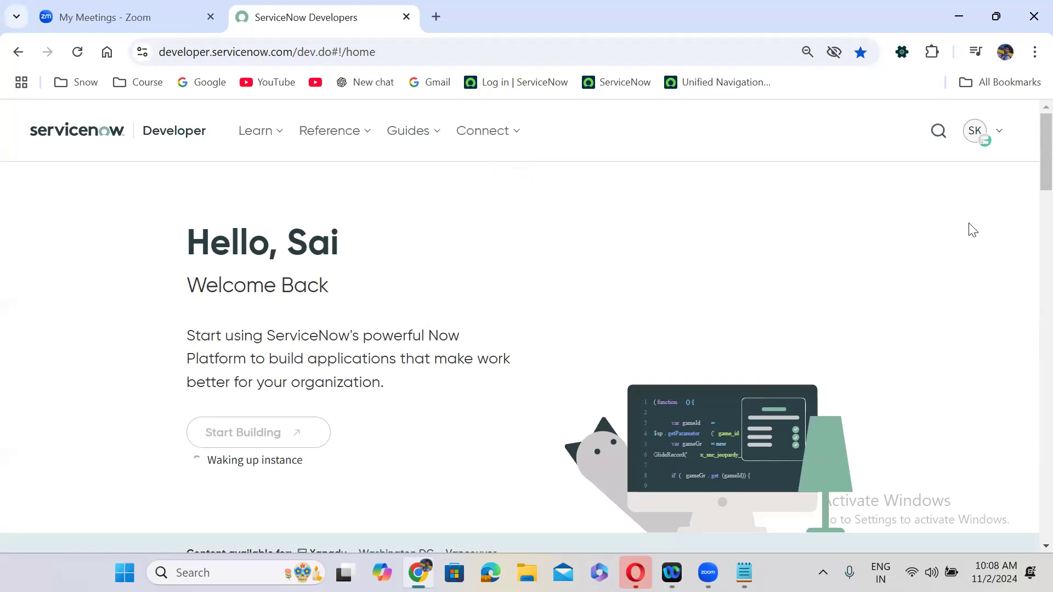
- Check the instance panel, reload the page, glance at the notes, then sign out of the account
click(976, 132)
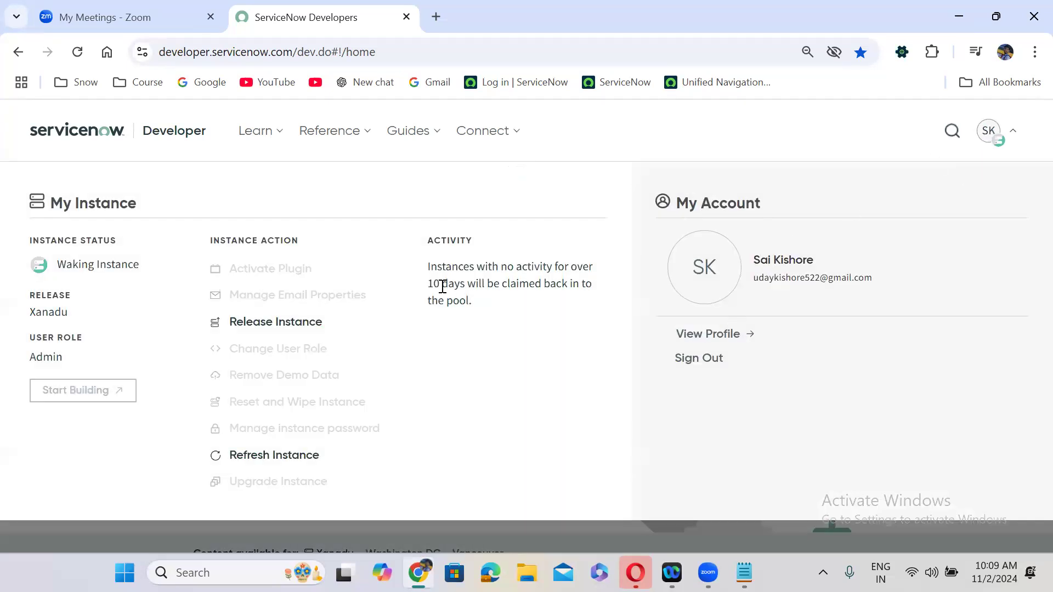
click(984, 140)
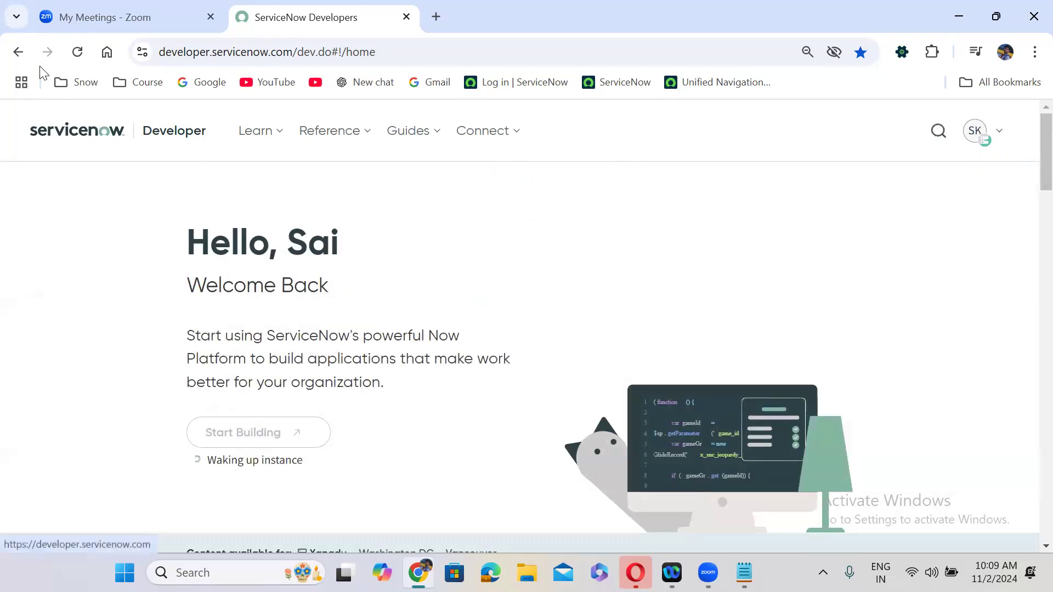
click(76, 55)
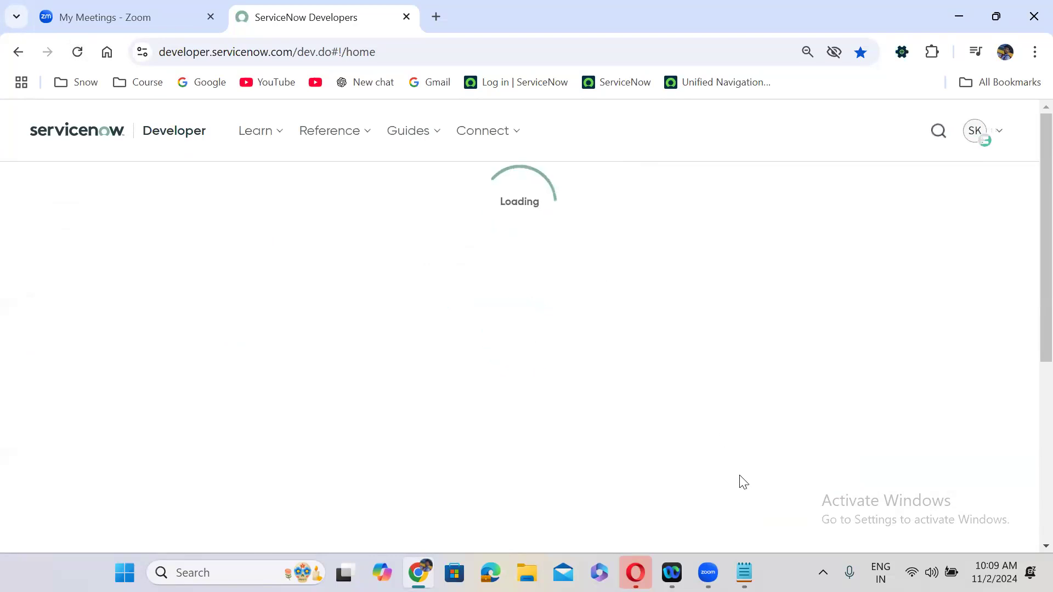
key(alt+Tab)
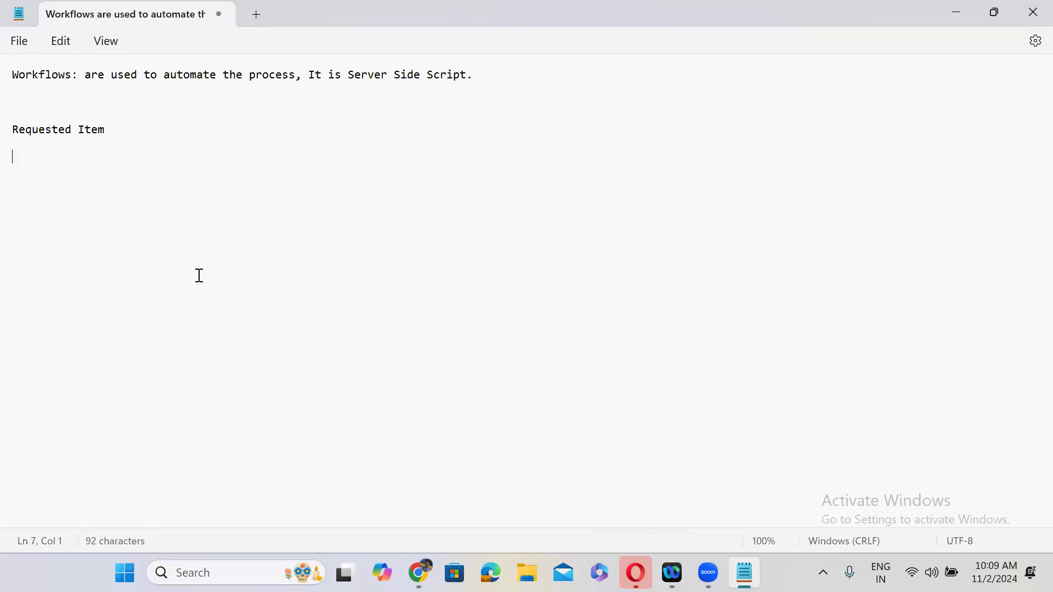
click(954, 15)
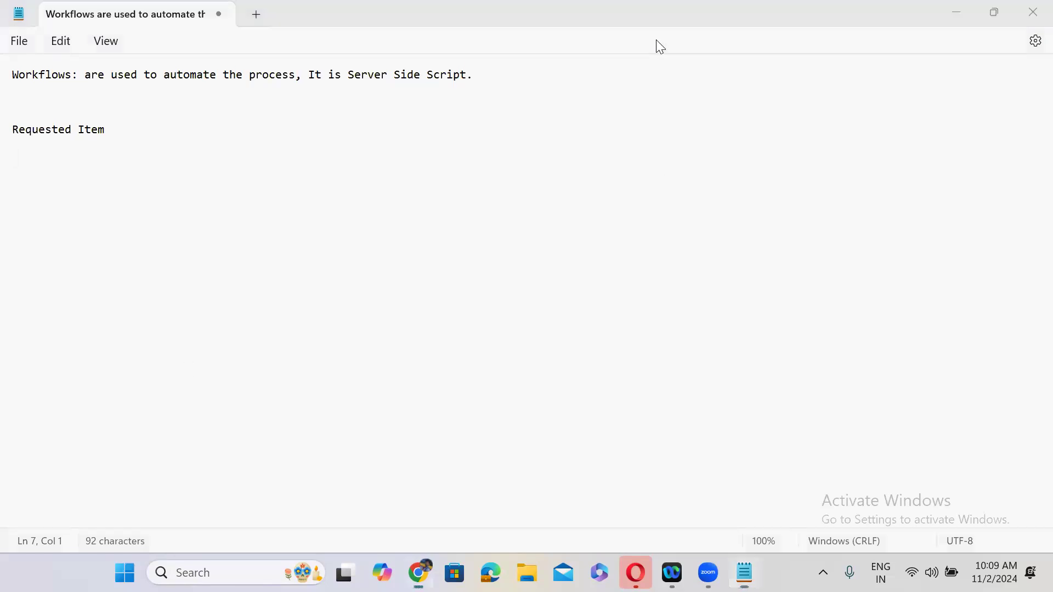
click(488, 56)
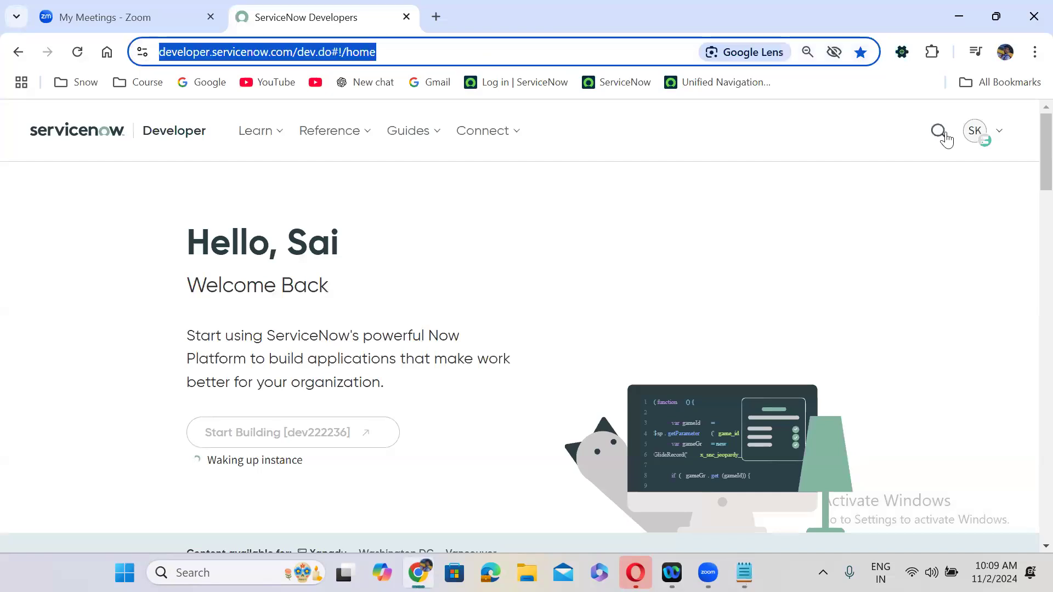
click(979, 135)
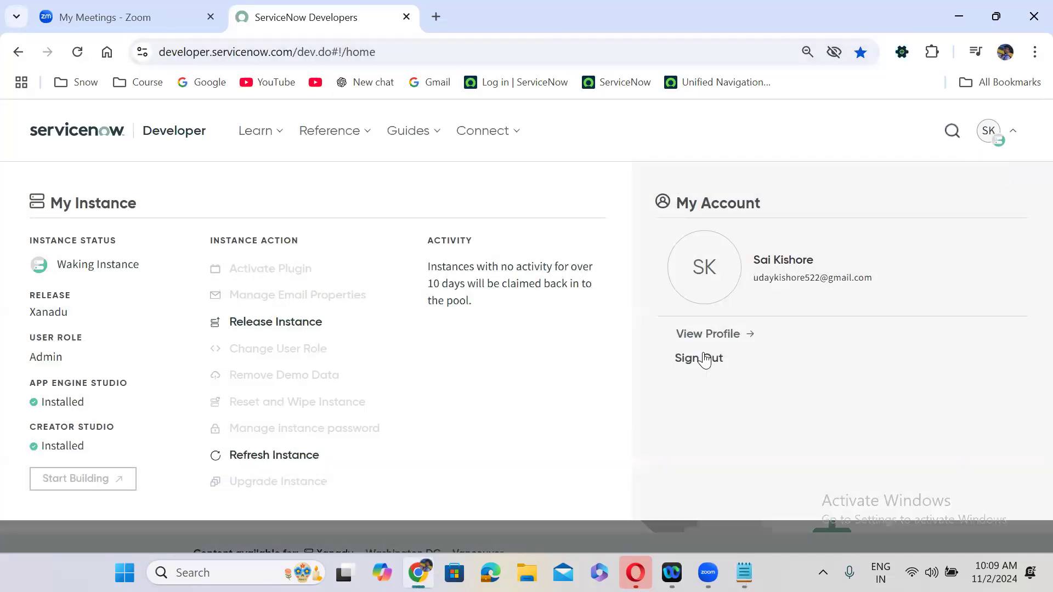
click(702, 354)
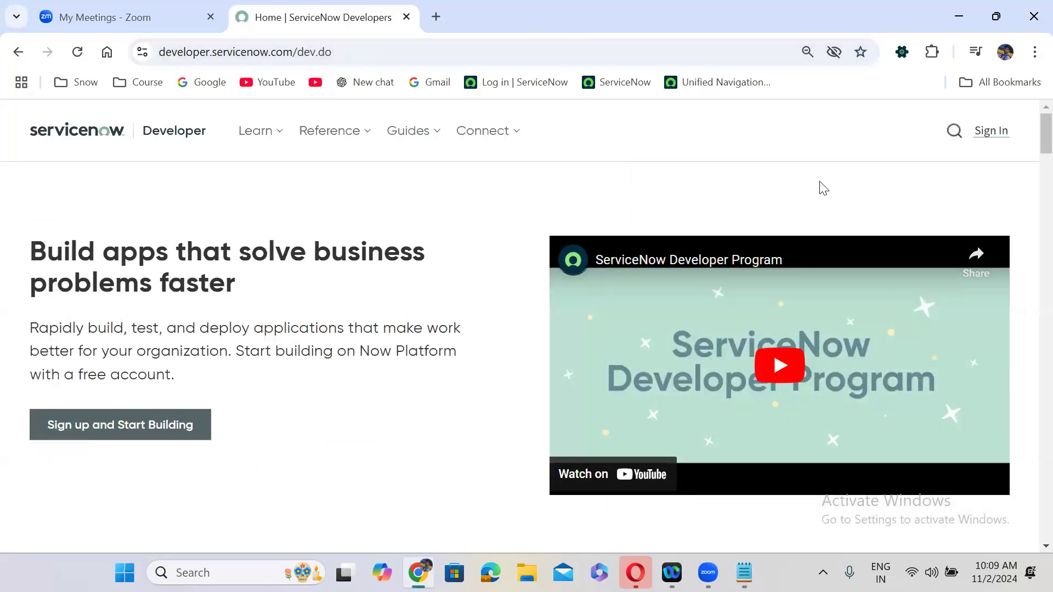
- Sign in with another developer account's e-mail and password, verifying the password with Show/Hide
click(991, 131)
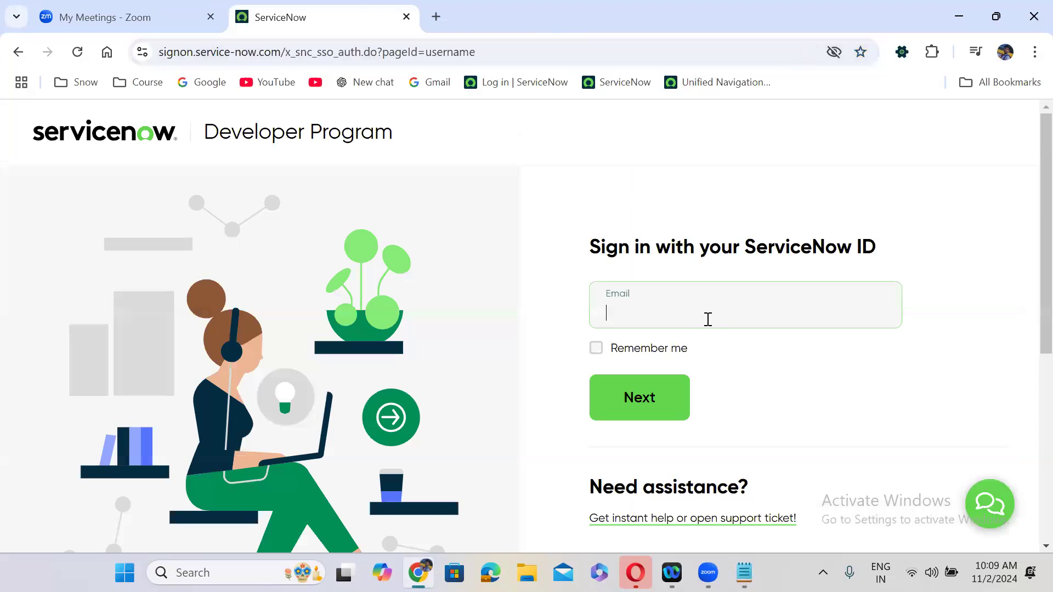
click(708, 319)
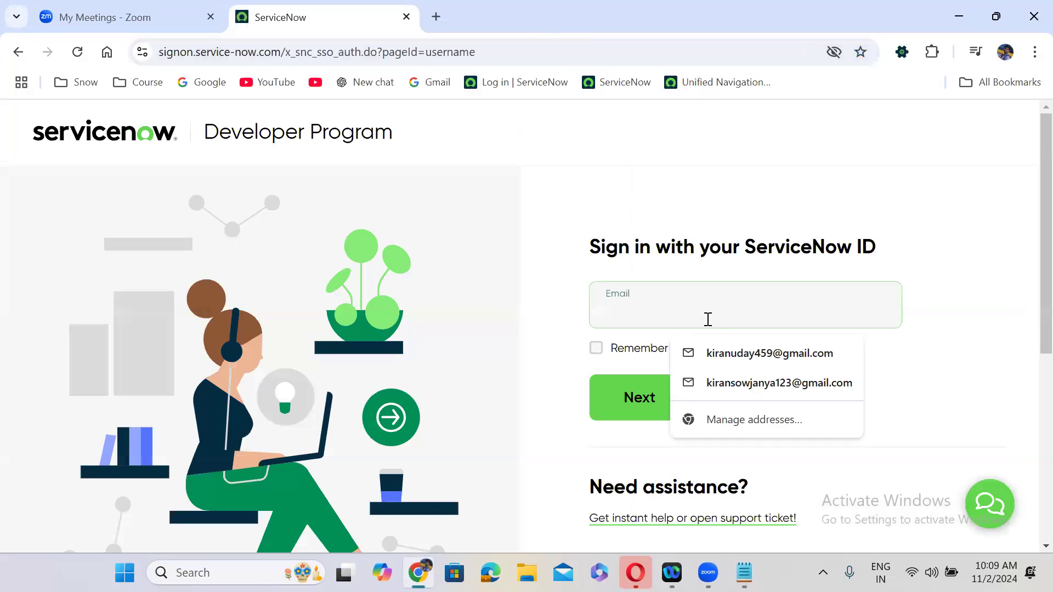
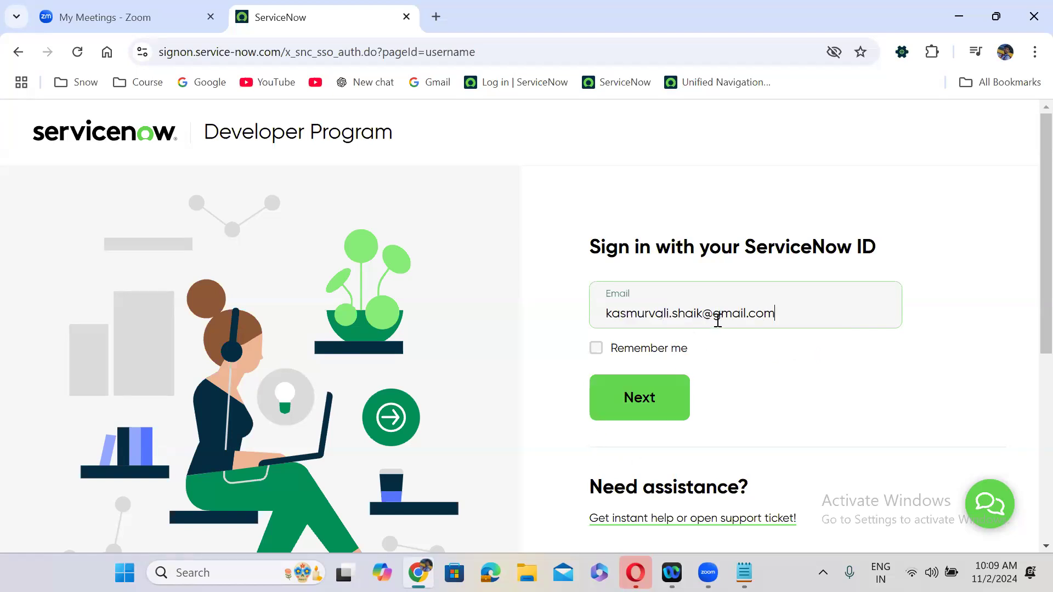
click(631, 398)
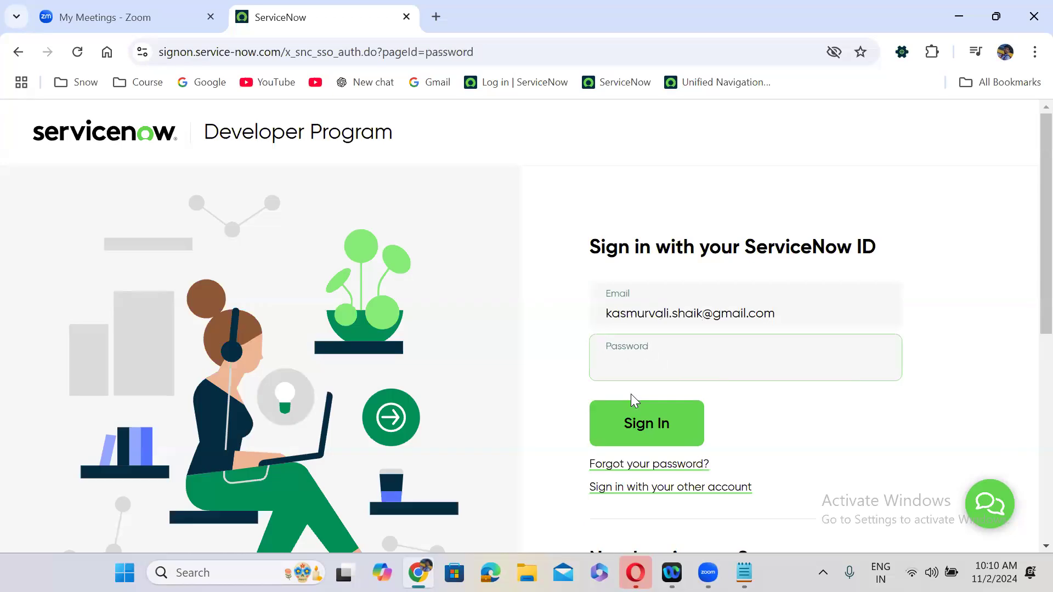
click(670, 358)
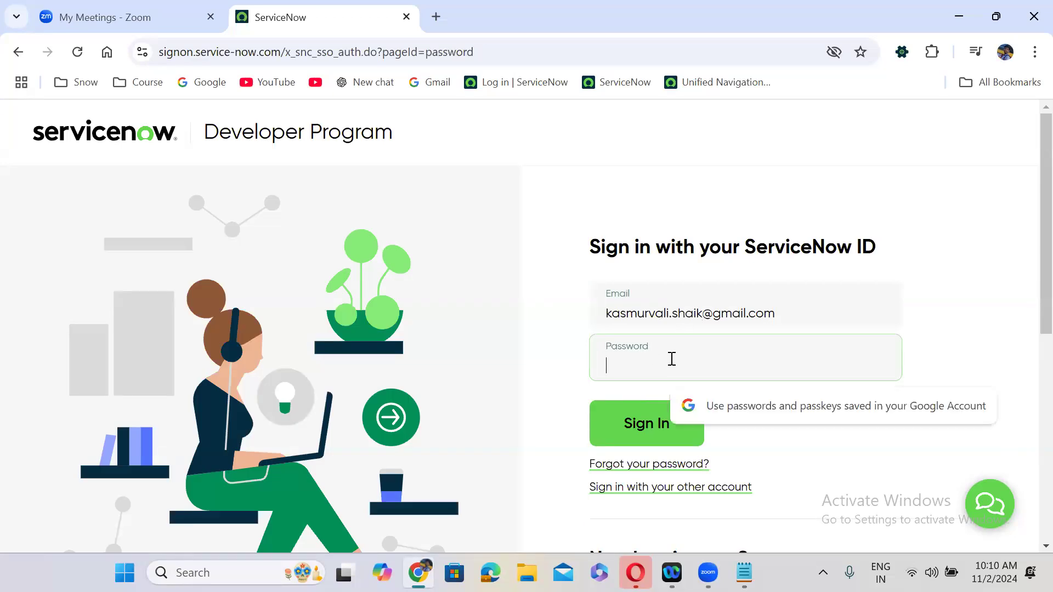
text(•)
text(••)
text(e)
click(872, 359)
click(735, 344)
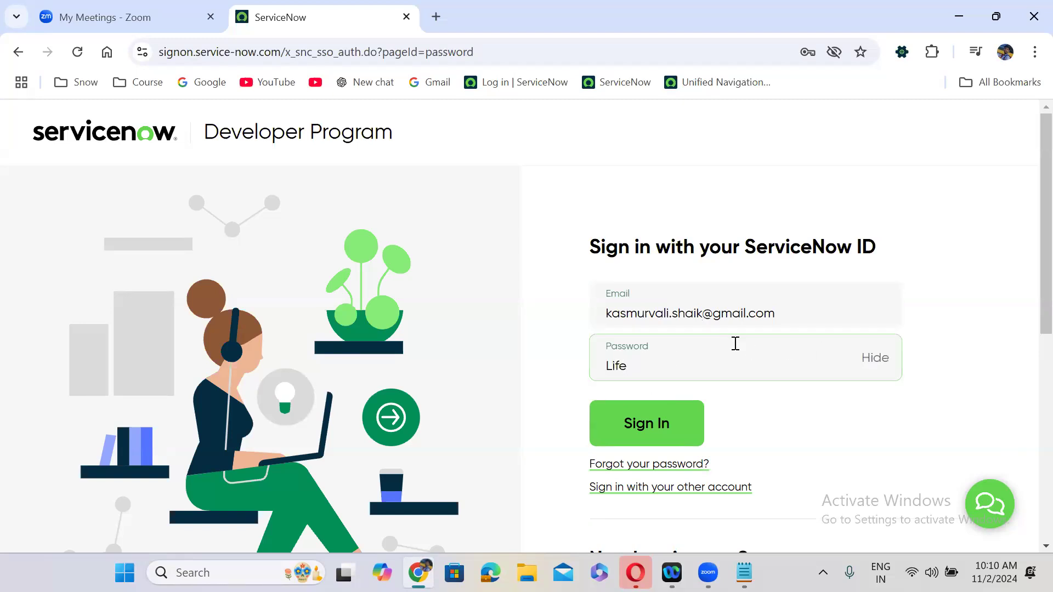
click(872, 362)
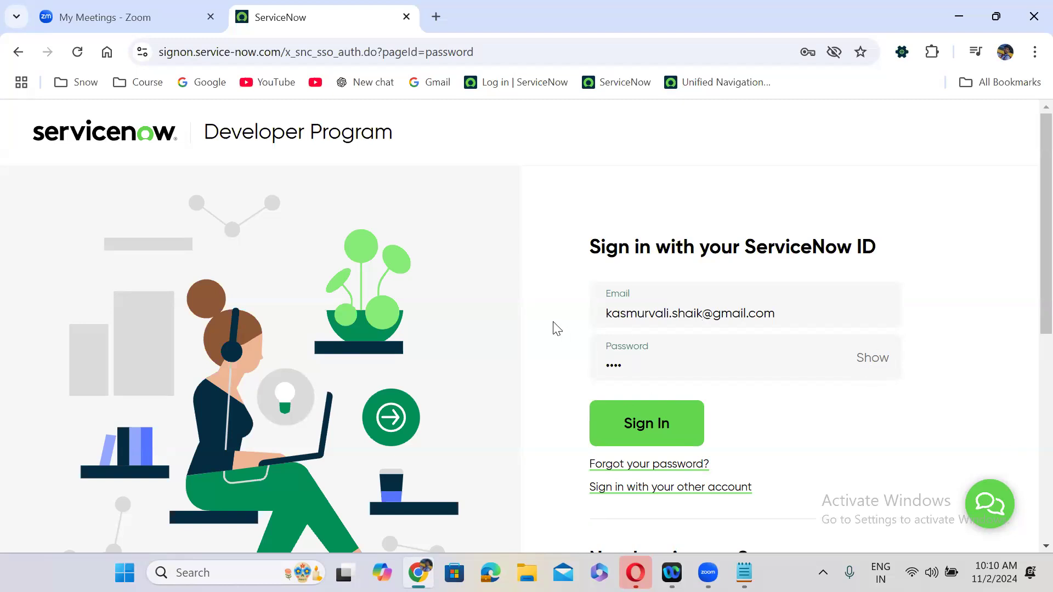
click(640, 365)
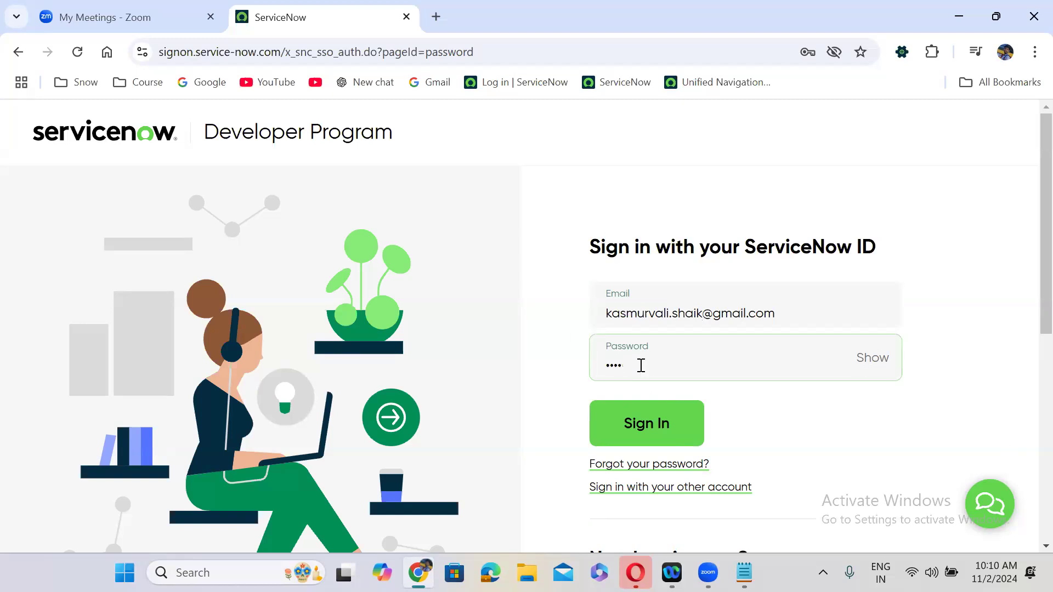
text(••)
click(644, 424)
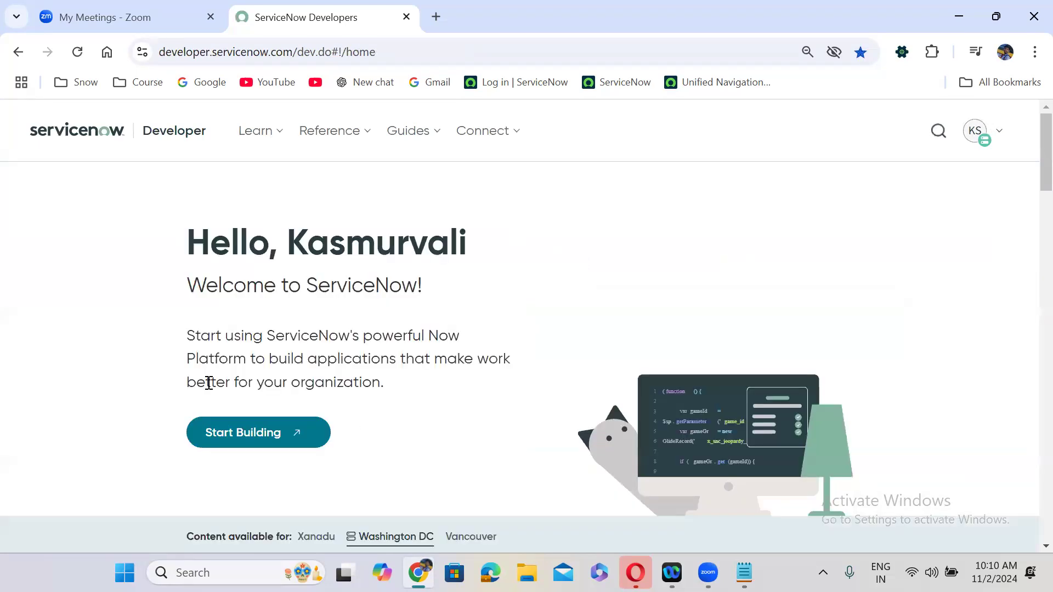
- Open the developer instance in a new tab and launch Workflow > Workflow Editor via 'workflow ed'
click(245, 432)
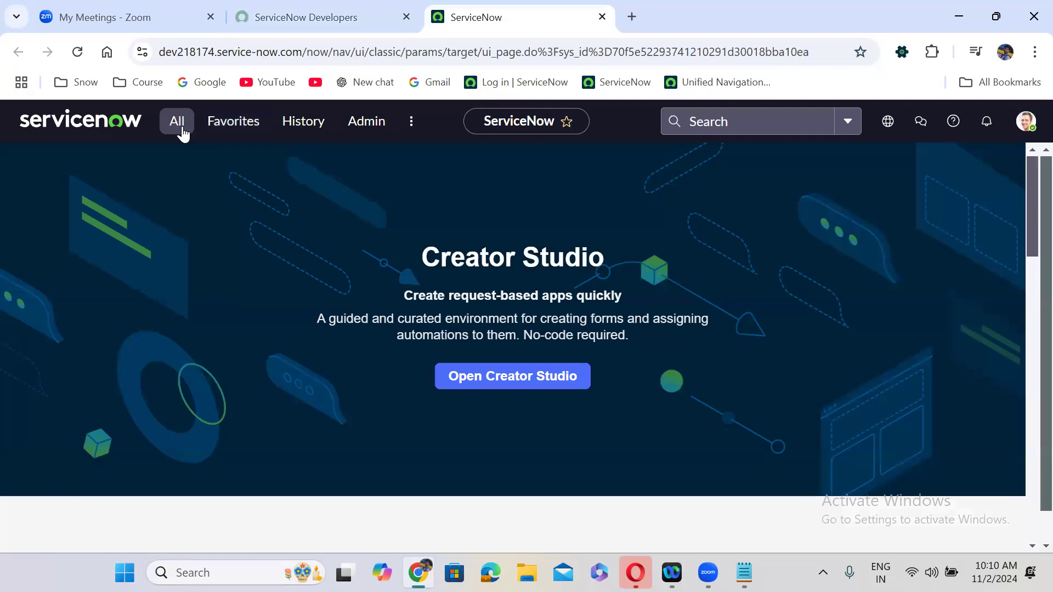
click(181, 123)
text(workflo)
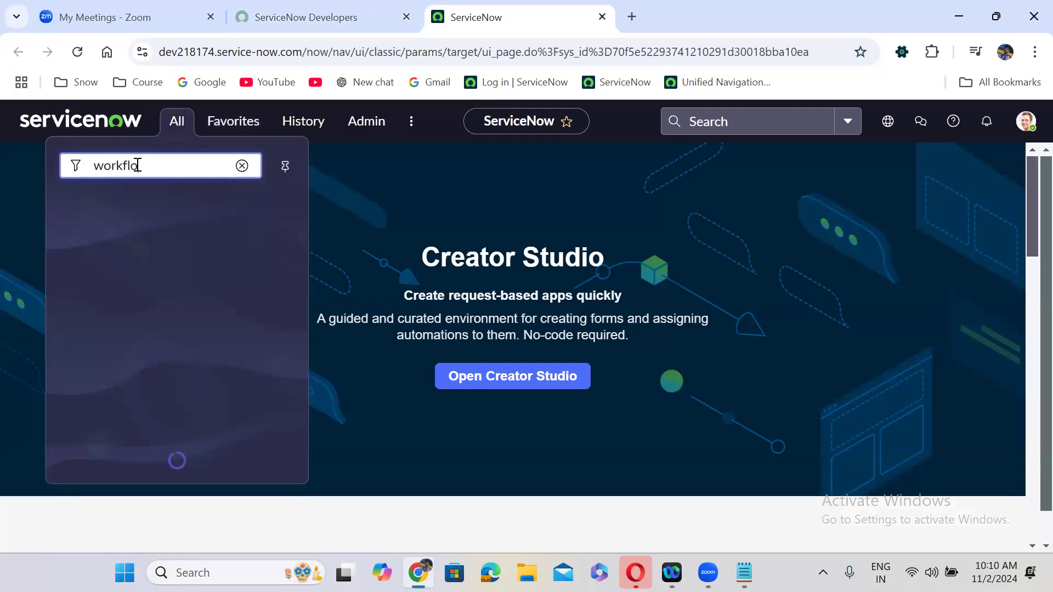
text(w ed)
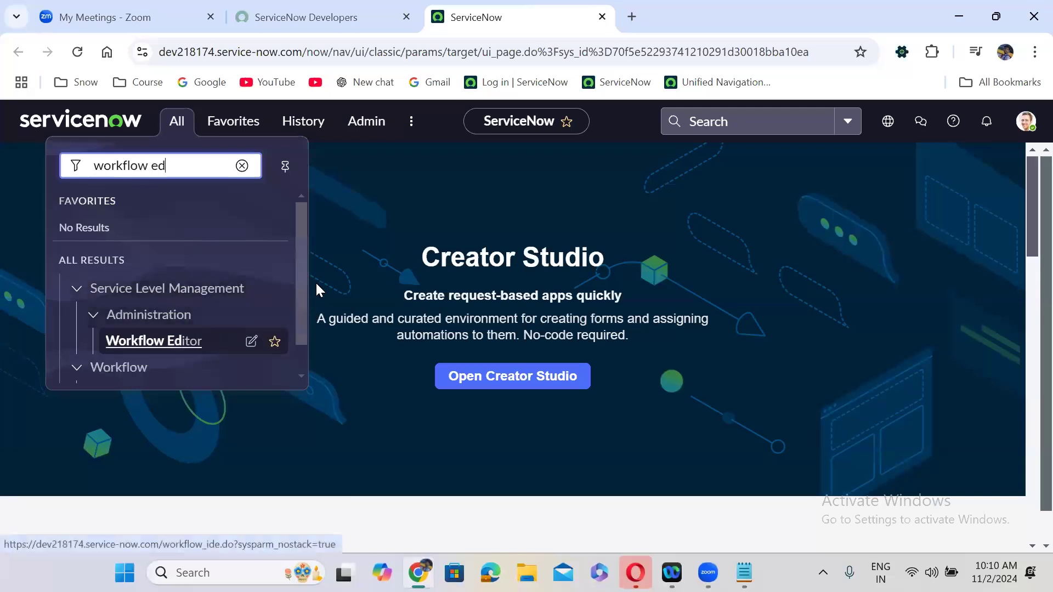
drag(302, 304, 301, 339)
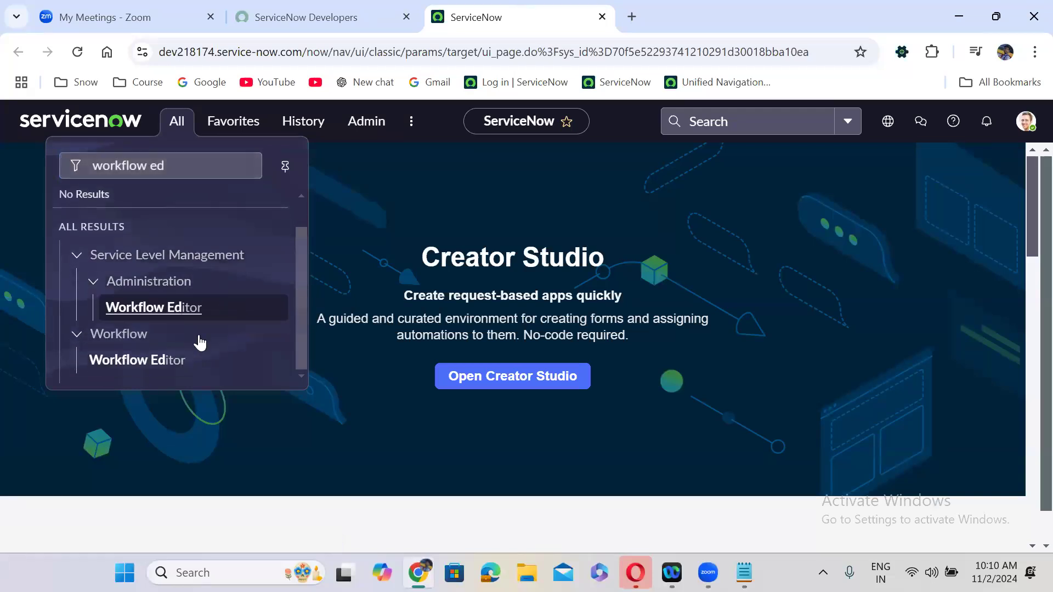
click(136, 362)
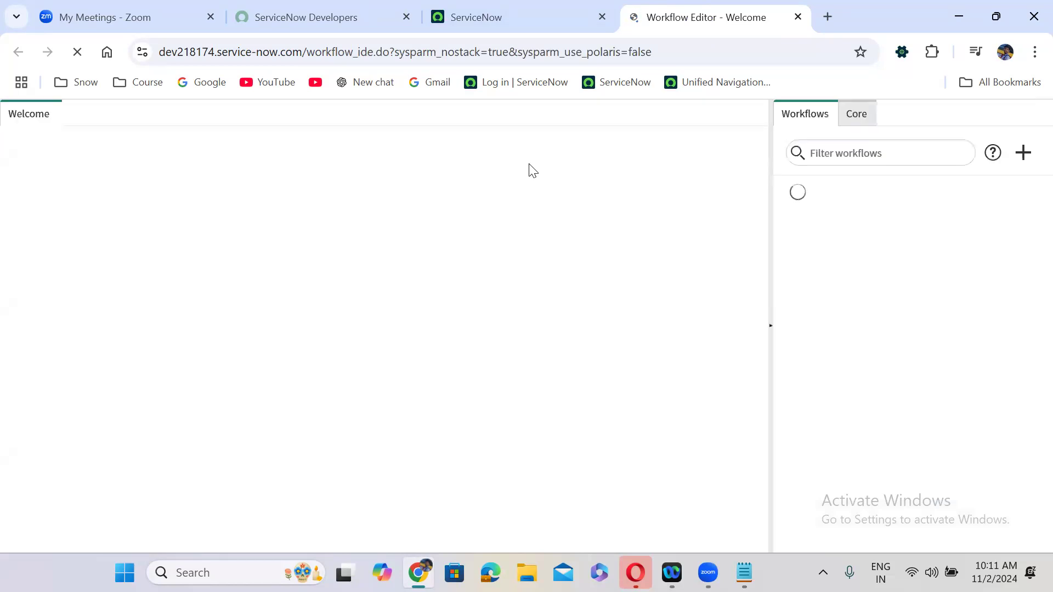
- Create workflow 'Iphone 16 pro Max' on table Requested Item [sc_req_item] and submit it
click(625, 172)
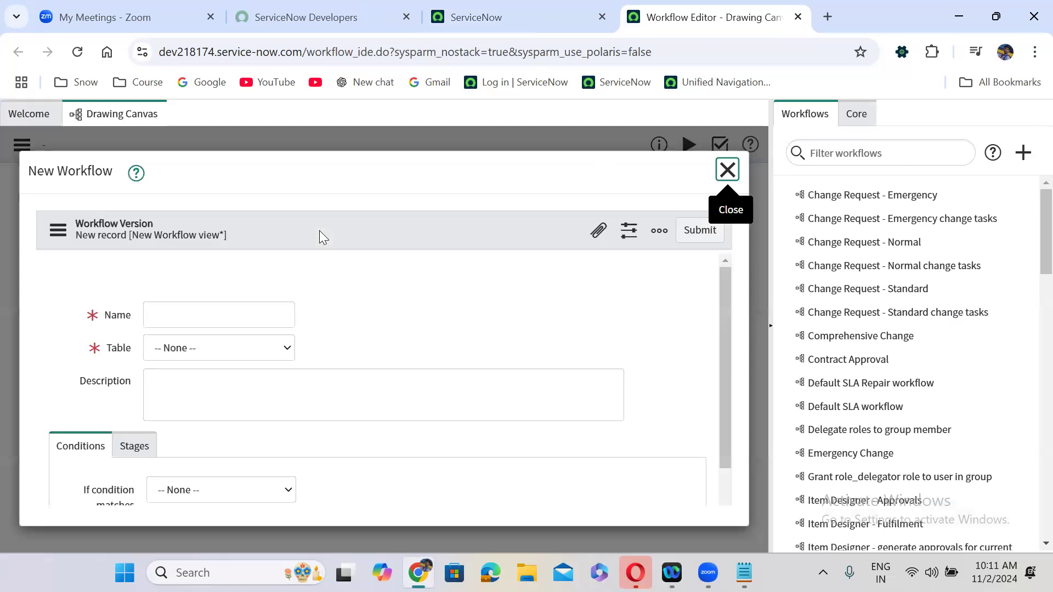
click(181, 370)
text(Ipho)
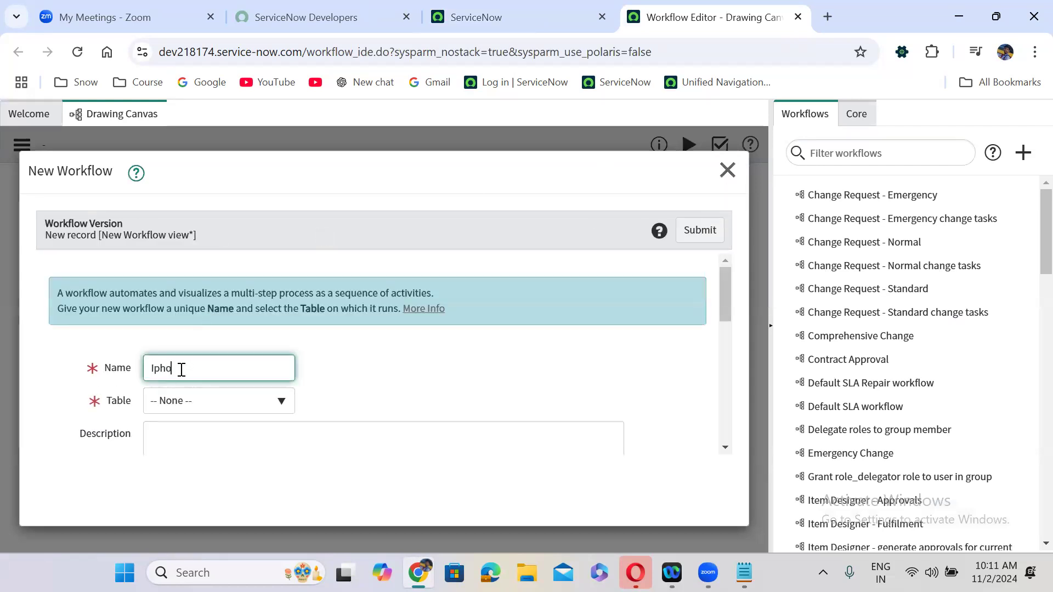
text(ne 16 pro Max)
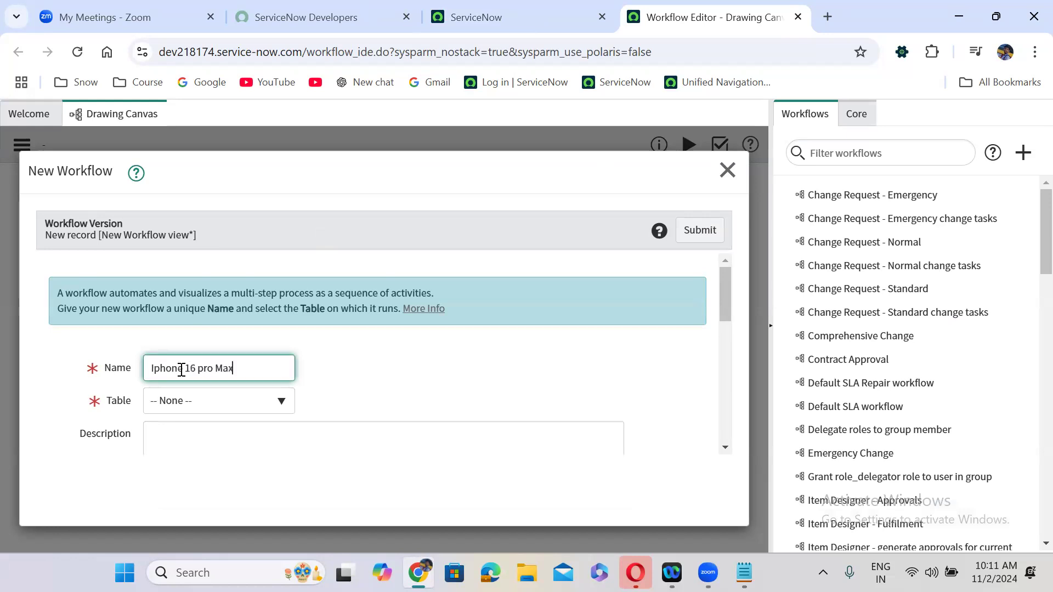
click(203, 404)
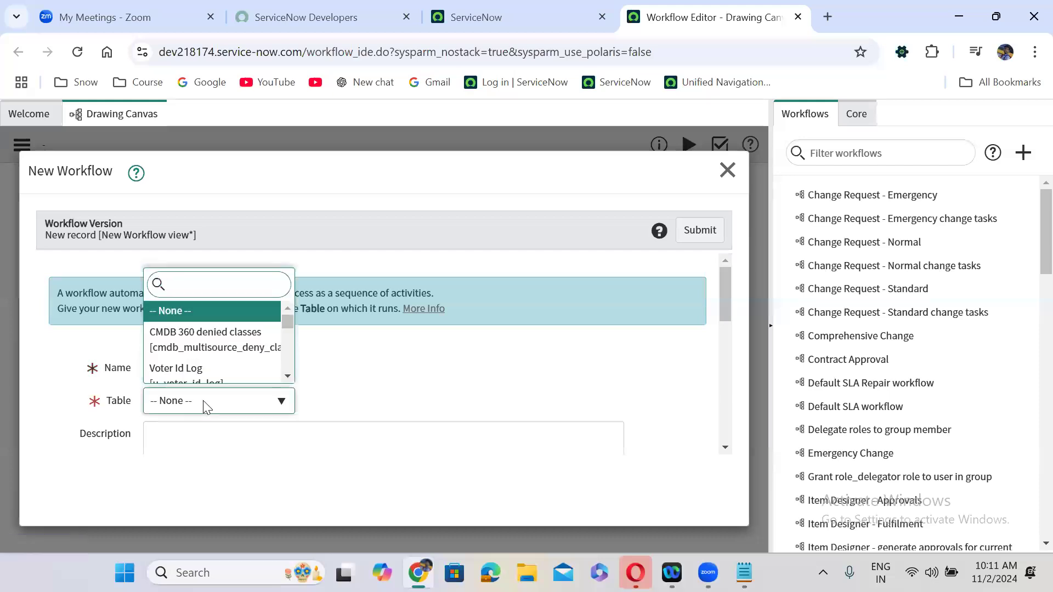
text(requeste)
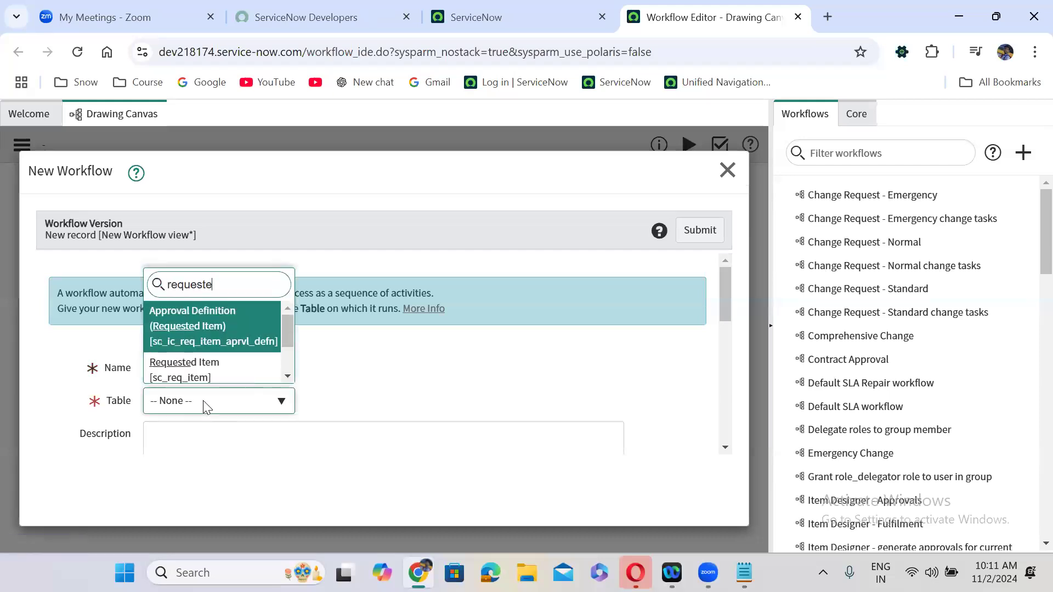
text(d item)
drag(283, 324, 283, 337)
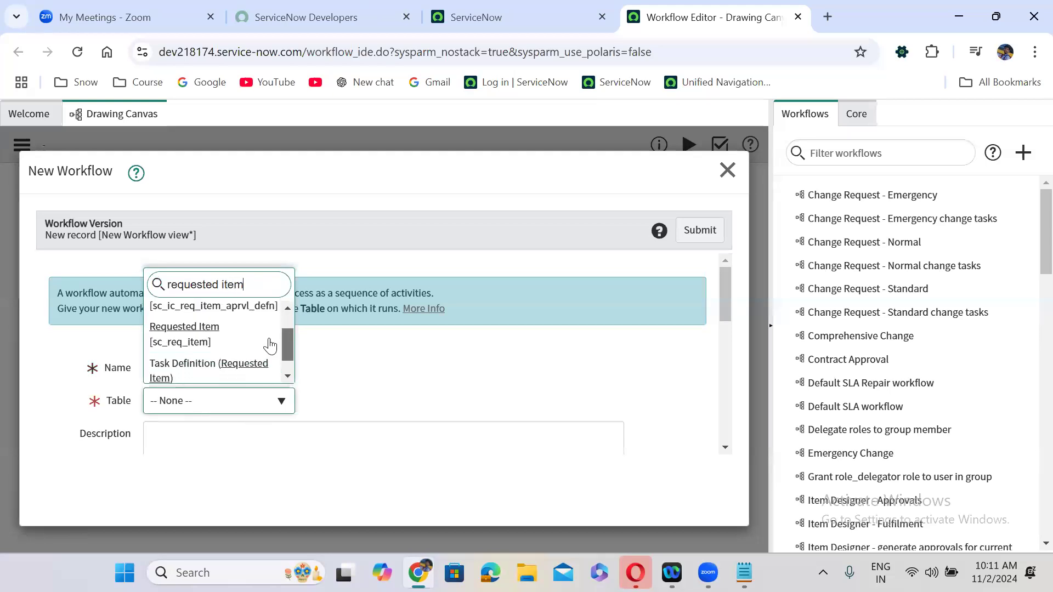
click(202, 343)
click(700, 230)
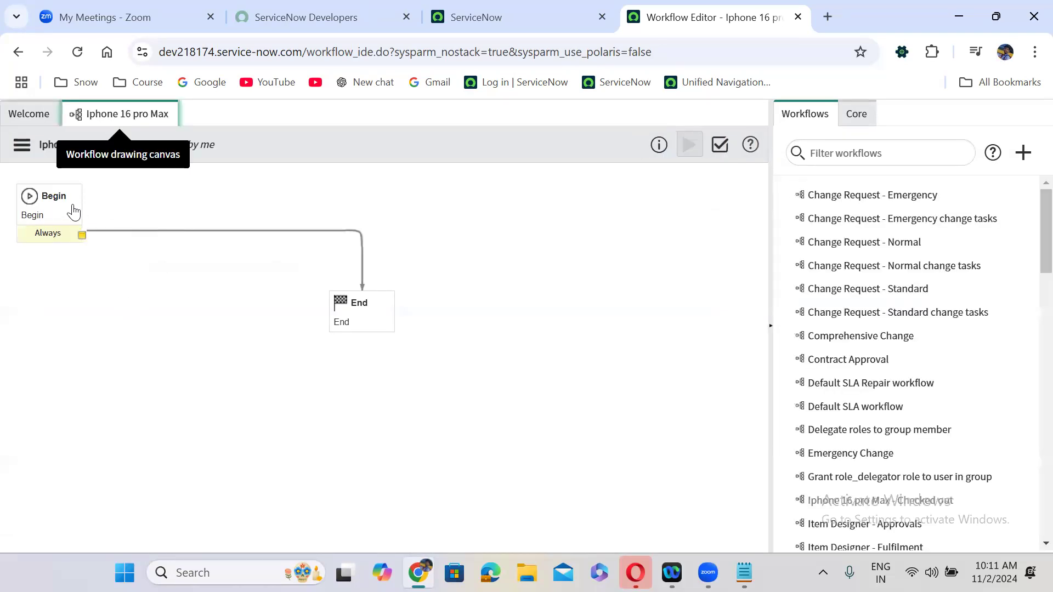
- Delete the Begin-to-End transition and drag End to the lower right of the canvas
click(59, 199)
click(362, 301)
click(307, 237)
key(Delete)
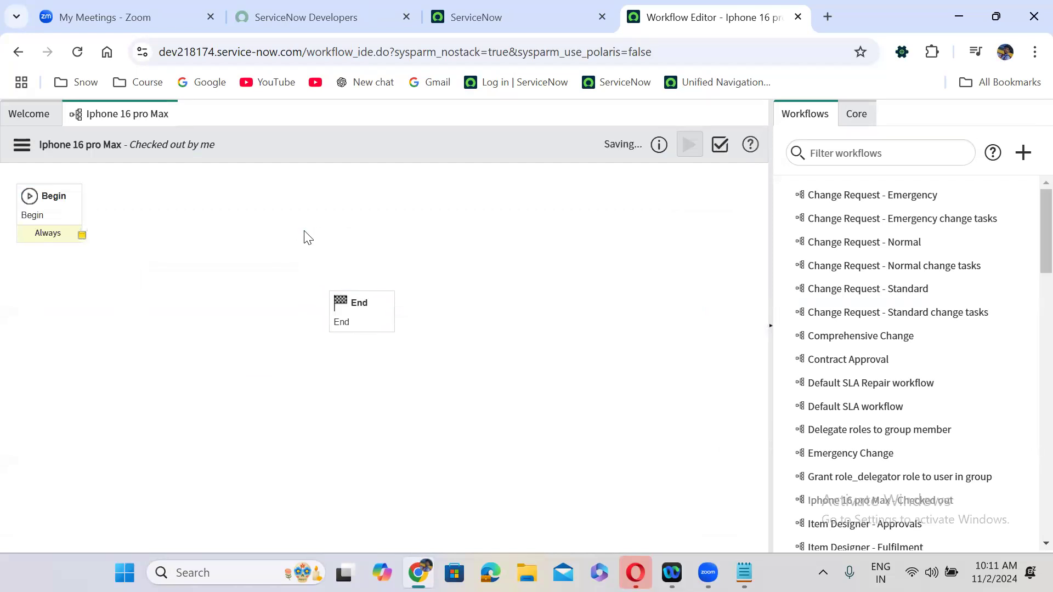
drag(361, 298, 623, 390)
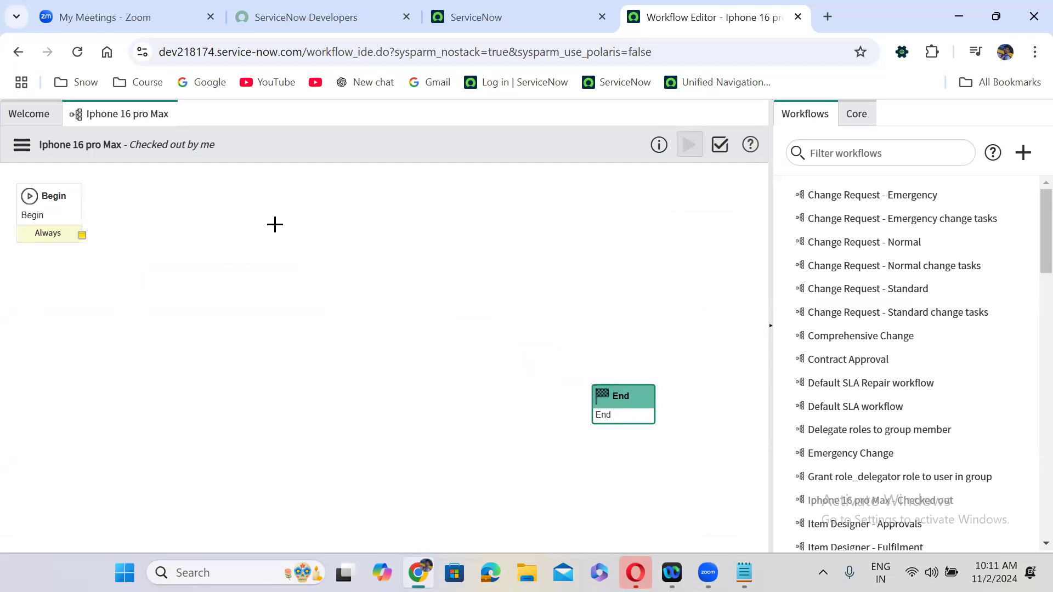
- Show the Core activities and expand Conditions to list If, Switch and the Wait activities
click(861, 121)
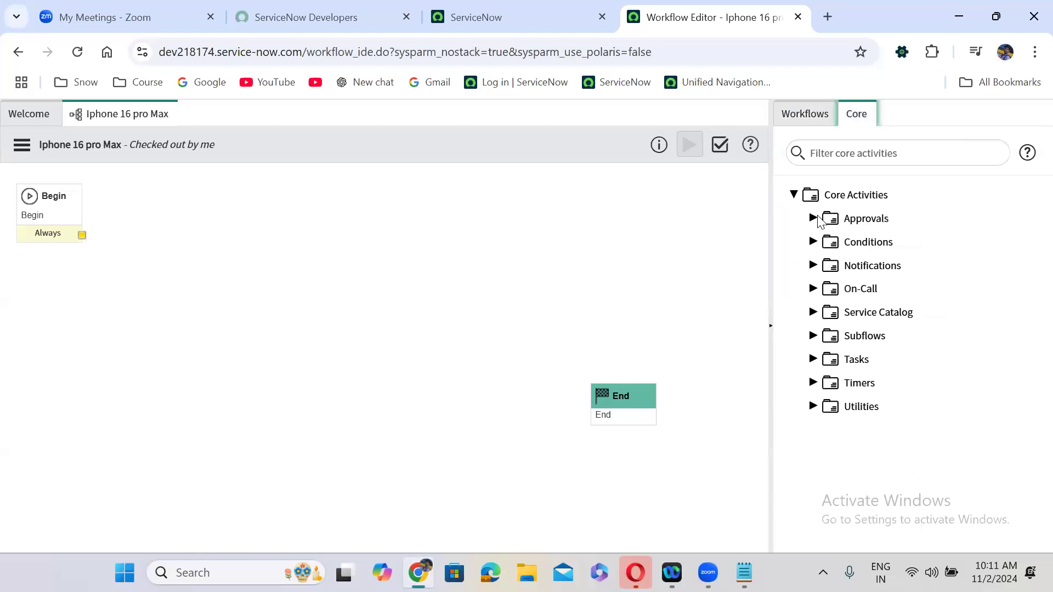
click(814, 245)
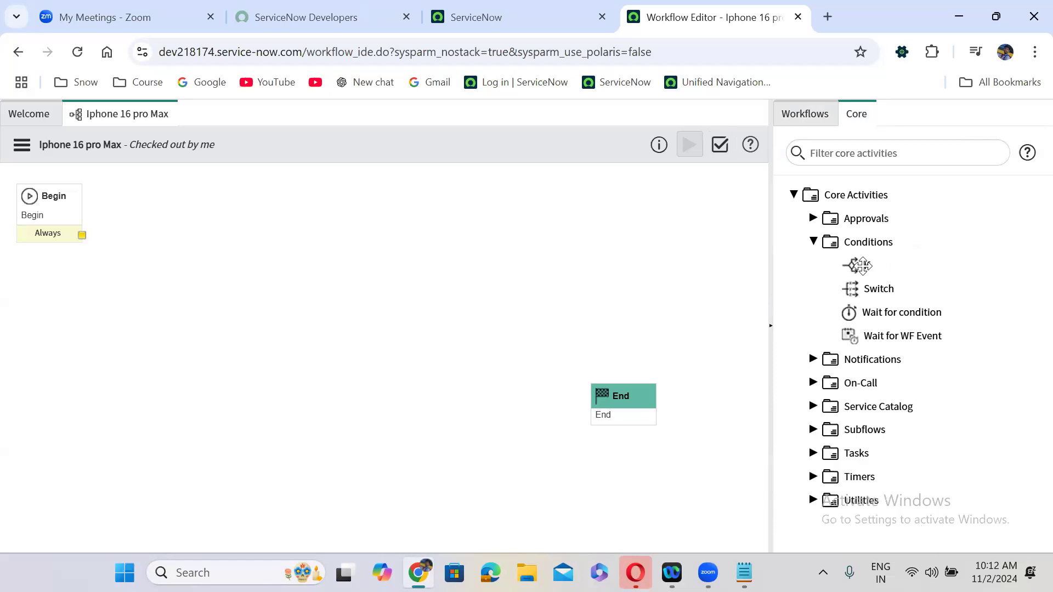
- Drop an If activity near Begin and name it 'Requester has manager?'
drag(860, 266, 215, 180)
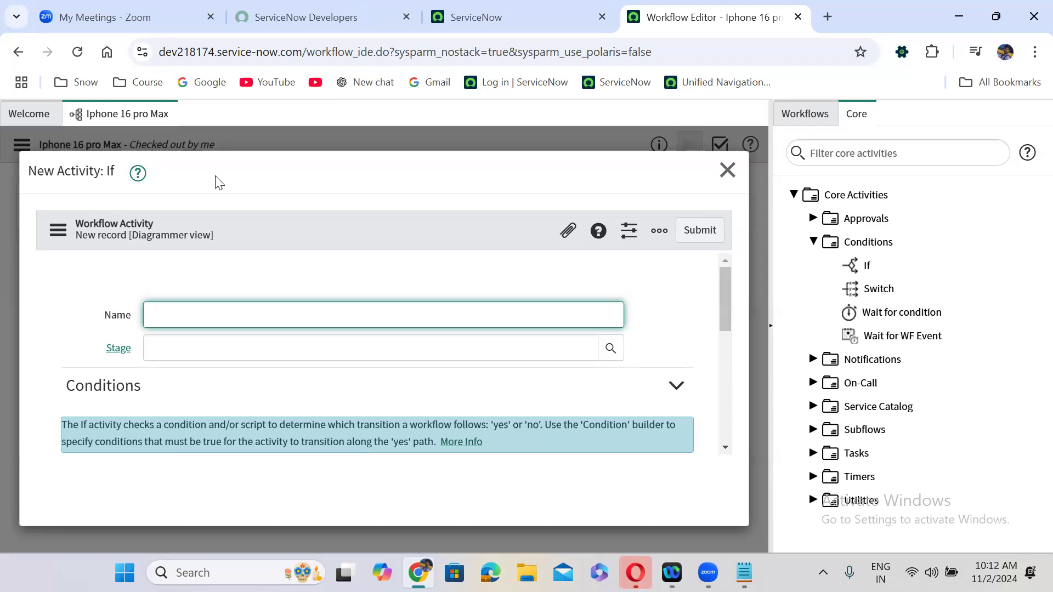
text(Requester has manager)
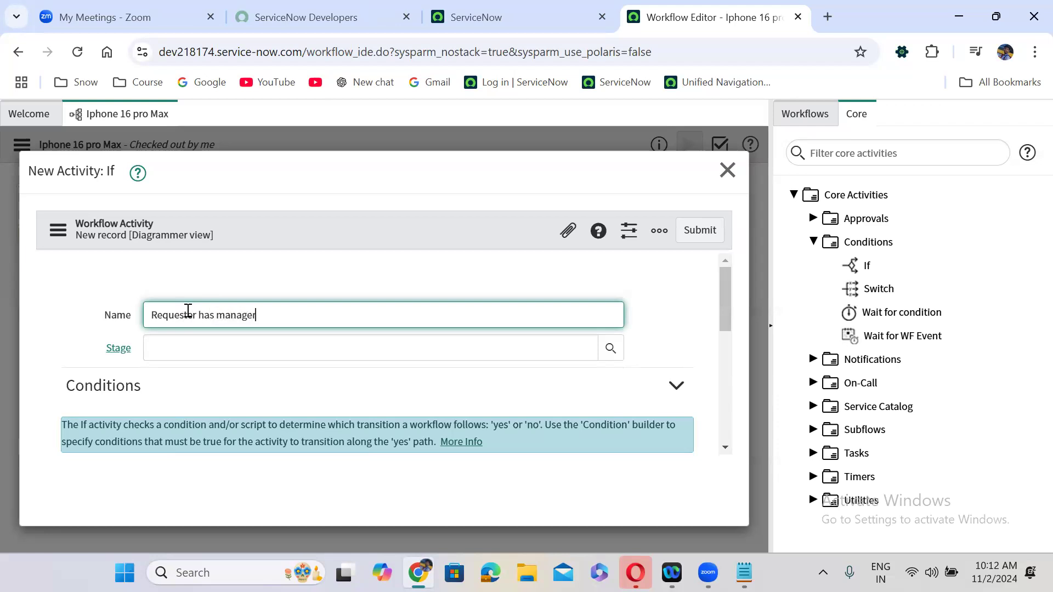
click(357, 289)
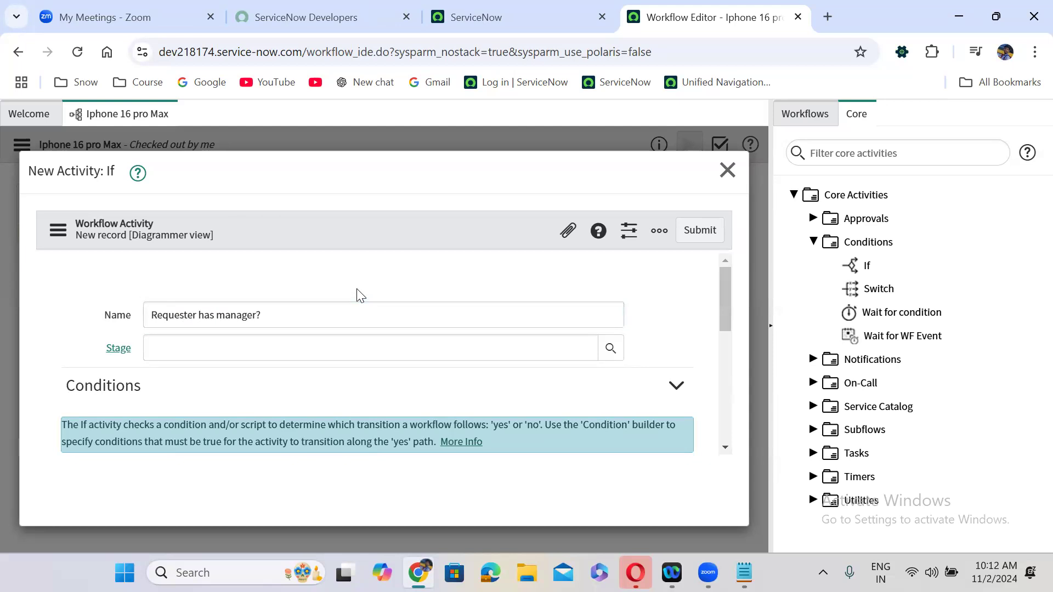
- Browse the If form's condition field list, leaving the condition field unset
scroll(356, 288, down, 2)
scroll(358, 290, down, 2)
scroll(357, 289, up, 2)
scroll(357, 290, up, 1)
scroll(357, 289, down, 3)
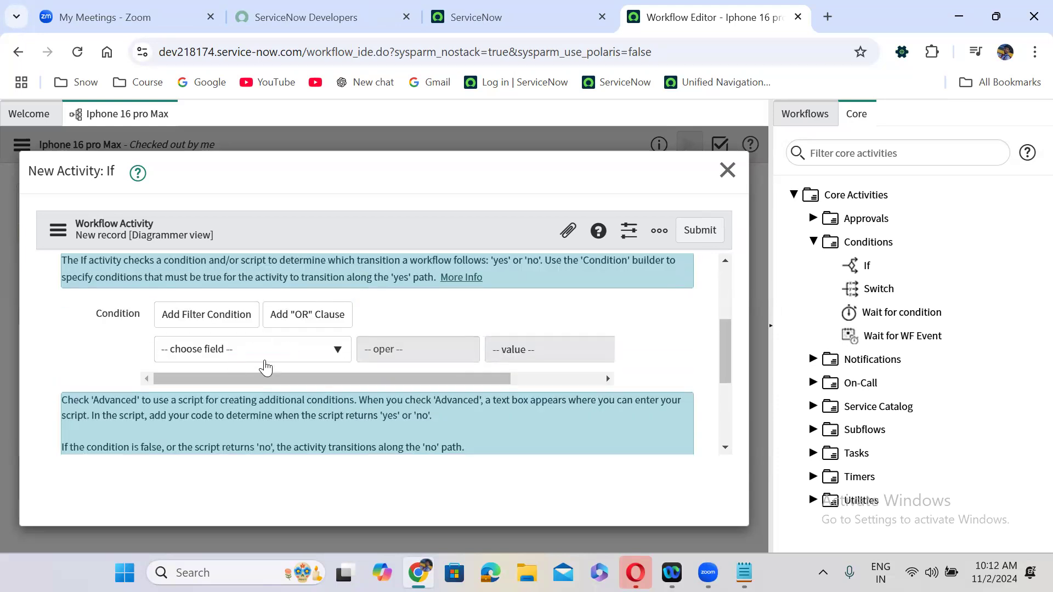
click(217, 352)
drag(344, 426, 344, 465)
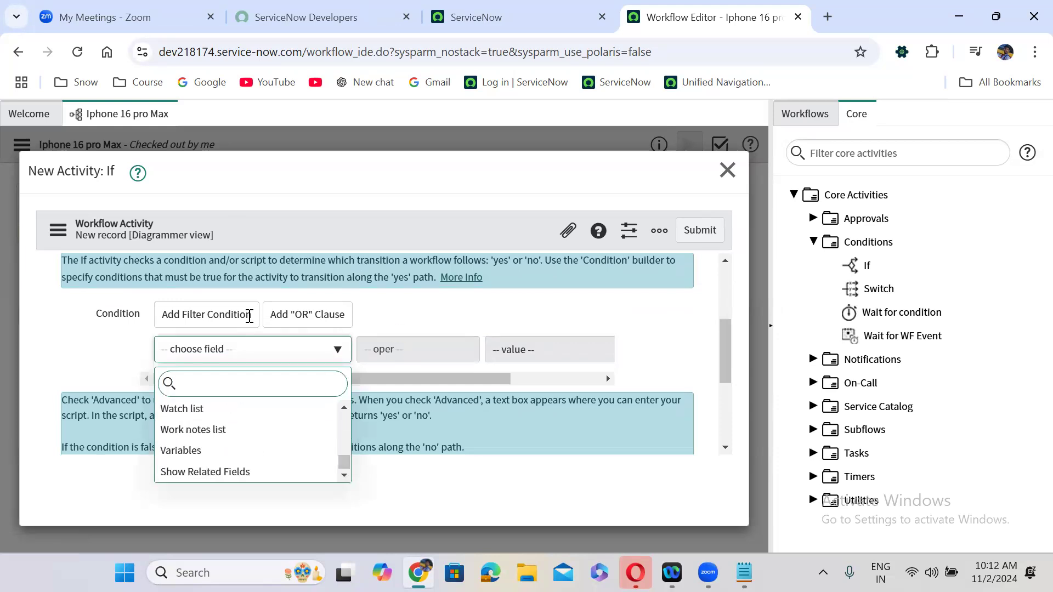
click(408, 327)
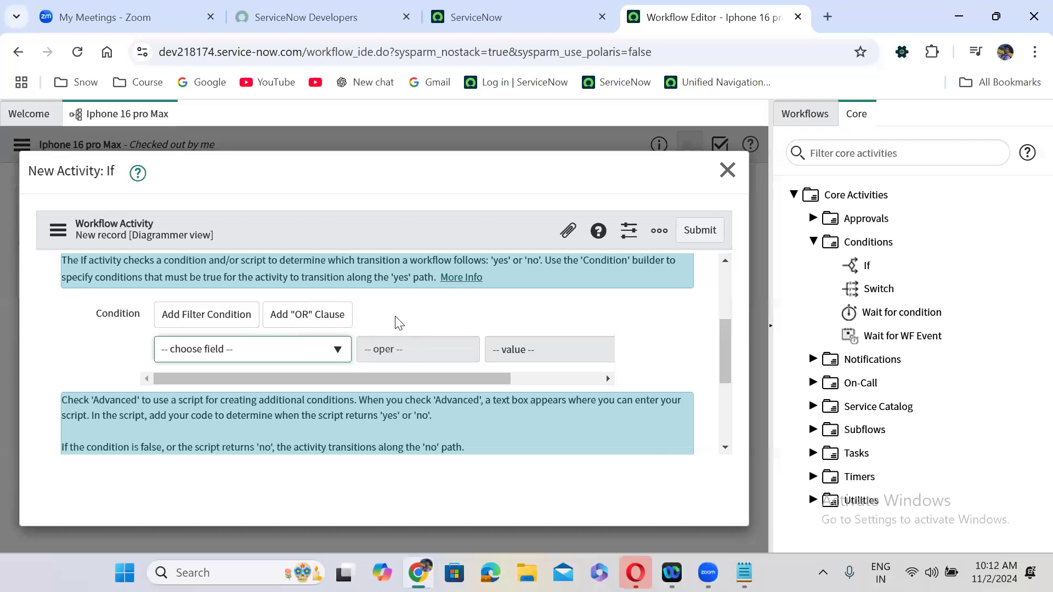
click(392, 315)
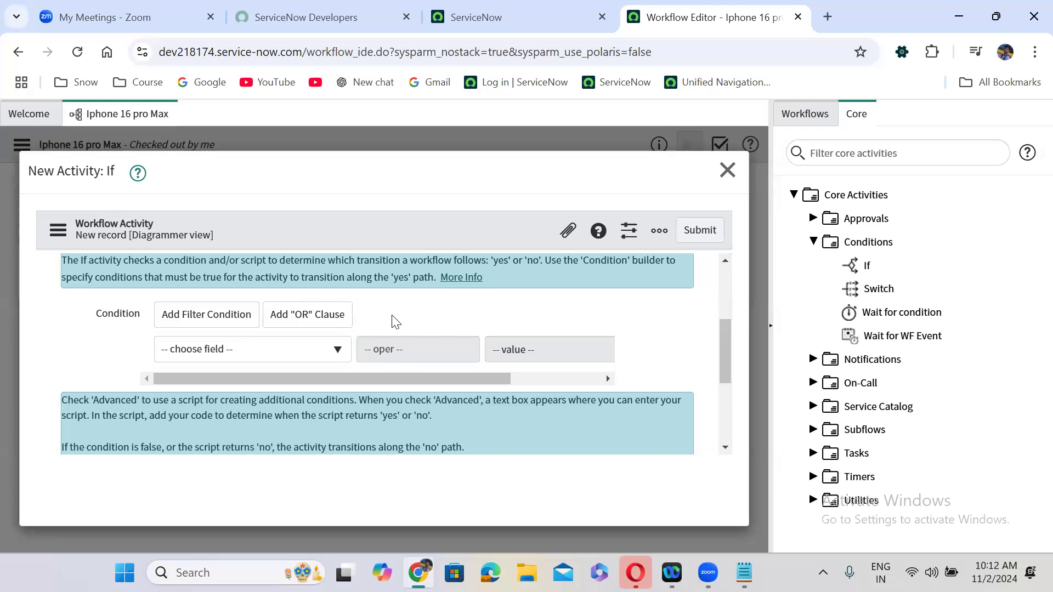
scroll(392, 315, down, 1)
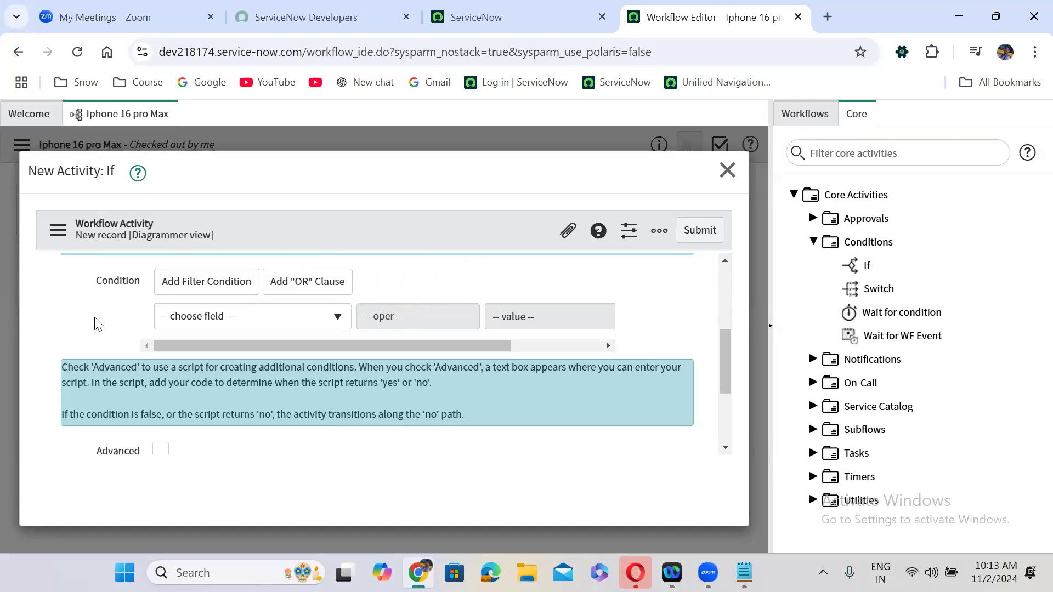
scroll(97, 324, down, 2)
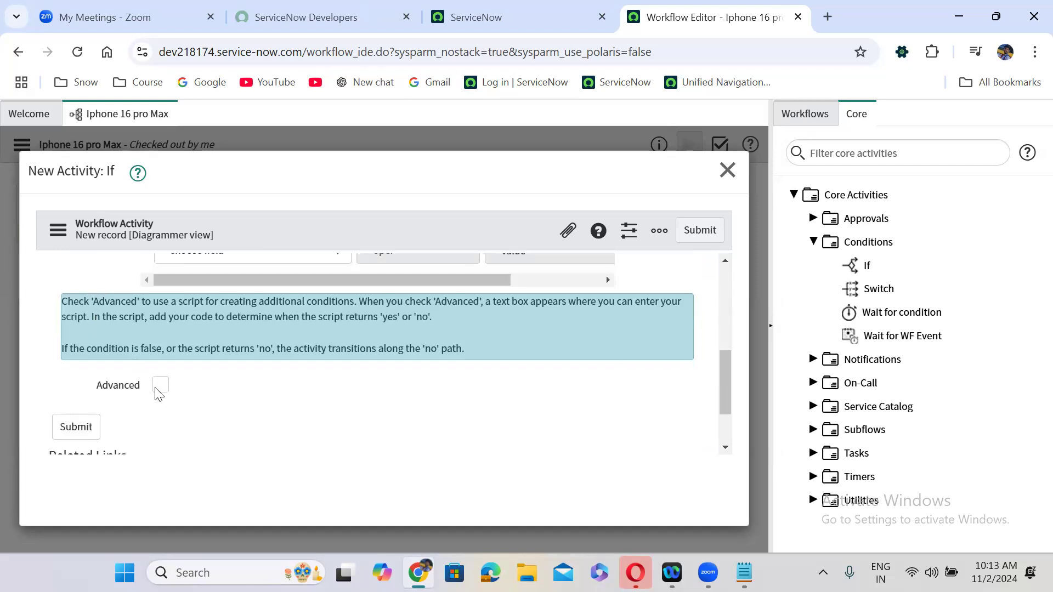
- Switch the If activity to an Advanced script and select sample lines 5–12
click(160, 385)
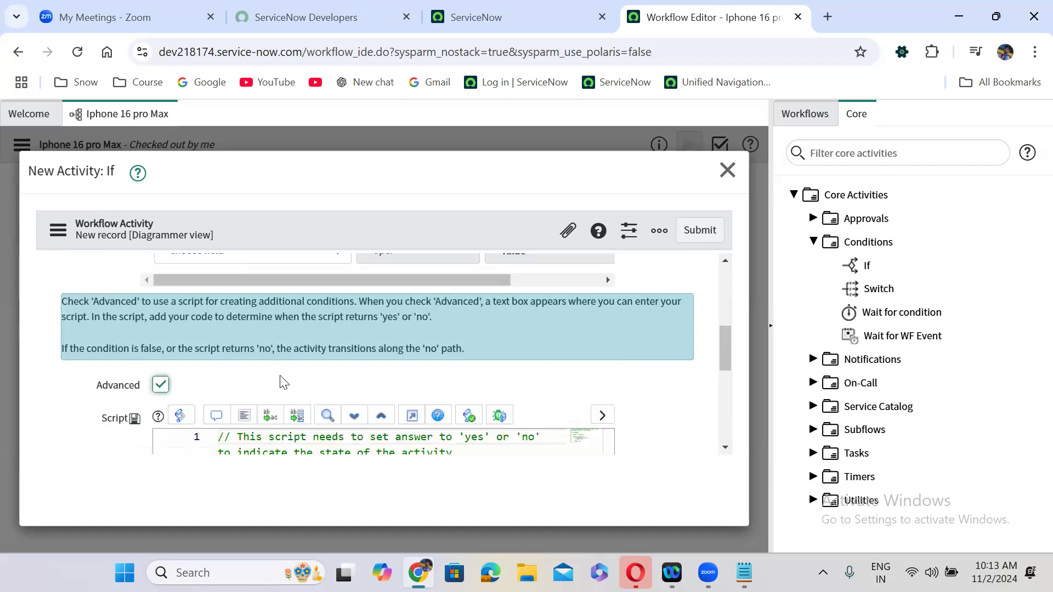
scroll(280, 379, down, 1)
scroll(281, 375, down, 3)
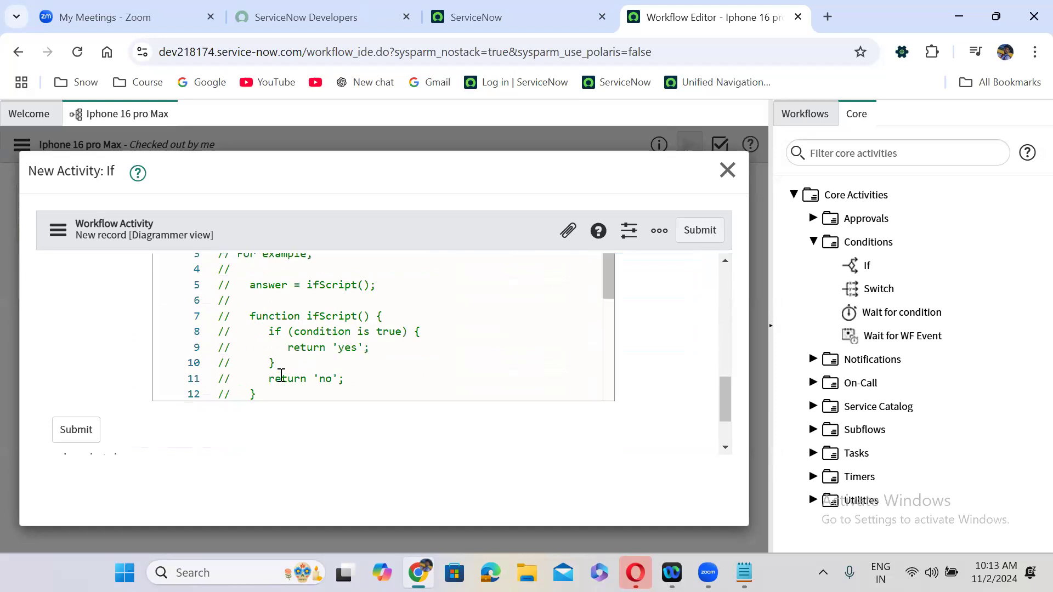
drag(220, 287, 287, 393)
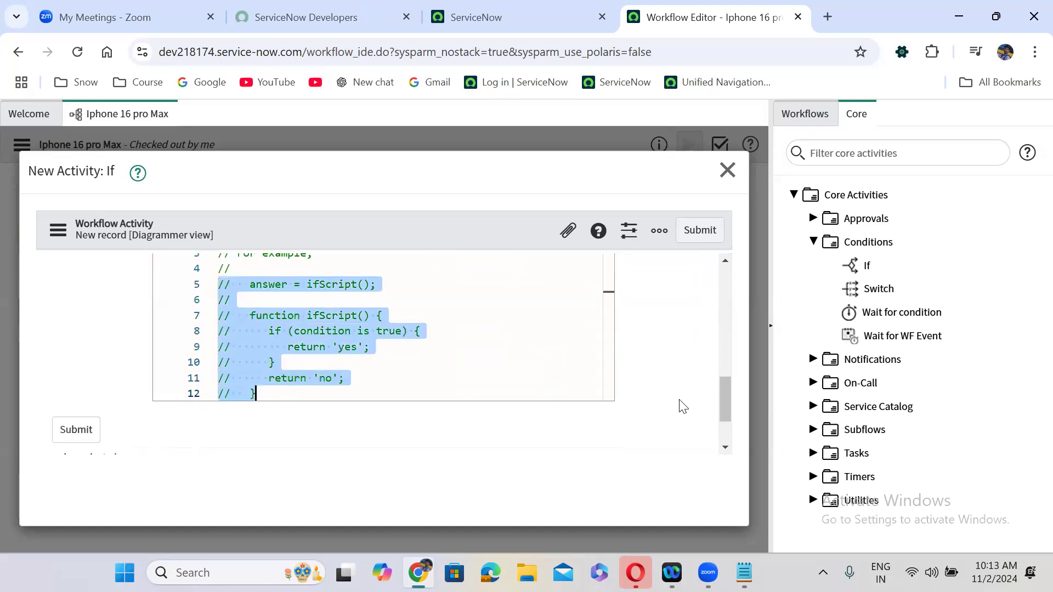
drag(730, 409, 730, 389)
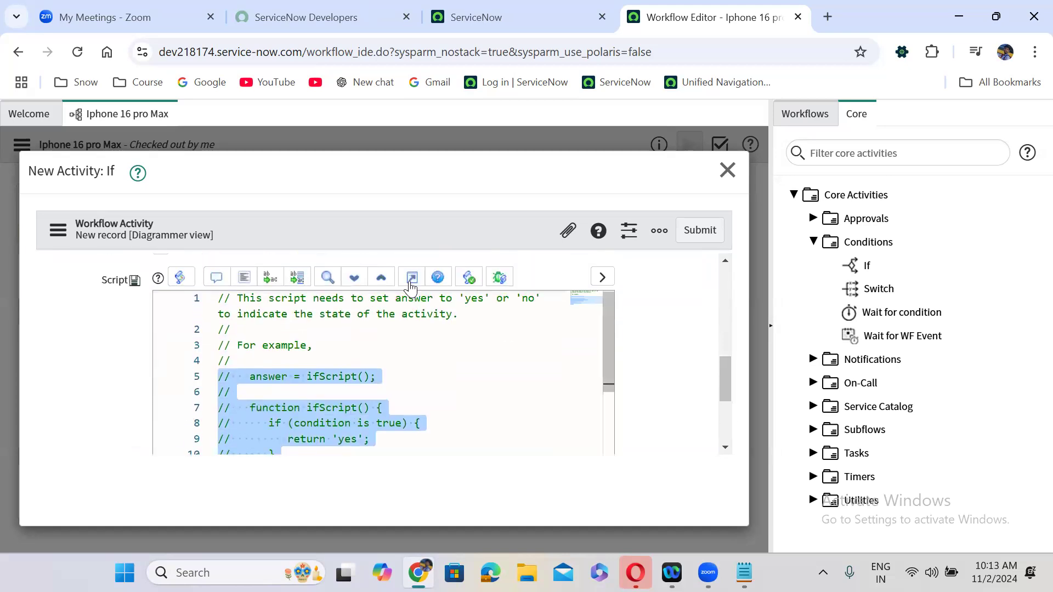
- Uncomment the sample ifScript function and delete its 'condition is true' placeholder
click(411, 281)
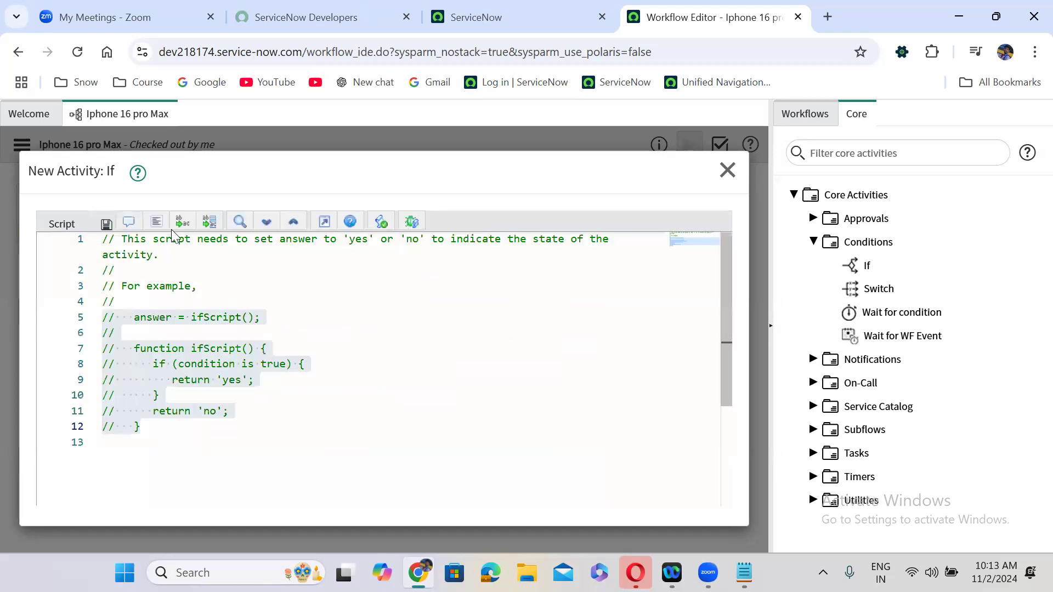
click(130, 222)
click(248, 391)
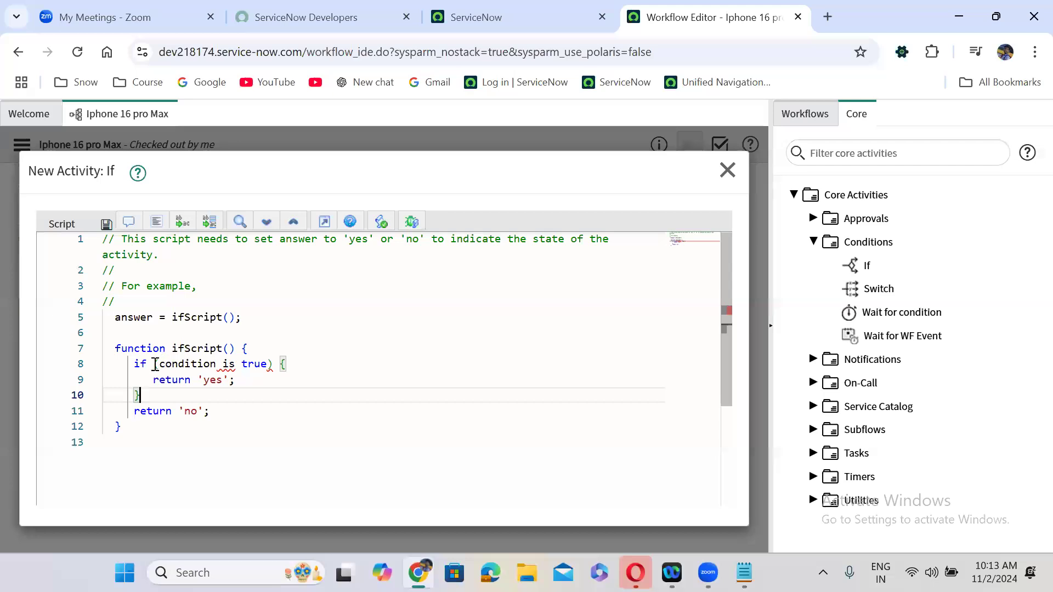
drag(162, 366, 267, 367)
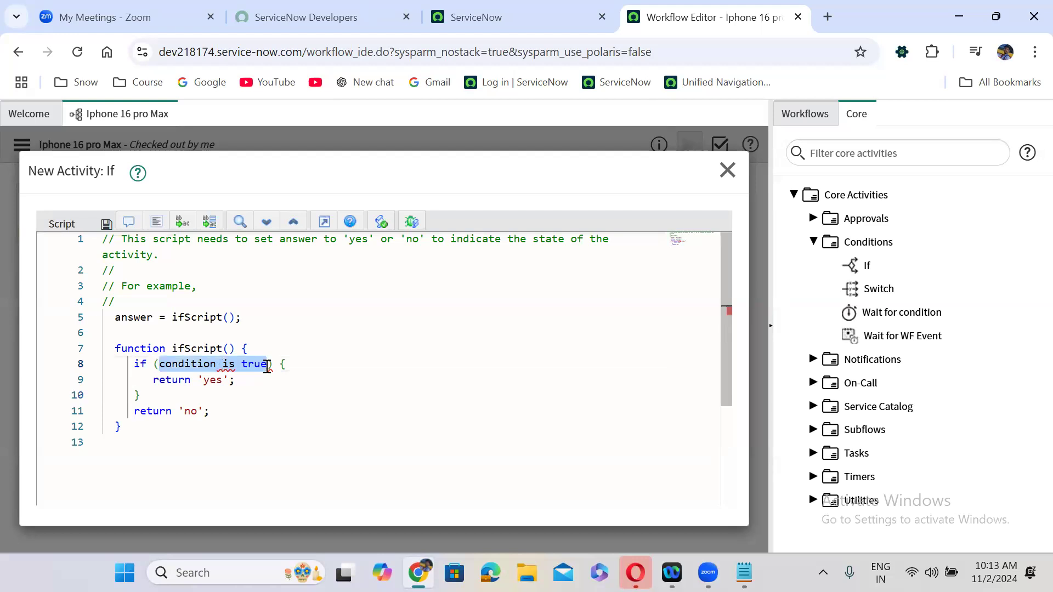
key(BackSpace)
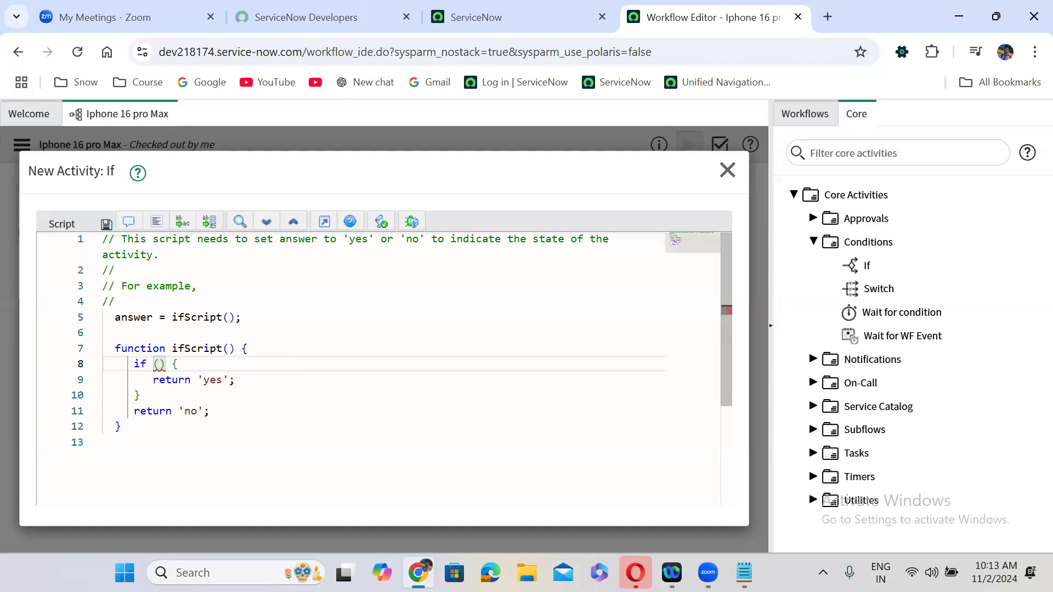
click(744, 572)
- Note current.variables.requested_for and add a current.variables.email line below it
text(current)
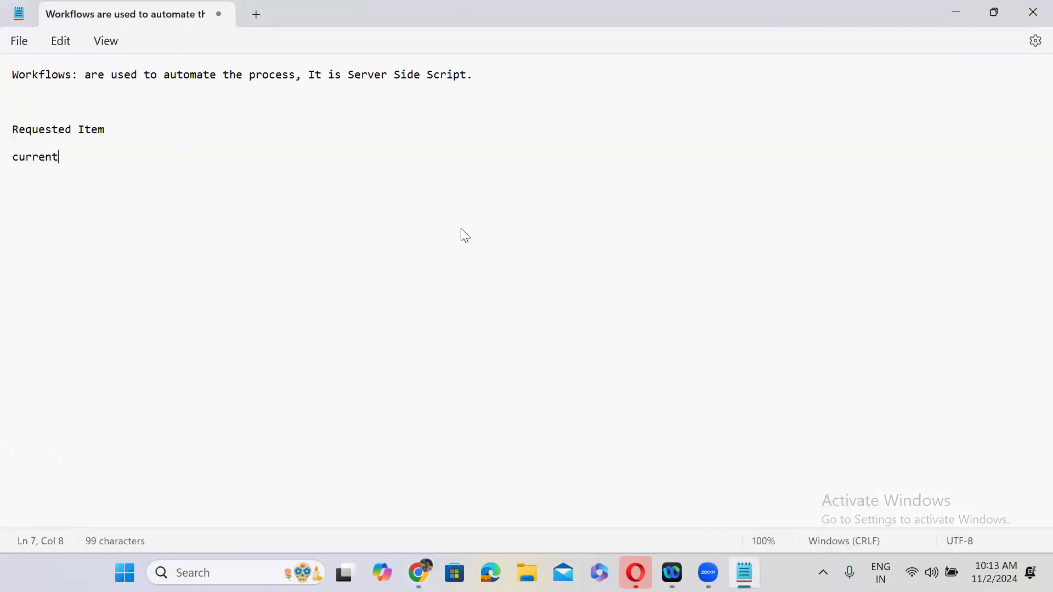
text(.variabl)
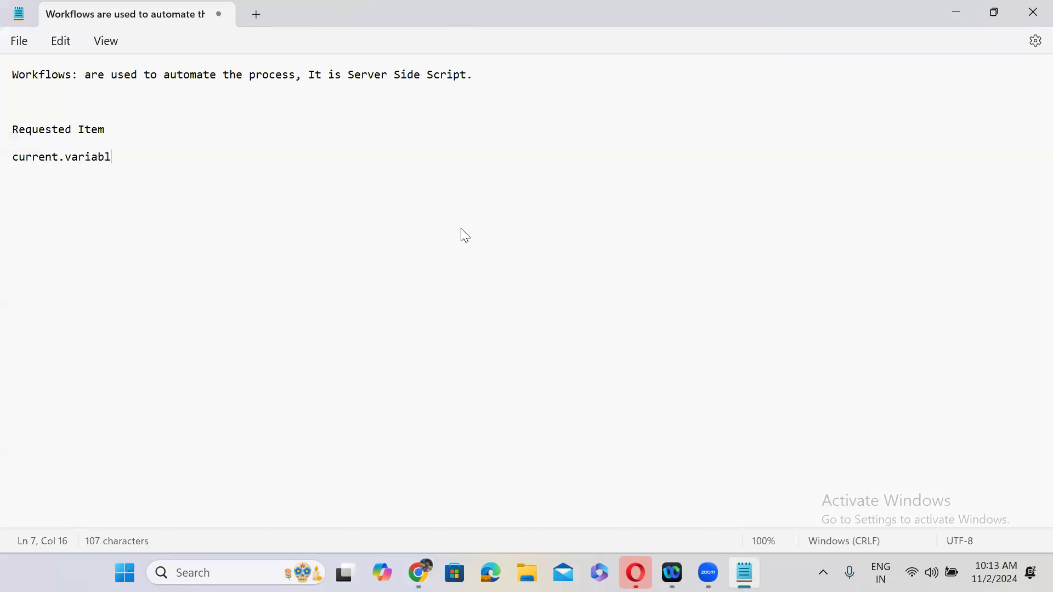
text(es.r)
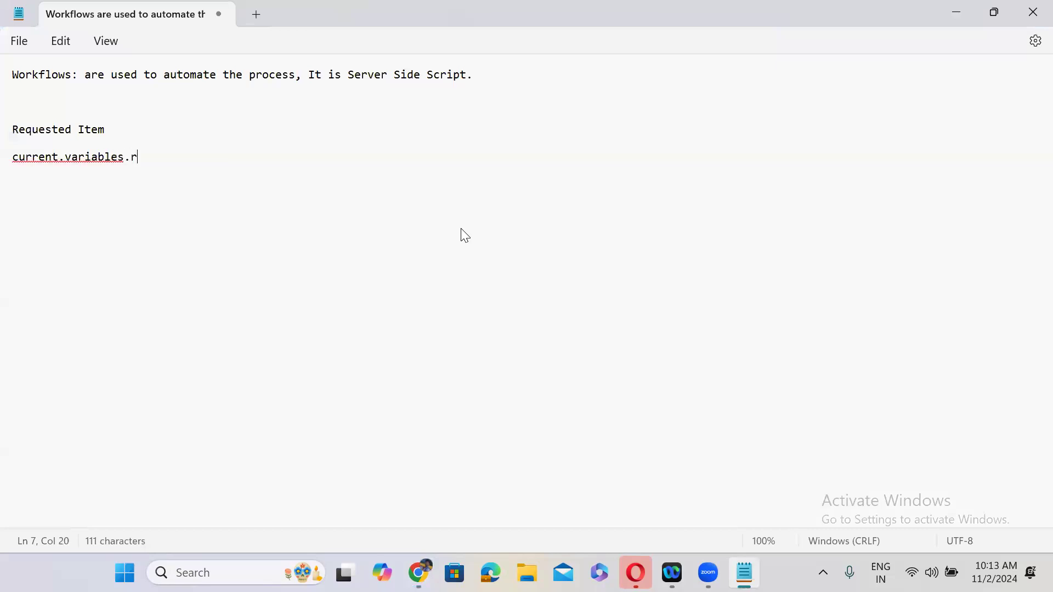
text(equested_for)
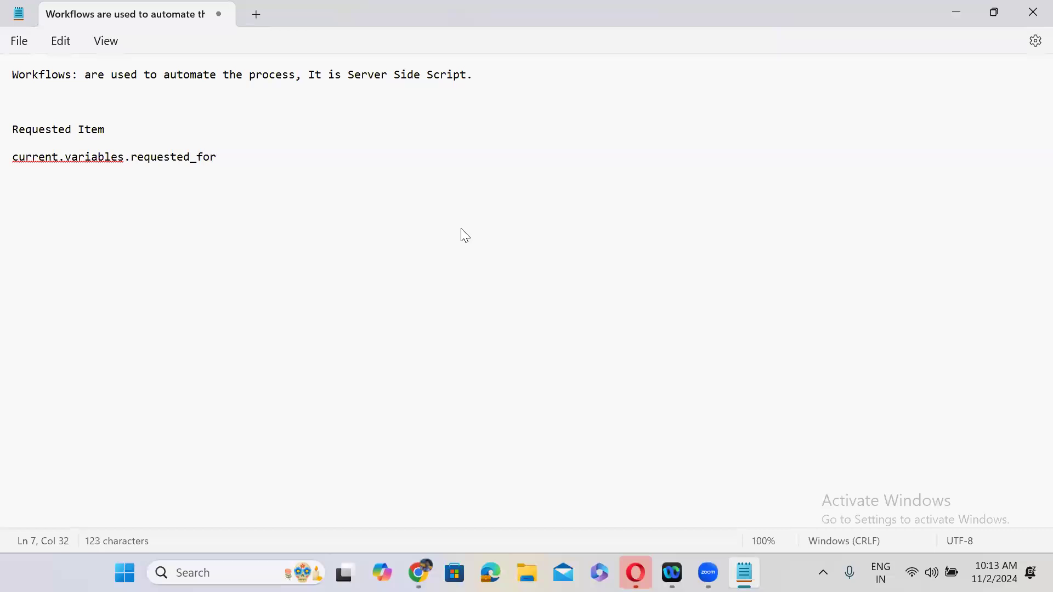
key(Return)
drag(237, 157, 21, 163)
key(ctrl+c)
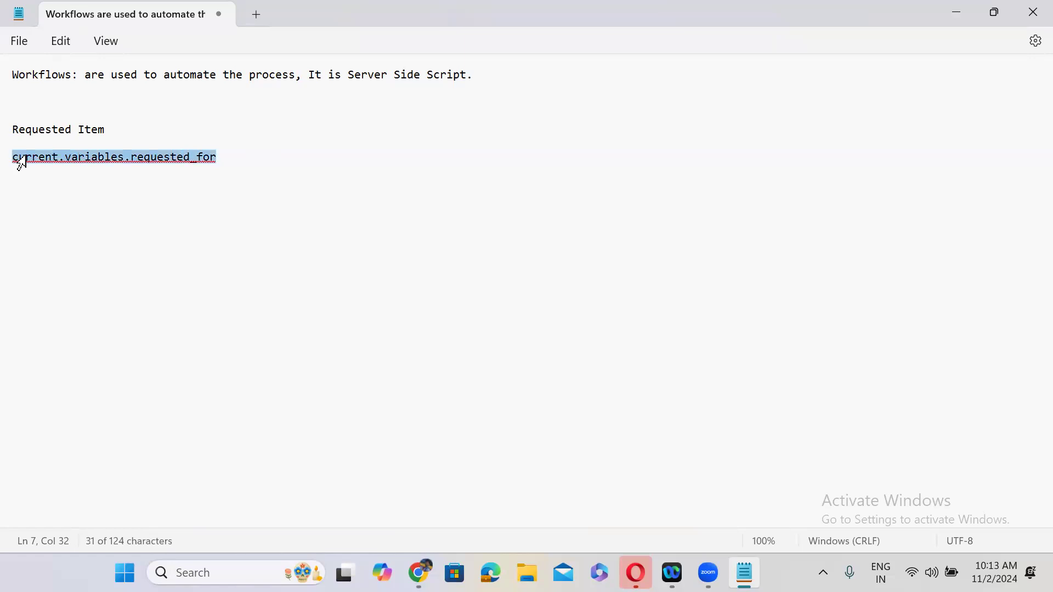
key(Down)
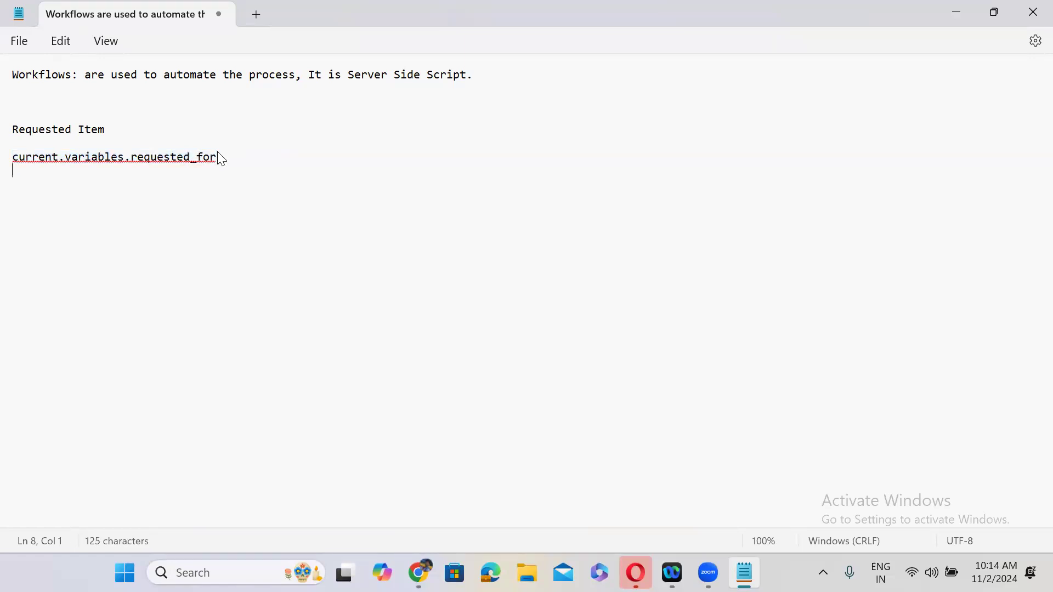
key(ctrl+v)
drag(216, 171, 128, 170)
text(email)
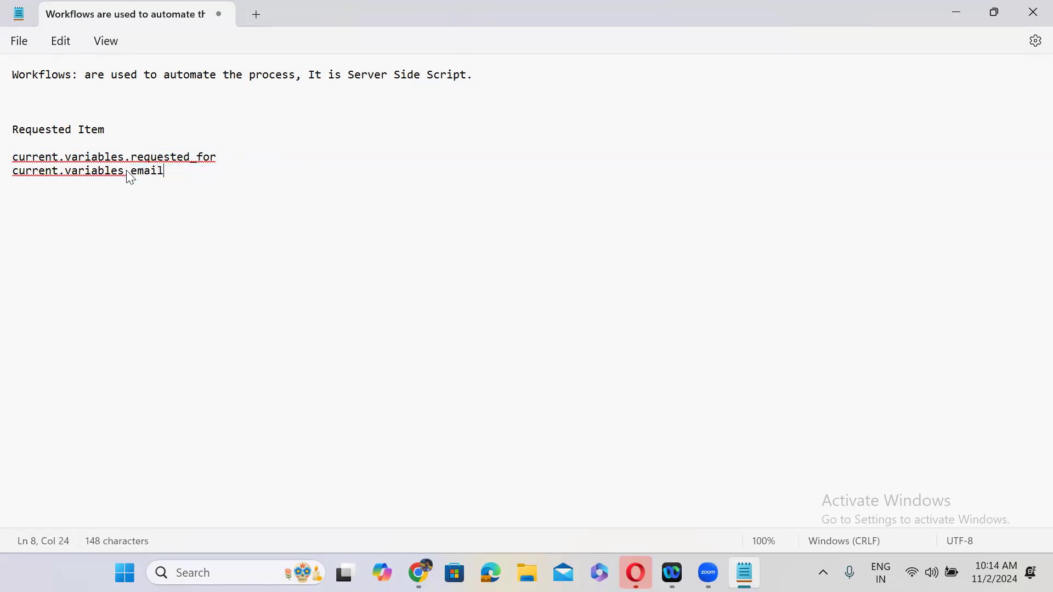
key(Return)
key(ctrl+v)
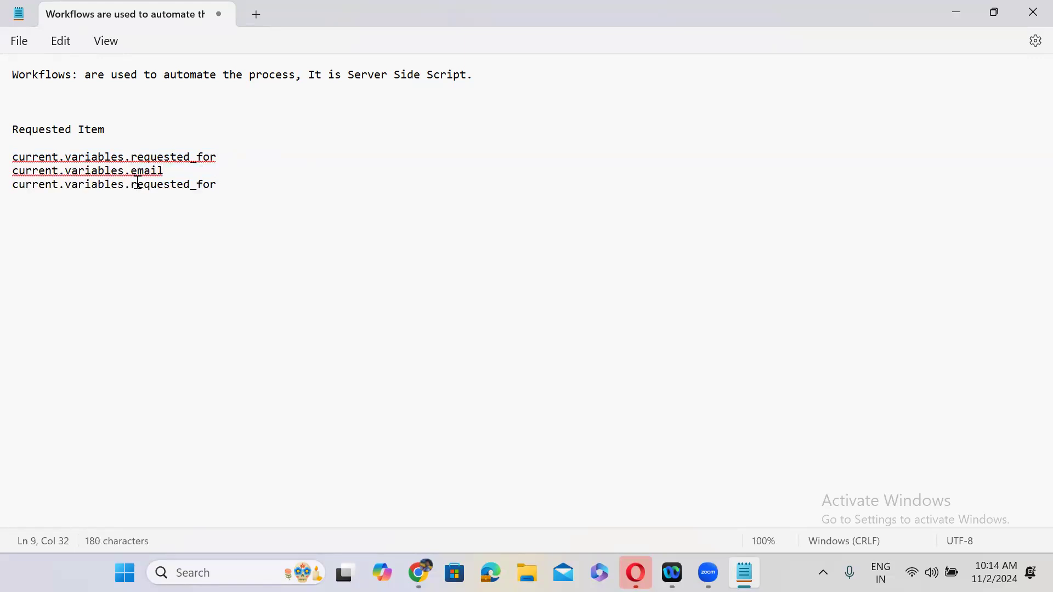
- Add current.variables.location and current.variables.department lines
double_click(213, 186)
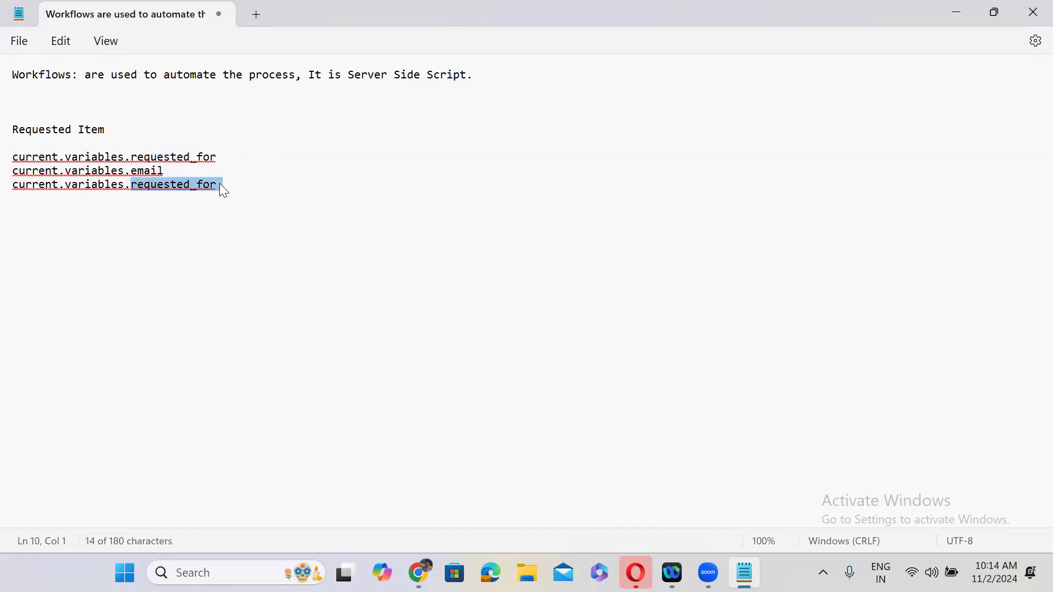
text(locat)
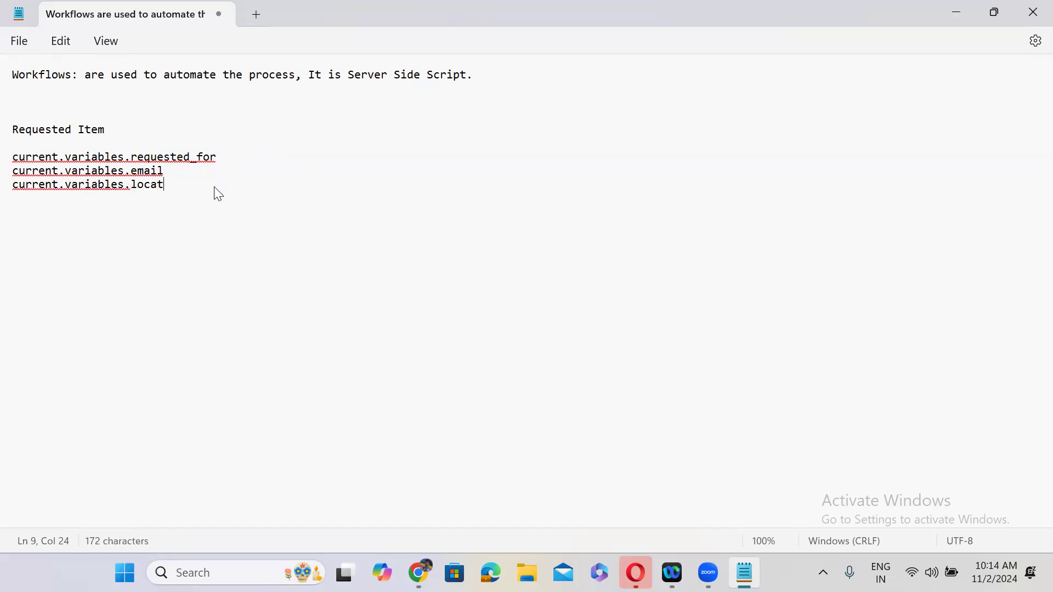
text(ion)
key(Return)
key(ctrl+v)
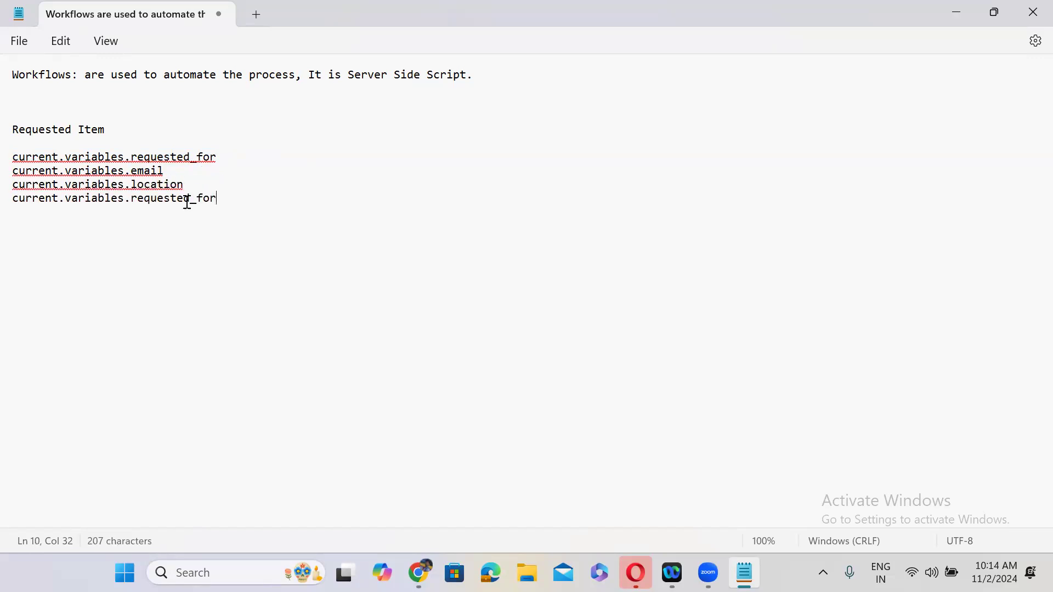
drag(133, 201, 218, 199)
text(depa)
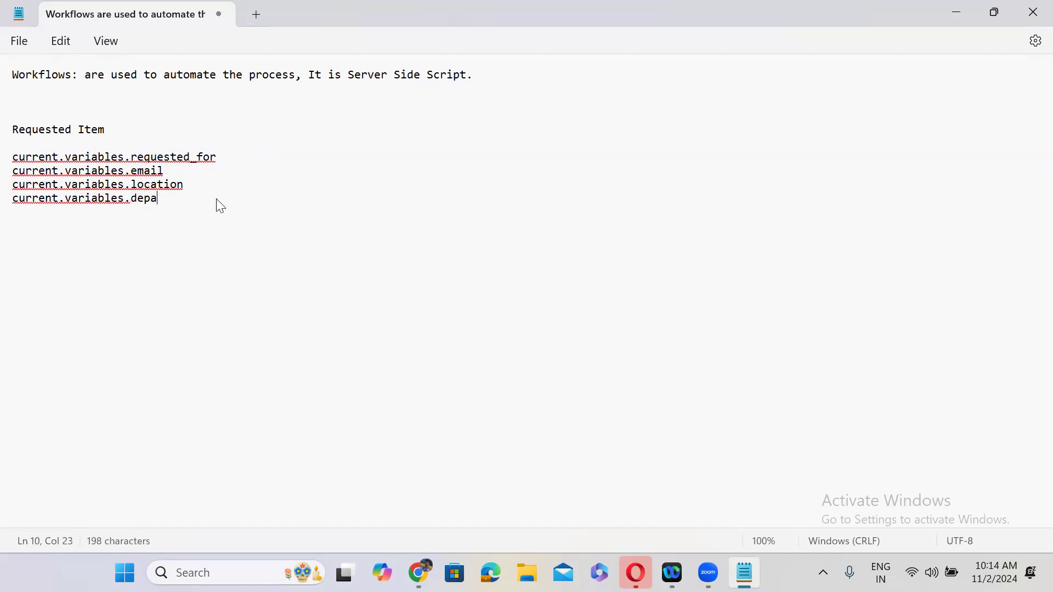
text(rtment)
key(Return)
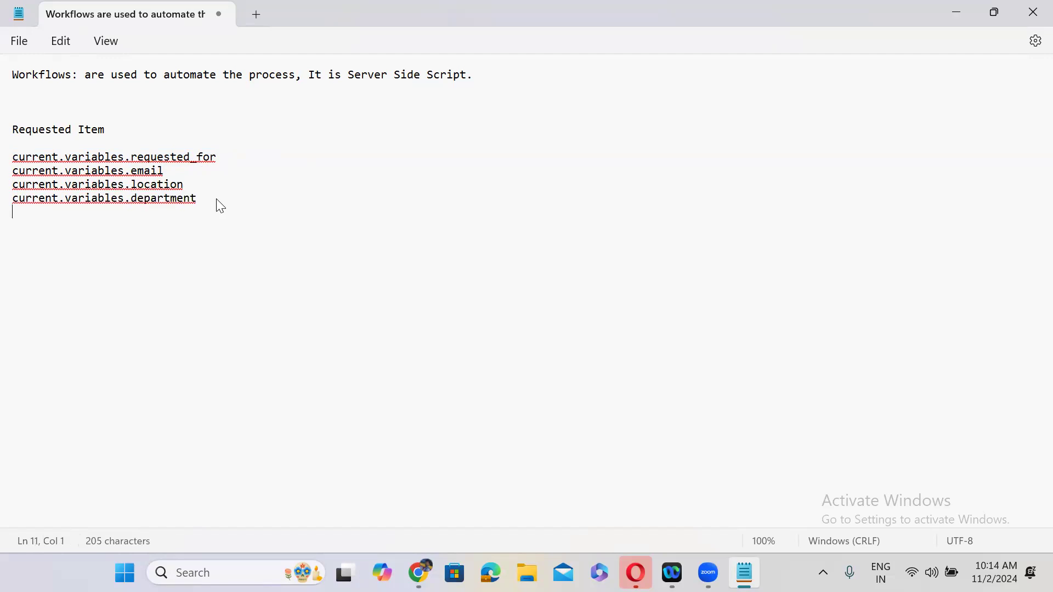
key(ctrl+v)
- Add current.variables.ram and current.variables.storage lines
drag(134, 214, 217, 211)
text(ram)
key(Return)
key(ctrl+v)
drag(132, 226, 216, 231)
text(s)
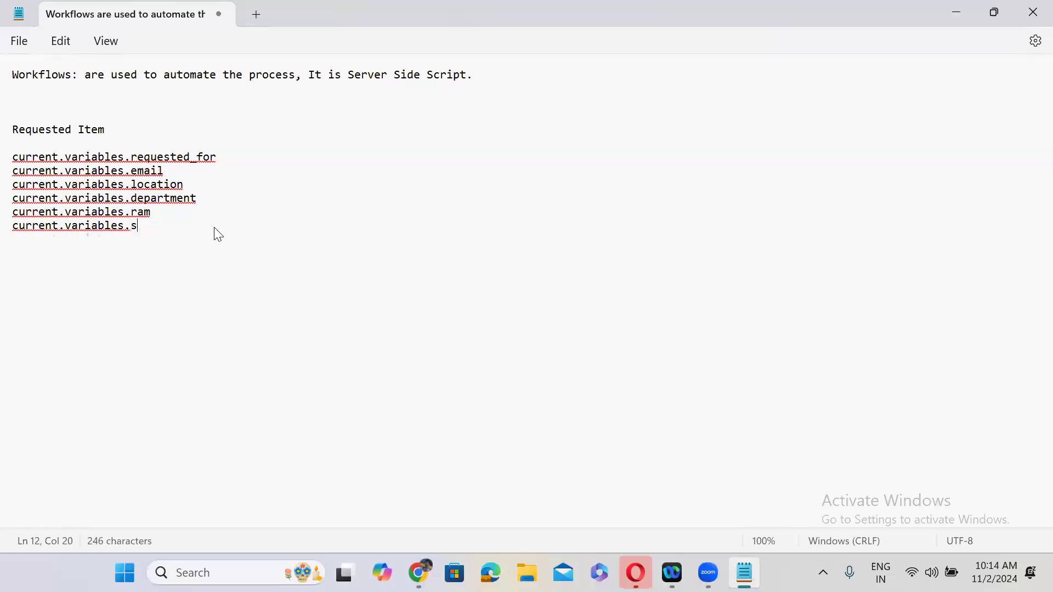
text(torage)
key(Return)
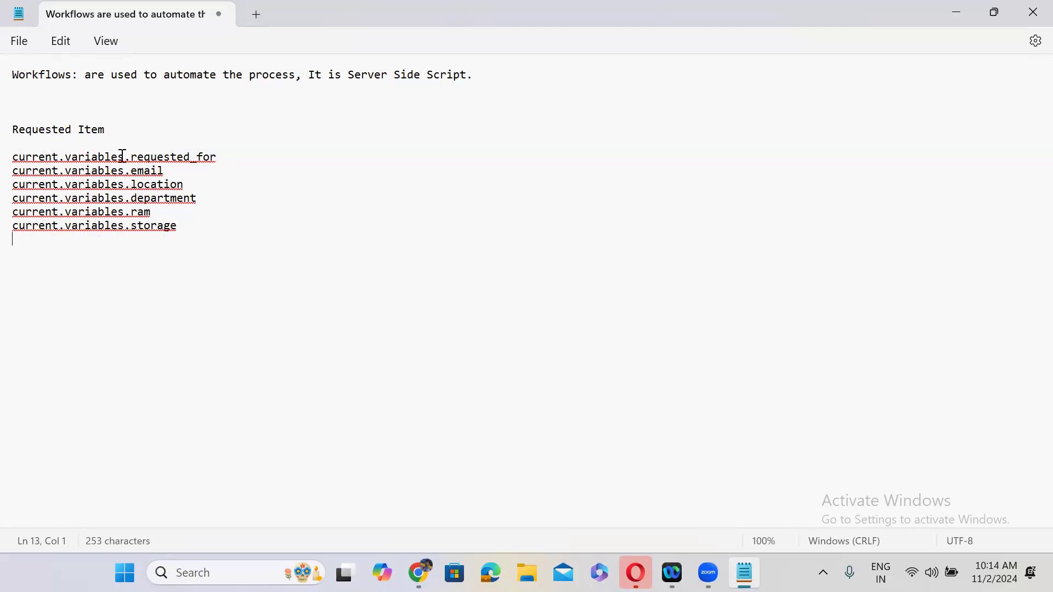
- Select the current.variables.requested_for line to copy it
double_click(206, 157)
drag(105, 165, 15, 165)
key(ctrl+c)
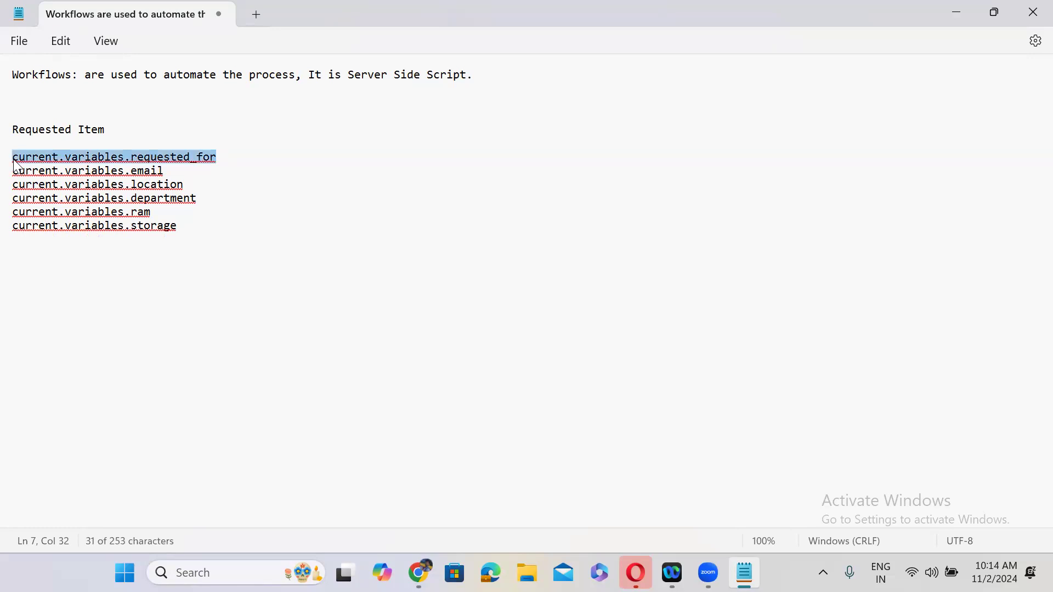
click(957, 8)
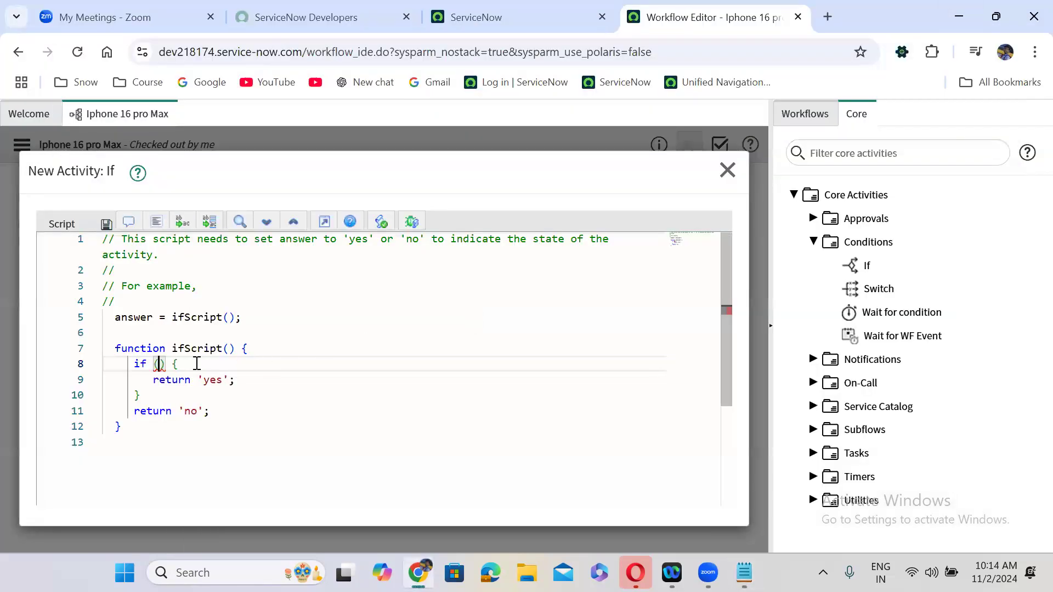
- Paste current.variables.requested_for into the empty if () condition on line 8
key(ctrl+v)
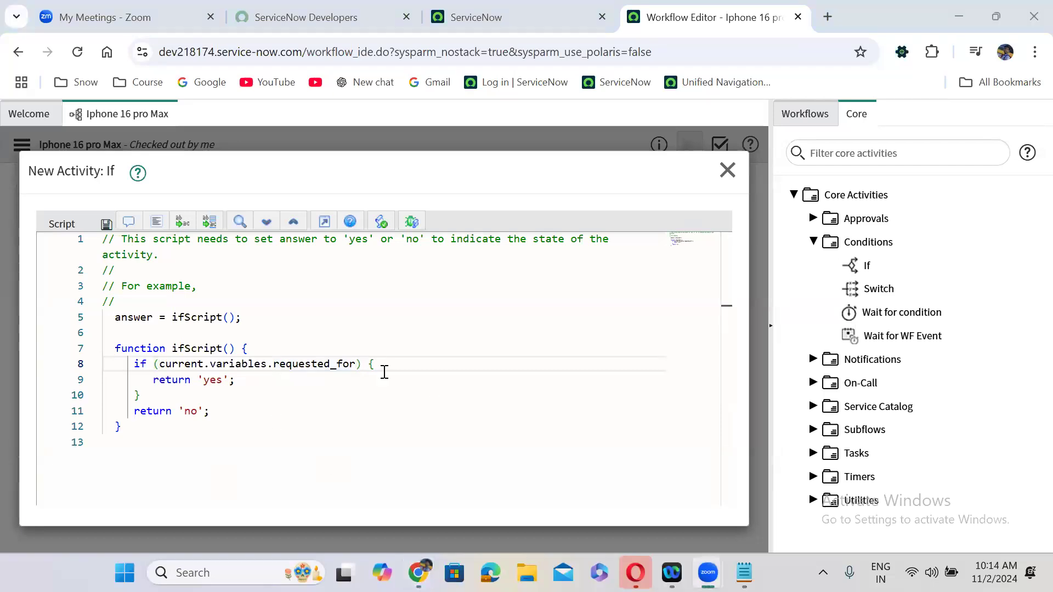
click(510, 17)
- Open a blank new incident form by entering incident.FORM in the All menu filter
click(193, 121)
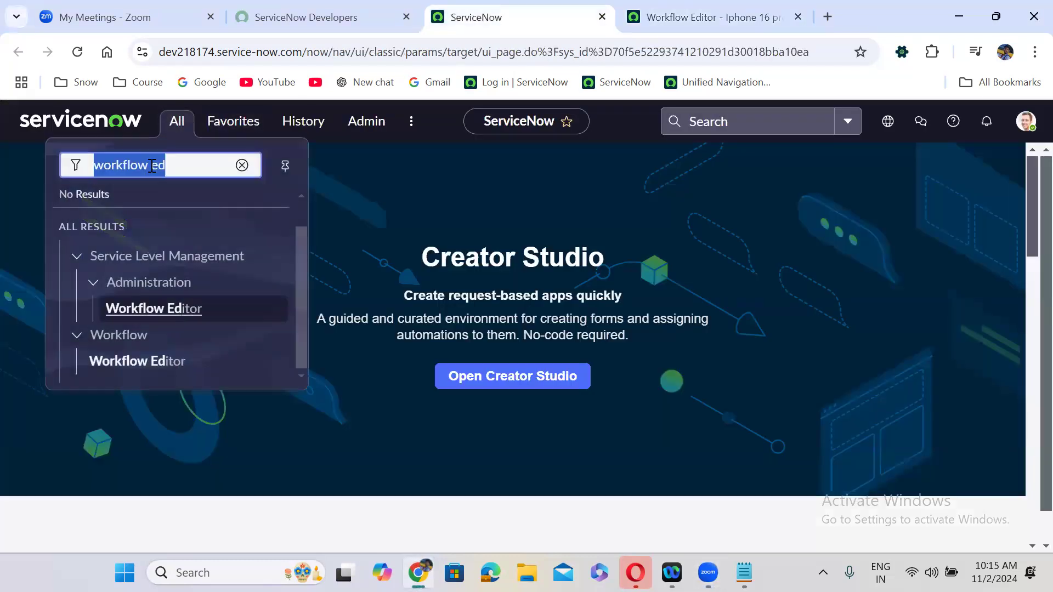
text(incident)
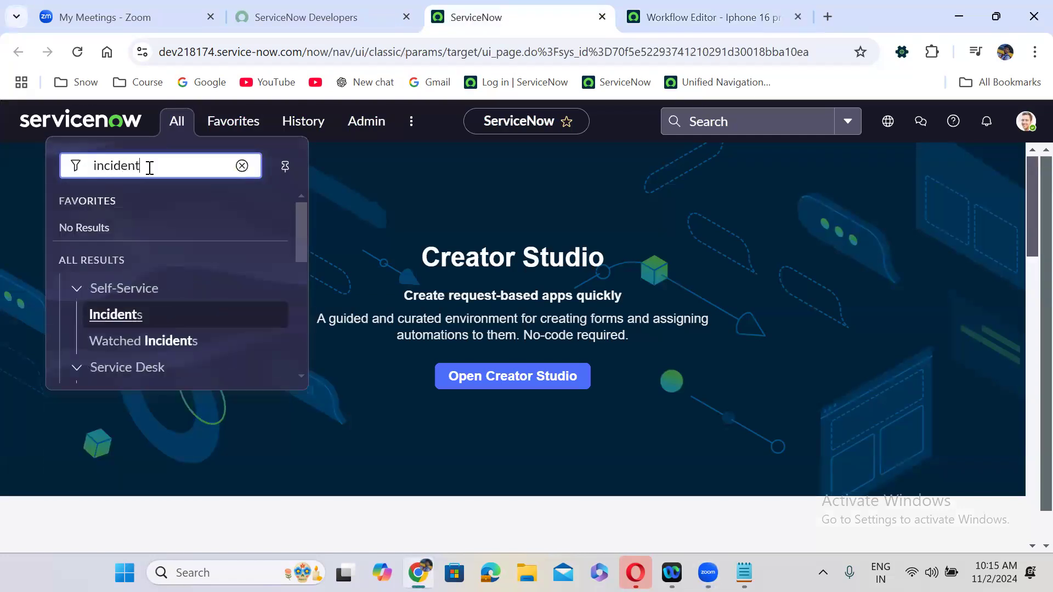
text(.FORM)
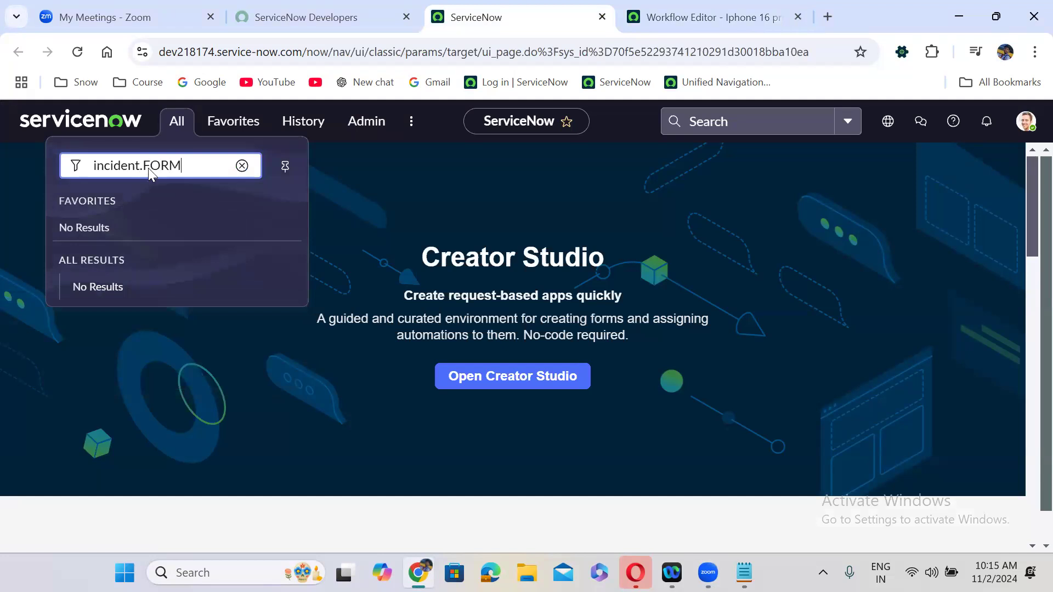
key(Return)
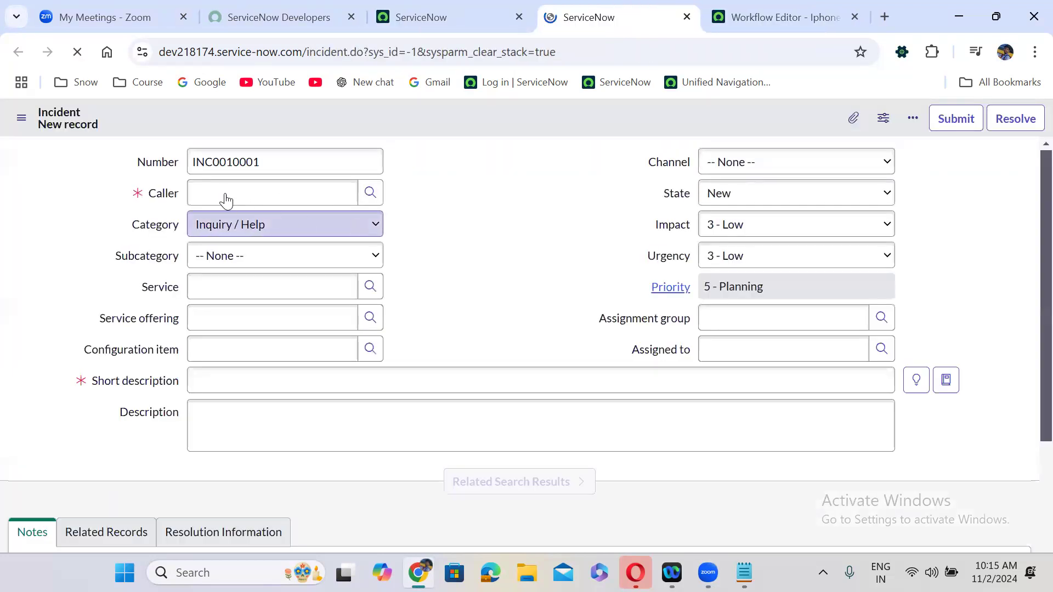
- Set a user as the incident's Caller and preview their details
click(243, 193)
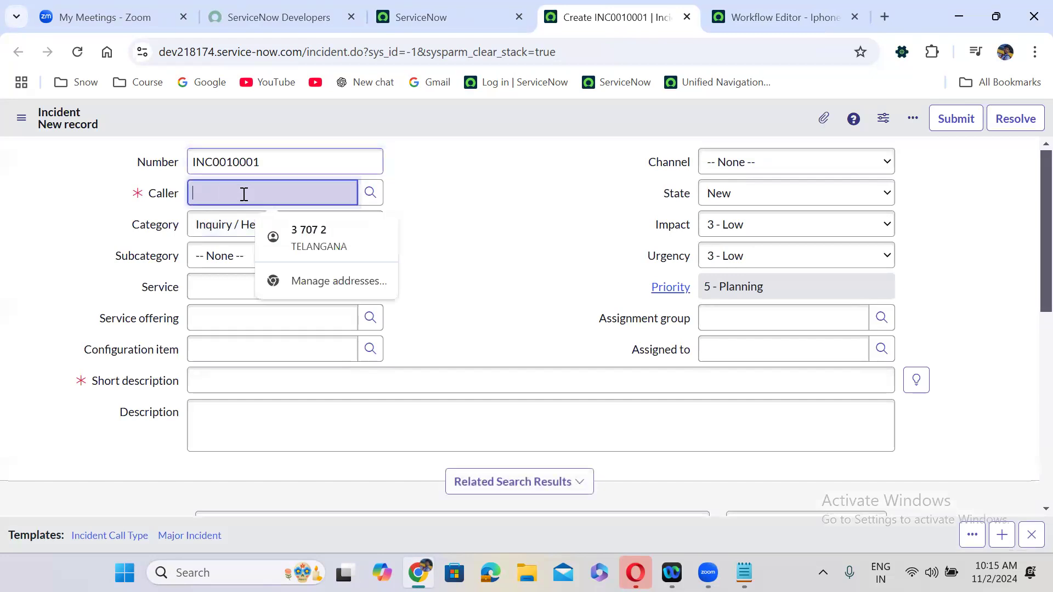
text(*)
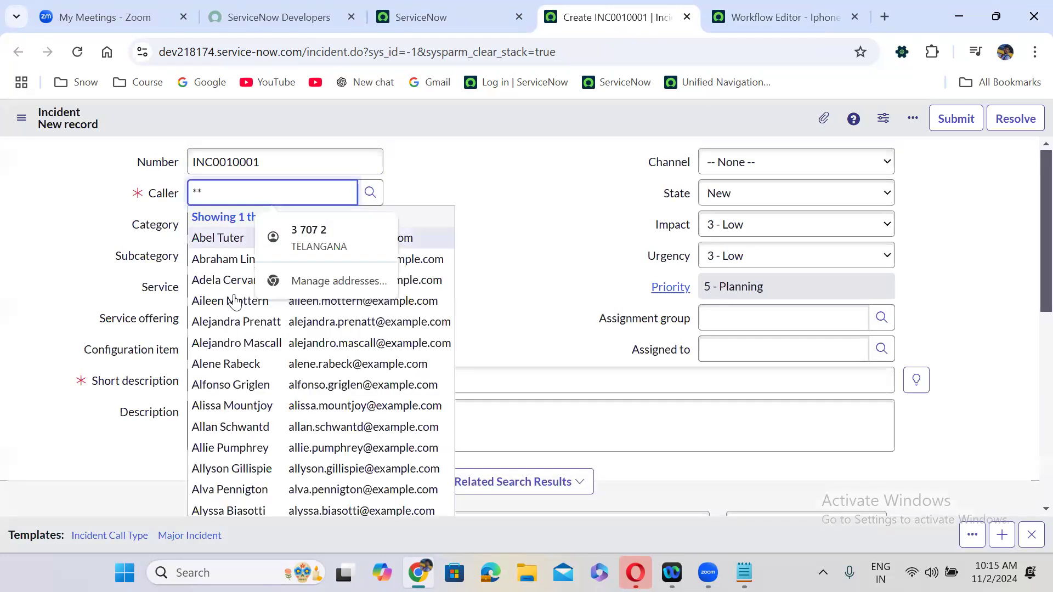
click(233, 299)
click(433, 194)
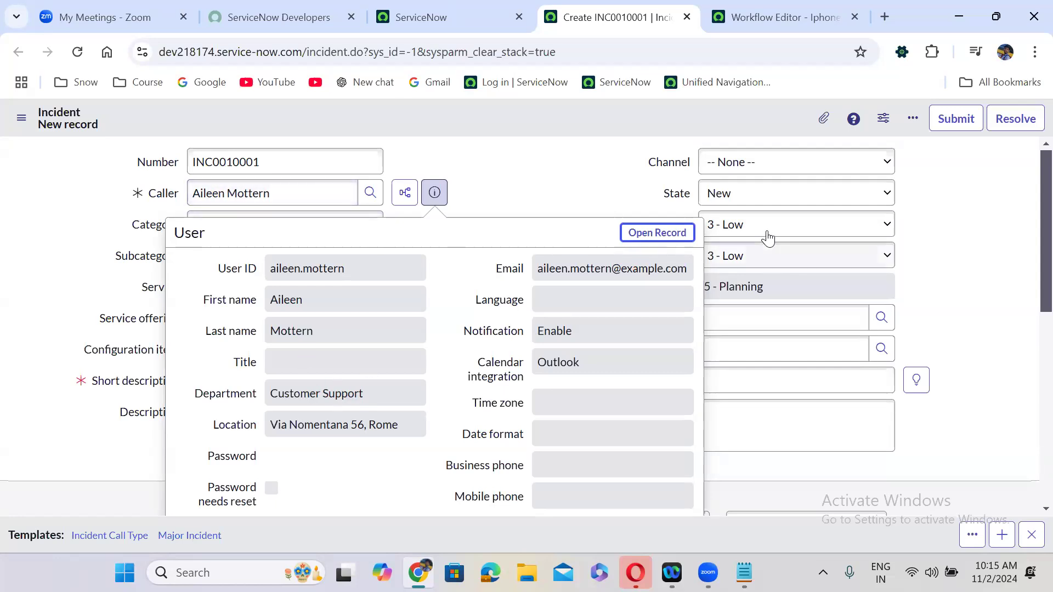
- Open the caller's user record and the Customer Support department record in new tabs
ctrl+click(656, 236)
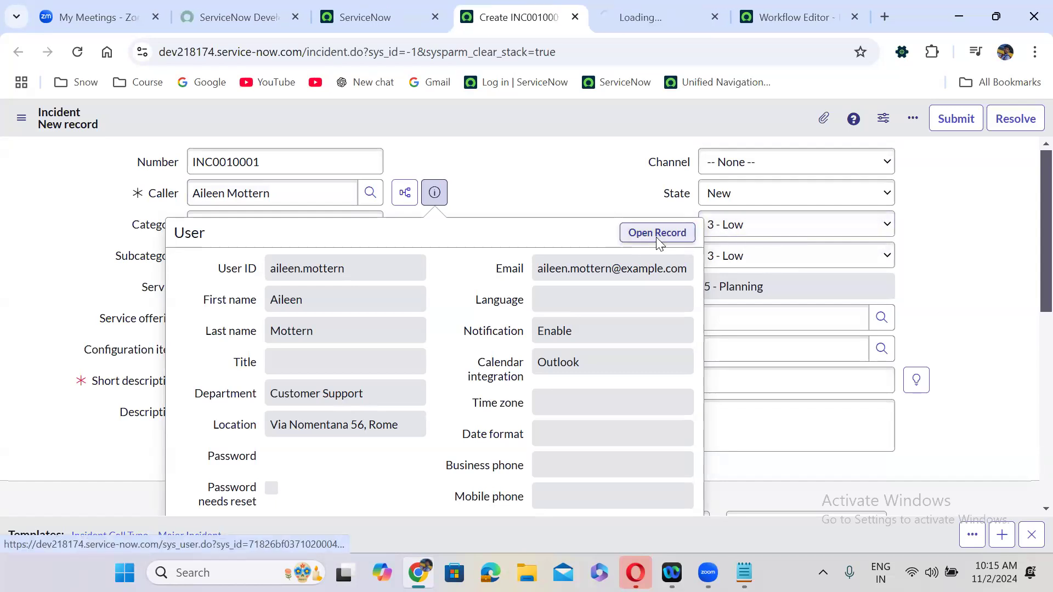
click(639, 7)
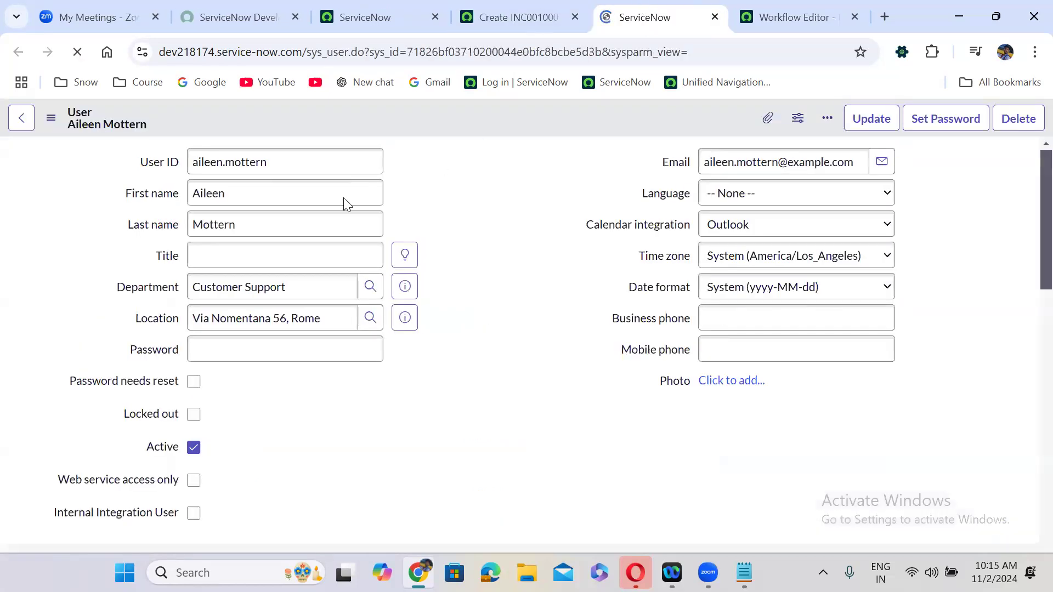
click(411, 292)
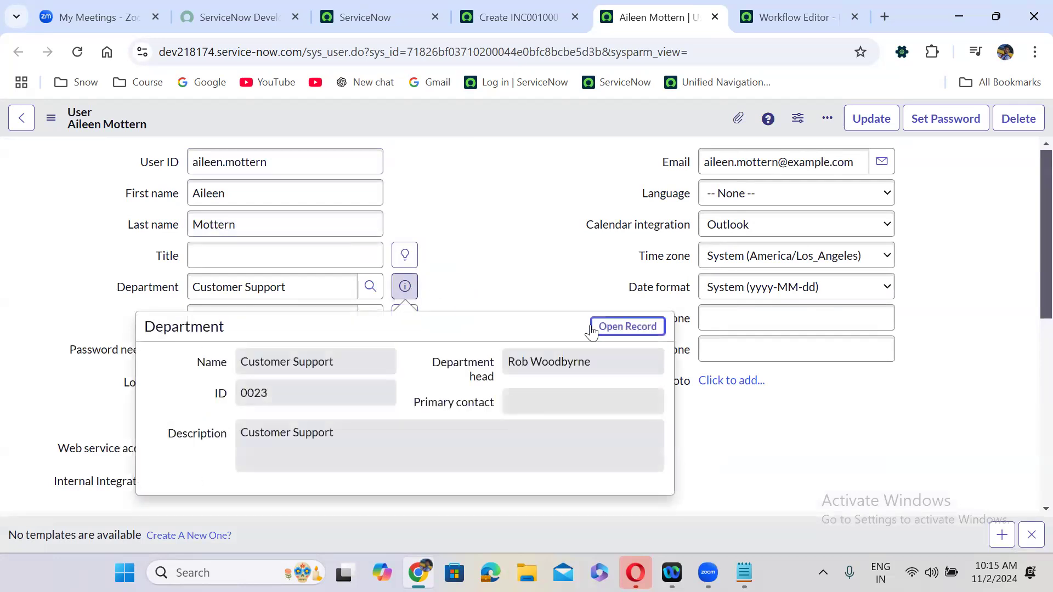
ctrl+click(618, 326)
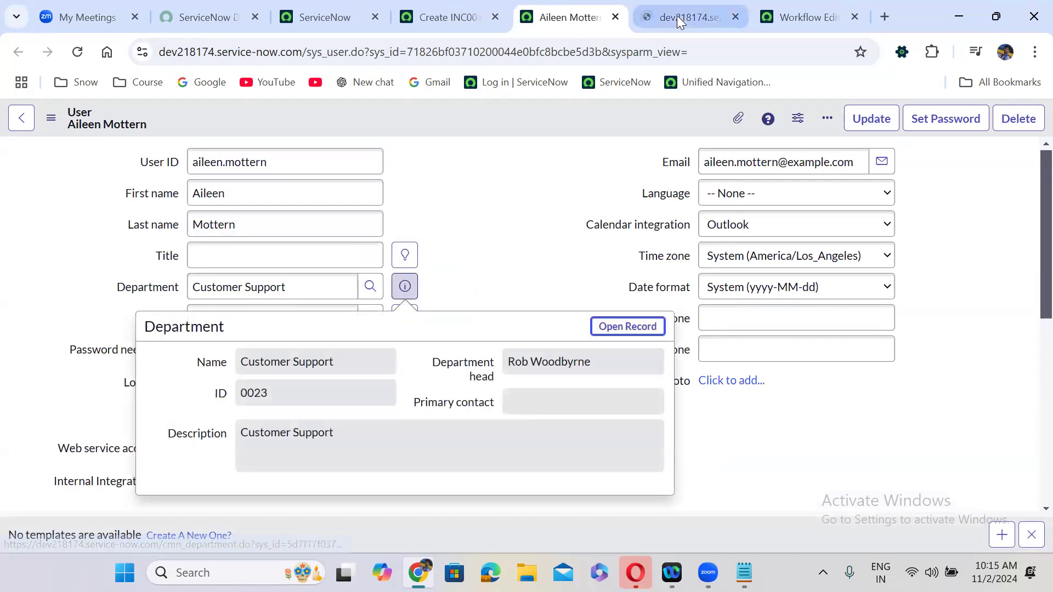
click(677, 17)
- Compare the user and department tabs, then close the caller preview on the incident form
click(447, 17)
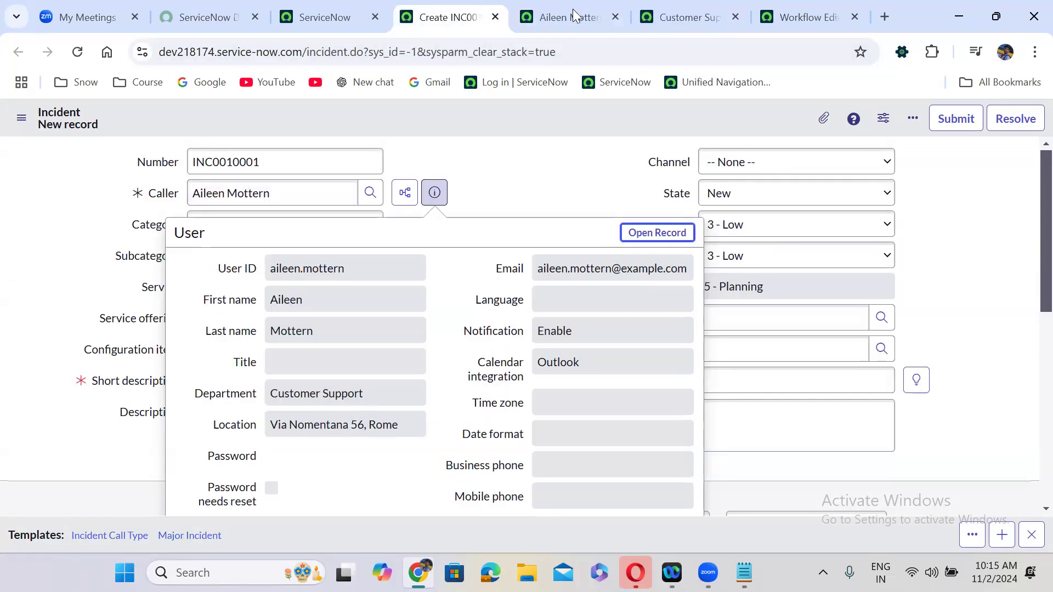
click(572, 9)
click(665, 4)
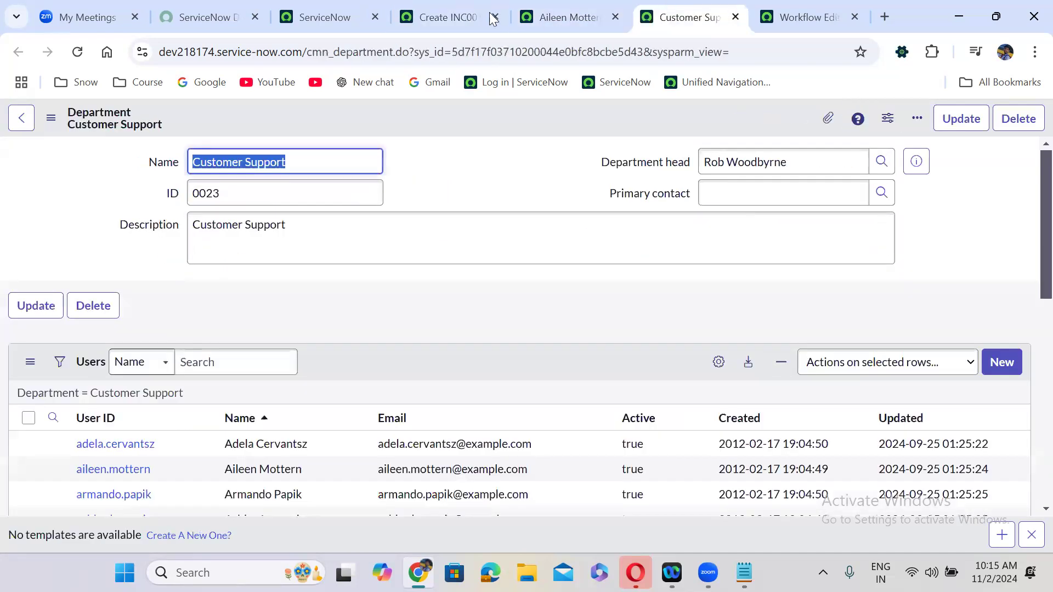
click(454, 11)
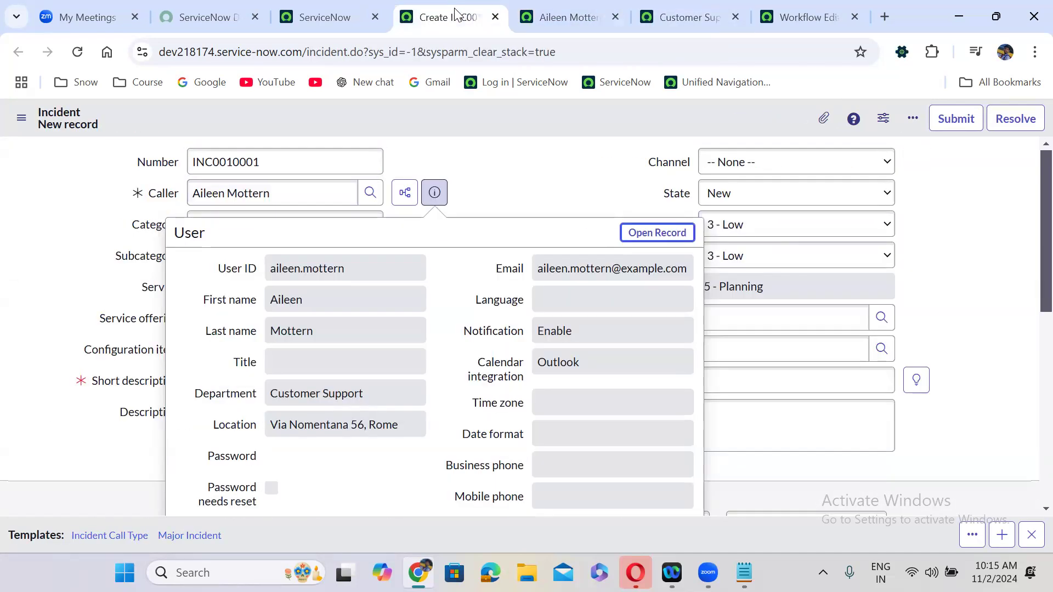
click(454, 149)
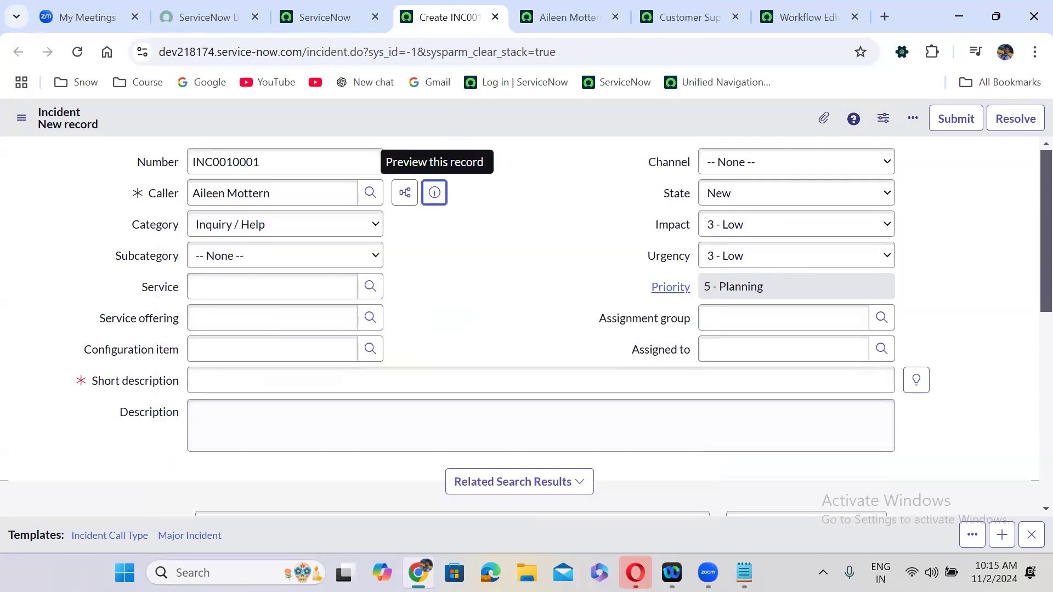
key(alt+Tab)
- Note the dot-walk path current.caller_id.department.dept_head under a 'Dot Walking reference fields' heading
click(216, 236)
key(Return)
key(Return)
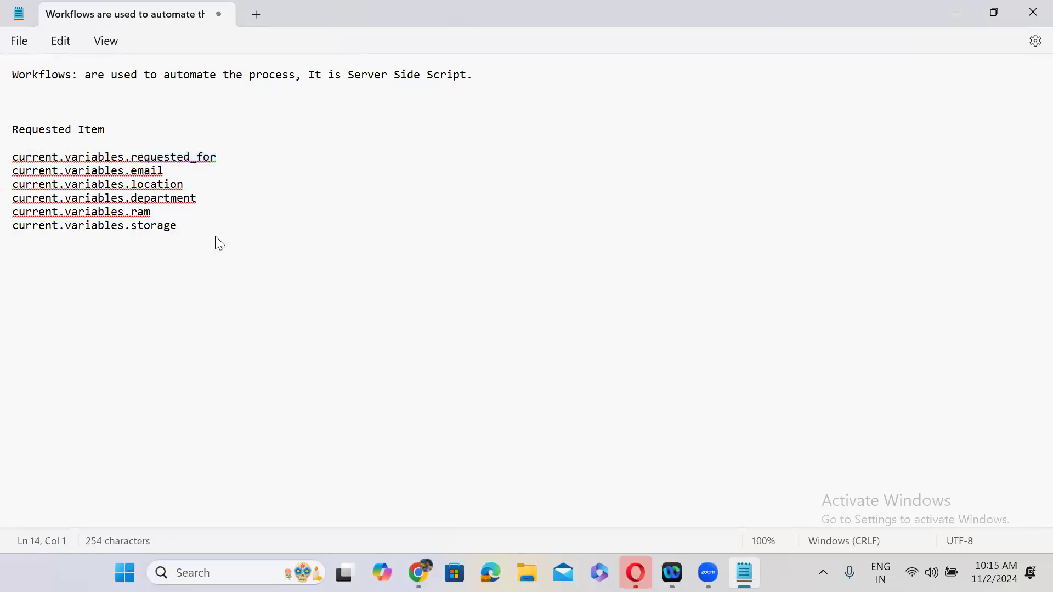
text(Dor)
key(BackSpace)
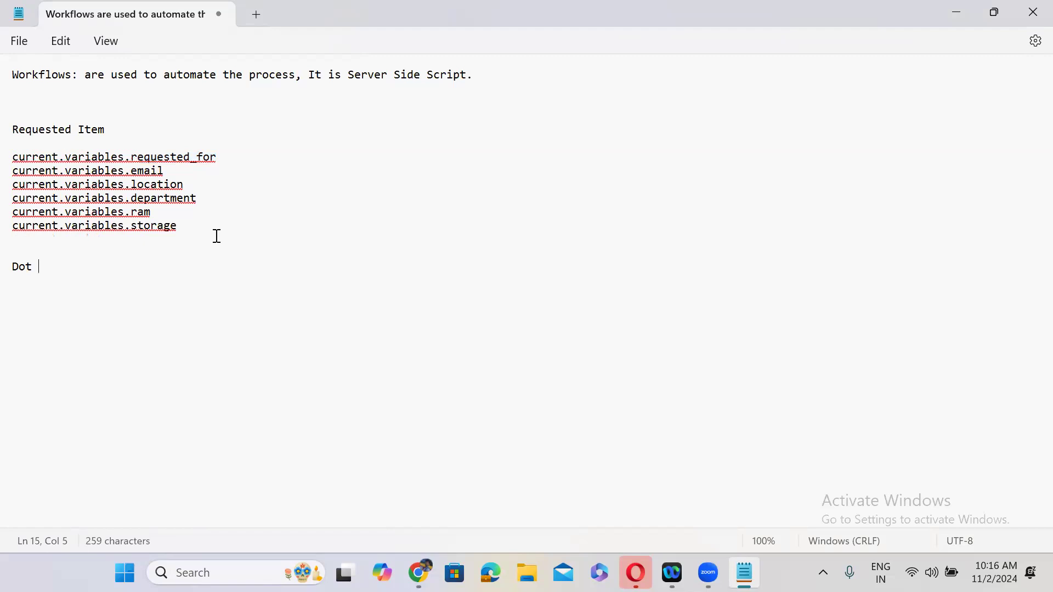
text(t Walking ref)
text(ere)
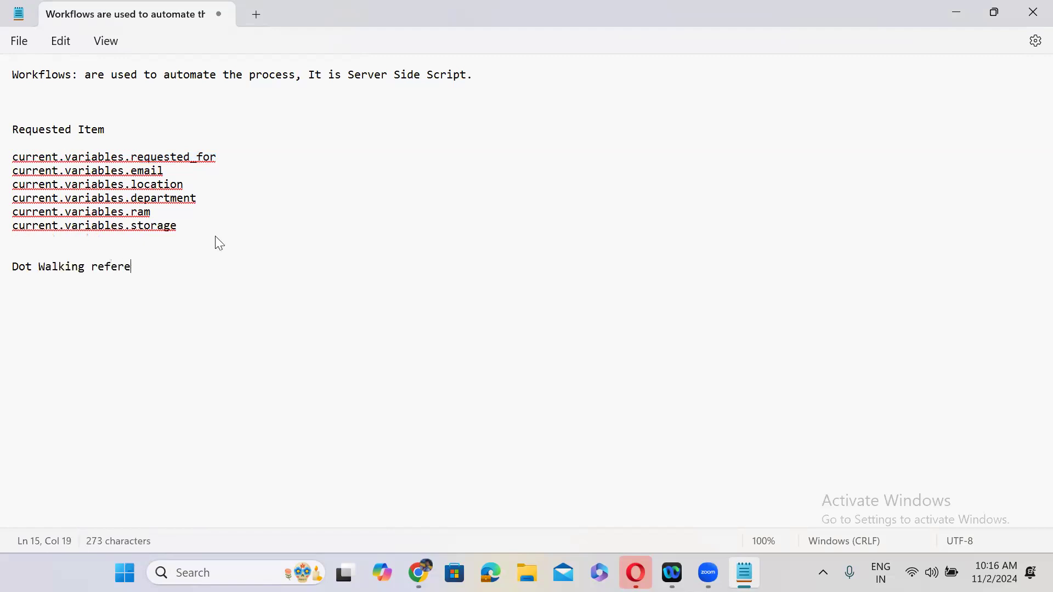
text(nce fields)
key(Return)
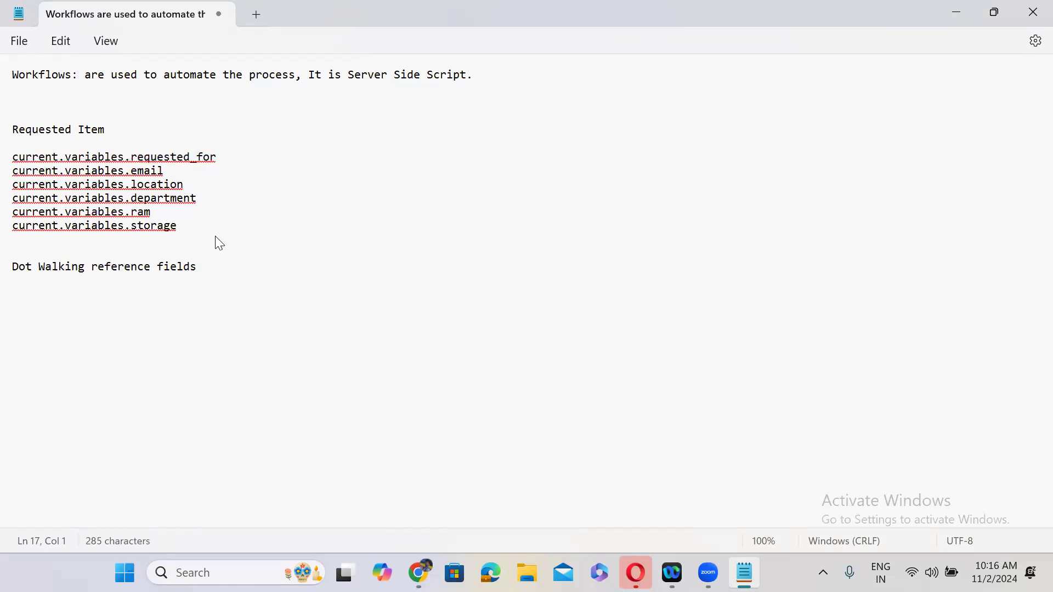
key(BackSpace)
key(BackSpace)
text(urrent.caller_id.department)
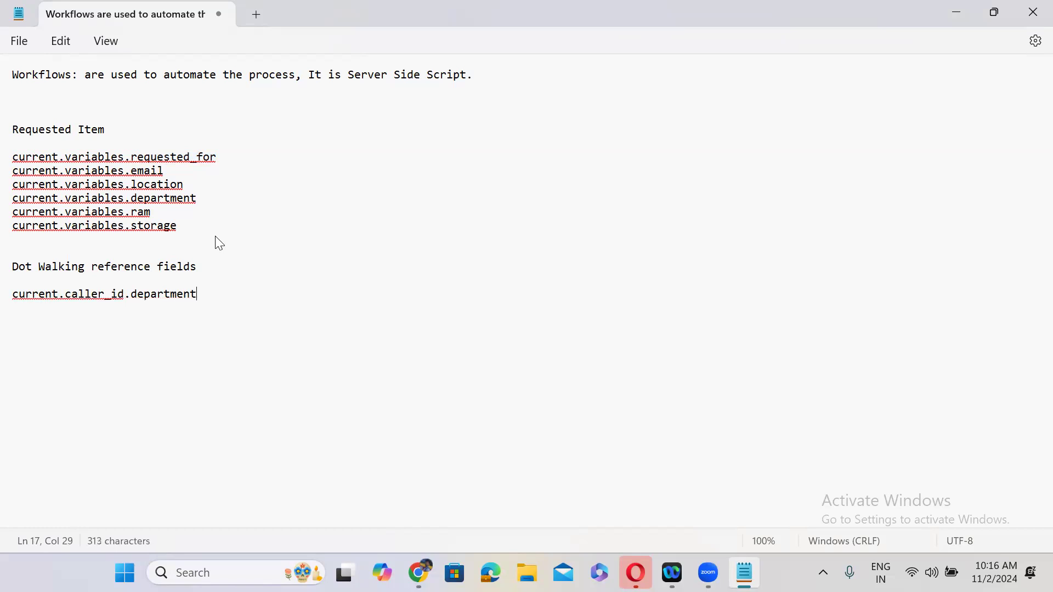
text(.dept_head)
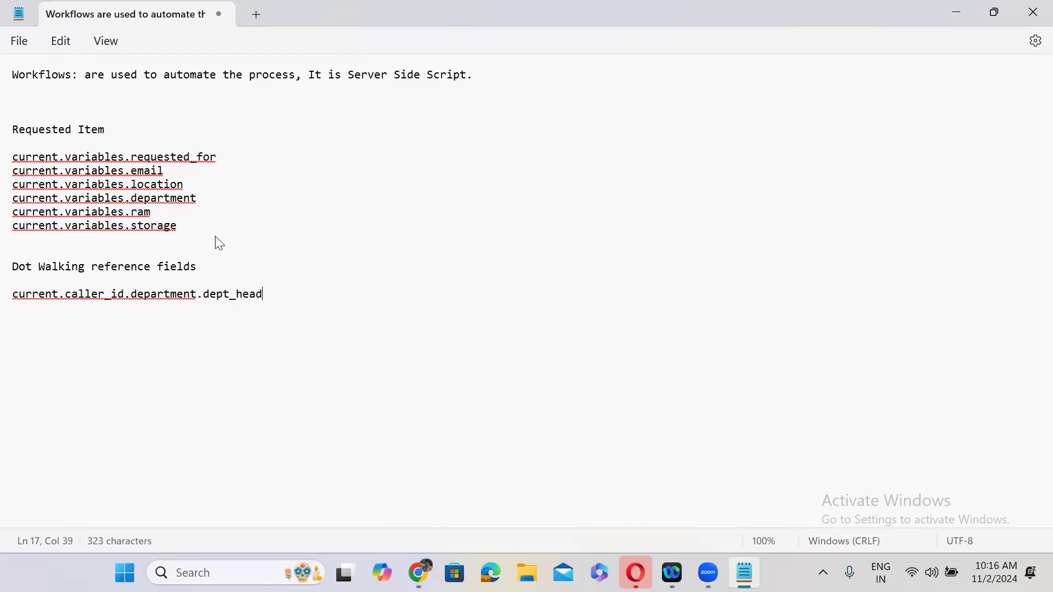
click(957, 12)
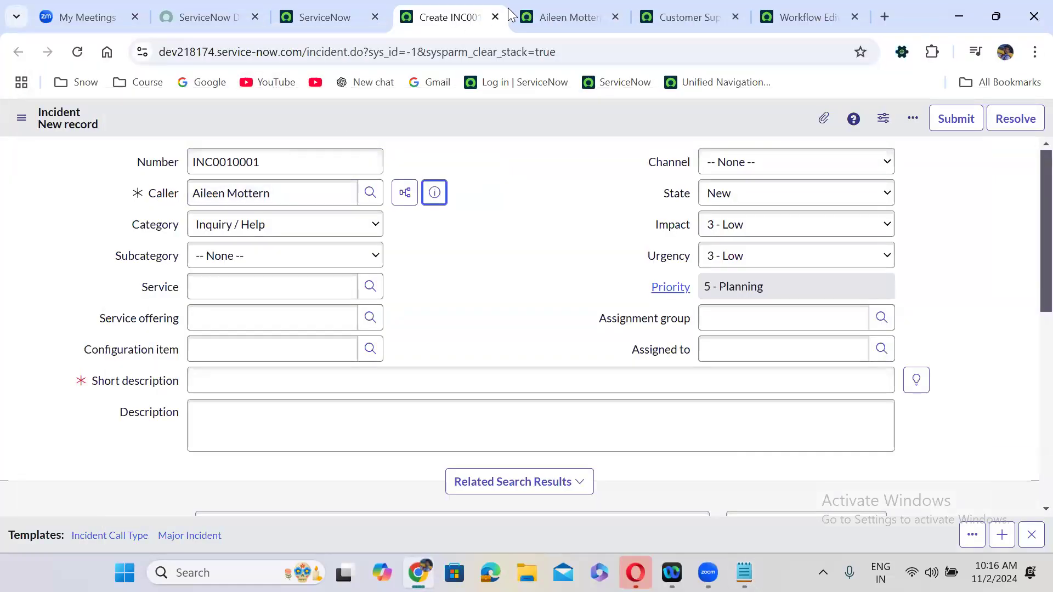
- Check the column names of the user's Department and the department's Department head fields
click(549, 17)
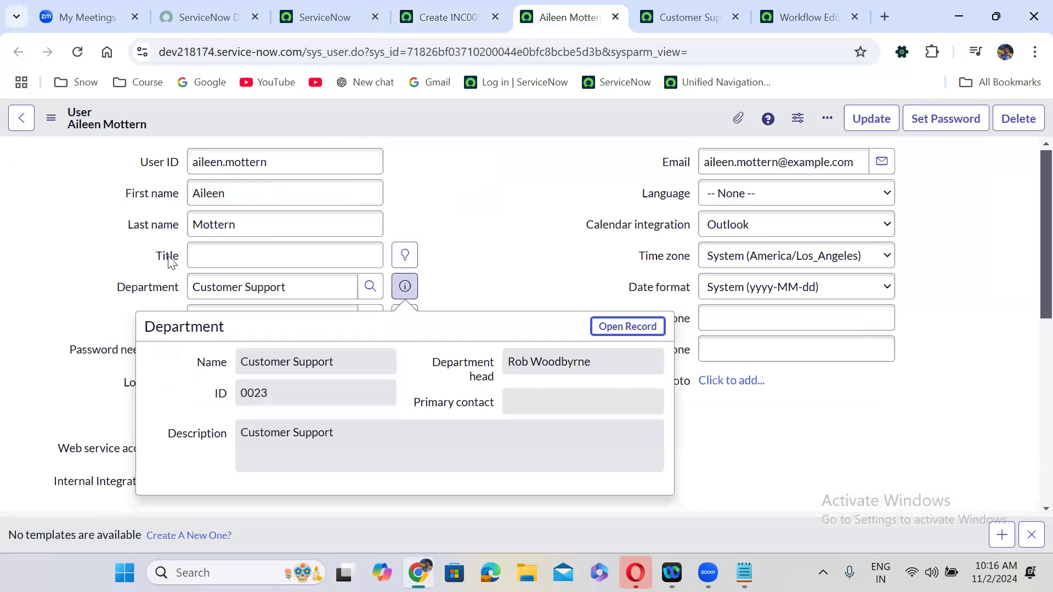
right_click(151, 288)
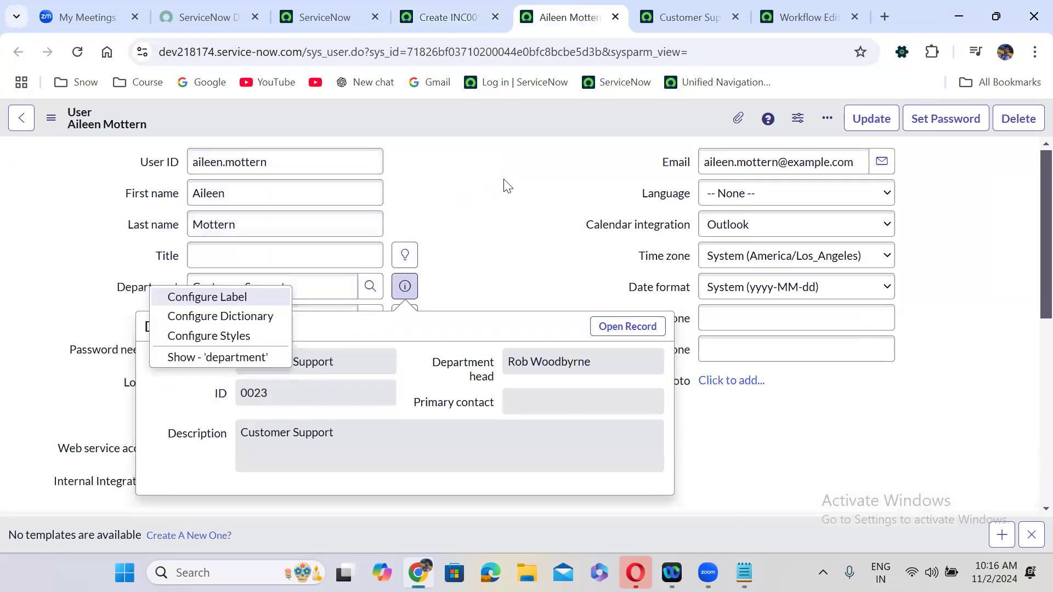
key(Escape)
click(686, 8)
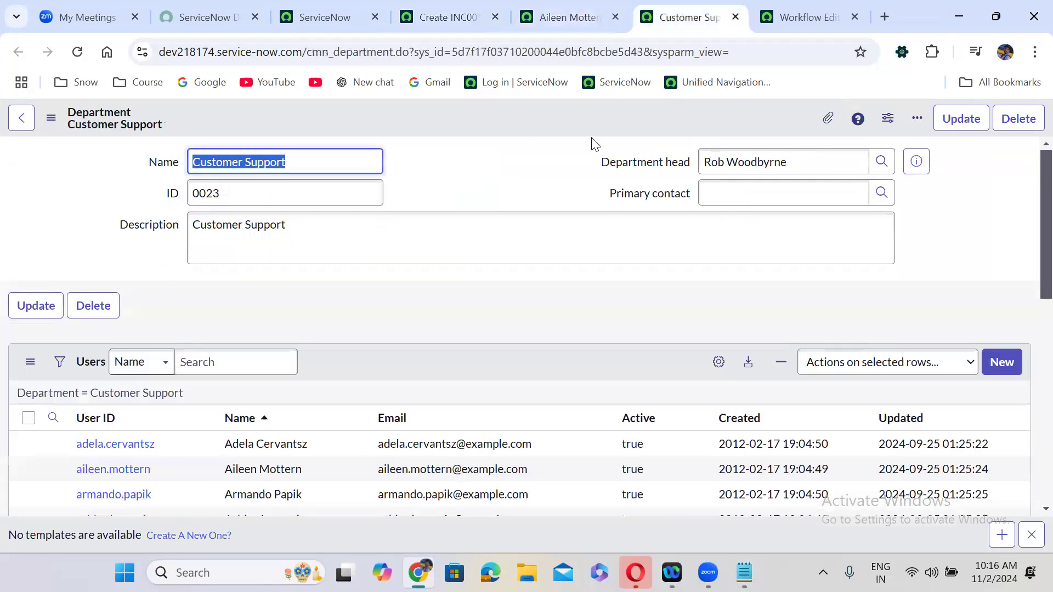
right_click(629, 164)
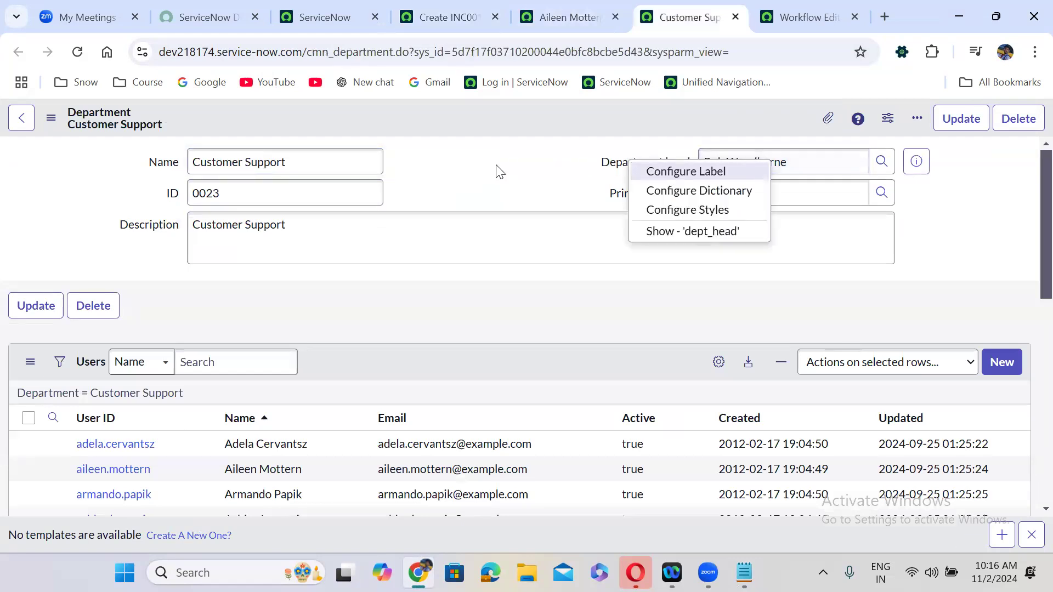
key(Escape)
click(799, 7)
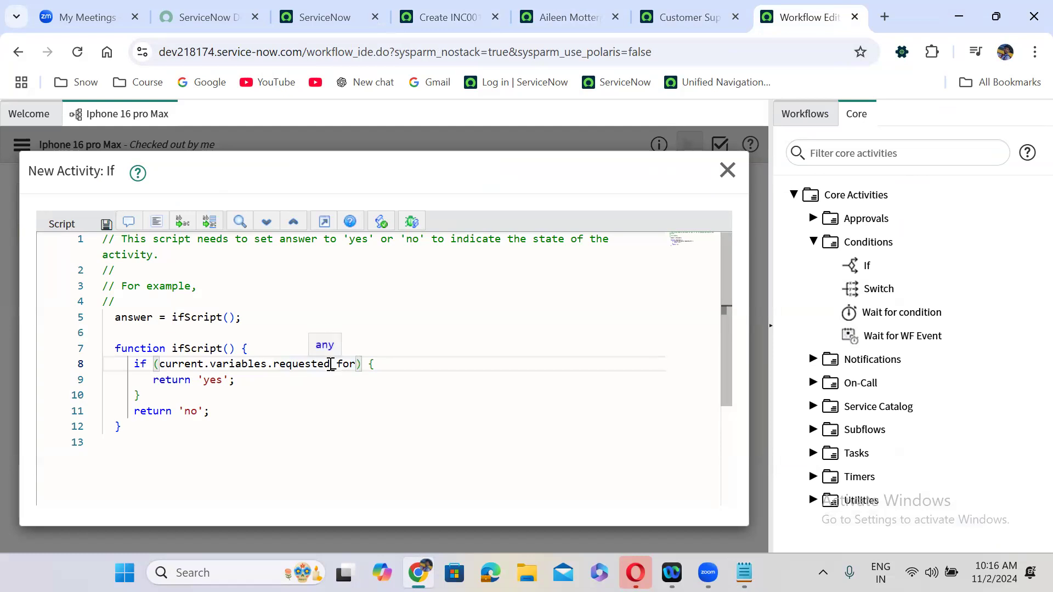
- Change the condition to requested_for.manager != '' and submit the 'Requester has manager?' If activity
text(.manager)
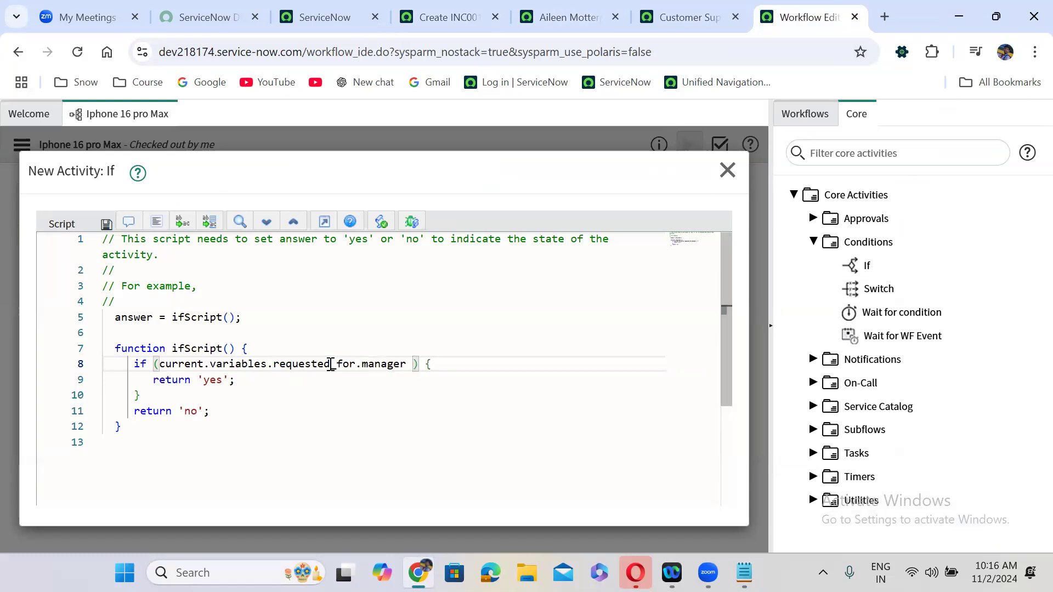
text( != ')
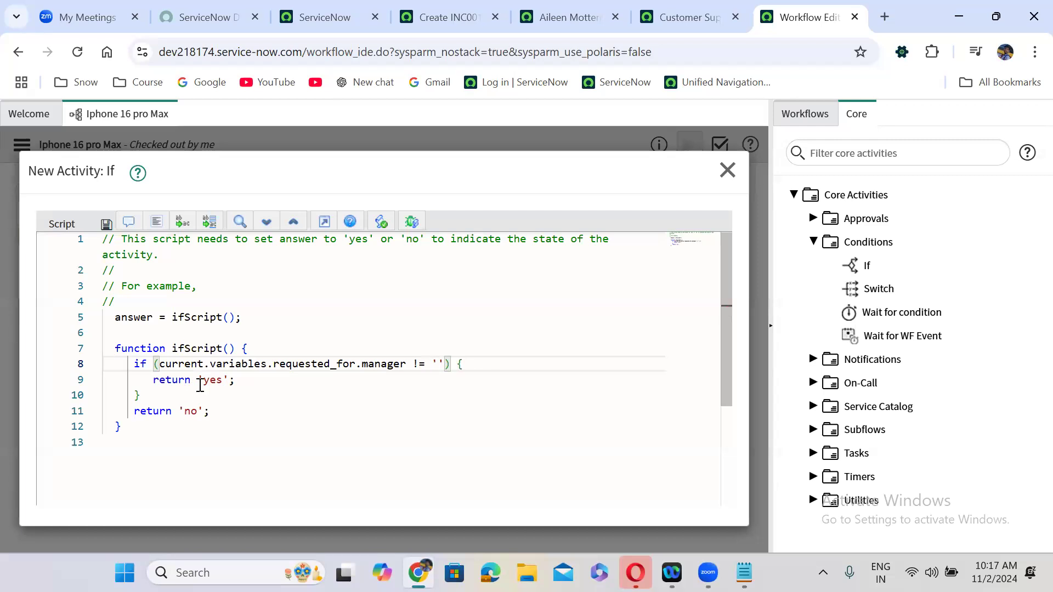
double_click(190, 411)
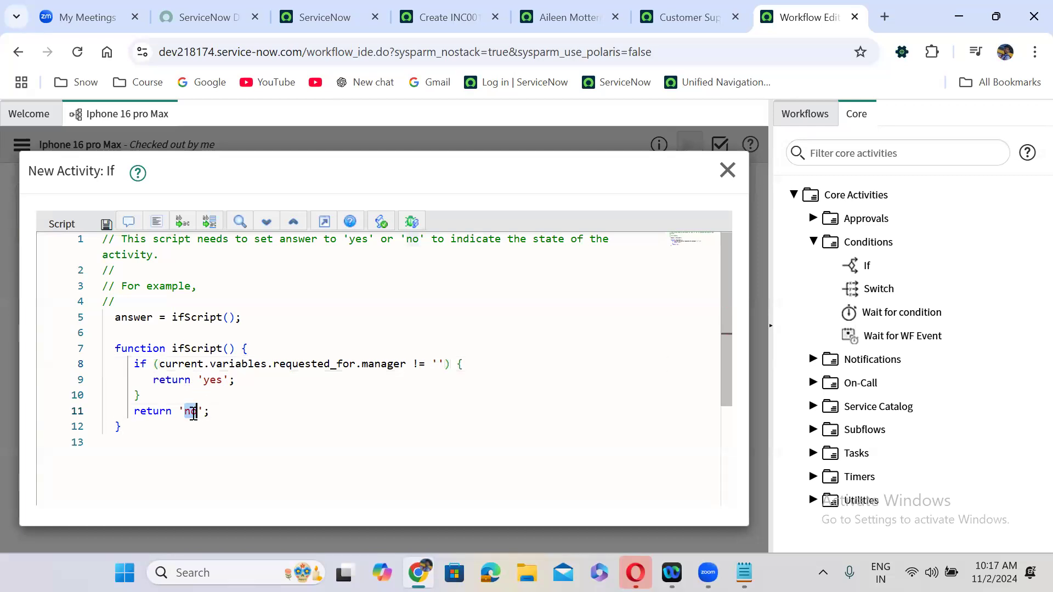
click(210, 380)
double_click(210, 381)
double_click(186, 411)
click(322, 225)
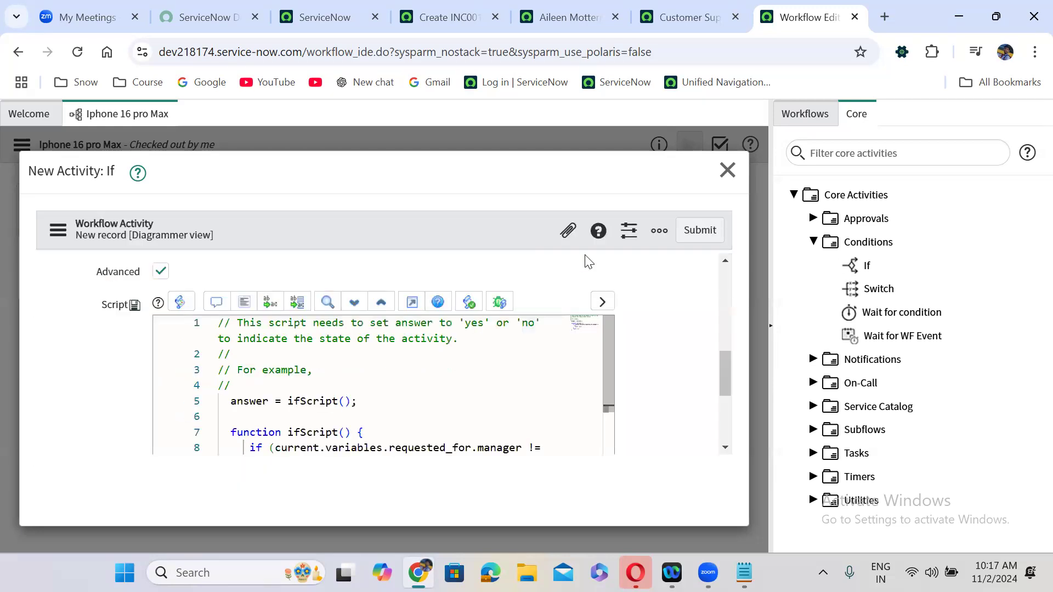
click(706, 232)
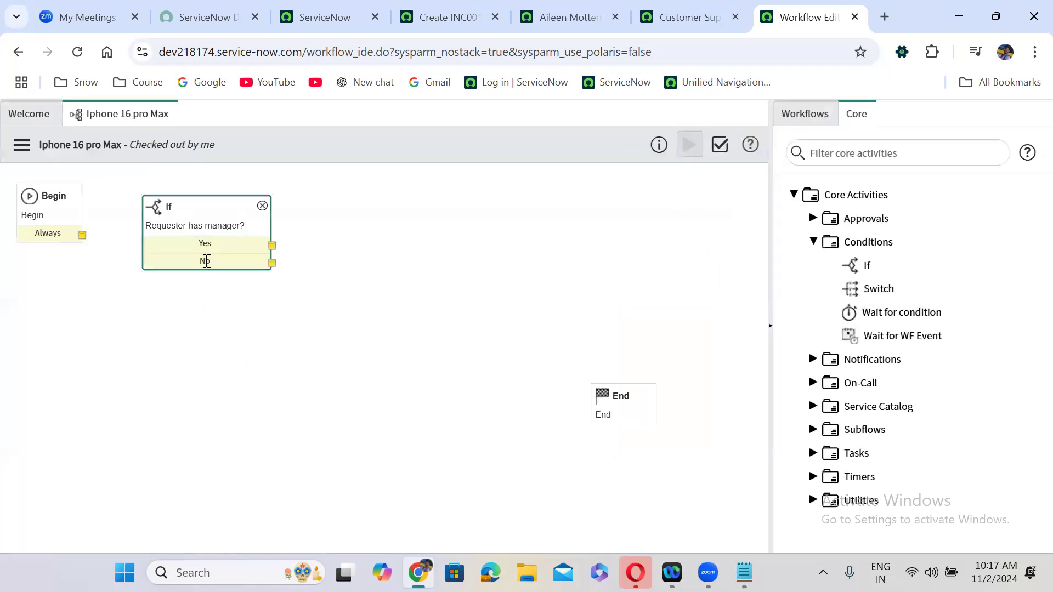
- Inspect the Yes exit's condition, activity.result == 'yes'
double_click(207, 245)
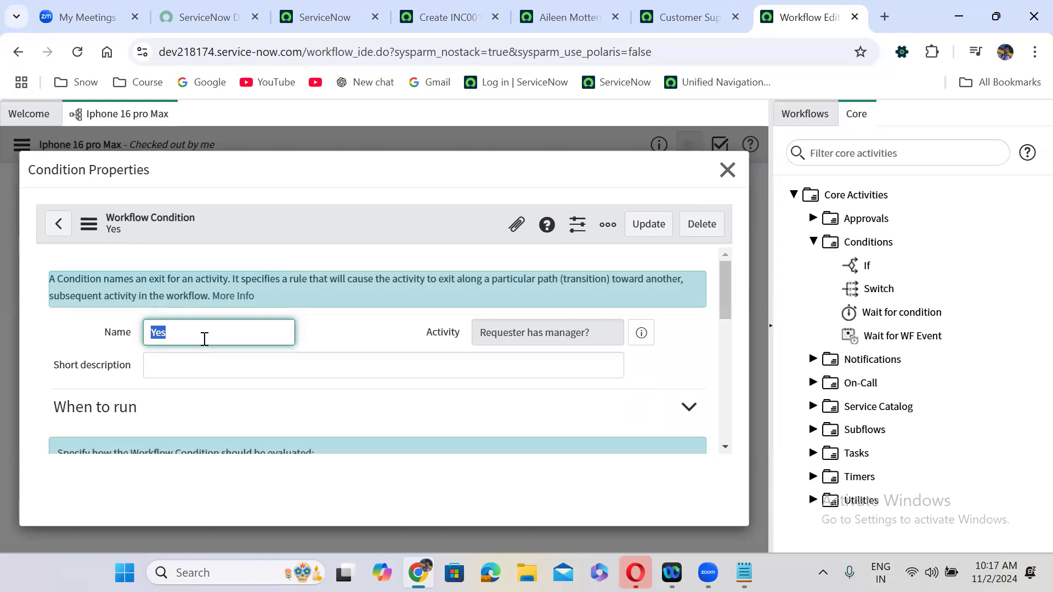
click(331, 320)
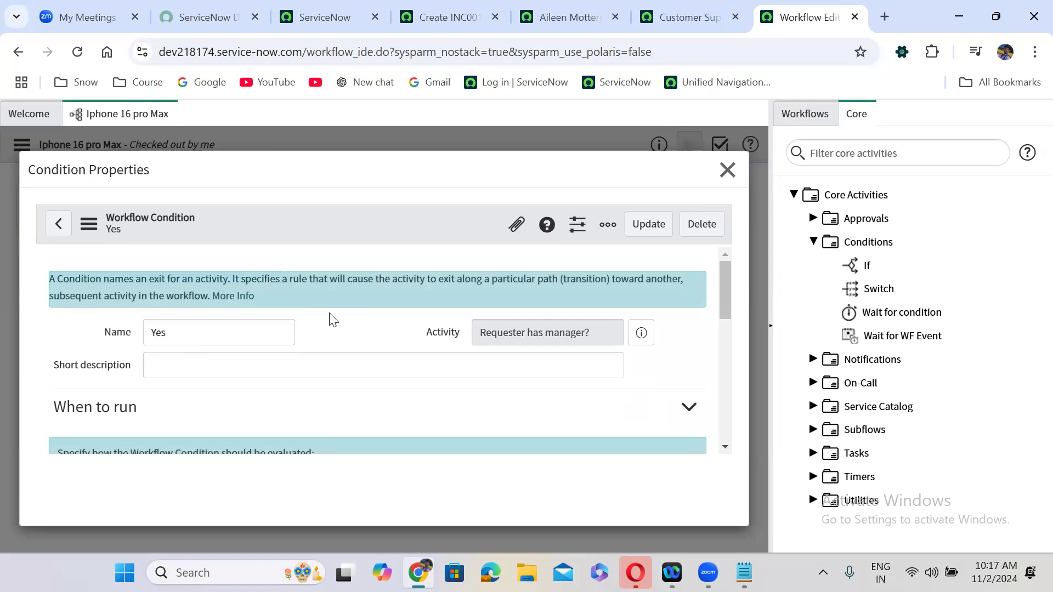
scroll(331, 320, down, 4)
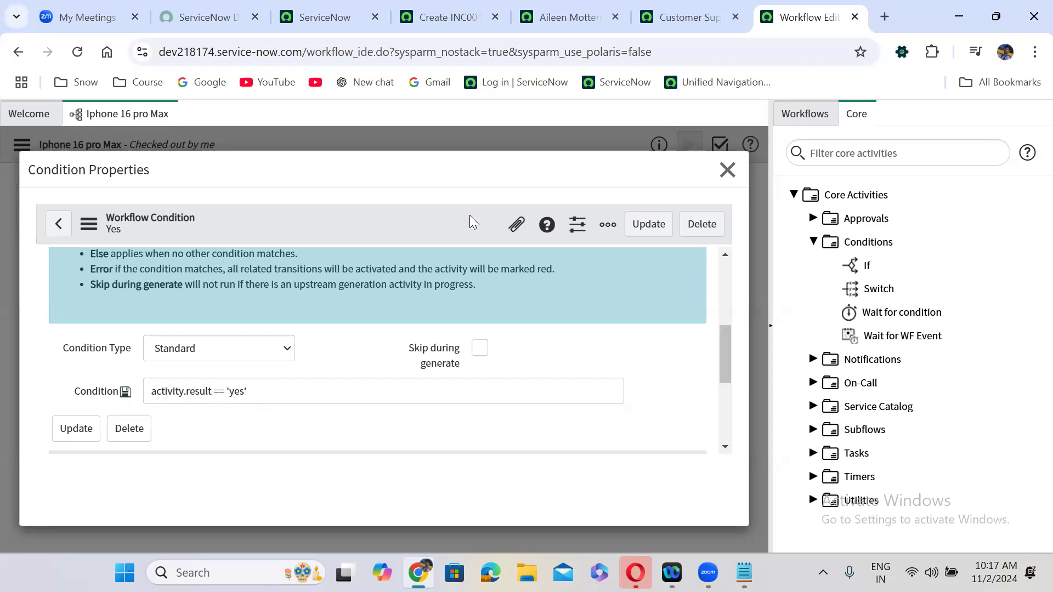
click(726, 169)
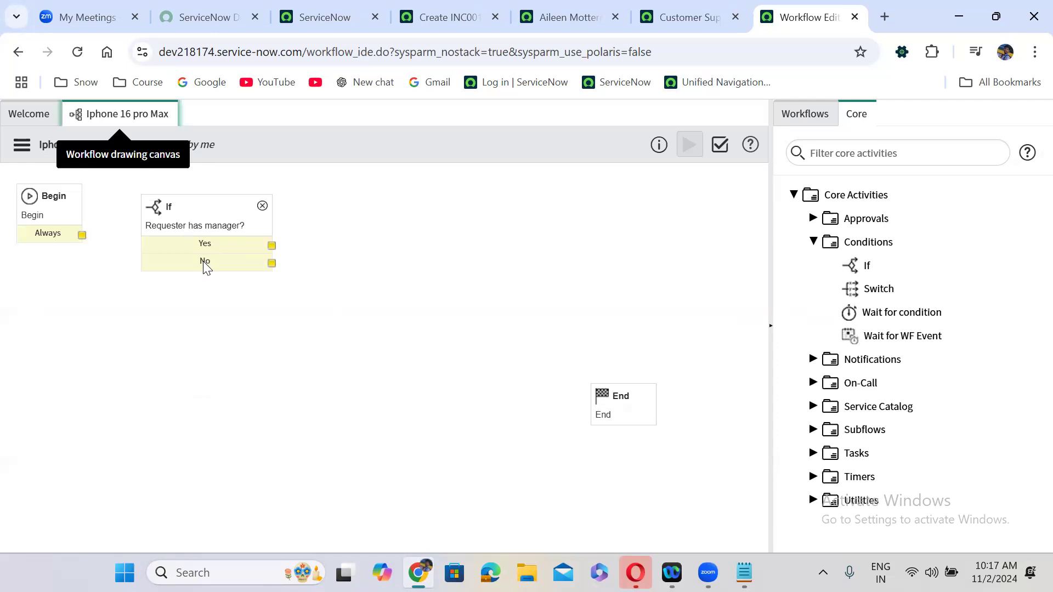
- Inspect the No exit's activity.result == 'no' condition, then reopen the If activity's properties
double_click(203, 262)
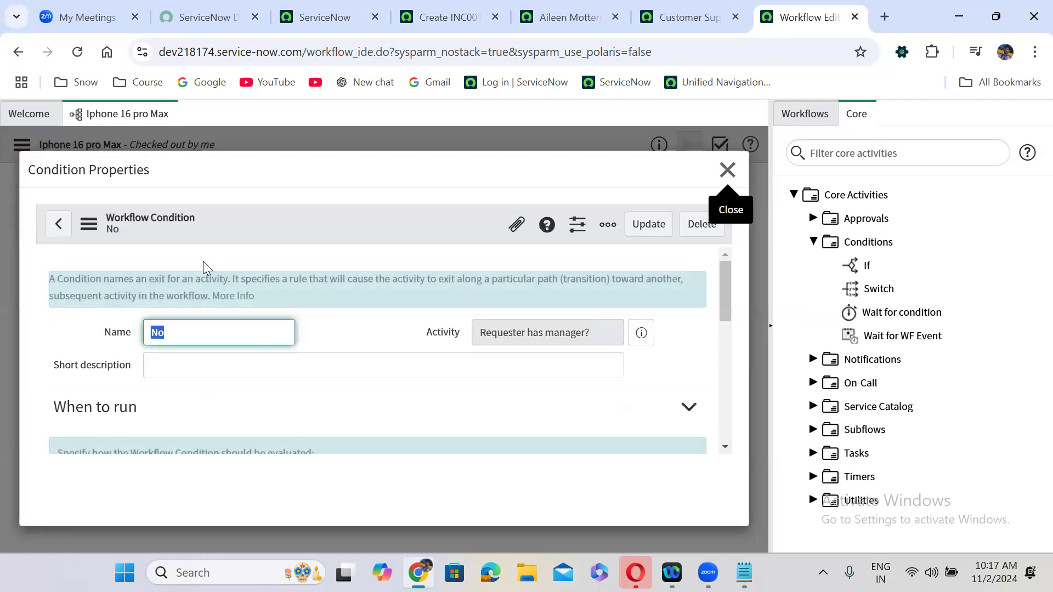
click(717, 279)
scroll(724, 329, down, 5)
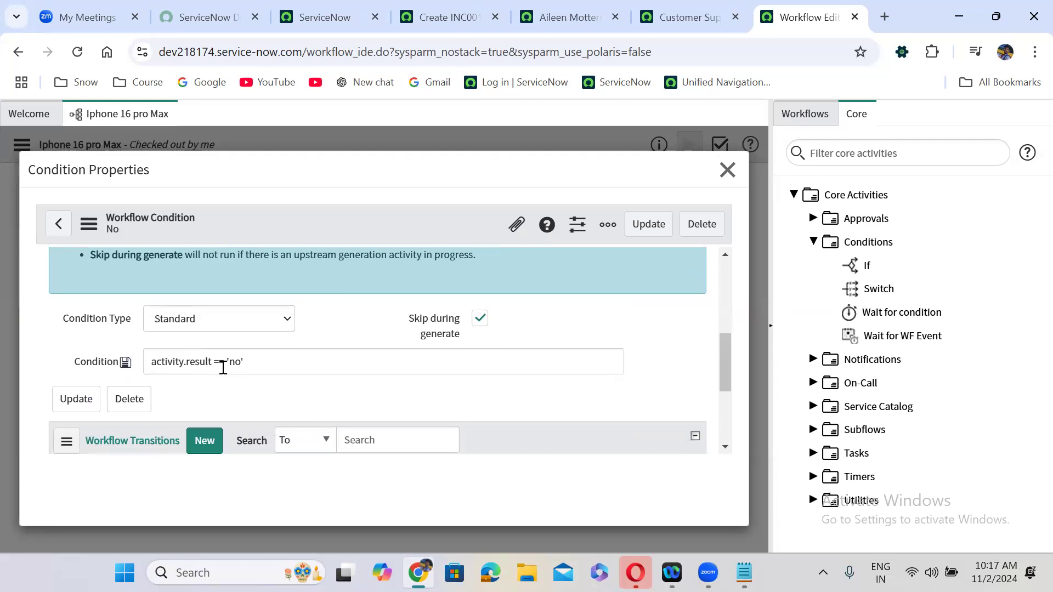
click(727, 170)
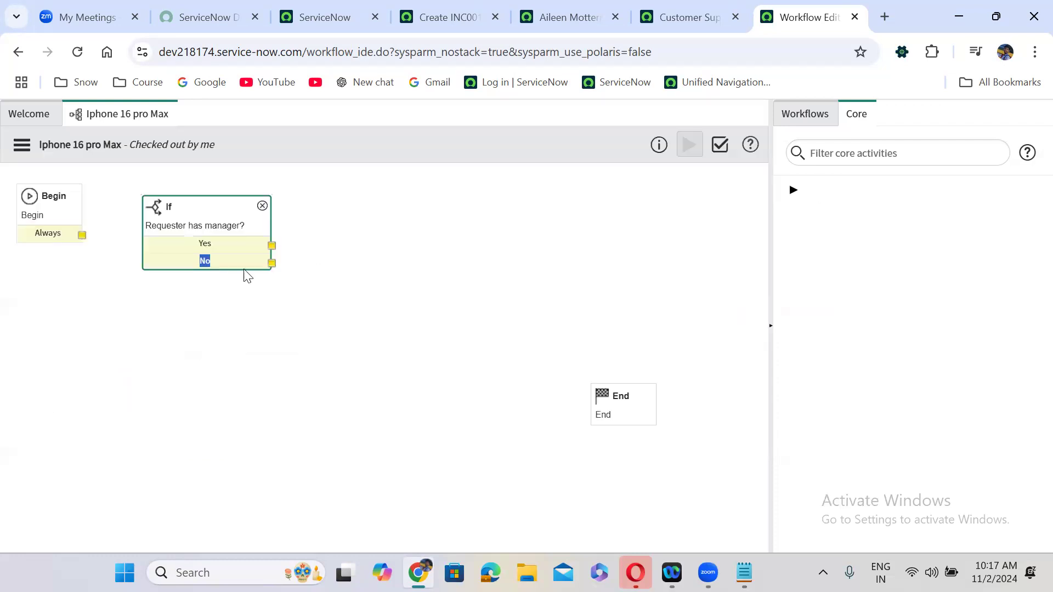
double_click(216, 230)
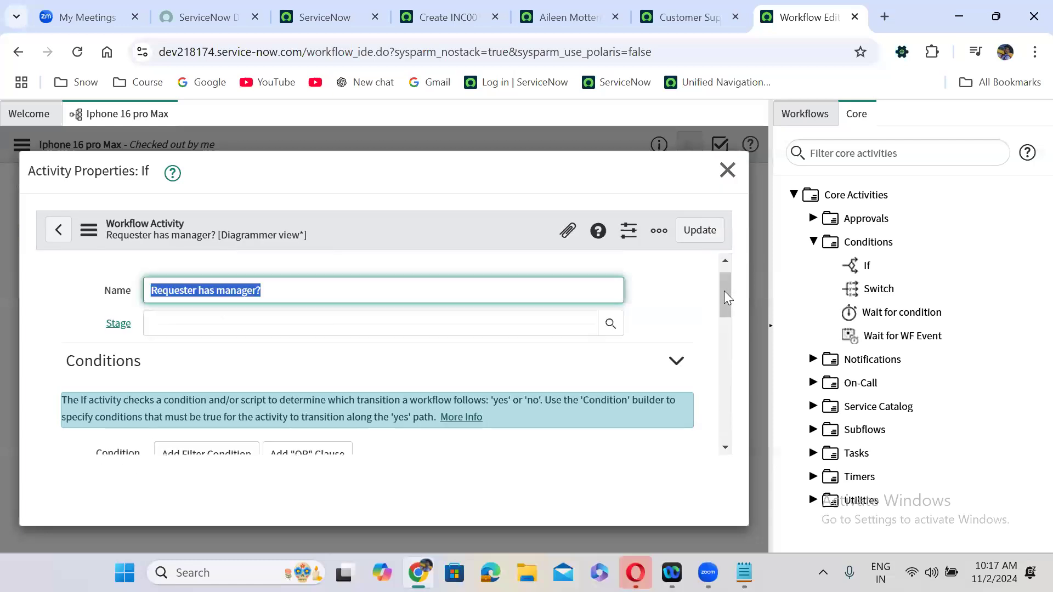
- Review the yes/no returns in the If script and save the Requester has manager? activity
drag(722, 283, 726, 392)
click(327, 354)
double_click(326, 354)
double_click(307, 385)
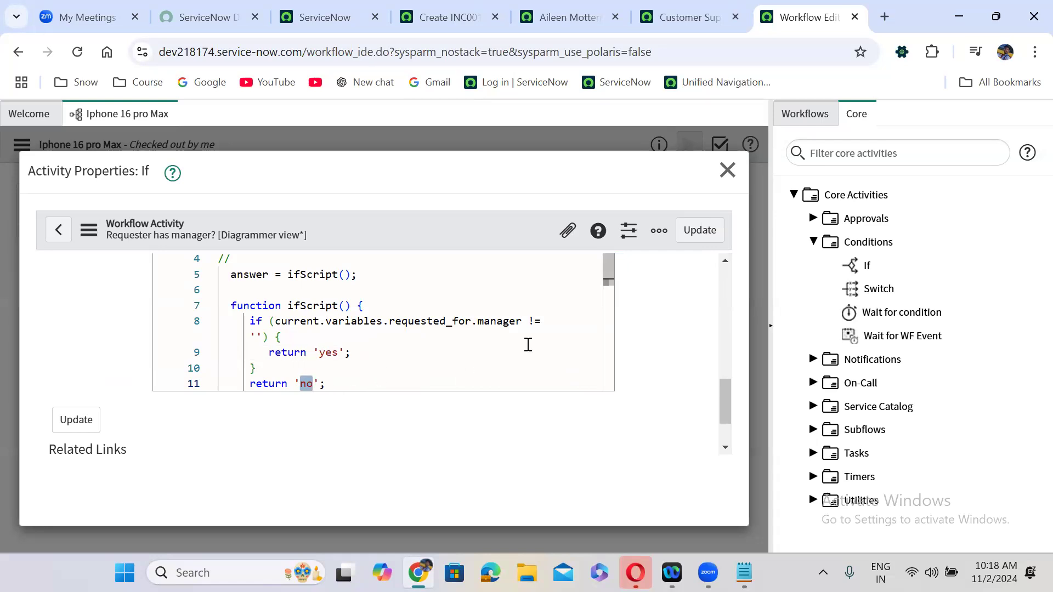
mouse_move(608, 271)
mouse_down()
mouse_move(608, 290)
mouse_move(607, 275)
mouse_up()
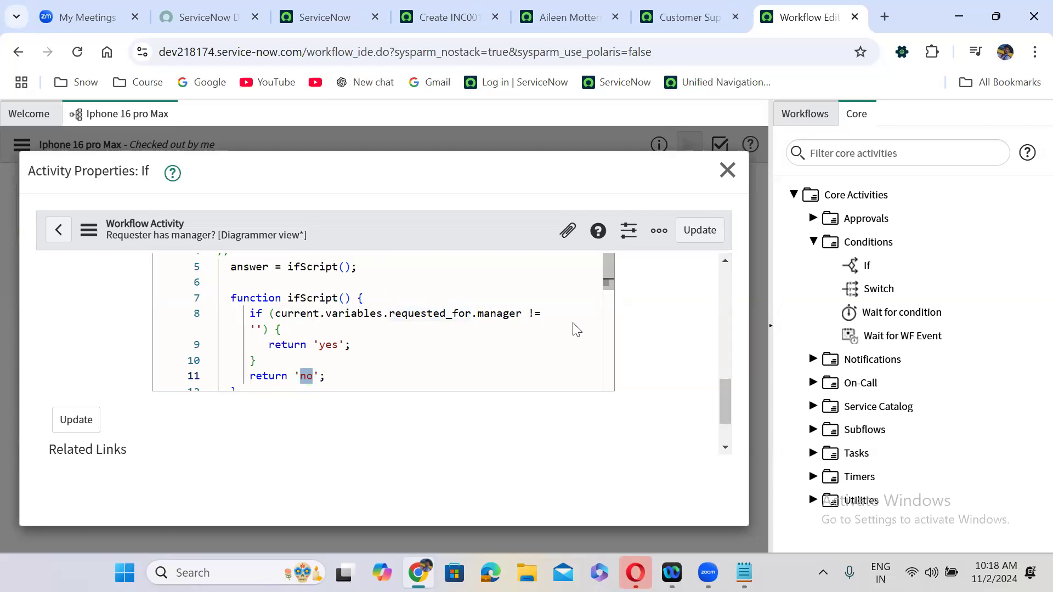
click(706, 233)
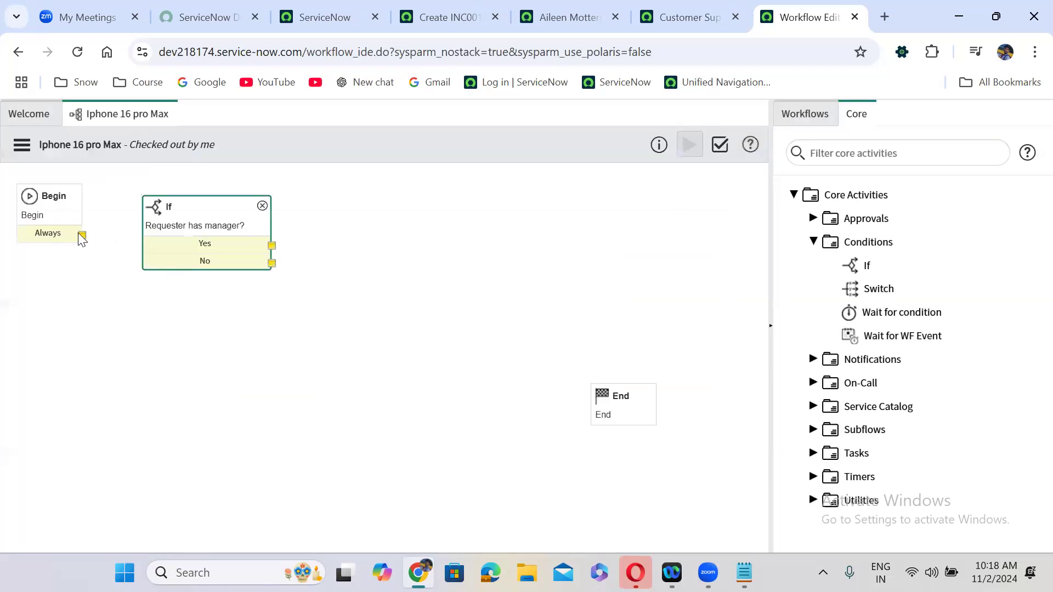
- Connect Begin's Always exit to Requester has manager? and nudge it up and left
drag(82, 234, 156, 236)
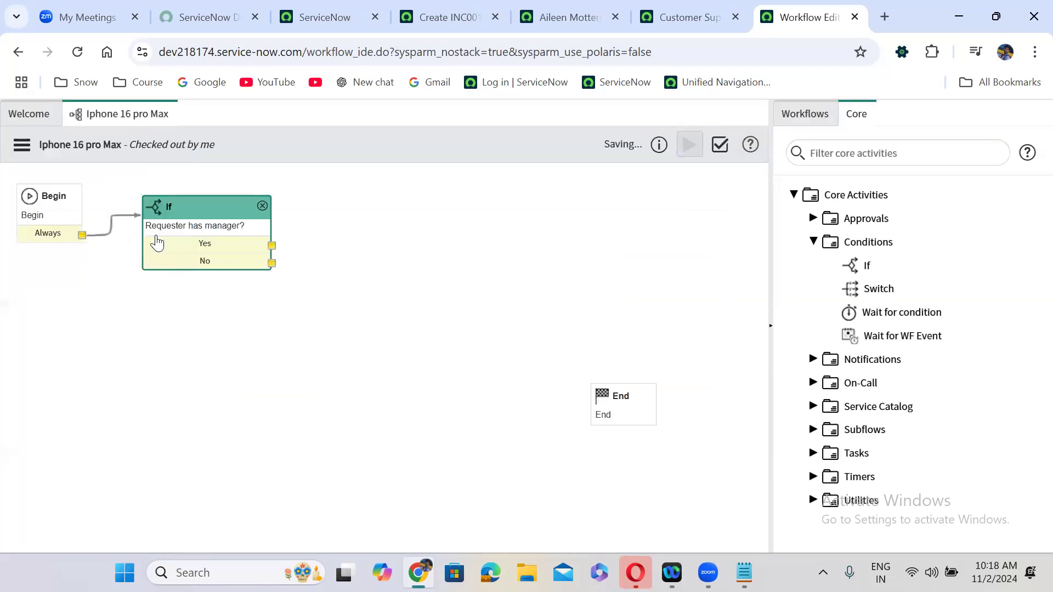
drag(189, 197, 186, 178)
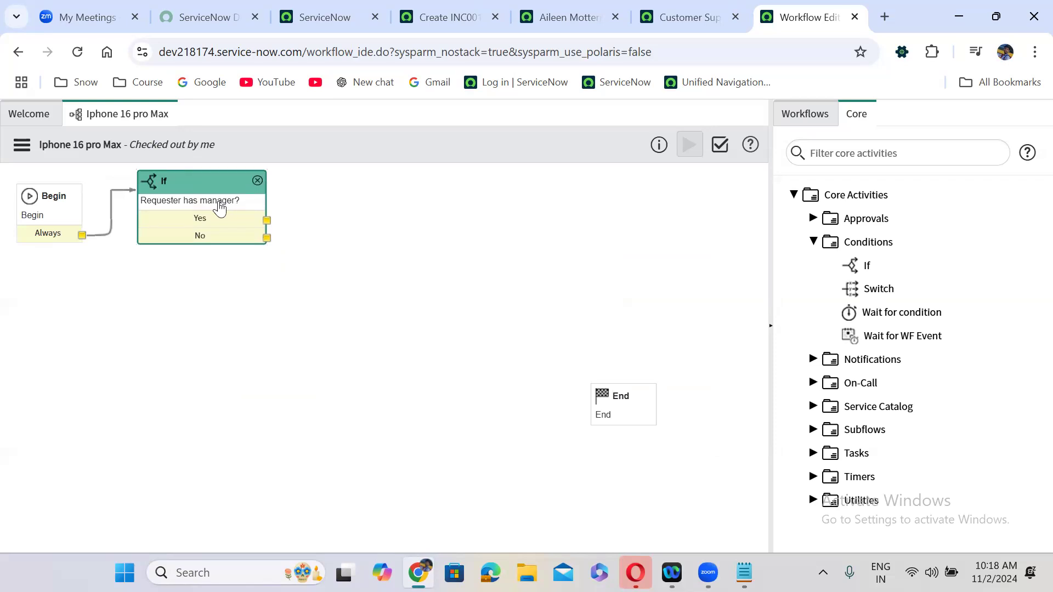
- Expand the Approvals folder under Core Activities and drag Approval Action onto the canvas
click(814, 242)
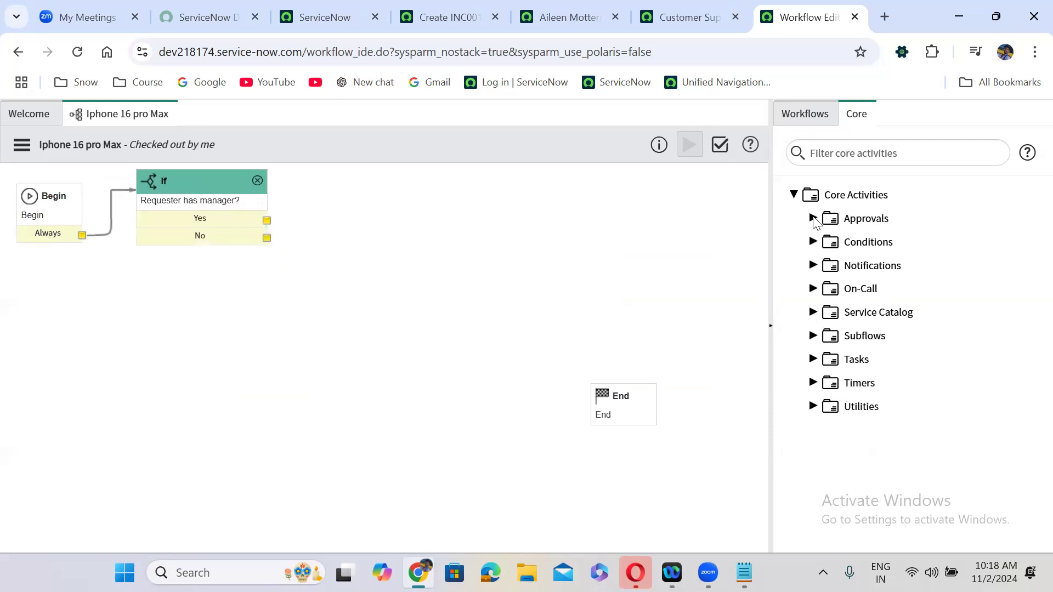
click(813, 218)
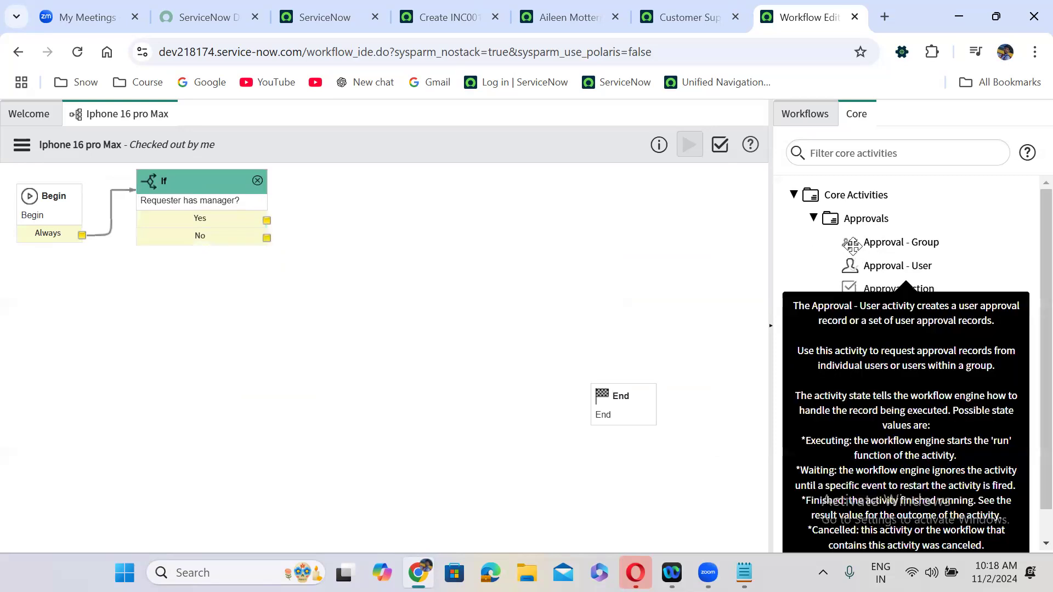
click(794, 195)
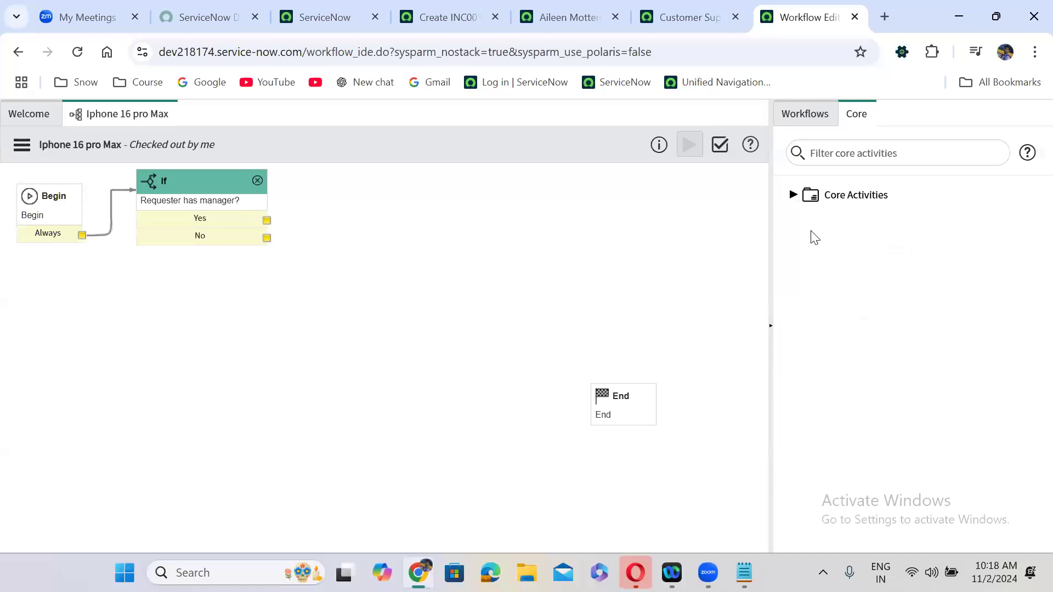
click(794, 197)
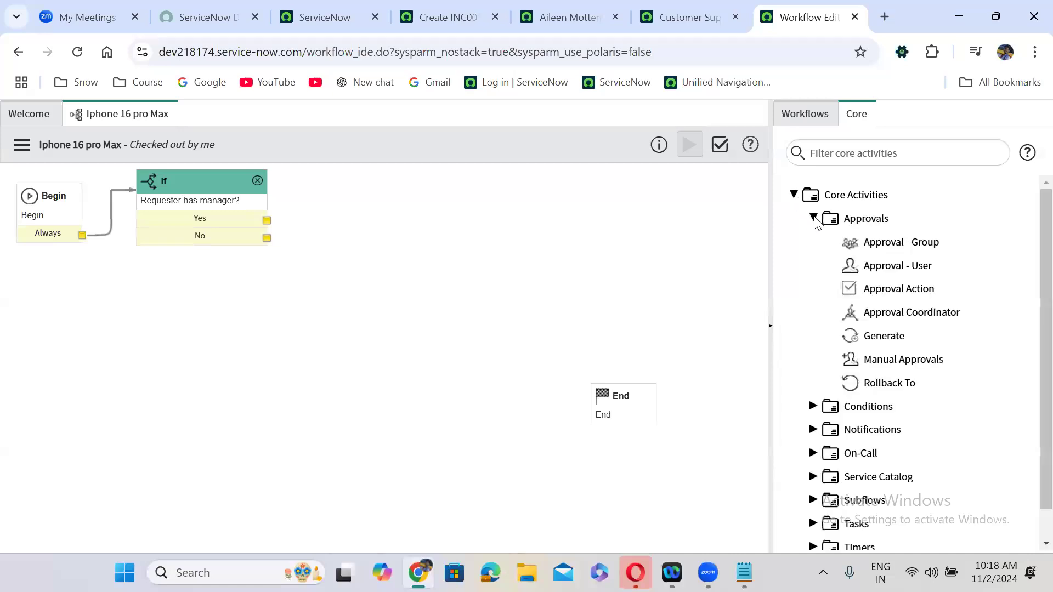
click(814, 218)
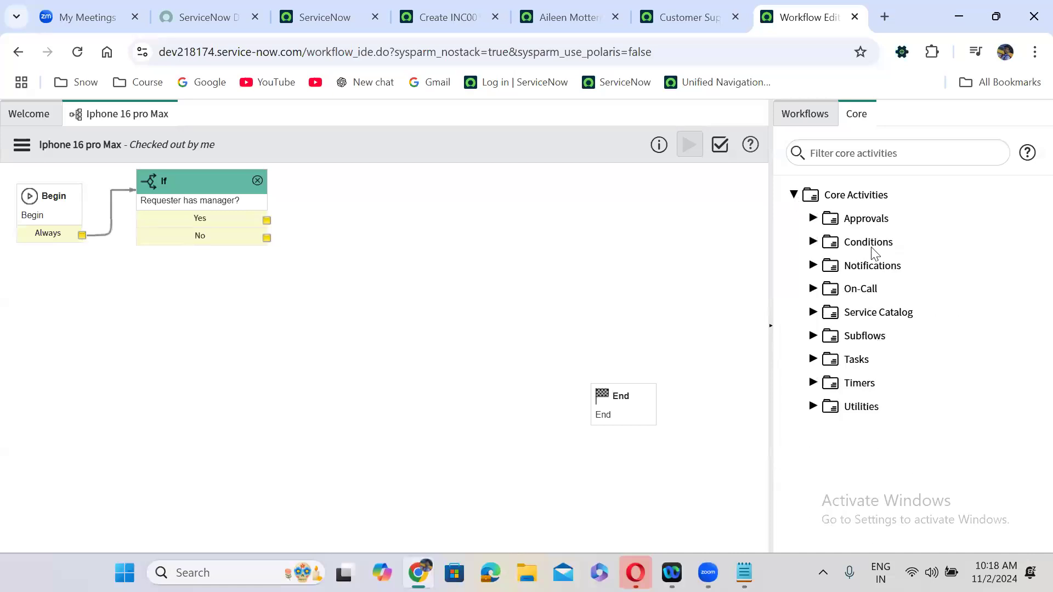
click(814, 243)
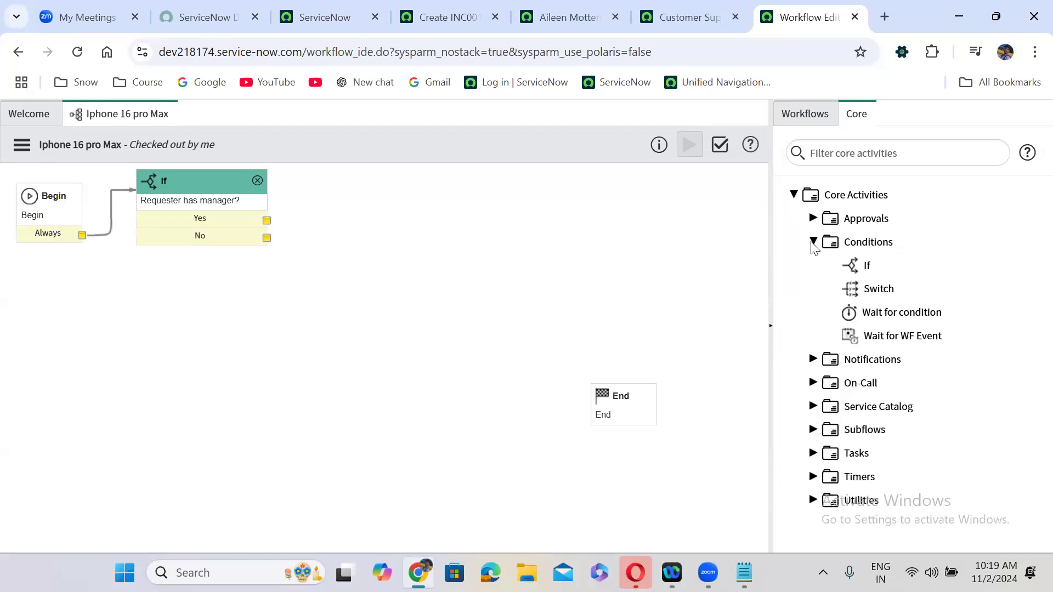
click(814, 242)
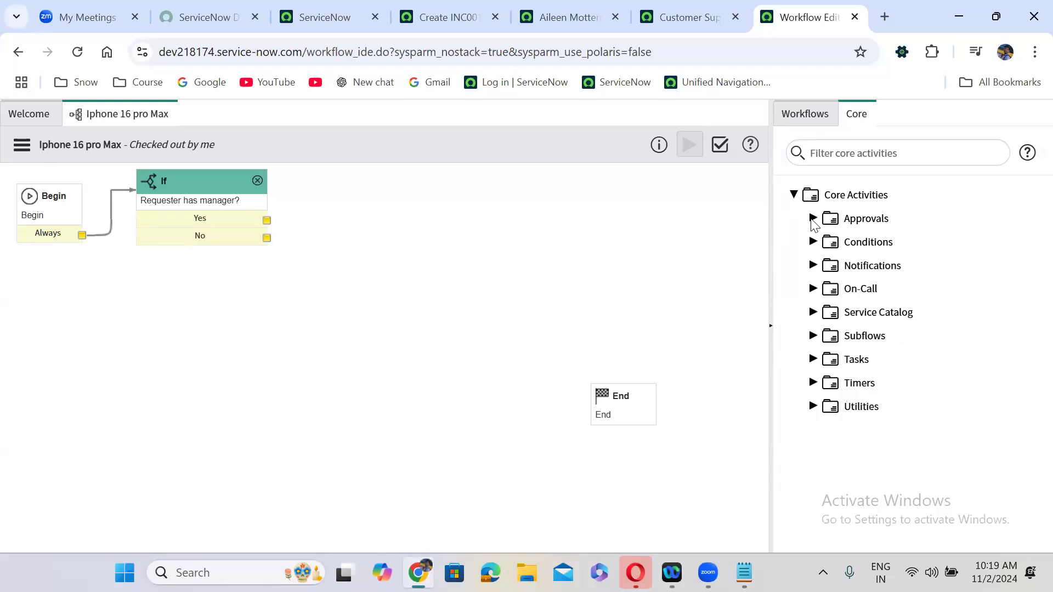
click(812, 219)
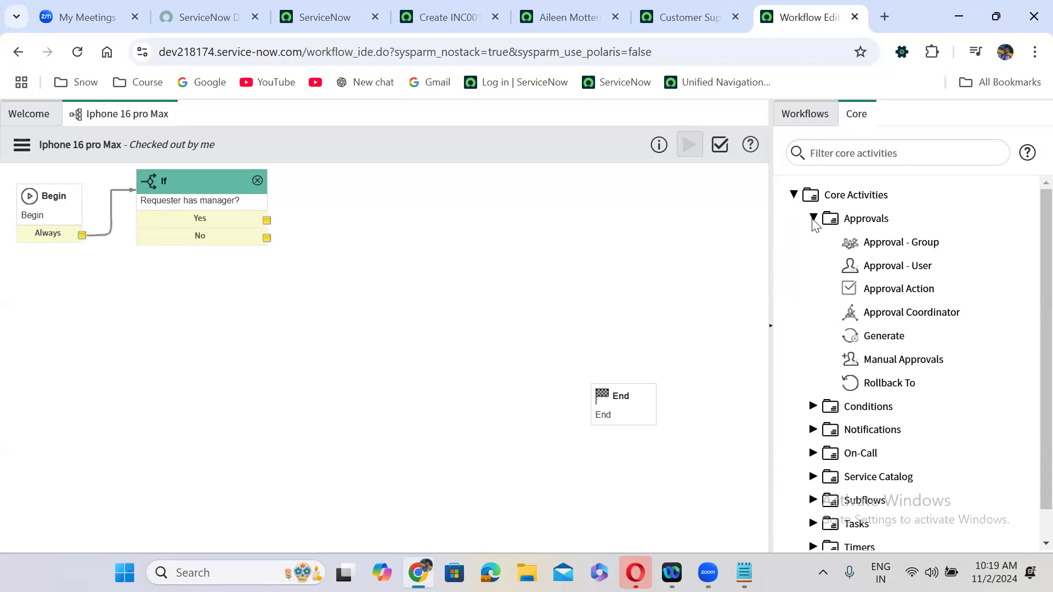
drag(449, 189, 329, 185)
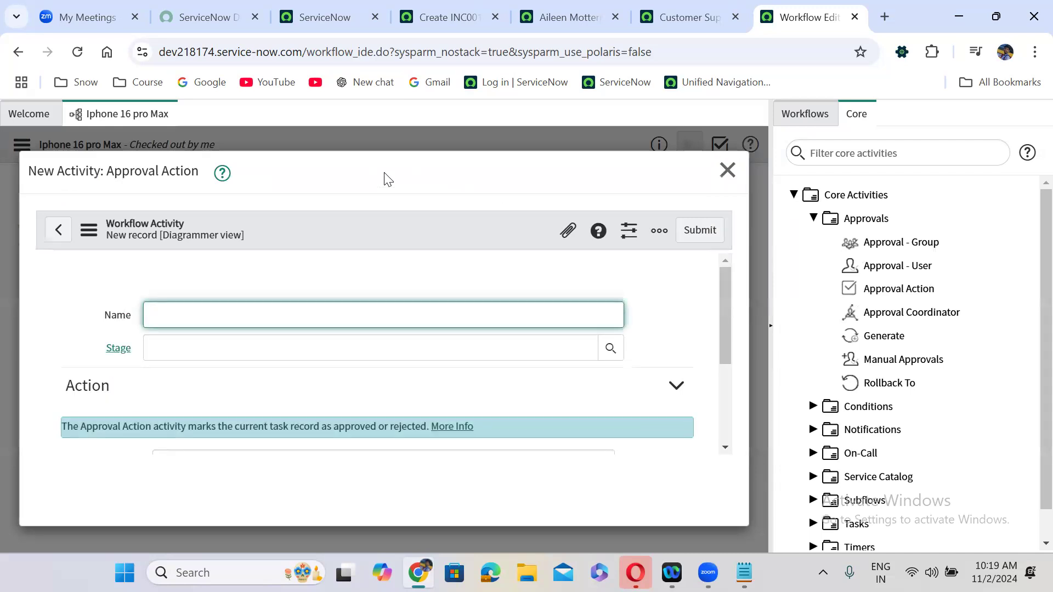
- Name the Approval Action 'Mark as Requested', set Action to Mark task requested, and submit
text(ae)
text(as Reque)
text(sted)
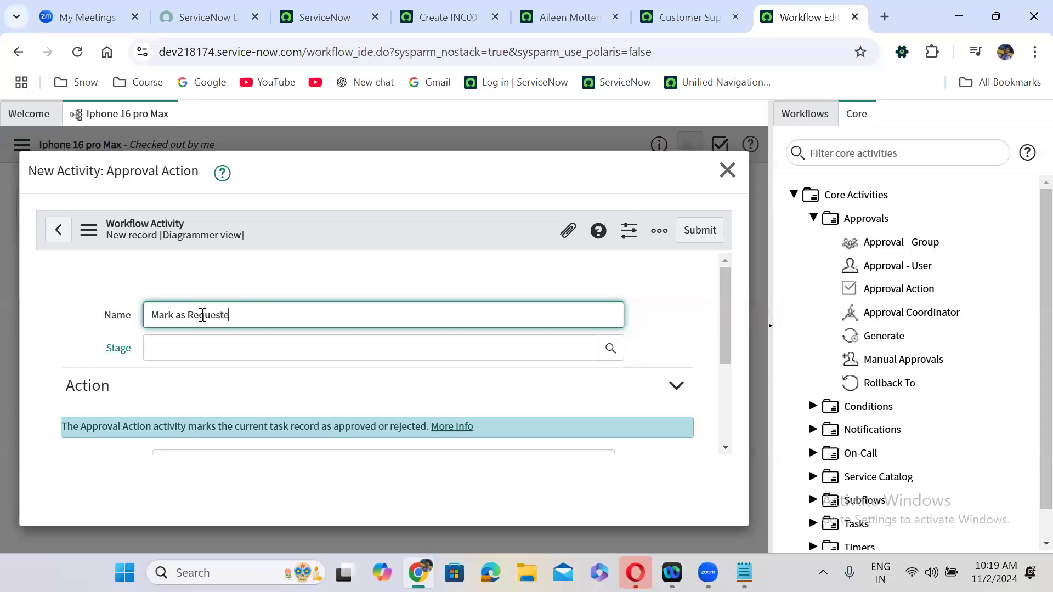
click(310, 388)
scroll(313, 393, down, 3)
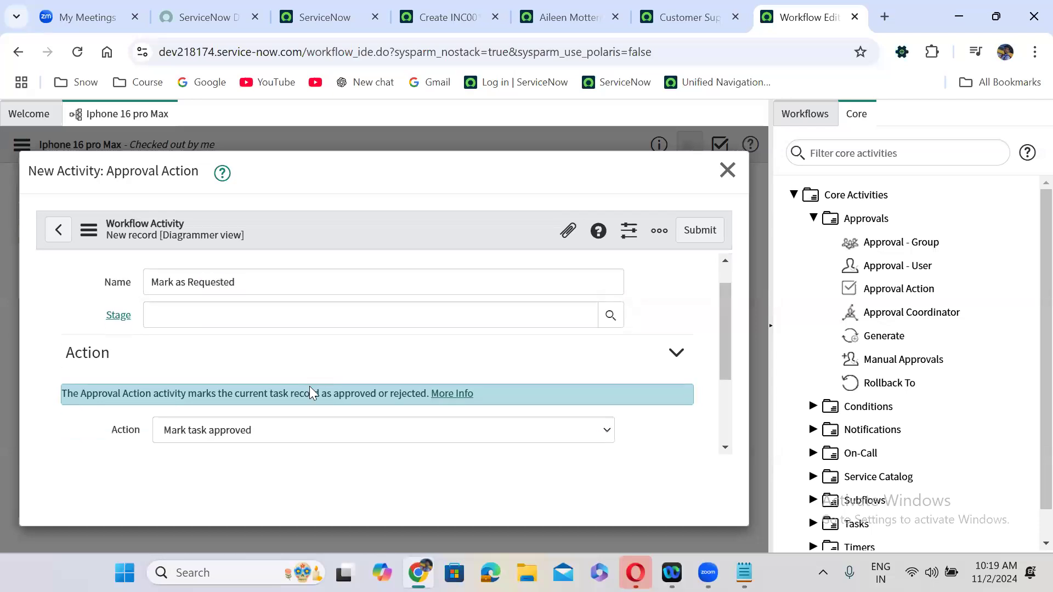
click(231, 308)
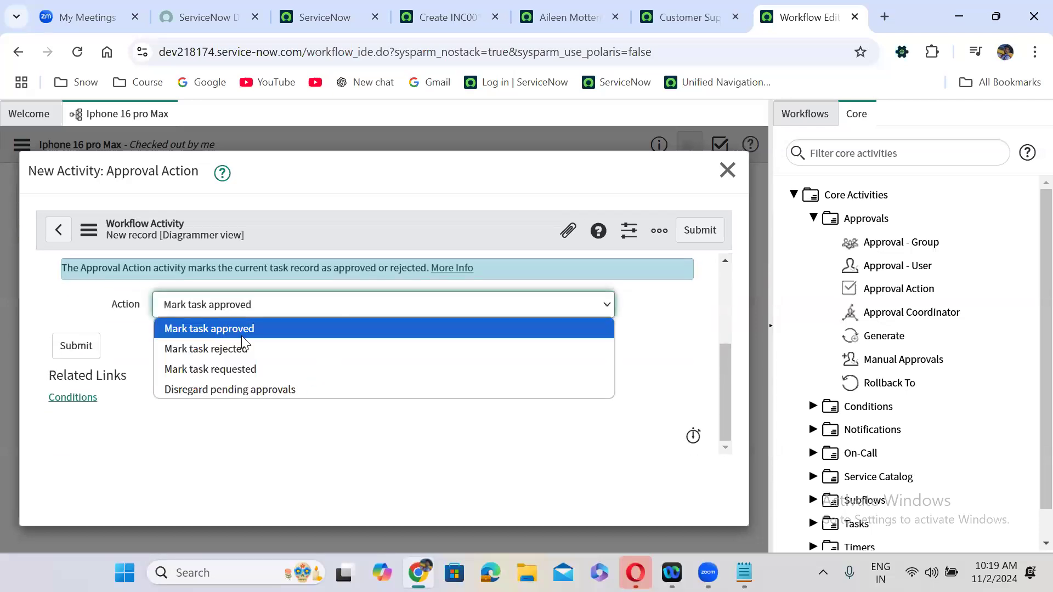
click(256, 373)
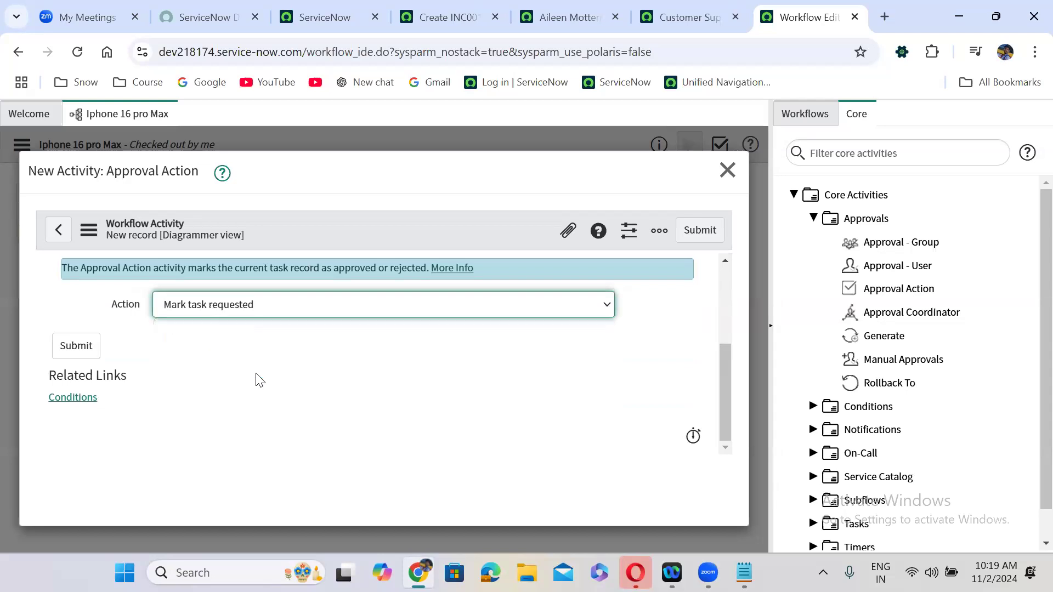
click(235, 309)
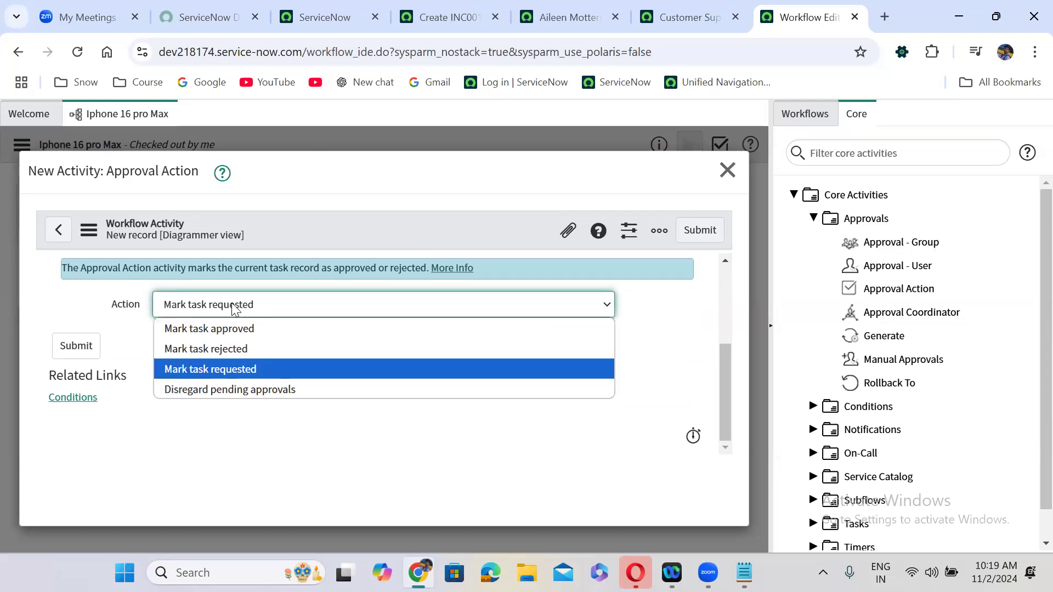
click(242, 371)
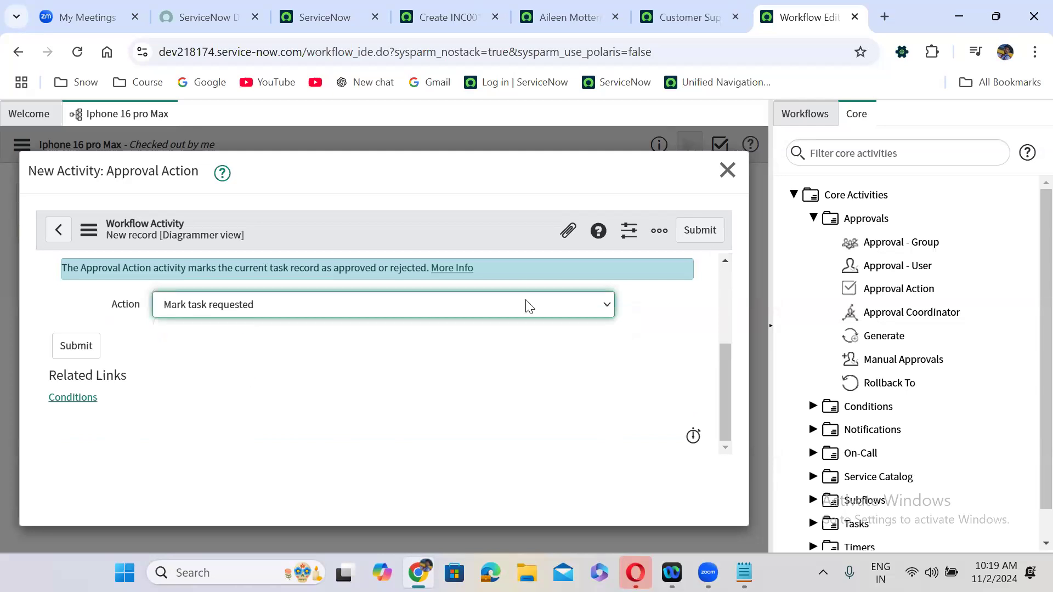
click(707, 229)
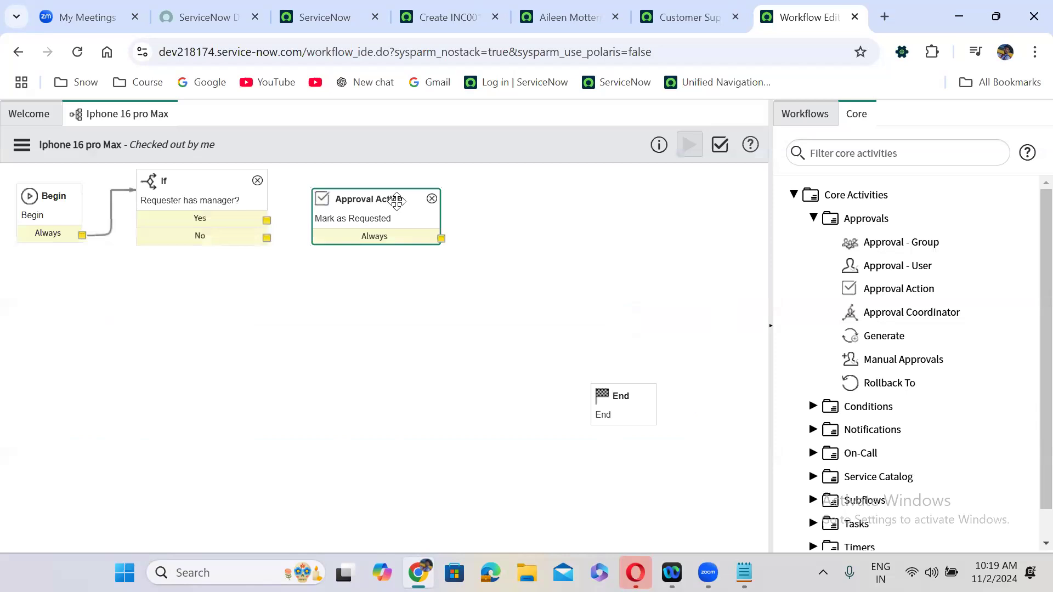
- Place Mark as Requested beside the If activity and connect the If's Yes exit to it
drag(395, 201, 387, 185)
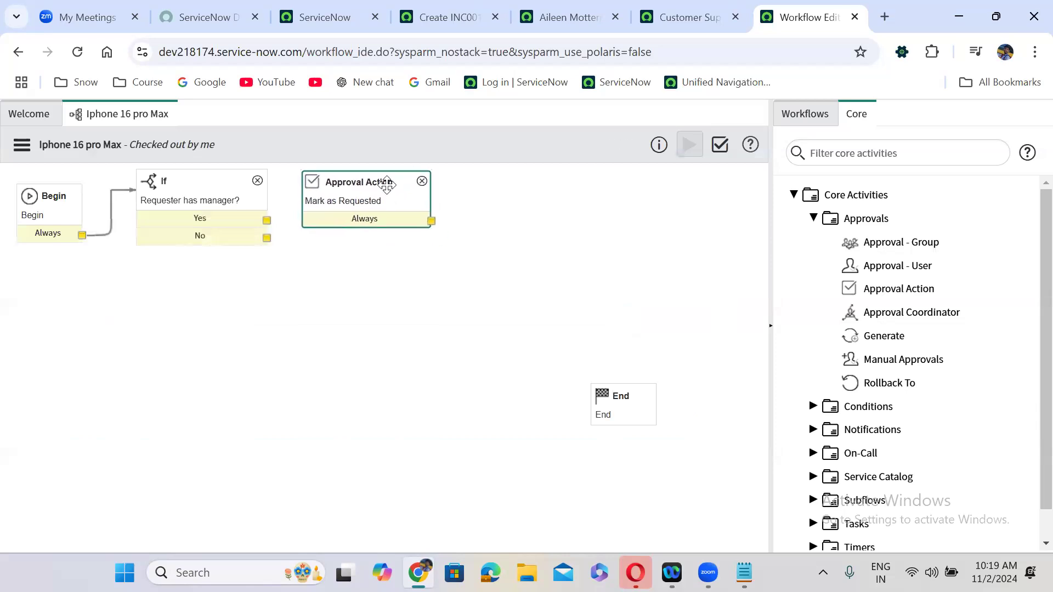
drag(266, 220, 317, 215)
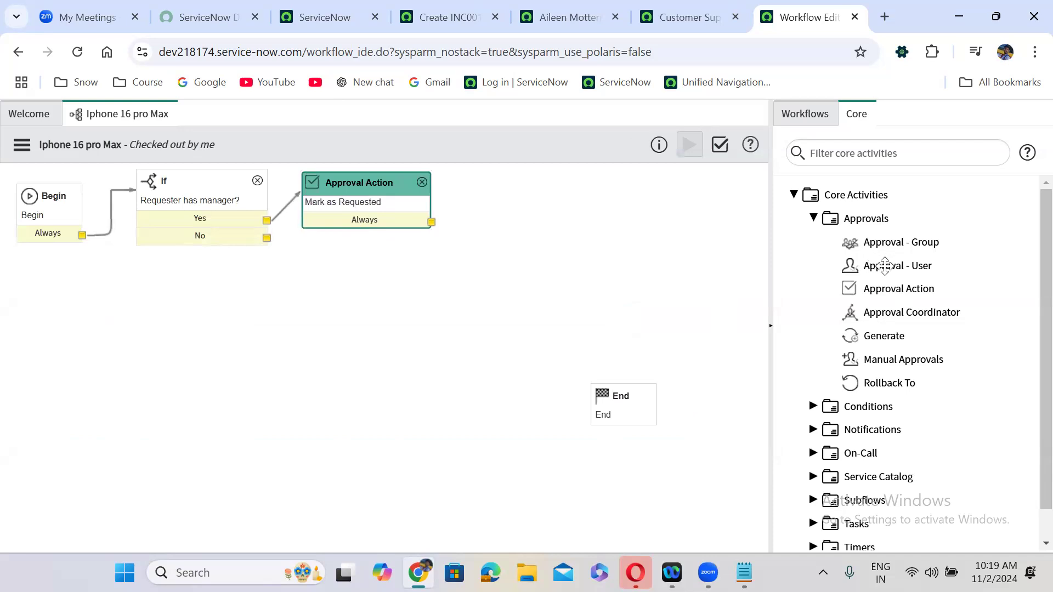
mouse_move(889, 260)
click(179, 186)
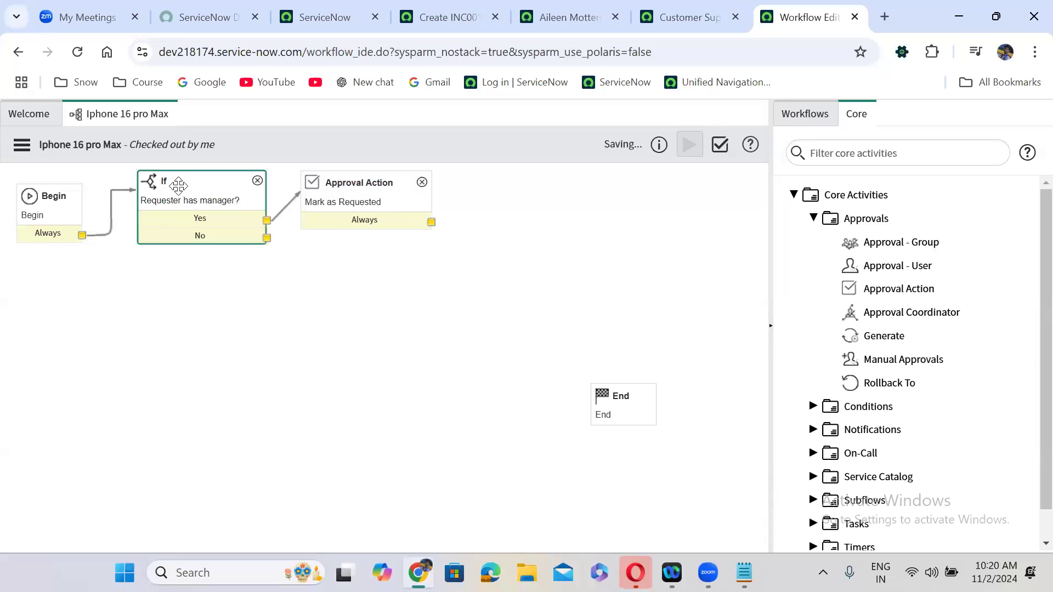
click(370, 204)
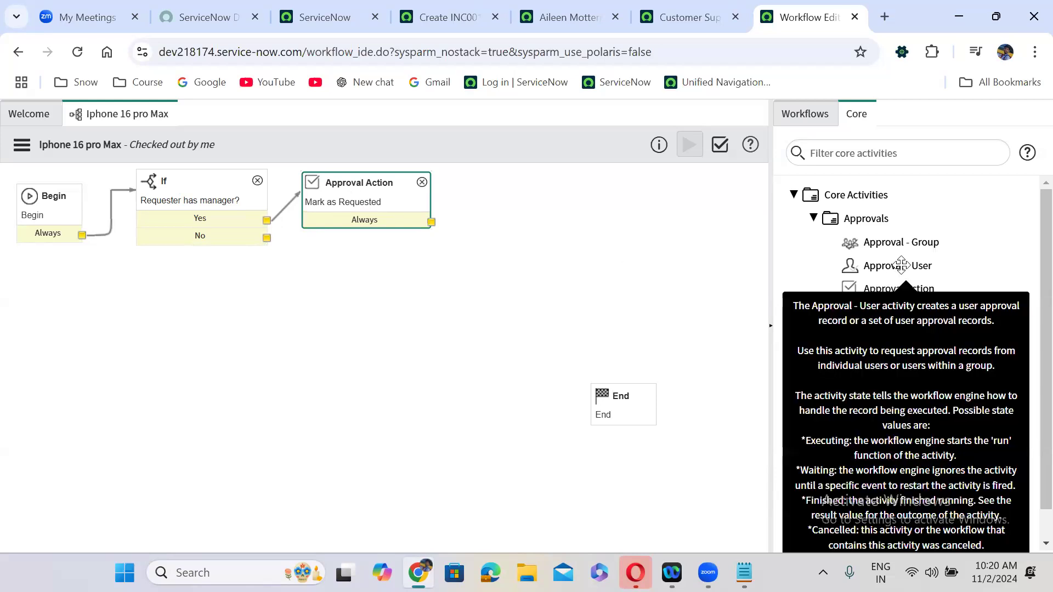
- Add an Approval - User activity named 'Send approval to requesters manager' and scroll to Approvers
drag(902, 266, 531, 161)
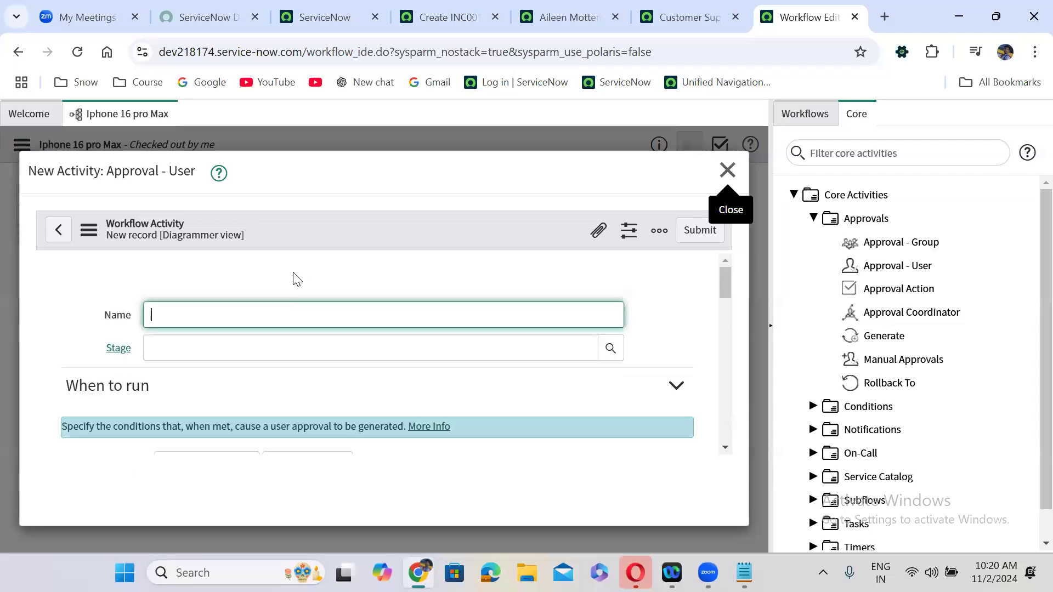
text(S)
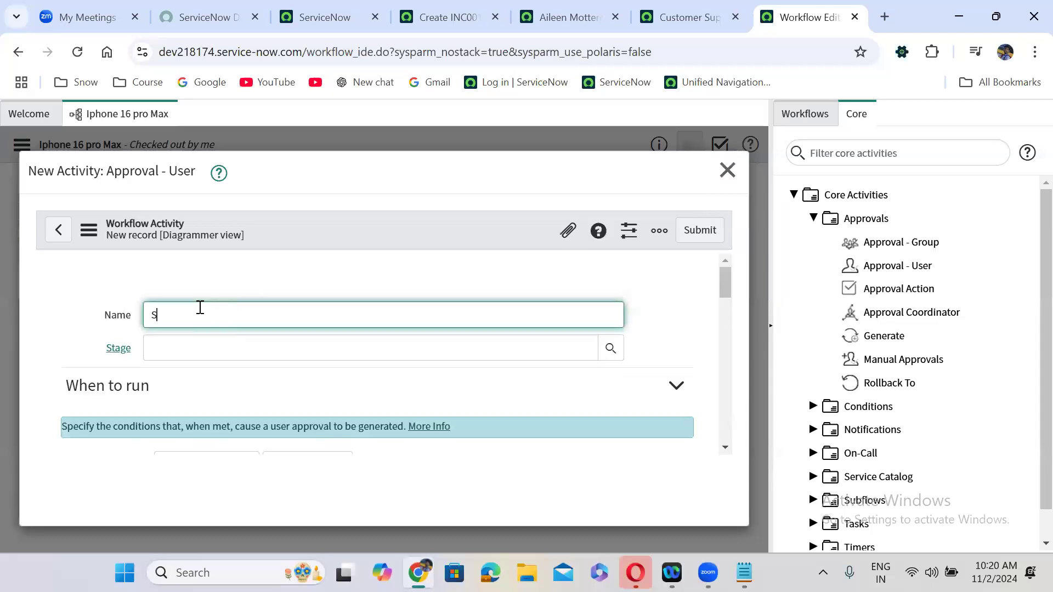
text(end approval to requesters manager)
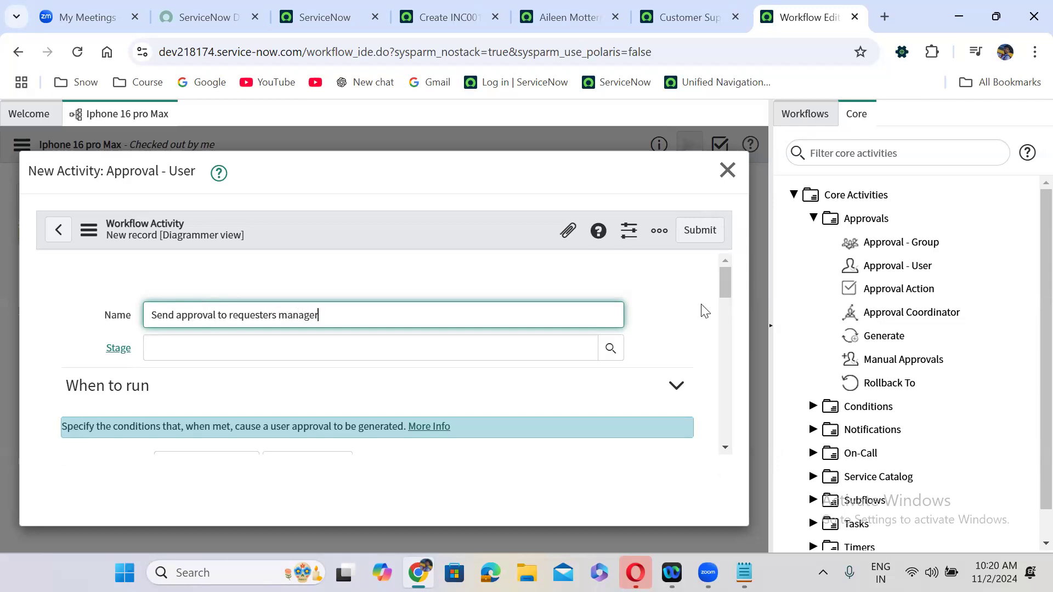
drag(721, 277, 723, 303)
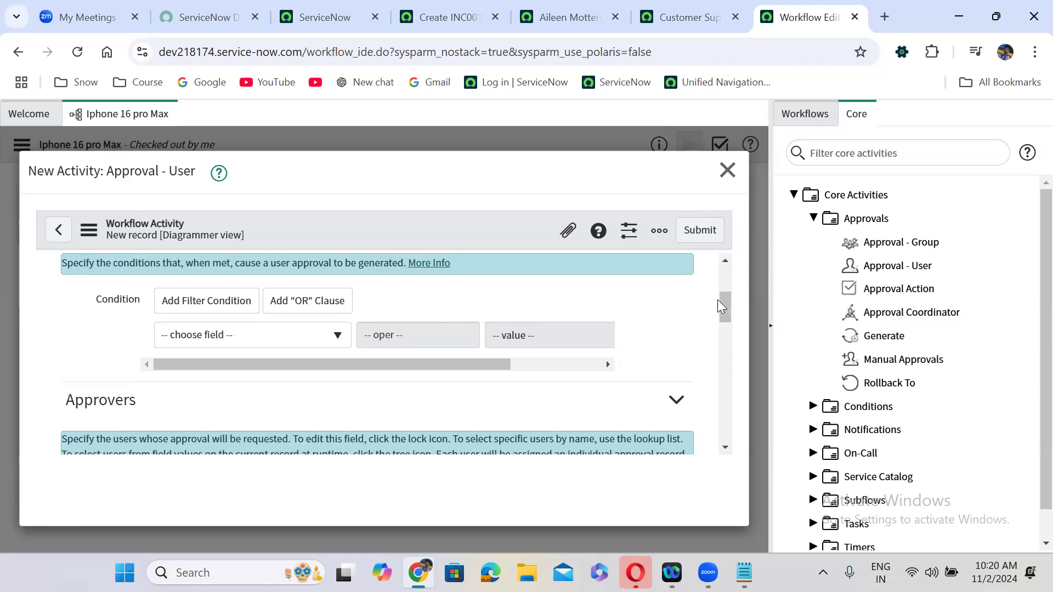
drag(718, 299, 722, 324)
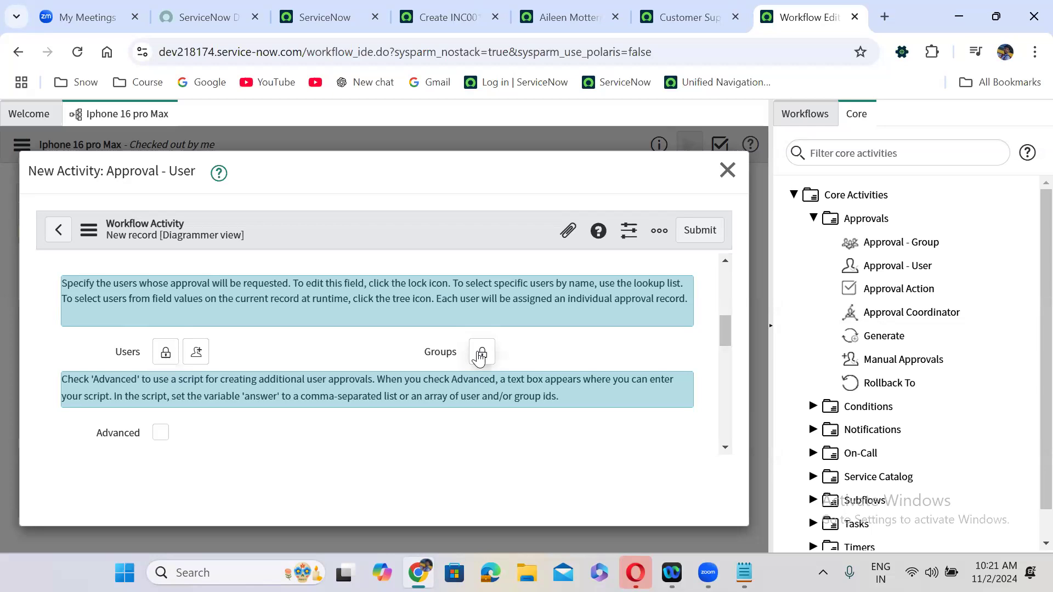
click(165, 352)
text(abel)
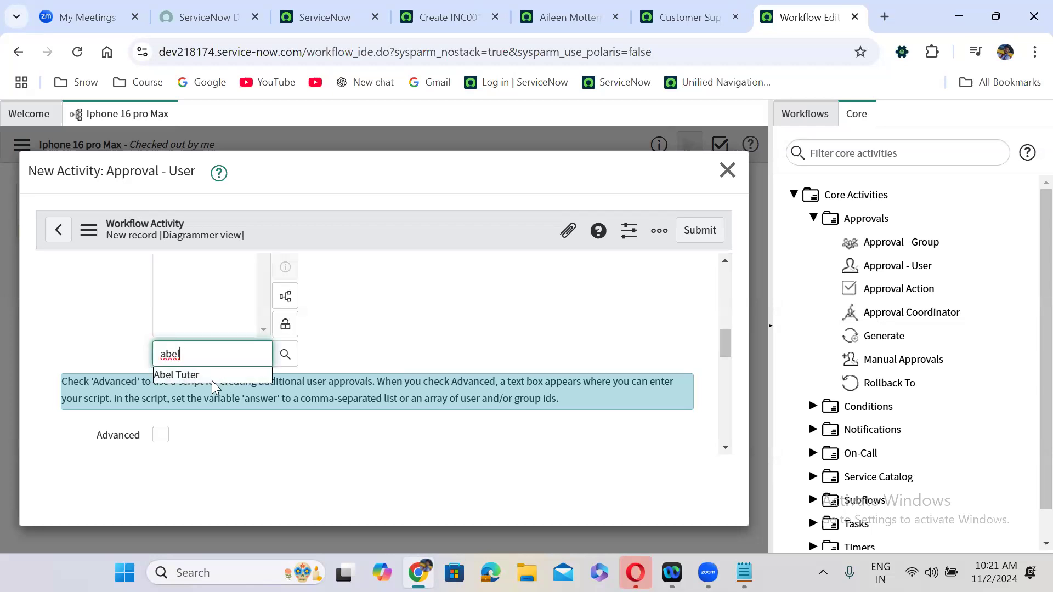
click(211, 381)
click(288, 330)
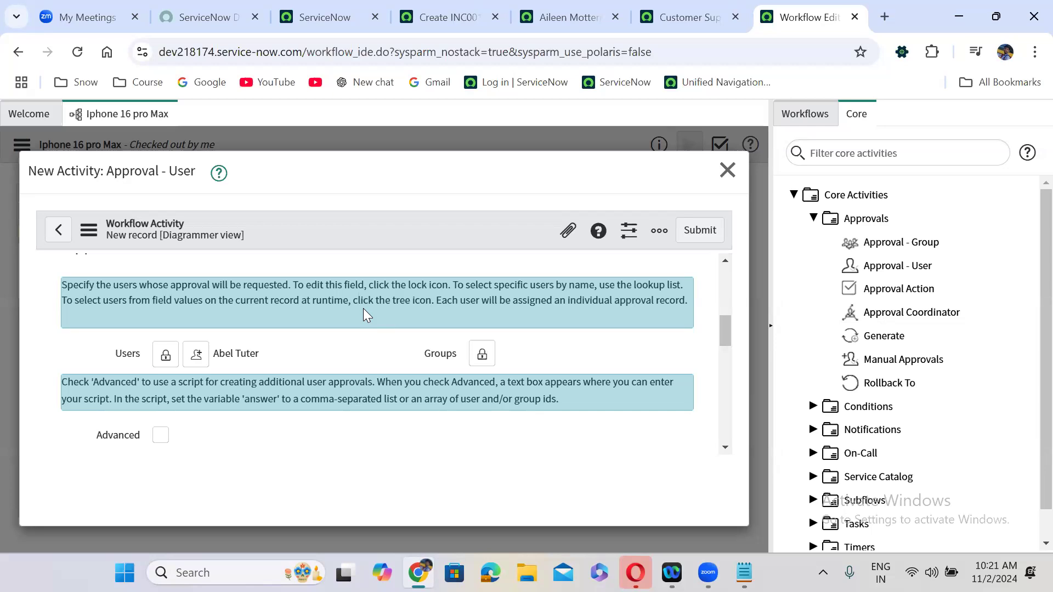
click(166, 355)
scroll(360, 326, up, 1)
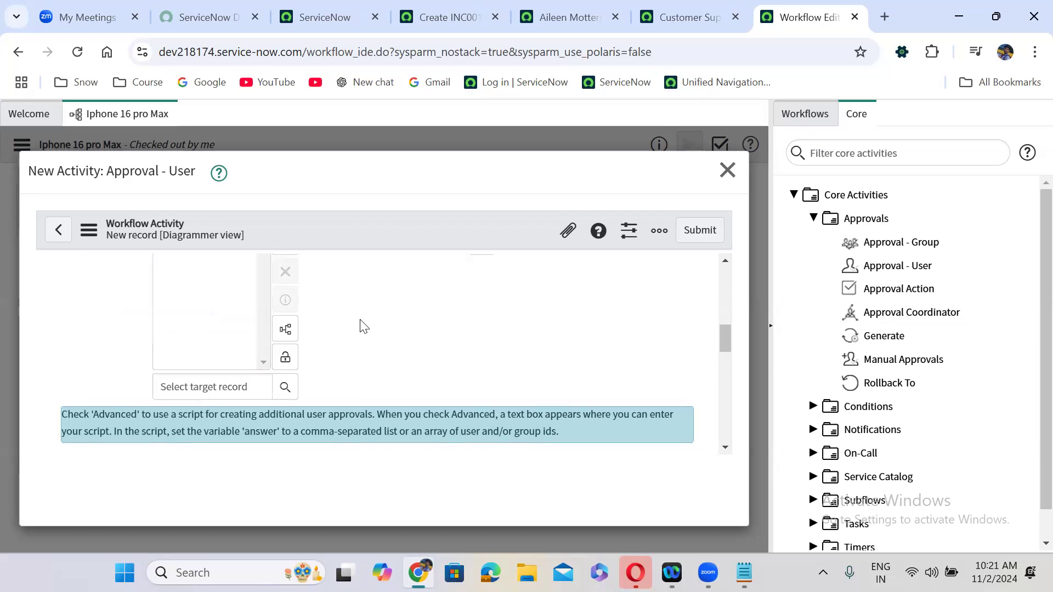
click(193, 274)
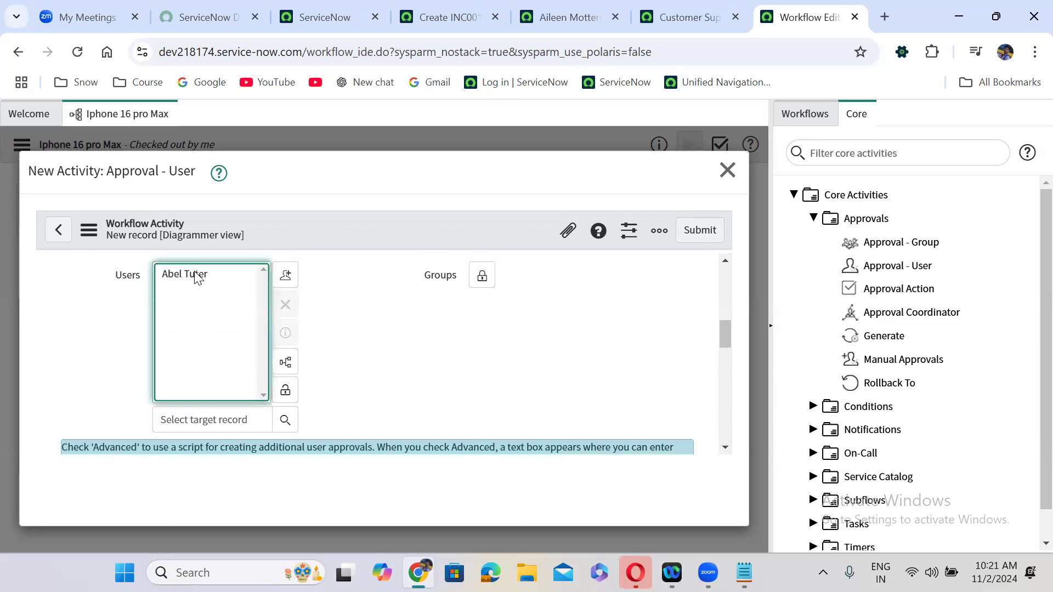
click(193, 274)
click(287, 305)
click(285, 389)
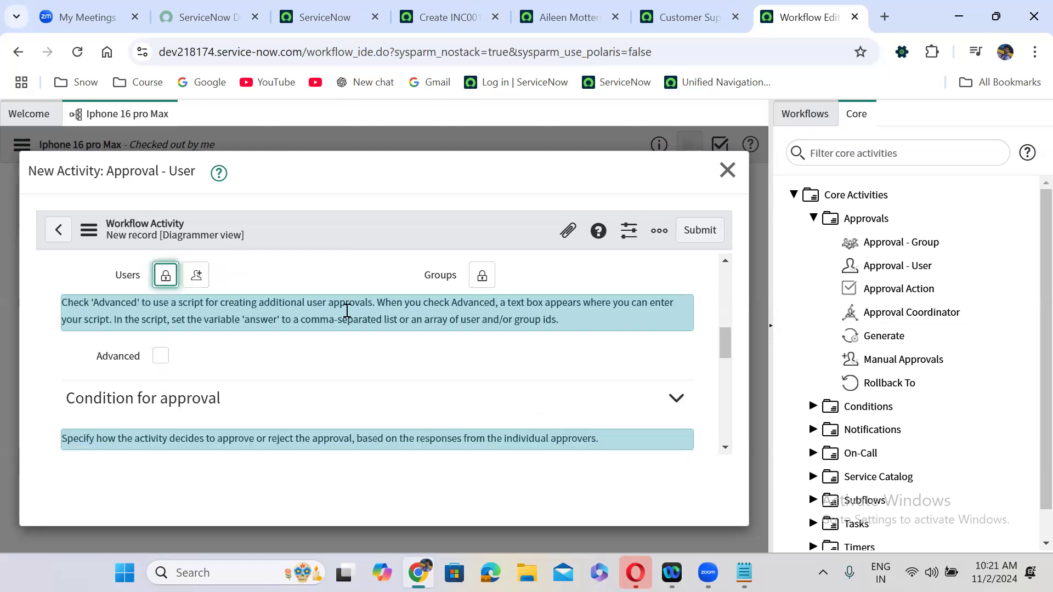
click(292, 284)
scroll(292, 285, up, 1)
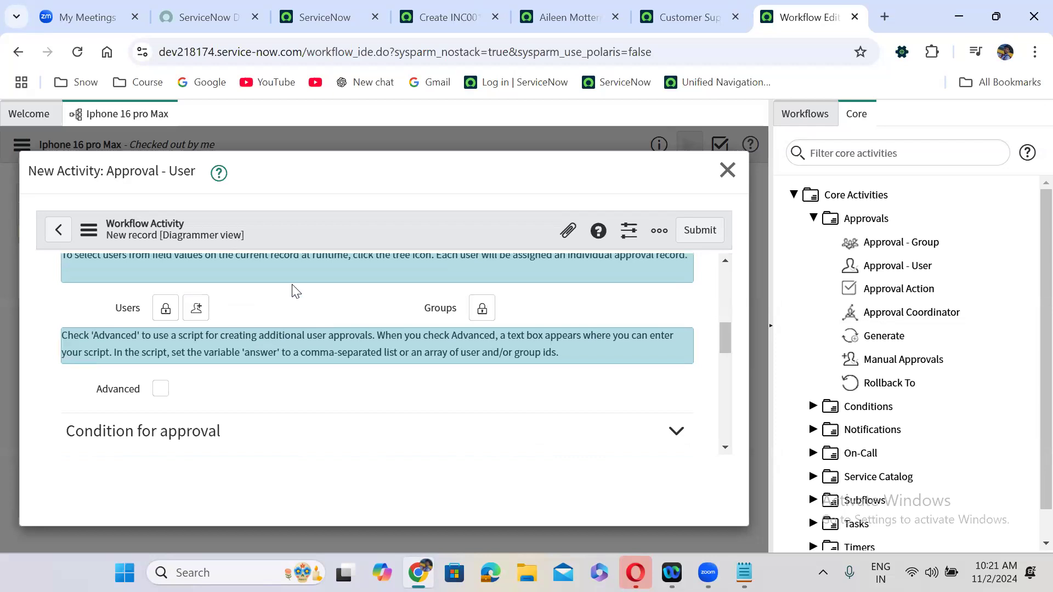
scroll(292, 284, down, 1)
scroll(291, 284, up, 1)
click(482, 310)
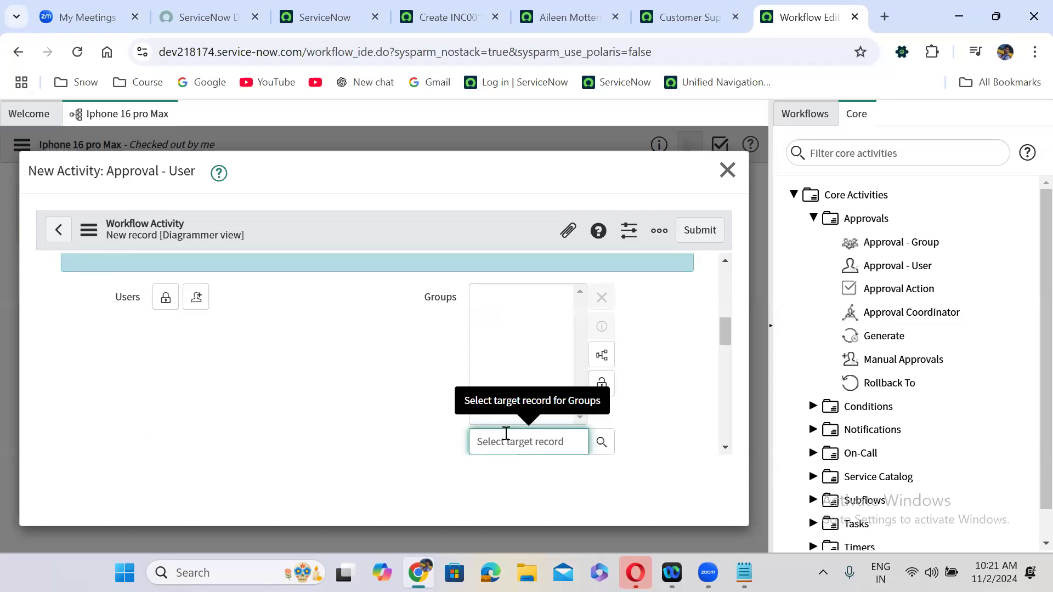
text(app)
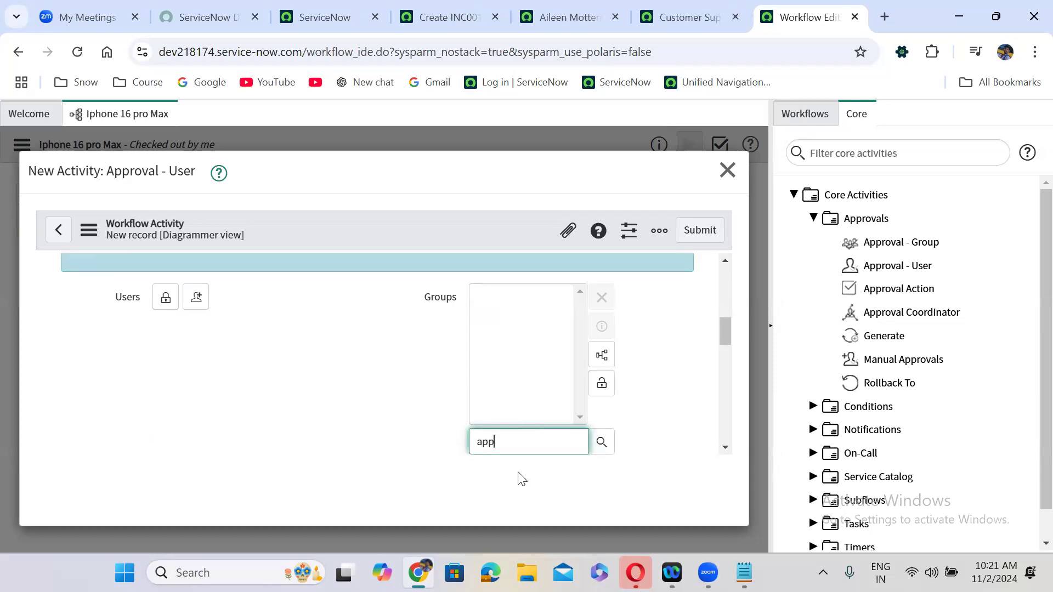
key(BackSpace)
key(BackSpace)
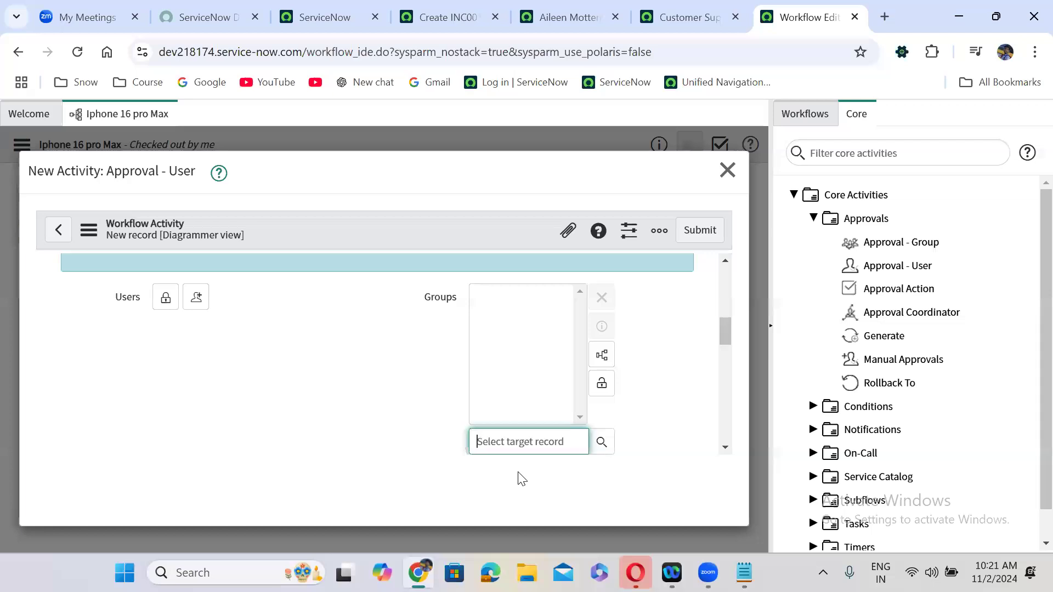
click(603, 442)
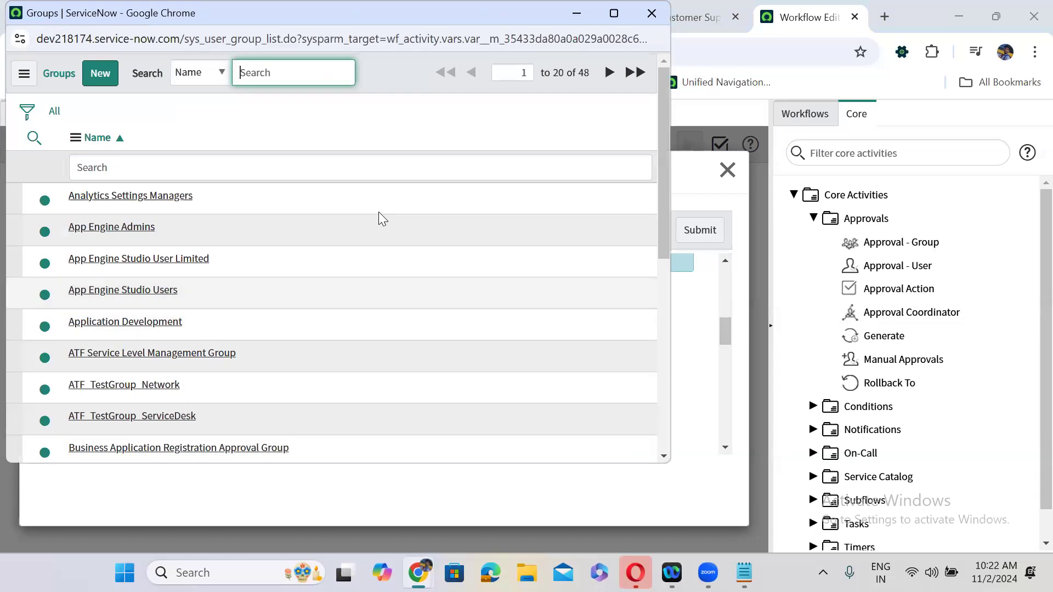
click(144, 322)
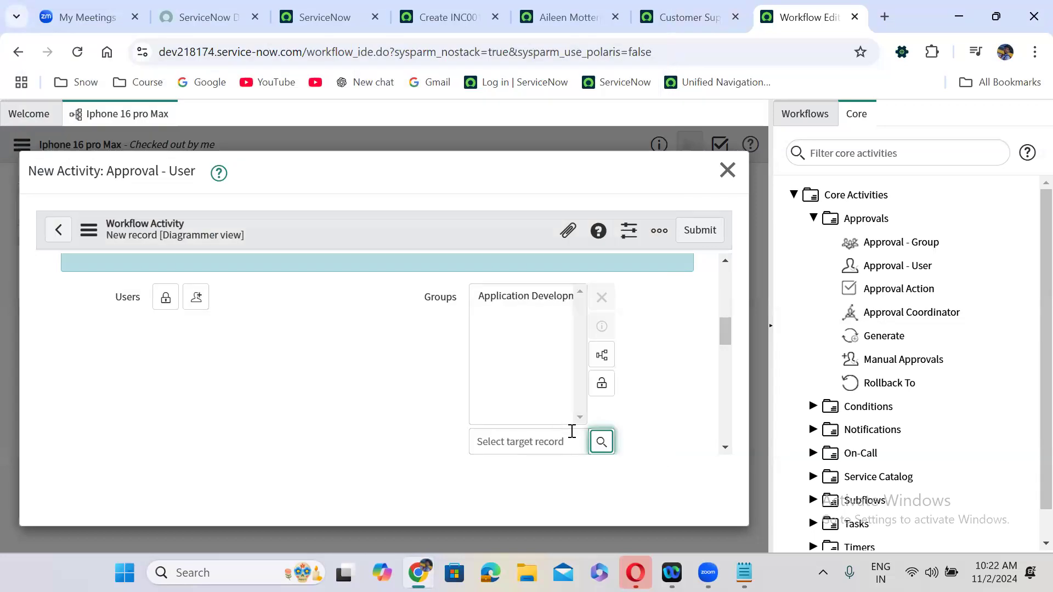
click(602, 384)
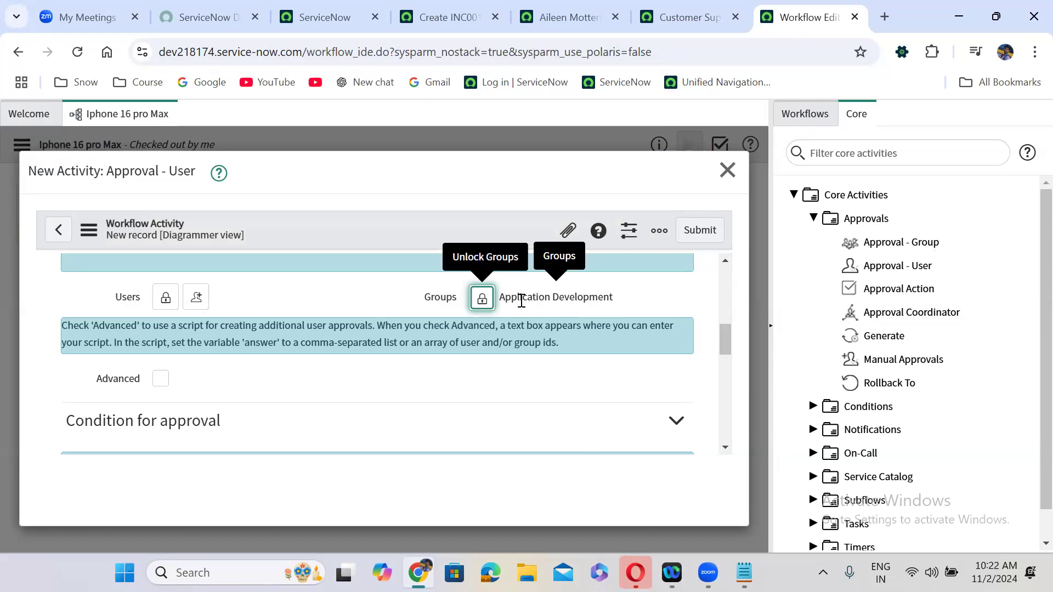
click(478, 305)
click(567, 302)
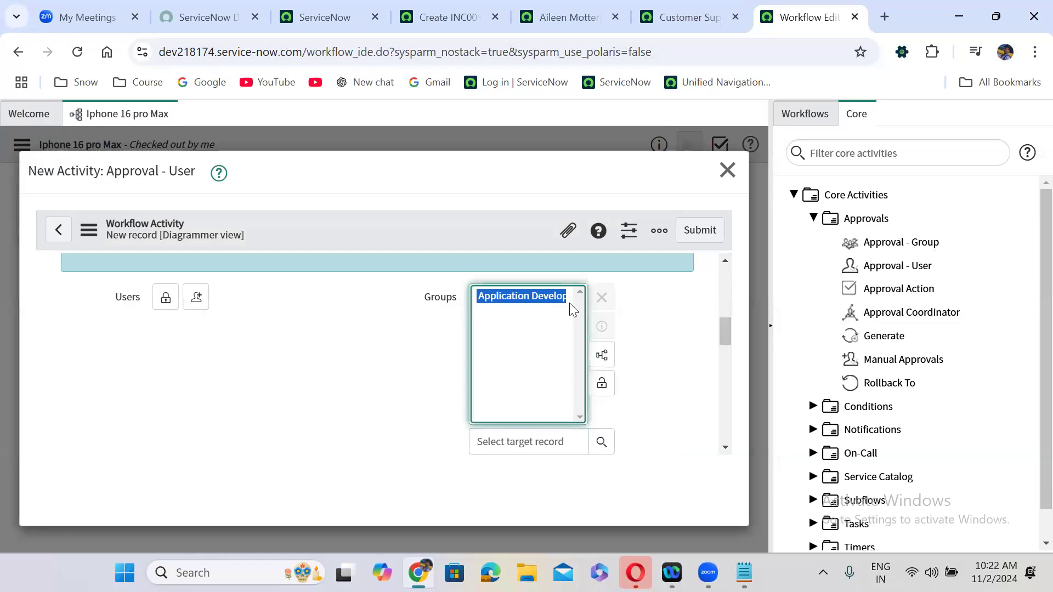
click(602, 298)
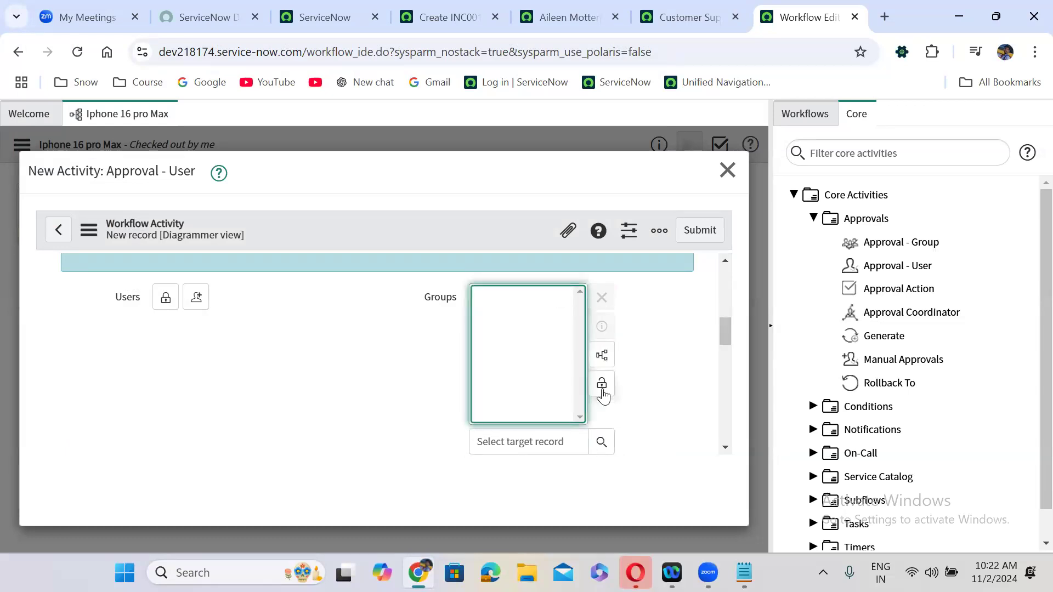
click(602, 384)
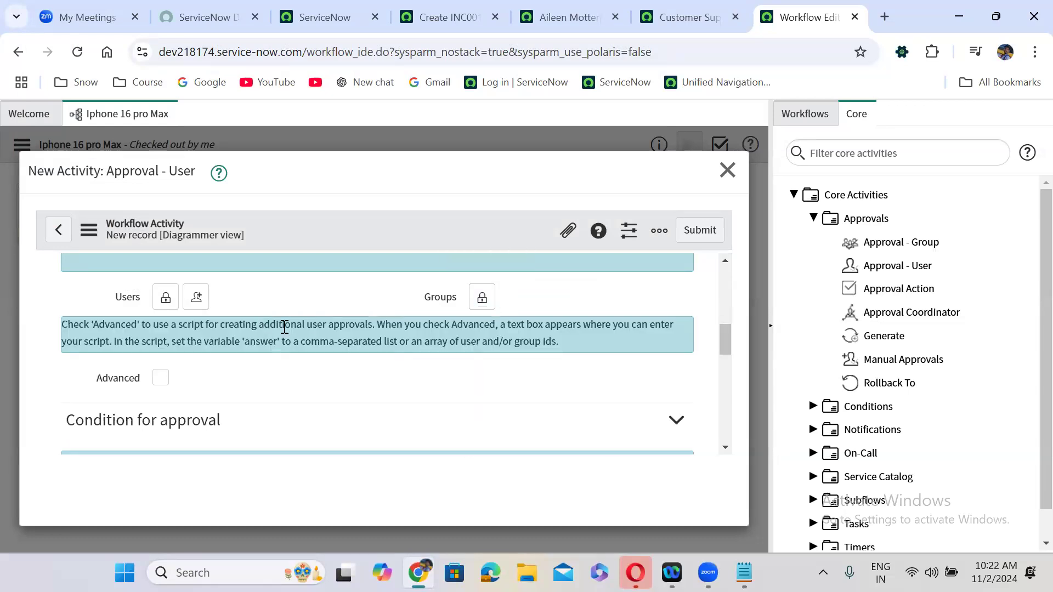
- Check Advanced, uncomment lines 4–5, and replace 'id1' with current.variables.requested_for.manager
scroll(284, 328, down, 2)
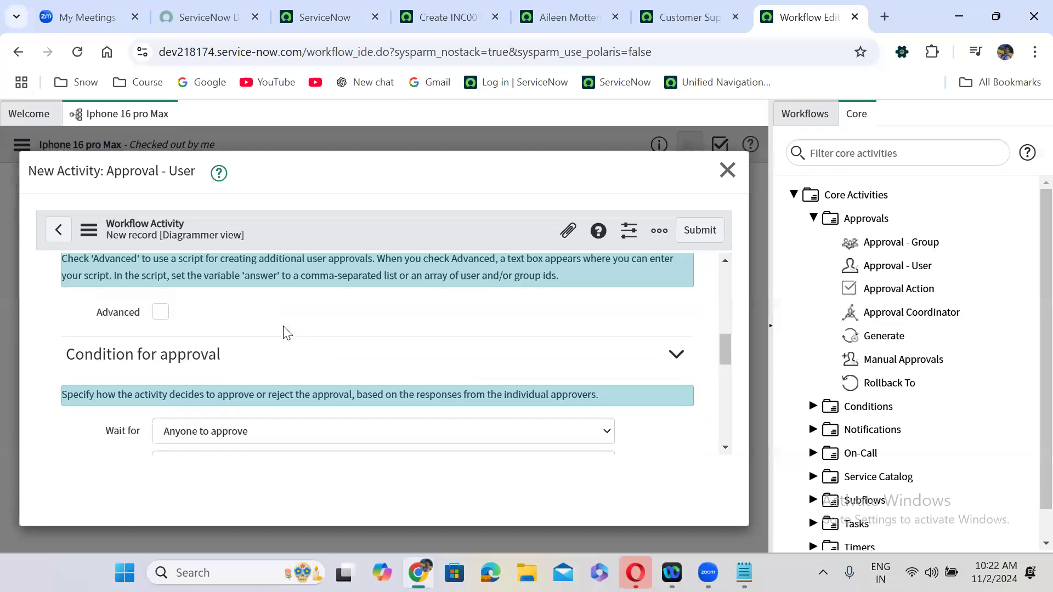
click(160, 312)
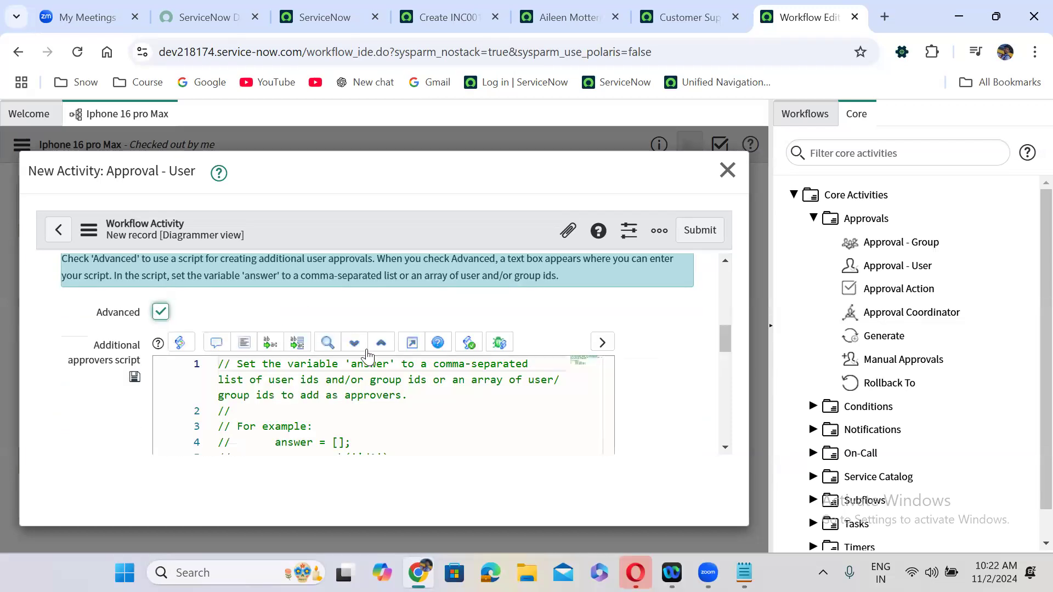
click(412, 343)
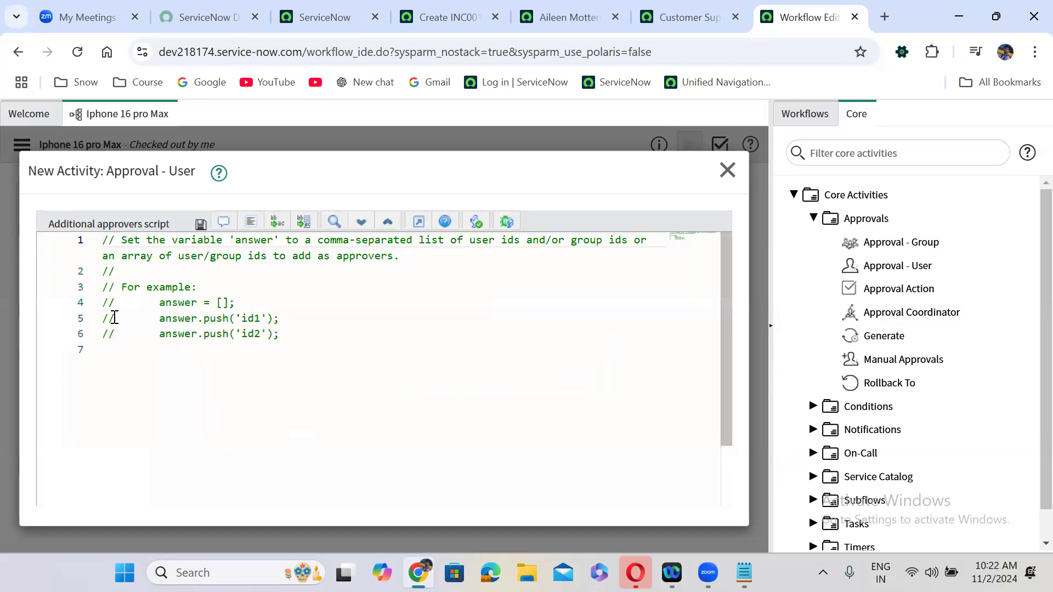
drag(103, 305, 281, 319)
click(222, 222)
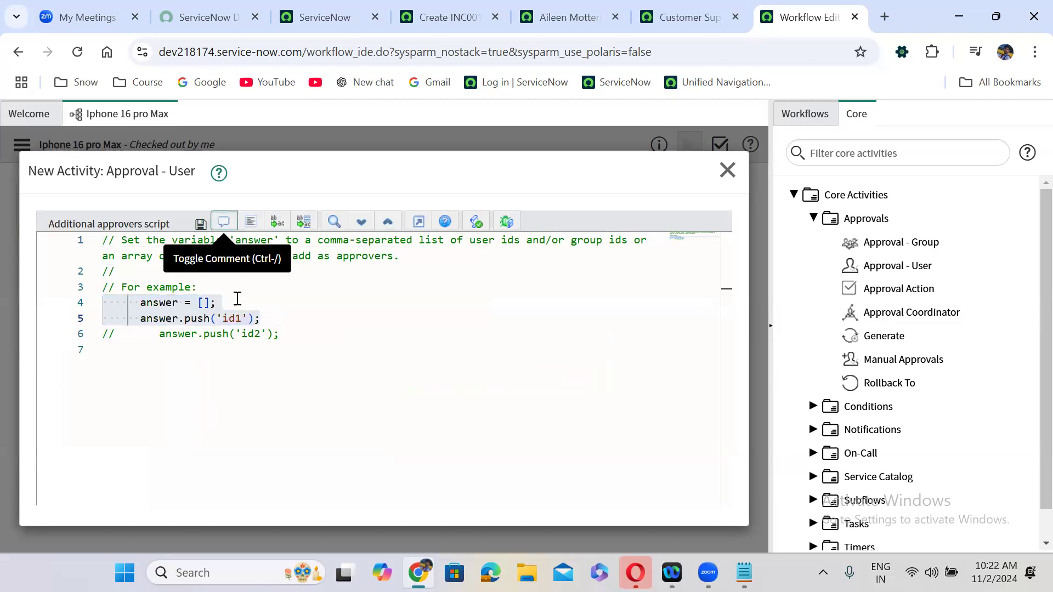
click(203, 303)
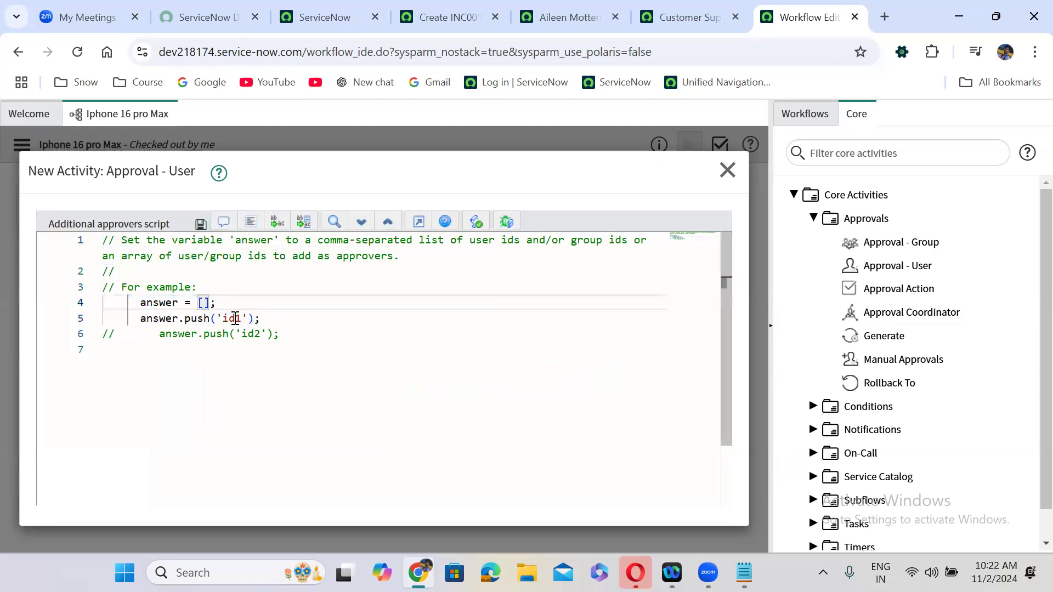
drag(217, 318, 248, 318)
key(BackSpace)
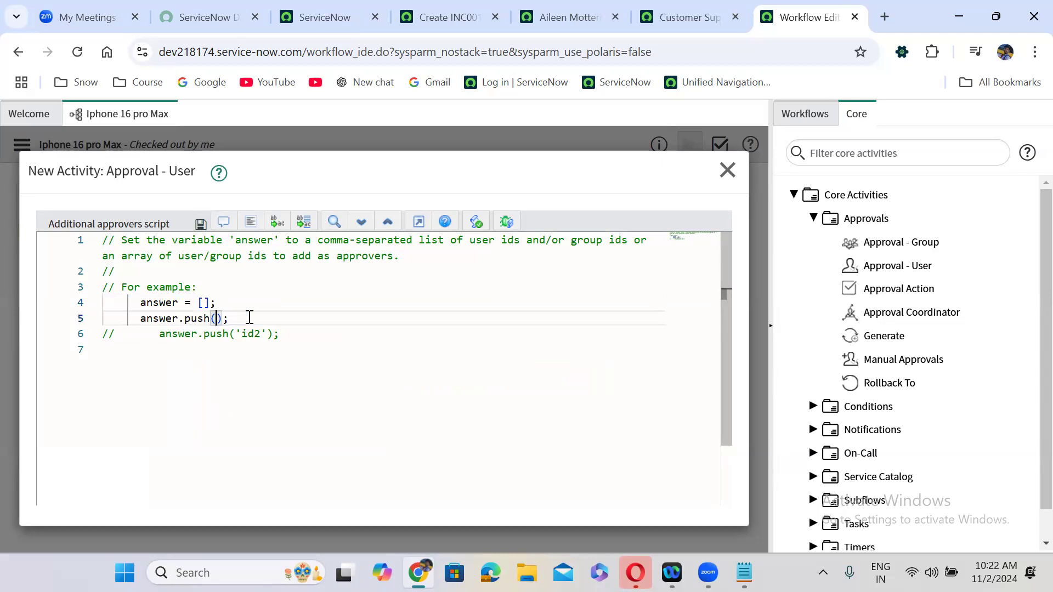
text(curre)
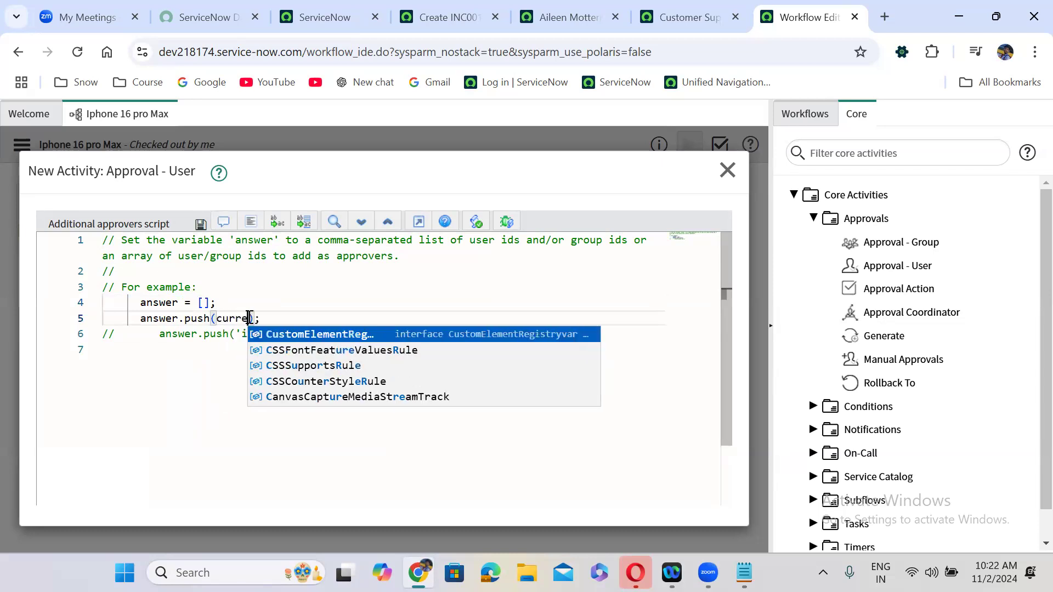
text(nt.var)
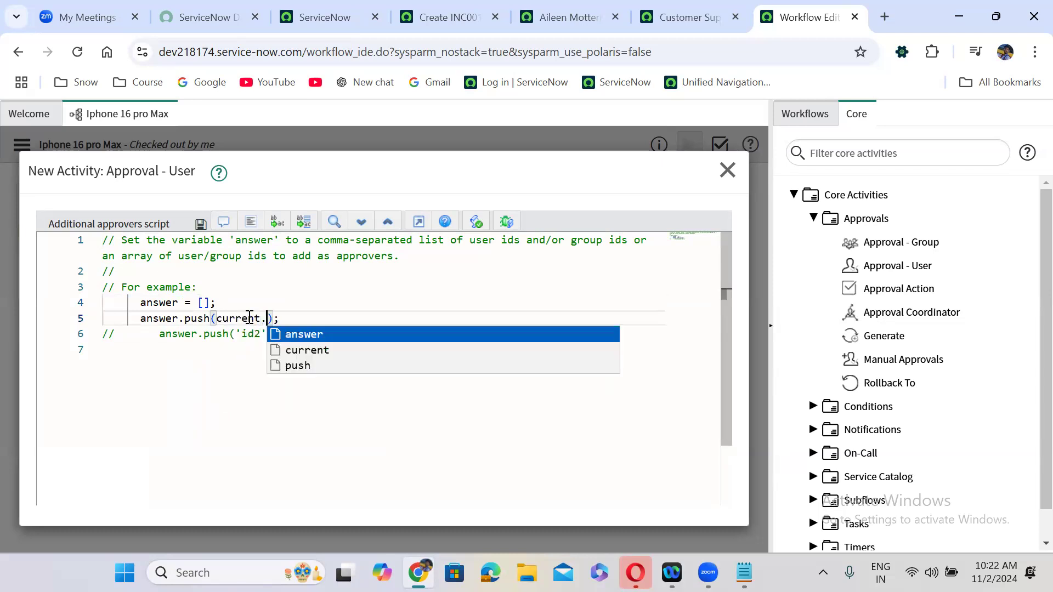
text(iables)
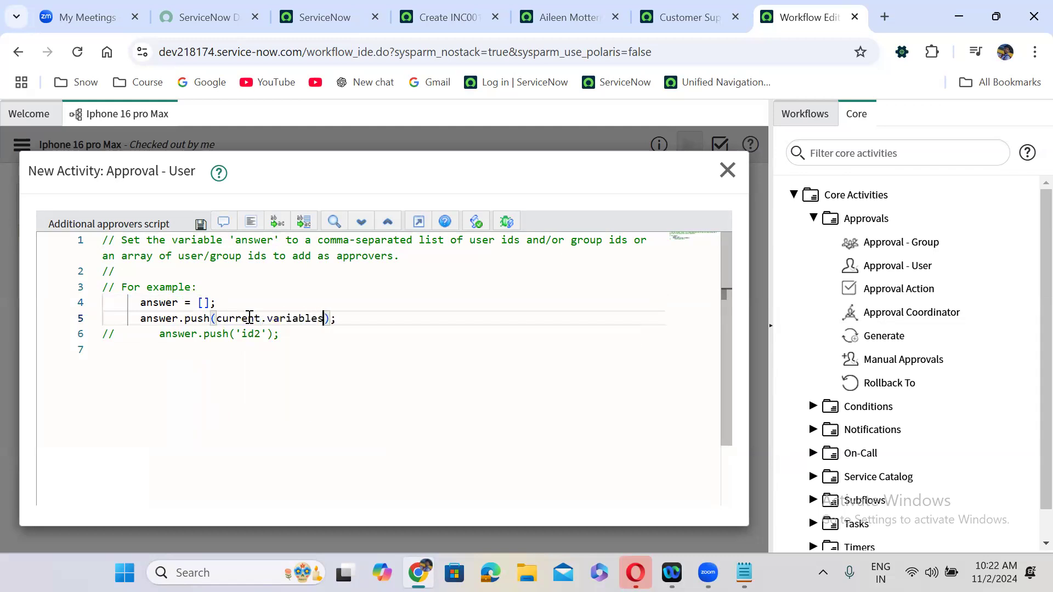
text(.reque)
text(sted_fo)
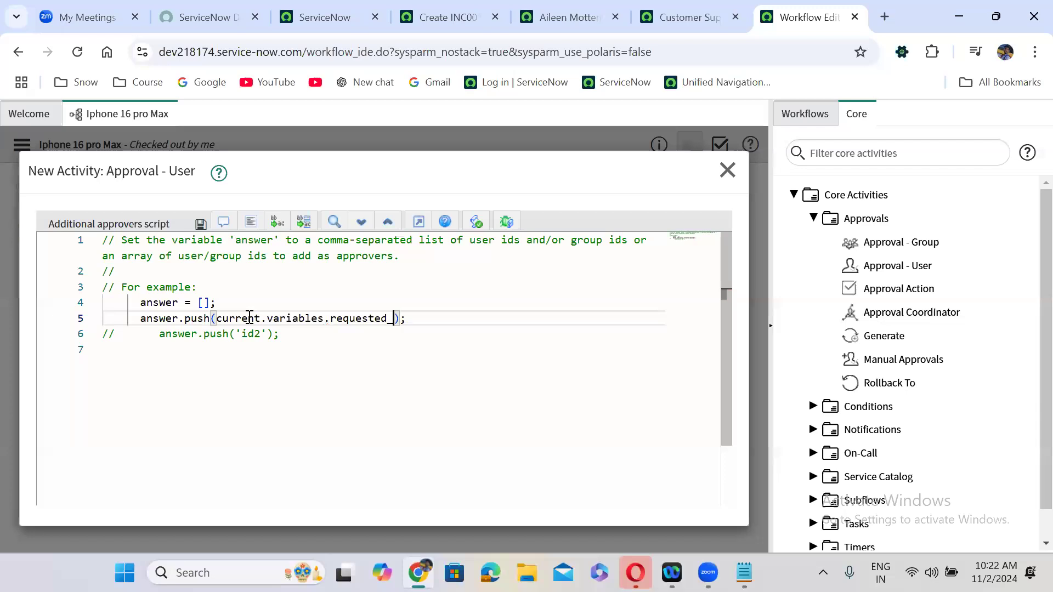
text(r.manager)
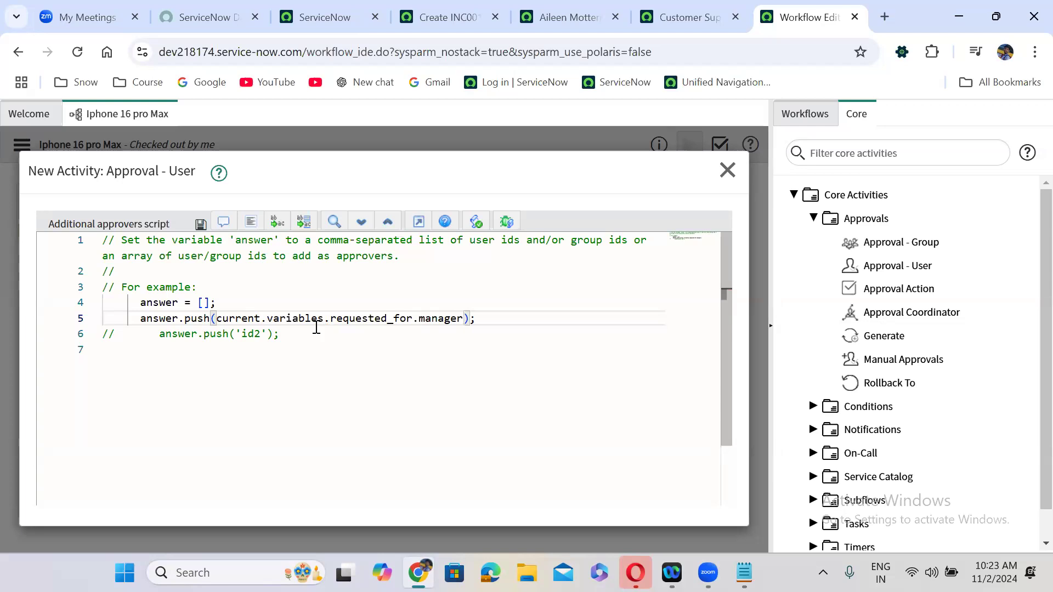
- Paste three copies of the manager push line, delete them again, and restore the editor size
drag(502, 316, 141, 316)
key(ctrl+c)
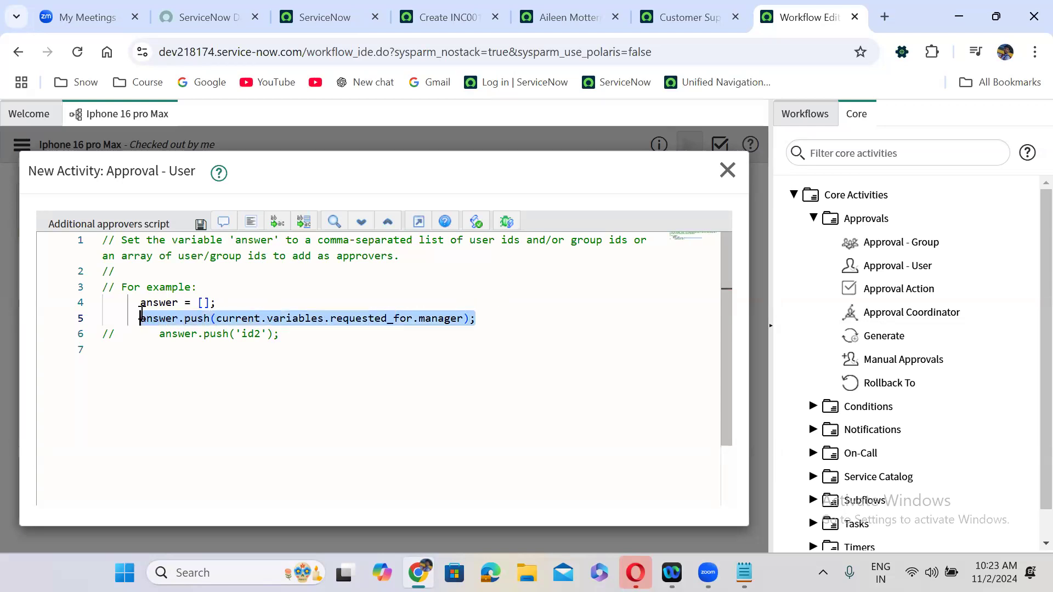
click(494, 316)
key(Return)
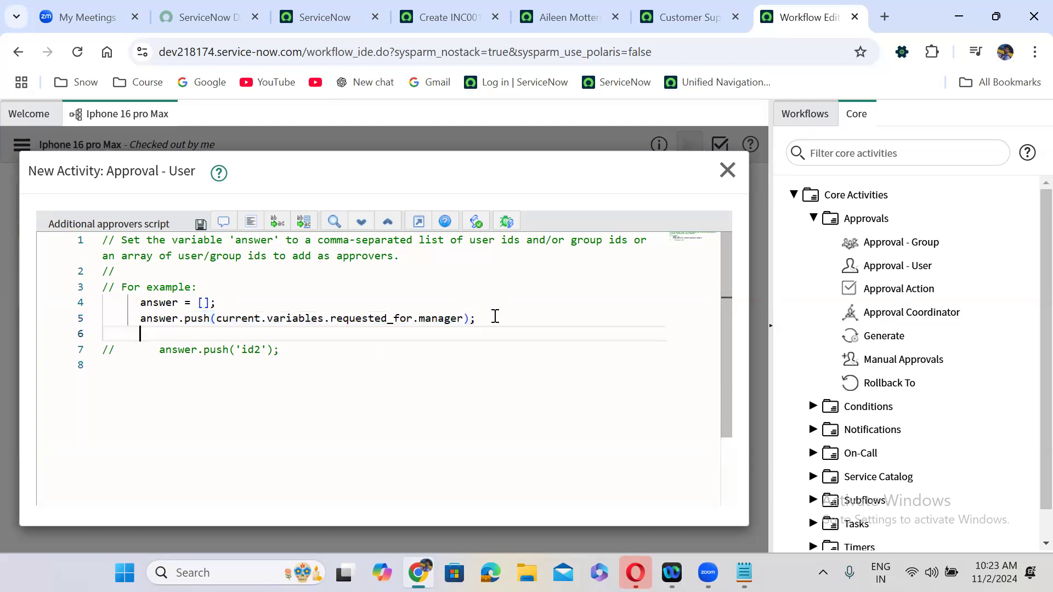
key(ctrl+v)
key(Return)
key(ctrl+v)
key(Return)
key(ctrl+v)
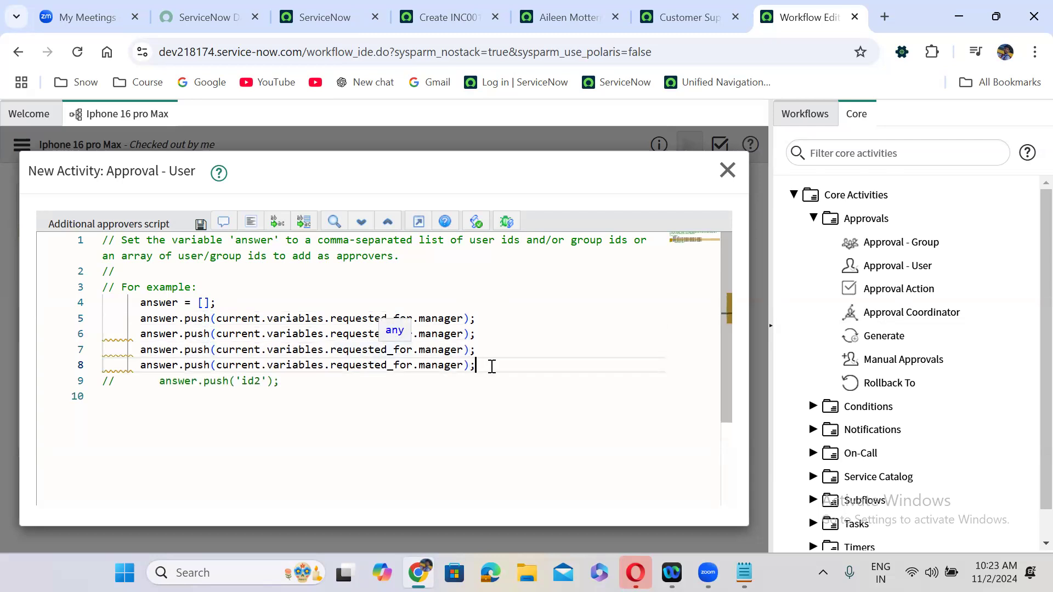
drag(486, 364, 103, 332)
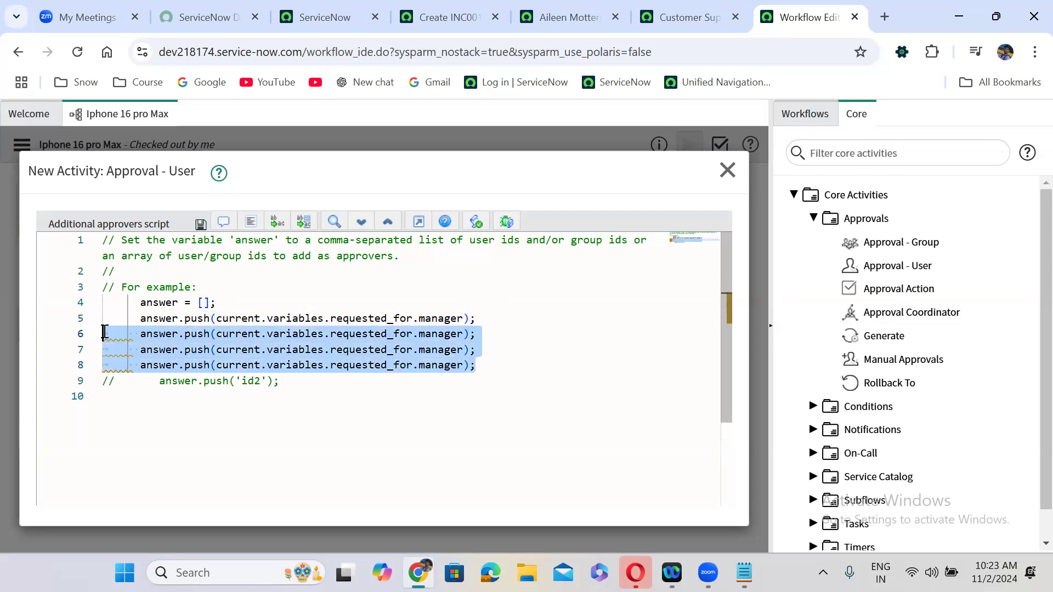
key(BackSpace)
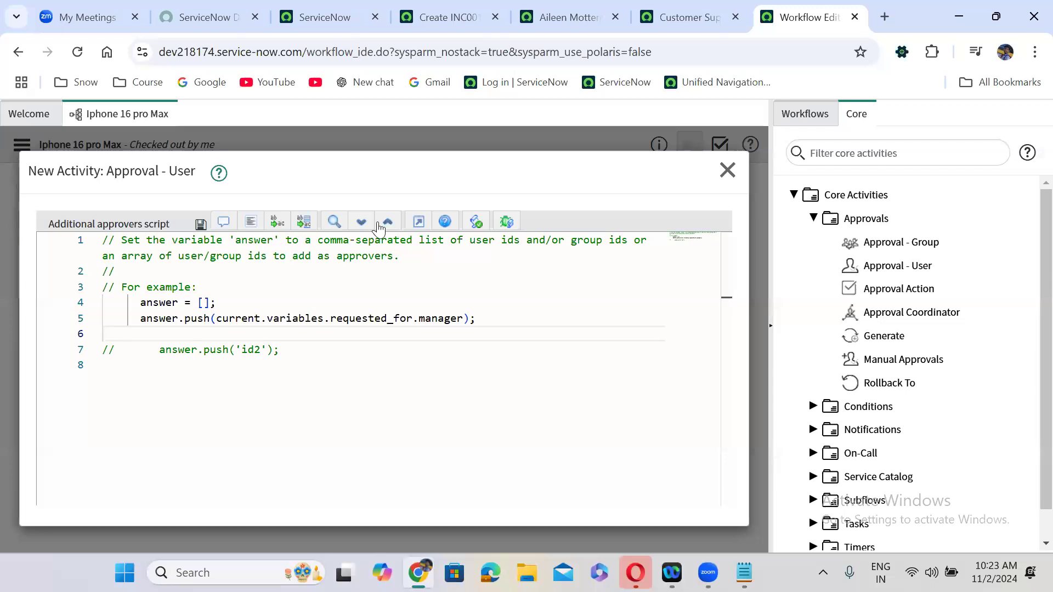
click(419, 225)
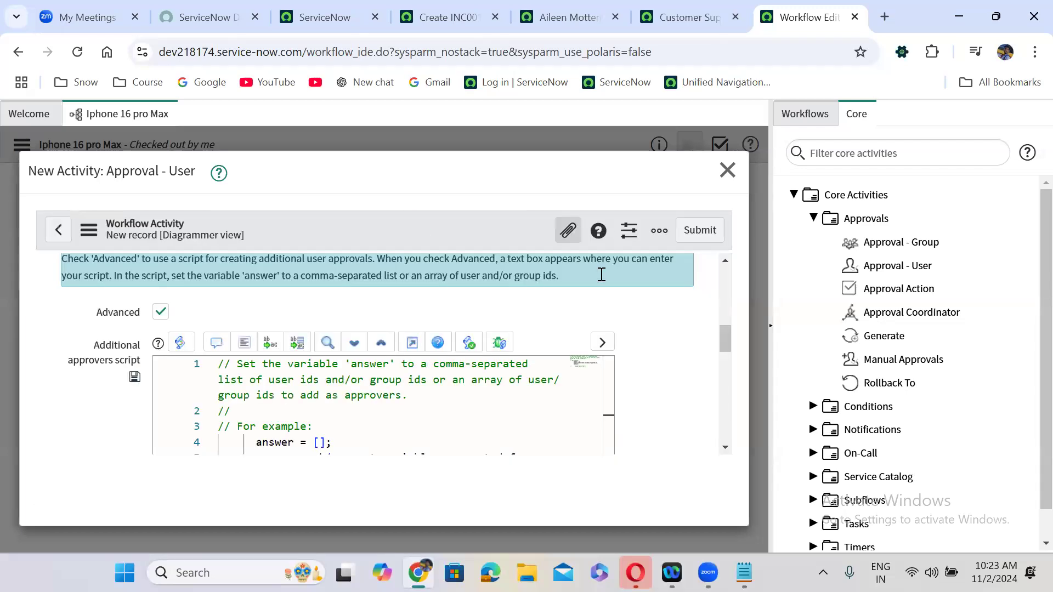
- Try the Wait for choices, including Everyone to approve, first response and script condition
scroll(665, 340, down, 4)
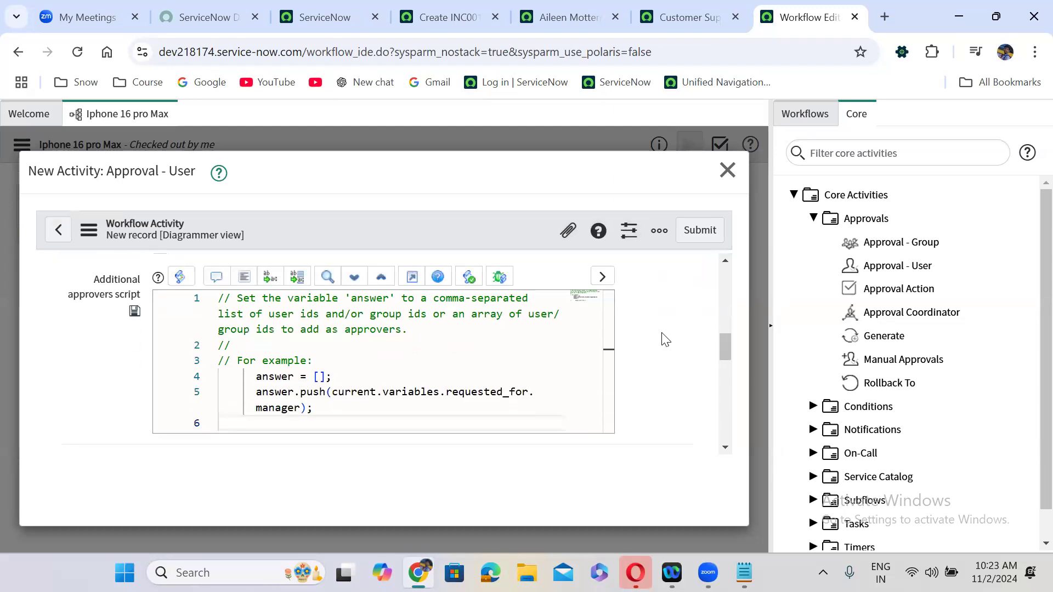
scroll(665, 340, down, 2)
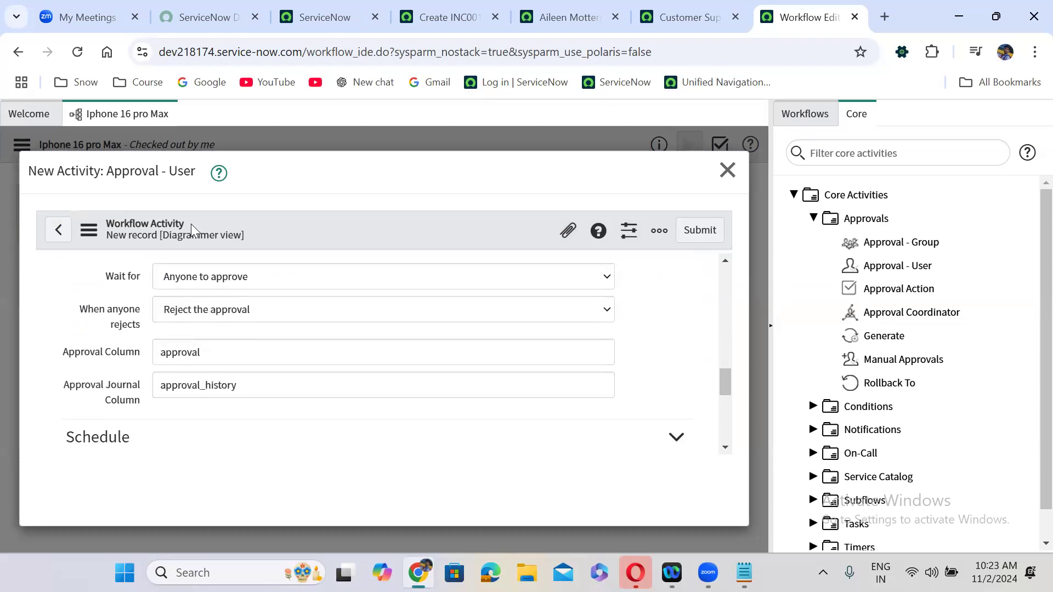
click(209, 285)
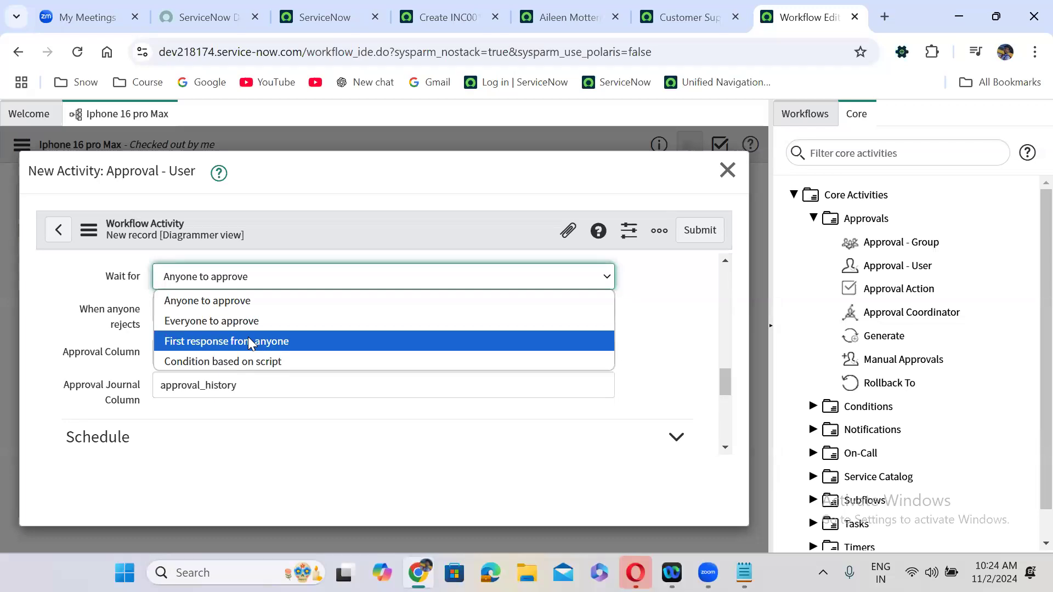
click(222, 300)
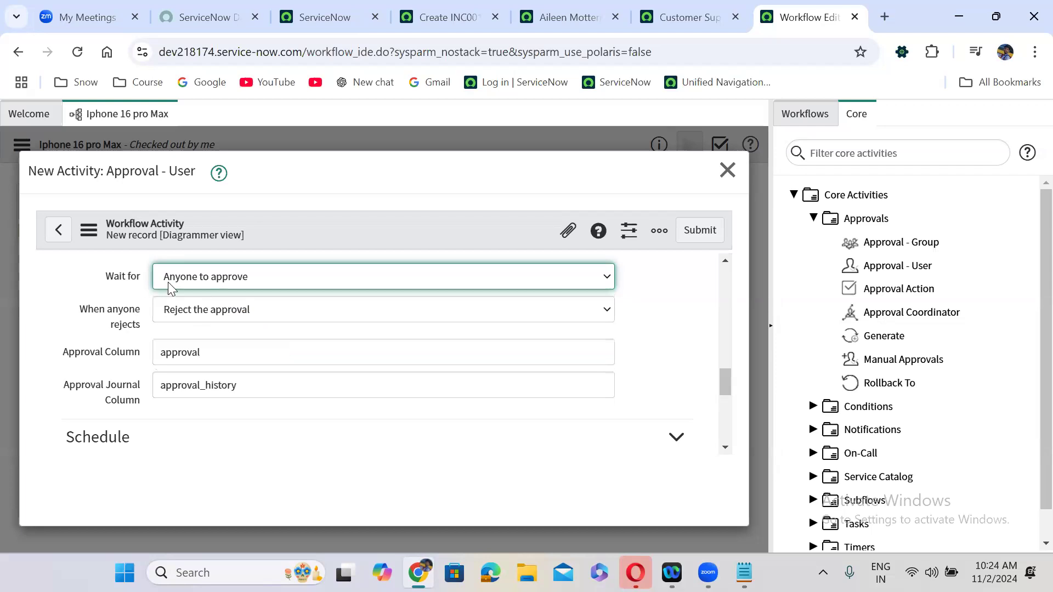
click(203, 315)
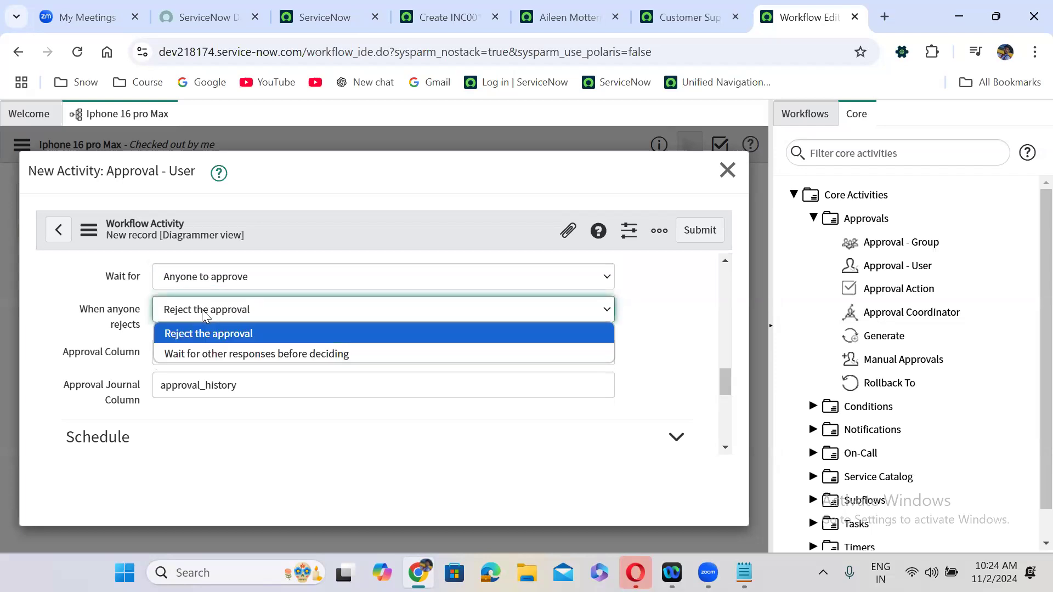
click(201, 309)
click(200, 277)
click(208, 319)
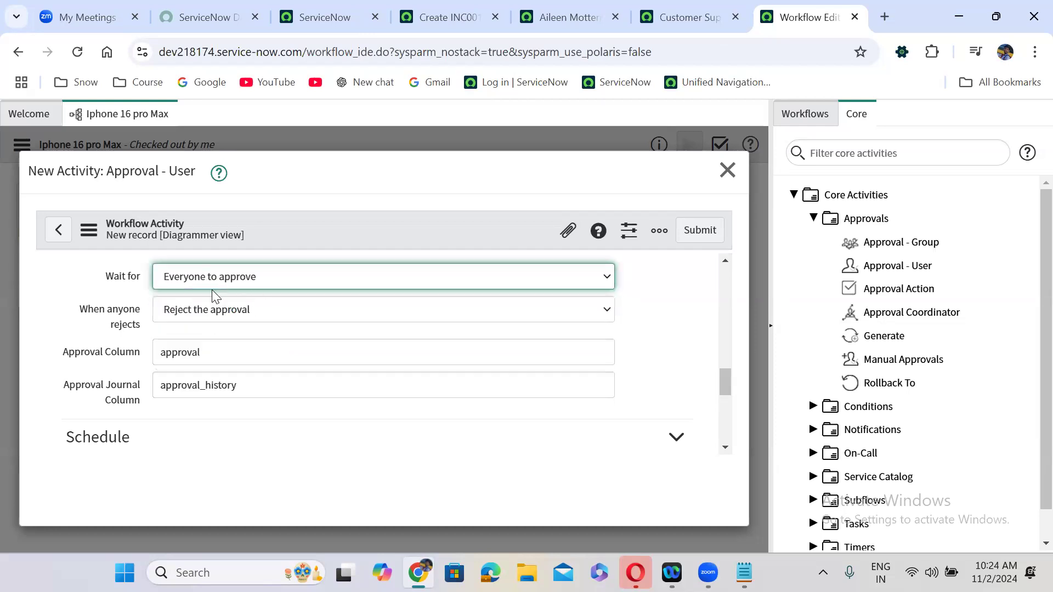
click(235, 278)
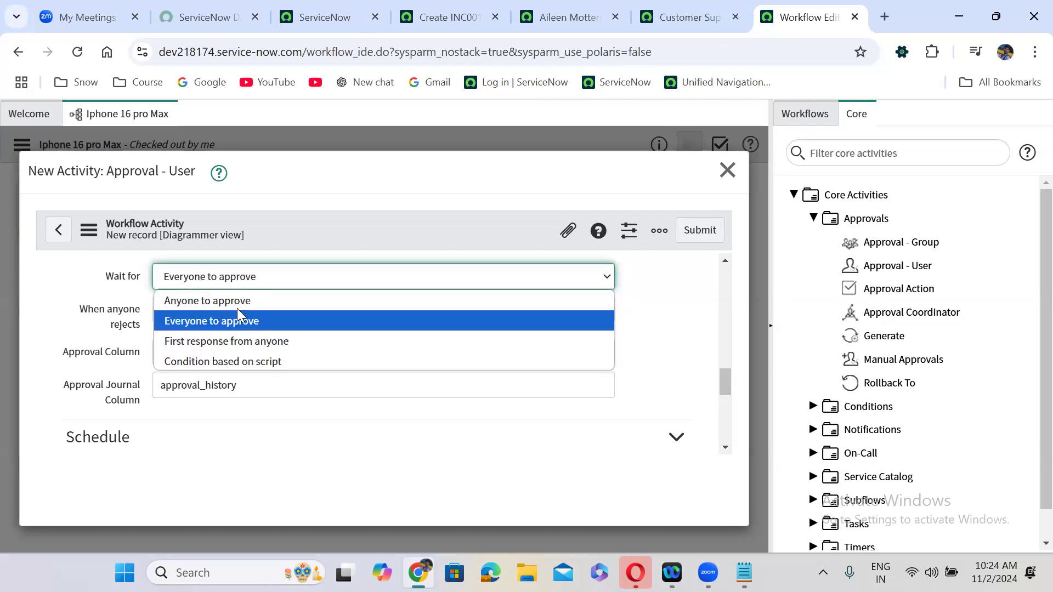
click(242, 340)
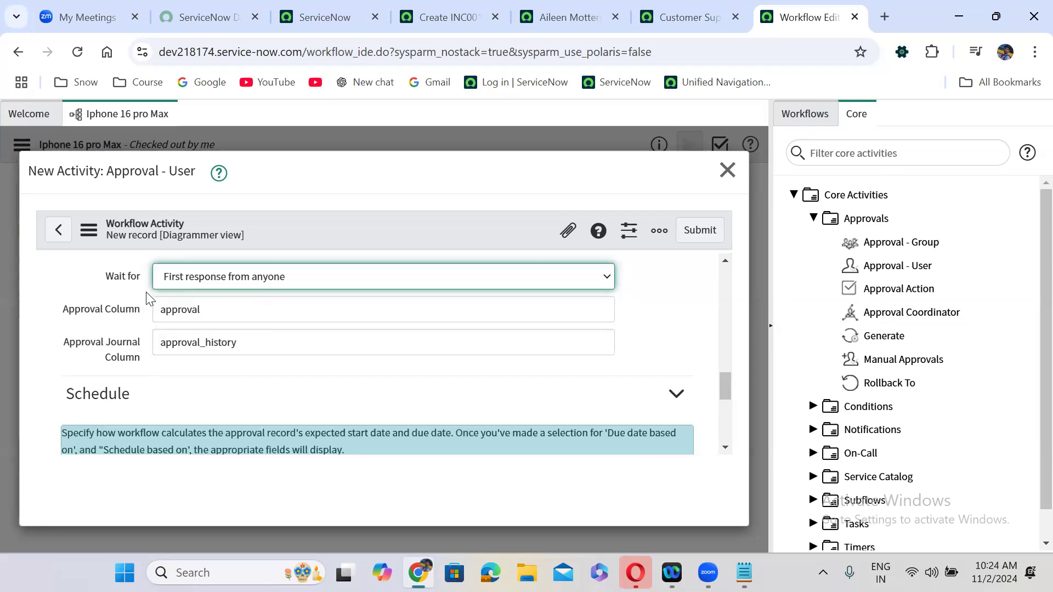
click(216, 279)
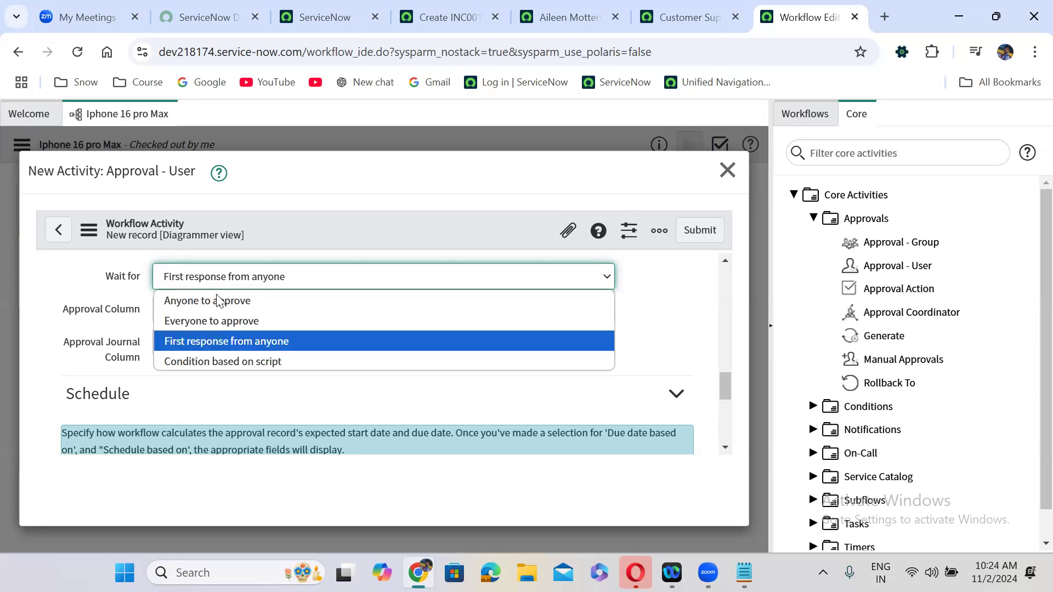
click(223, 362)
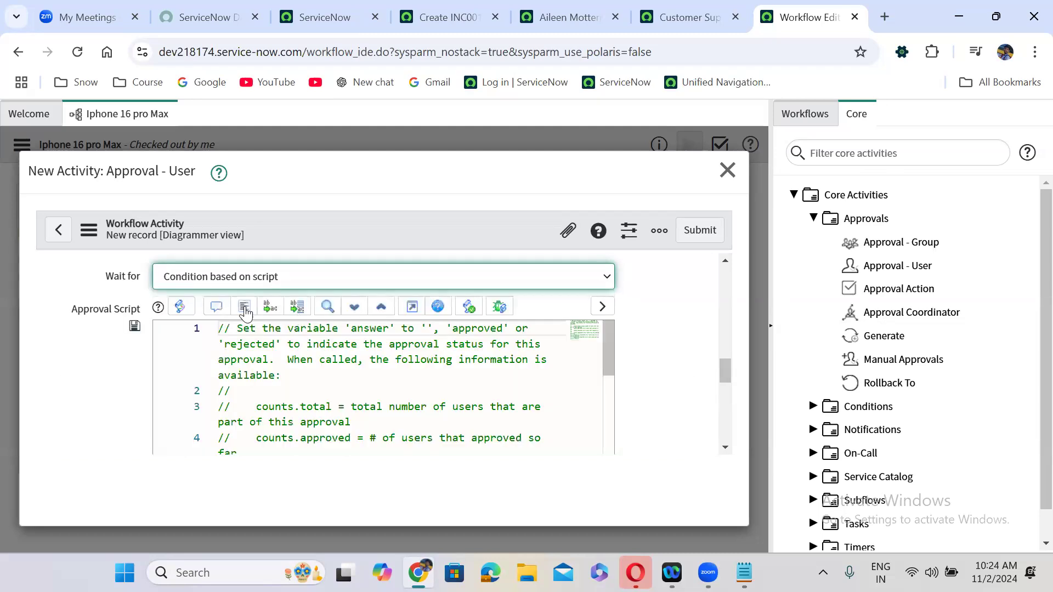
- Set Wait for to Anyone to approve, keep Reject the approval, and submit the activity
click(255, 276)
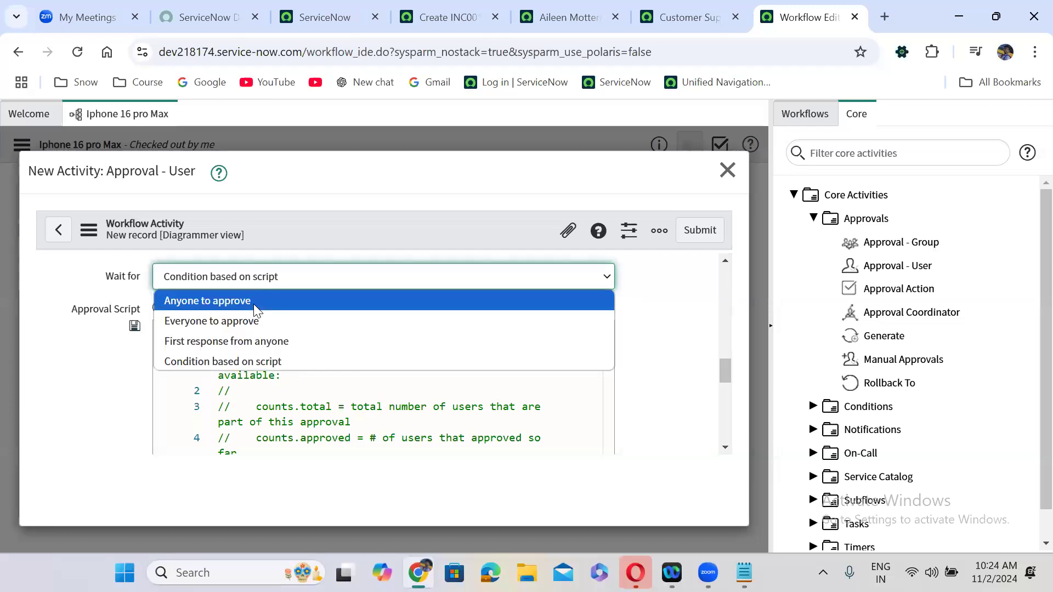
click(253, 302)
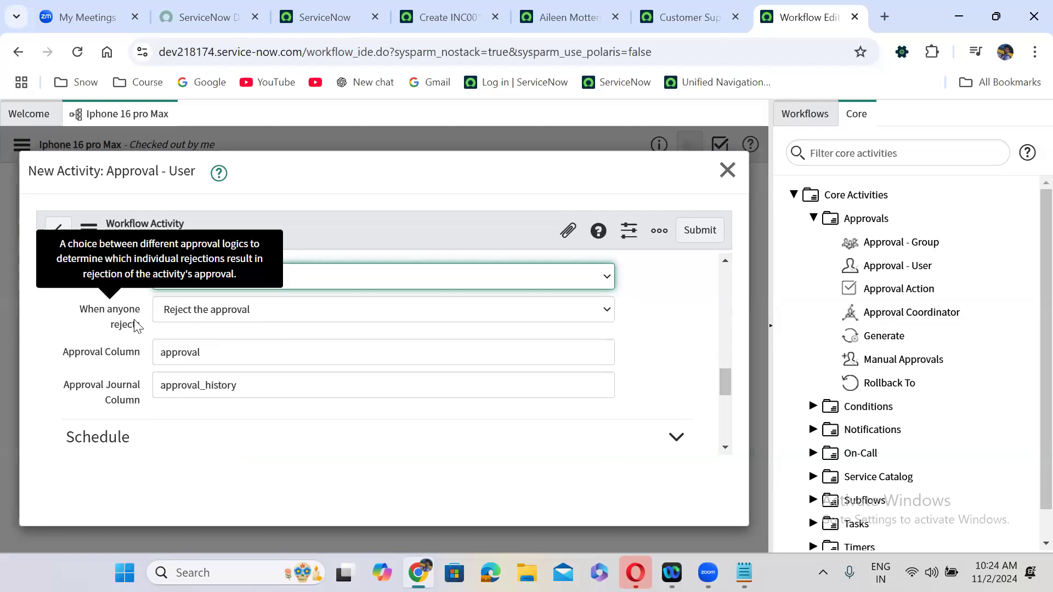
click(227, 313)
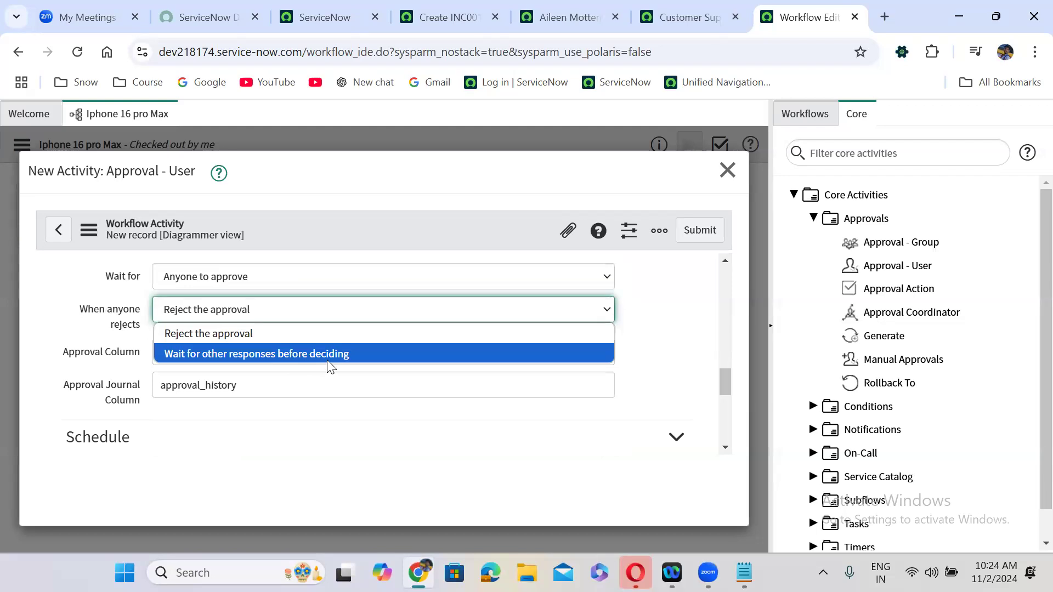
click(253, 333)
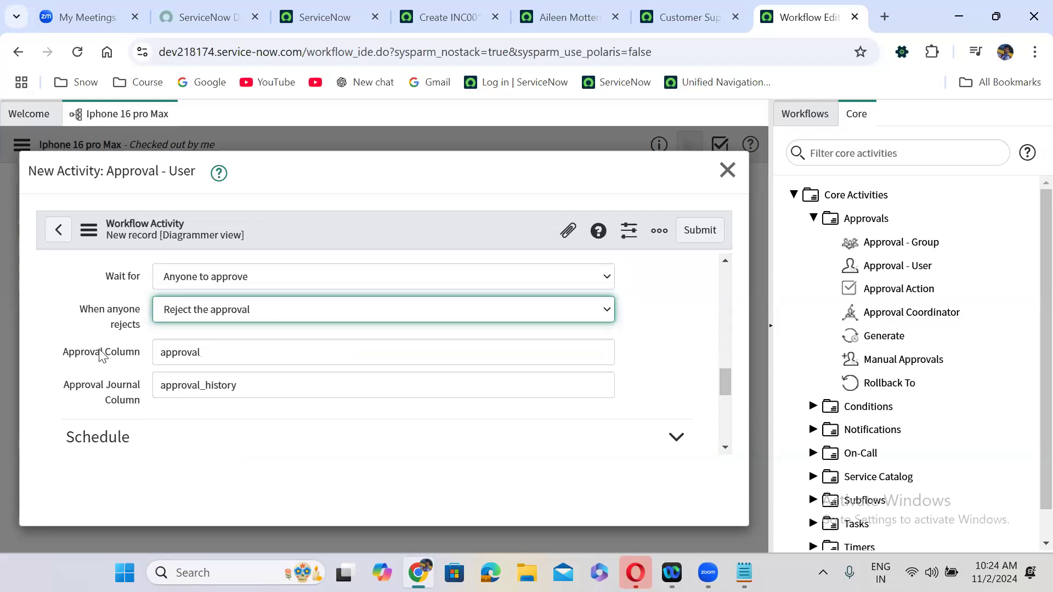
click(203, 355)
mouse_move(101, 392)
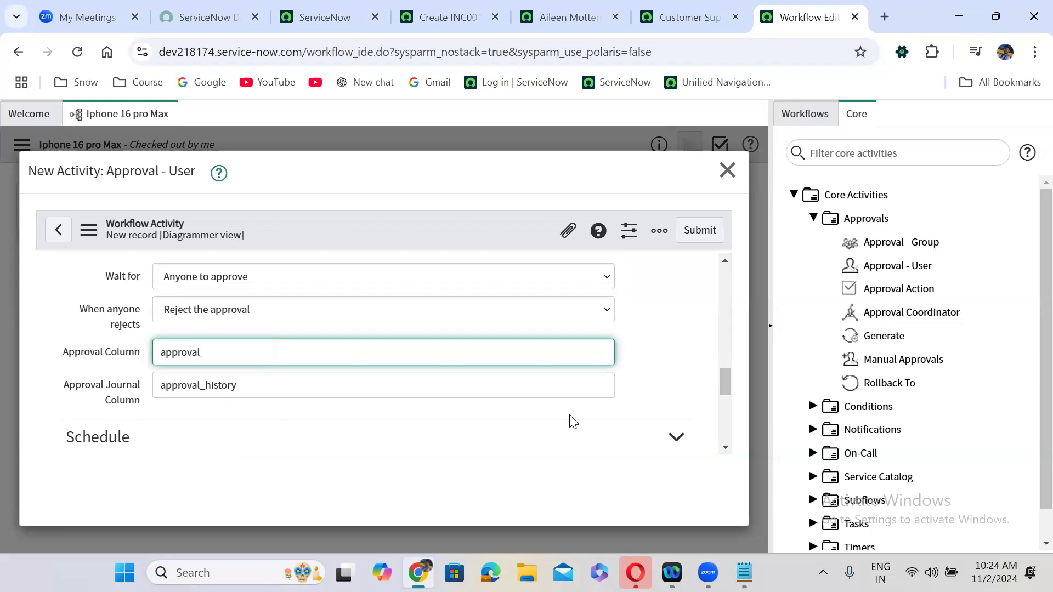
click(700, 228)
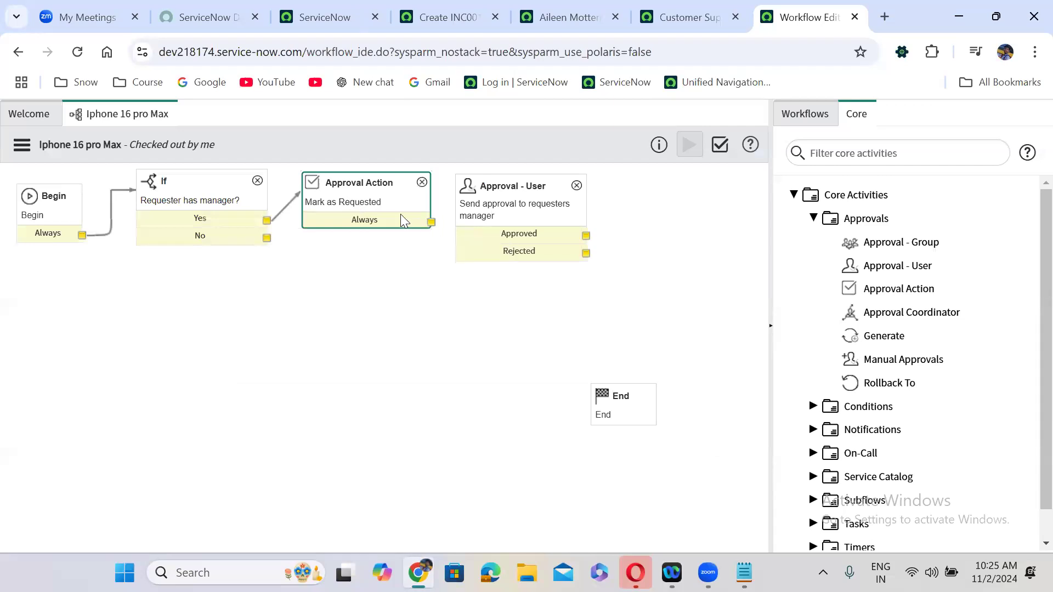
- Link Mark as Requested to the Approval - User step, then drag a Catalog Task from Tasks
drag(469, 225, 510, 220)
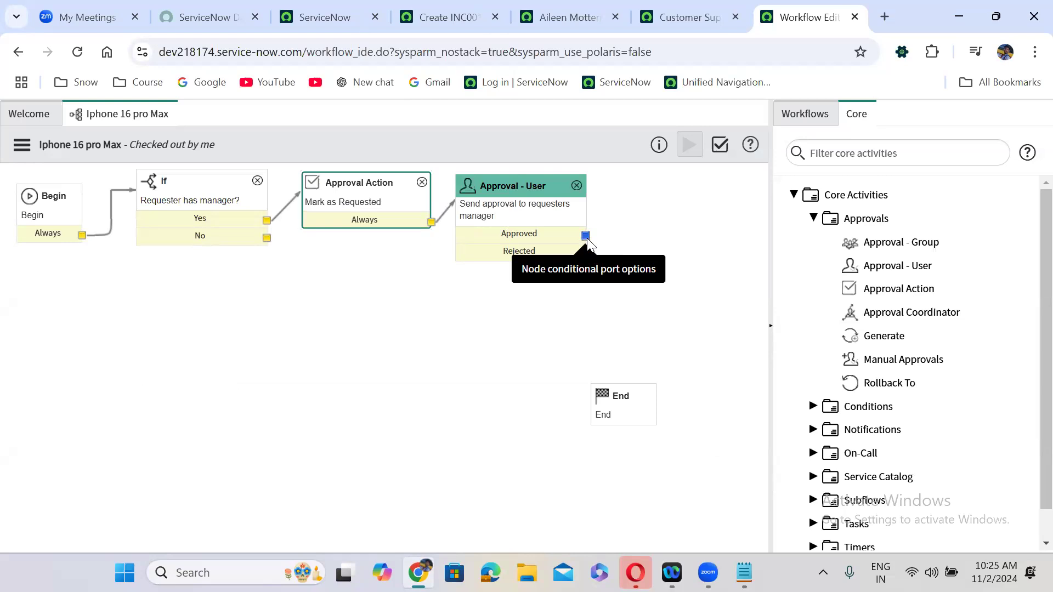
click(813, 218)
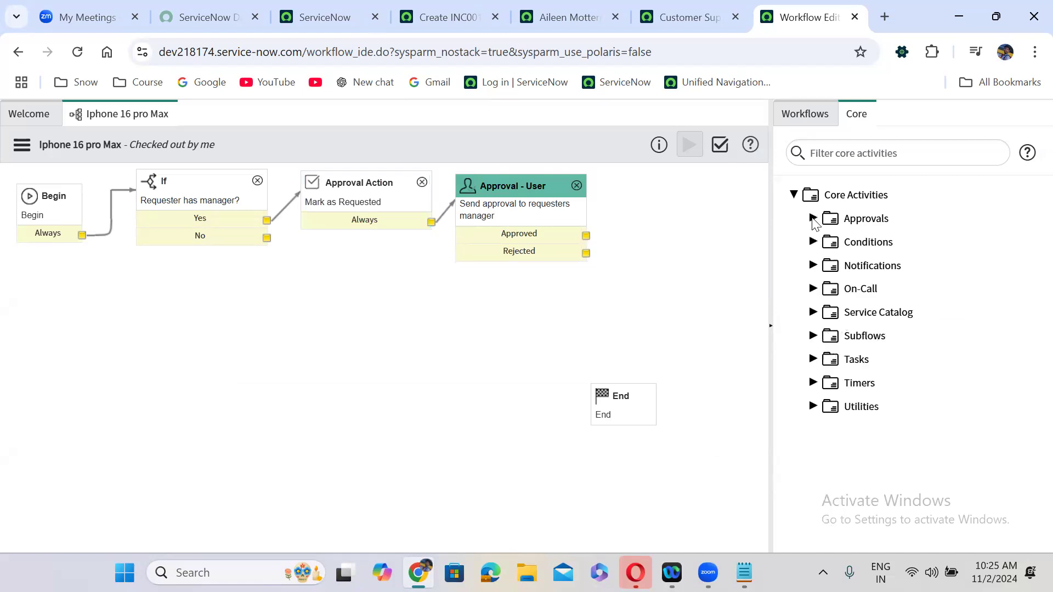
click(813, 359)
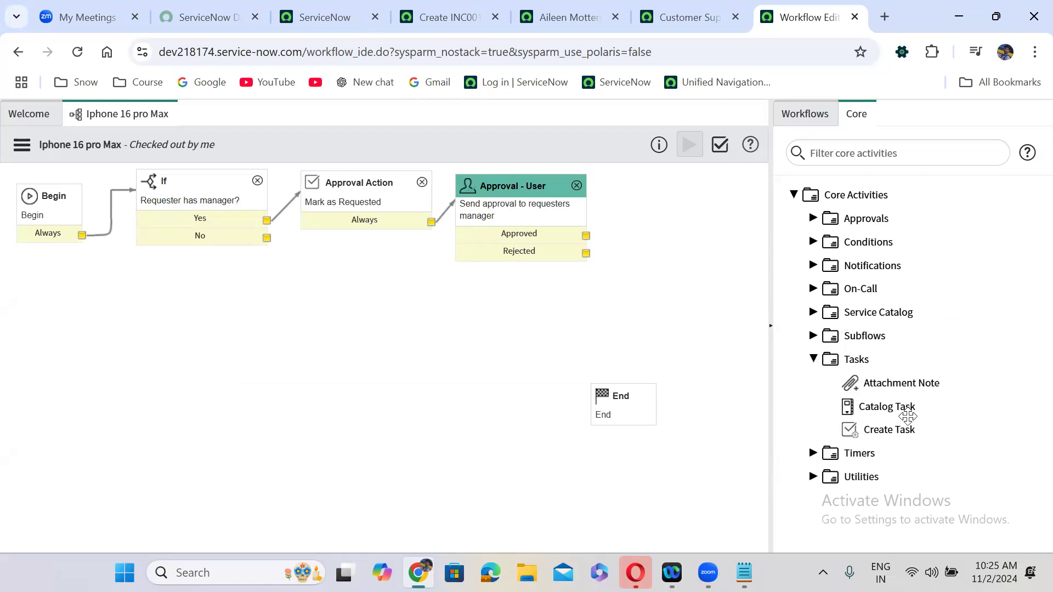
mouse_move(894, 403)
drag(895, 402, 696, 196)
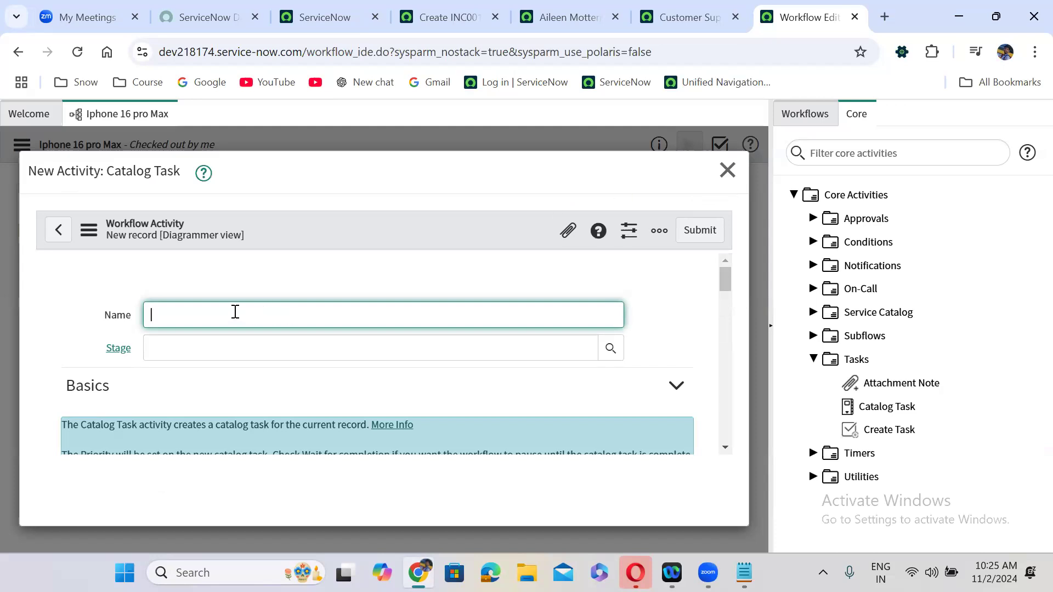
- Name the Catalog Task 'Create Catalog Task' and set its priority to 2 - High
text(Cte\\)
key(BackSpace)
key(BackSpace)
key(BackSpace)
key(BackSpace)
text(reate Catalog Task)
scroll(352, 393, down, 4)
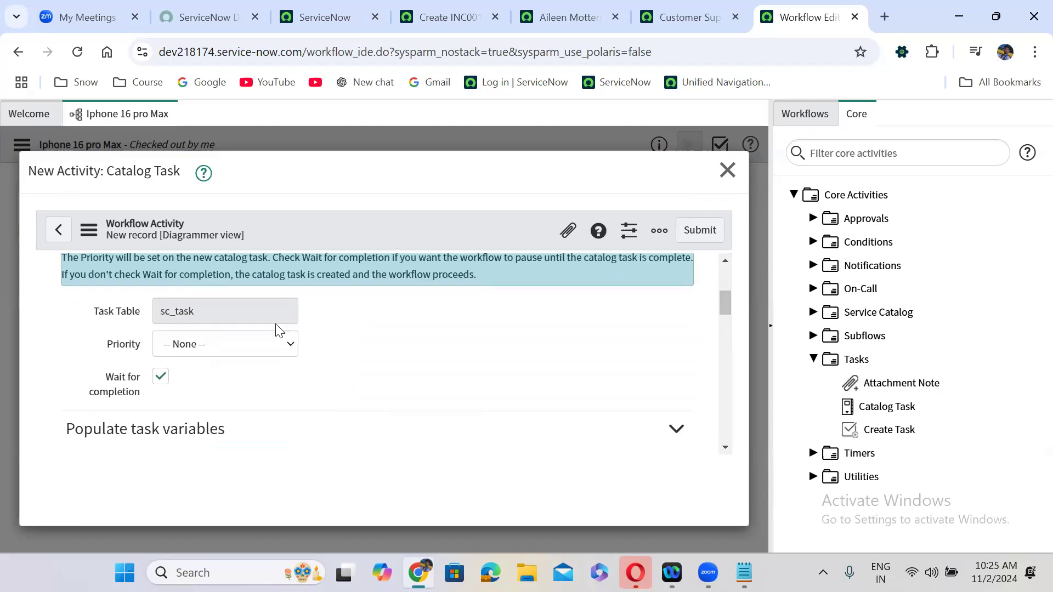
click(216, 345)
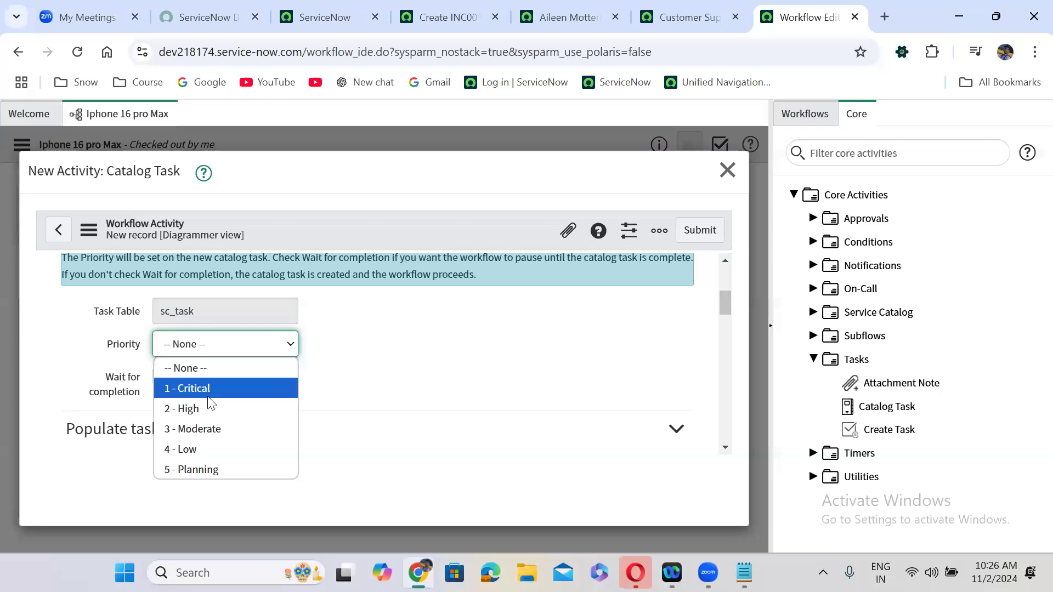
click(212, 410)
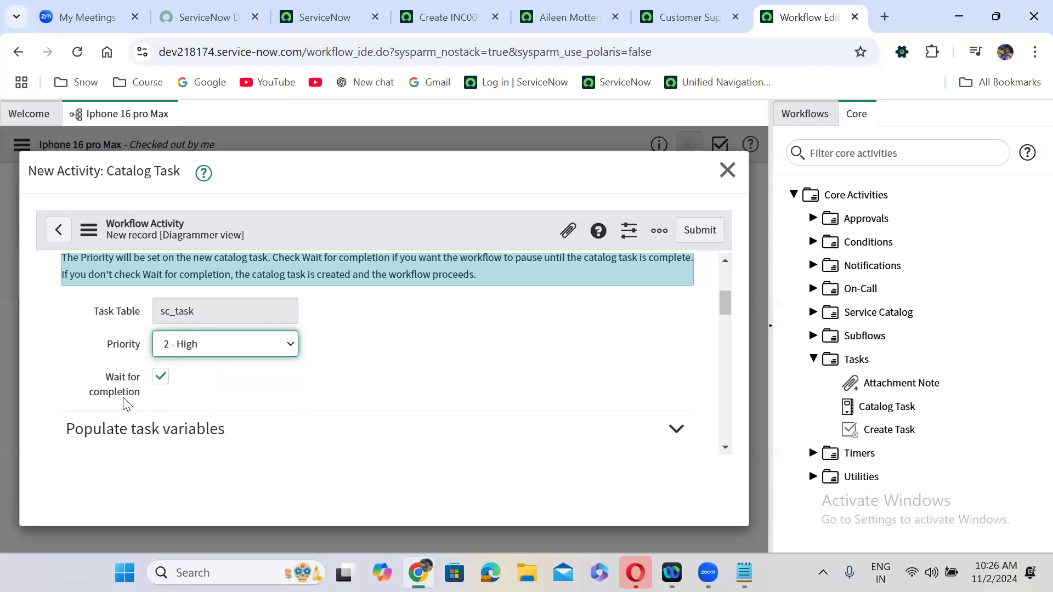
- Set the fulfillment group to Application Development using the lookup
mouse_move(130, 396)
drag(728, 302, 727, 331)
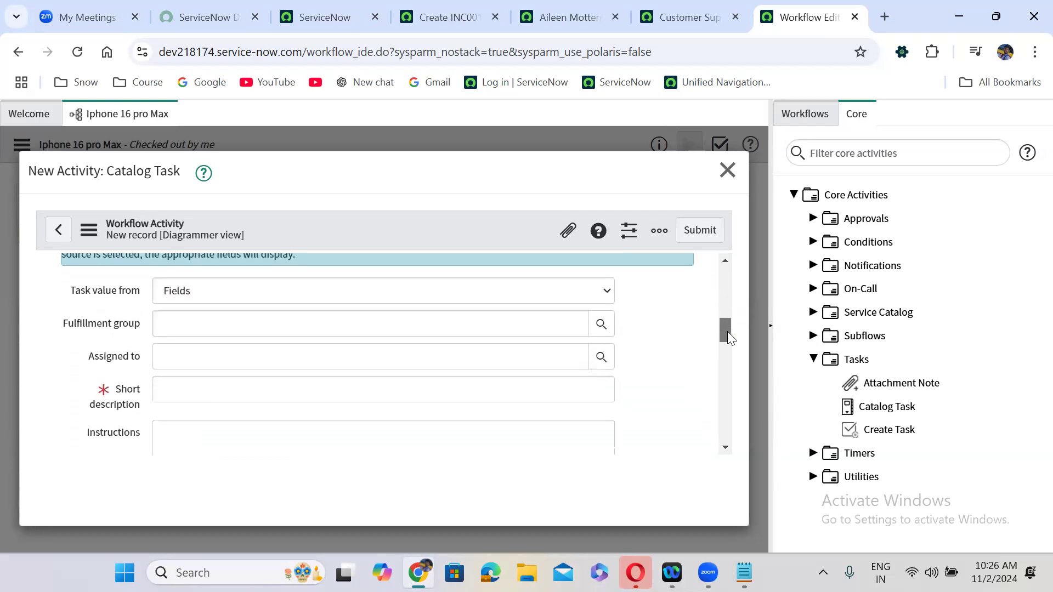
click(202, 316)
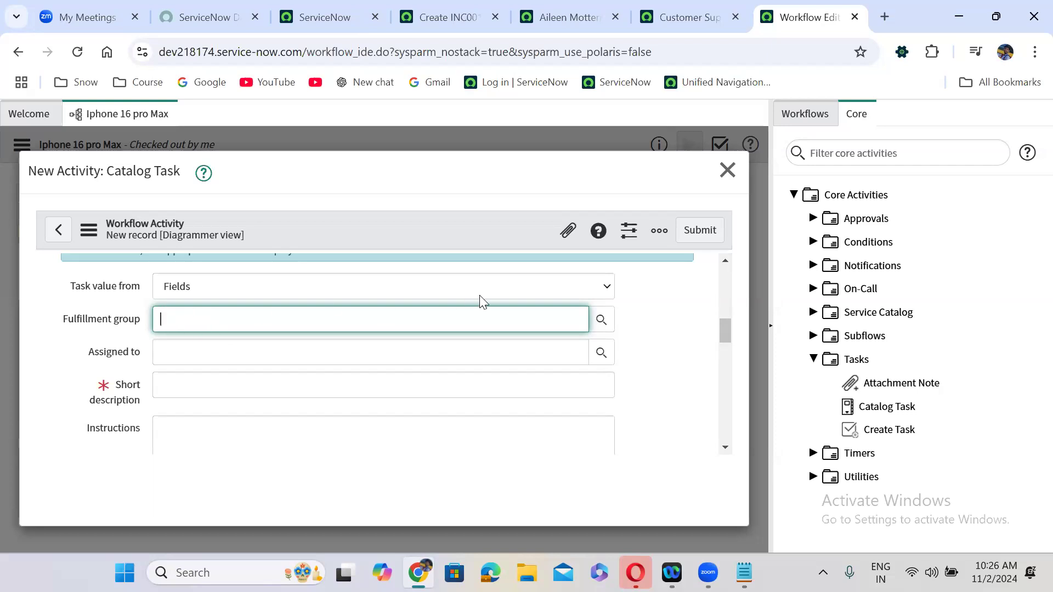
click(598, 319)
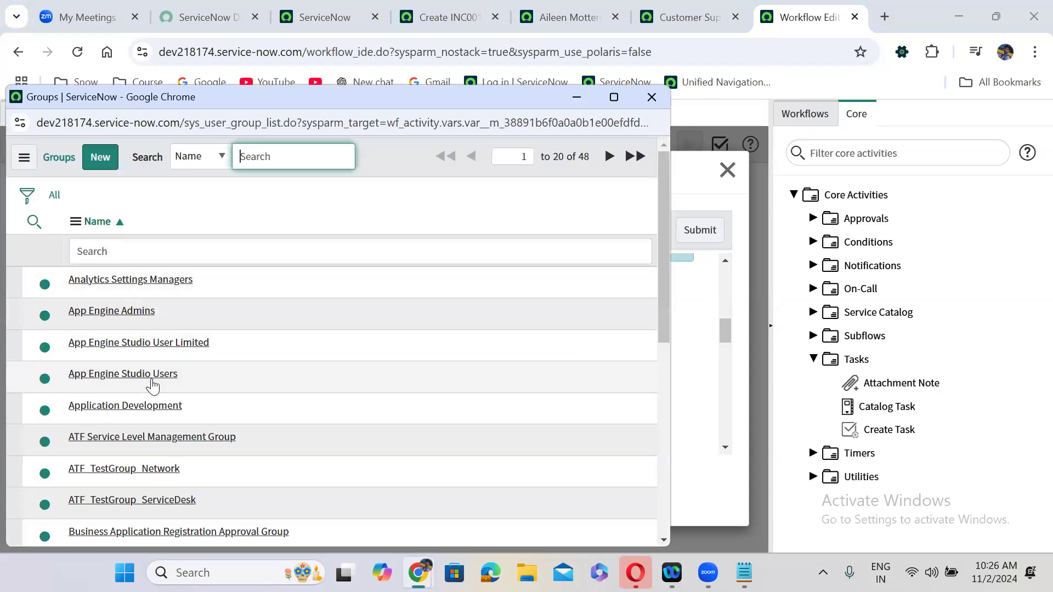
click(116, 406)
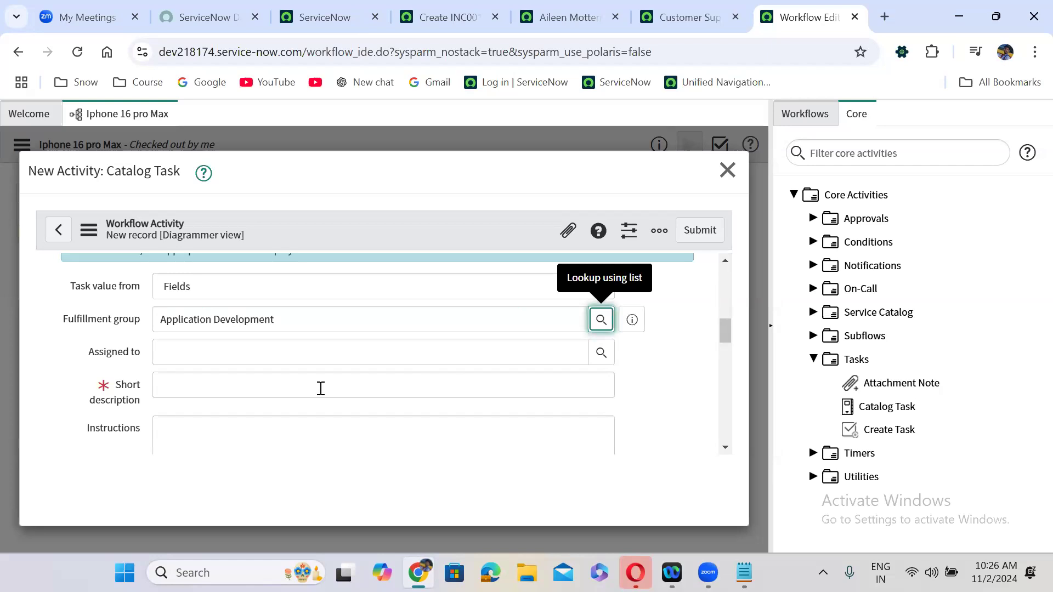
- Write the short description 'Please provide the mobile', copy sc_task, and return to the main ServiceNow tab
click(321, 388)
text(Please pr)
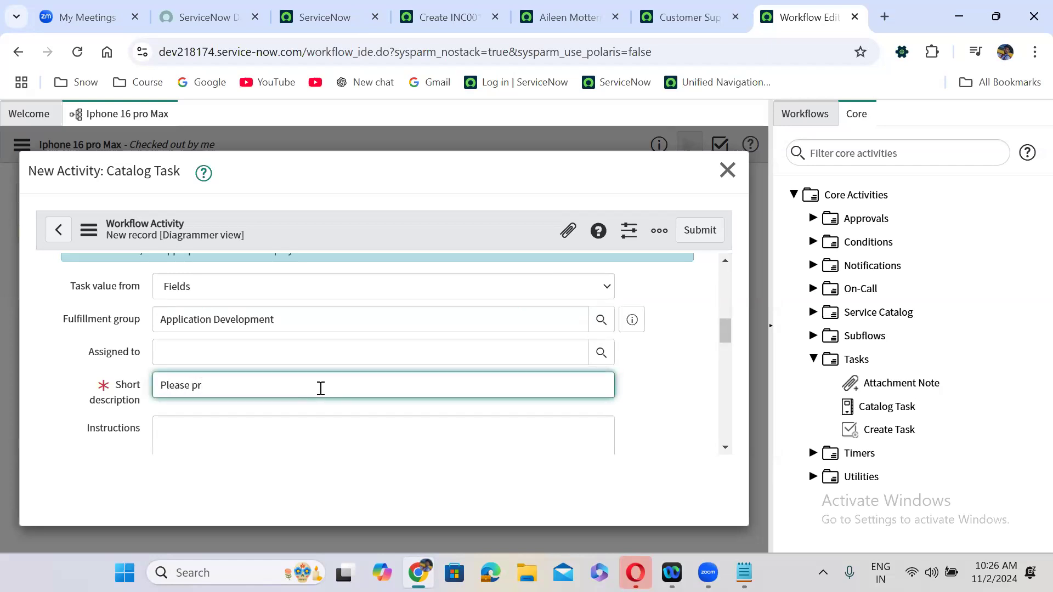
text(vo)
key(BackSpace)
text(vide the mobile)
drag(726, 335, 726, 352)
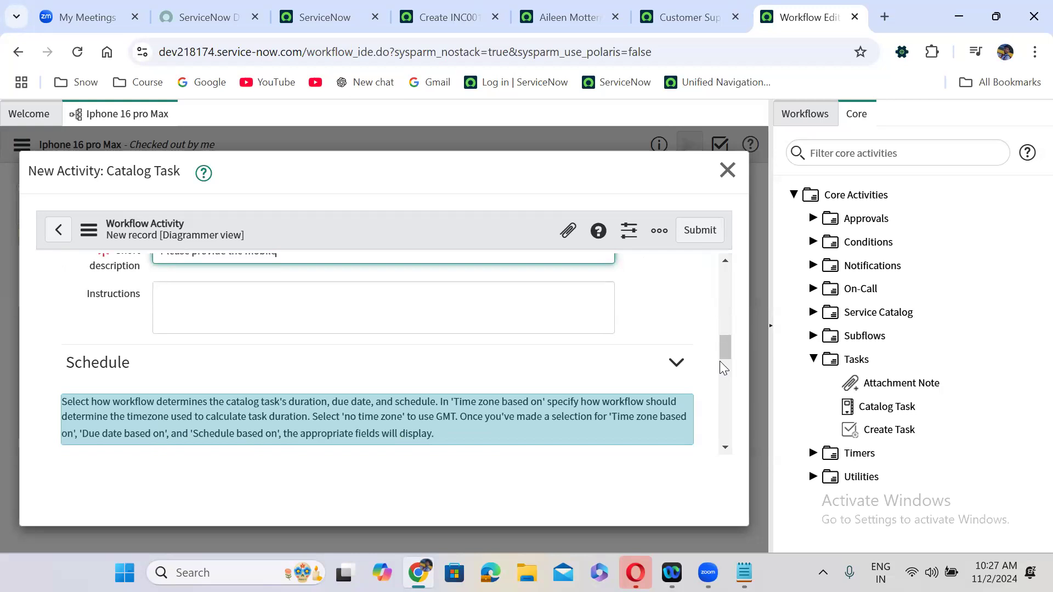
drag(721, 352, 719, 297)
double_click(176, 395)
key(ctrl+c)
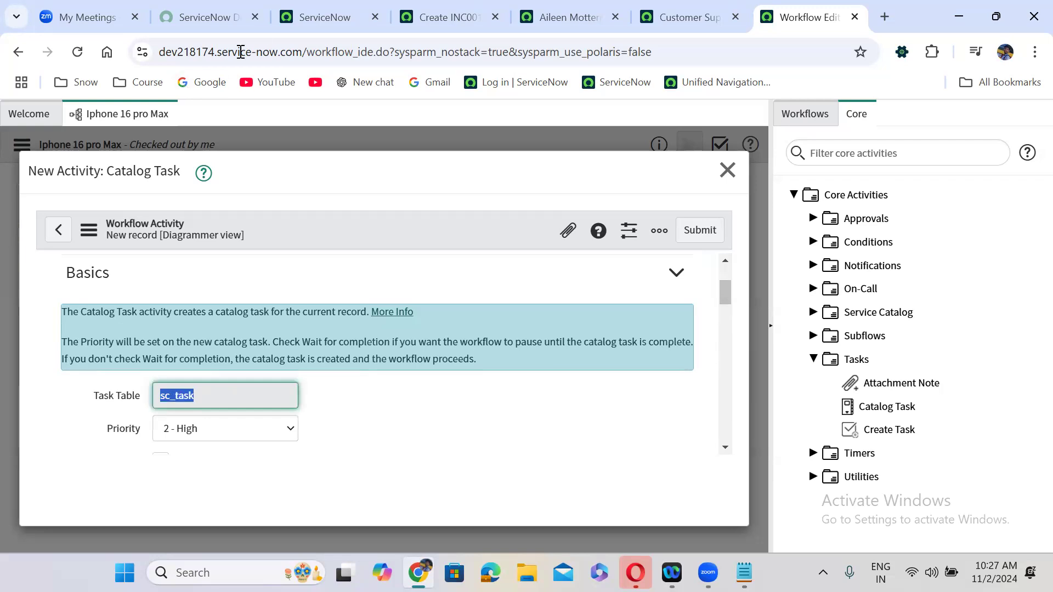
click(283, 10)
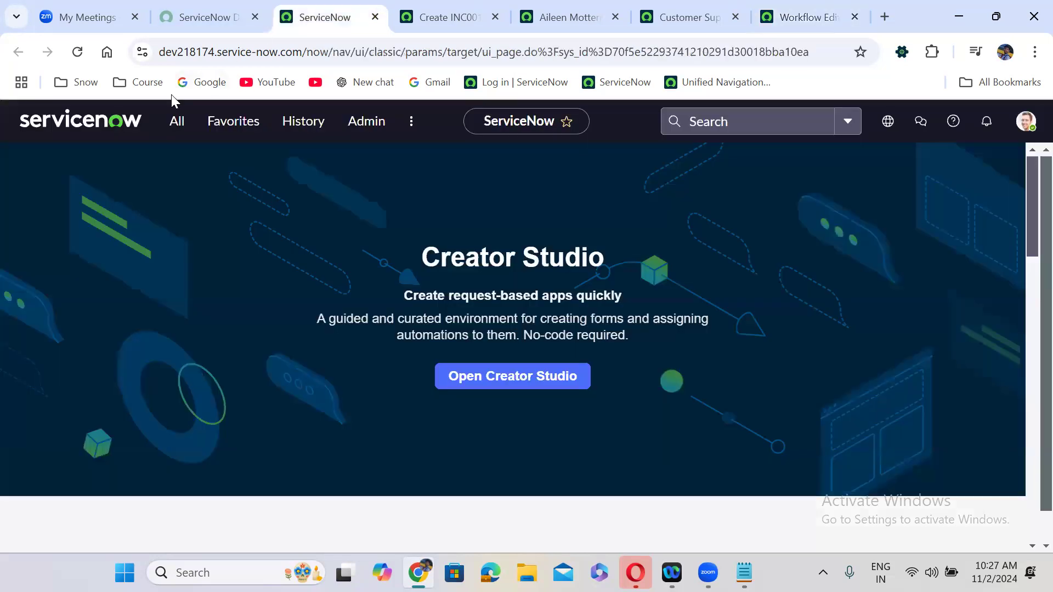
click(172, 130)
key(ctrl+v)
text(.LIST)
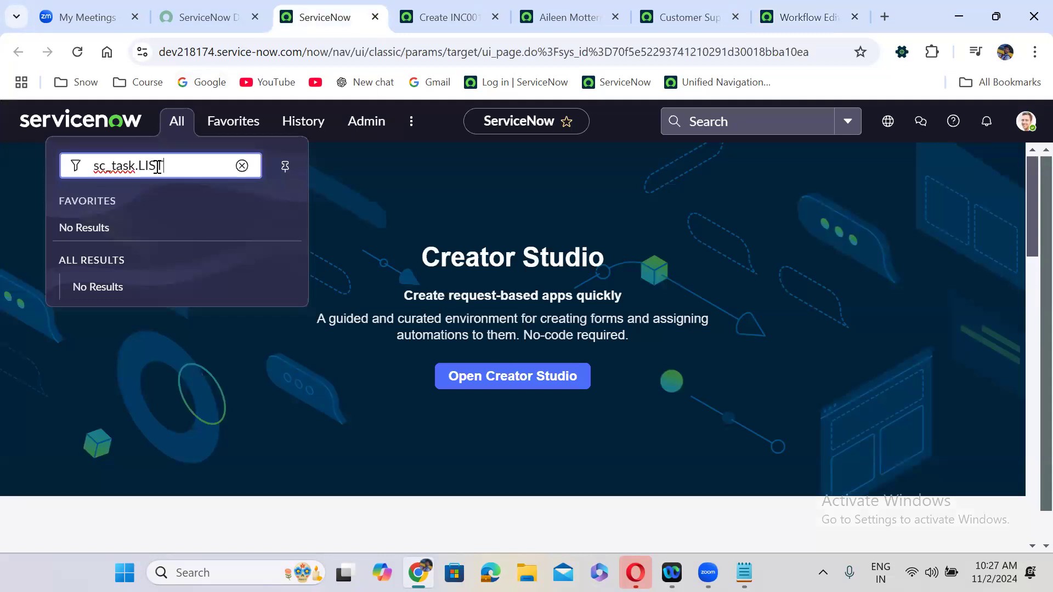
key(Return)
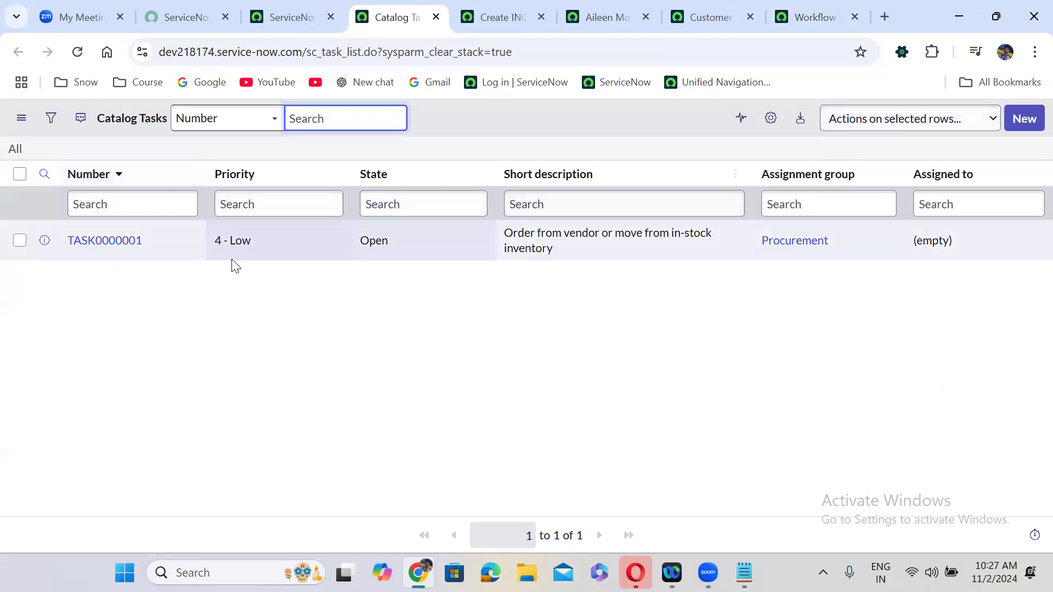
click(112, 240)
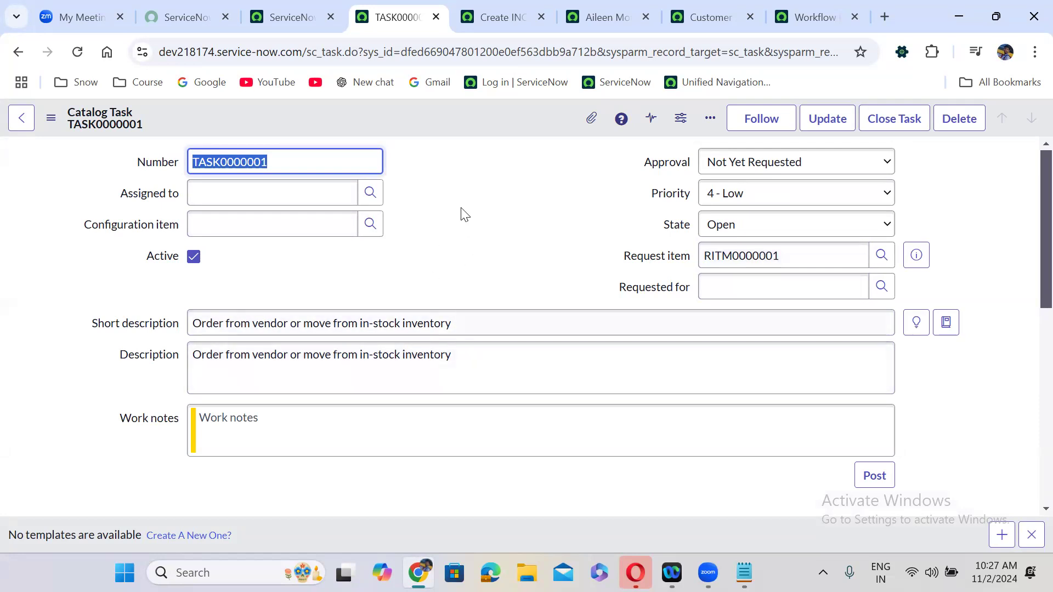
click(450, 233)
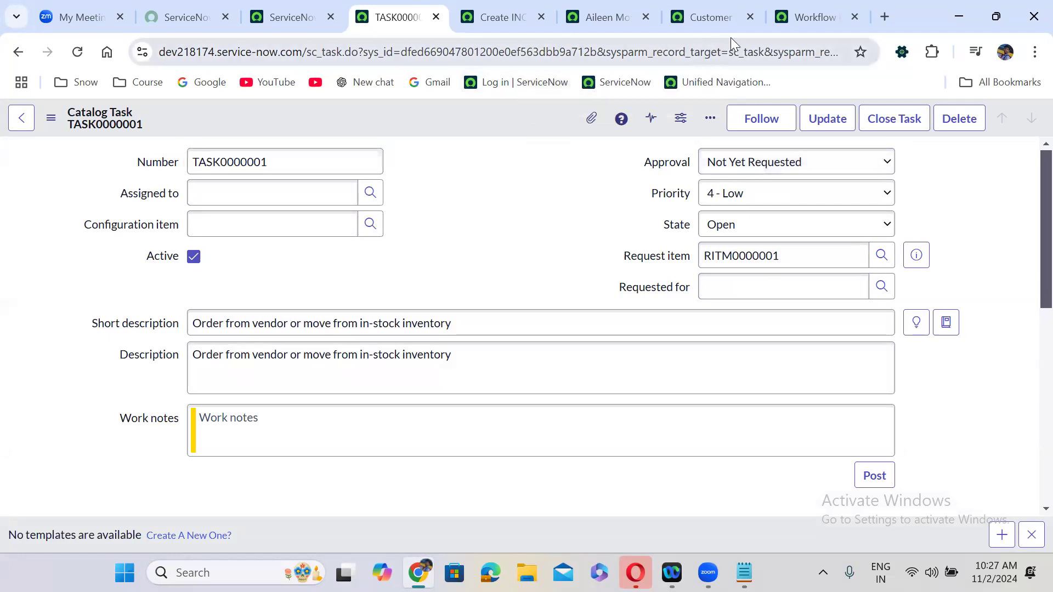
click(807, 16)
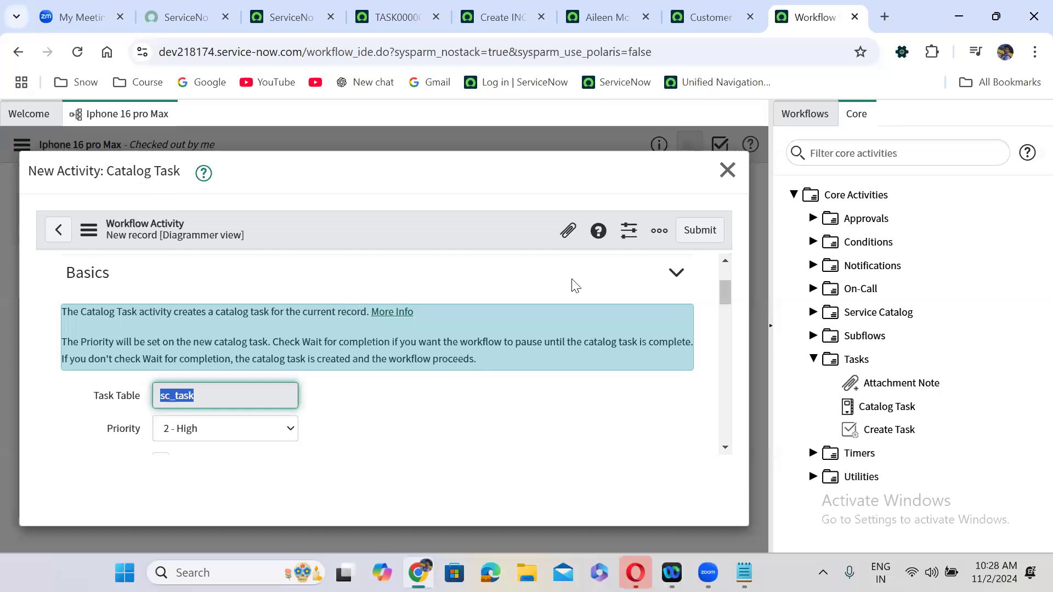
- Select the sc_task table value and enable the Advanced script option for the Catalog Task
drag(727, 273, 744, 297)
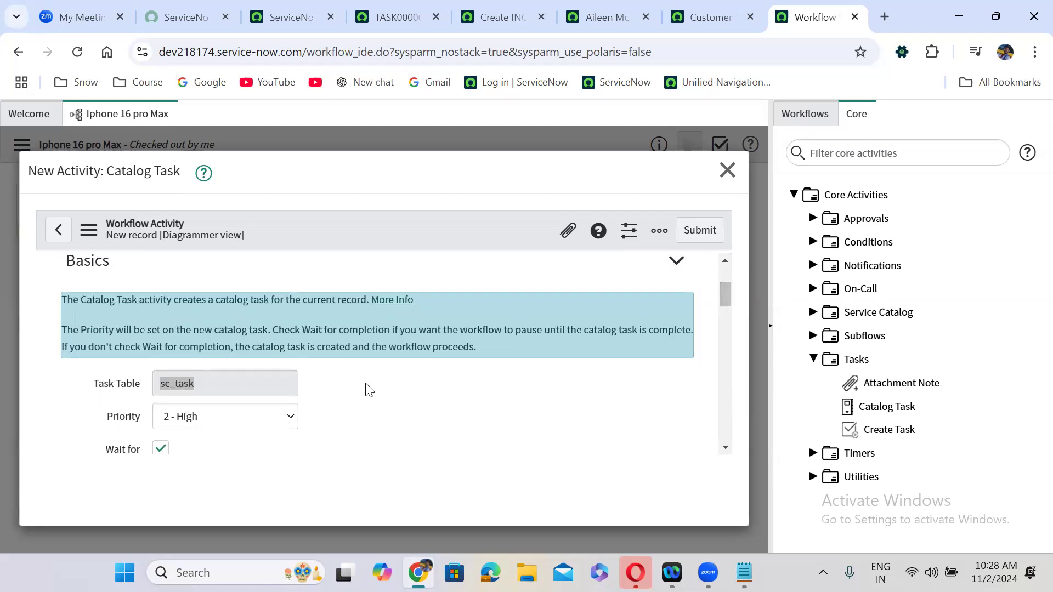
click(364, 388)
double_click(183, 386)
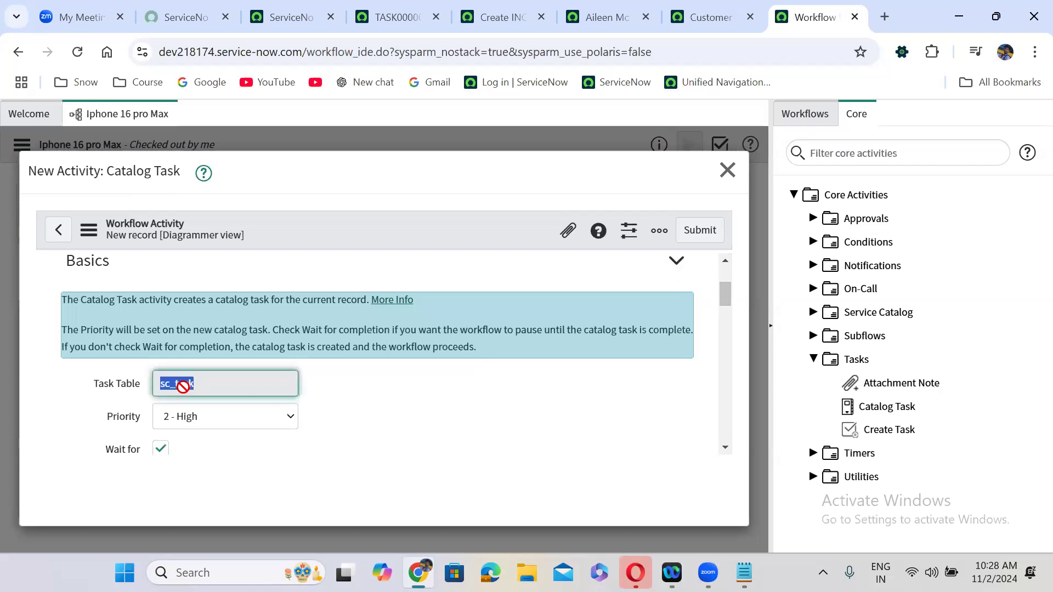
drag(723, 316, 723, 391)
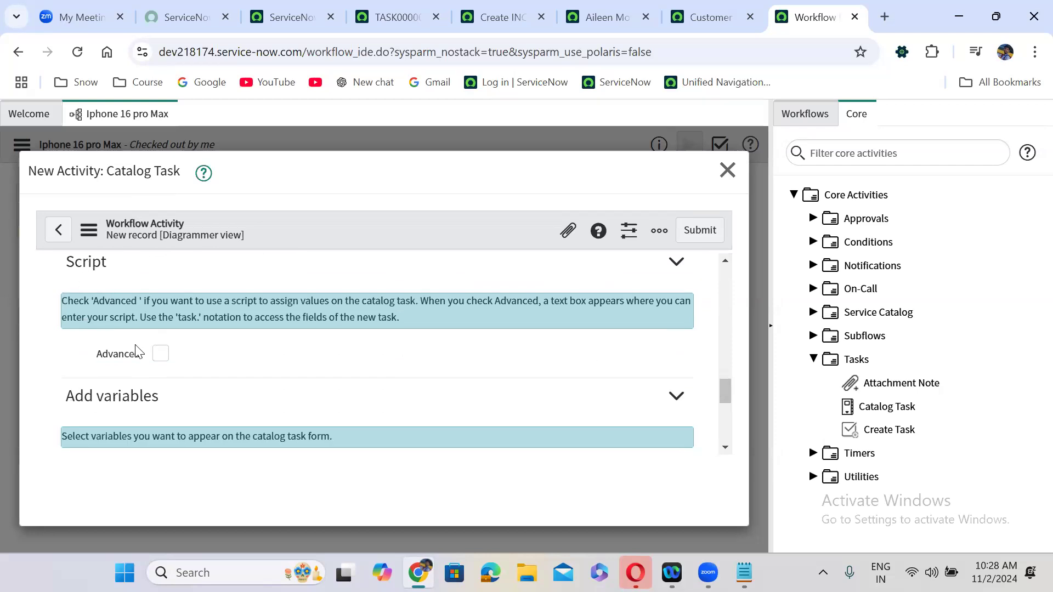
click(158, 357)
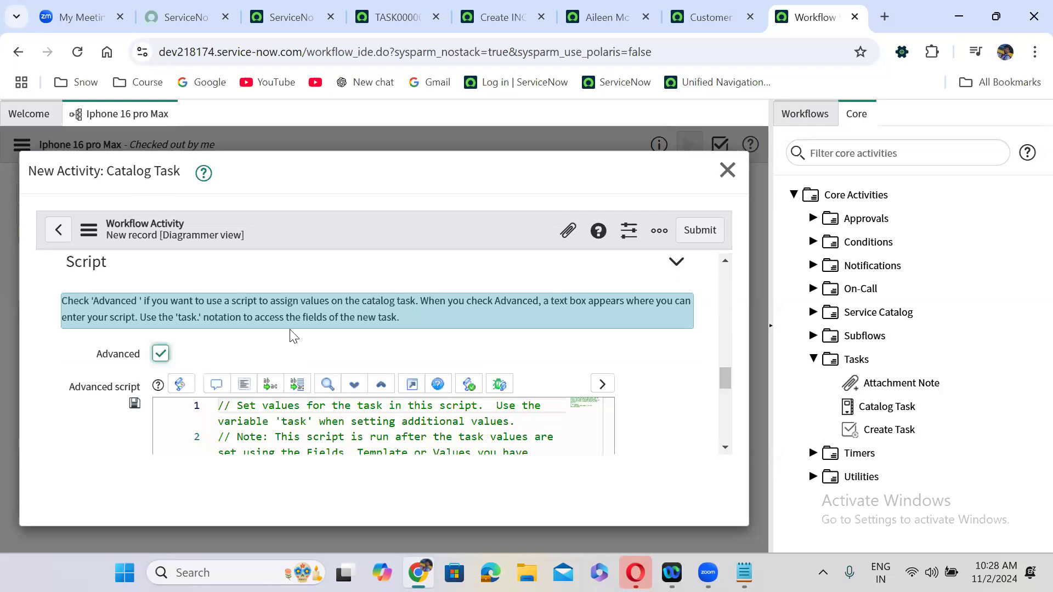
drag(722, 377, 721, 397)
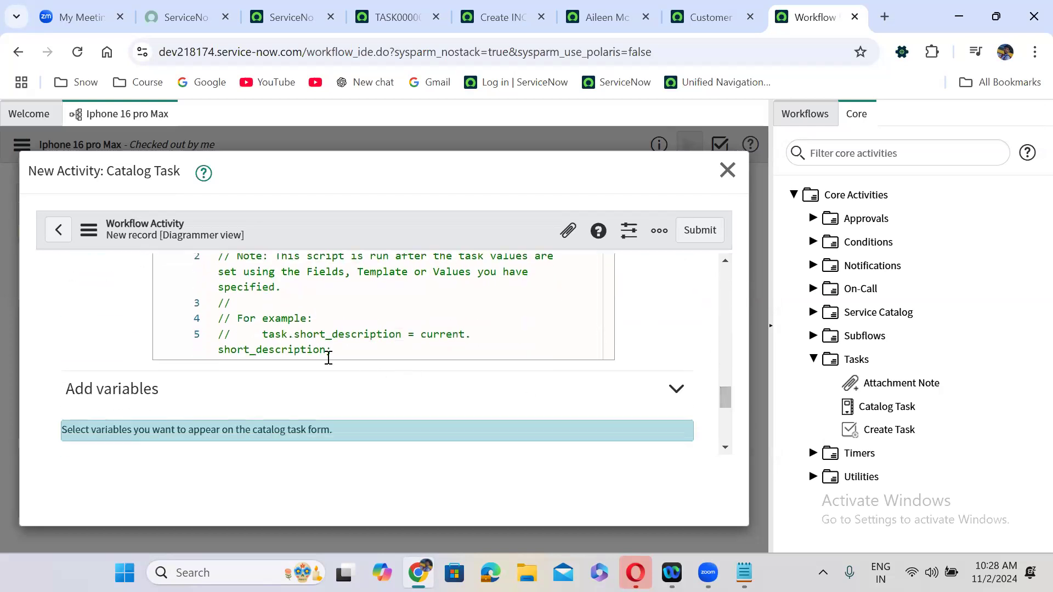
- Uncomment script line 5 and set the task short description to 'Please provide Iphone'
click(232, 334)
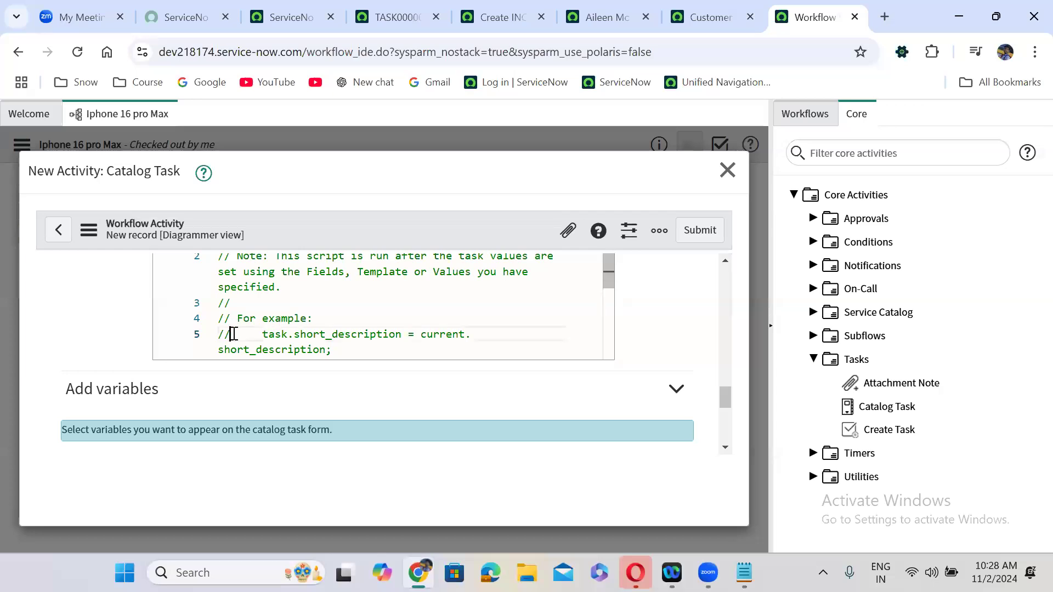
key(BackSpace)
key(BackSpace)
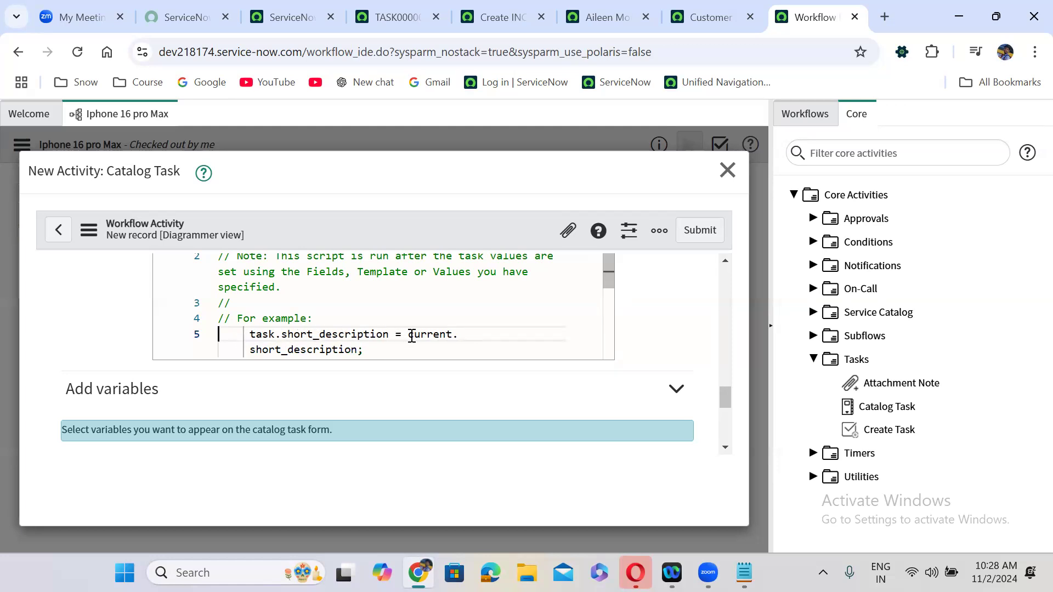
drag(410, 337, 357, 350)
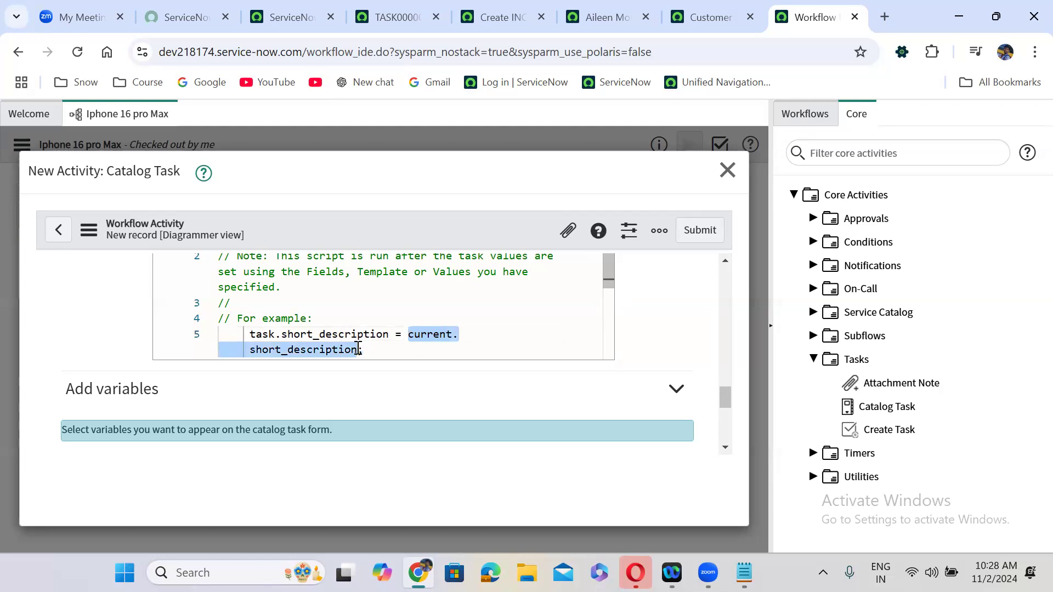
key(BackSpace)
text('Ple)
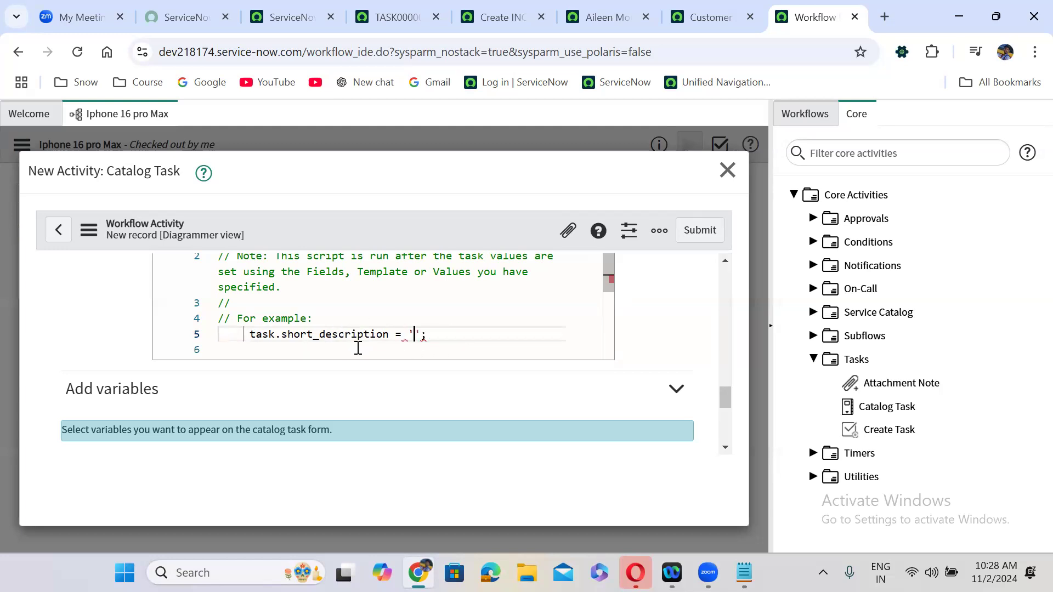
text(ase )
text(pr)
text(ovide I)
text(phone)
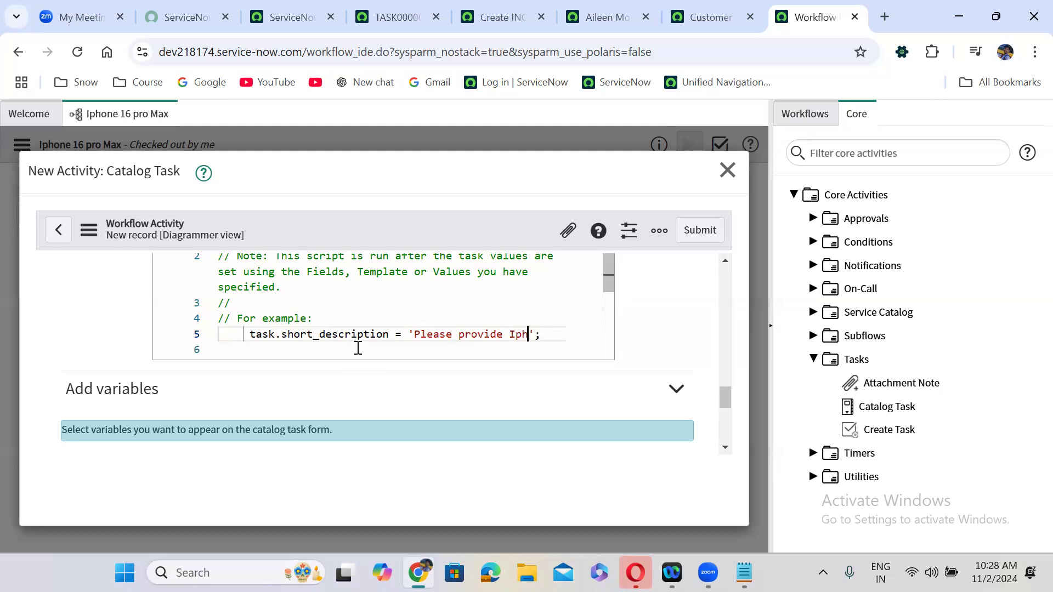
drag(720, 403, 728, 332)
scroll(728, 332, down, 1)
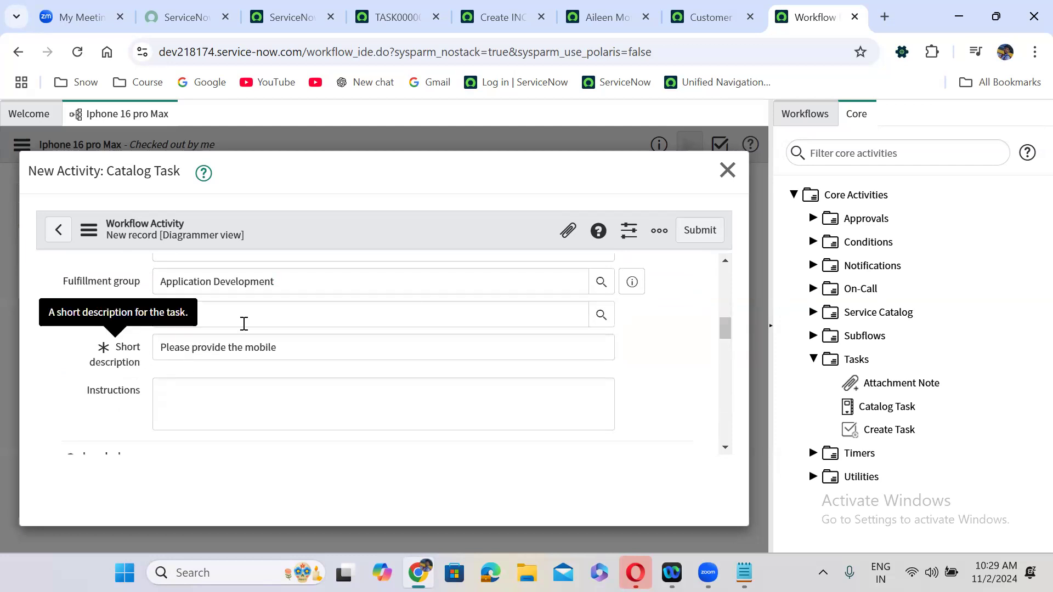
drag(724, 324, 727, 395)
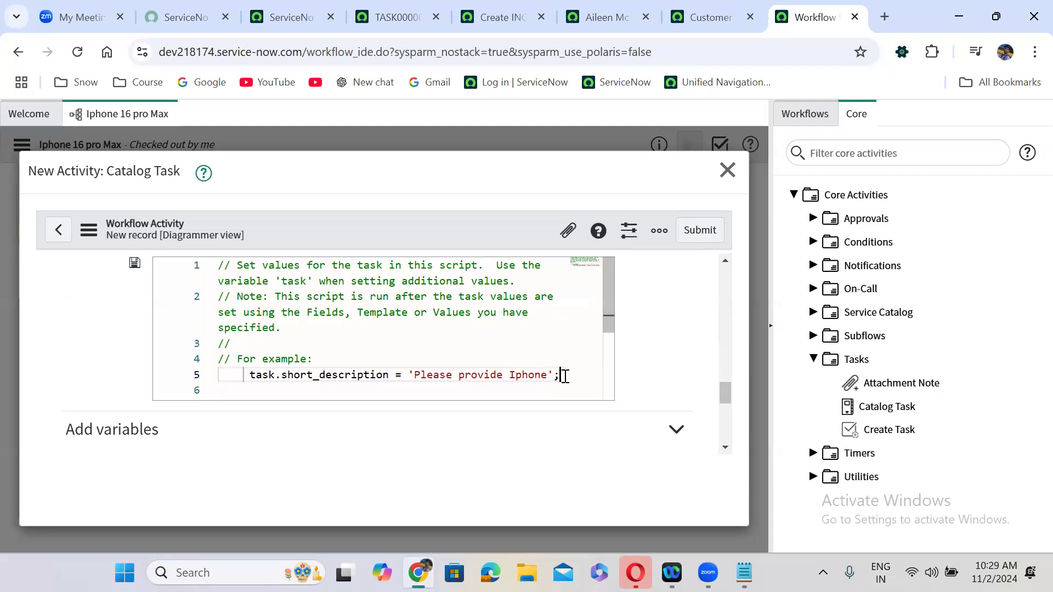
- Add line 6 setting task.description = 'Please send the mobile!!' and begin line 7 with task.cmdb_ci =
key(Return)
text(tas)
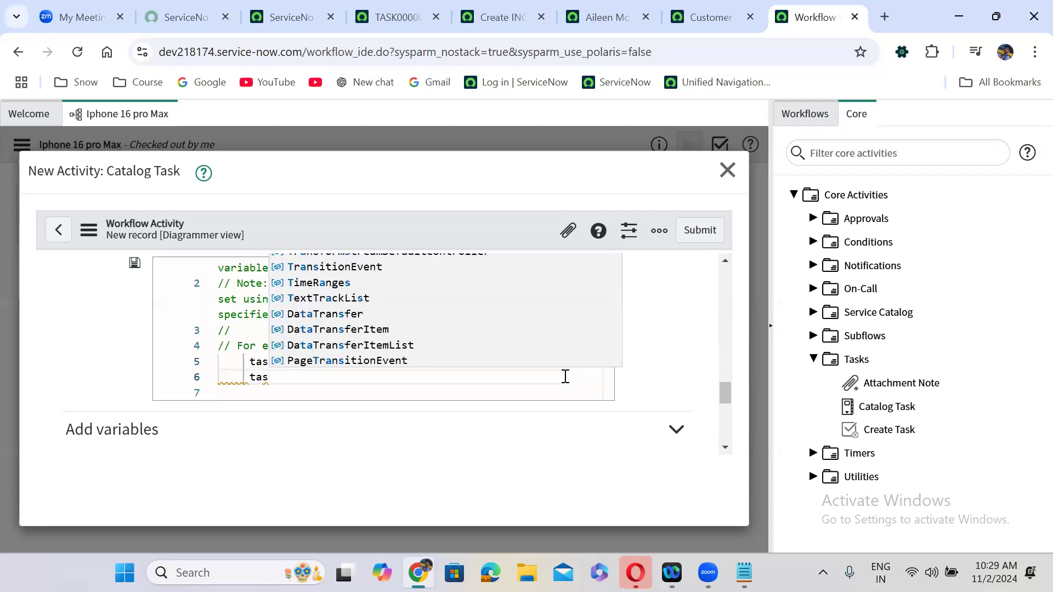
text(k.descr)
text(iption )
text(= '')
text(Please )
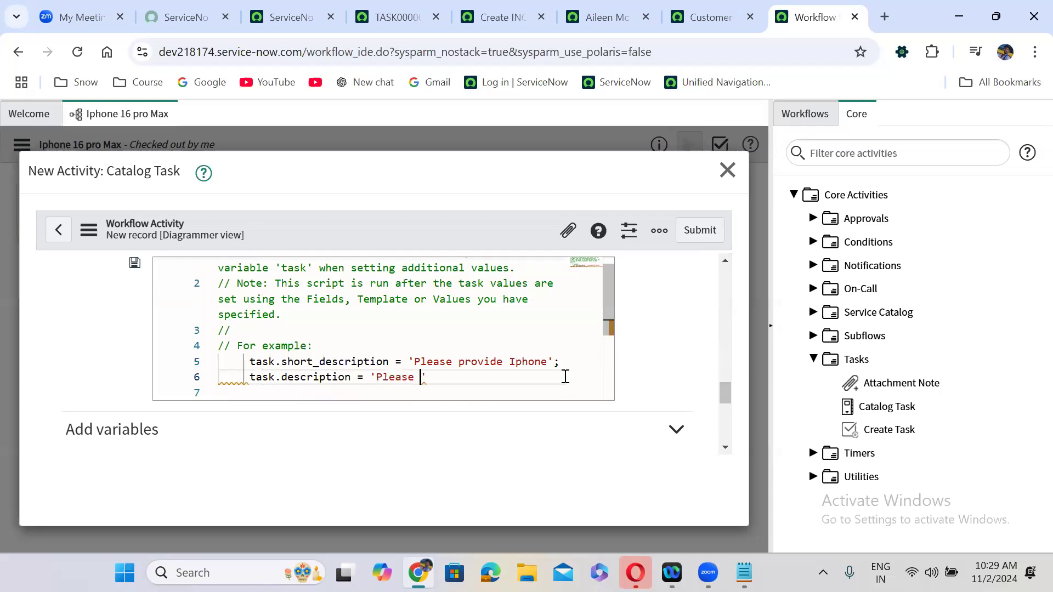
text(send the mobile)
text(!!)
key(Right)
key(Return)
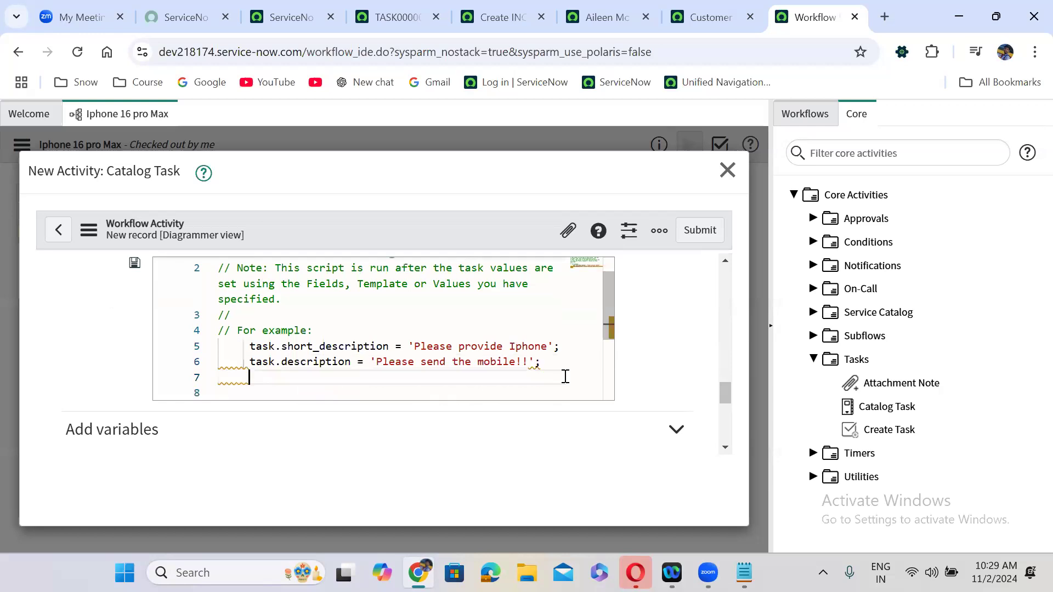
text(tas)
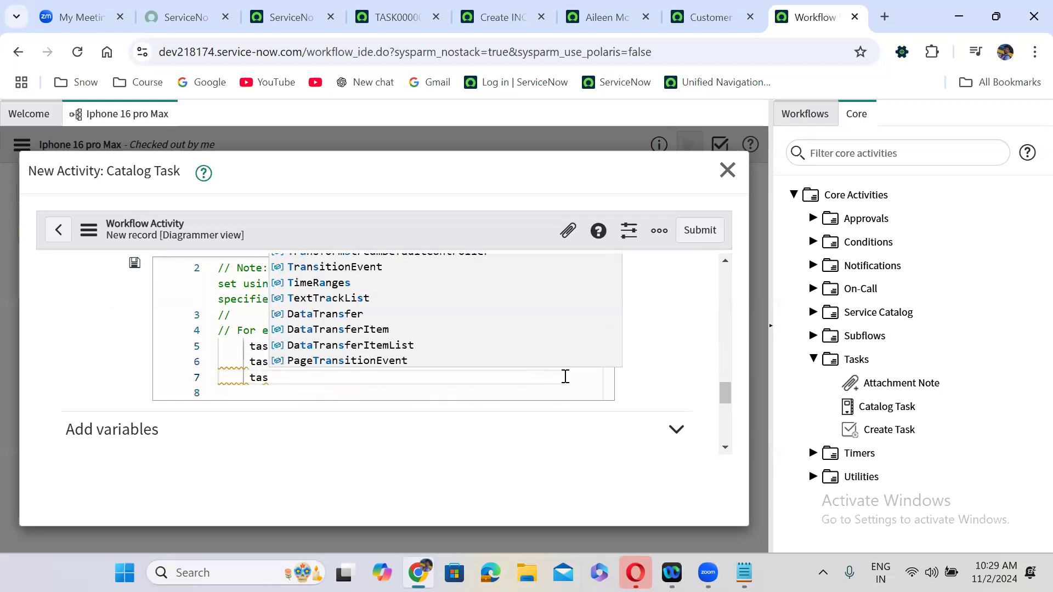
text(k.cmdb_ci =)
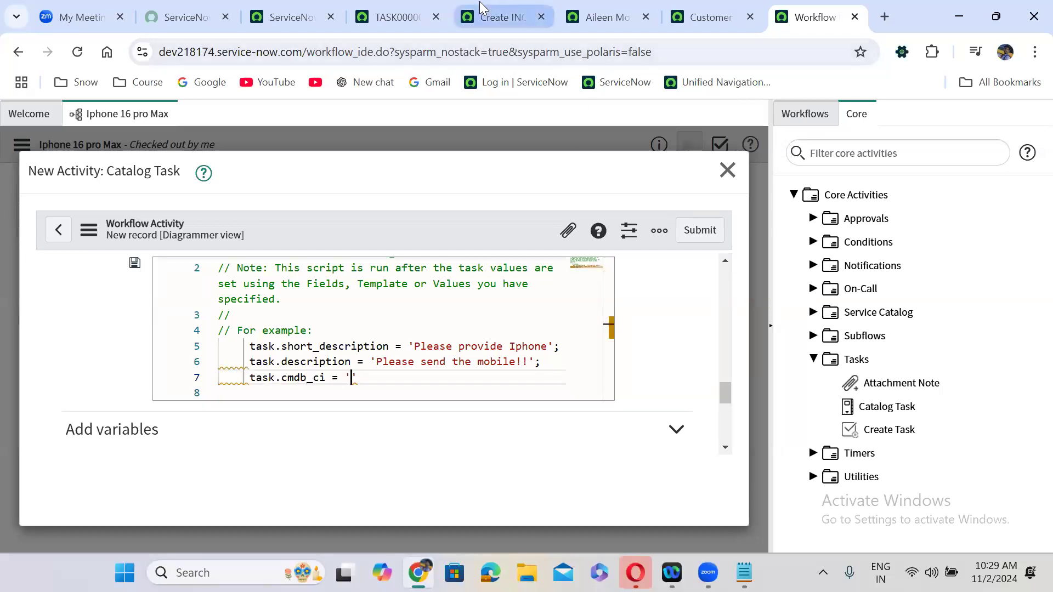
- On the incident form, choose iPhoto Express as the Configuration item
click(496, 17)
click(238, 346)
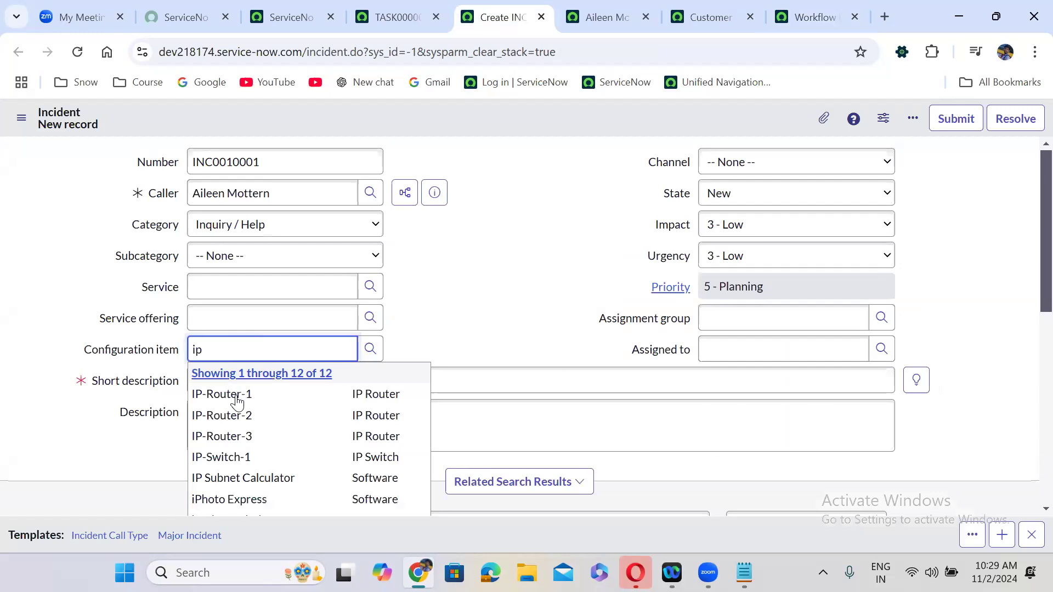
click(251, 499)
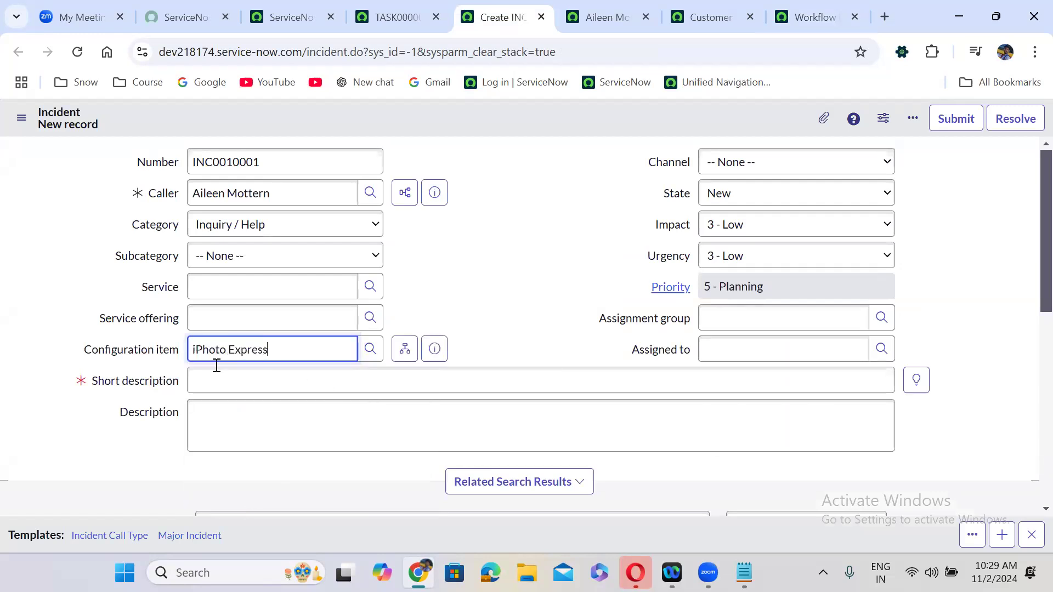
- Copy the iPhoto Express sys_id from the field's technical details and return to the workflow editor
double_click(156, 364)
double_click(113, 360)
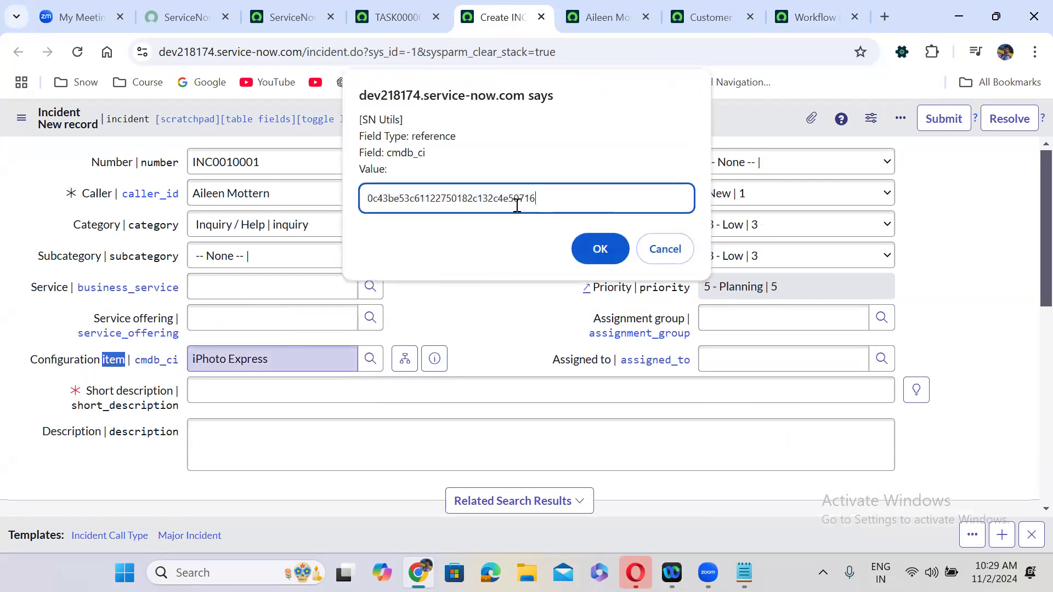
click(661, 248)
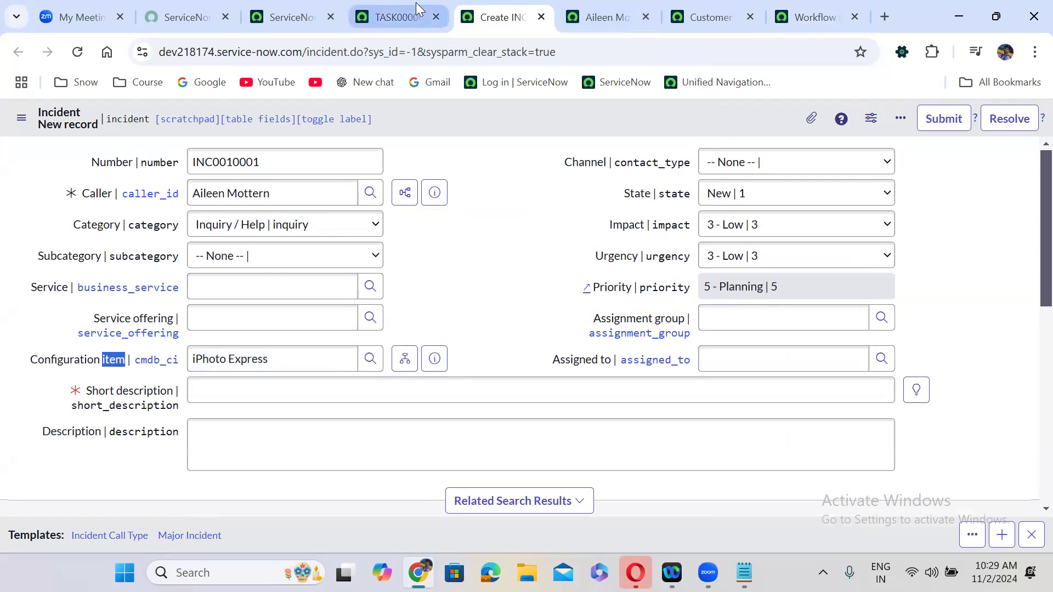
click(416, 6)
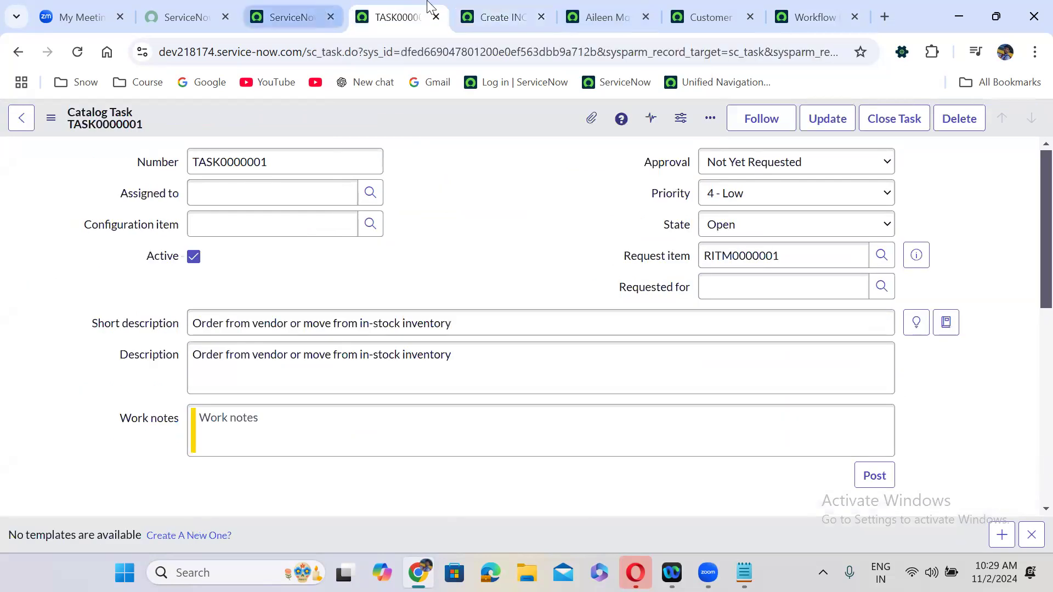
click(603, 16)
click(730, 11)
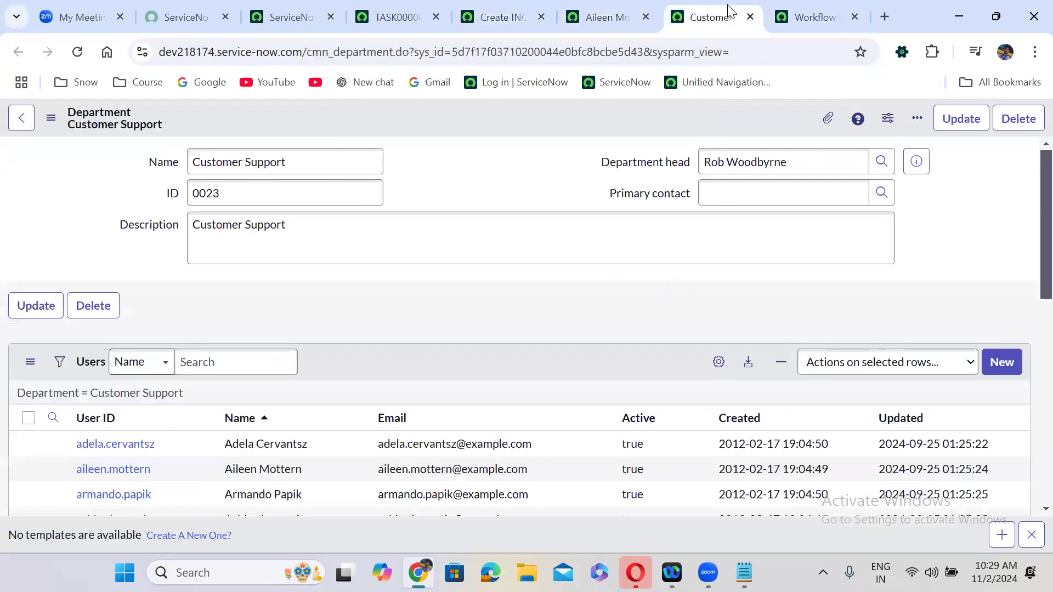
click(791, 11)
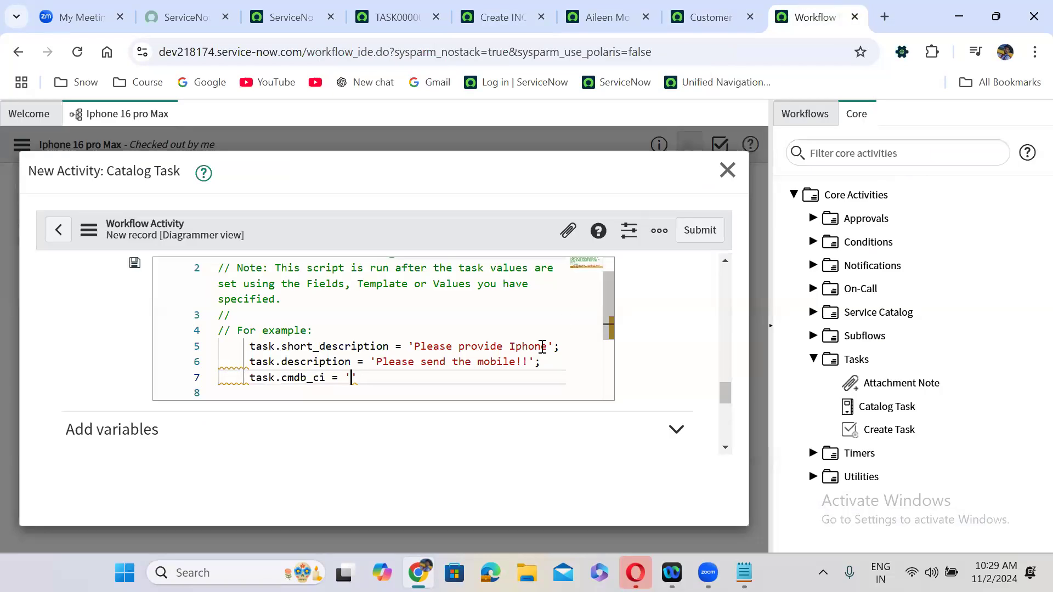
- Paste the sys_id into line 7, submit the Catalog Task, and connect Approved to it
key(ctrl+v)
text(;)
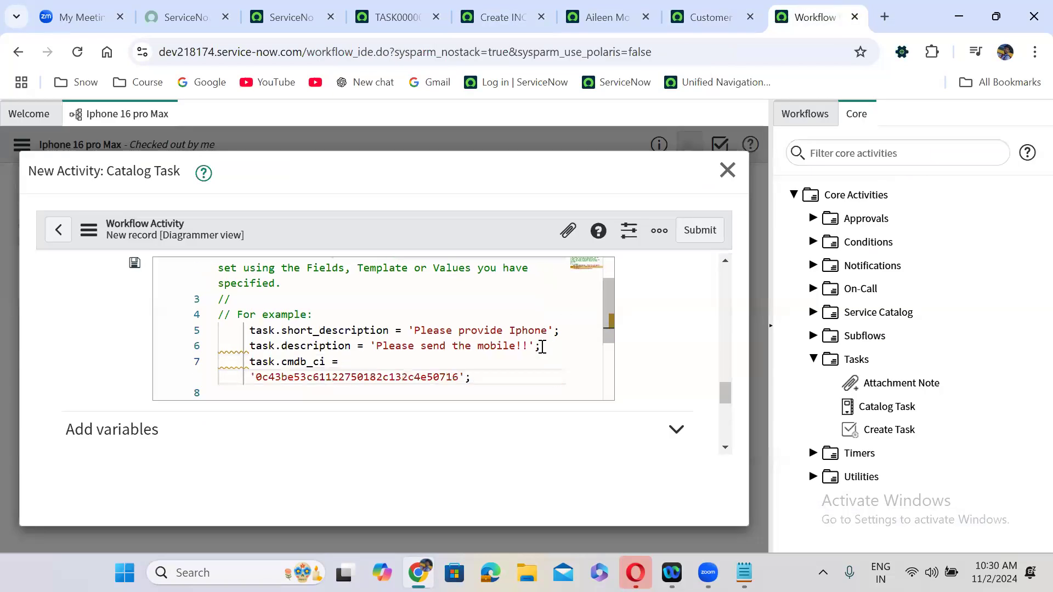
click(700, 230)
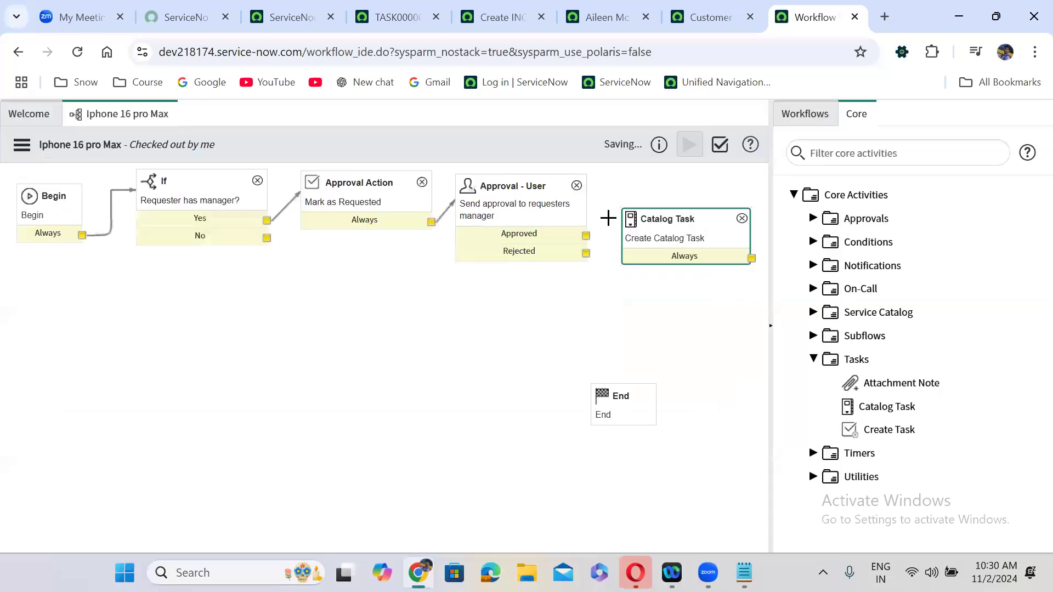
drag(586, 241, 683, 197)
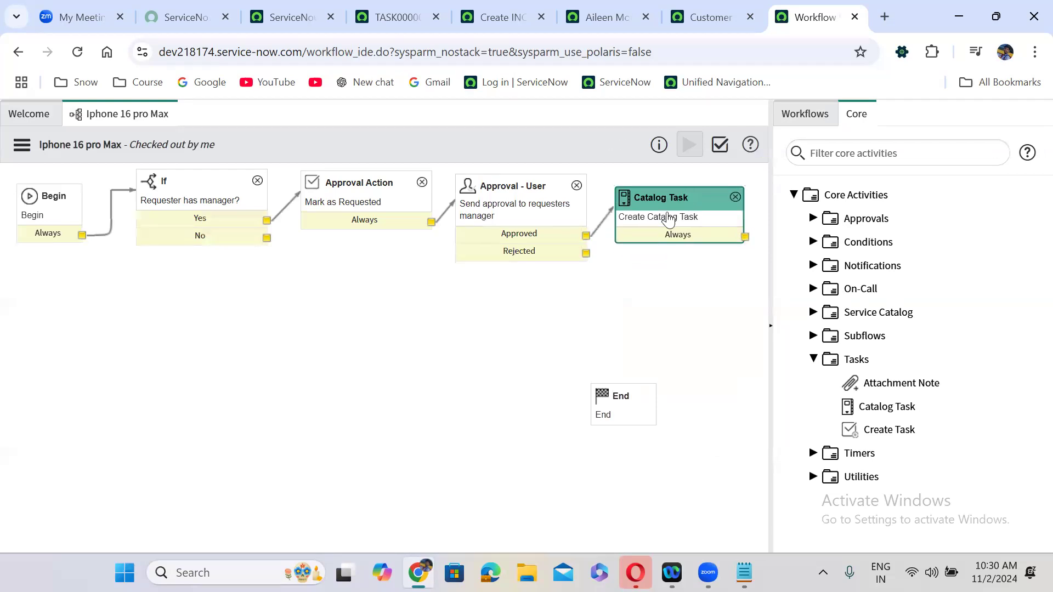
drag(630, 394, 643, 479)
- Drag a Notification activity from the Core panel's Notifications group onto the canvas
click(812, 360)
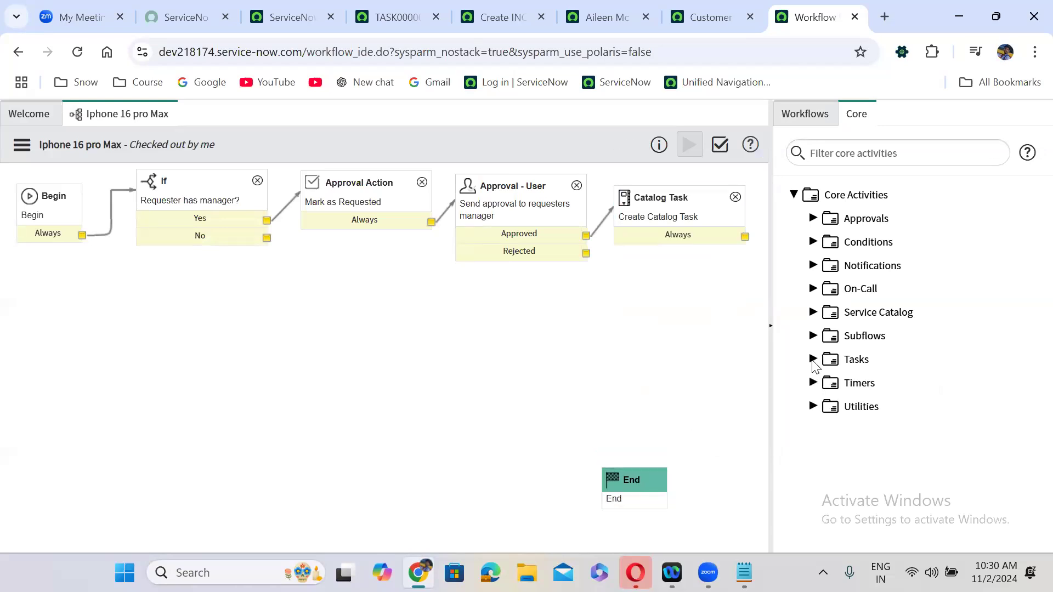
click(813, 265)
drag(891, 311, 692, 298)
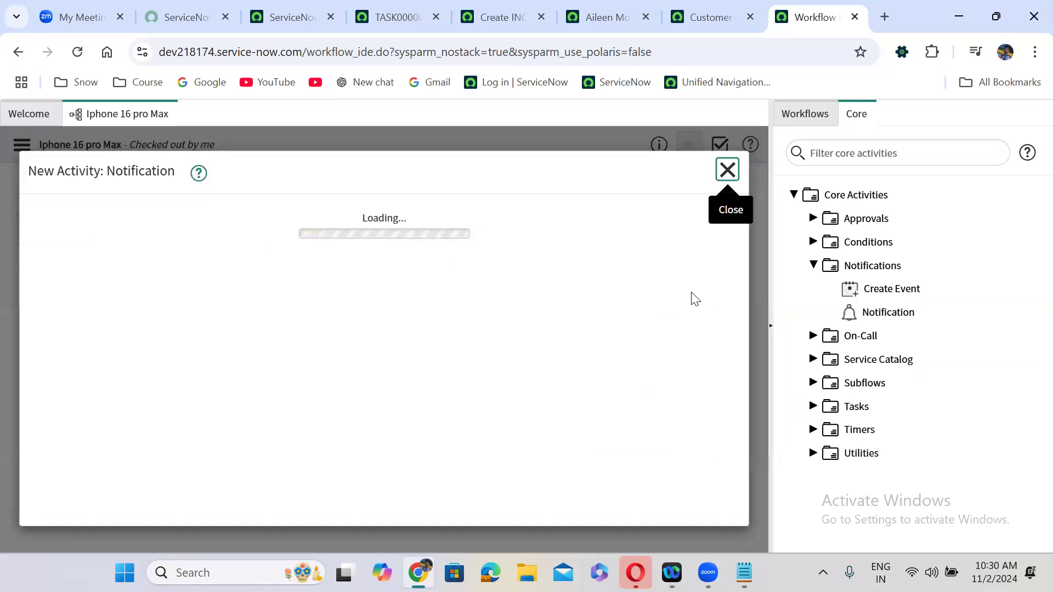
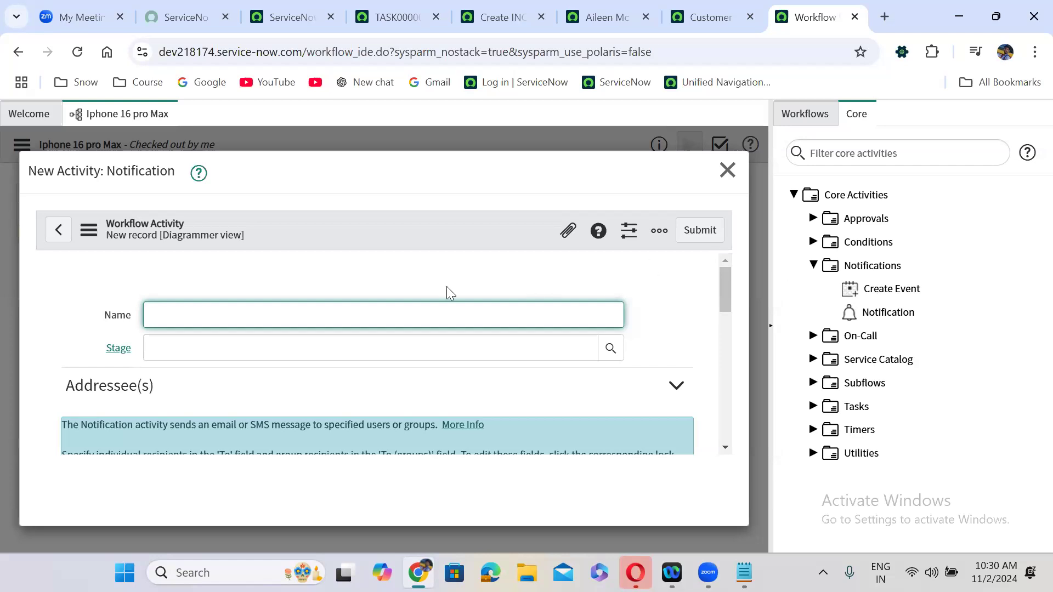
- Name the new Notification activity 'Requested Item is closed' and scroll down to the recipient fields
click(199, 320)
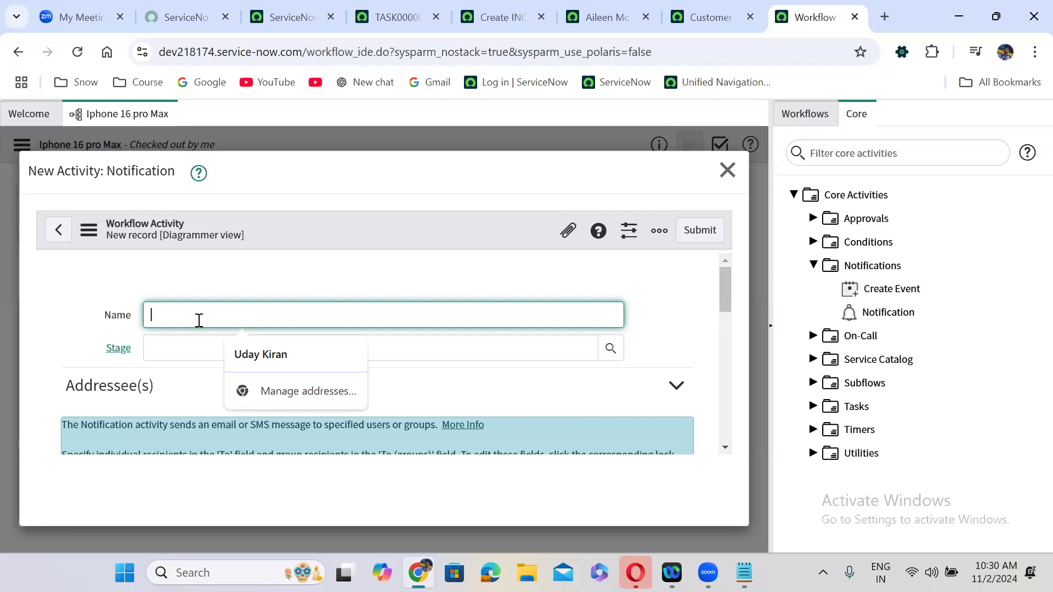
text(Req)
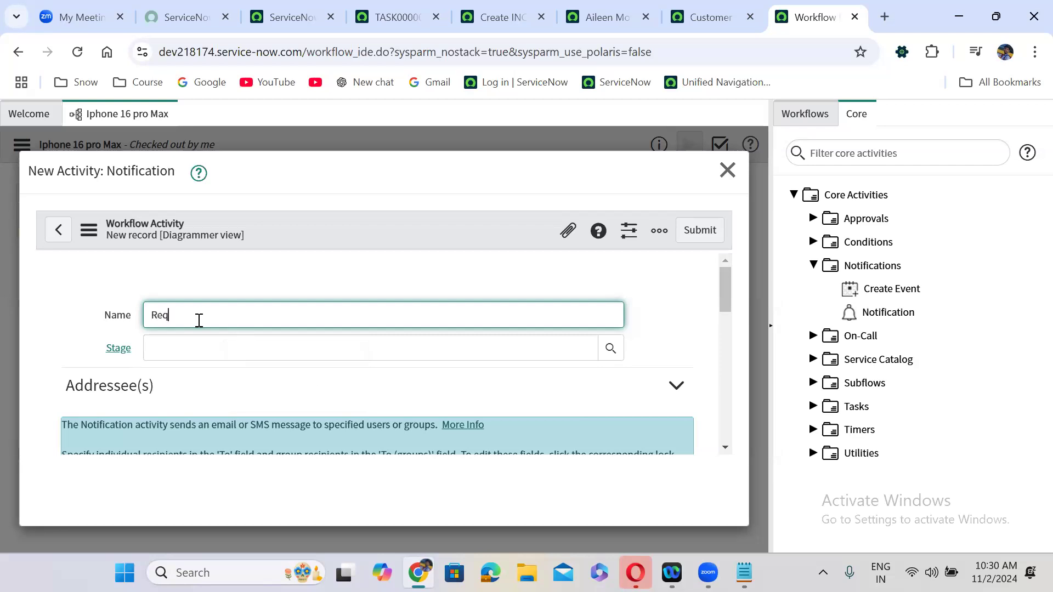
text(uested Item is closed)
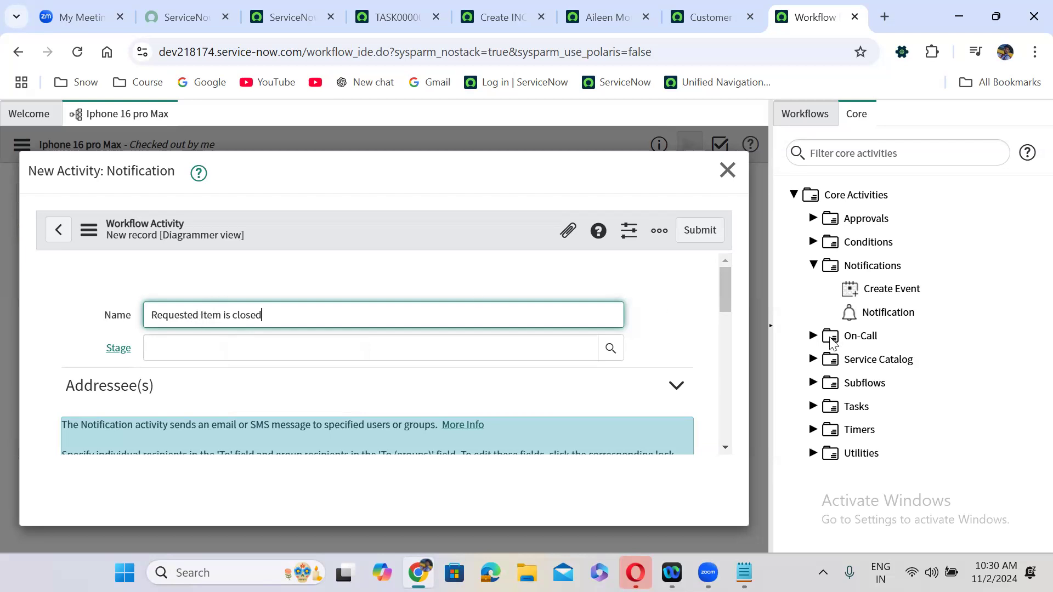
scroll(721, 281, down, 2)
scroll(734, 329, down, 3)
scroll(735, 310, up, 2)
scroll(741, 317, down, 2)
scroll(746, 343, down, 2)
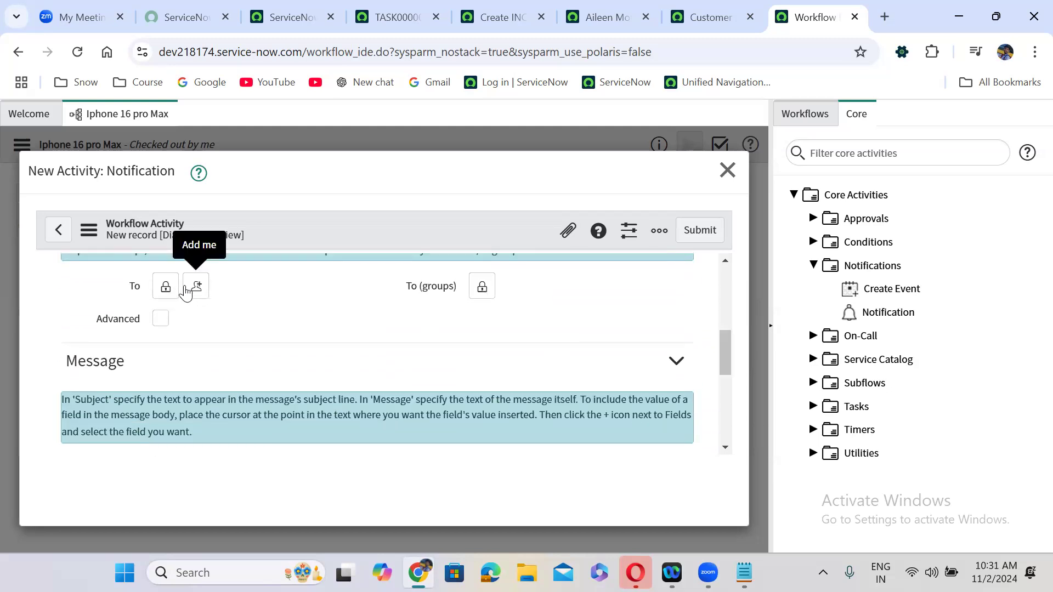
- Enable Advanced addressing and set the recipient script to answer = current.variables.requested_for;
click(160, 318)
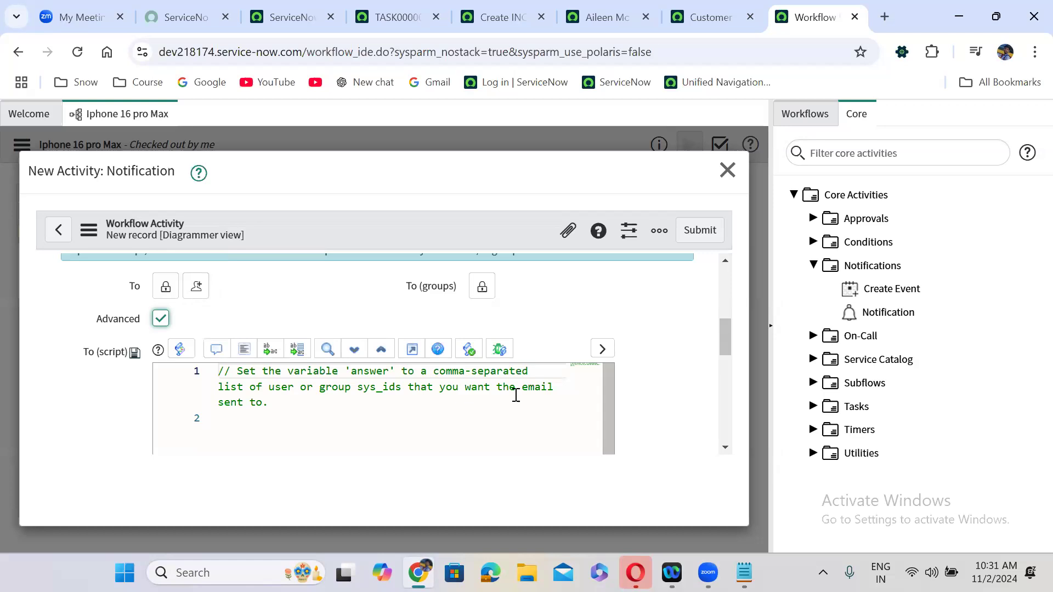
click(325, 405)
key(Return)
key(Return)
text(answer = cuy)
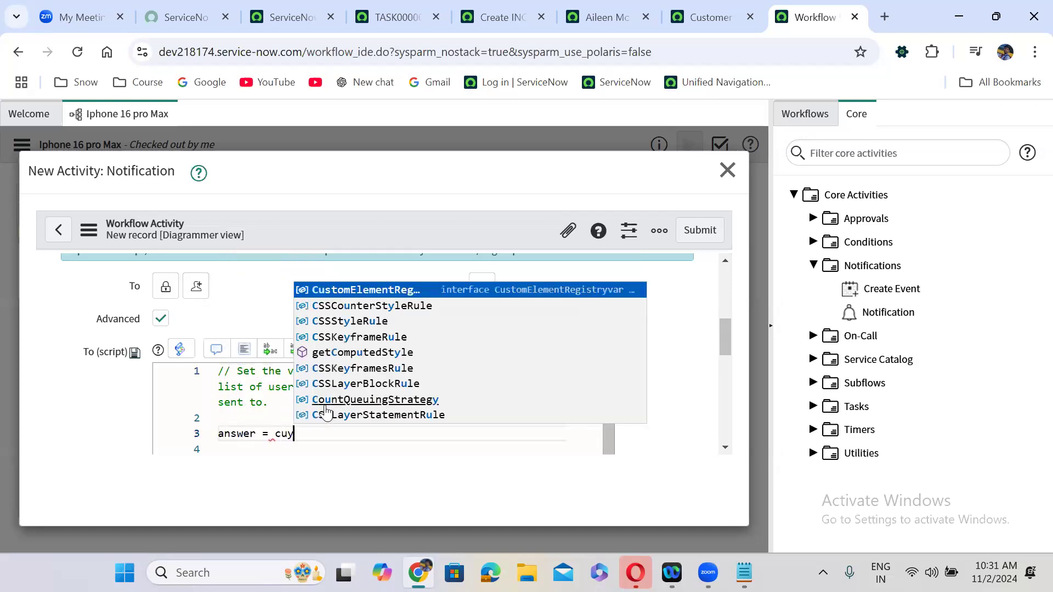
key(BackSpace)
text(rrent)
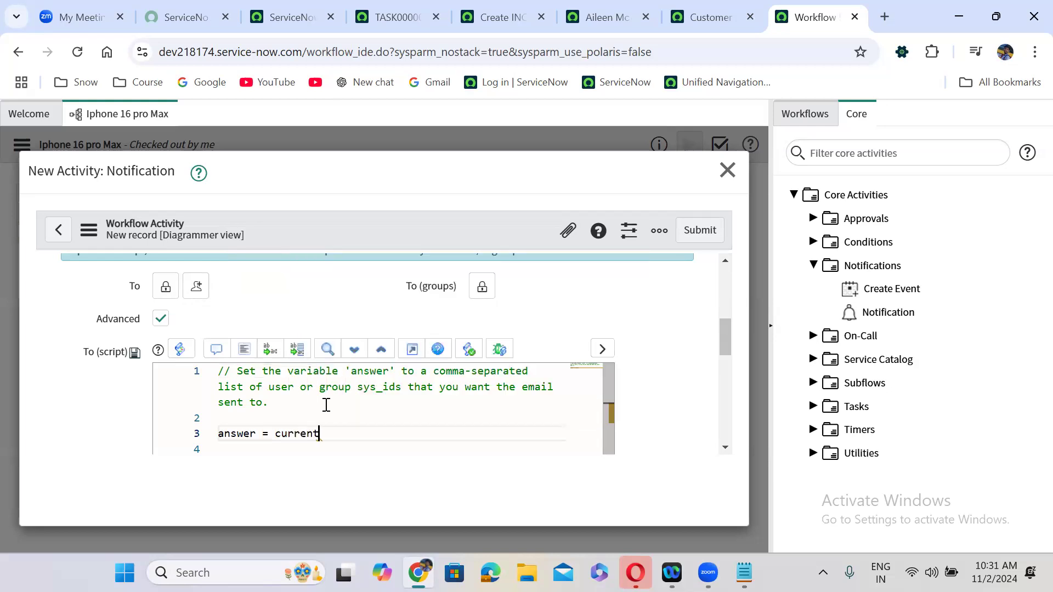
text(.variables.)
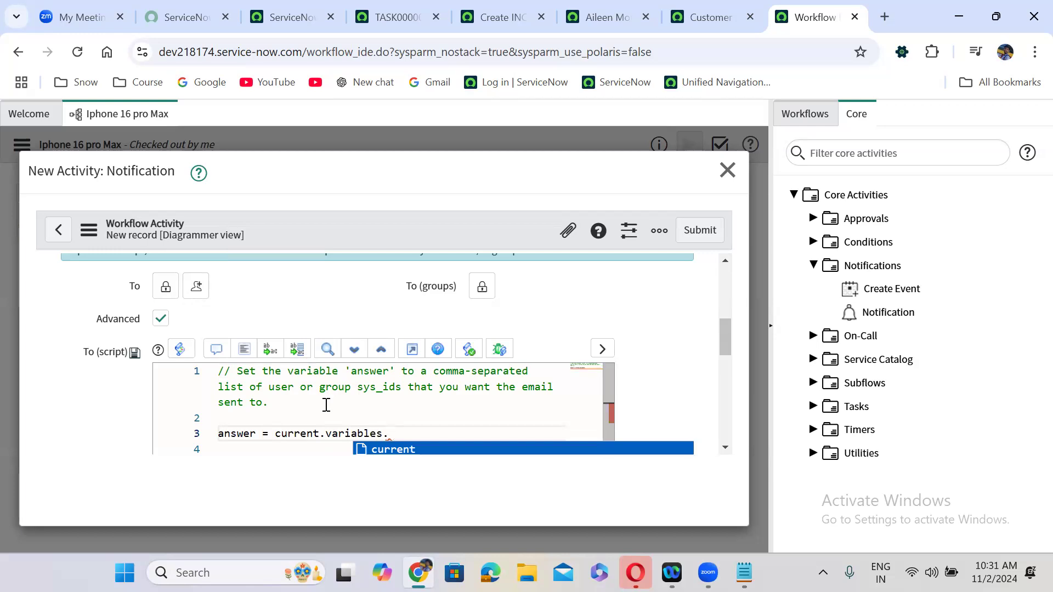
text(request)
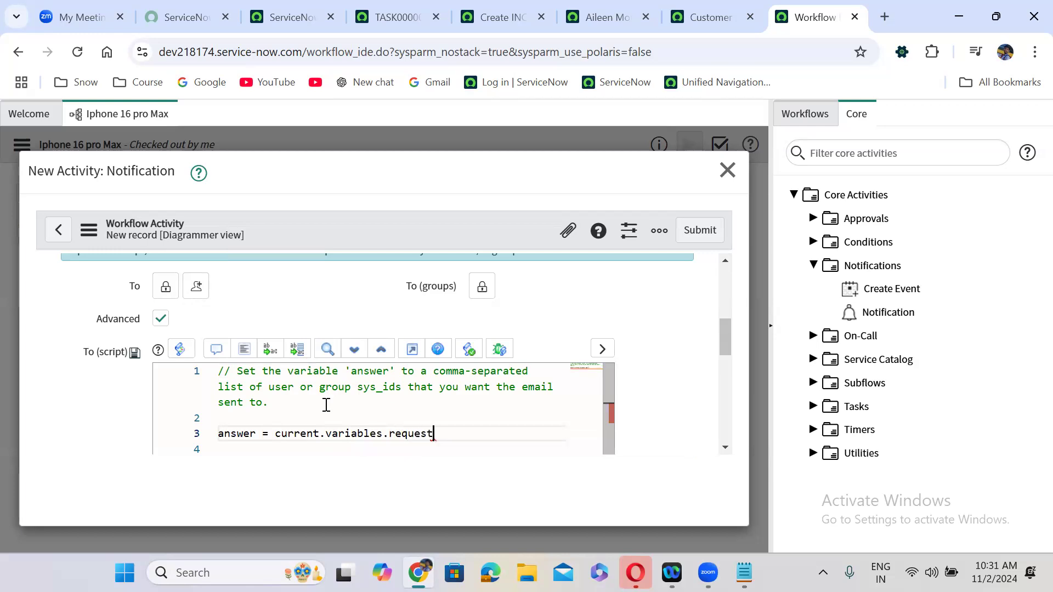
text(ed_for;)
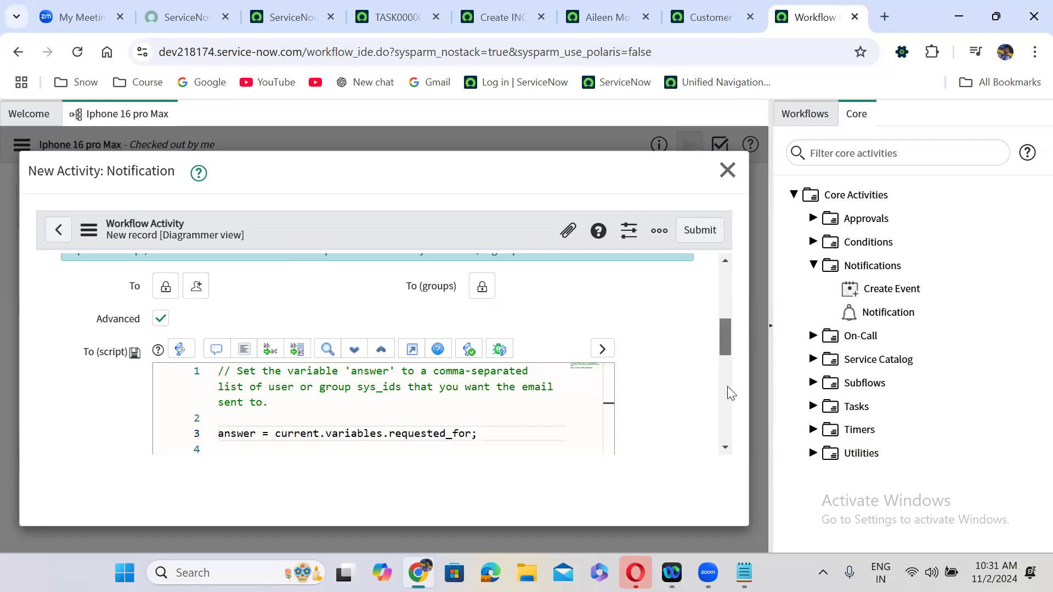
scroll(727, 386, down, 3)
scroll(254, 277, down, 2)
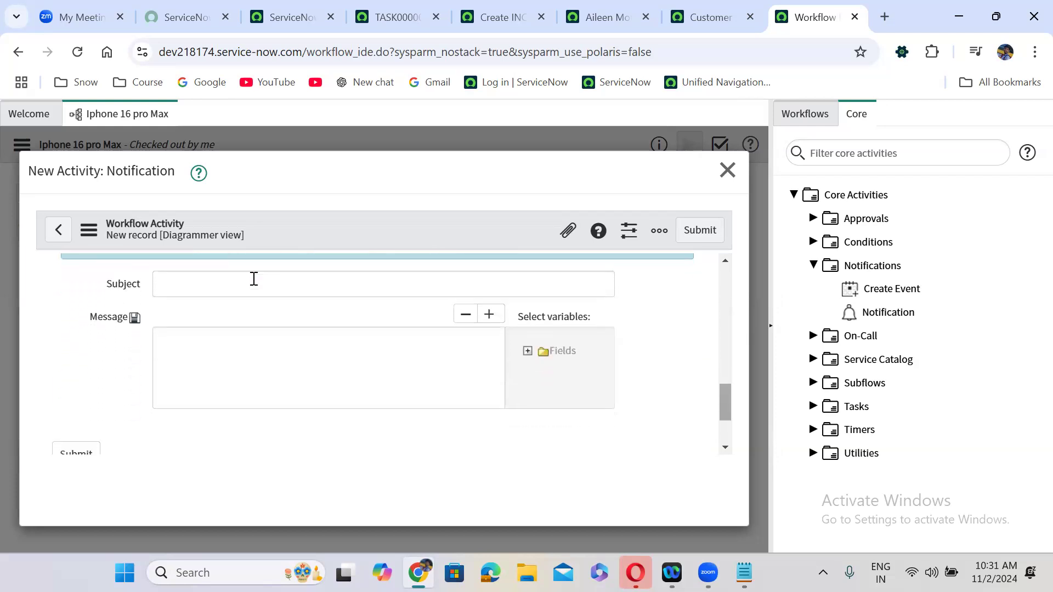
- Enter the subject 'Requested Item is closed Complete - ${number}' and select it for copying
click(253, 284)
text(Requested Item is)
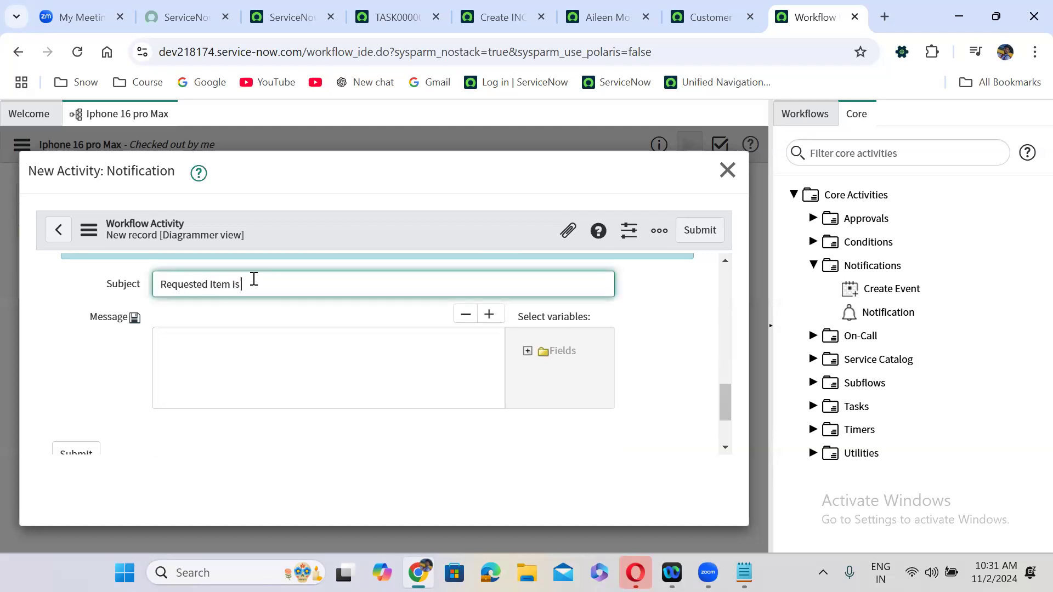
text( closed Complete - ${number)
click(384, 285)
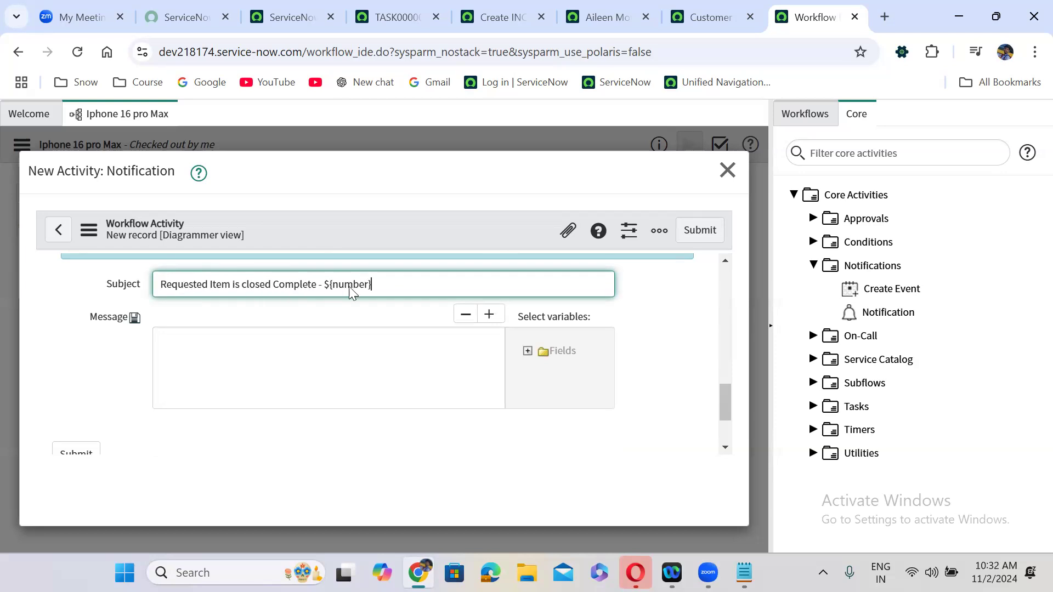
right_click(393, 286)
click(167, 285)
drag(379, 284, 157, 285)
key(ctrl+c)
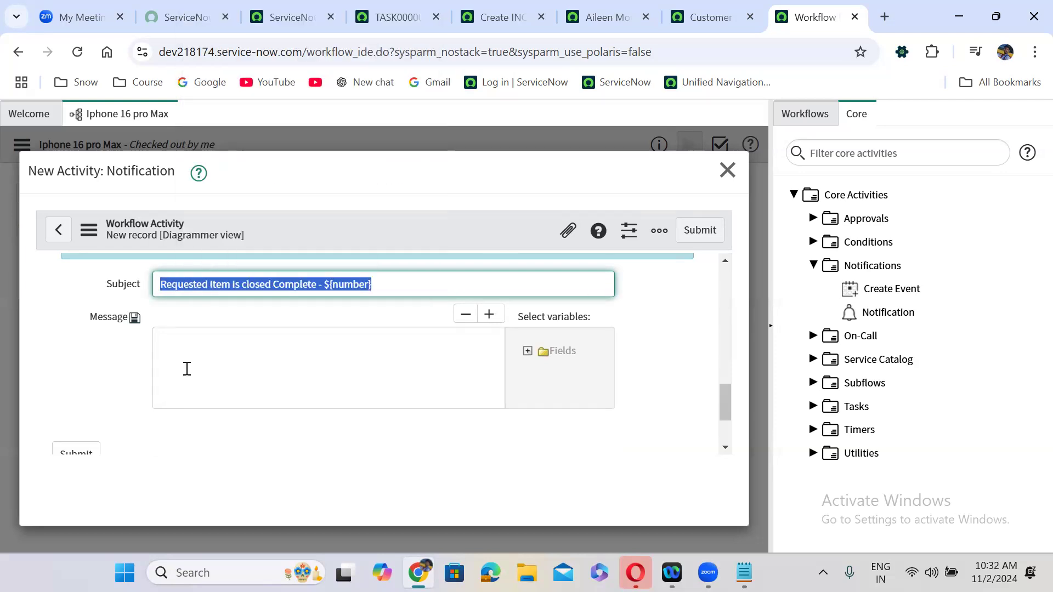
- Paste the subject into the message, submit the notification, and connect Catalog Task's Always exit to it
click(187, 368)
key(ctrl+v)
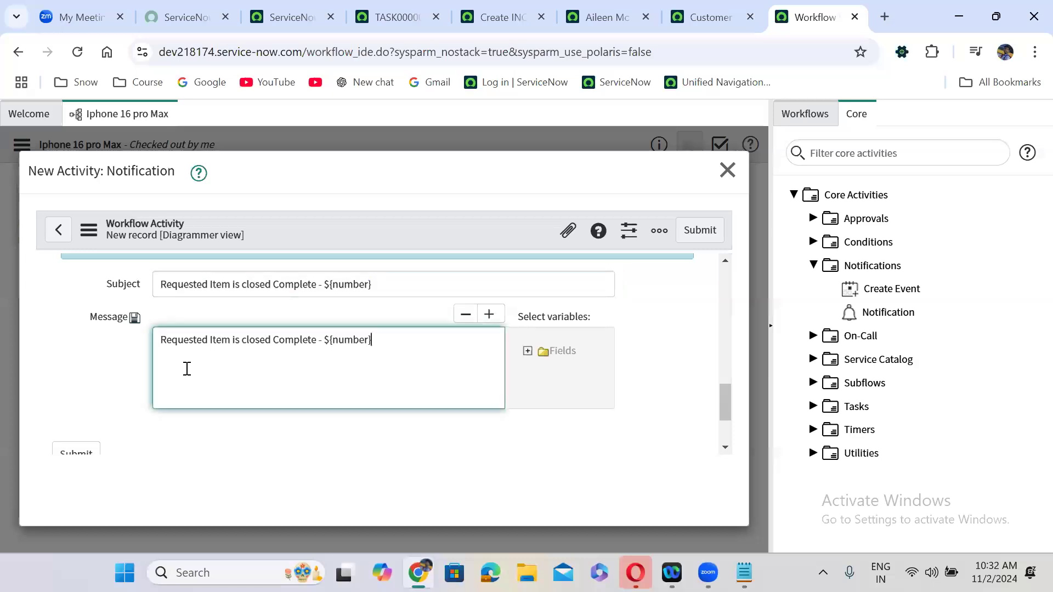
click(699, 230)
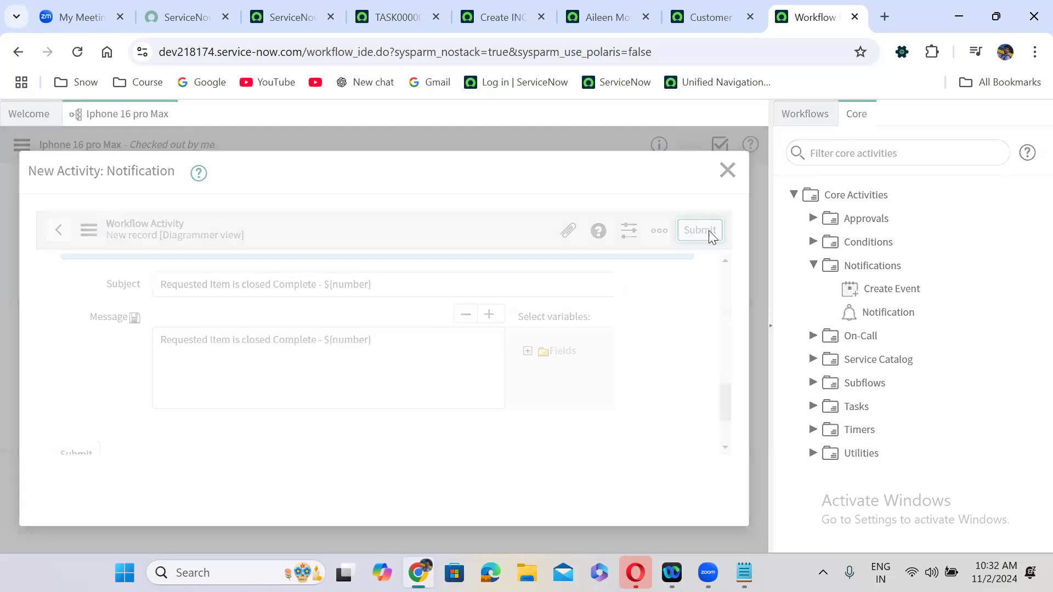
drag(745, 236, 682, 330)
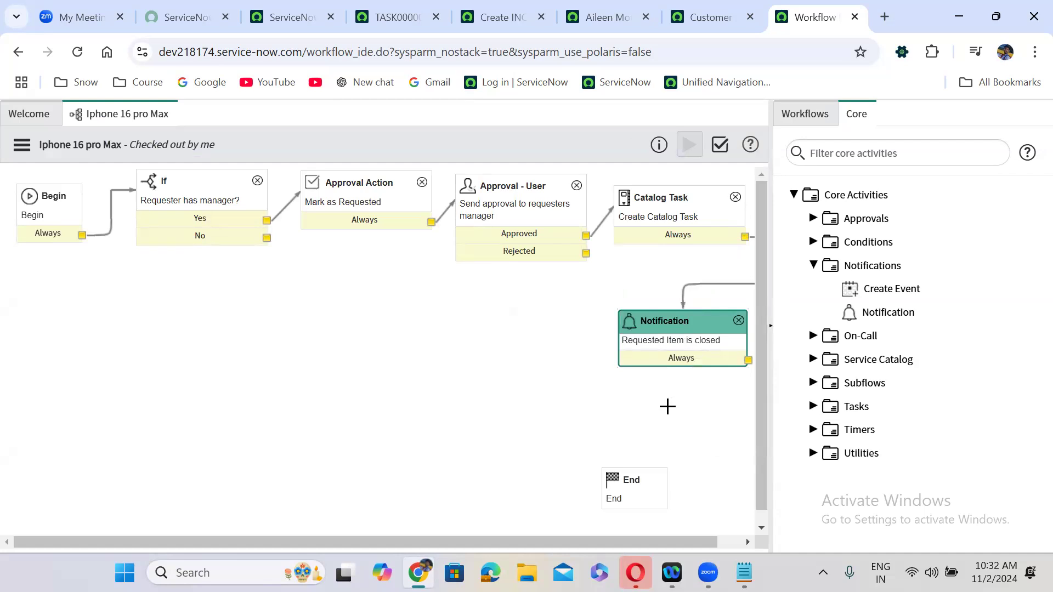
- Clear the activity filter, expand Utilities, and drag a Set Values activity onto the canvas
click(856, 156)
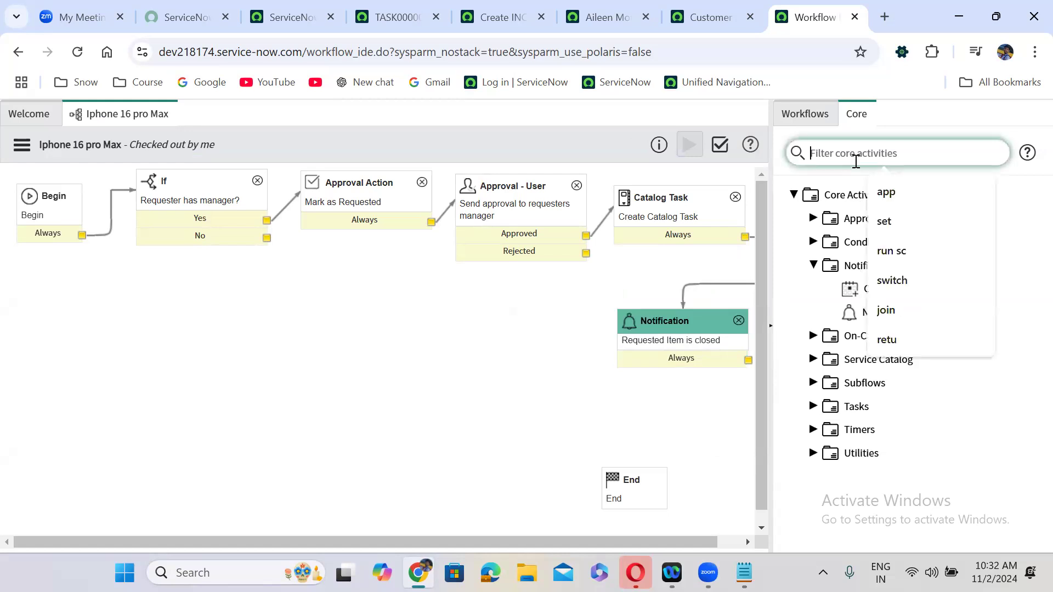
text(set)
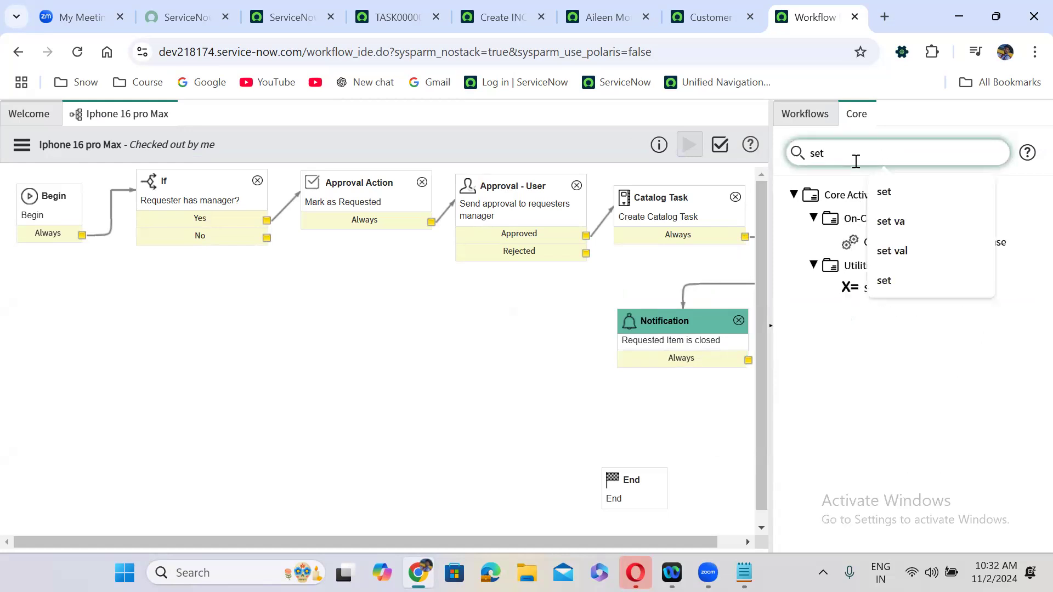
key(BackSpace)
key(BackSpace)
key(BackSpace)
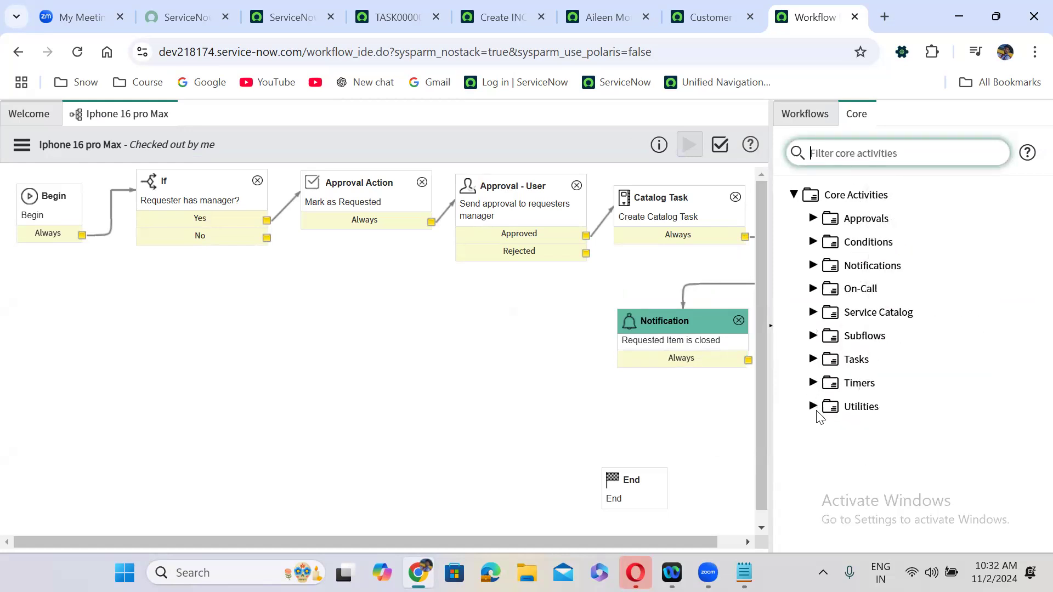
click(813, 407)
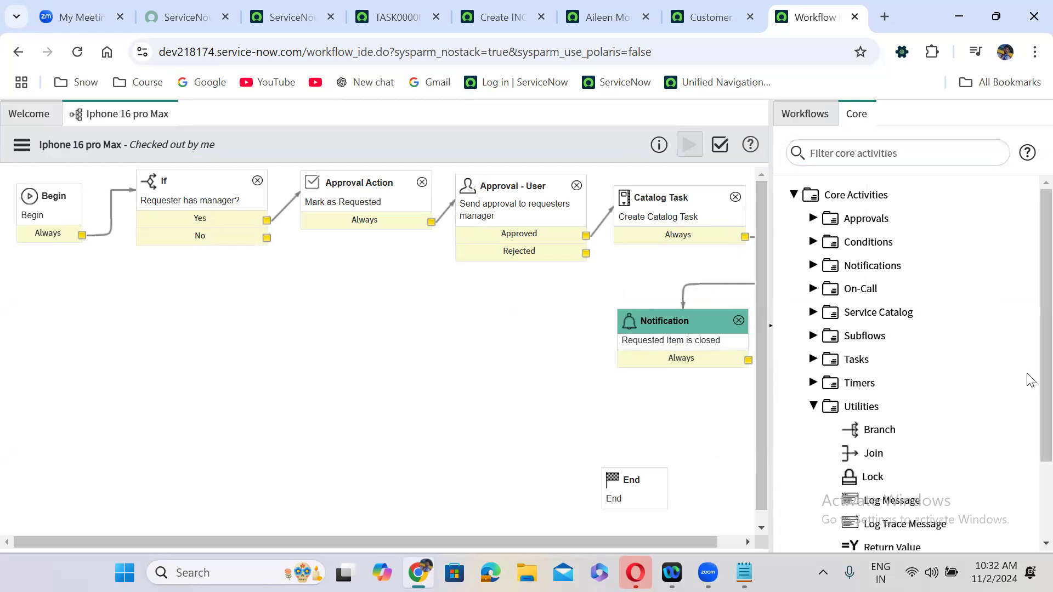
scroll(1028, 383, down, 2)
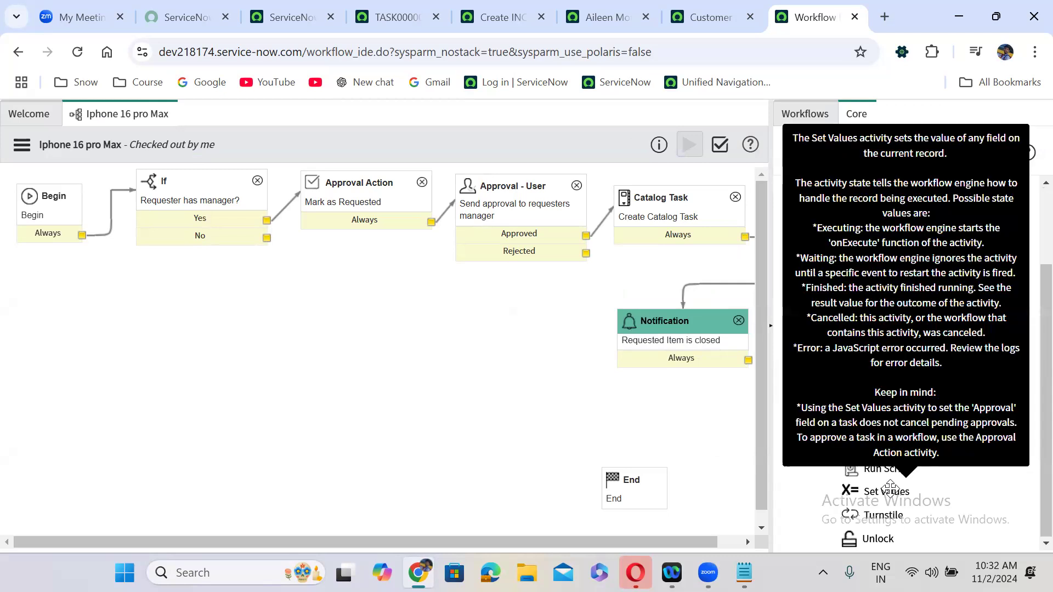
drag(827, 475, 666, 382)
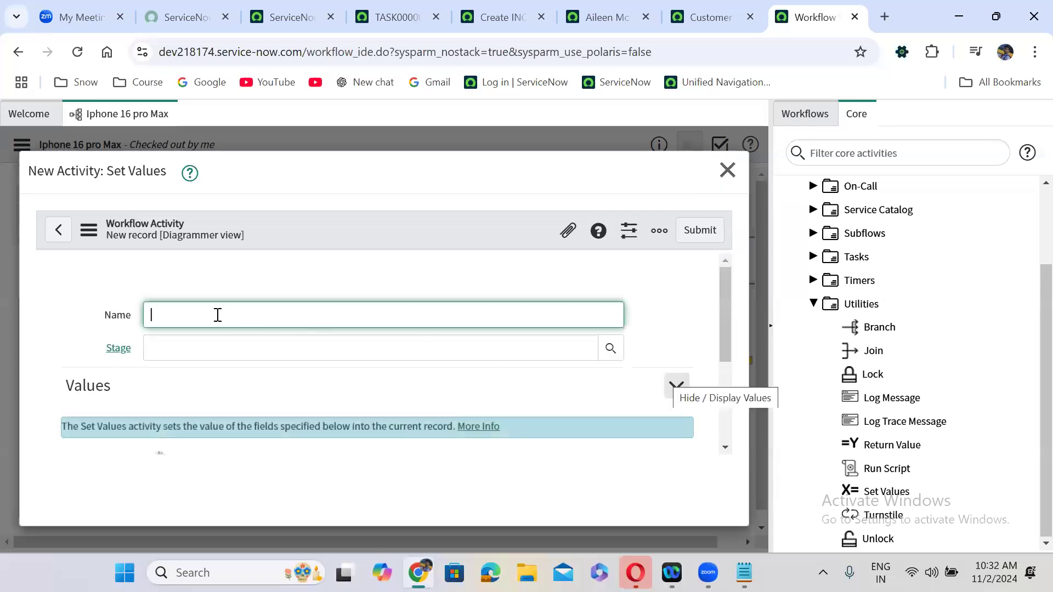
- Name the Set Values activity 'Close the requested item', set State to Closed Complete, and submit
text(Cl)
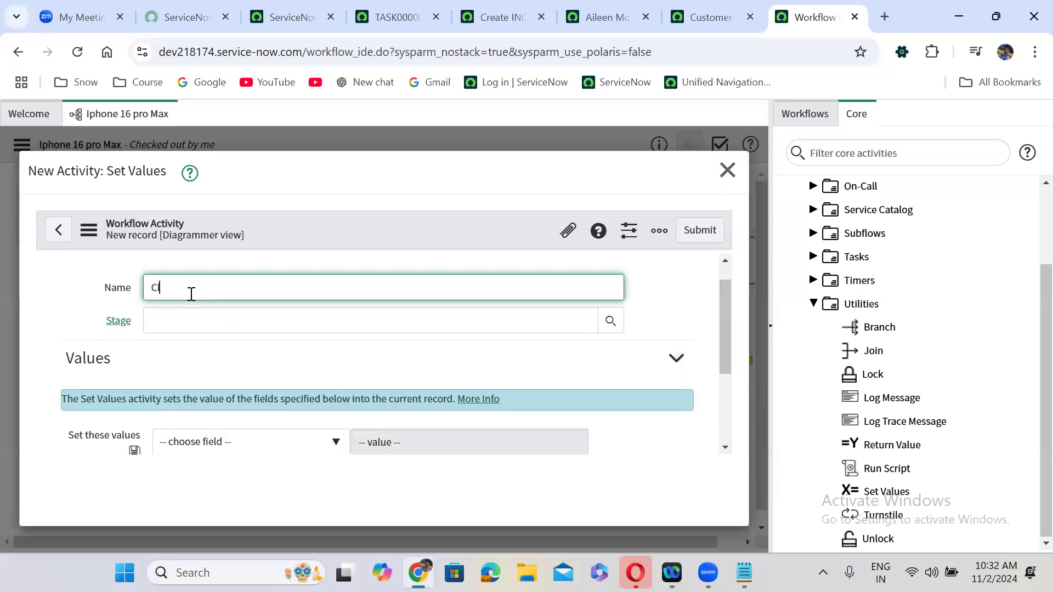
text(ose the requested item)
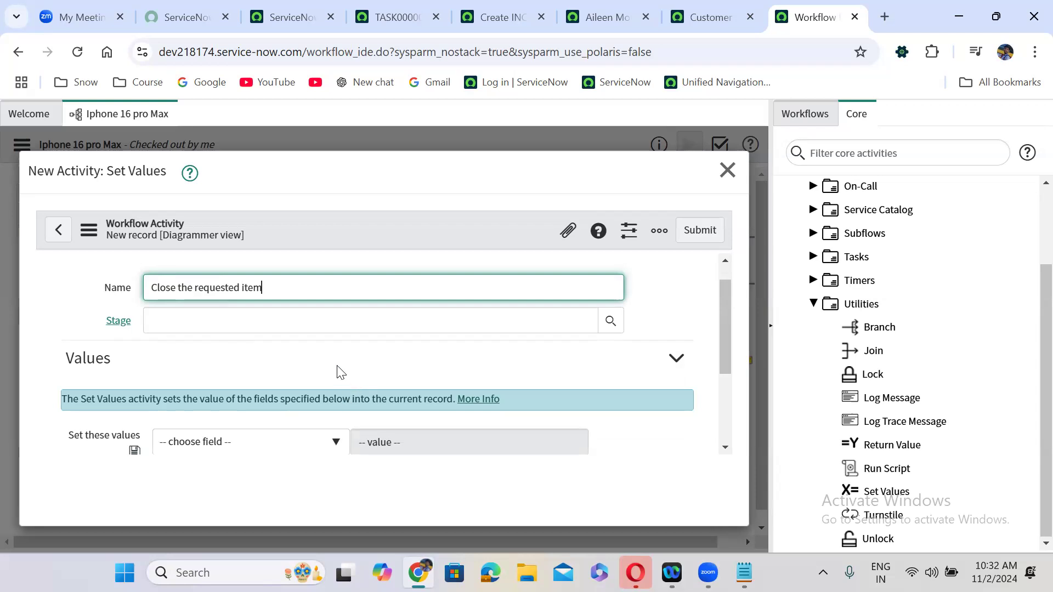
scroll(336, 369, down, 2)
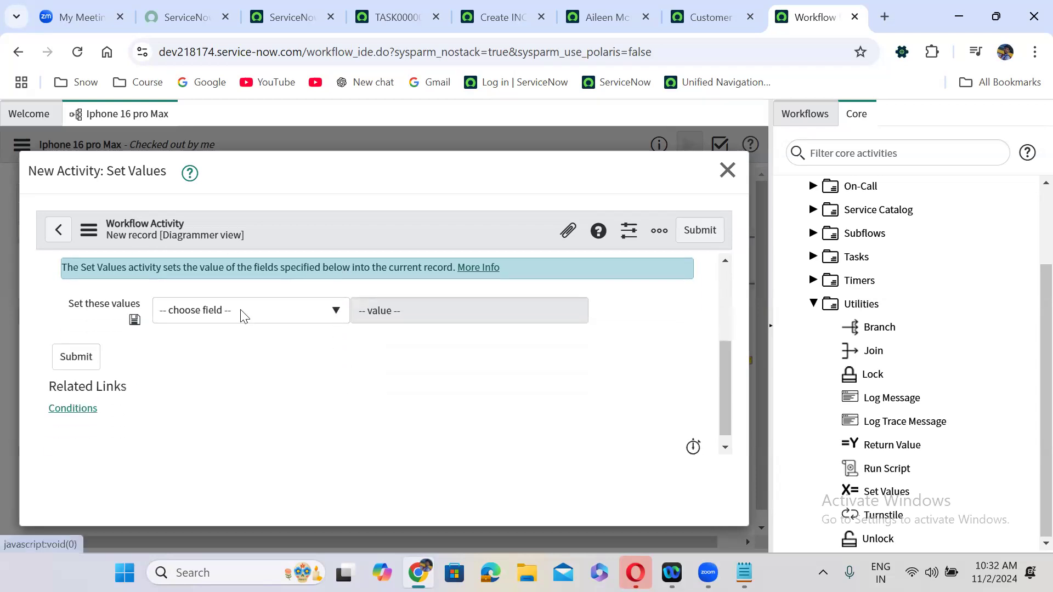
click(243, 313)
text(sta)
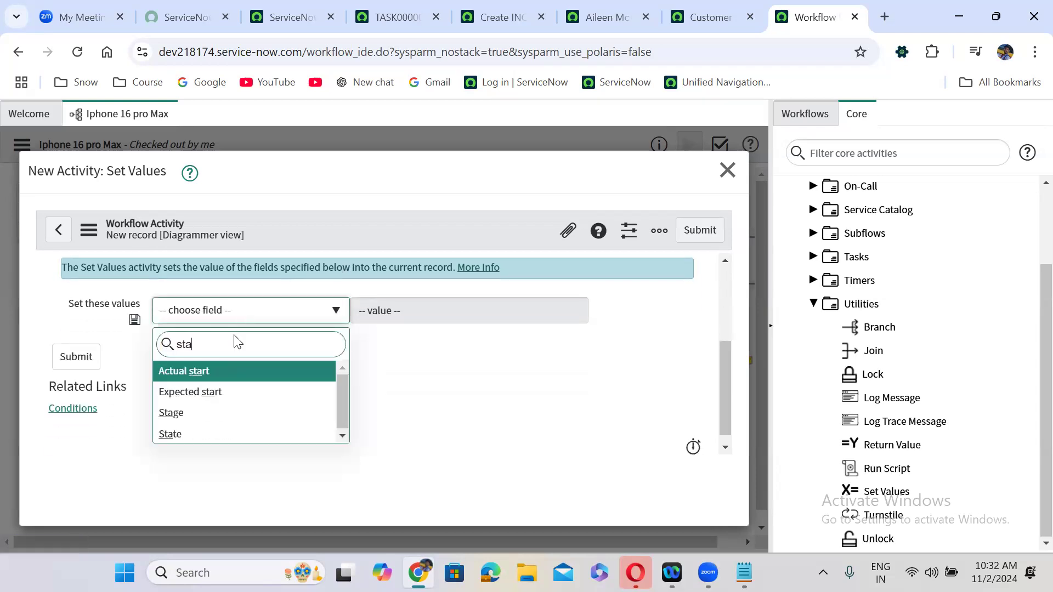
click(212, 432)
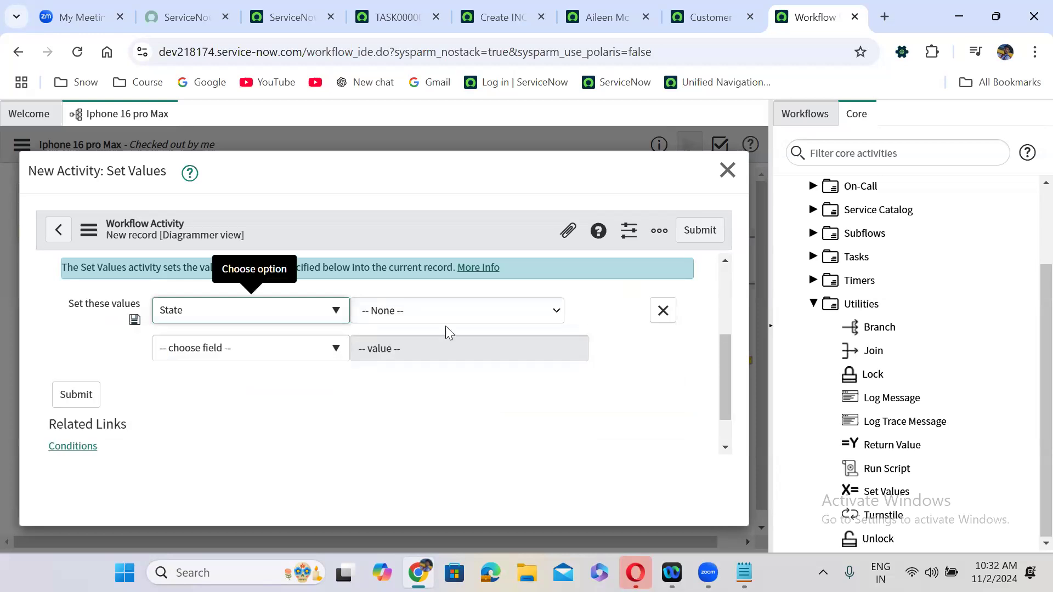
click(412, 318)
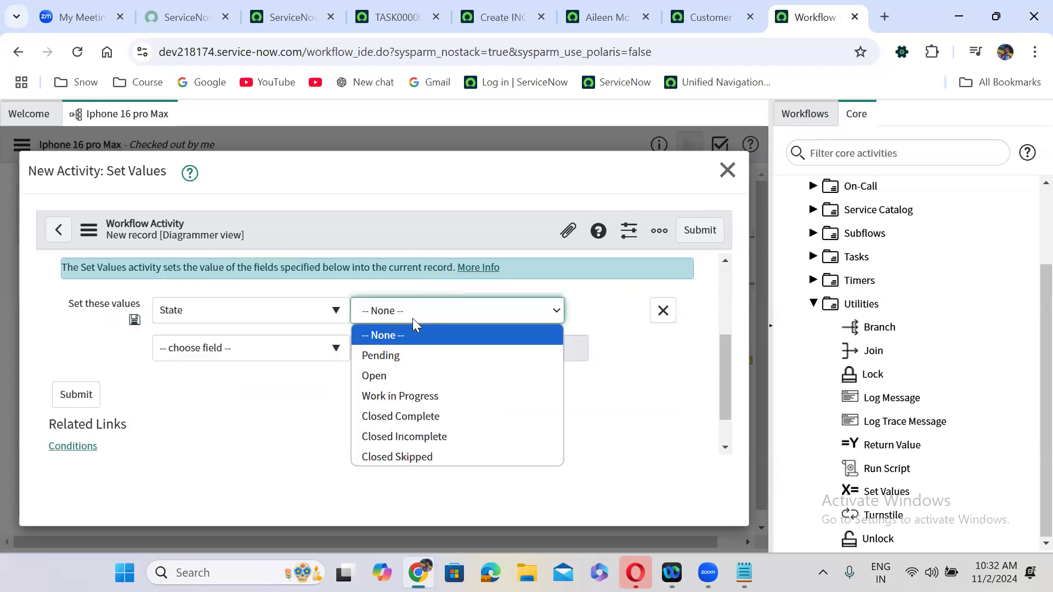
click(423, 417)
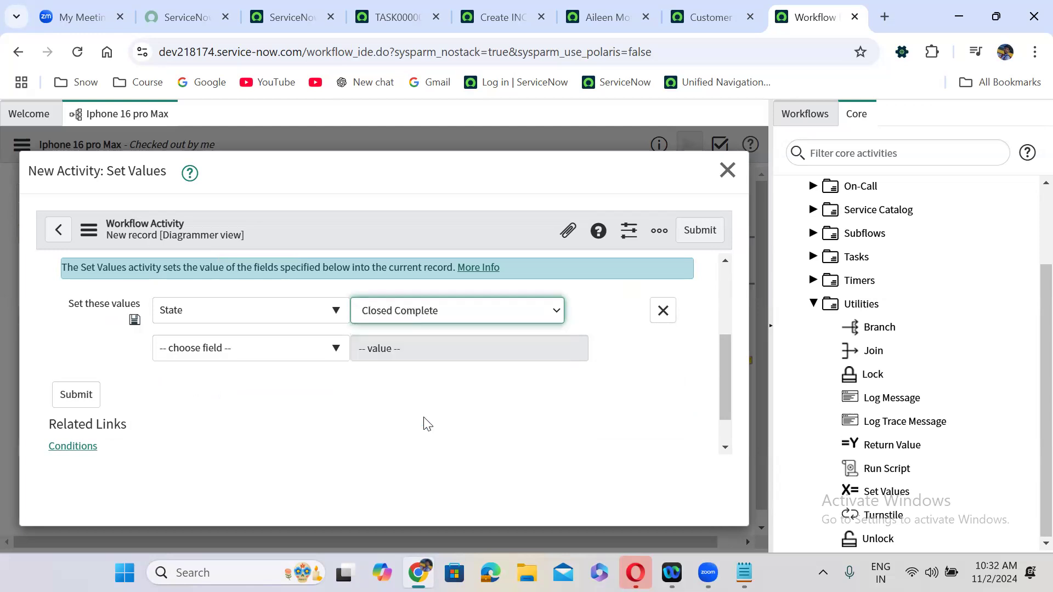
click(696, 230)
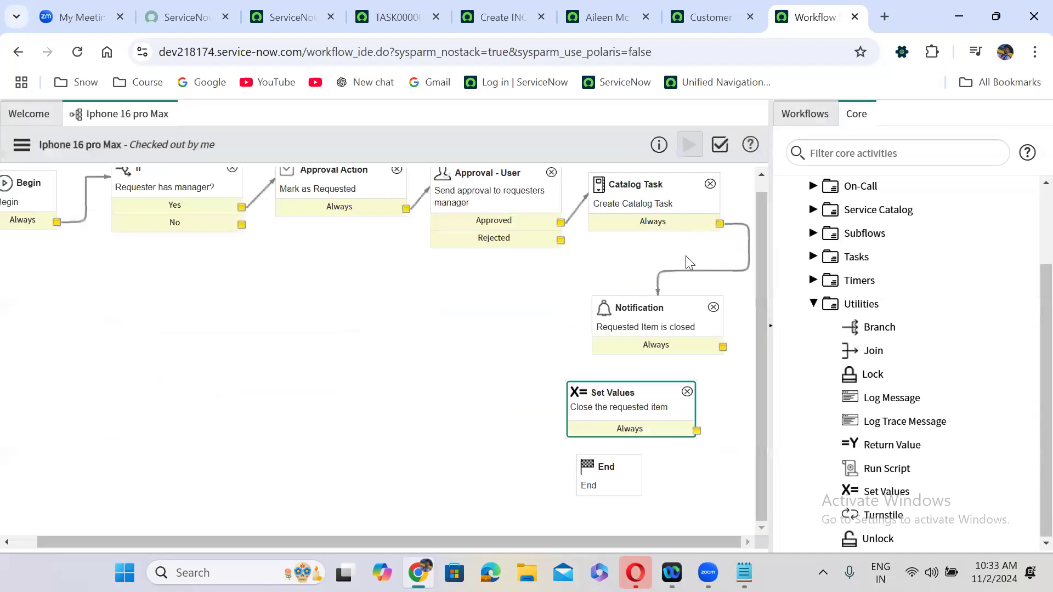
- Connect Notification's Always exit to Set Values and select each activity to review the flow
drag(723, 346, 624, 466)
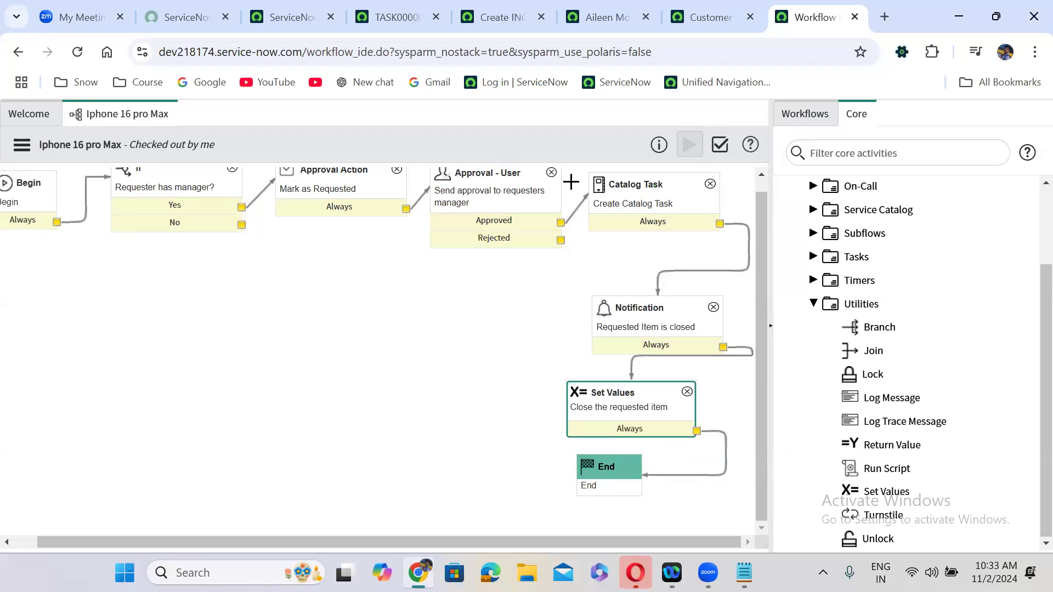
click(368, 188)
click(483, 208)
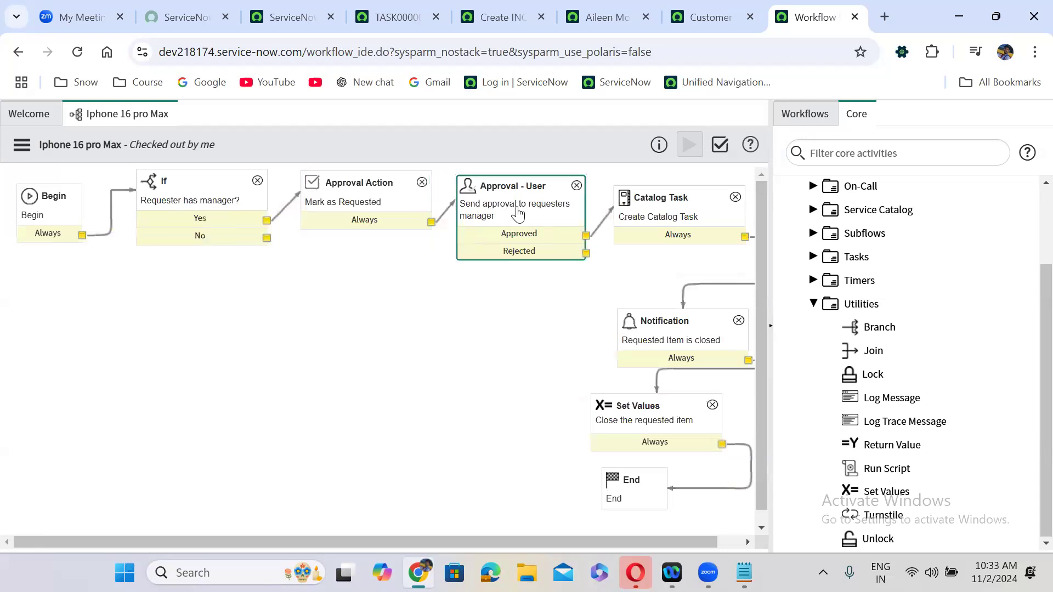
click(648, 205)
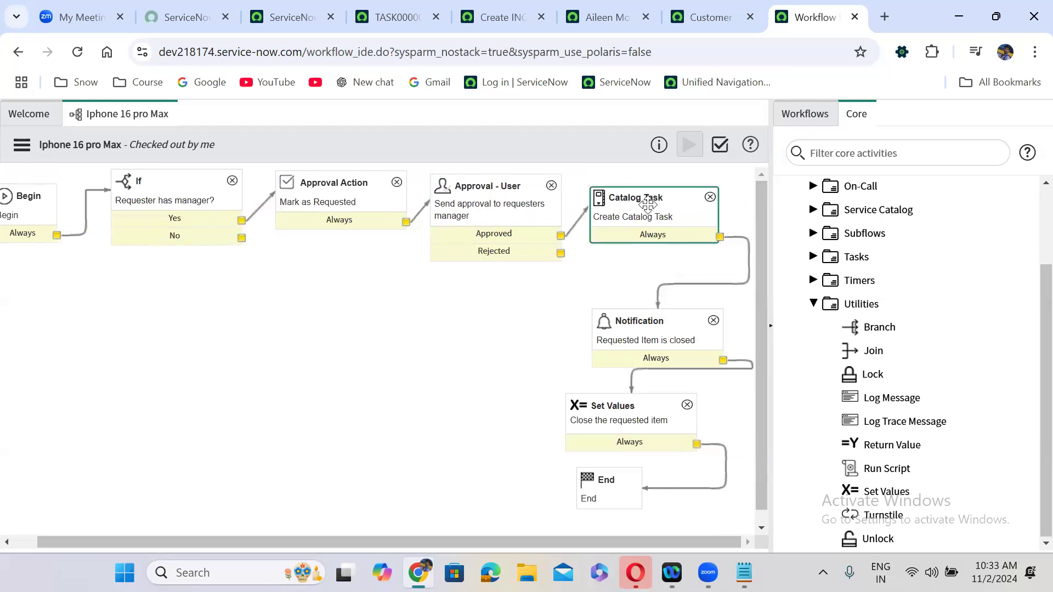
click(651, 346)
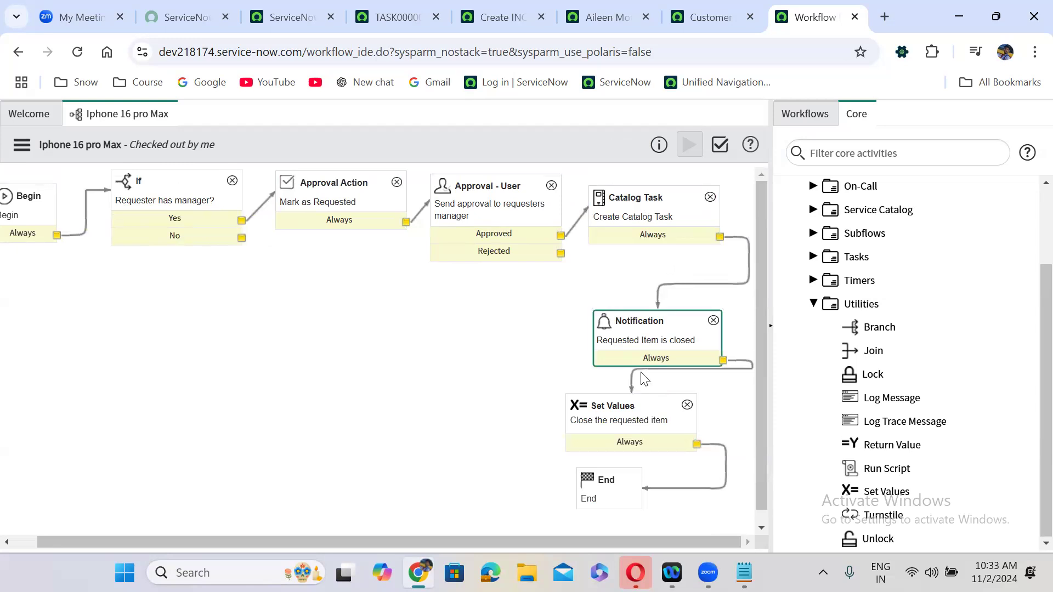
click(625, 435)
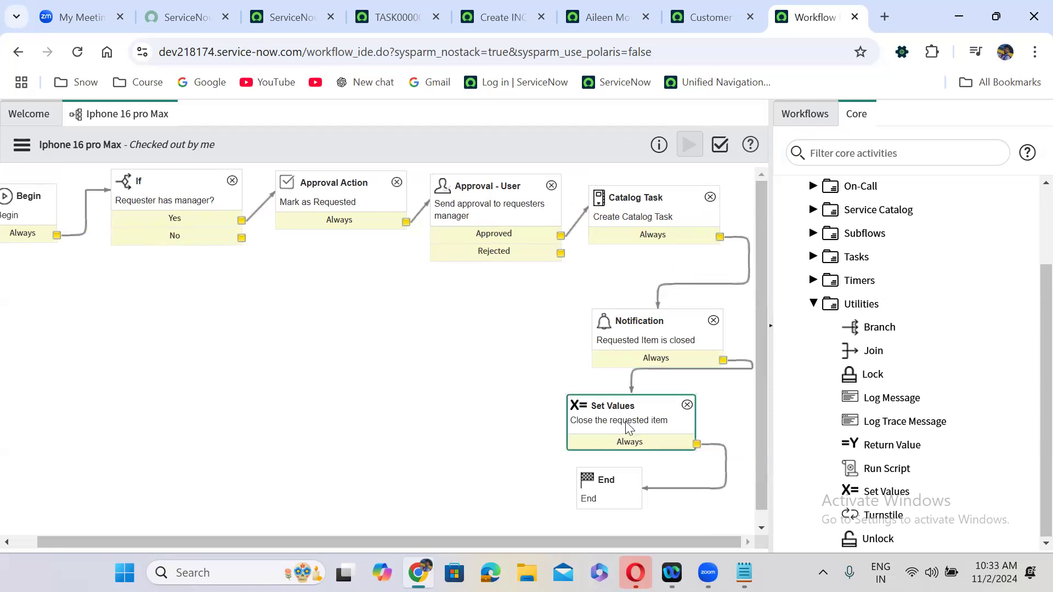
click(623, 472)
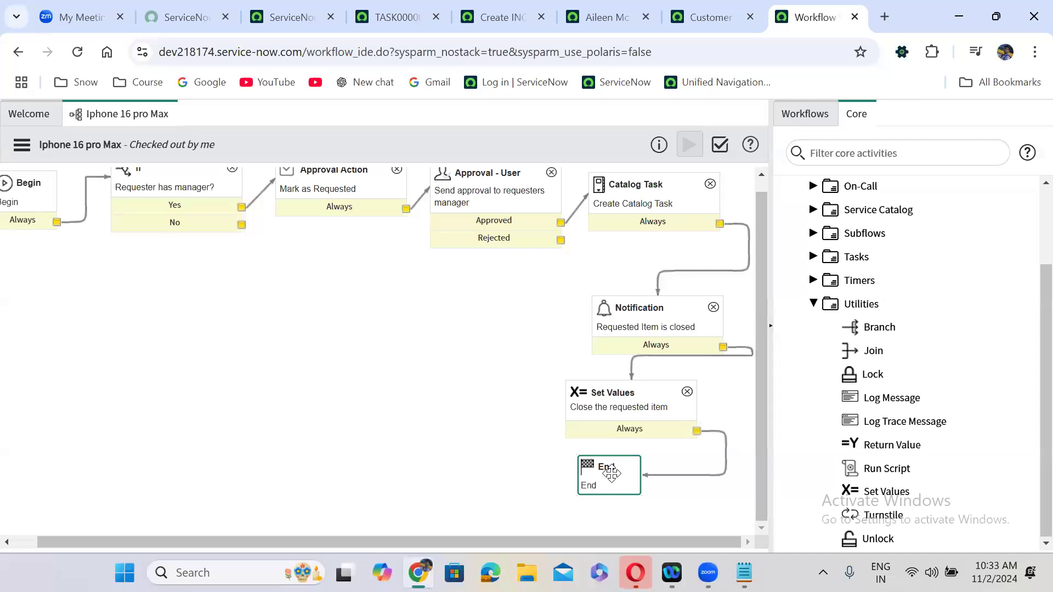
- Delete the Approved to Catalog Task transition and redraw it
click(577, 214)
key(Delete)
drag(560, 222, 600, 204)
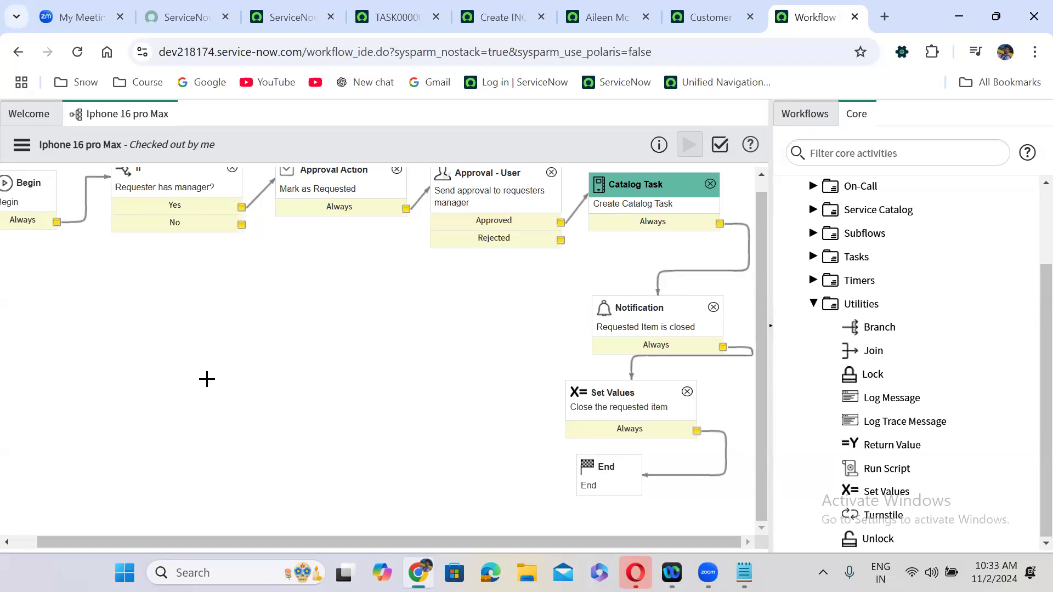
- Move Catalog Task down beside Notification and delete the Approved outcome's transition
click(181, 189)
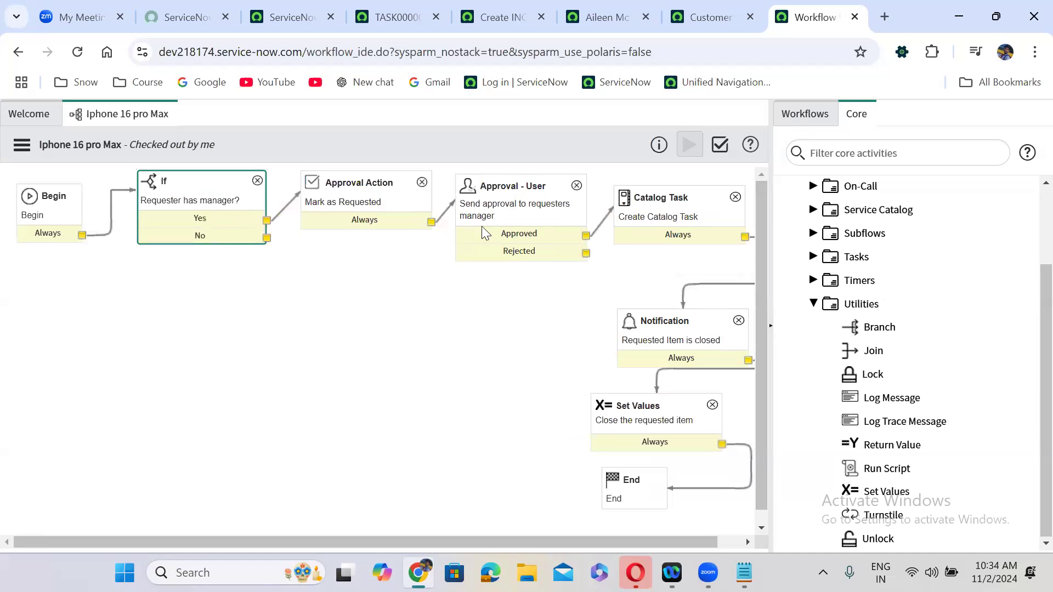
click(552, 221)
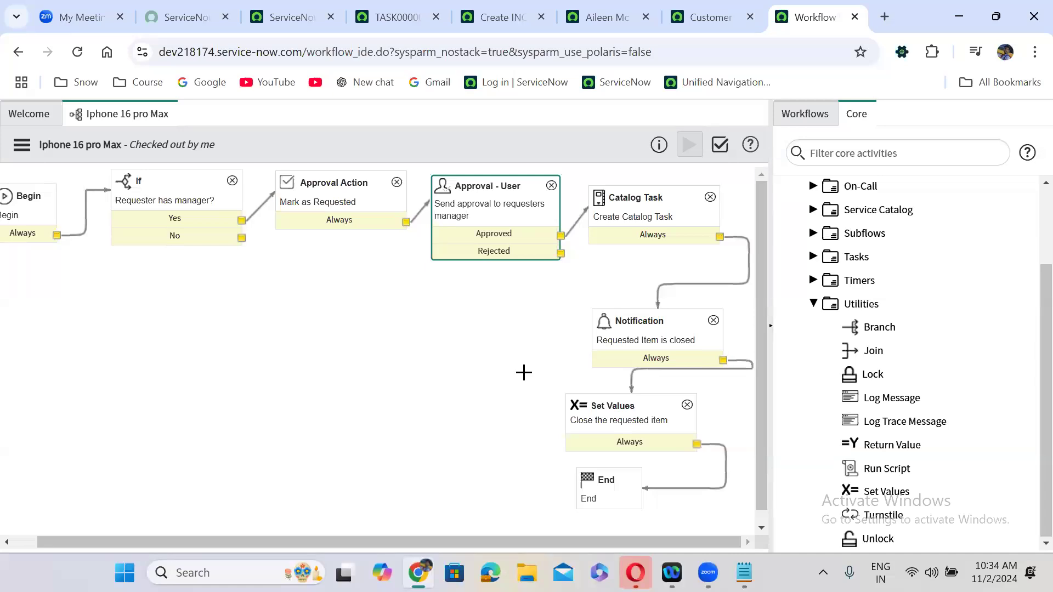
click(269, 498)
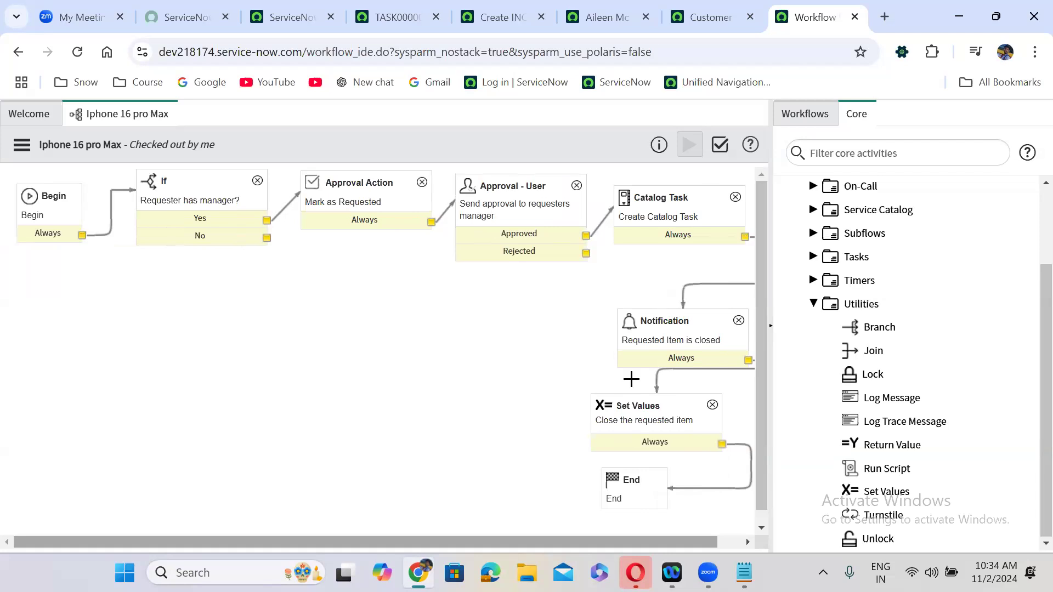
drag(703, 218, 653, 263)
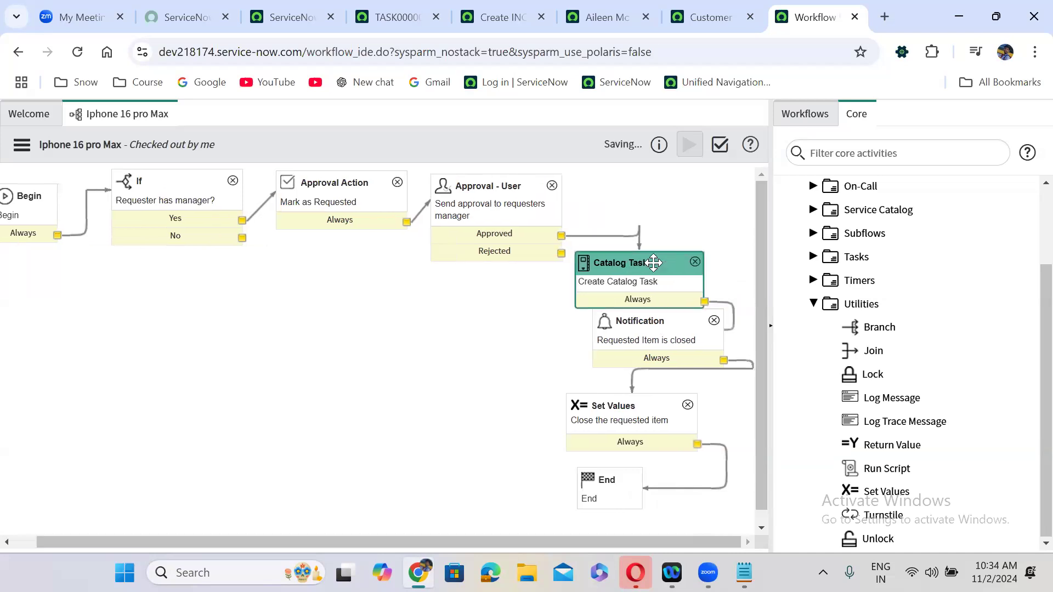
click(610, 236)
key(Delete)
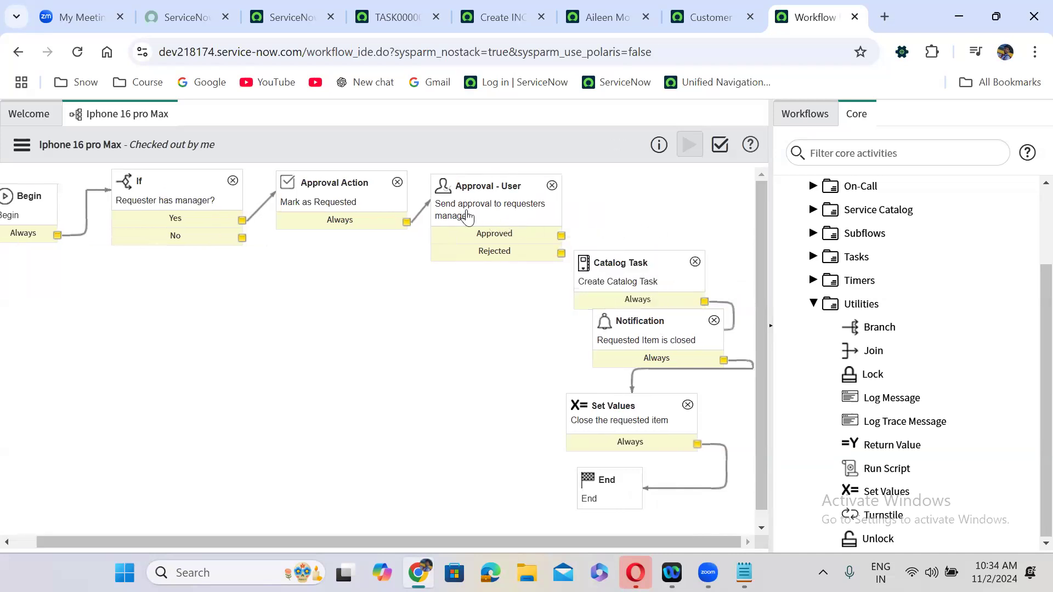
click(342, 194)
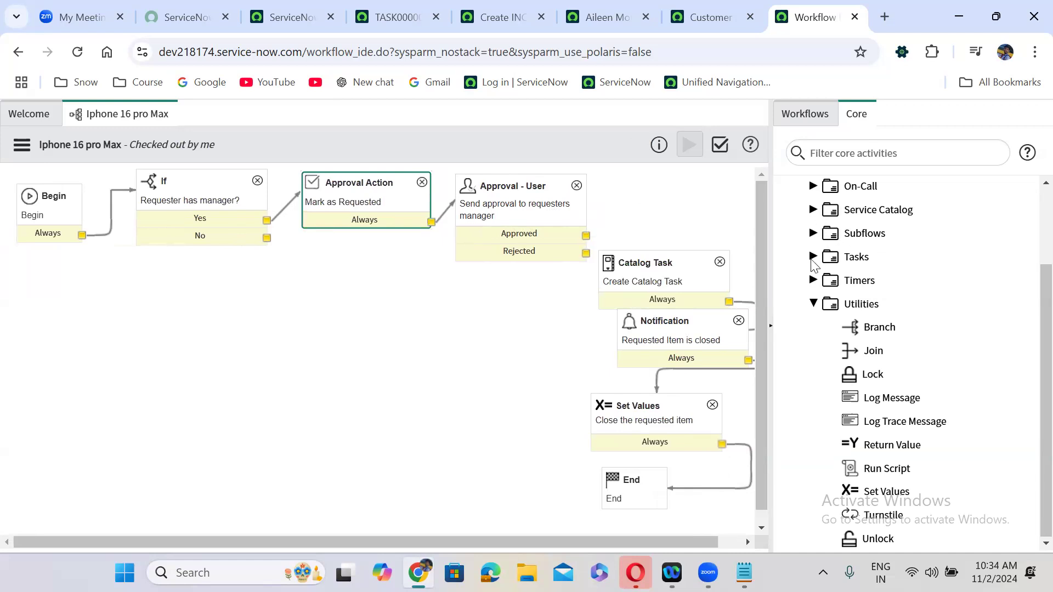
- Add an Approval Action named 'Mark as approved' from the Approvals group, keeping Mark task approved
click(813, 305)
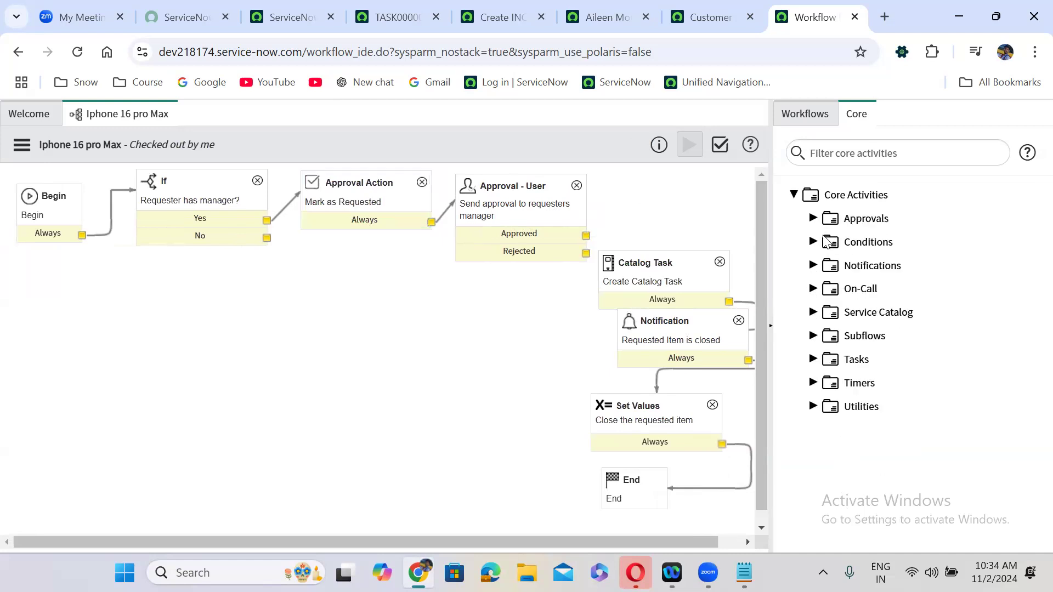
click(814, 219)
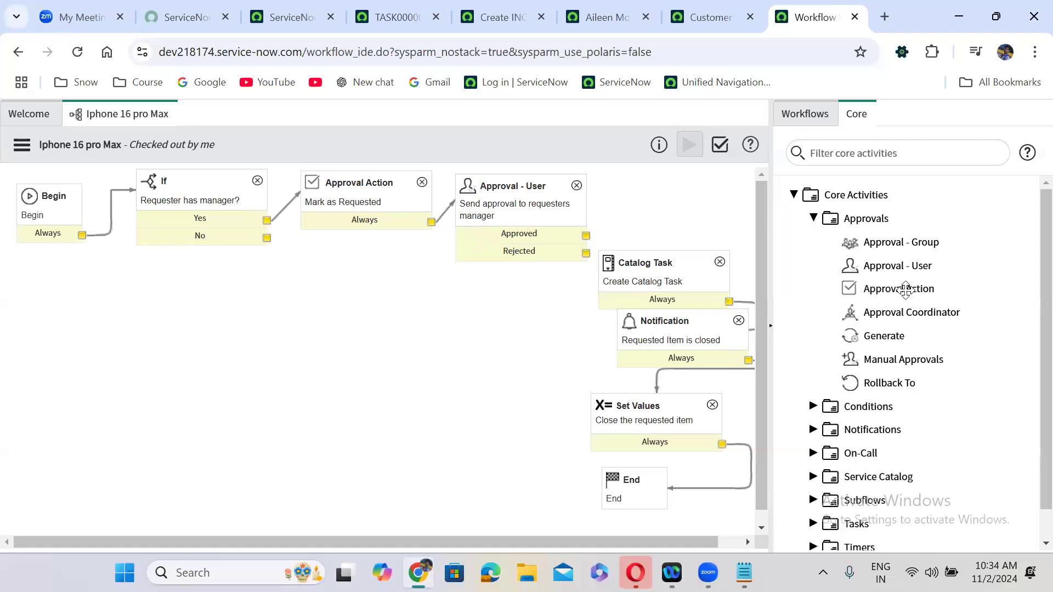
drag(905, 287, 679, 172)
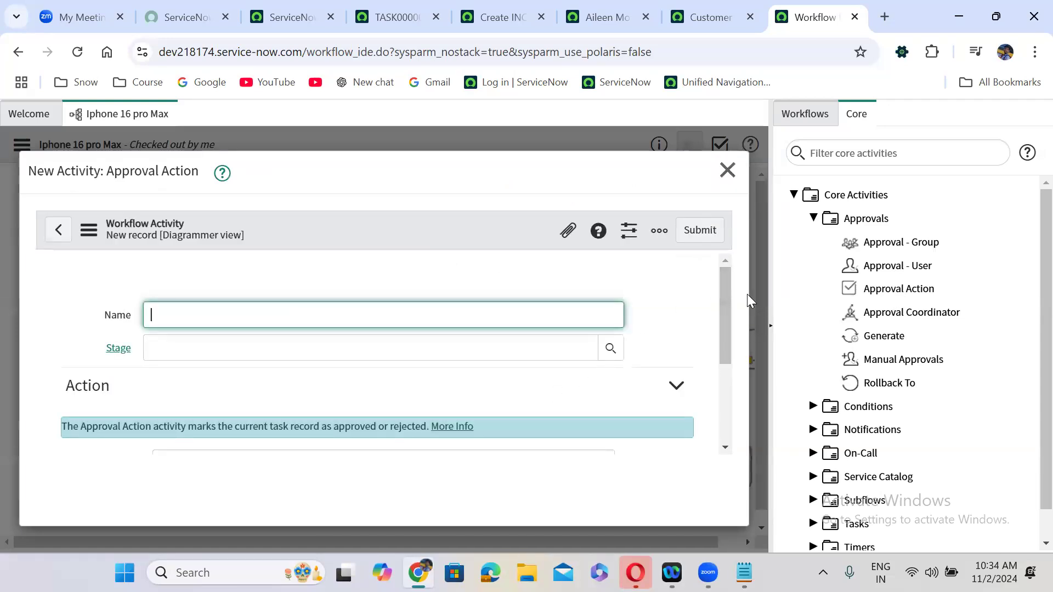
drag(725, 296, 722, 379)
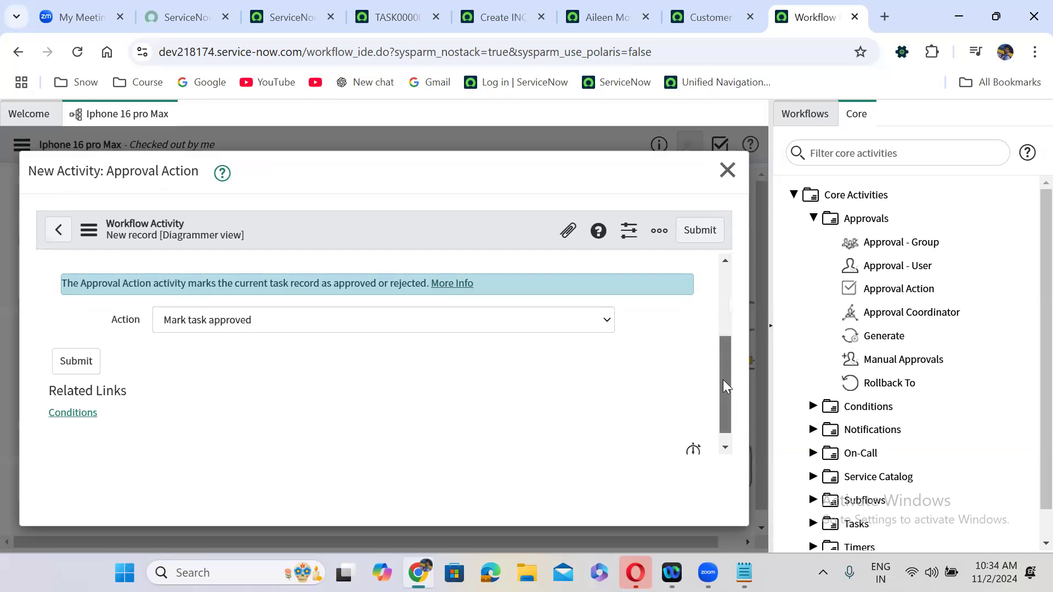
scroll(723, 380, up, 3)
click(275, 313)
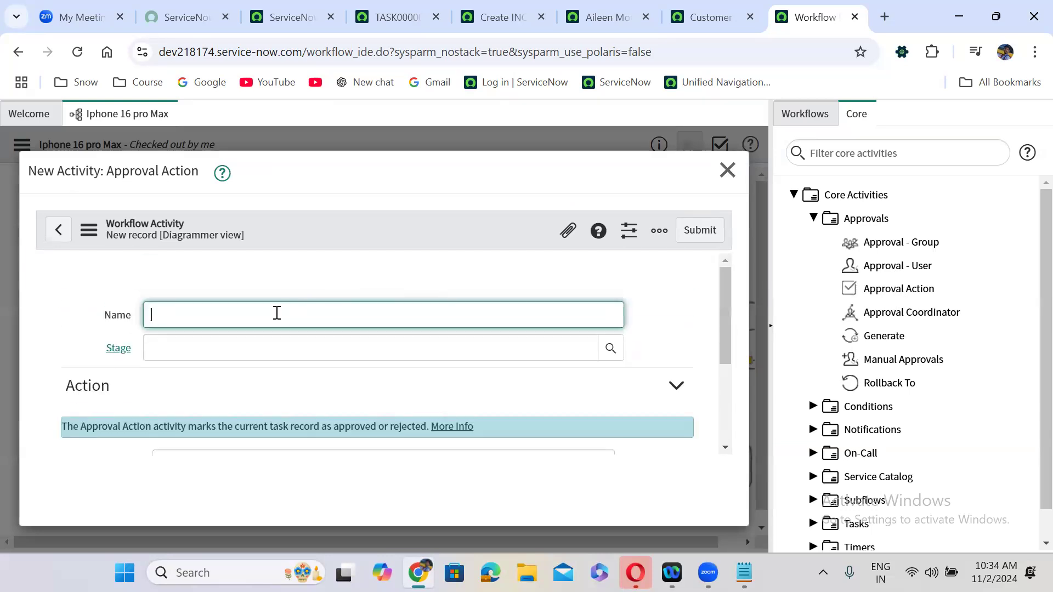
text(Mark as approved)
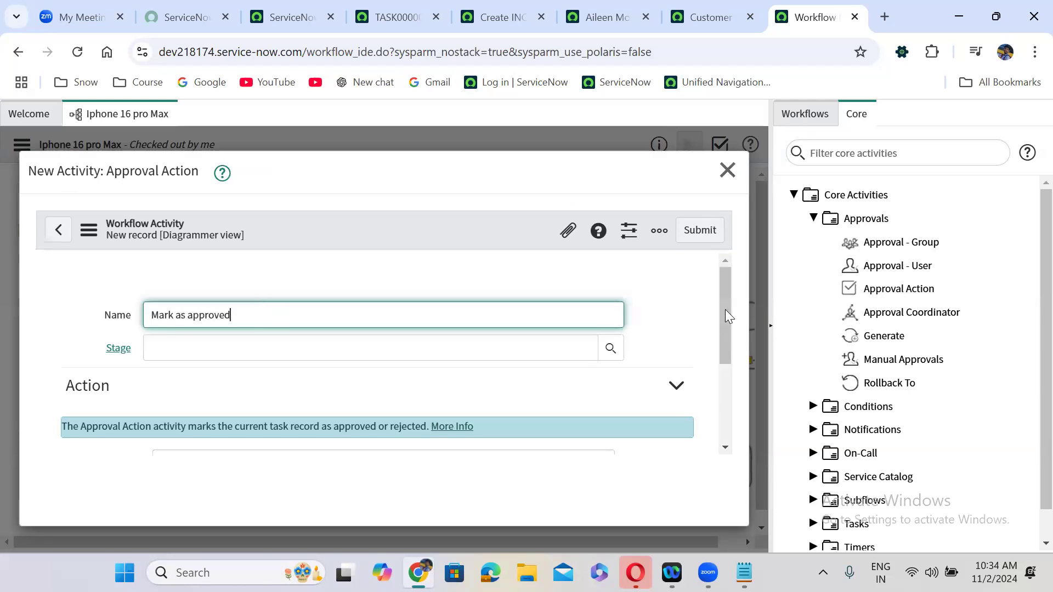
scroll(721, 400, down, 3)
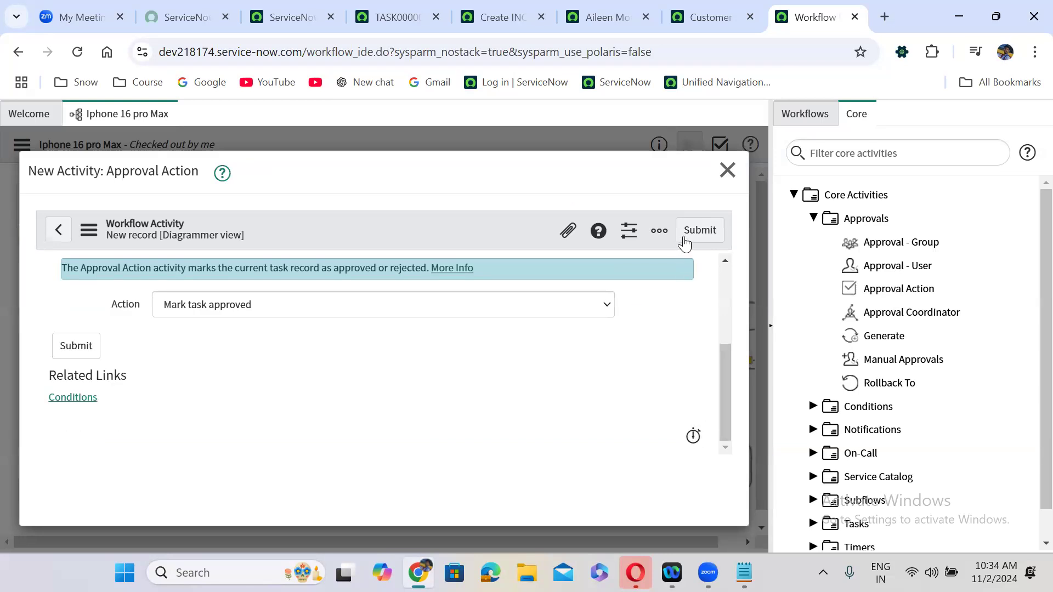
click(704, 237)
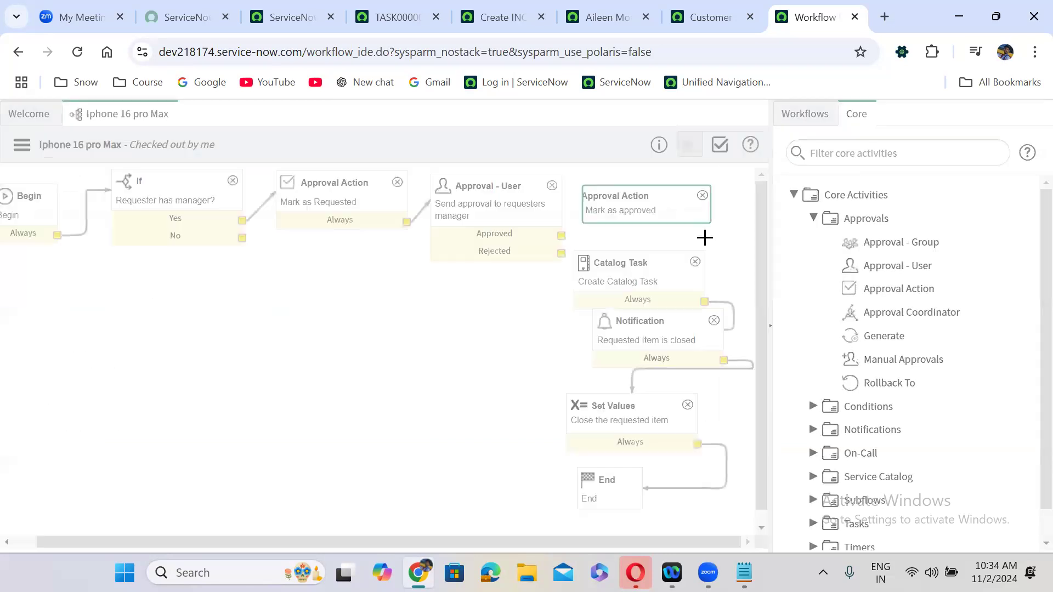
- Route Approved through 'Mark as approved' into Catalog Task and nudge Notification lower
drag(561, 236, 603, 217)
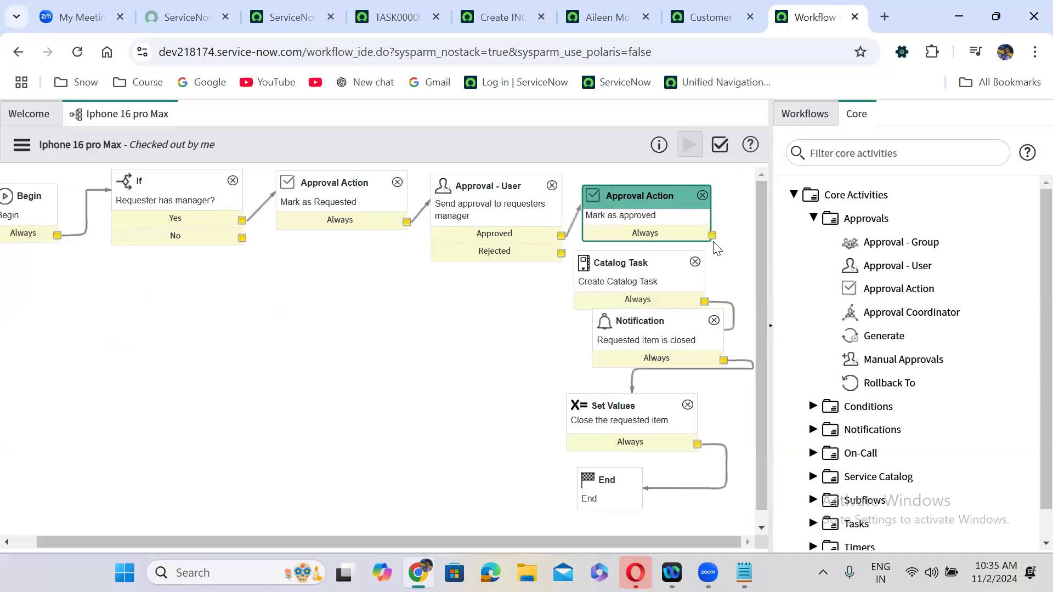
drag(712, 235, 694, 267)
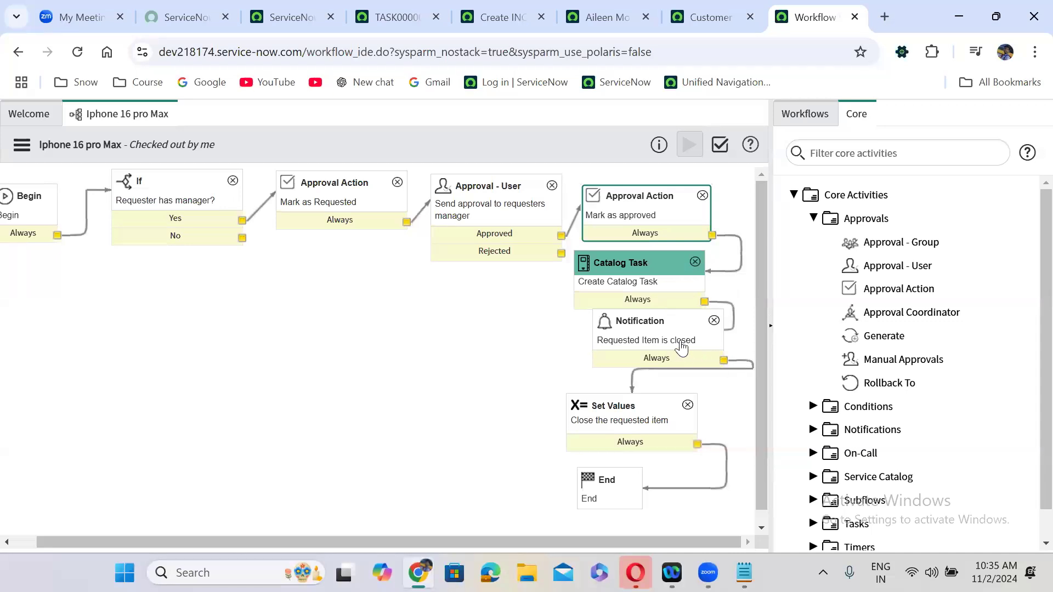
drag(664, 324, 648, 339)
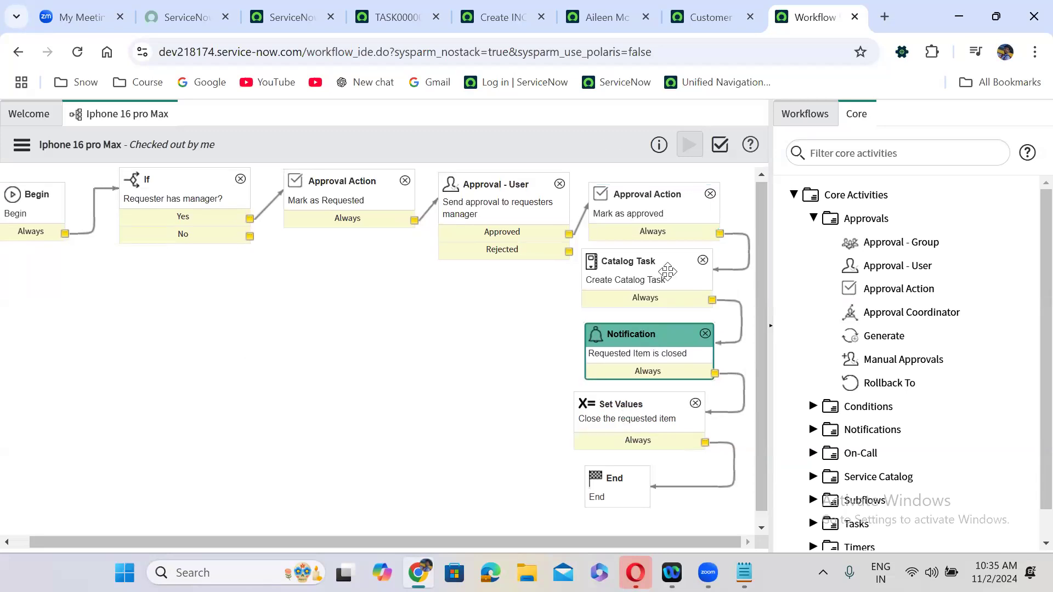
click(646, 208)
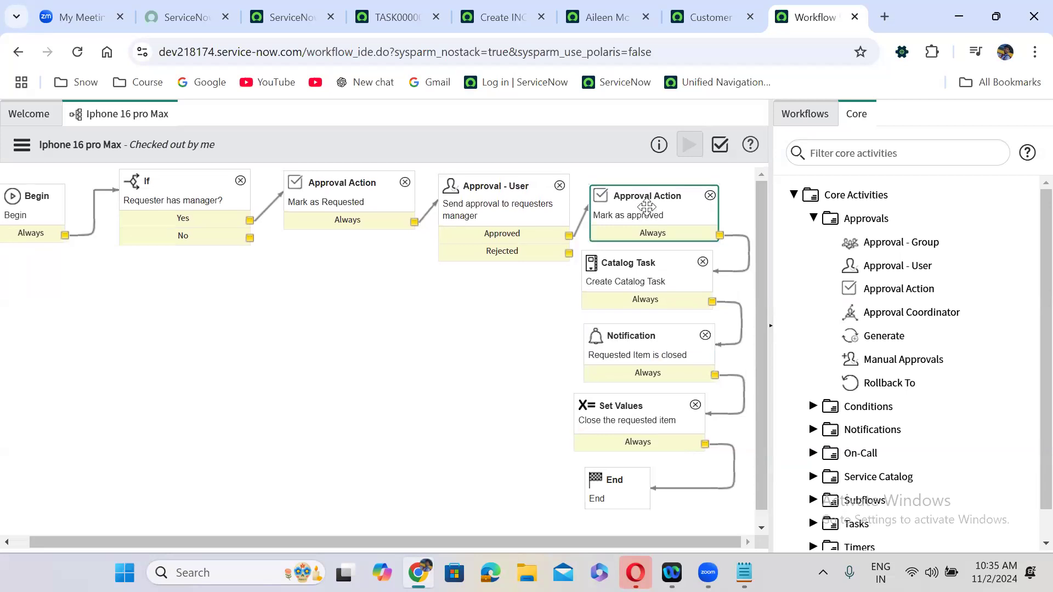
click(356, 187)
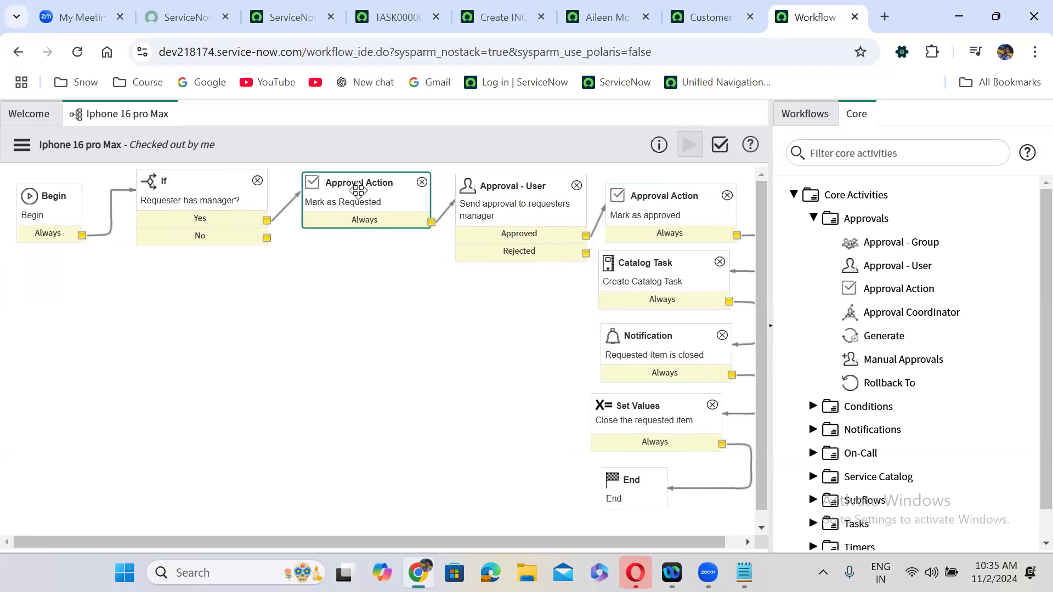
- Copy Mark as Requested, rename the copy 'Mark as rejected' and set it to Mark task rejected
right_click(358, 190)
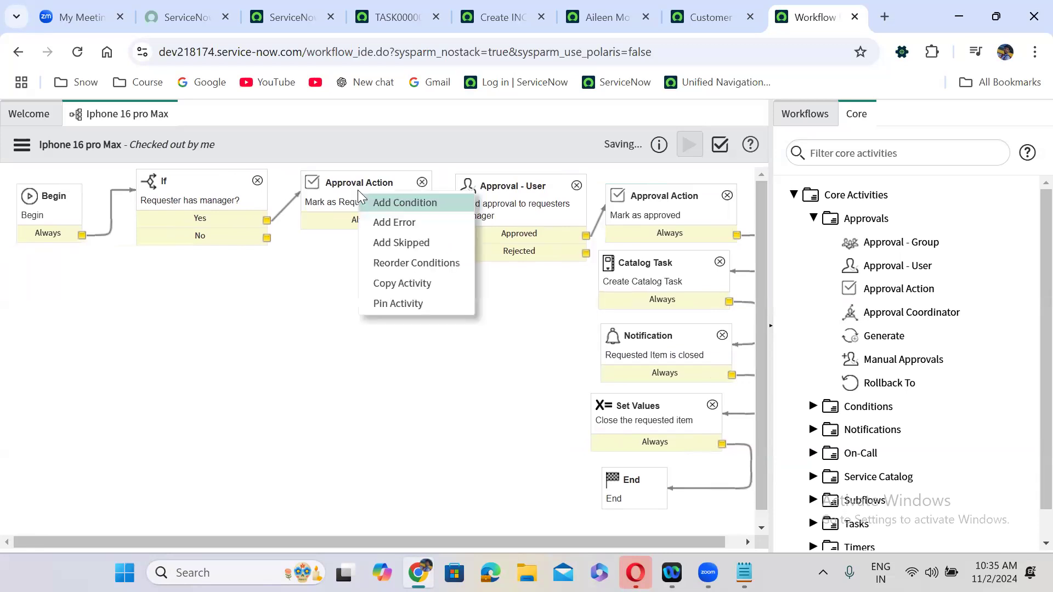
click(407, 281)
drag(395, 214, 188, 341)
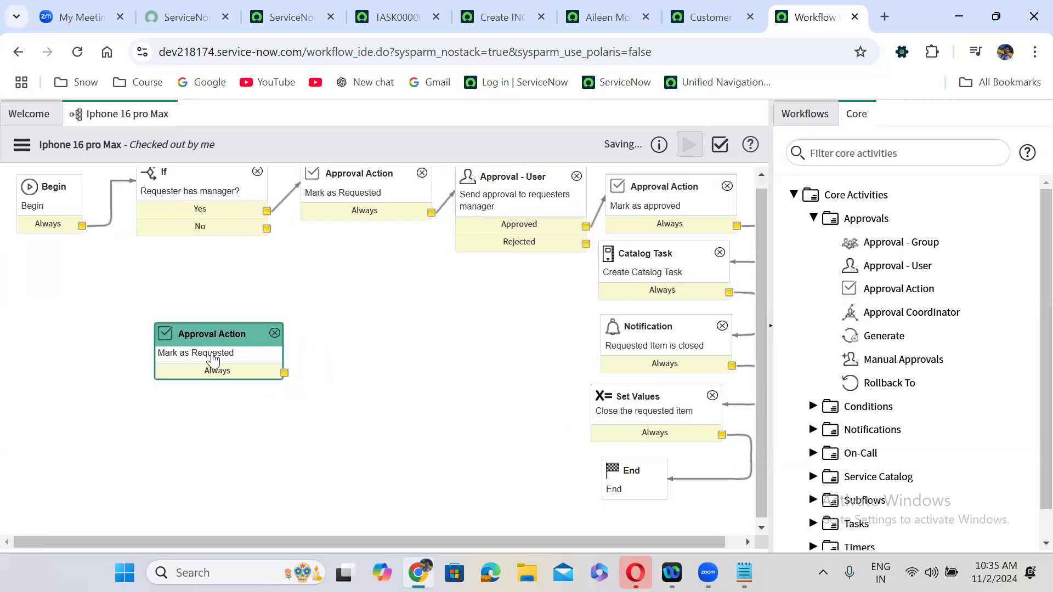
double_click(213, 354)
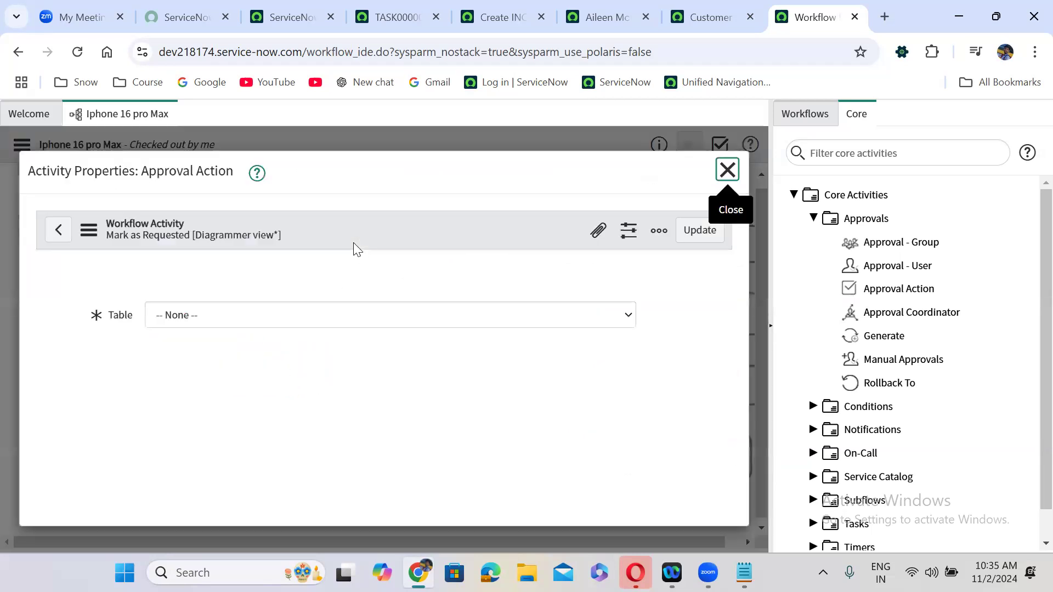
double_click(226, 316)
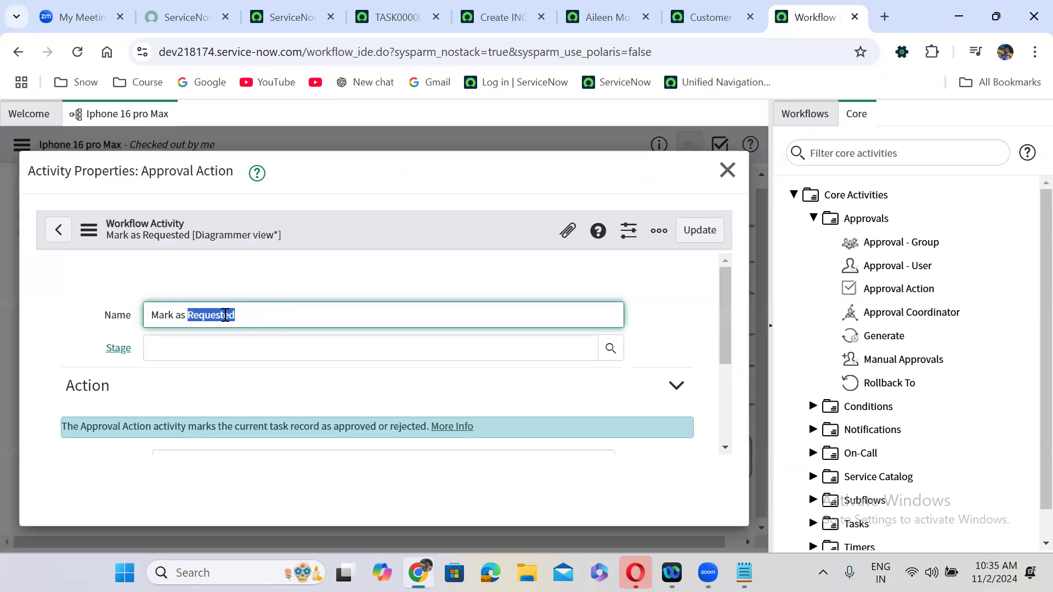
text(rejected)
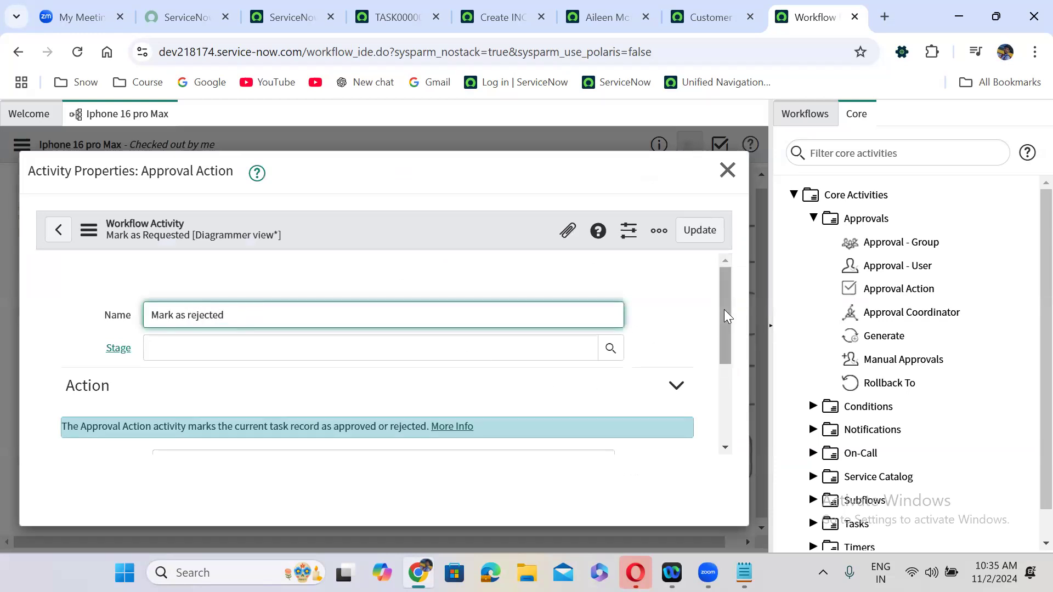
drag(724, 309, 719, 368)
click(258, 347)
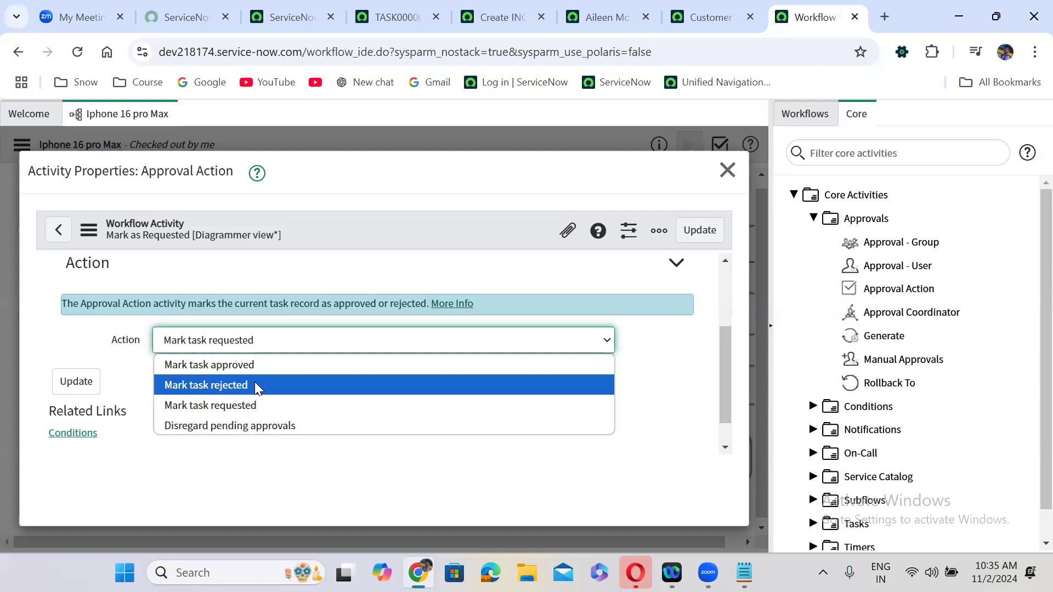
click(245, 385)
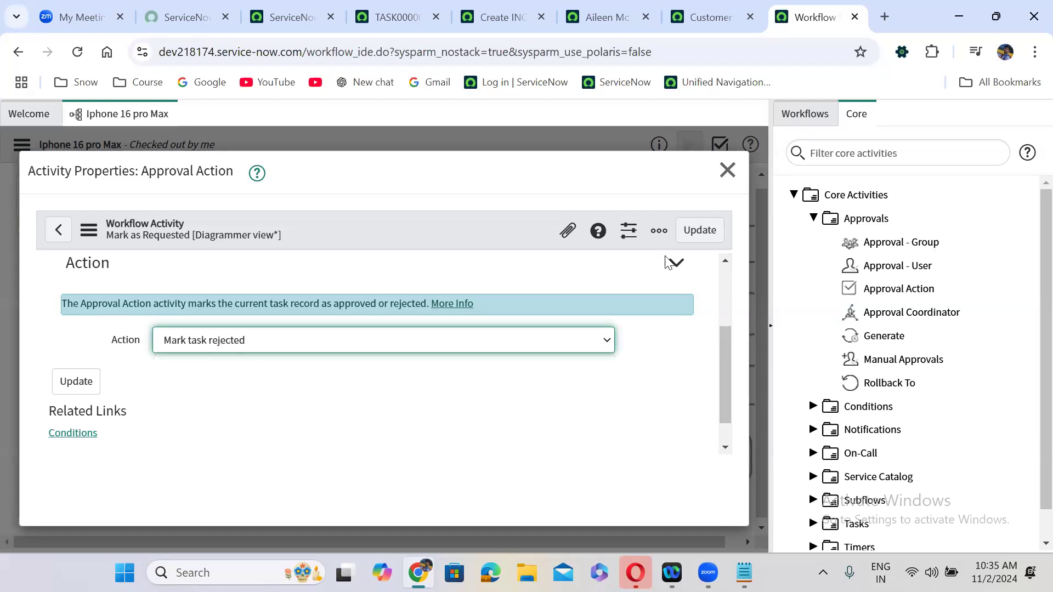
click(700, 231)
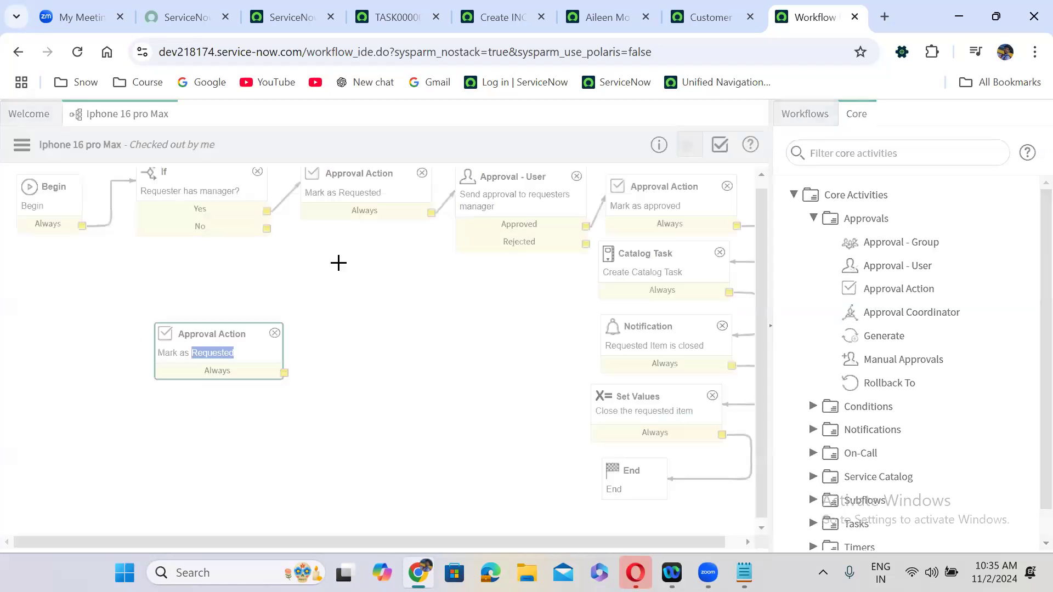
- Link the If node's No path and Approval - User's Rejected outcome to 'Mark as rejected'
drag(250, 343, 250, 337)
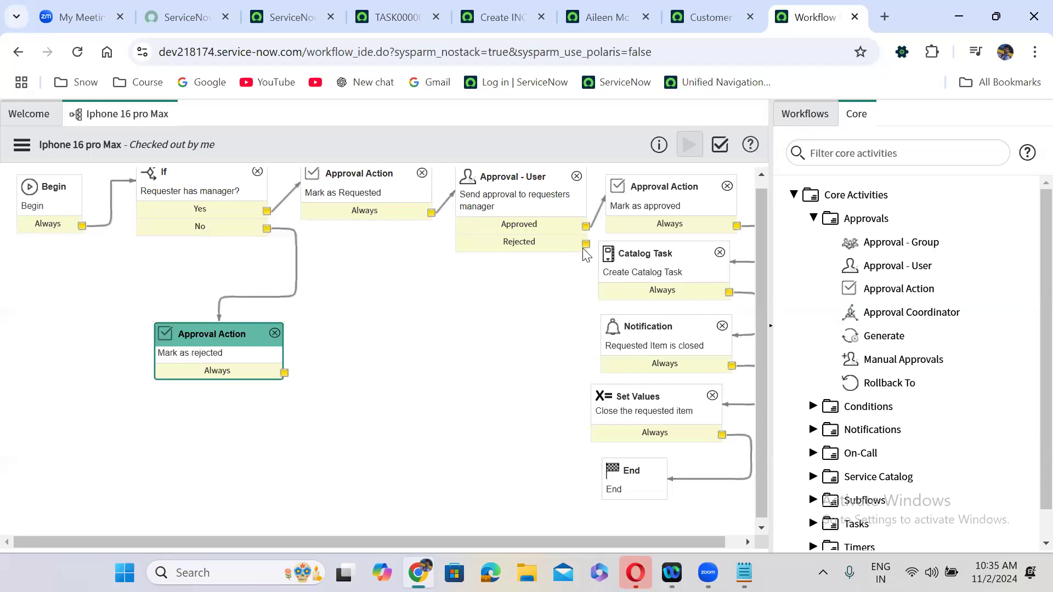
mouse_move(585, 244)
mouse_down()
mouse_move(264, 357)
mouse_move(267, 341)
mouse_up()
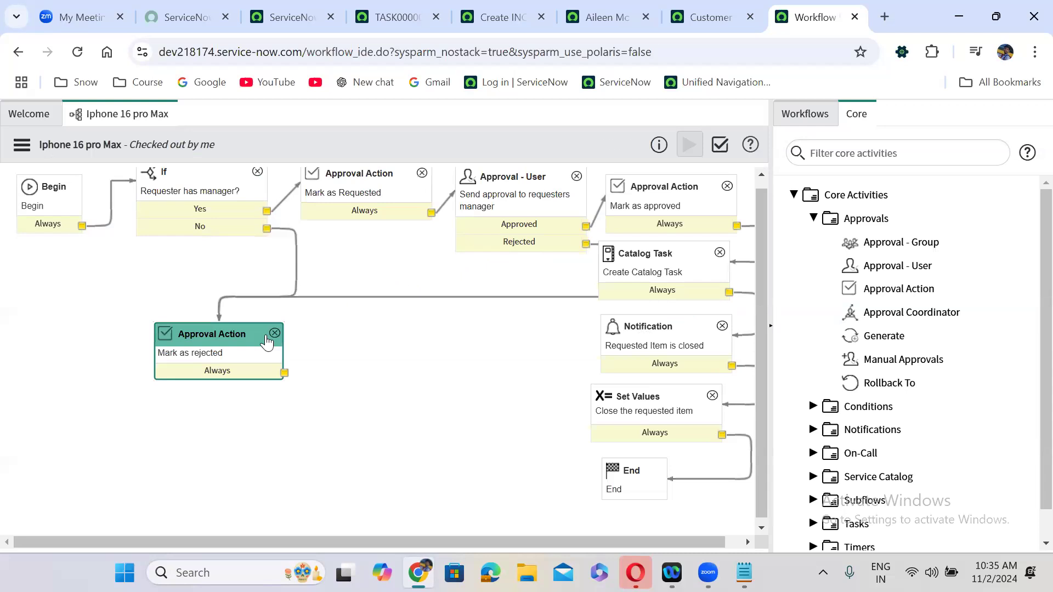
click(658, 335)
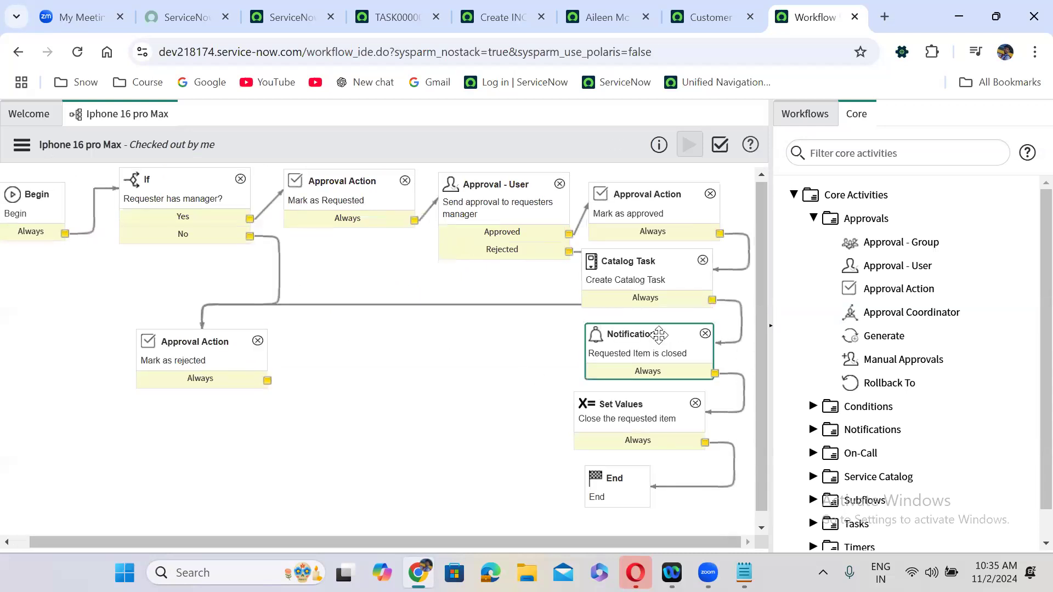
- Copy the Notification below Mark as rejected and rename it 'Requested Item is closed Incomplete'
right_click(639, 356)
click(677, 445)
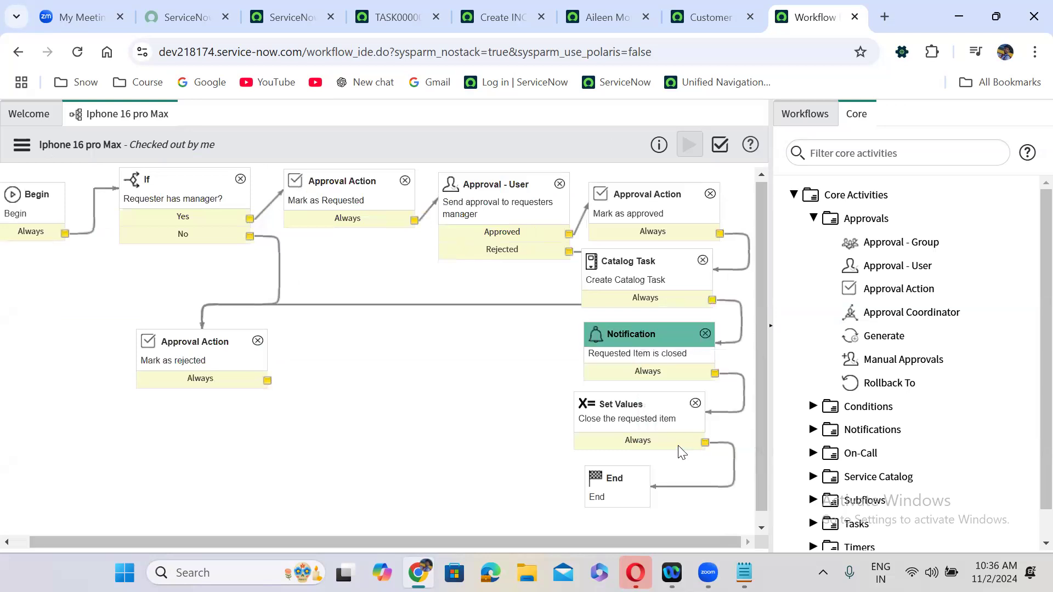
drag(424, 425, 184, 412)
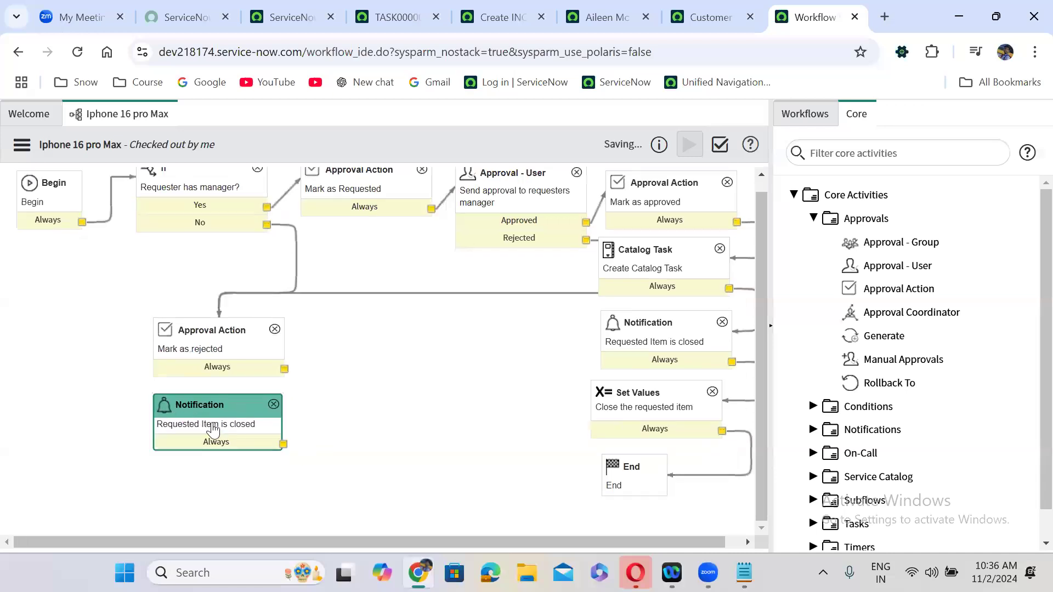
double_click(228, 430)
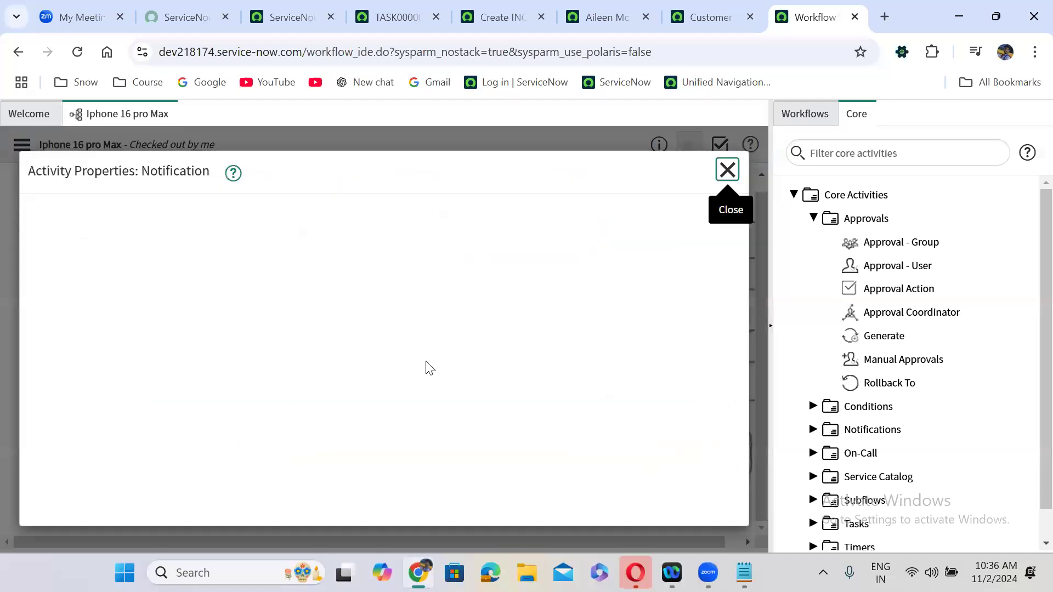
click(296, 319)
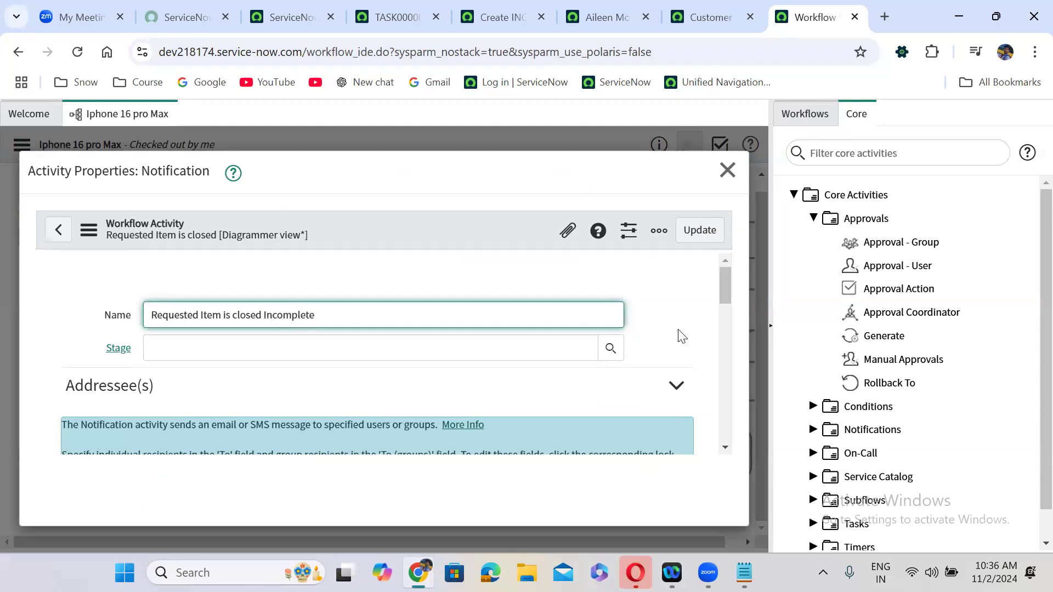
drag(724, 286, 724, 391)
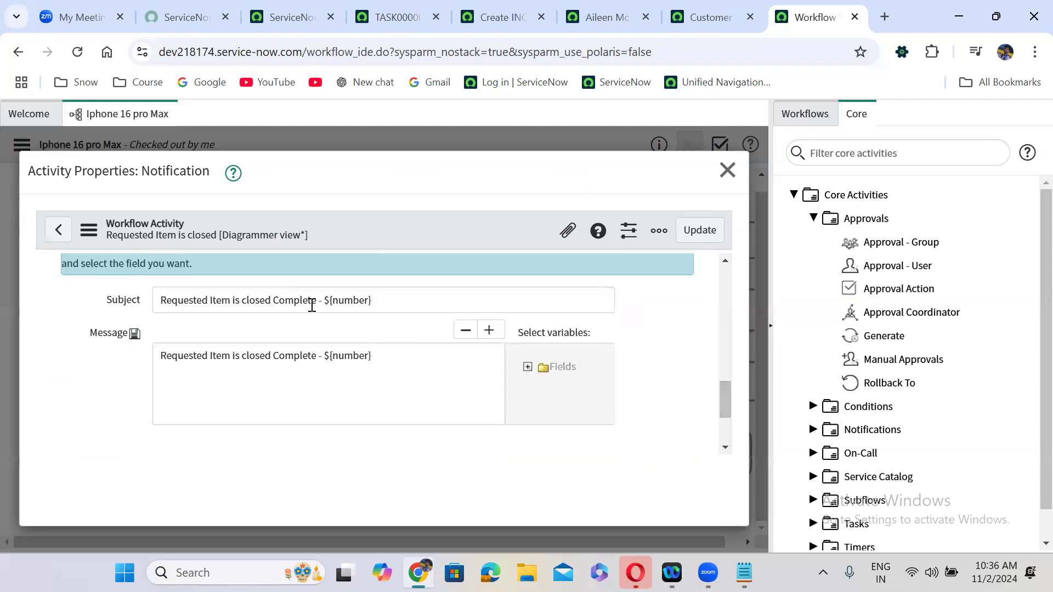
- Change its subject and message to read Incomplete, save, and connect Mark as rejected to it
click(276, 300)
text(In)
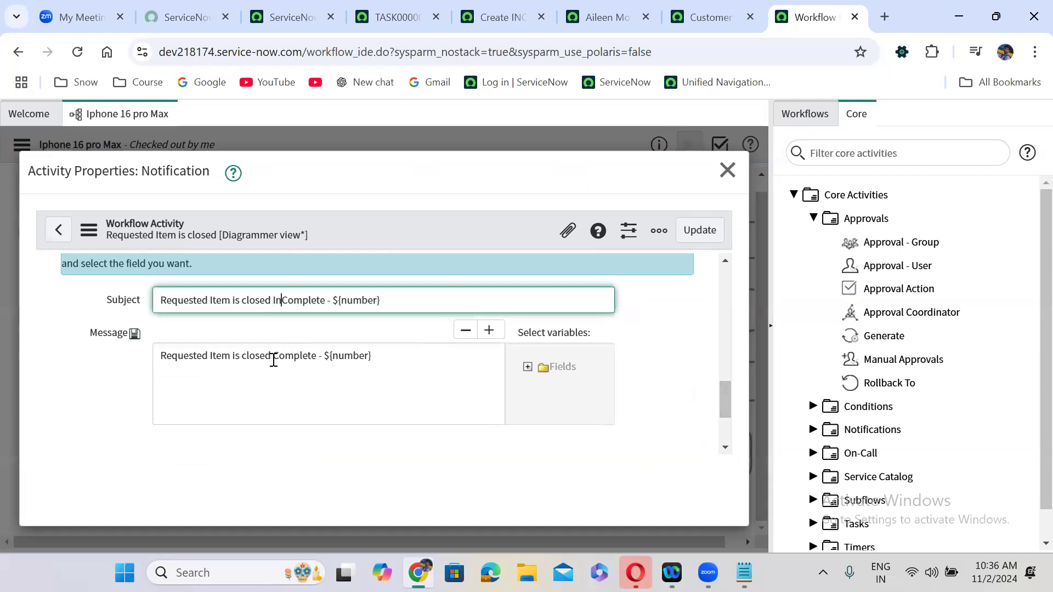
click(274, 358)
text(IN)
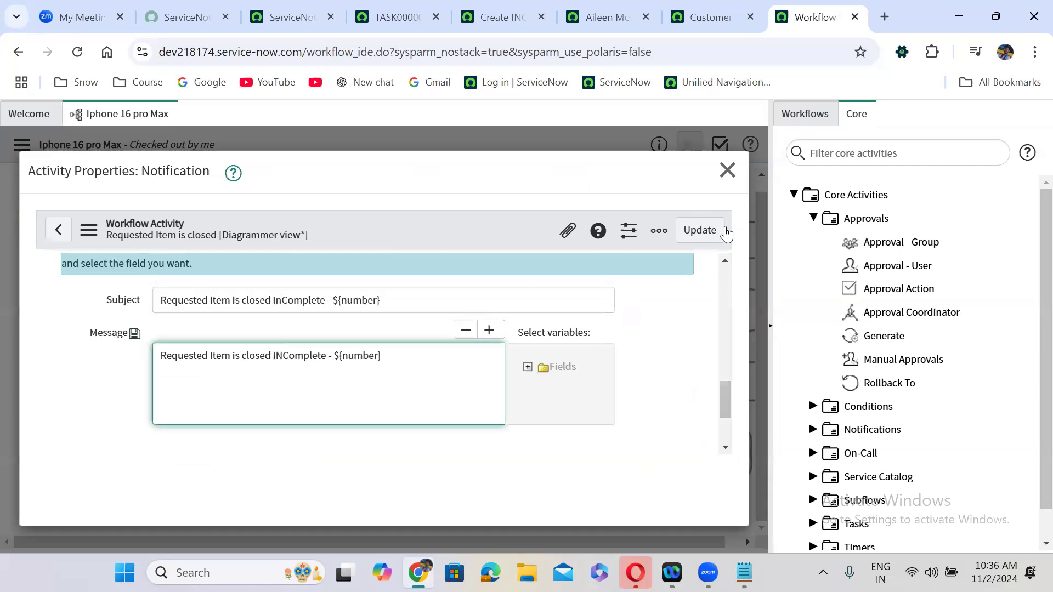
click(706, 234)
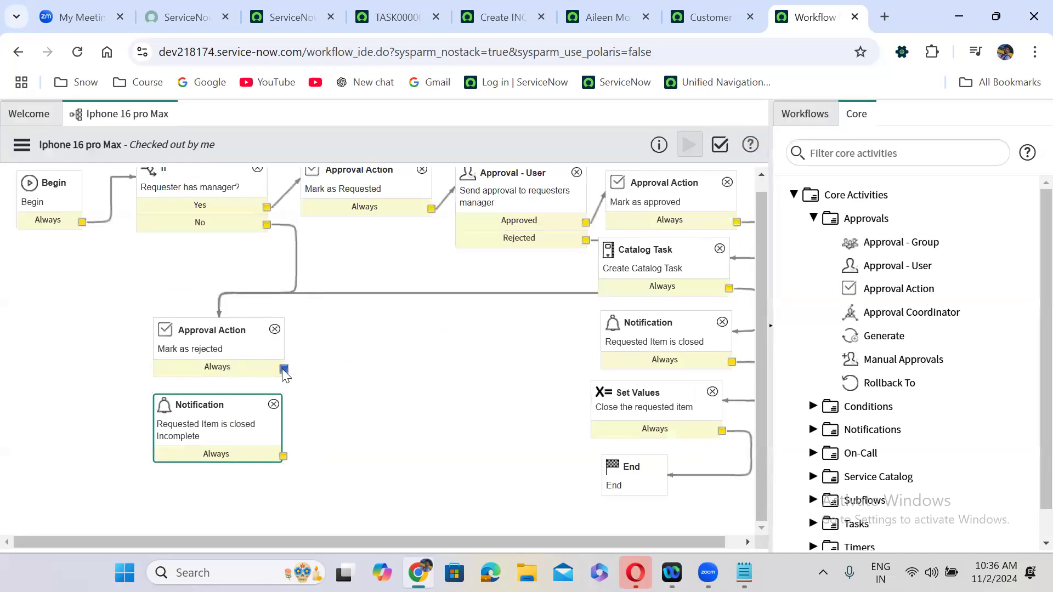
drag(284, 368, 258, 407)
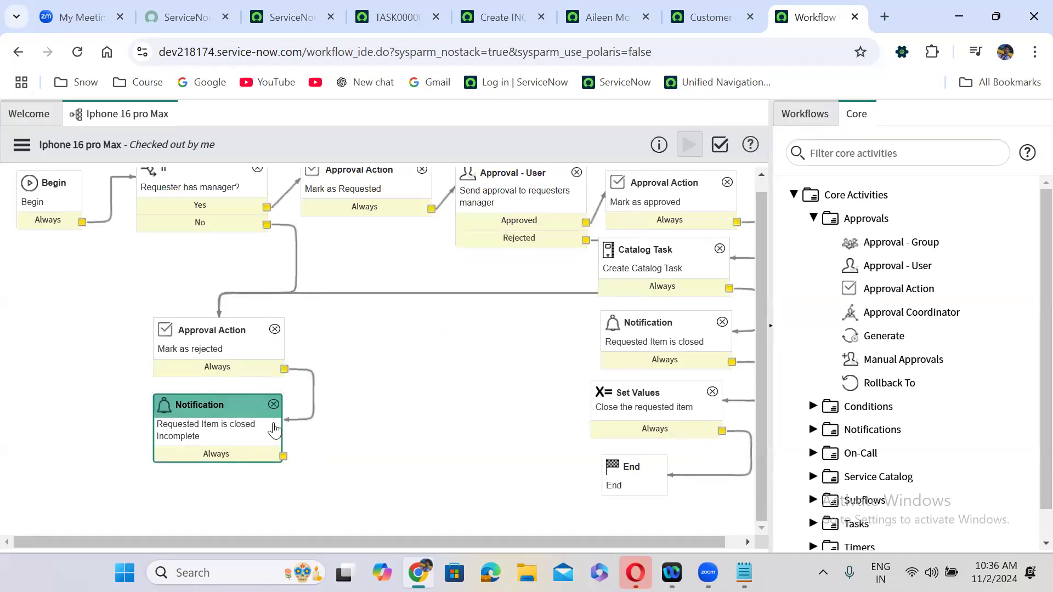
- Copy the Set Values activity and place it right of the incomplete notification
click(641, 407)
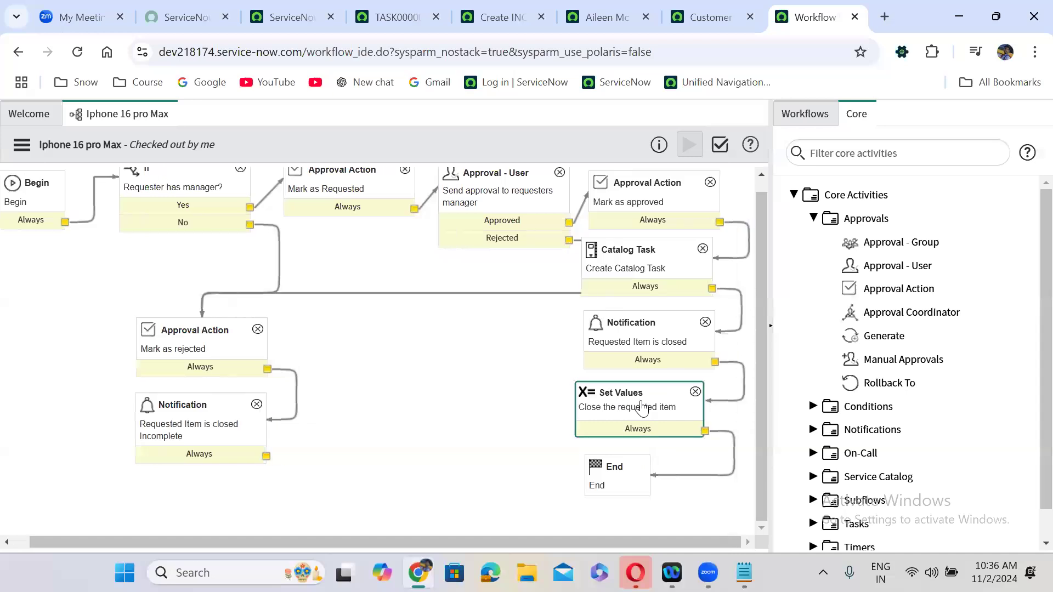
right_click(642, 407)
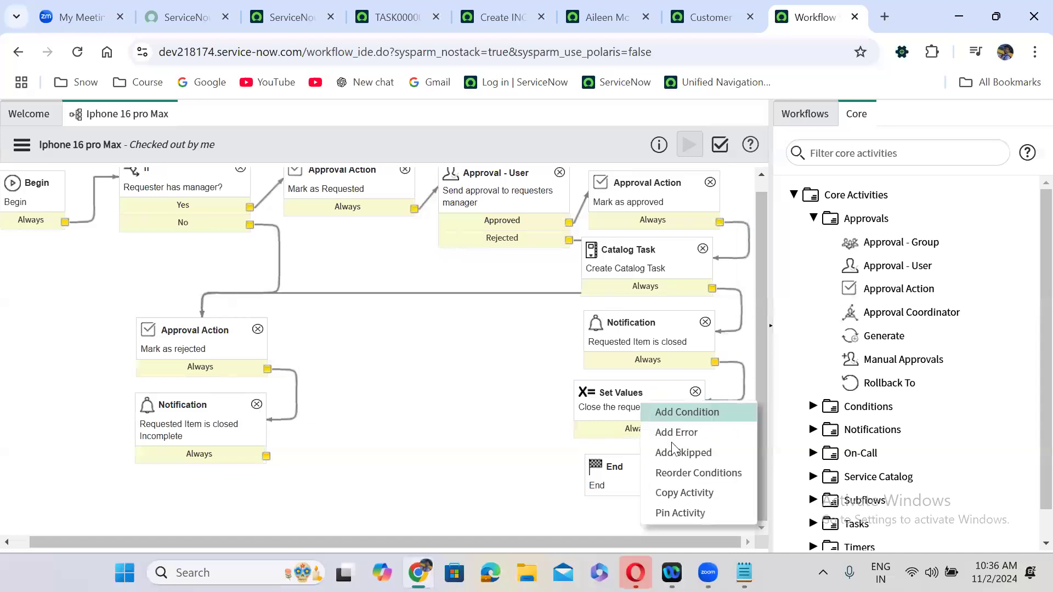
click(687, 491)
drag(617, 436, 370, 445)
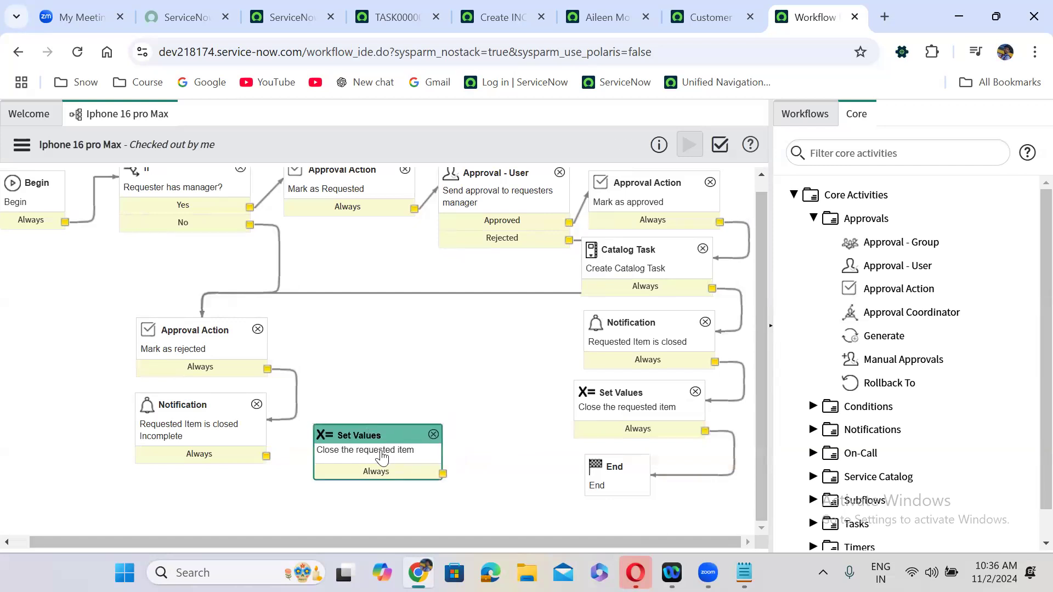
double_click(384, 456)
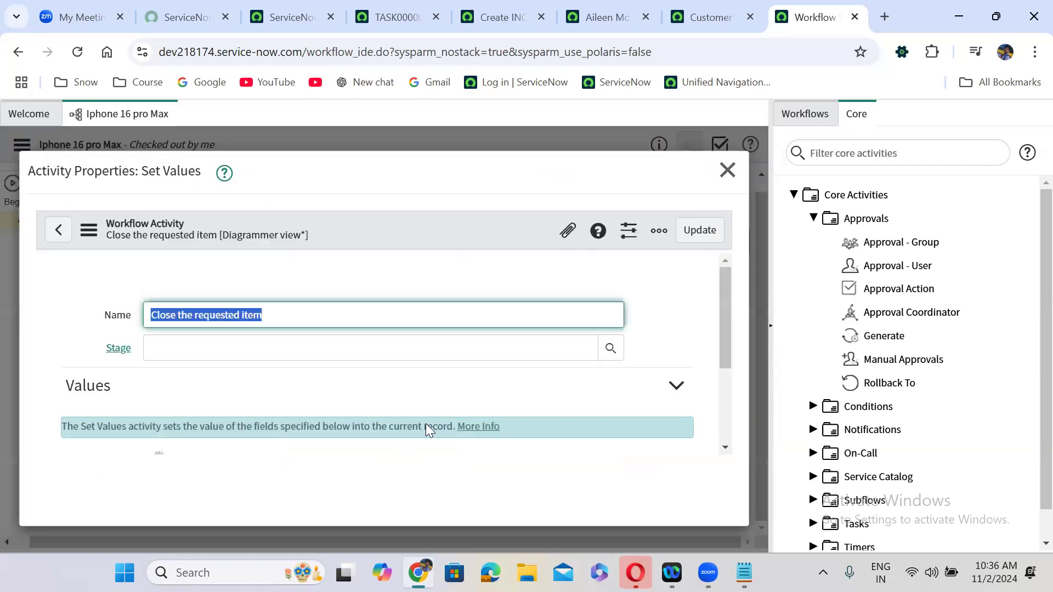
- Set the copy's State to Closed Incomplete, then link the incomplete notification to it and it to End
scroll(727, 312, down, 3)
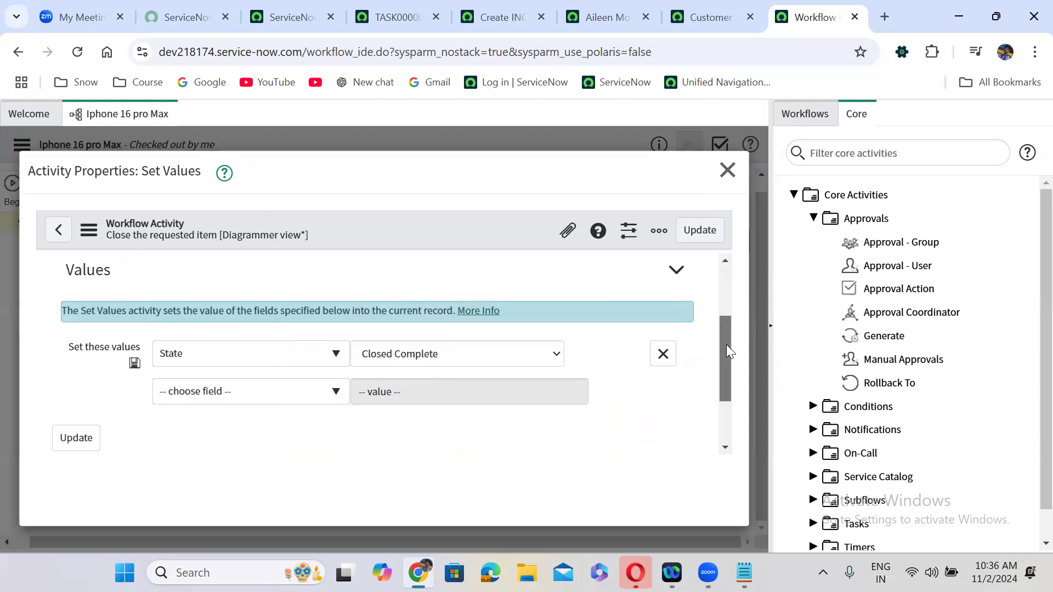
click(400, 324)
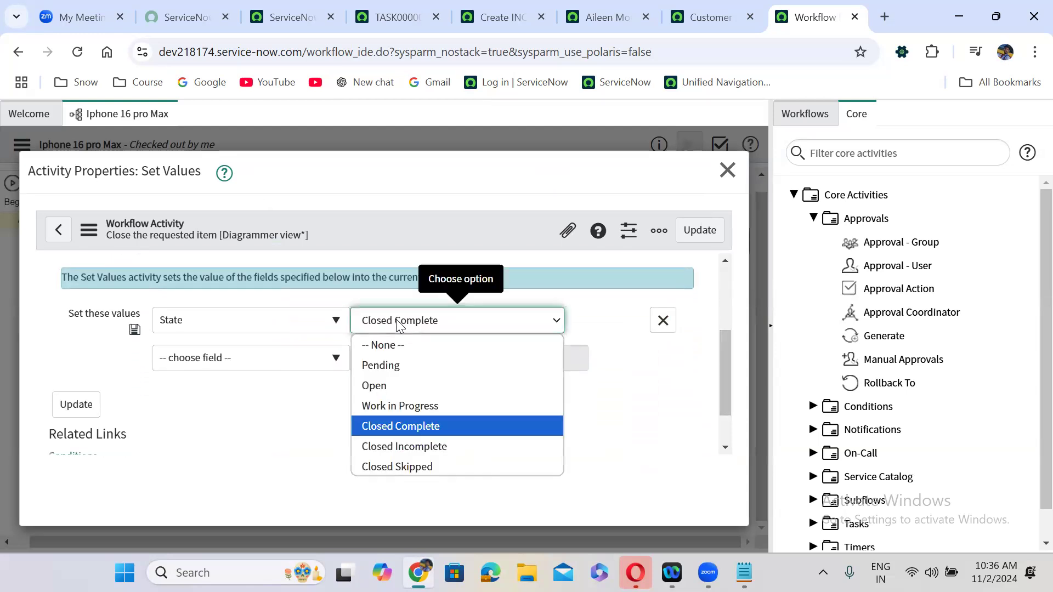
click(415, 447)
click(699, 230)
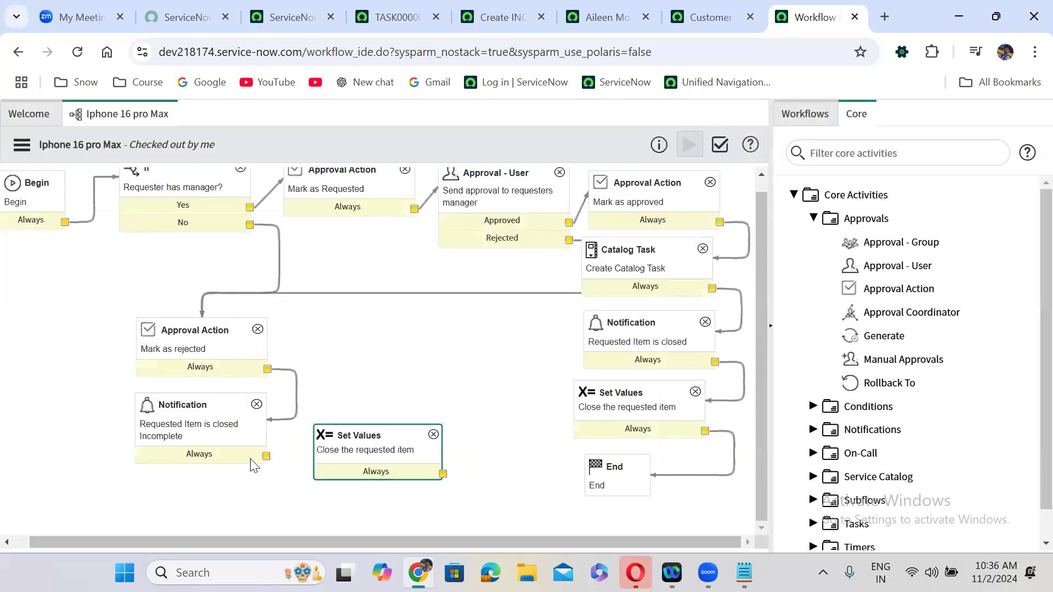
drag(266, 457, 597, 485)
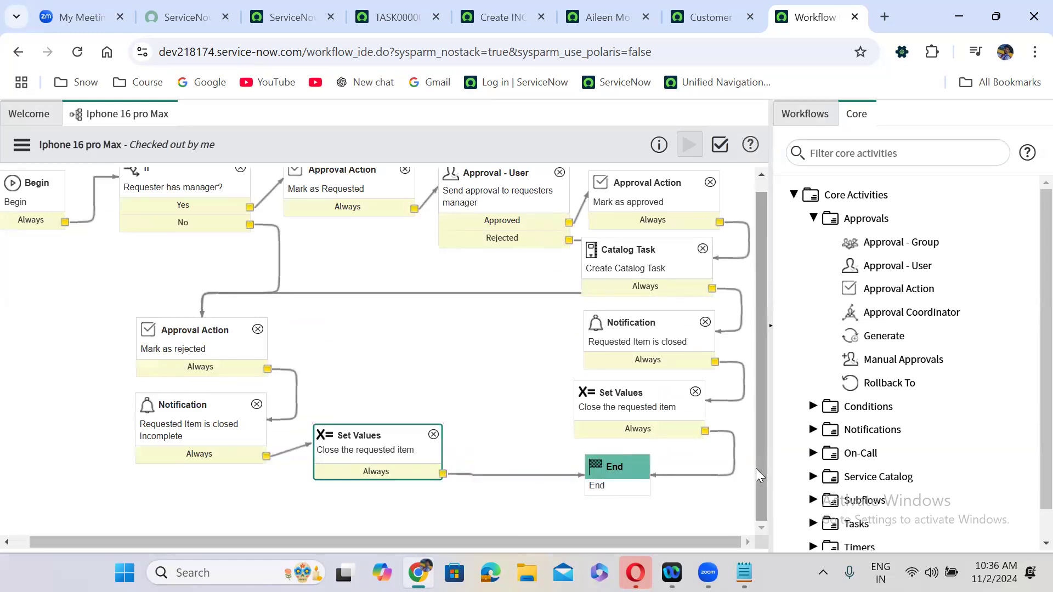
drag(757, 473, 768, 297)
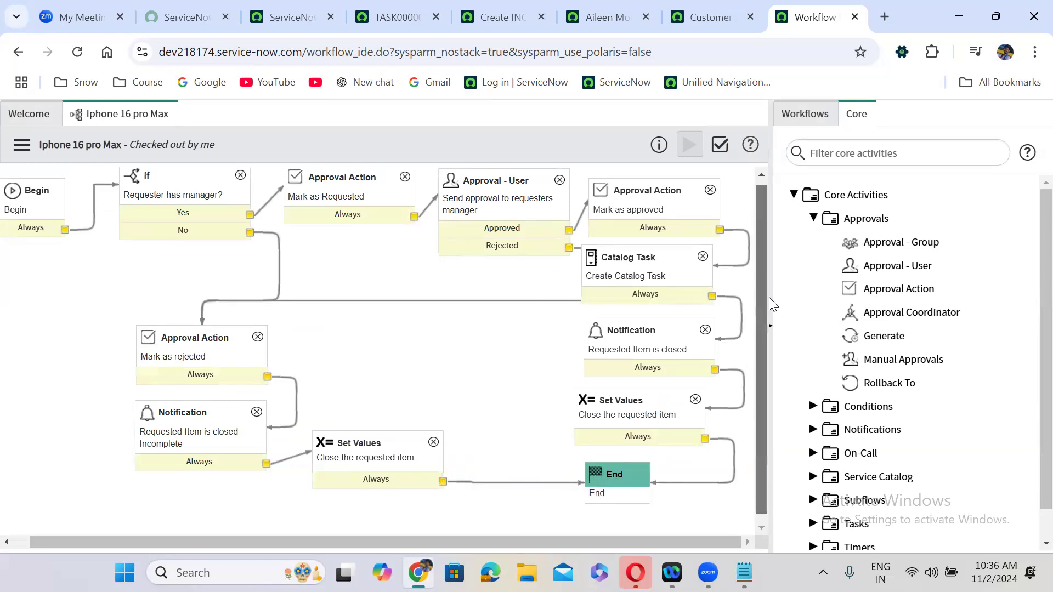
click(159, 193)
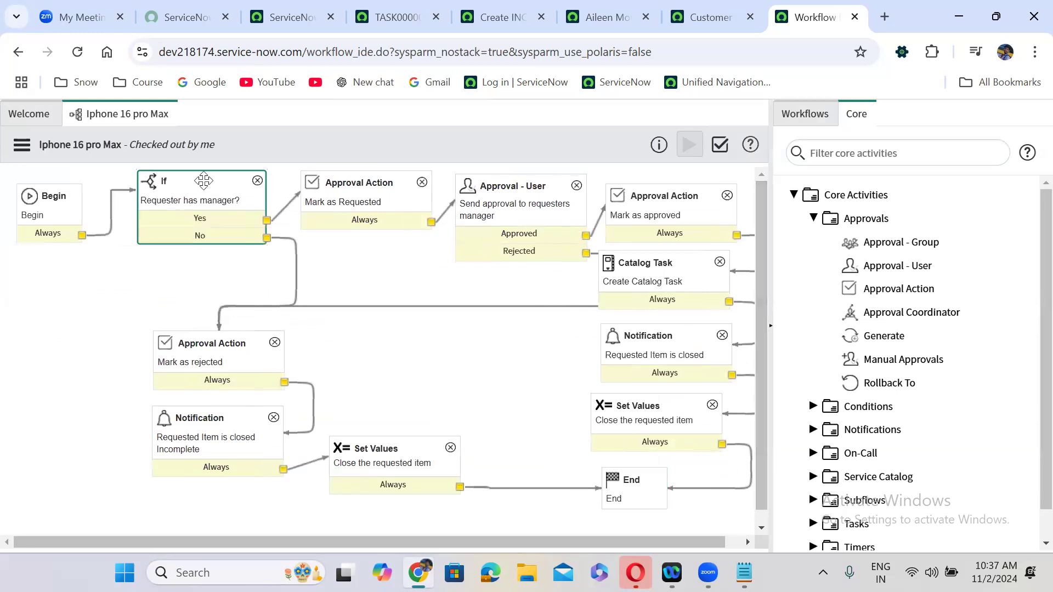
click(393, 204)
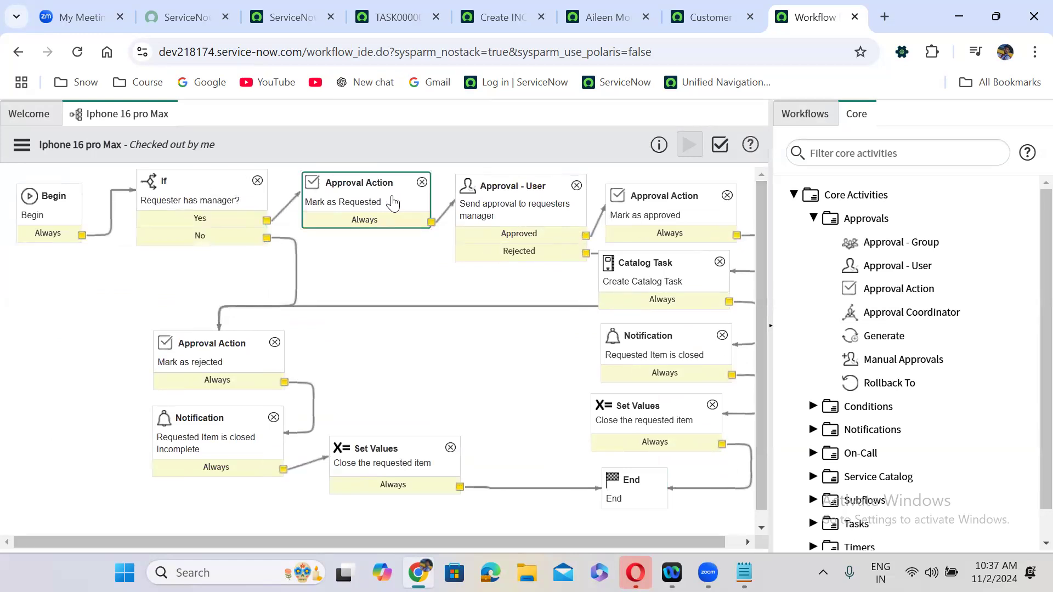
click(536, 196)
click(640, 200)
click(646, 273)
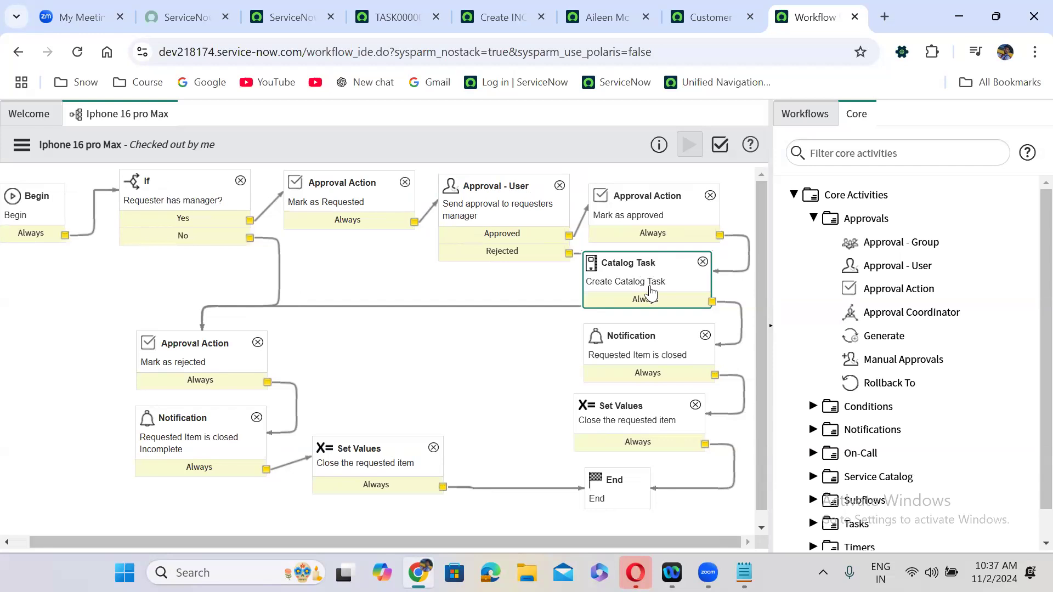
click(656, 335)
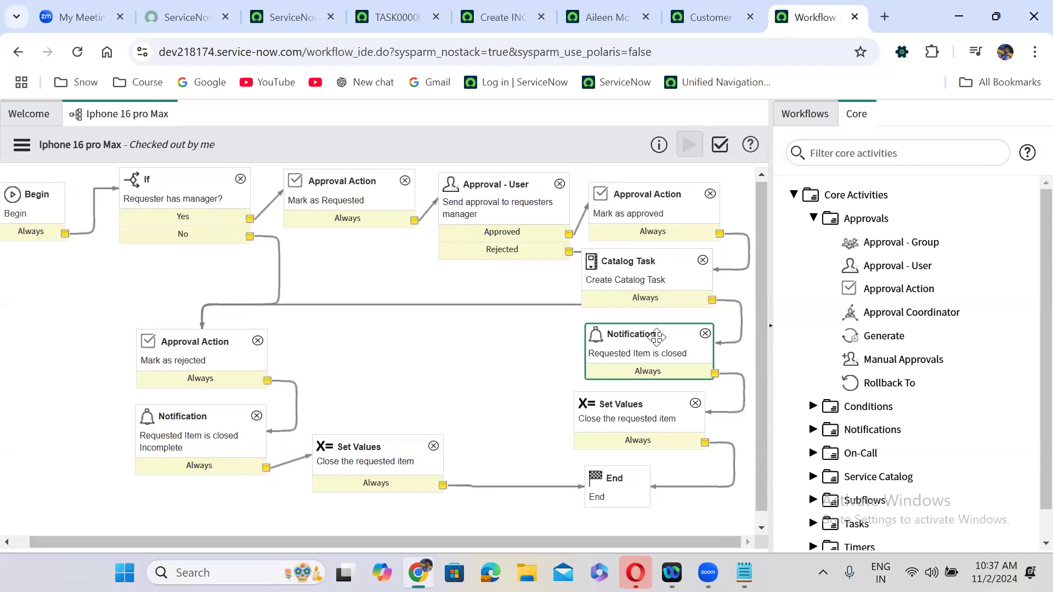
- Review the Set Values and End nodes, then publish the Iphone 16 pro Max workflow
click(634, 411)
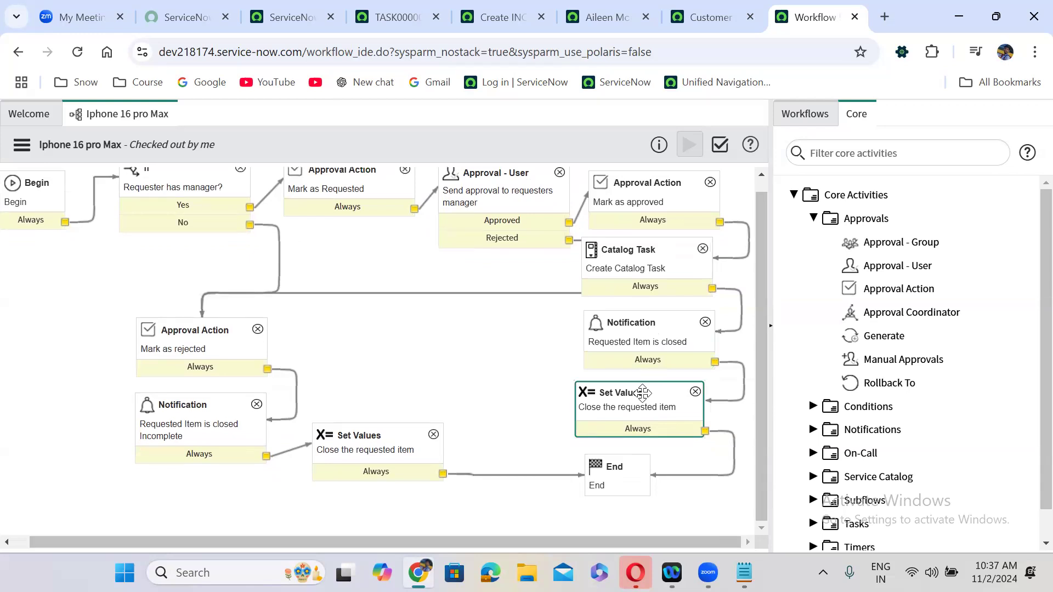
click(624, 461)
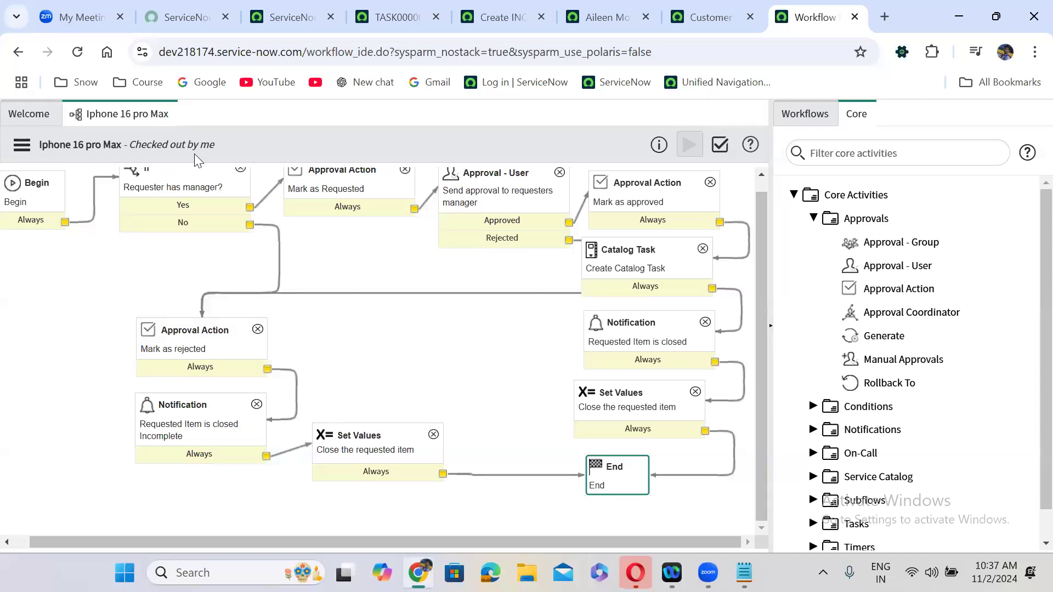
click(21, 145)
click(52, 222)
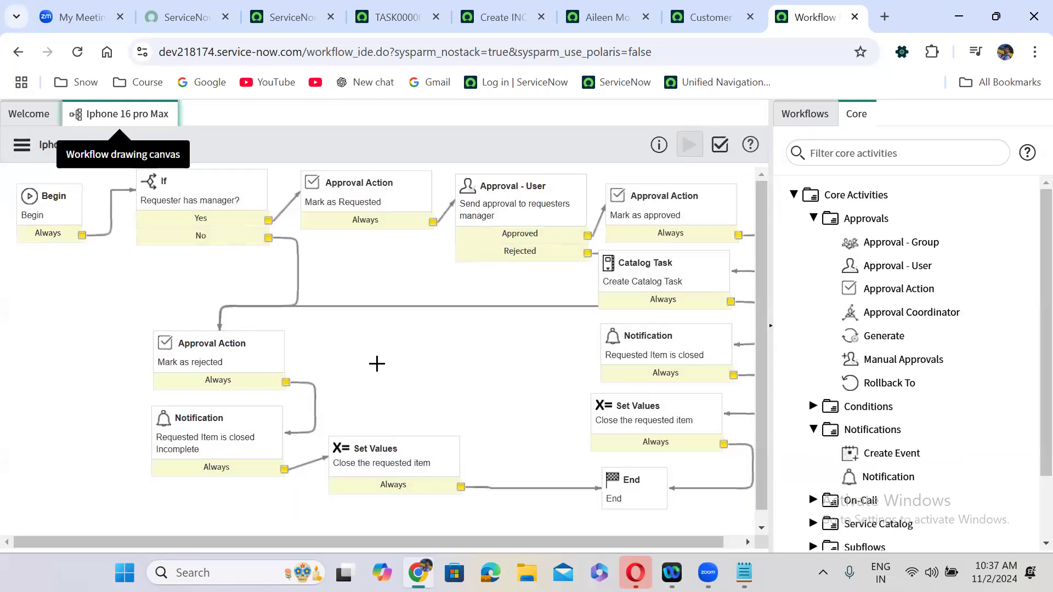
click(300, 11)
- Open Maintain Items, sort by Updated, and open the Iphone 16 Pro Max catalog item
click(170, 130)
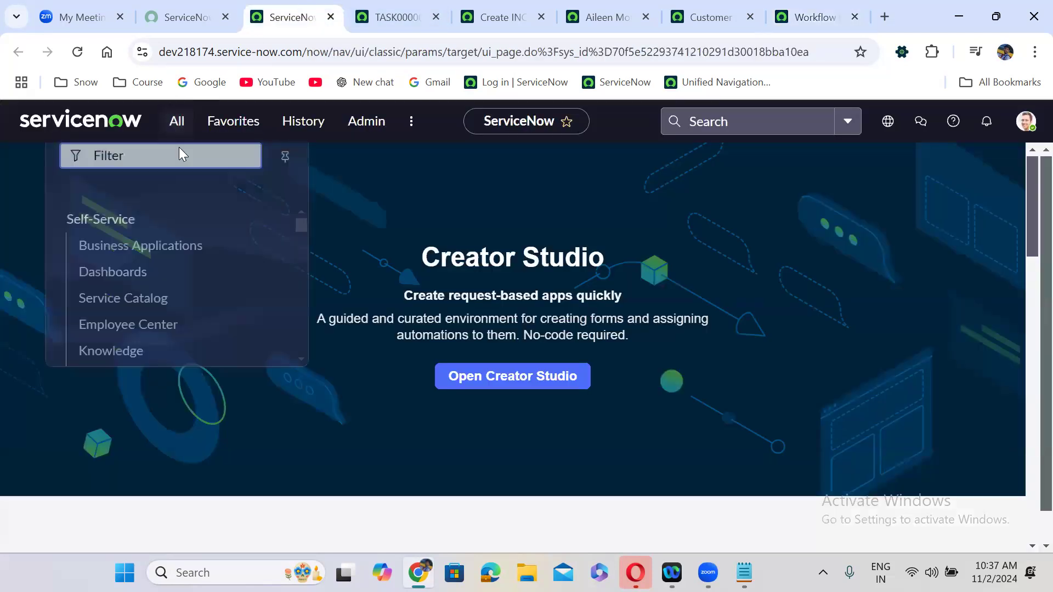
text(main)
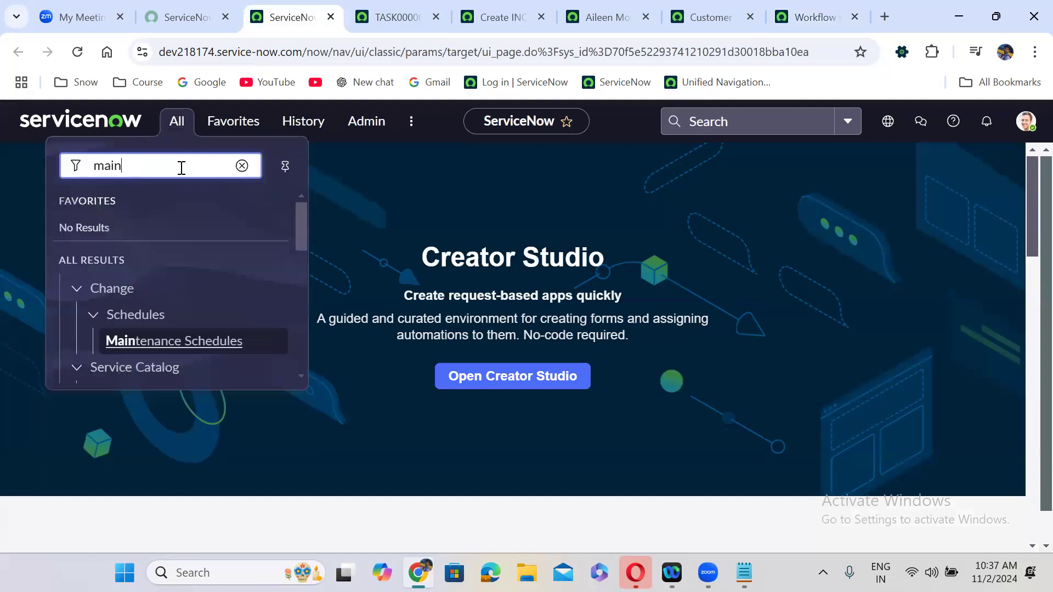
text(tain items)
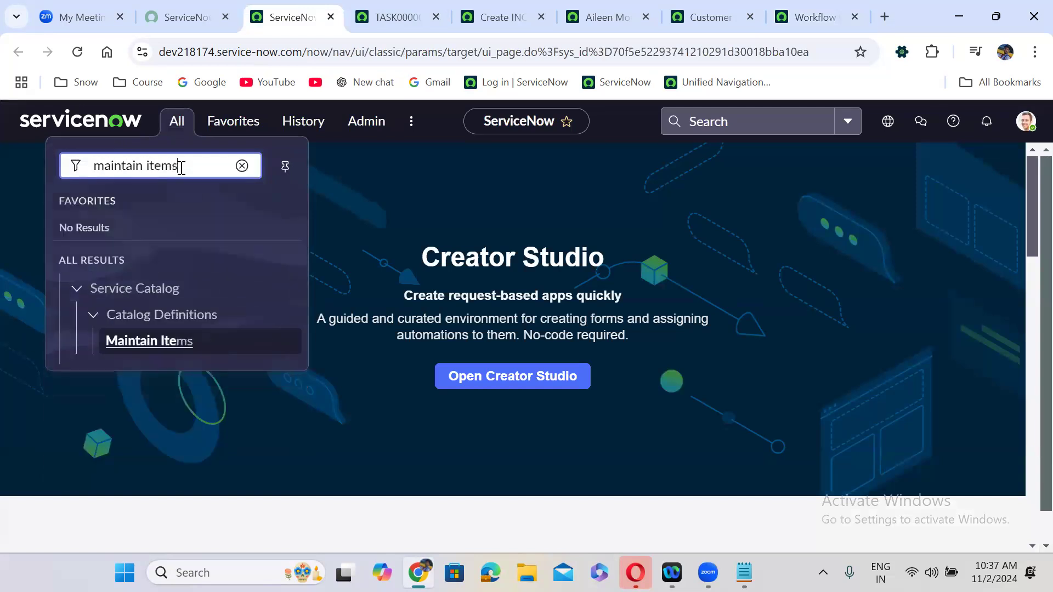
click(171, 344)
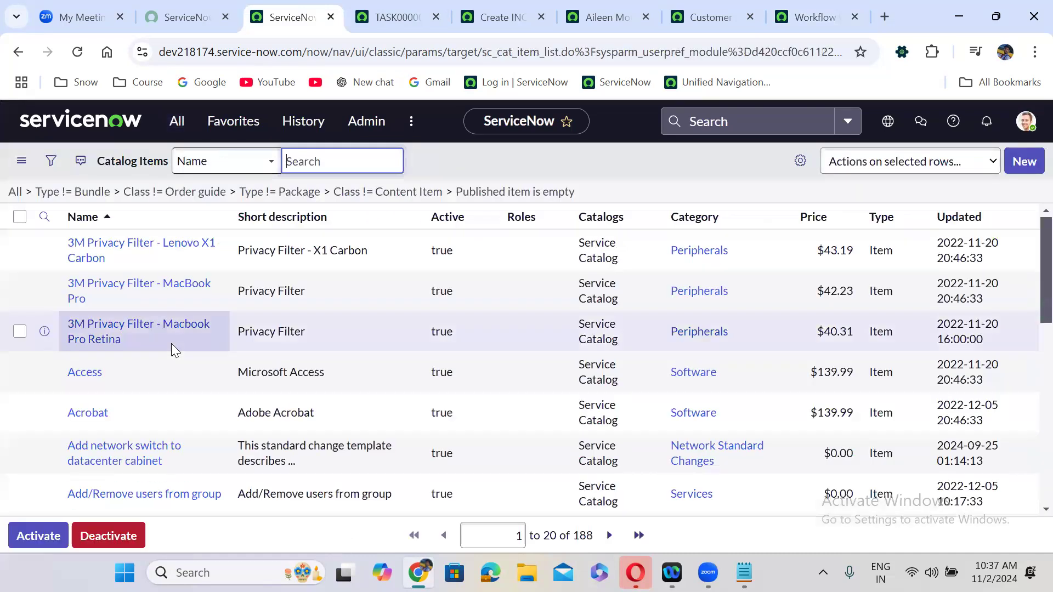
click(966, 218)
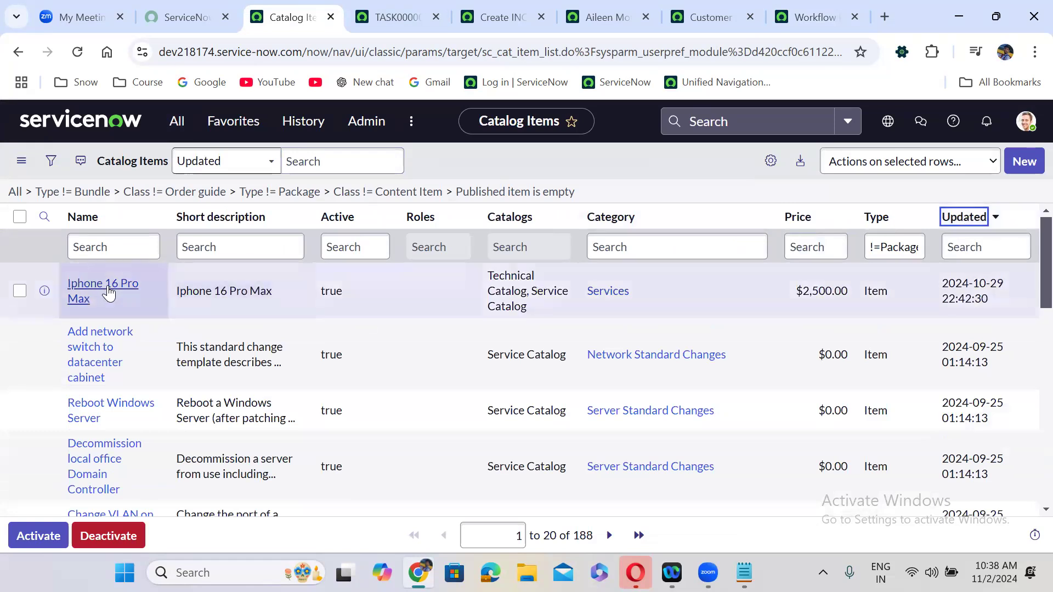
click(108, 294)
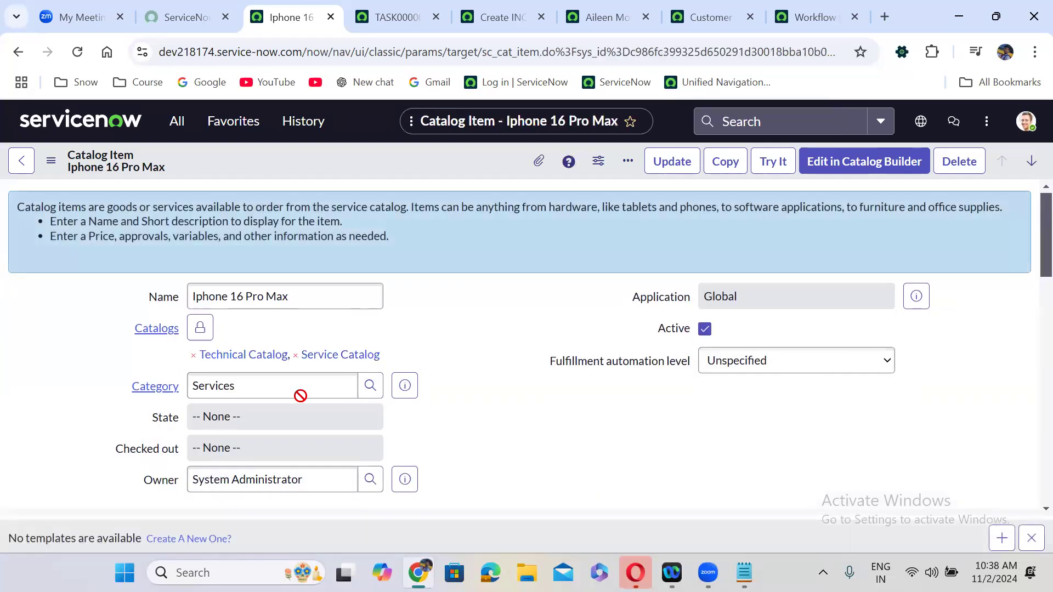
- On the Process Engine tab, set Workflow to Iphone 16 pro Max and save the item
scroll(447, 354, down, 5)
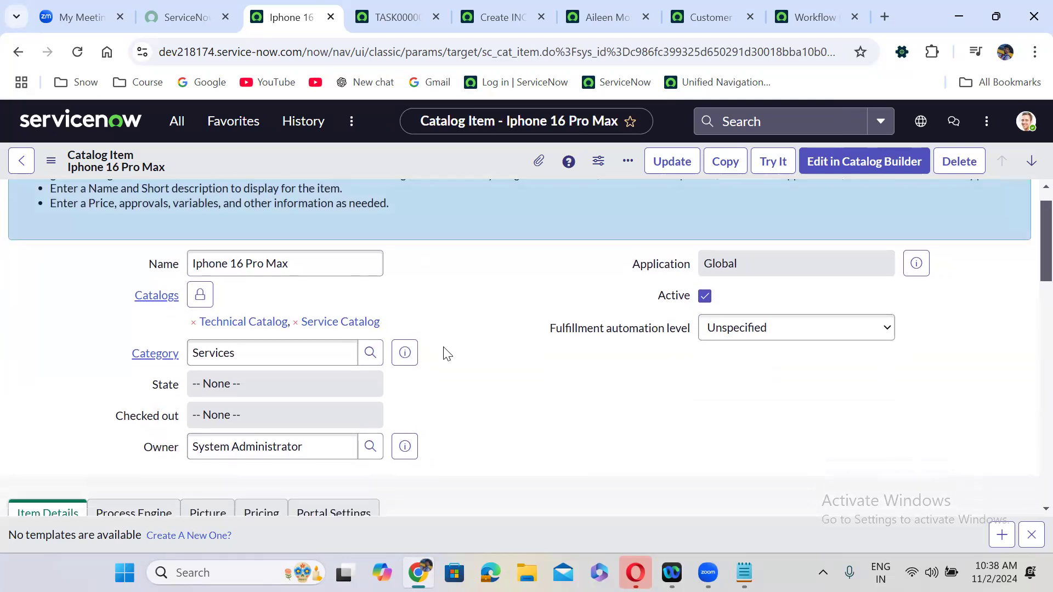
click(145, 249)
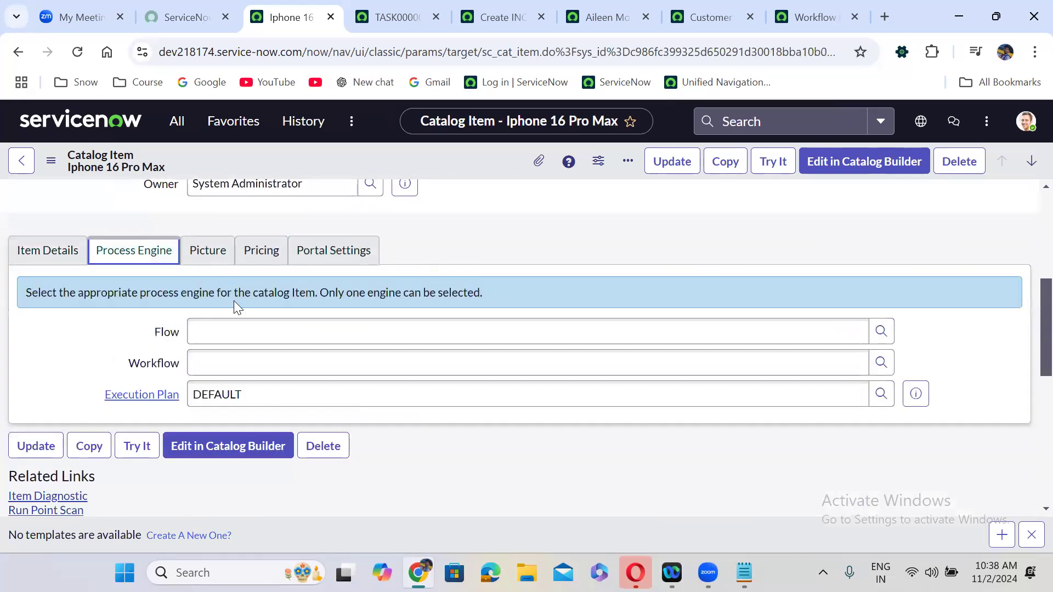
click(232, 360)
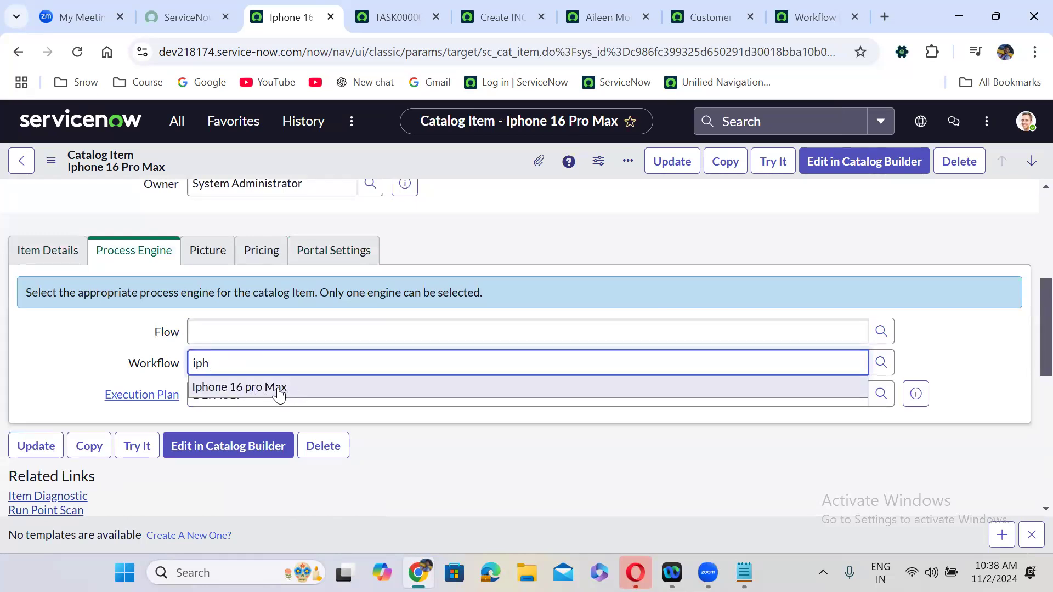
click(280, 390)
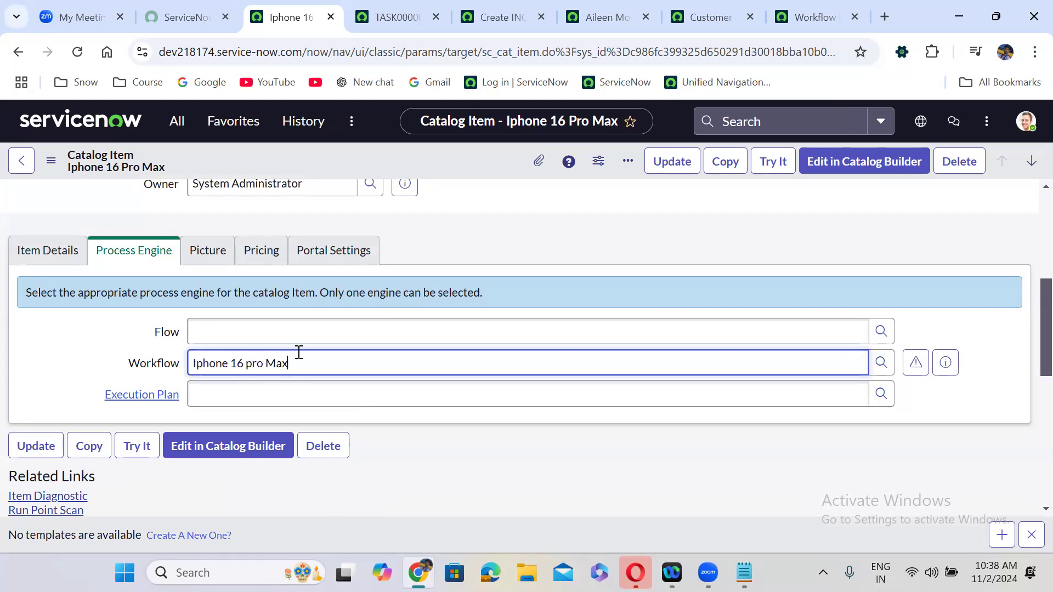
right_click(404, 156)
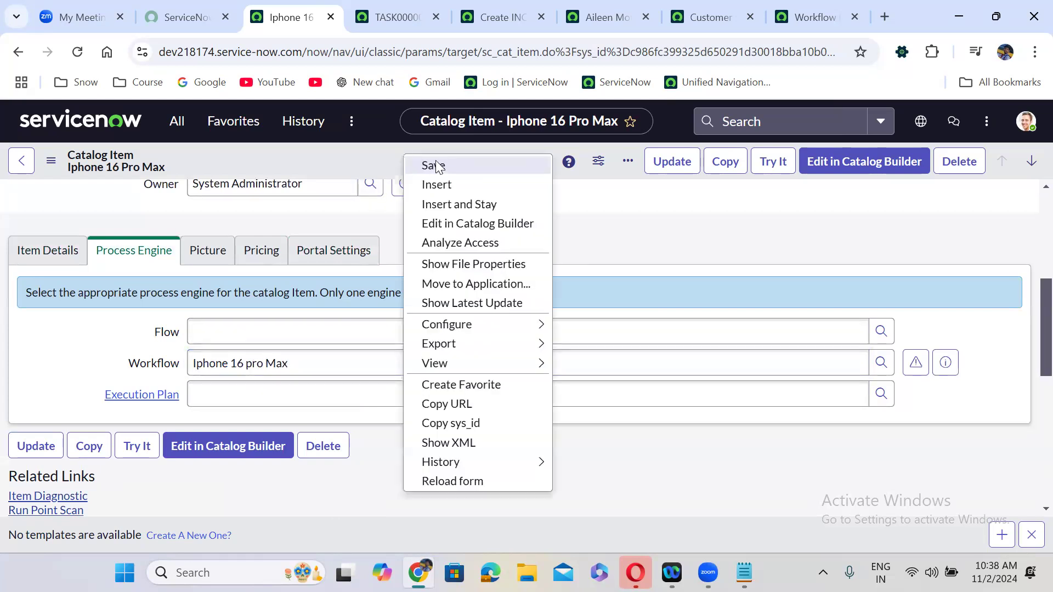
click(433, 166)
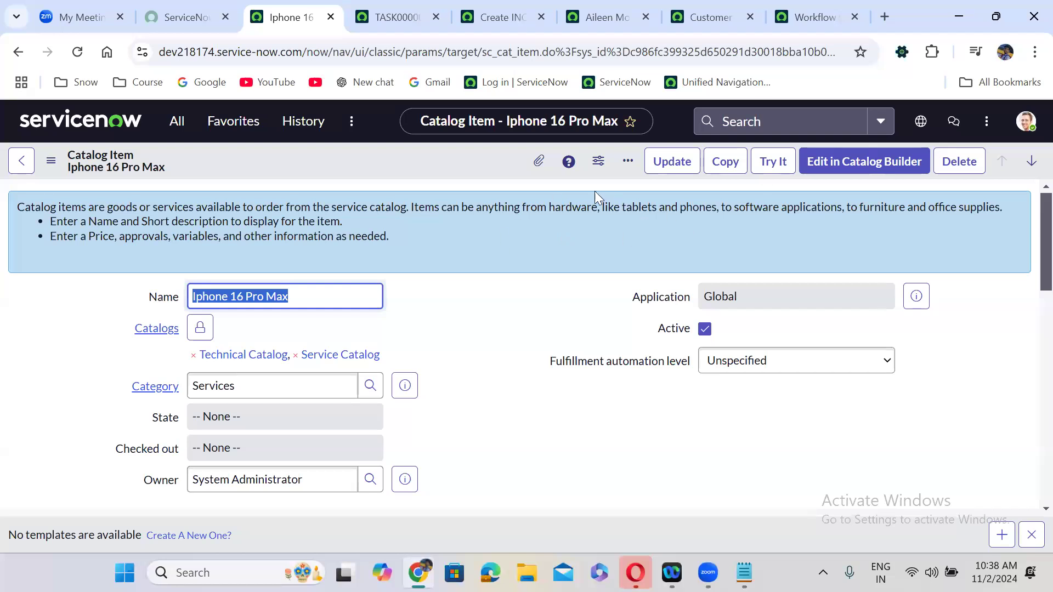
- Preview the item's order page with Try It, go back, and return to the workflow editor
click(780, 164)
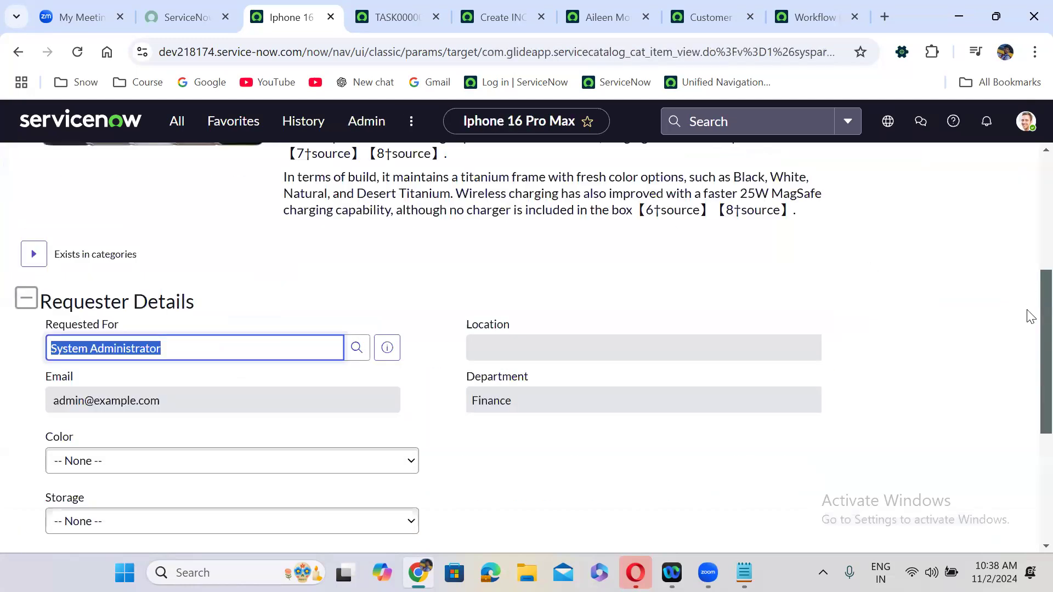
scroll(1029, 437, down, 5)
scroll(1027, 498, up, 12)
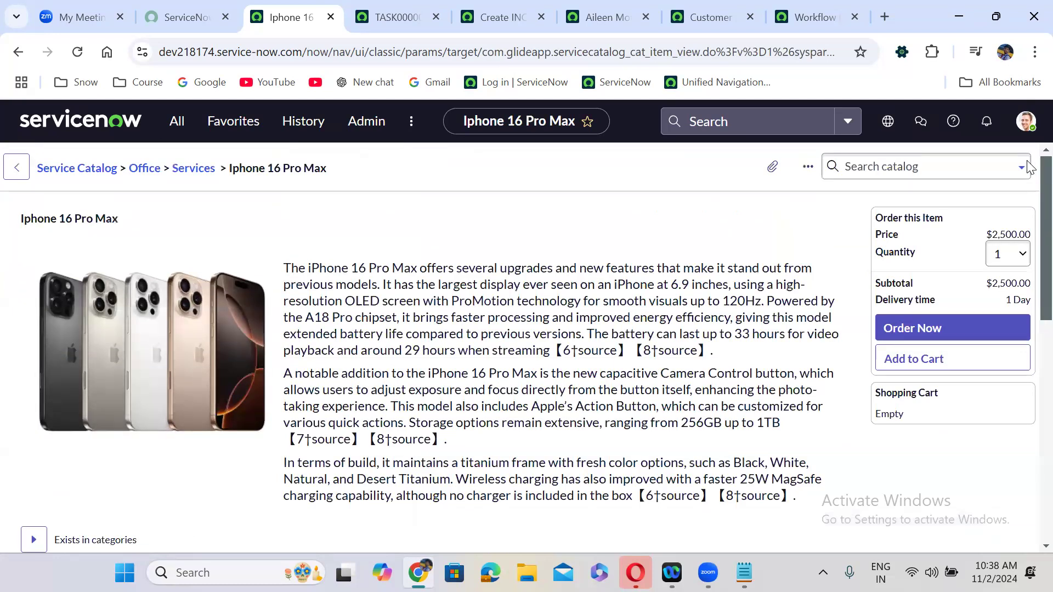
click(19, 57)
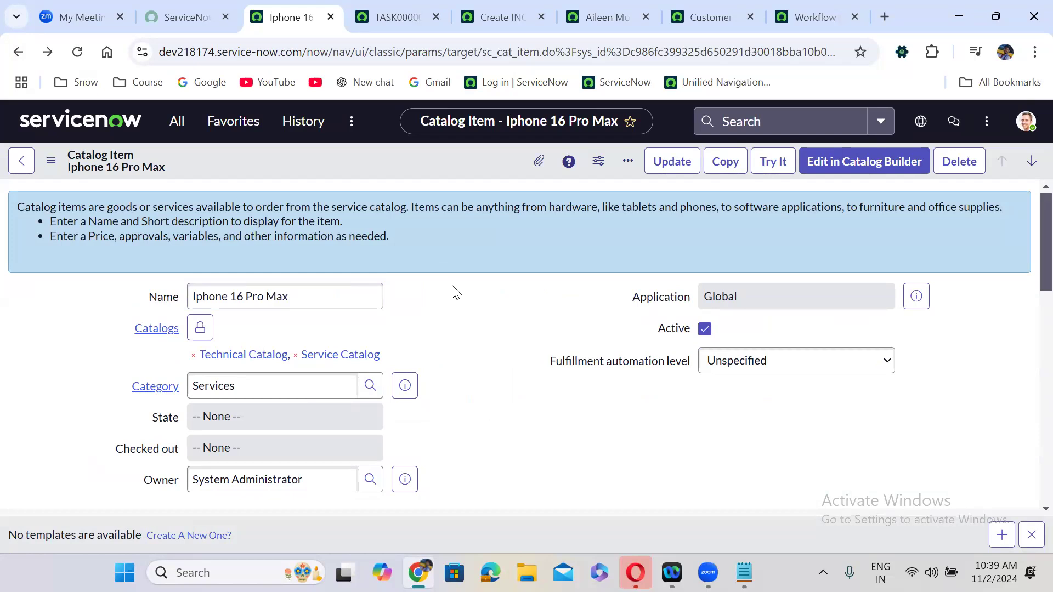
click(818, 7)
right_click(819, 8)
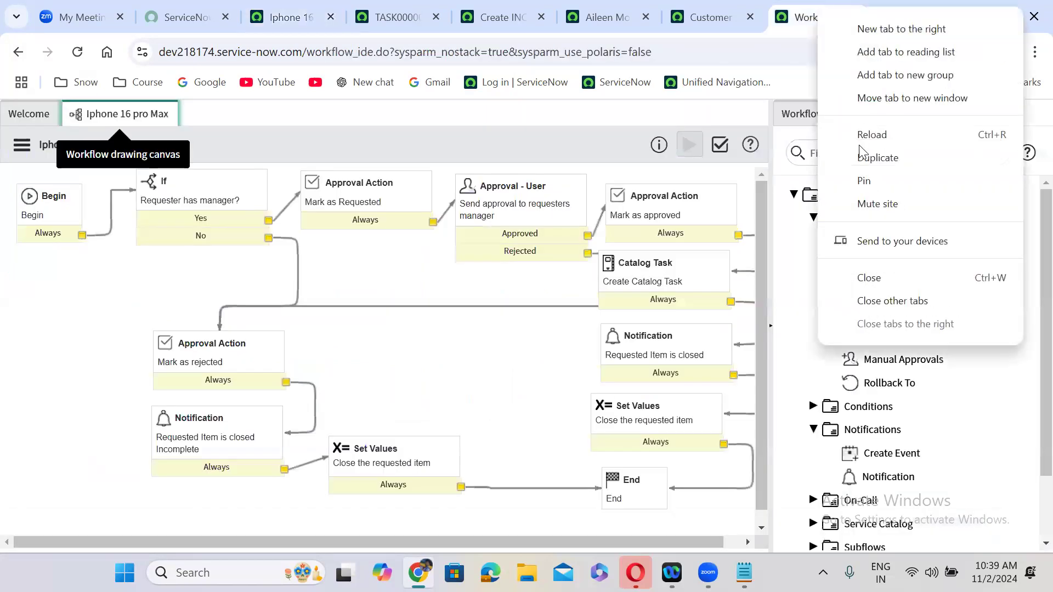
- Duplicate the tab and change its URL path to /sp to reach the Service Portal
click(869, 158)
drag(305, 51, 581, 51)
drag(501, 48, 522, 50)
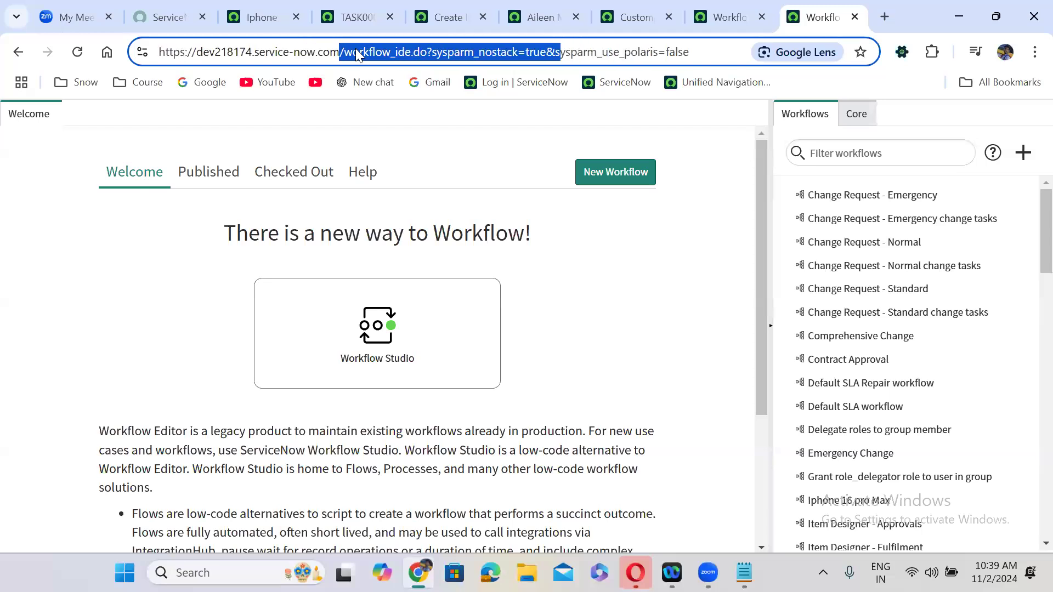
click(347, 52)
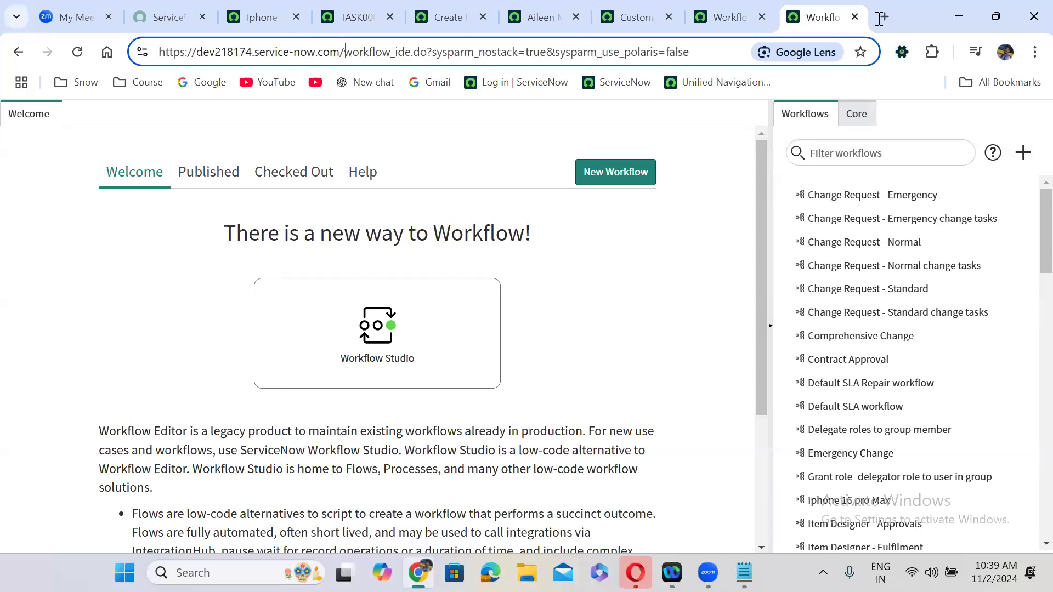
key(shift+End)
text(sp)
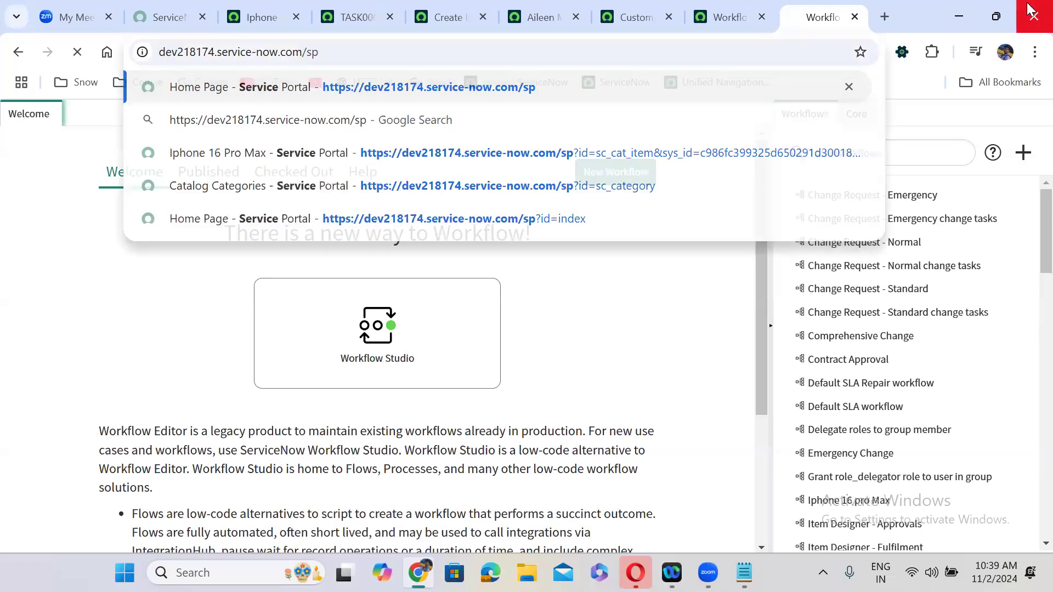
key(Return)
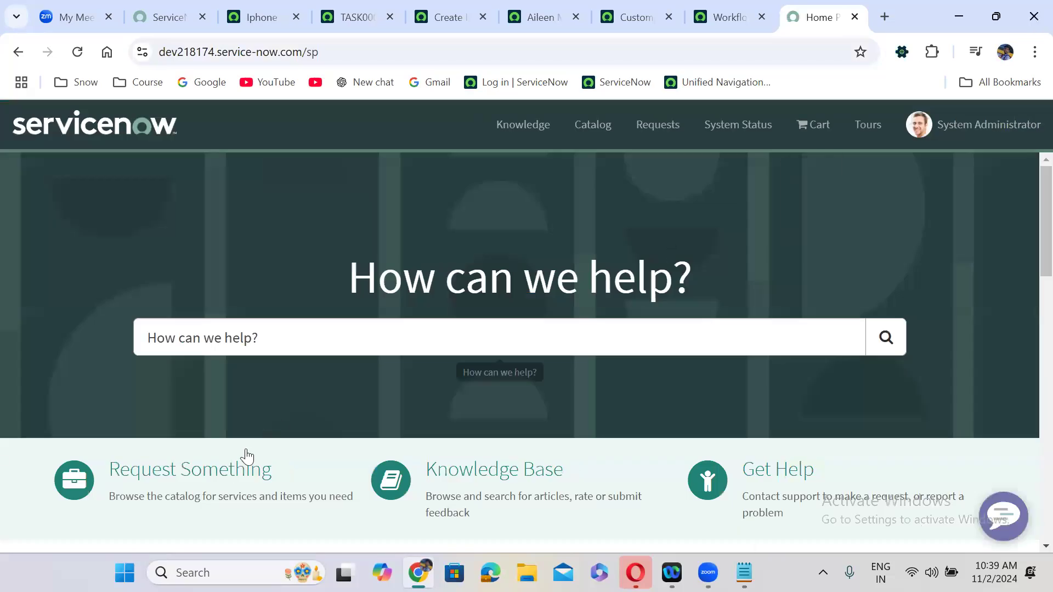
- Browse Service Catalog > Office > Services to open Iphone 16 Pro Max, then return to the item record
click(227, 470)
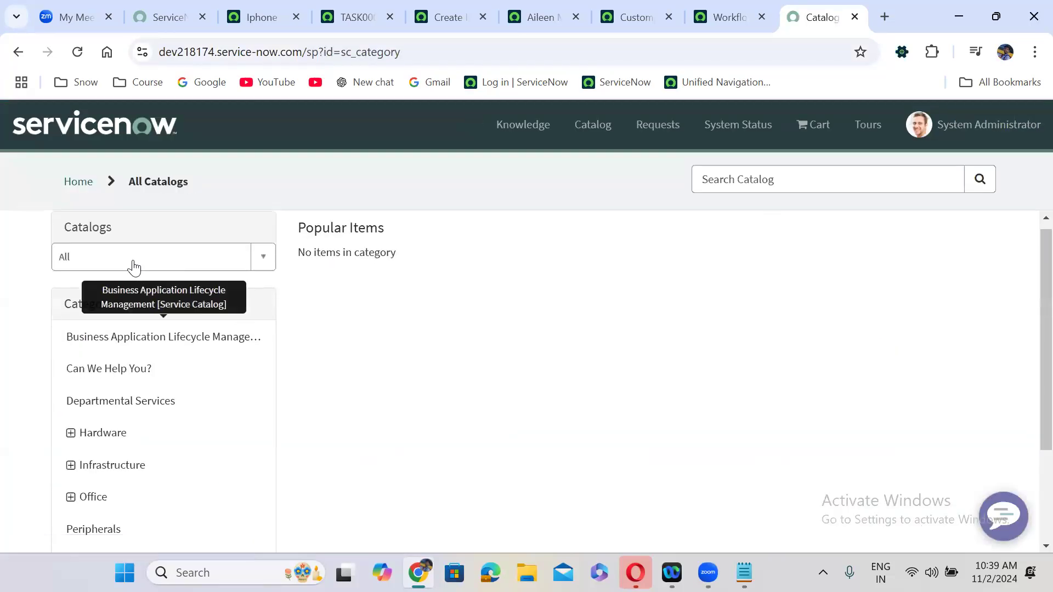
click(130, 261)
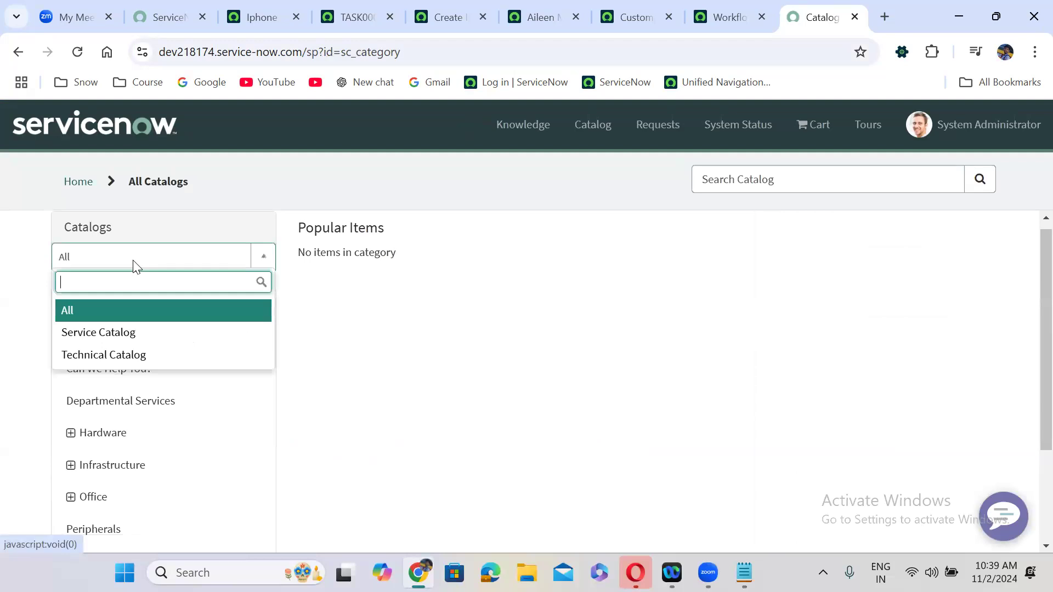
click(132, 336)
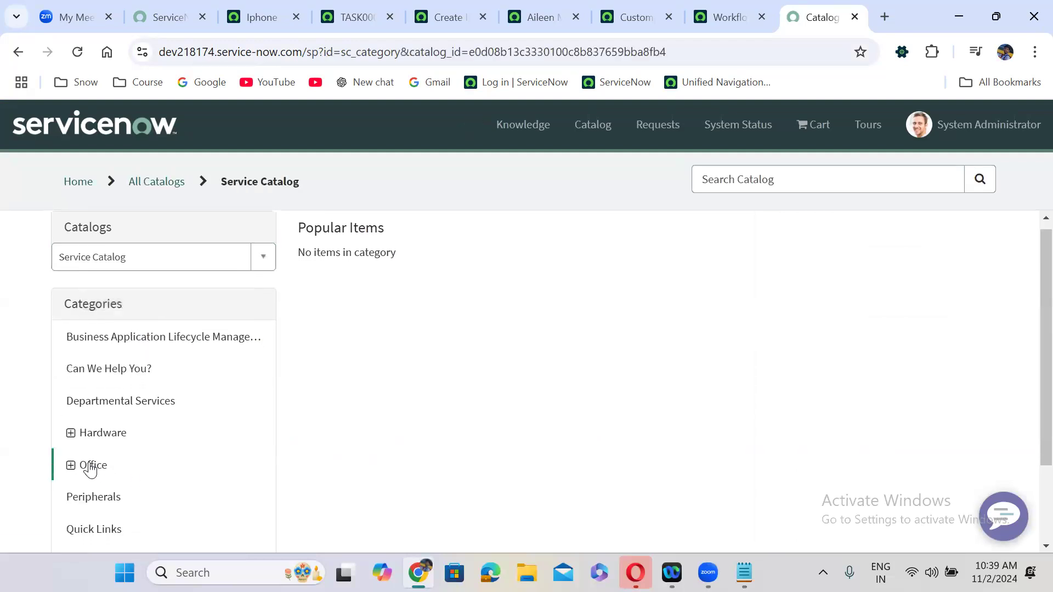
click(93, 465)
click(118, 513)
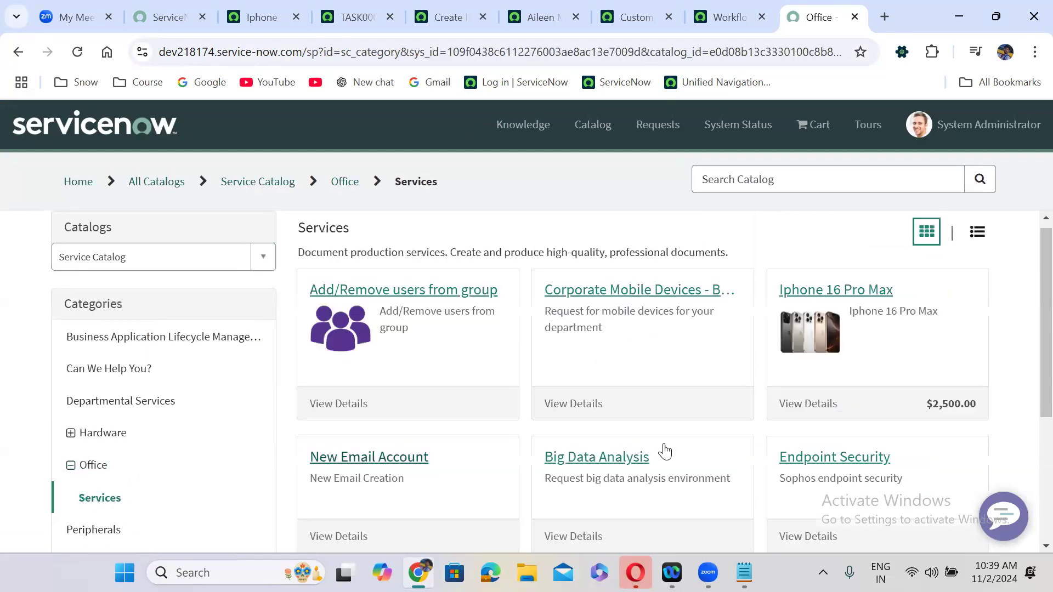
click(874, 291)
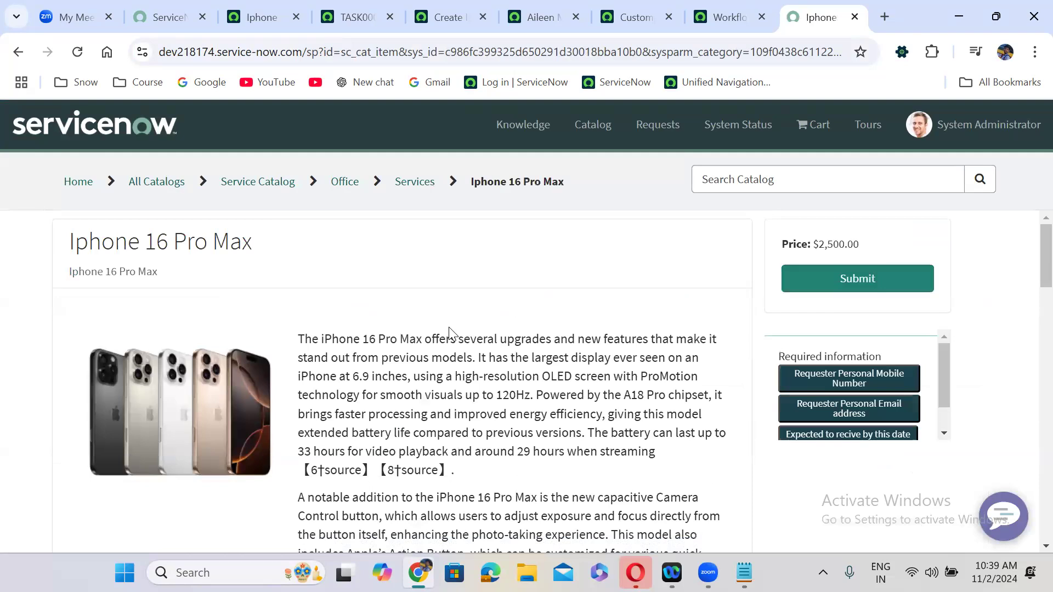
scroll(448, 333, down, 10)
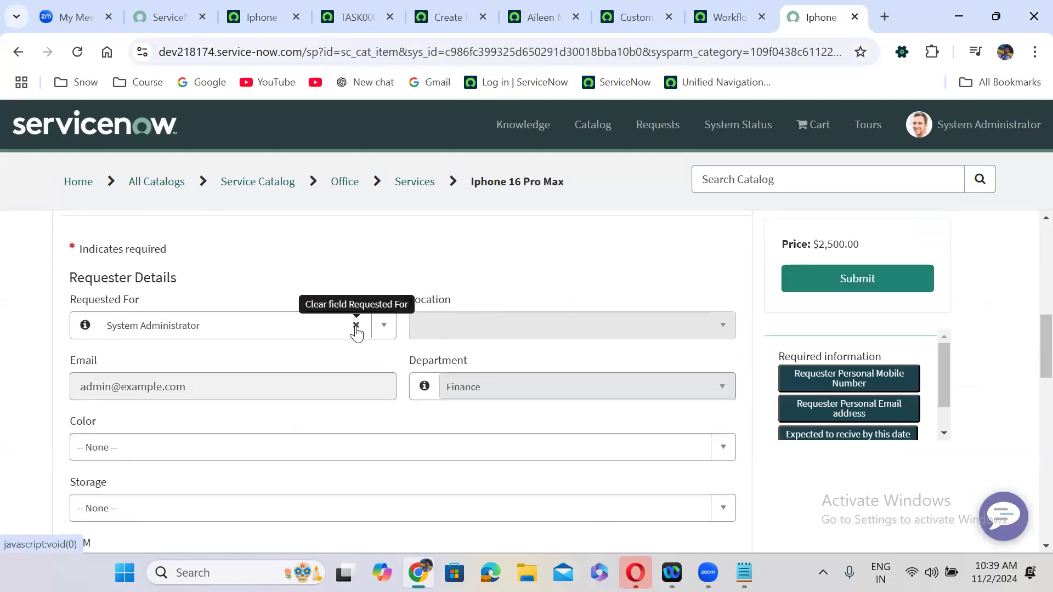
click(272, 14)
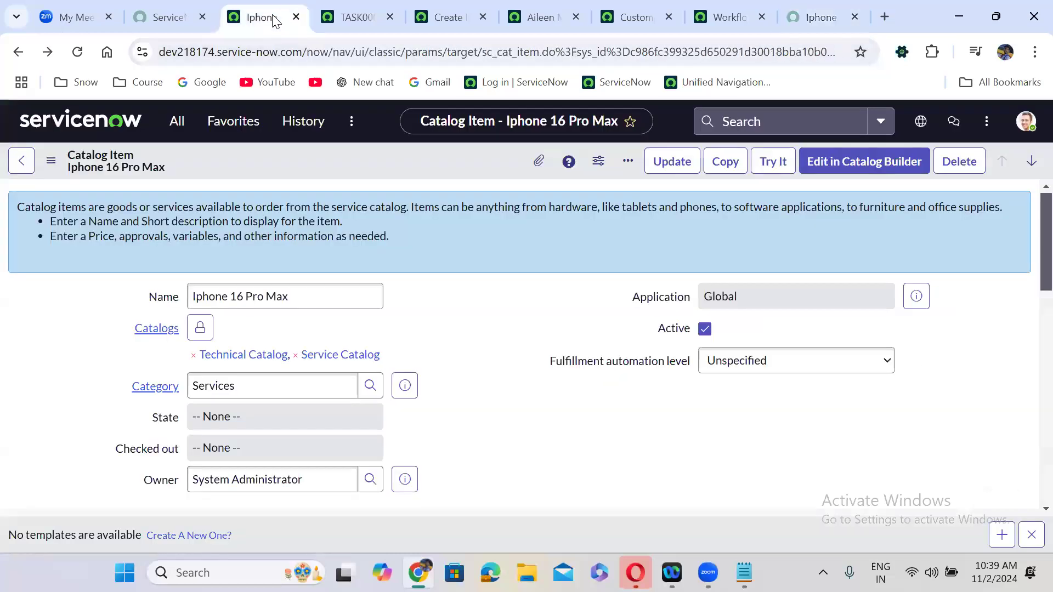
- Open the Users list via sys_user.LIST and add a Manager column right after Email
click(174, 122)
text(sys_user)
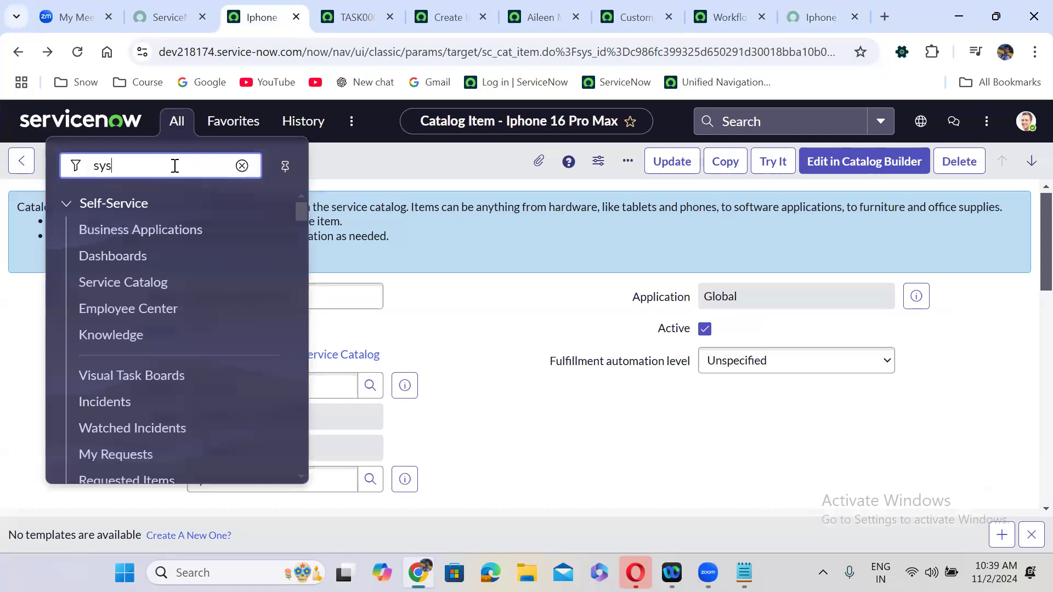
text(.LIST)
key(Return)
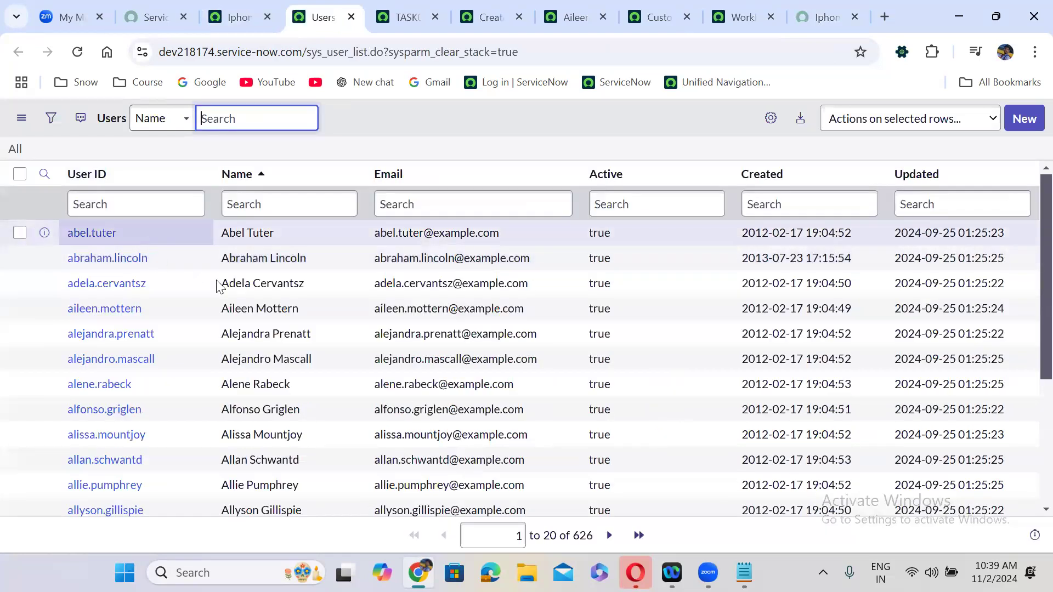
click(770, 119)
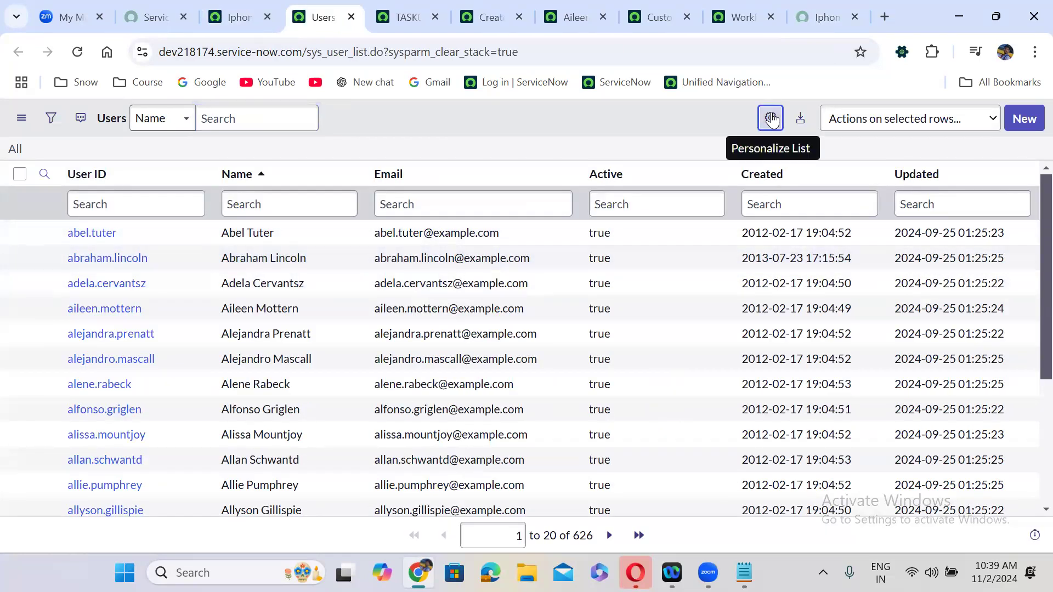
click(352, 361)
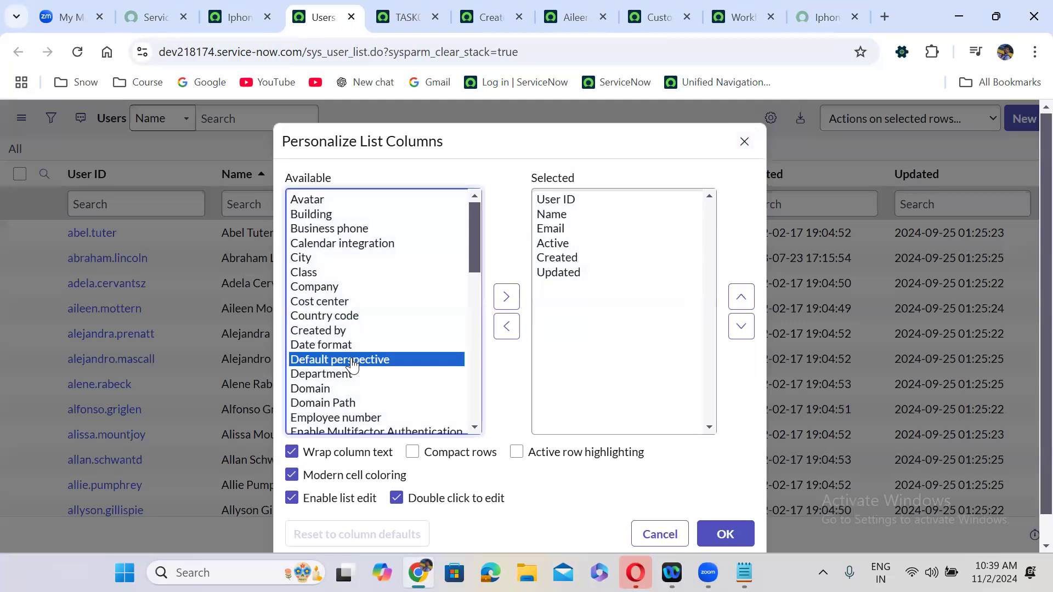
key(m)
click(506, 297)
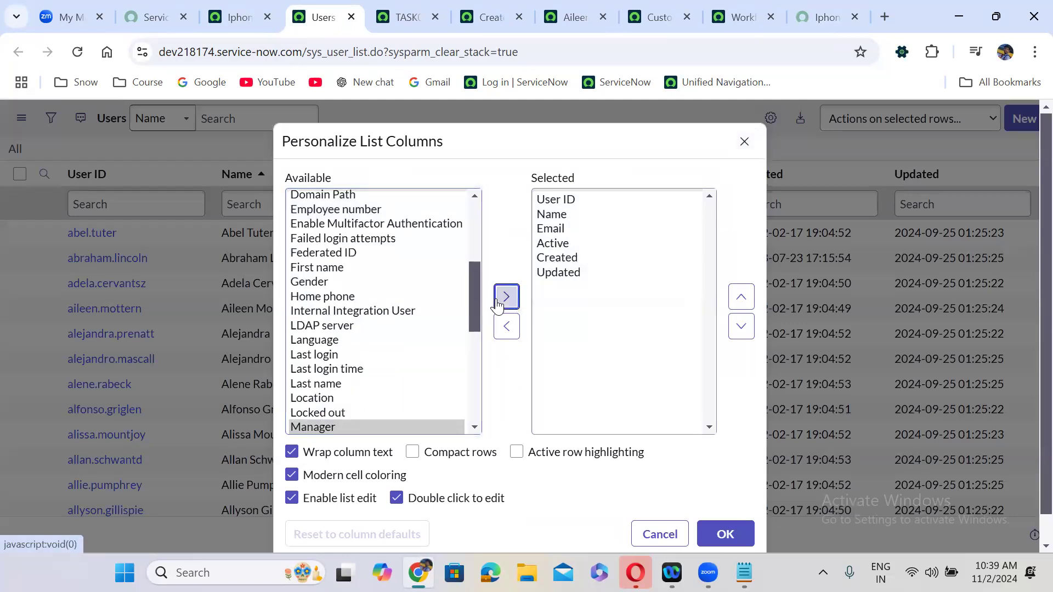
click(740, 297)
click(741, 296)
click(741, 297)
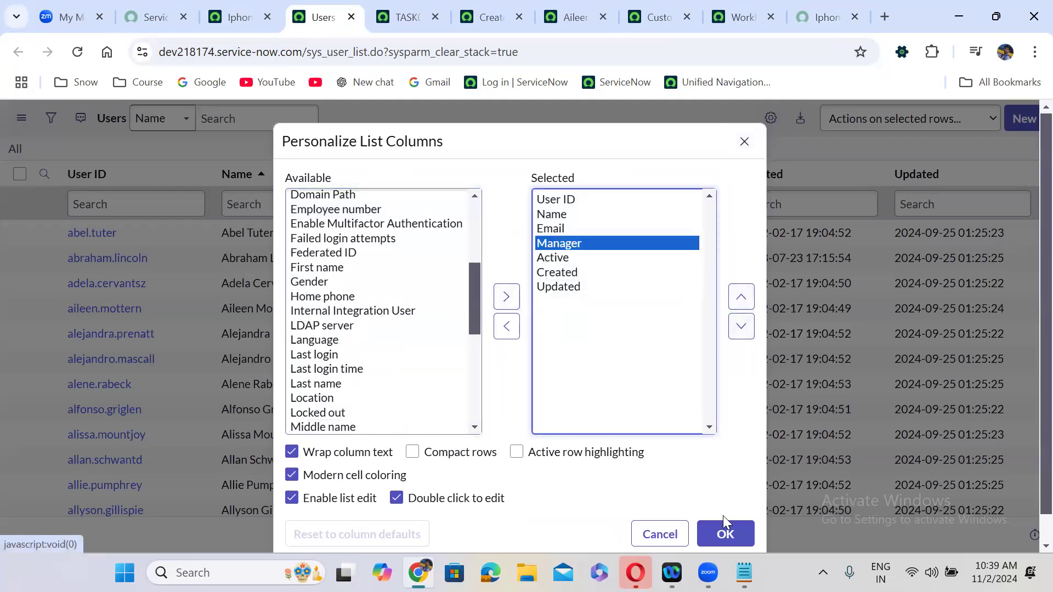
click(725, 533)
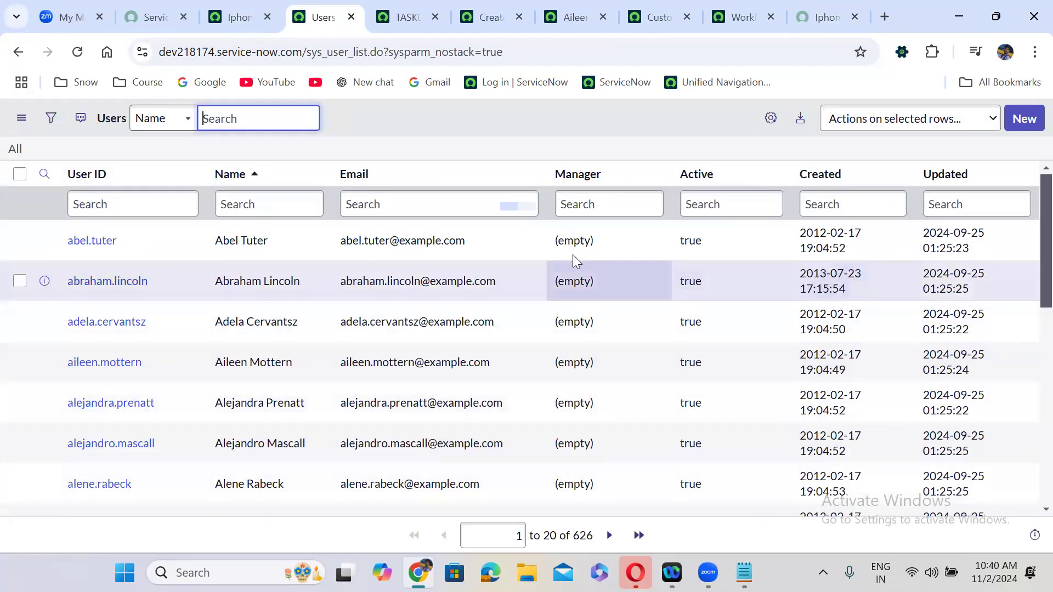
- Filter out users with an empty Manager and copy a listed user's full name
right_click(576, 241)
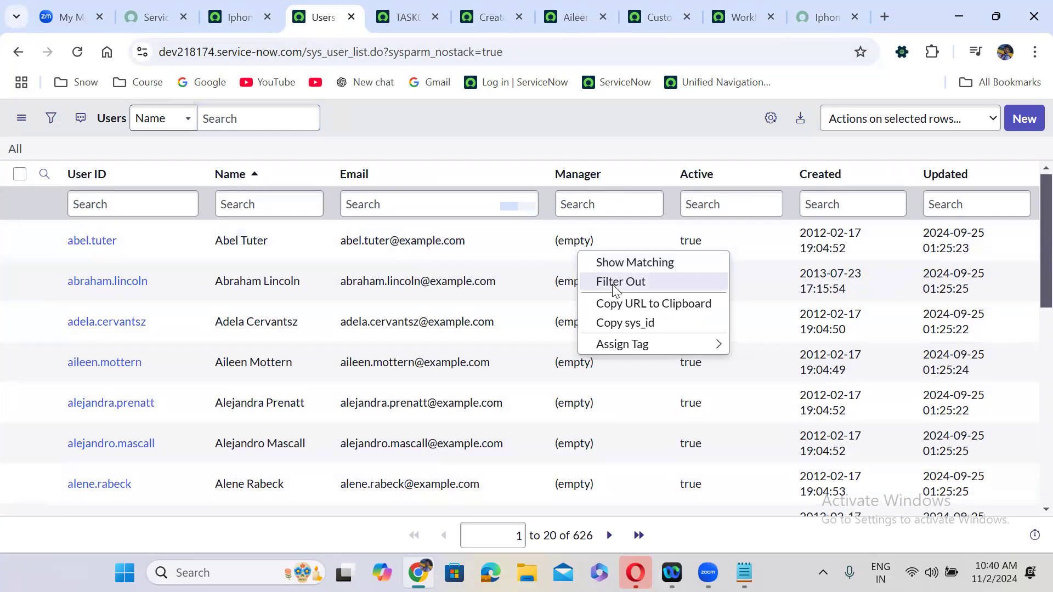
click(613, 285)
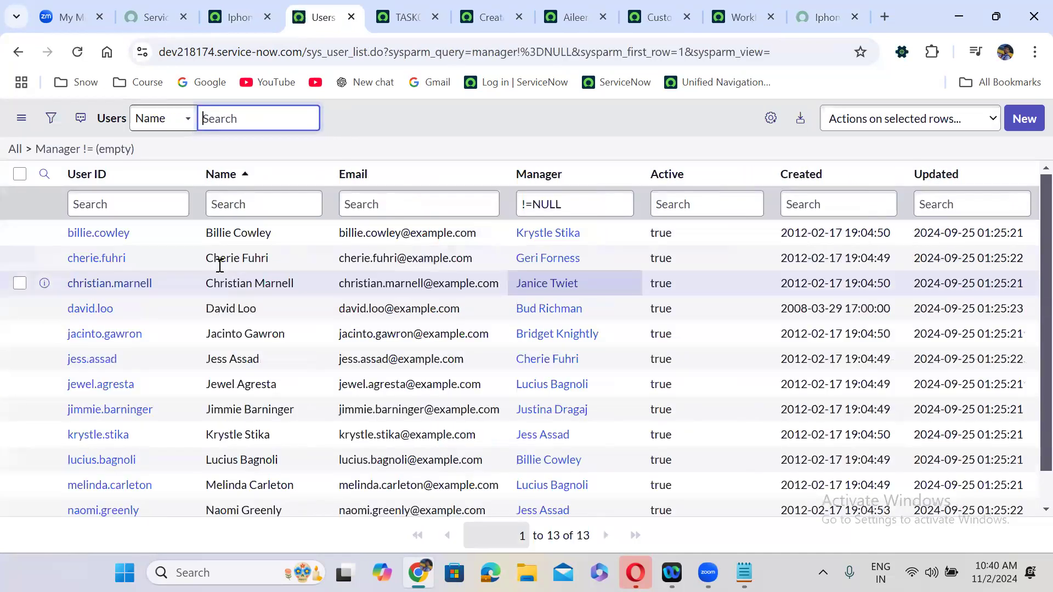
drag(130, 233, 69, 235)
key(ctrl+c)
drag(273, 235, 195, 236)
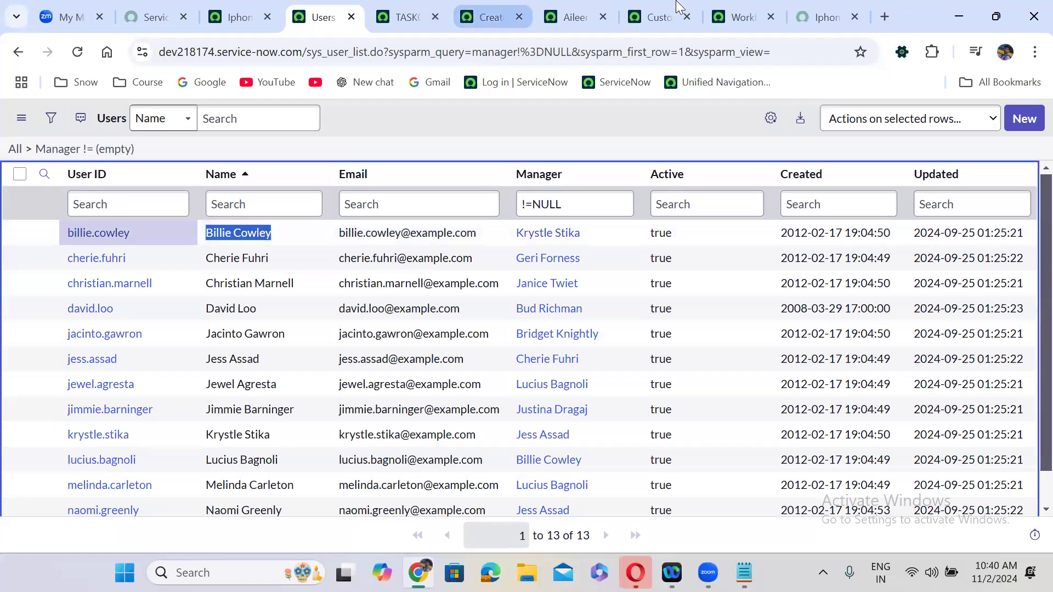
- Set Requested For on the order form to the copied user
click(817, 16)
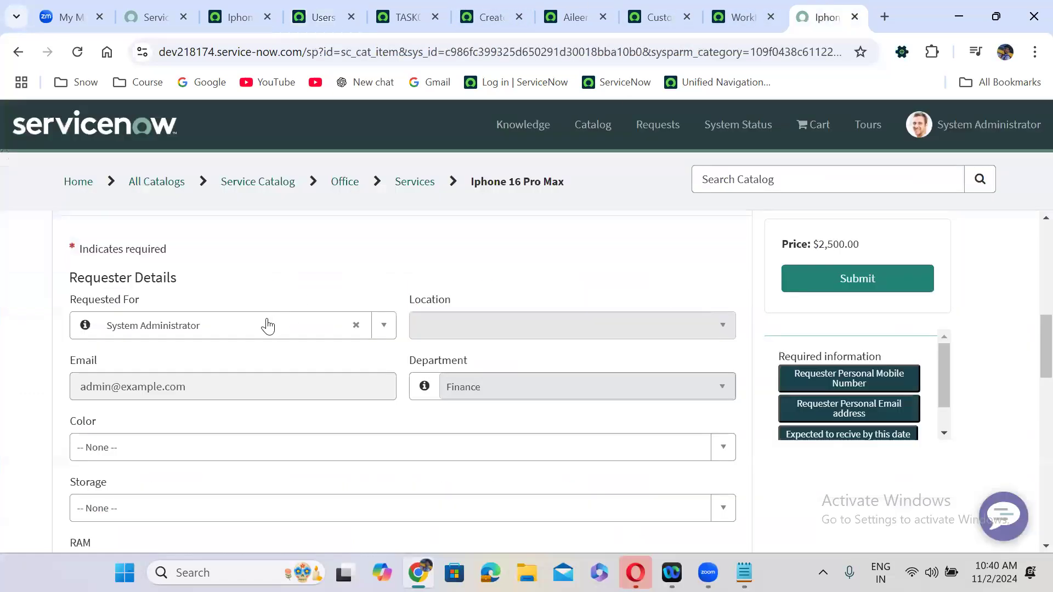
click(356, 325)
click(183, 333)
key(ctrl+v)
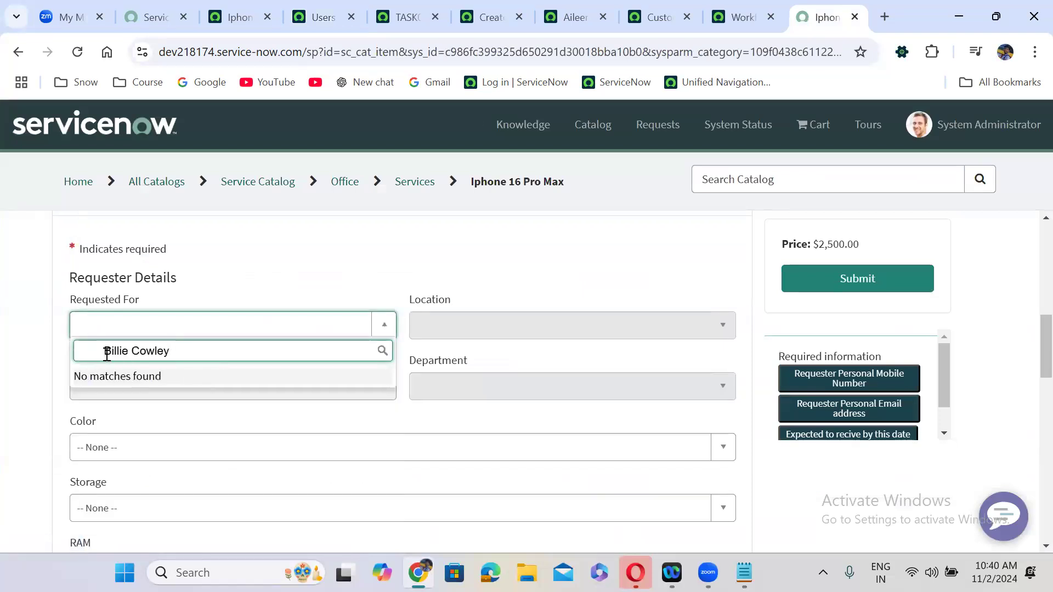
click(104, 350)
key(BackSpace)
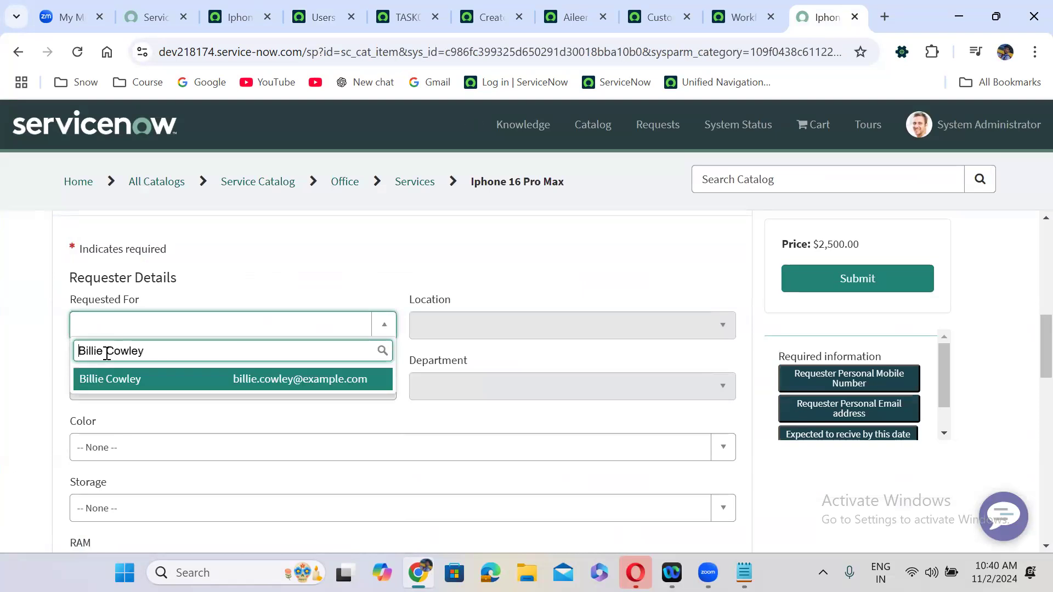
click(131, 378)
click(531, 259)
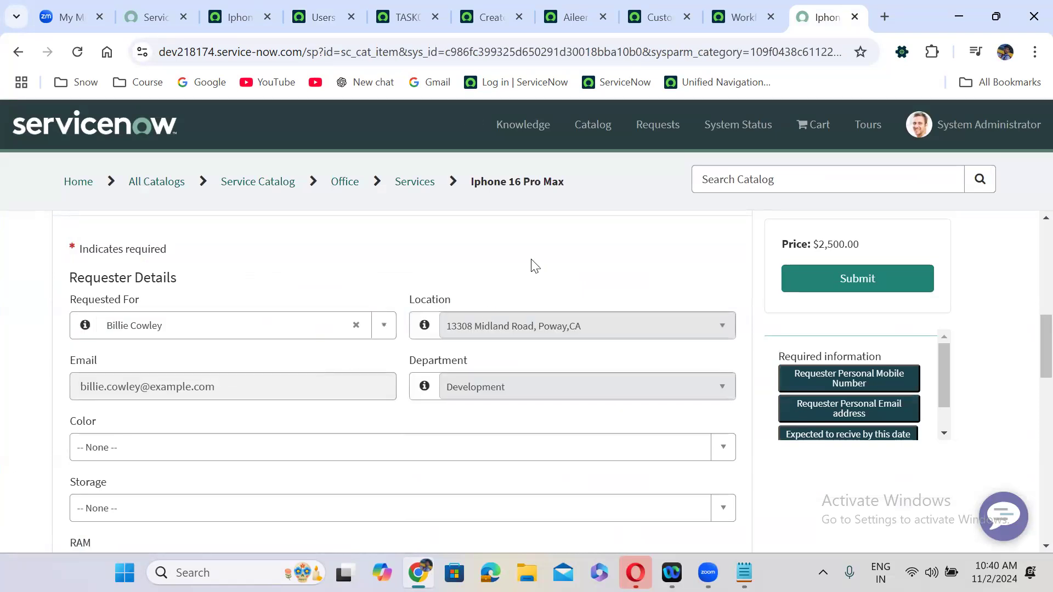
- Choose colour Silver, storage 1024 GB and RAM 32 GB
scroll(531, 259, down, 2)
click(162, 324)
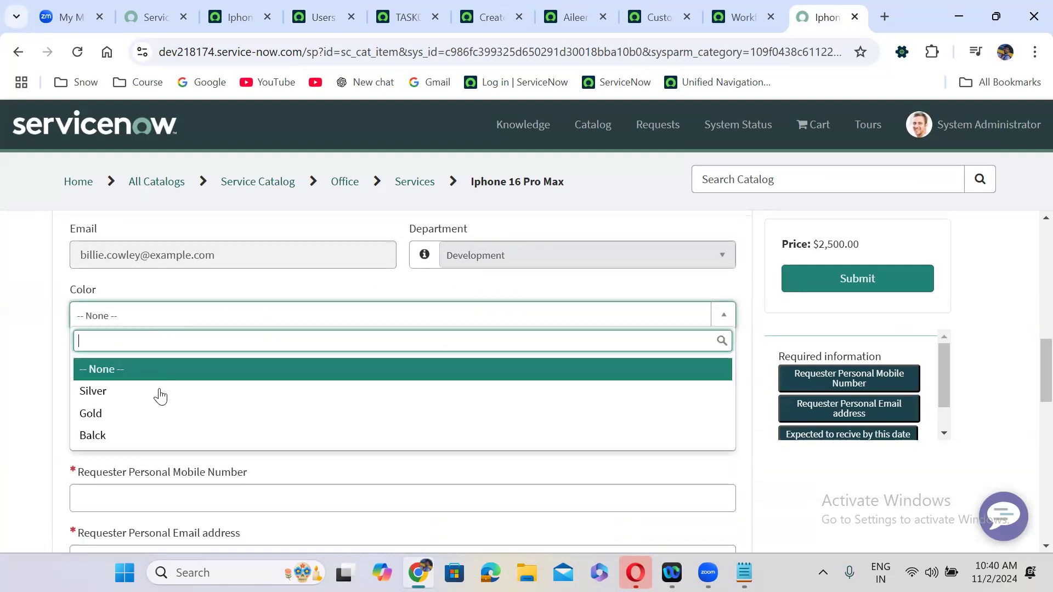
click(162, 395)
click(183, 384)
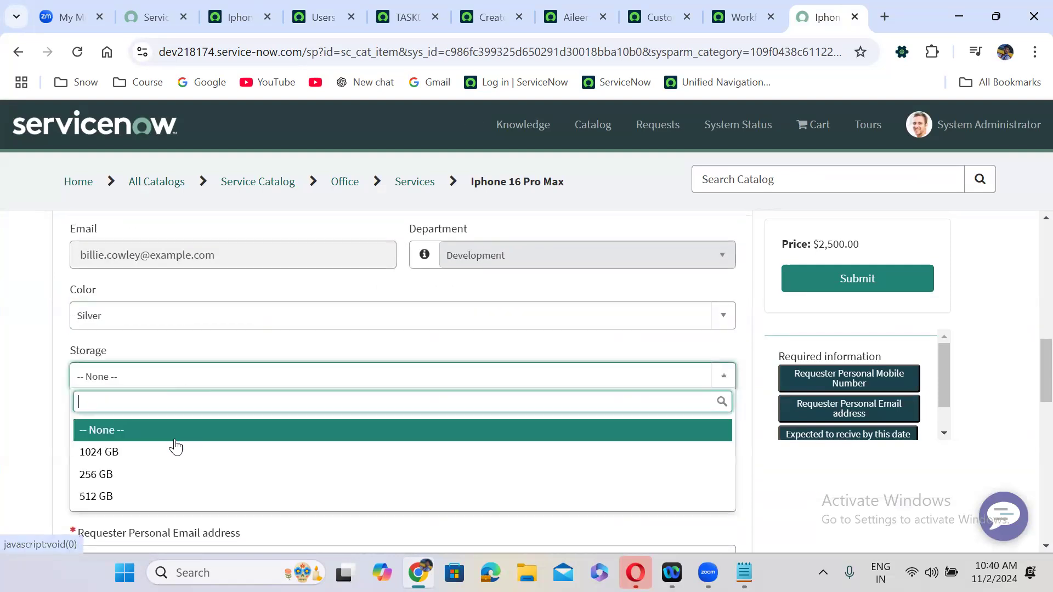
click(172, 453)
click(199, 445)
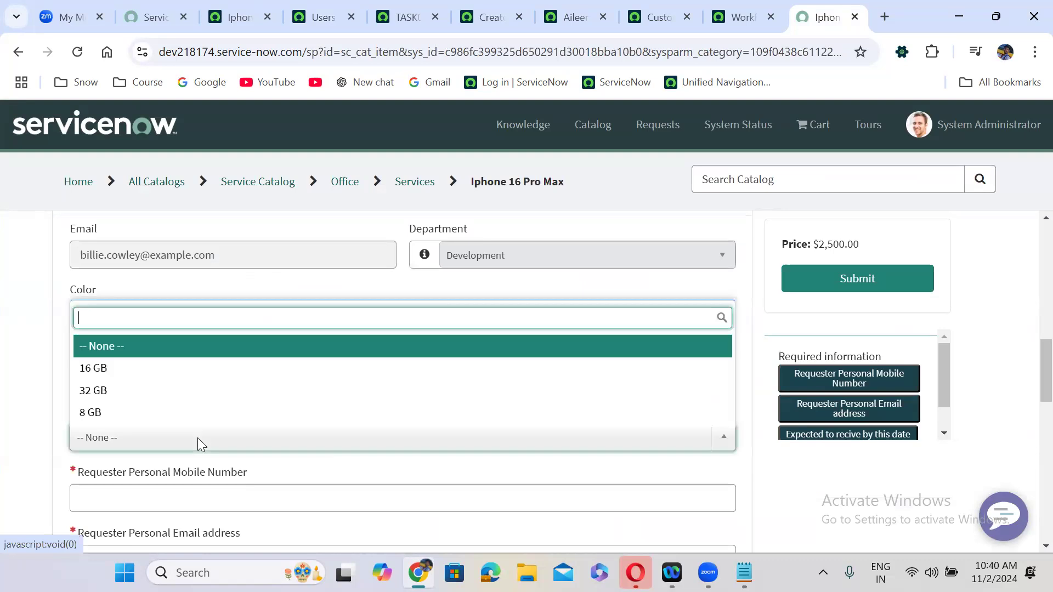
click(183, 395)
- Enter the requester's mobile number and e-mail, and set the expected date to 2024-11-18
click(187, 494)
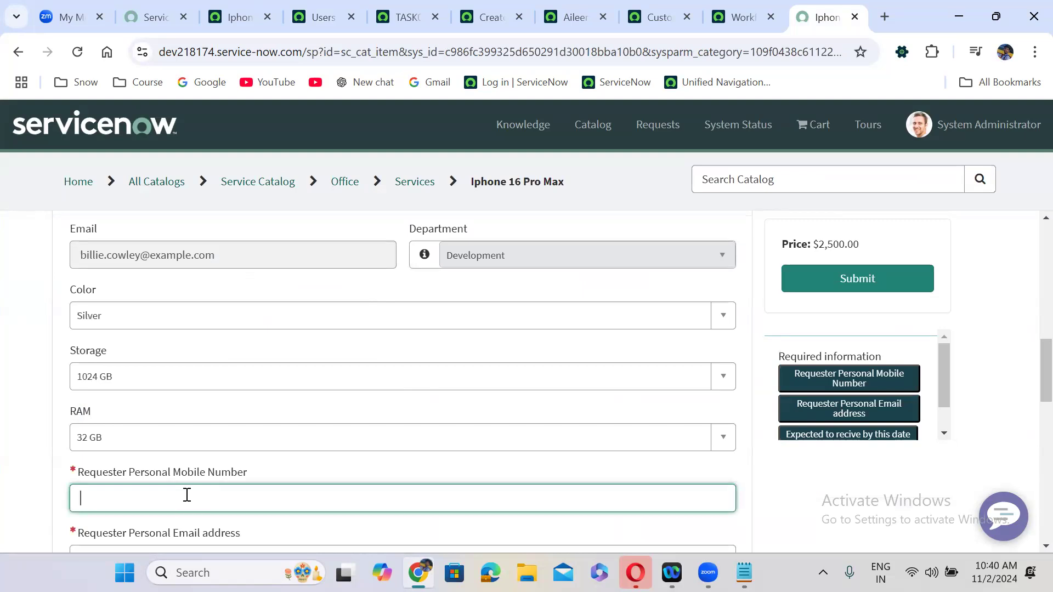
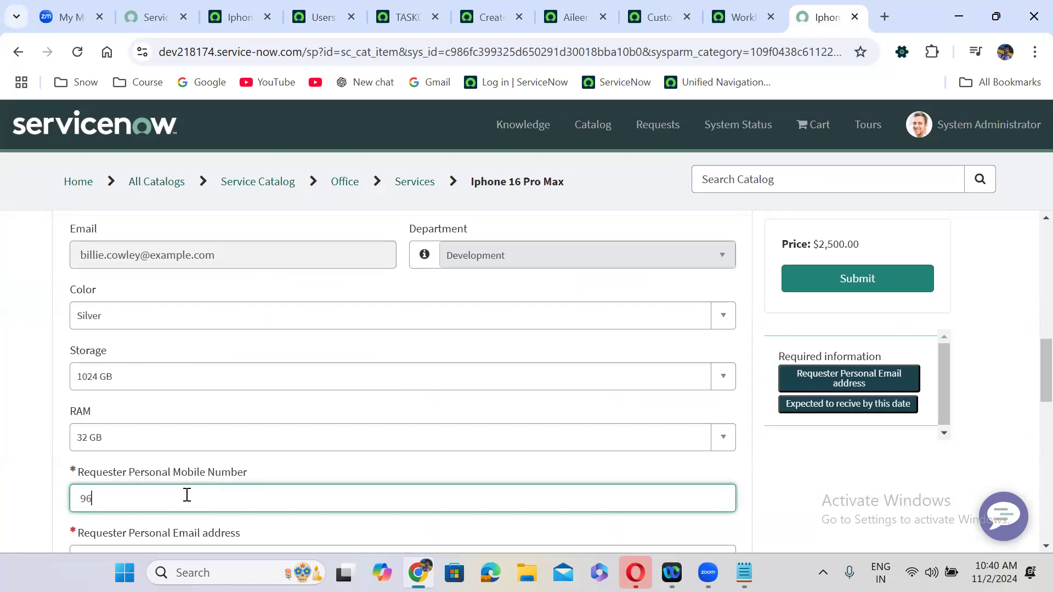
click(34, 487)
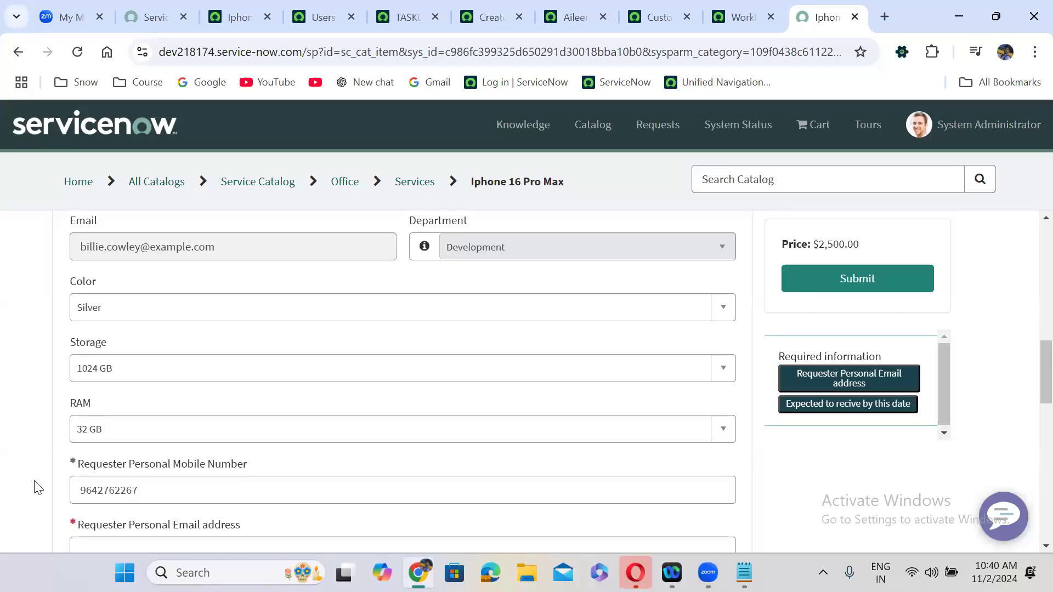
scroll(34, 487, down, 4)
click(206, 328)
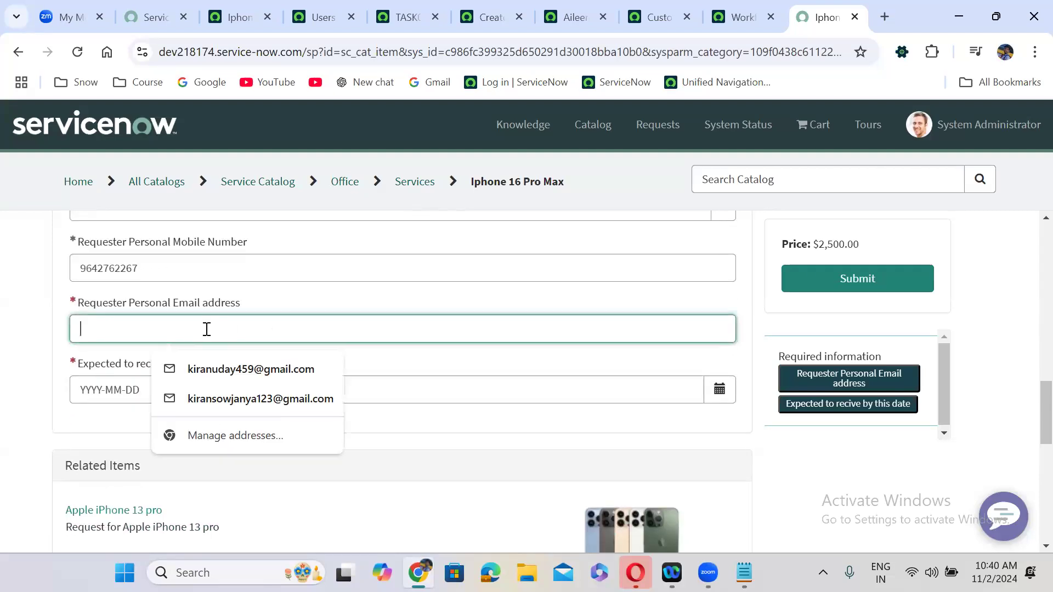
click(225, 372)
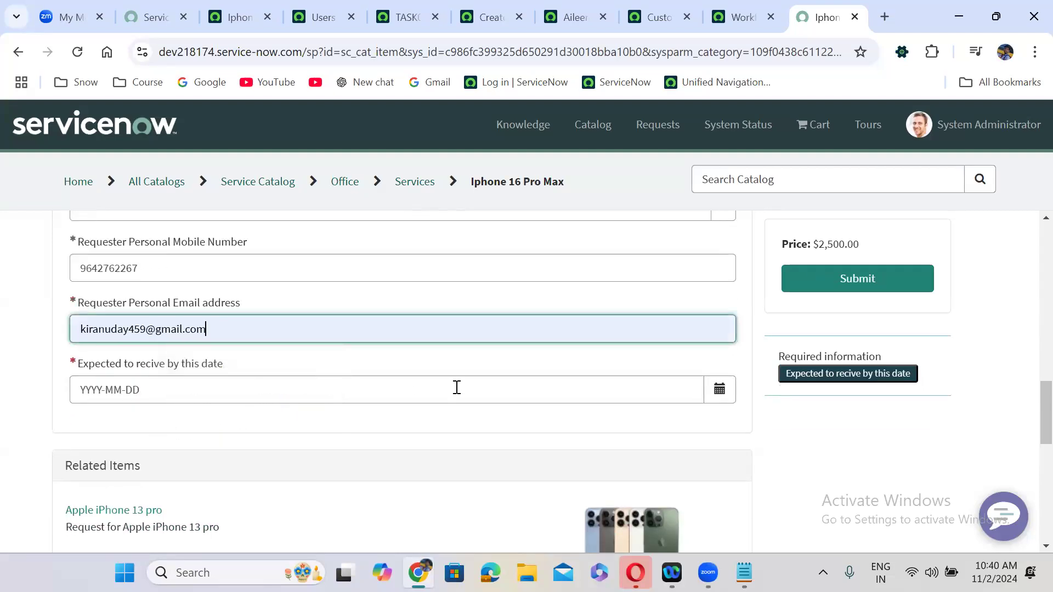
click(719, 391)
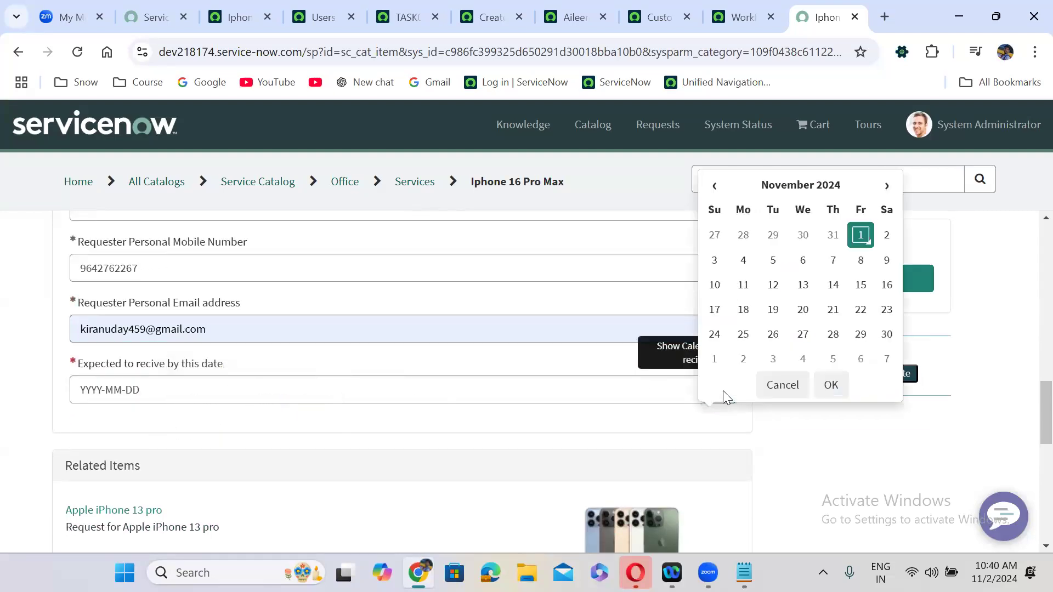
click(743, 309)
click(832, 384)
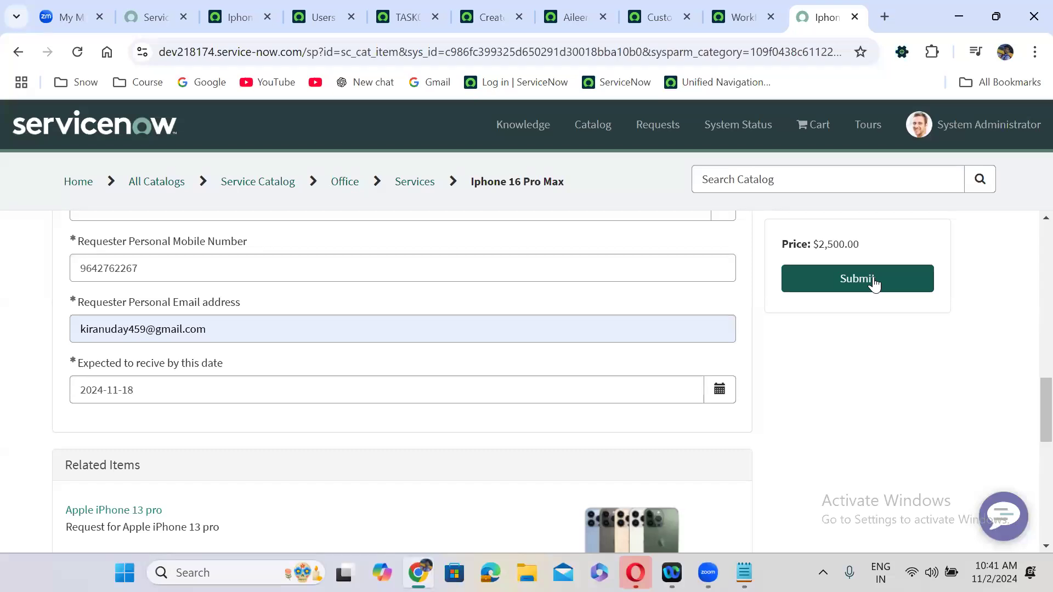
- Submit the Iphone 16 Pro Max order, creating request REQ0010001 at Request Approval
click(874, 283)
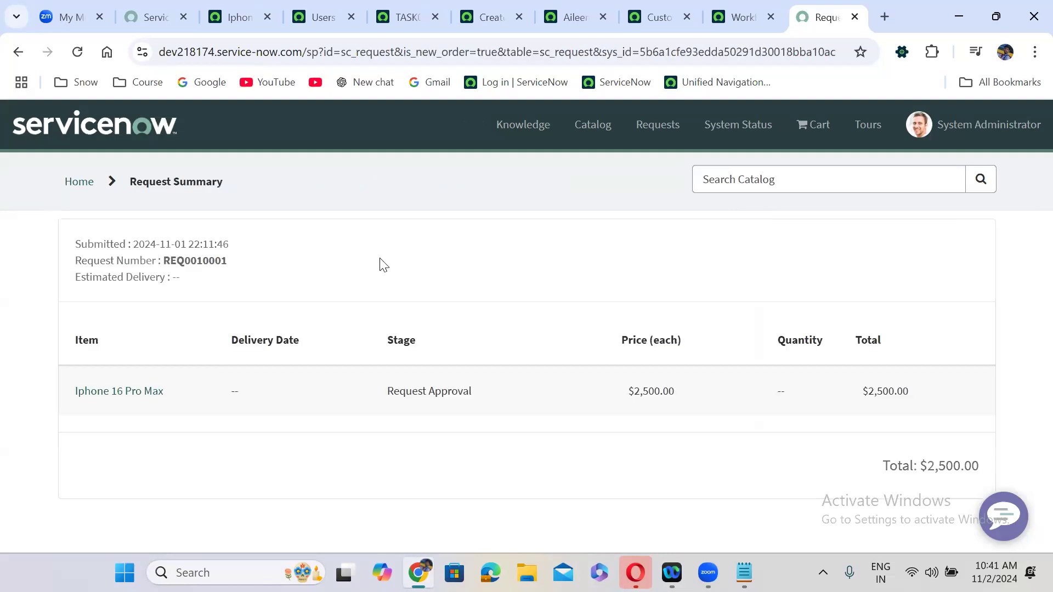
- Review the Iphone 16 Pro Max item ticket's activity, then copy the request number from the summary
double_click(198, 261)
click(118, 391)
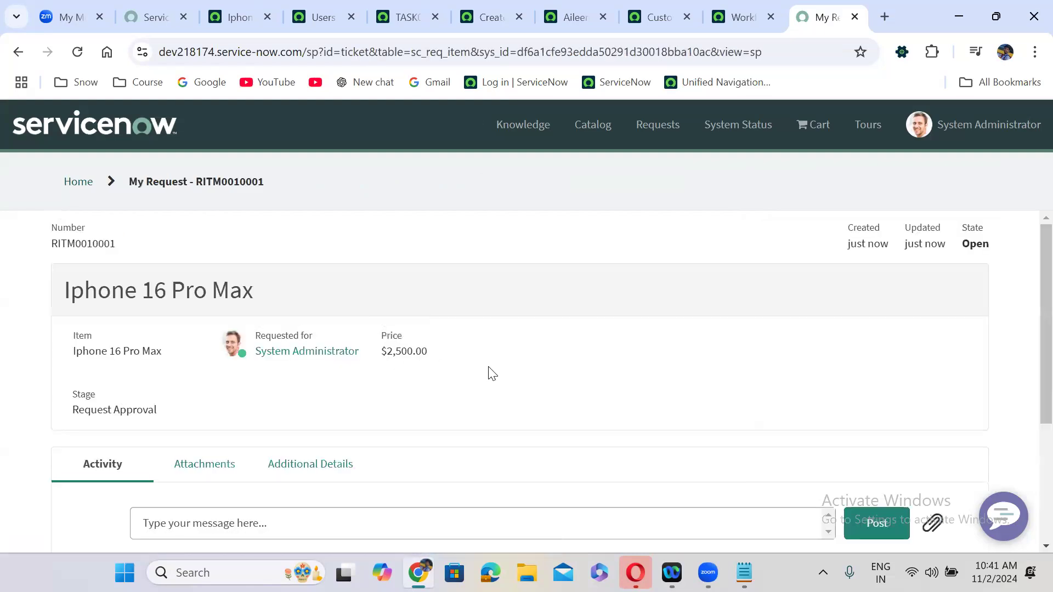
scroll(492, 374, down, 3)
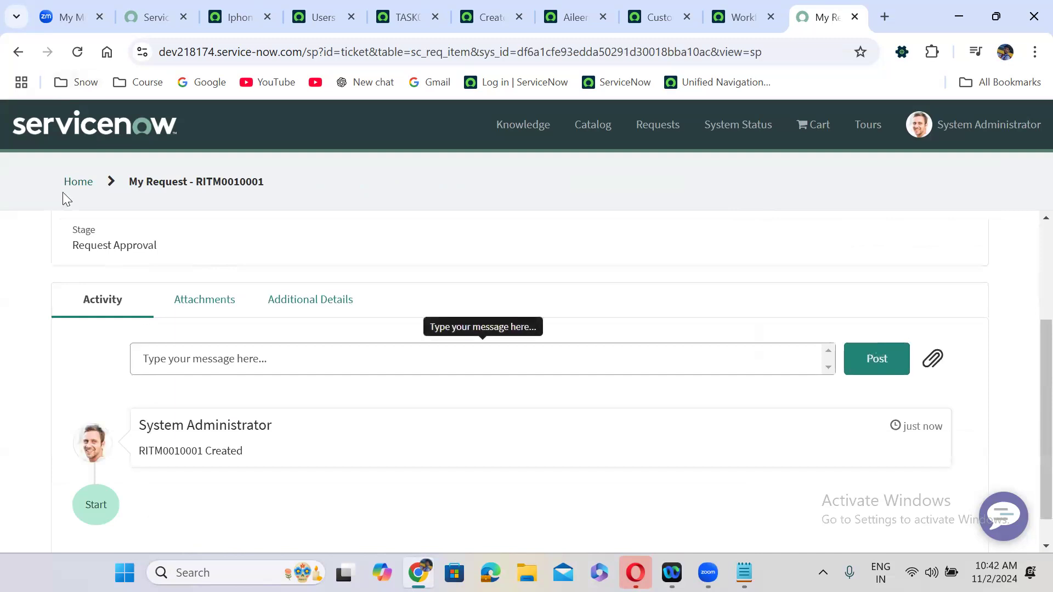
click(16, 53)
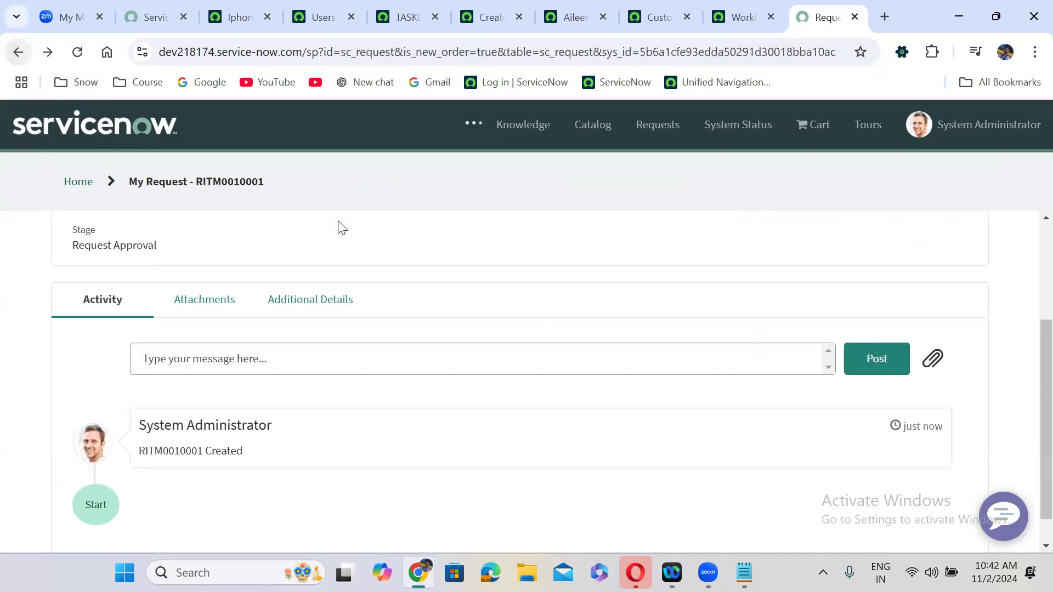
double_click(191, 261)
key(ctrl+c)
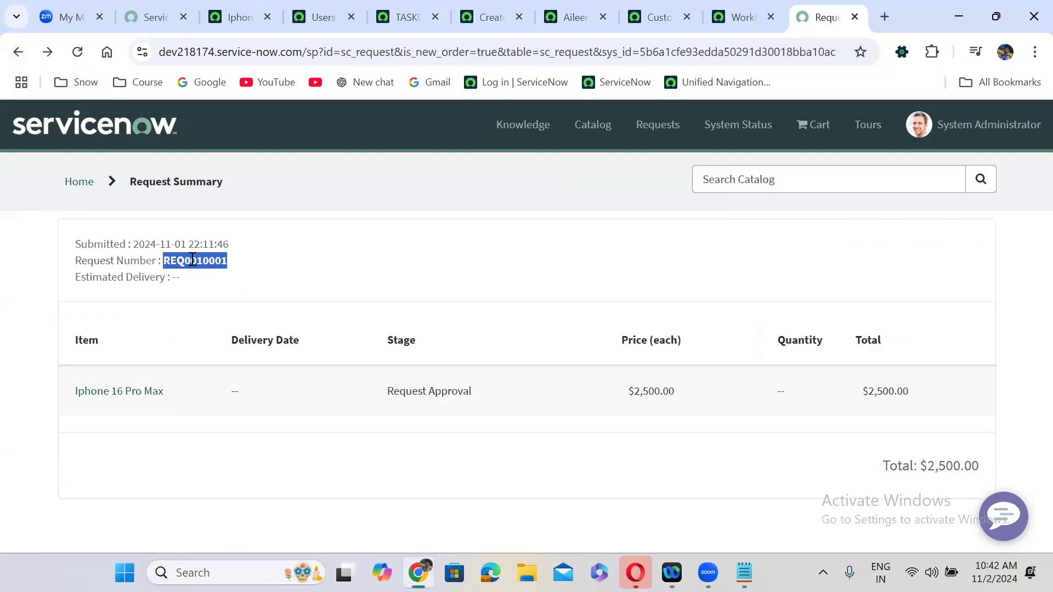
- Look up the copied request number in Global Search and open its requested item RITM0010001
click(230, 6)
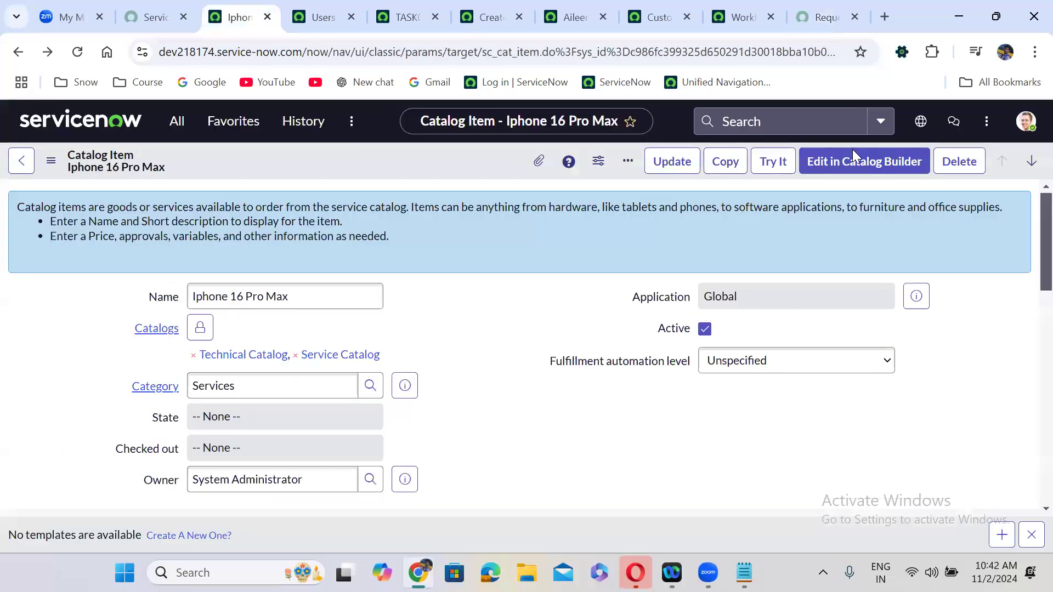
click(750, 121)
key(ctrl+v)
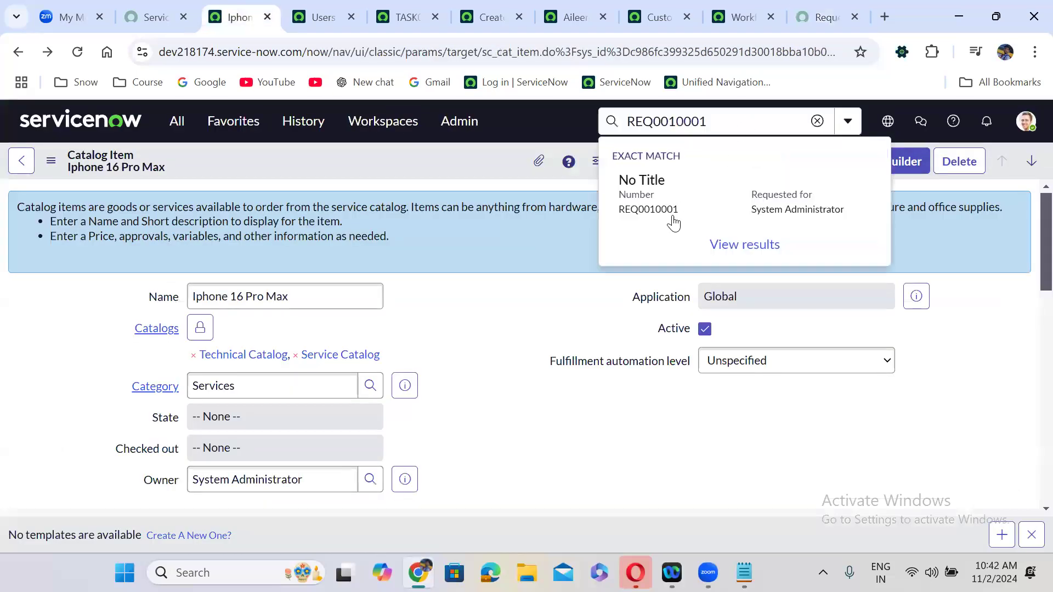
click(670, 217)
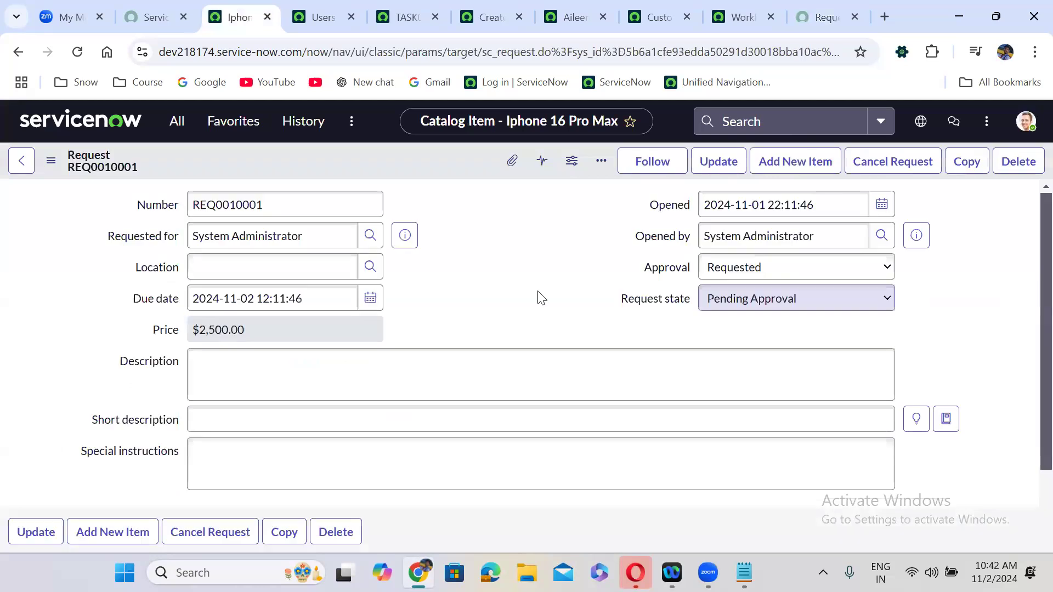
click(437, 291)
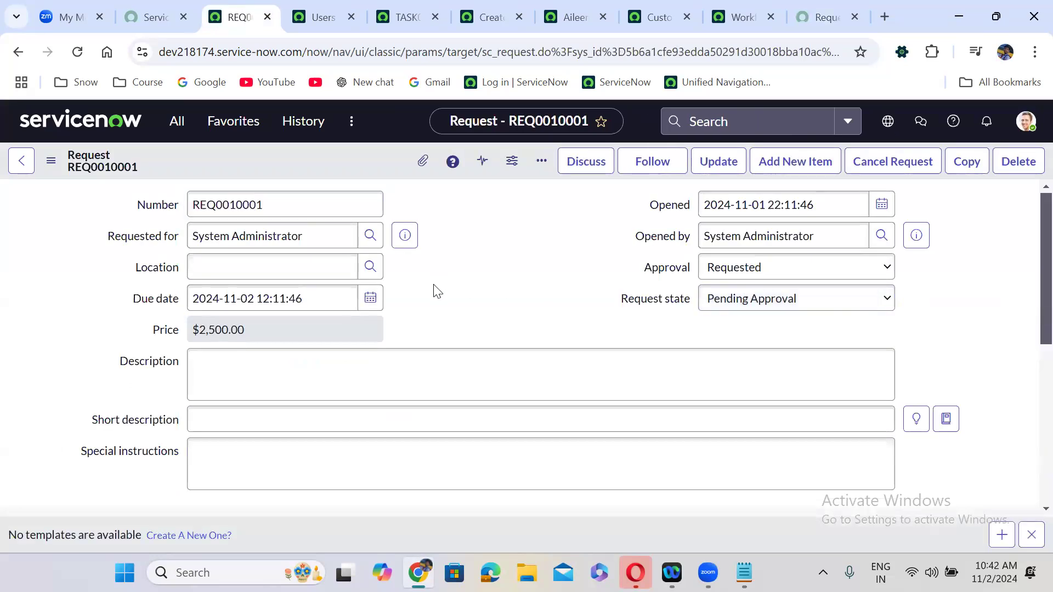
scroll(436, 291, down, 6)
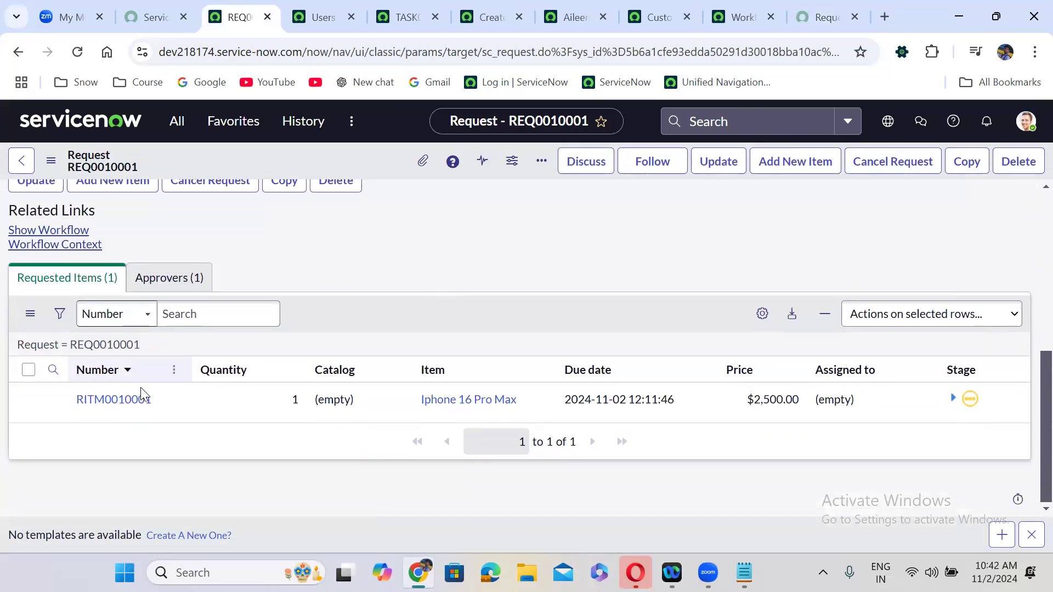
click(128, 406)
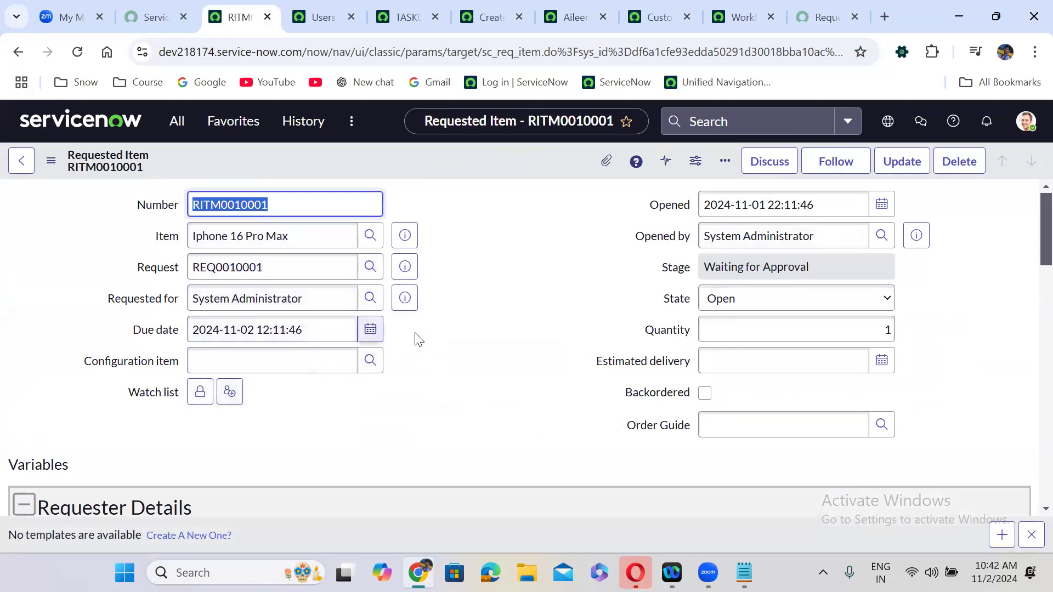
- Scroll through the RITM0010001 record to review its fields
click(449, 348)
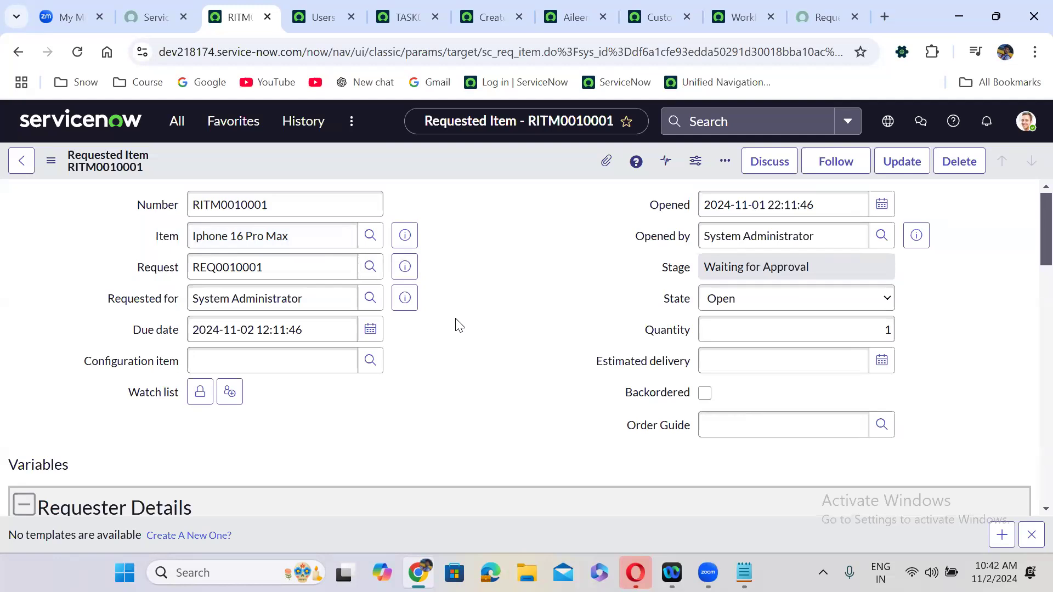
scroll(459, 325, down, 10)
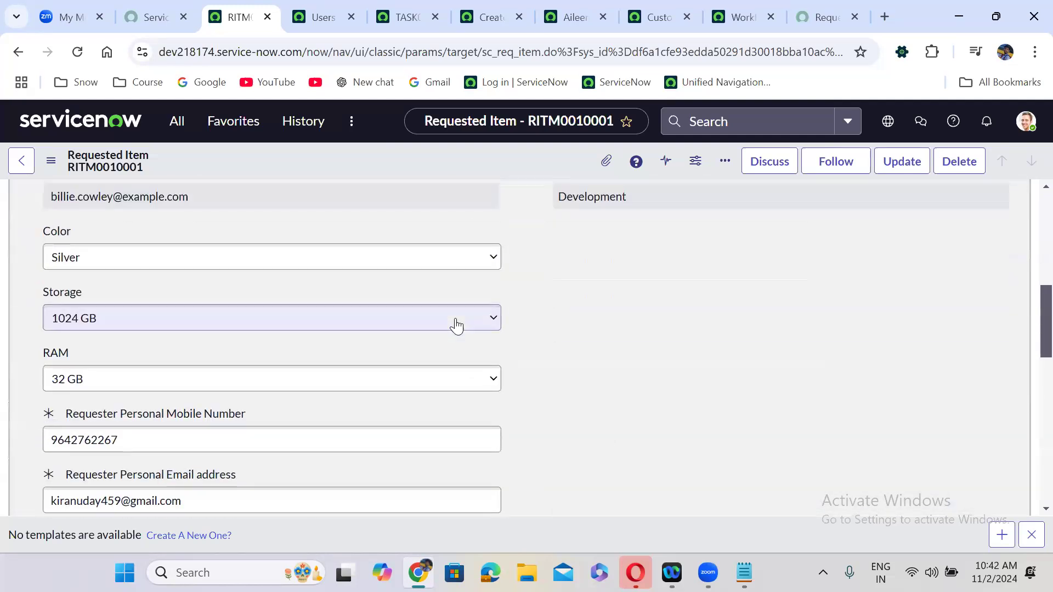
scroll(455, 319, down, 7)
scroll(455, 320, up, 5)
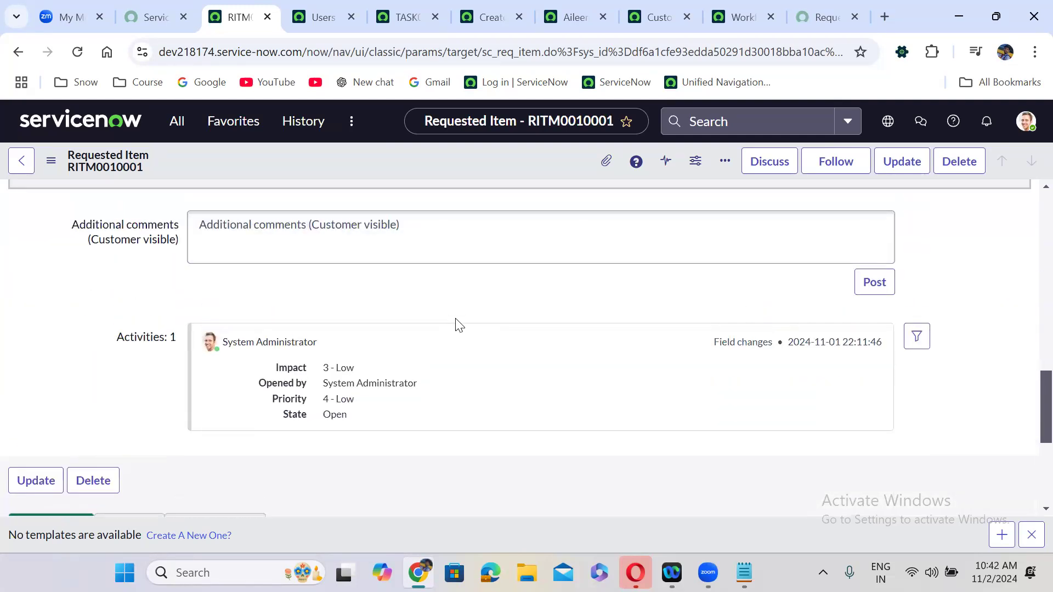
scroll(455, 327, up, 5)
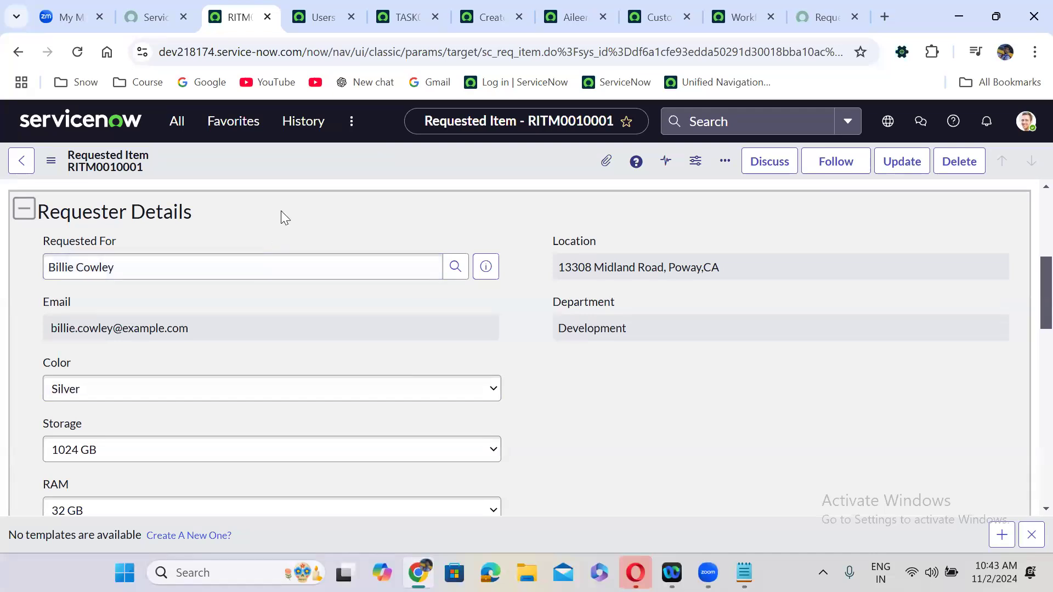
scroll(281, 210, up, 5)
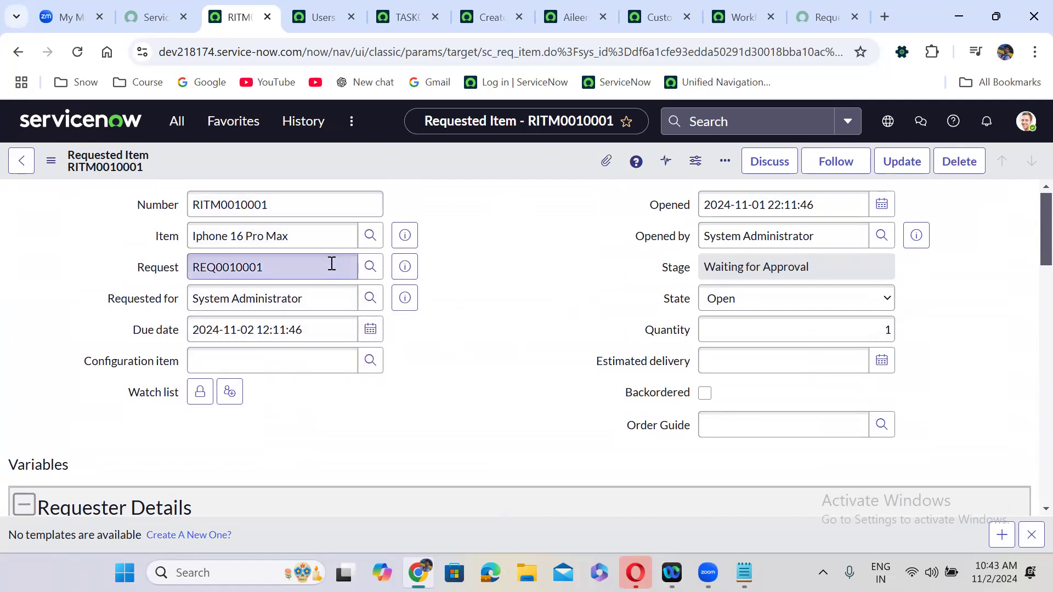
- Show and hide technical field names, review variables and Catalog Tasks, then return to the Request Summary
double_click(474, 236)
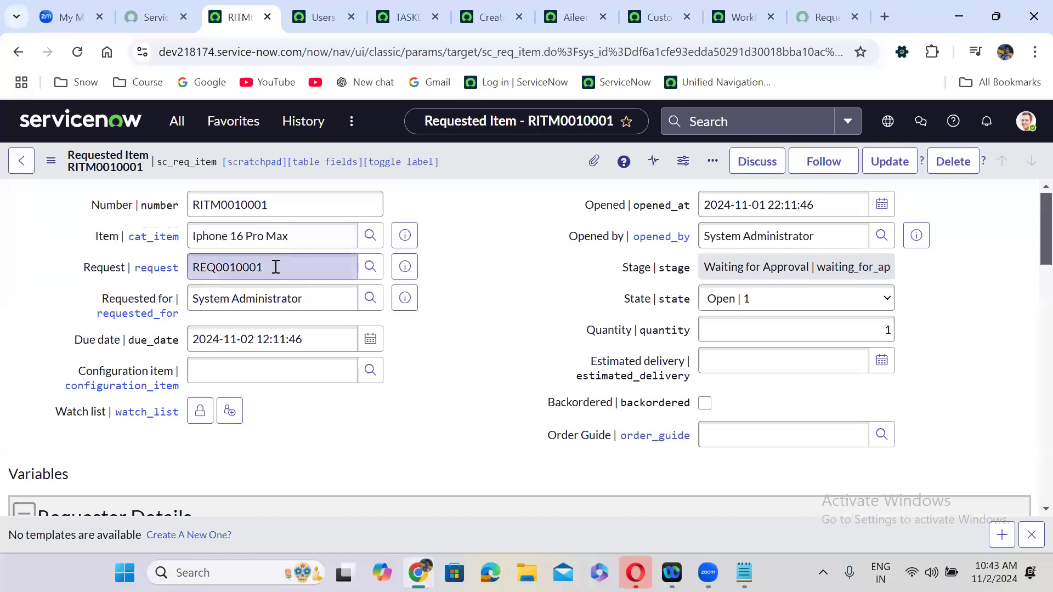
double_click(470, 277)
scroll(470, 281, down, 4)
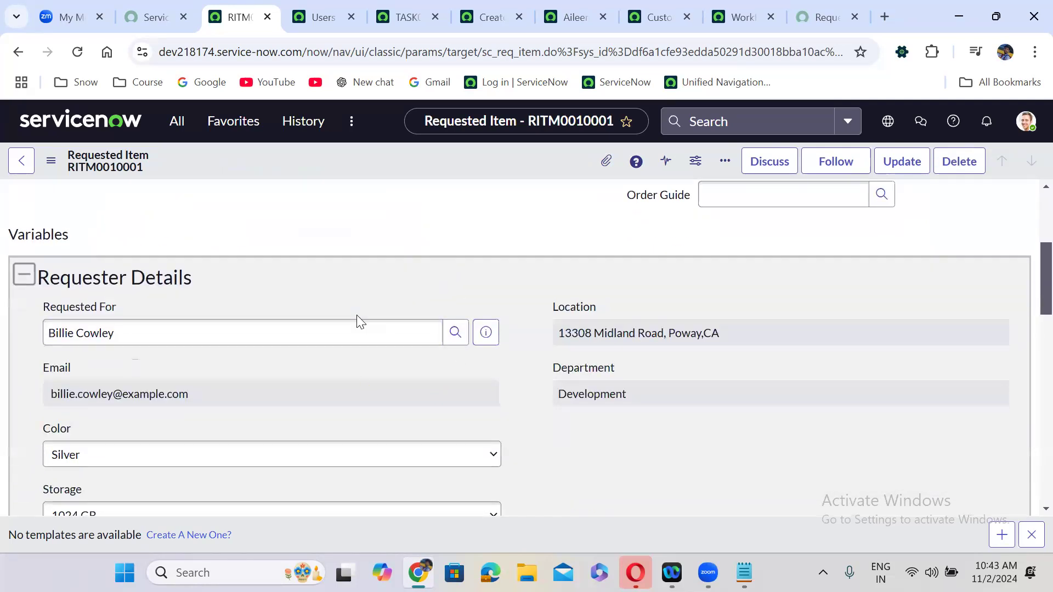
scroll(375, 277, down, 15)
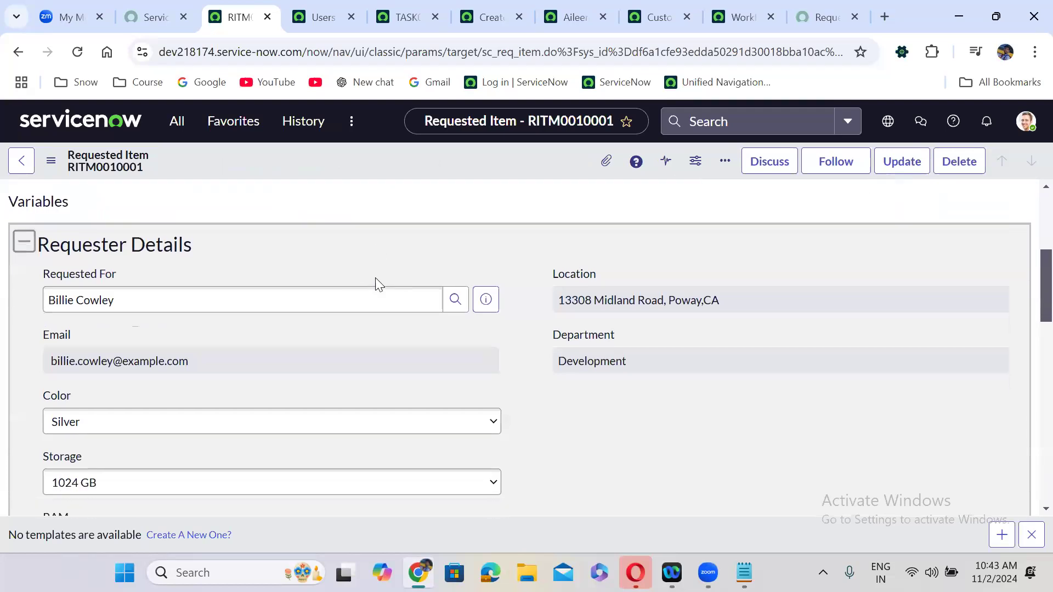
scroll(377, 277, up, 10)
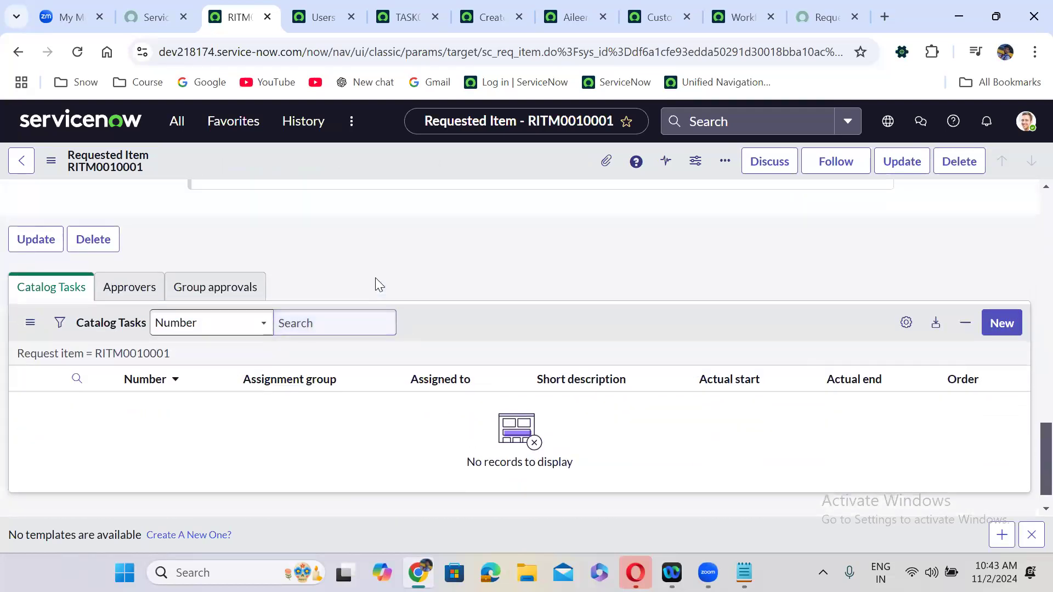
scroll(375, 278, up, 8)
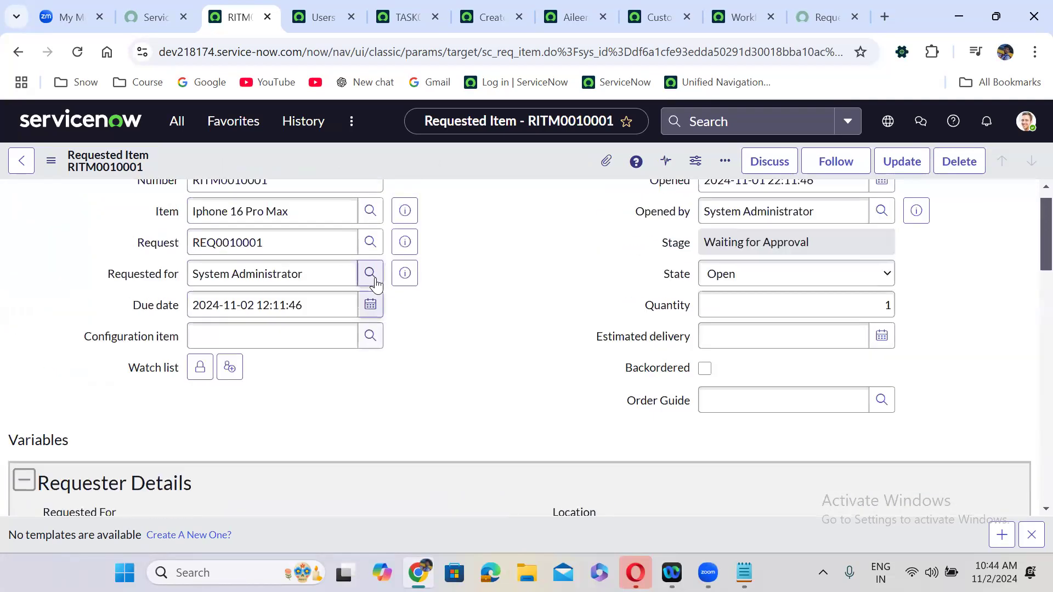
scroll(375, 279, down, 15)
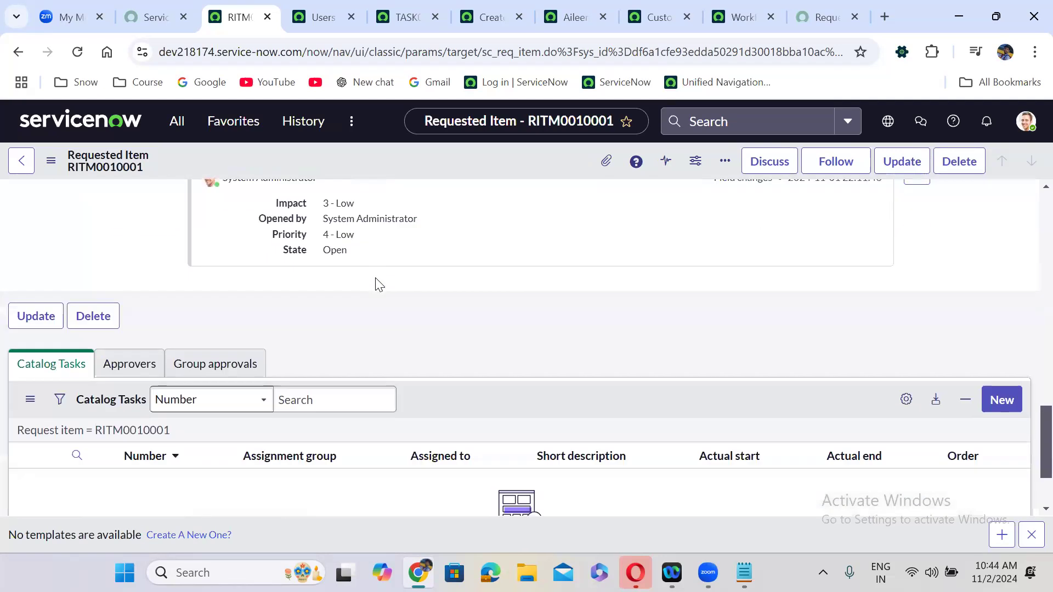
scroll(379, 284, down, 4)
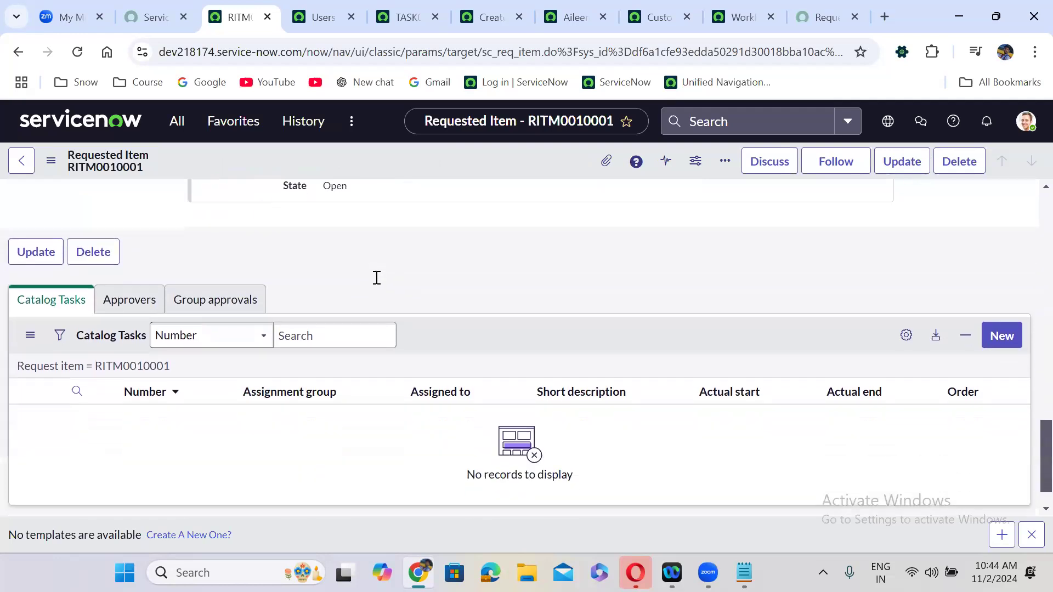
scroll(379, 284, up, 1)
scroll(375, 277, up, 15)
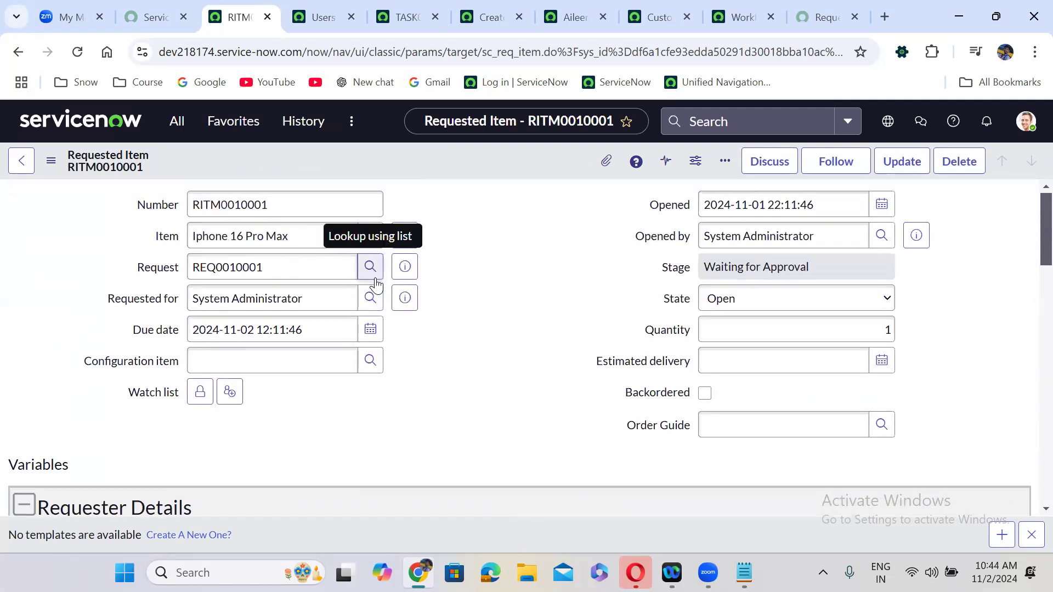
scroll(376, 282, down, 10)
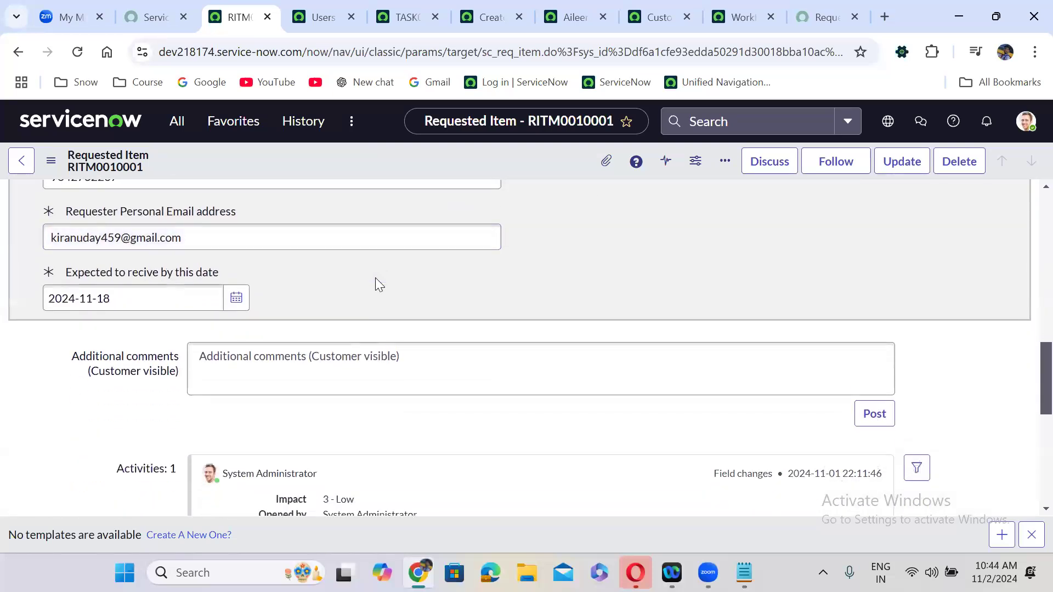
scroll(375, 277, down, 5)
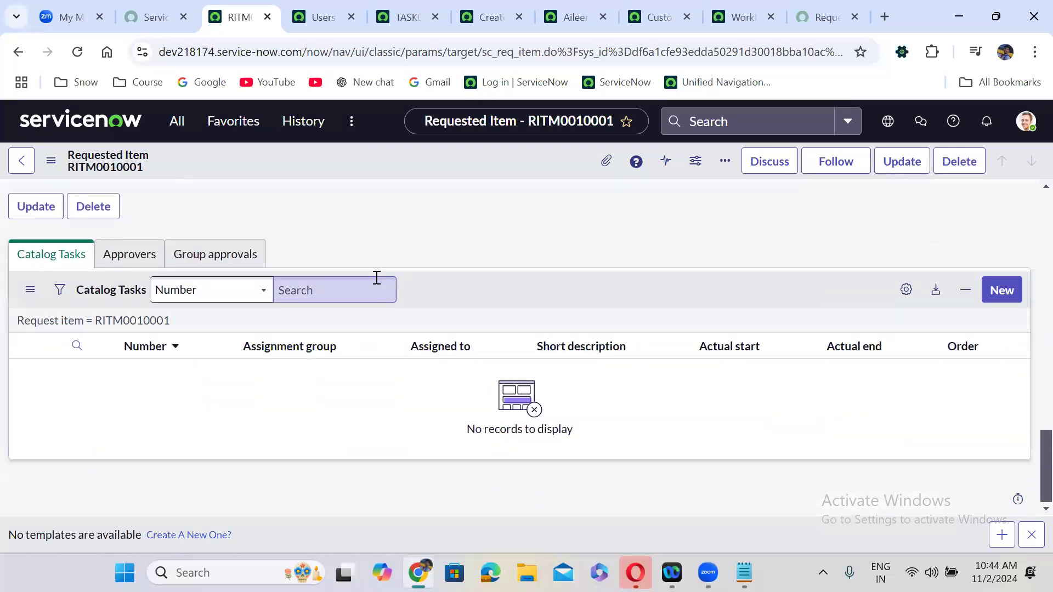
click(821, 17)
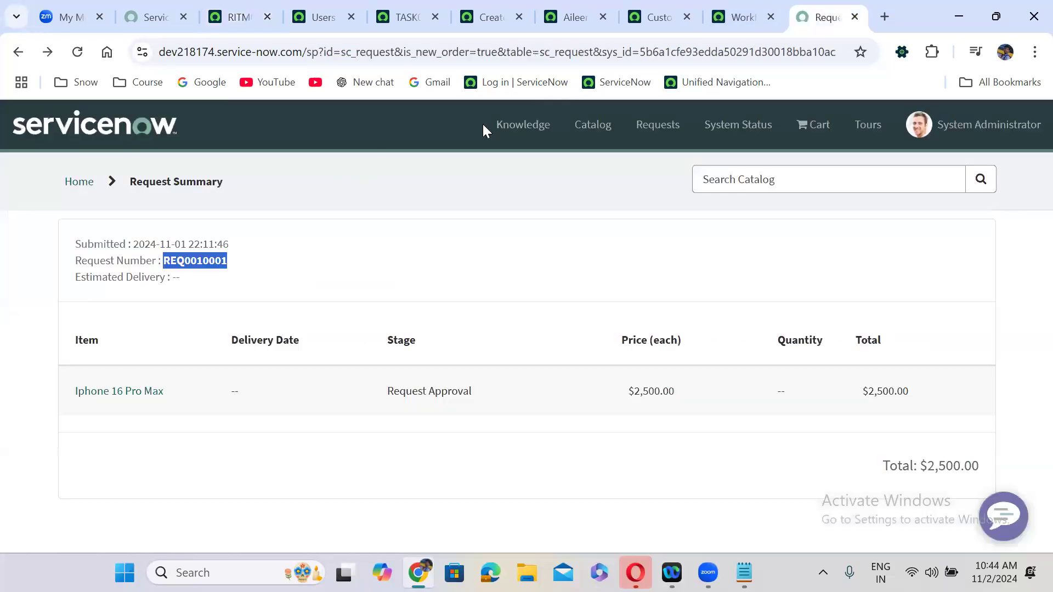
- Review the Iphone 16 pro Max workflow's Properties in the Workflow Editor, then return to RITM0010001
click(764, 11)
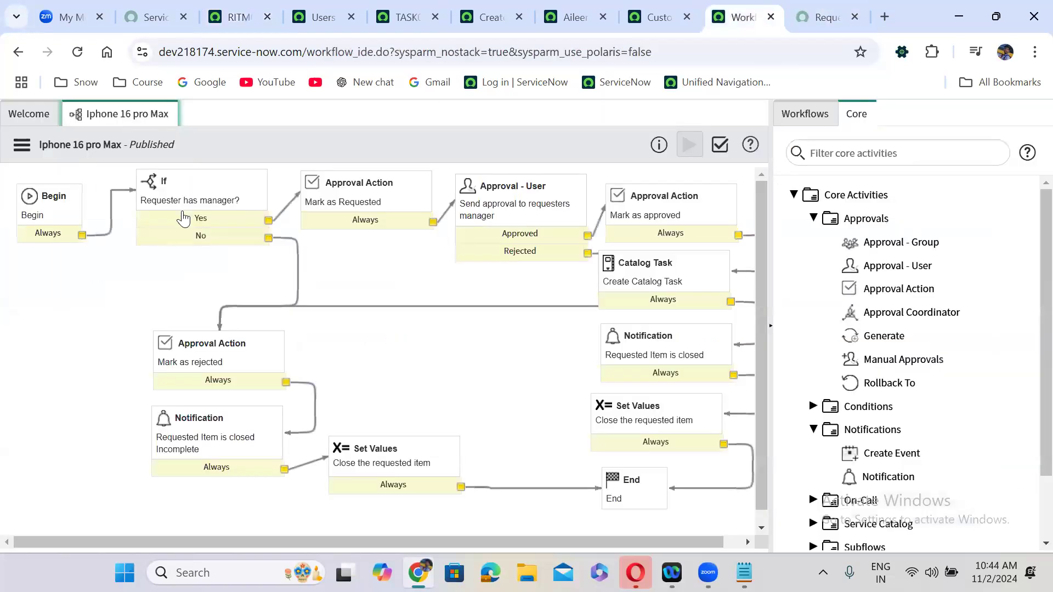
click(29, 126)
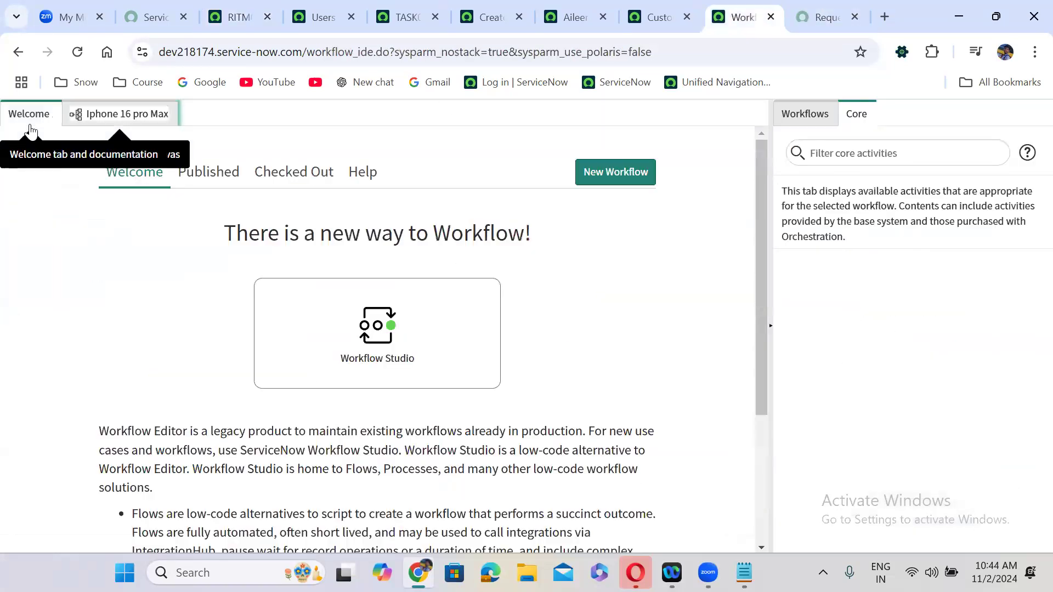
click(102, 124)
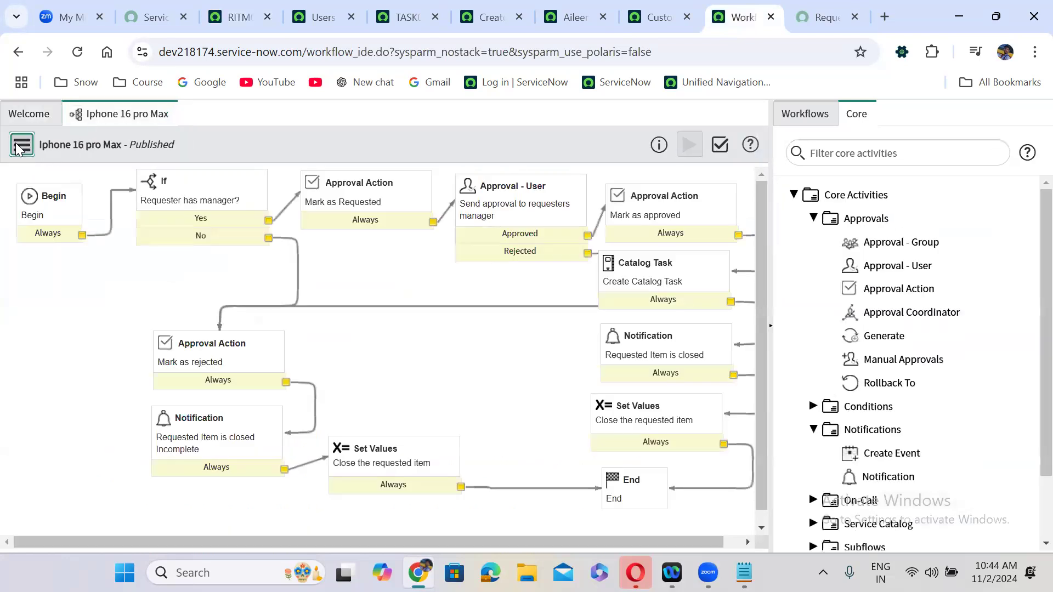
click(21, 145)
click(63, 353)
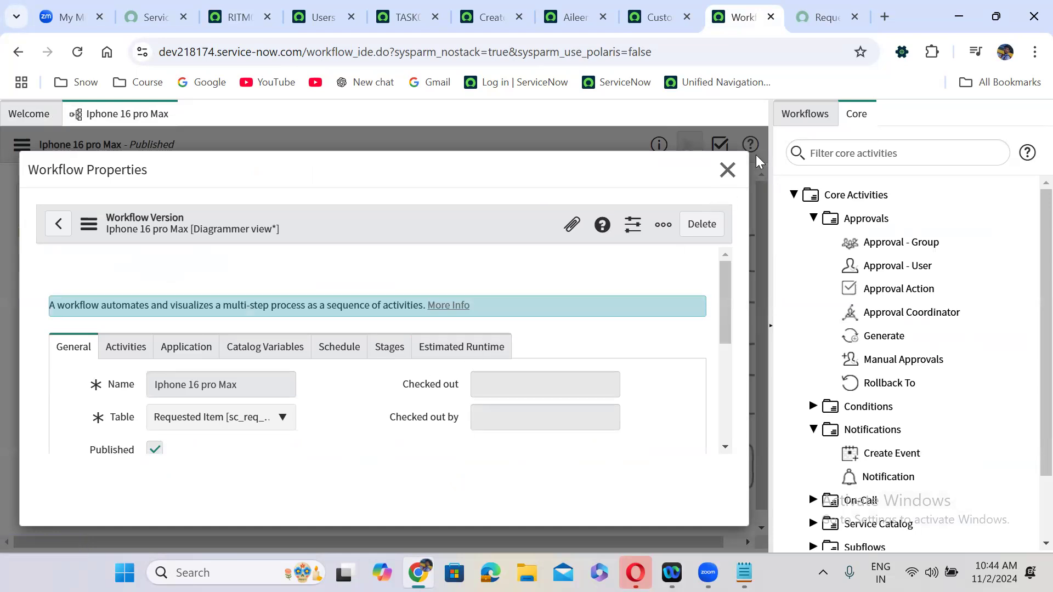
click(727, 170)
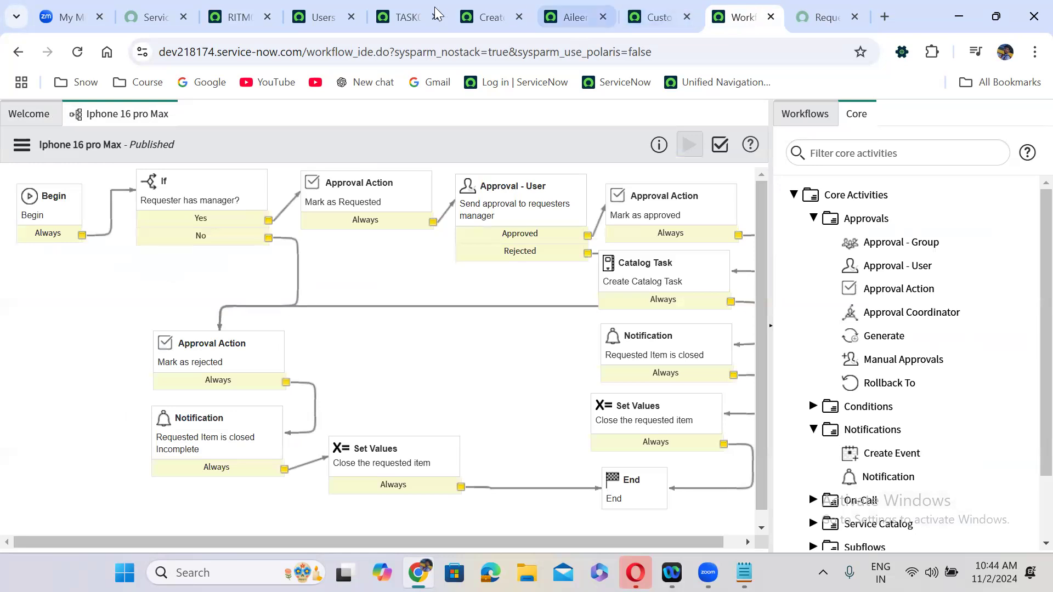
click(256, 14)
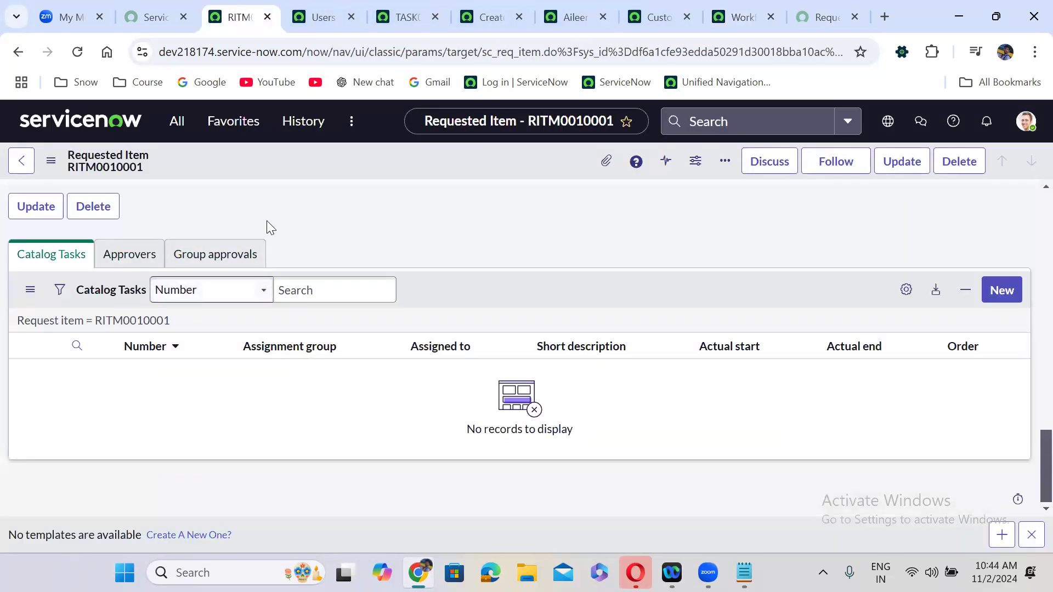
- Scroll through RITM0010001, then go from the Request Summary back to the Iphone 16 Pro Max item
scroll(267, 220, up, 2)
scroll(266, 221, up, 15)
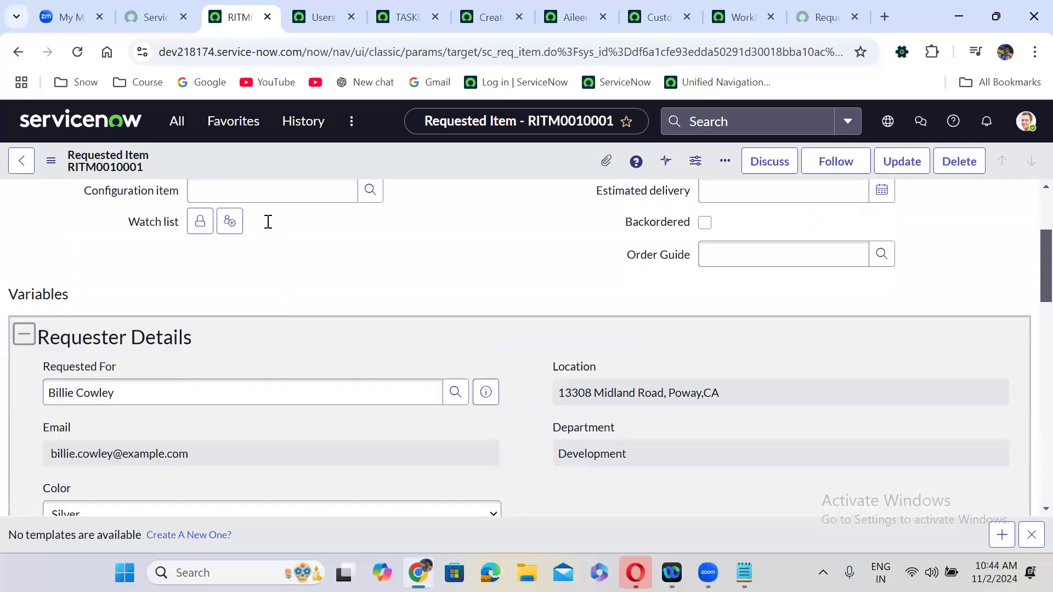
scroll(268, 221, down, 7)
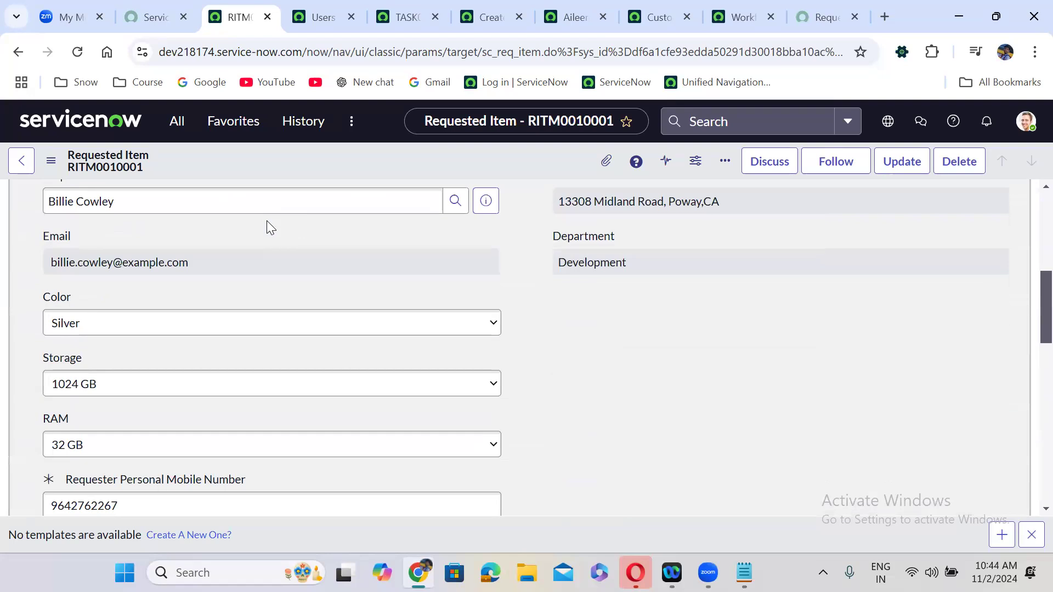
scroll(266, 221, down, 10)
scroll(267, 221, down, 5)
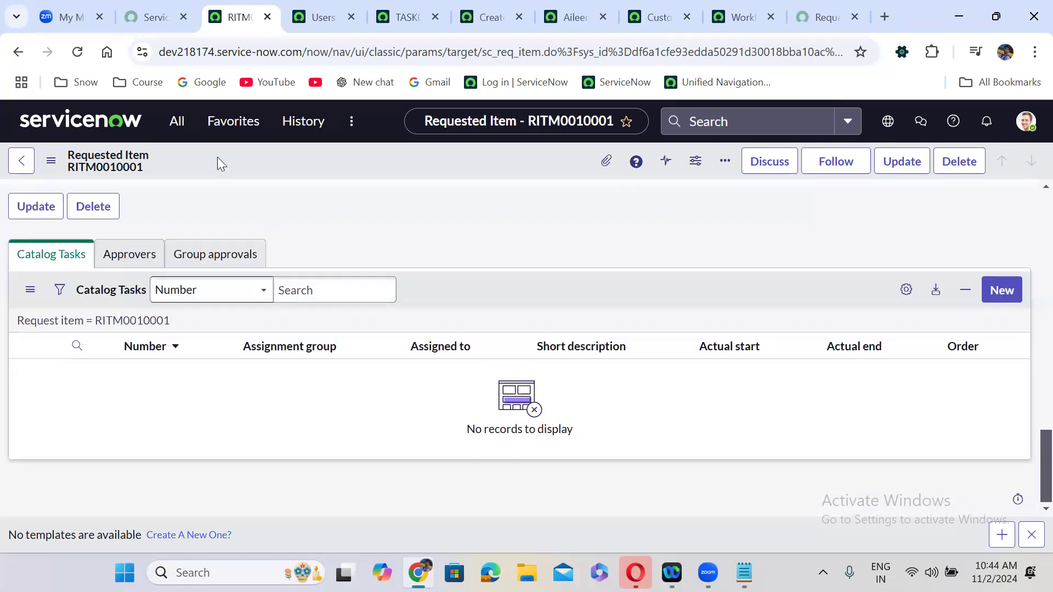
click(821, 5)
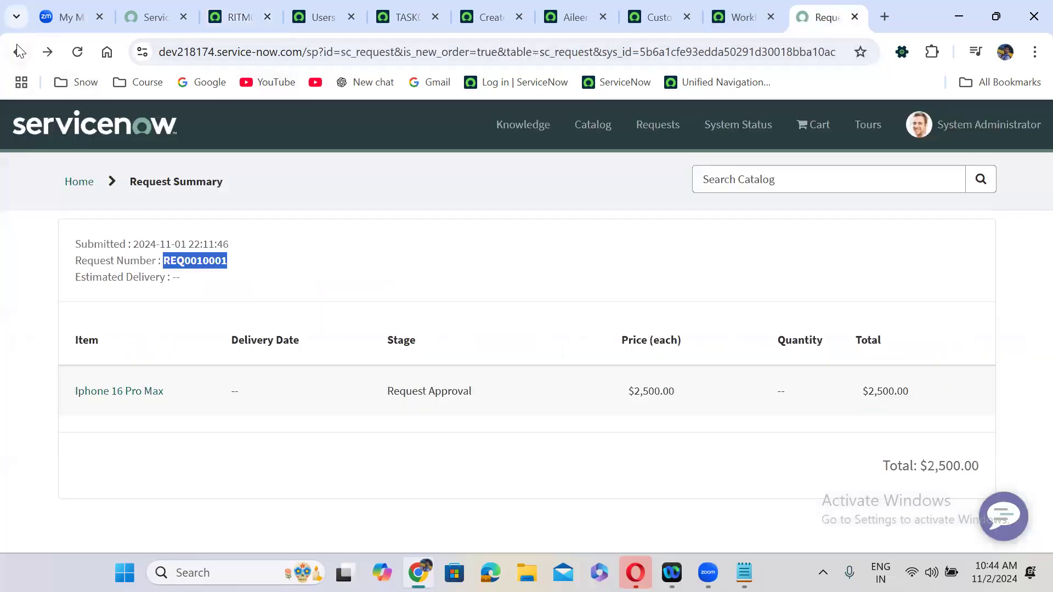
click(17, 47)
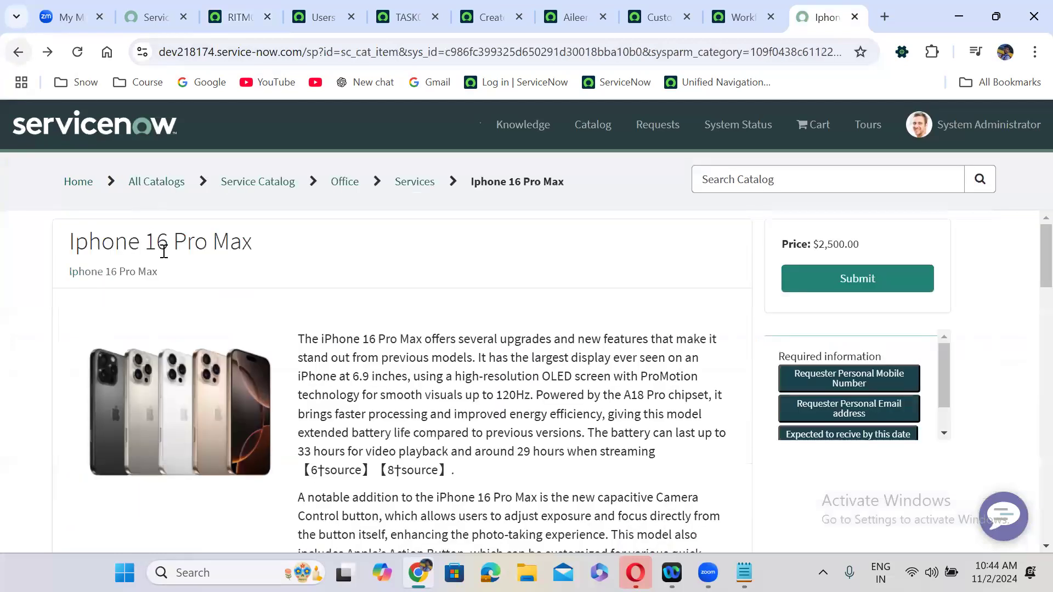
- Set Requested For to the user whose full name is copied from the Users list
scroll(339, 276, down, 10)
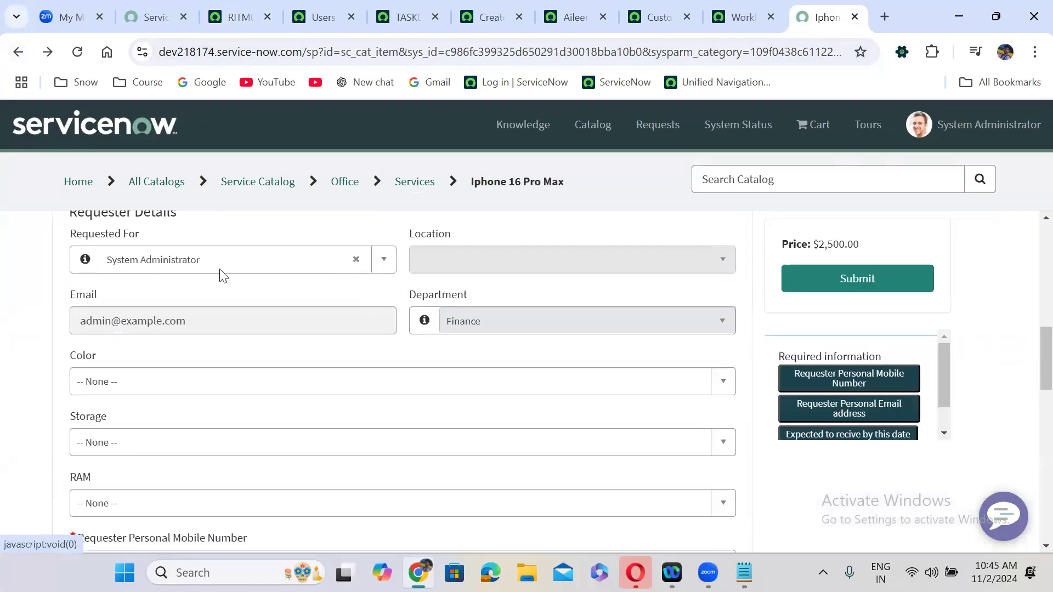
click(219, 271)
text(cowley)
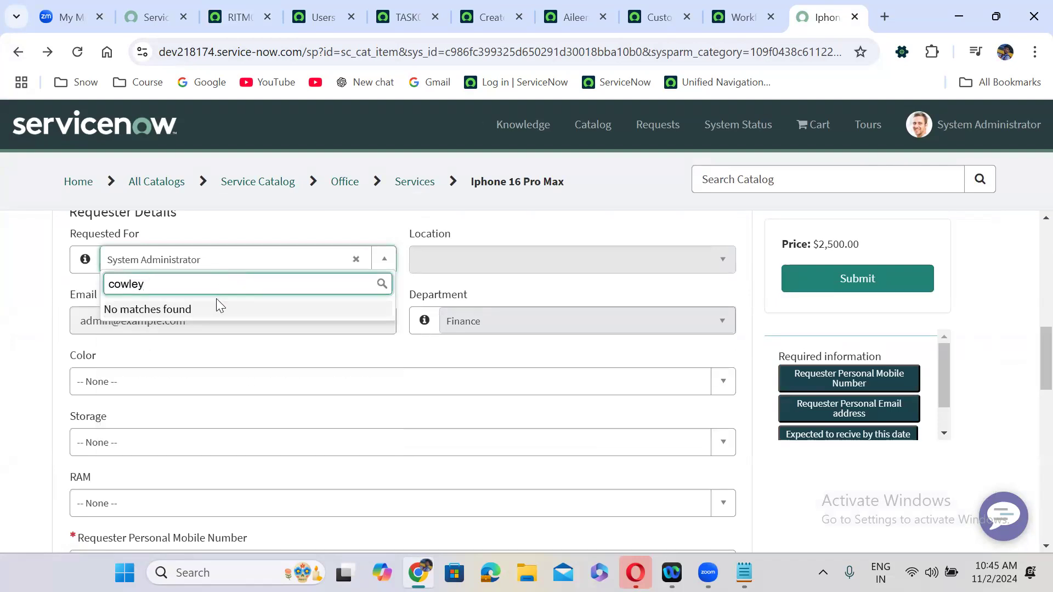
key(BackSpace)
key(BackSpace)
key(BackSpace)
key(BackSpace)
key(BackSpace)
key(BackSpace)
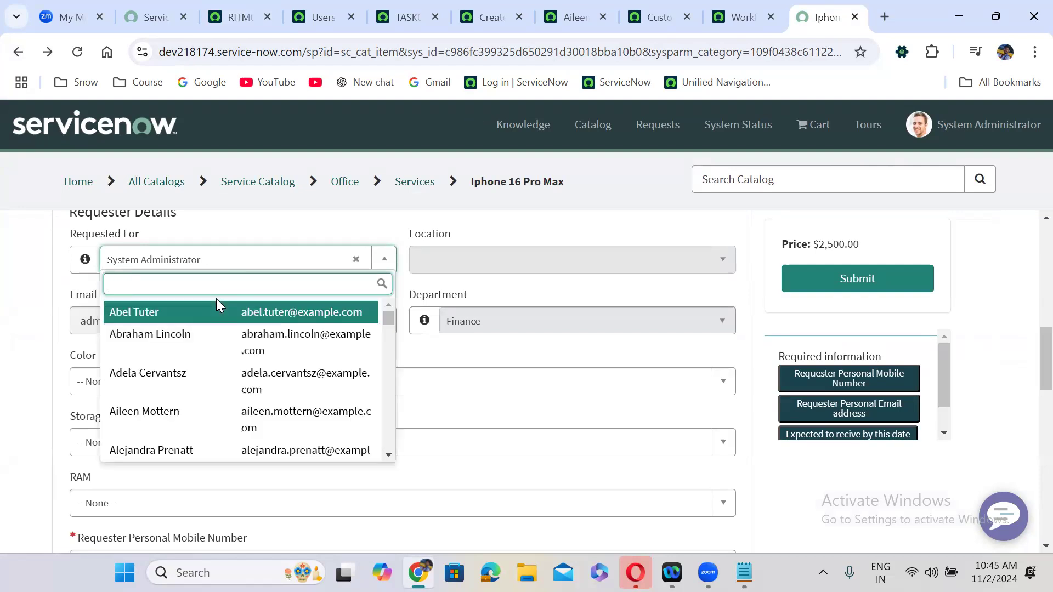
text(REQ0010001)
key(BackSpace)
key(BackSpace)
key(BackSpace)
key(BackSpace)
key(BackSpace)
key(BackSpace)
key(BackSpace)
key(BackSpace)
key(BackSpace)
key(BackSpace)
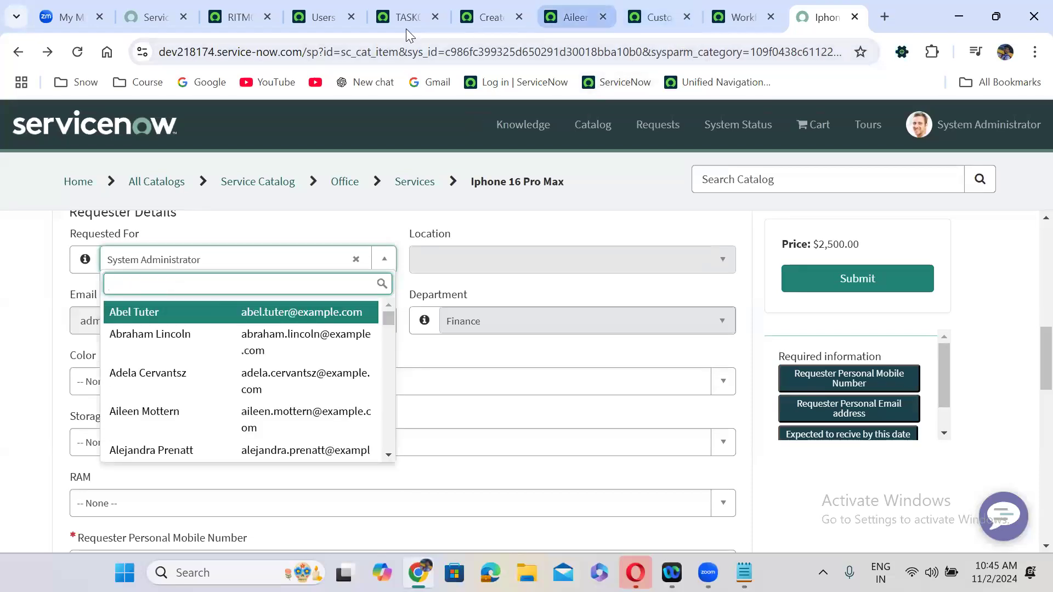
click(327, 6)
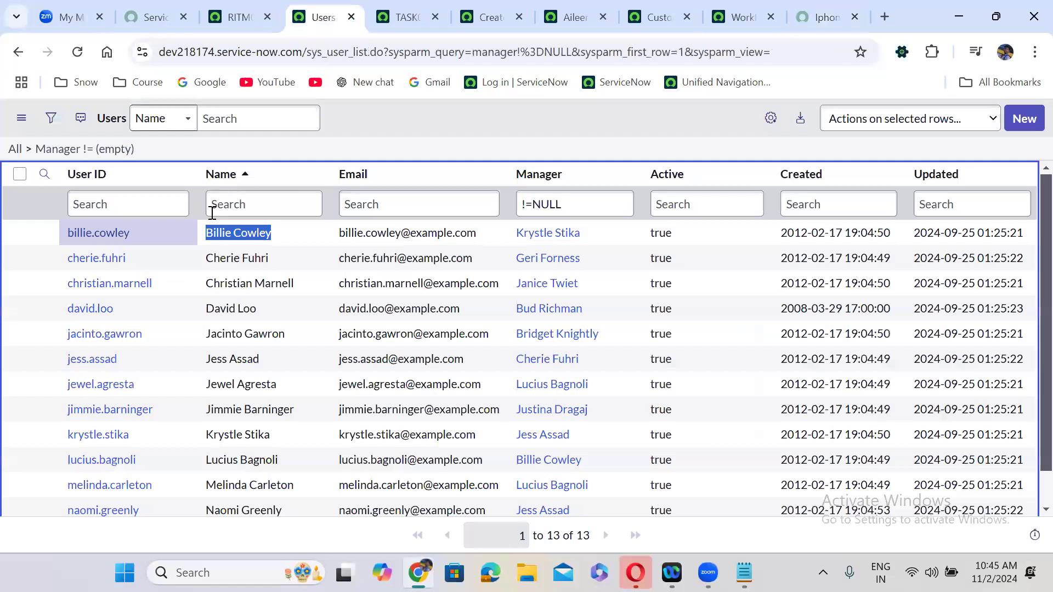
double_click(282, 230)
drag(284, 232, 207, 231)
key(ctrl+c)
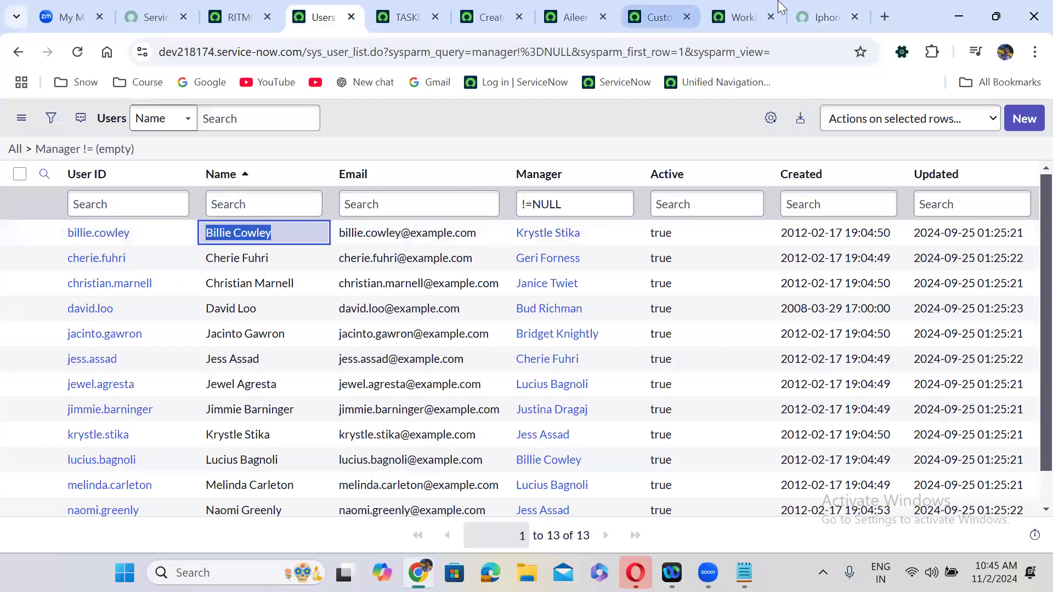
click(813, 10)
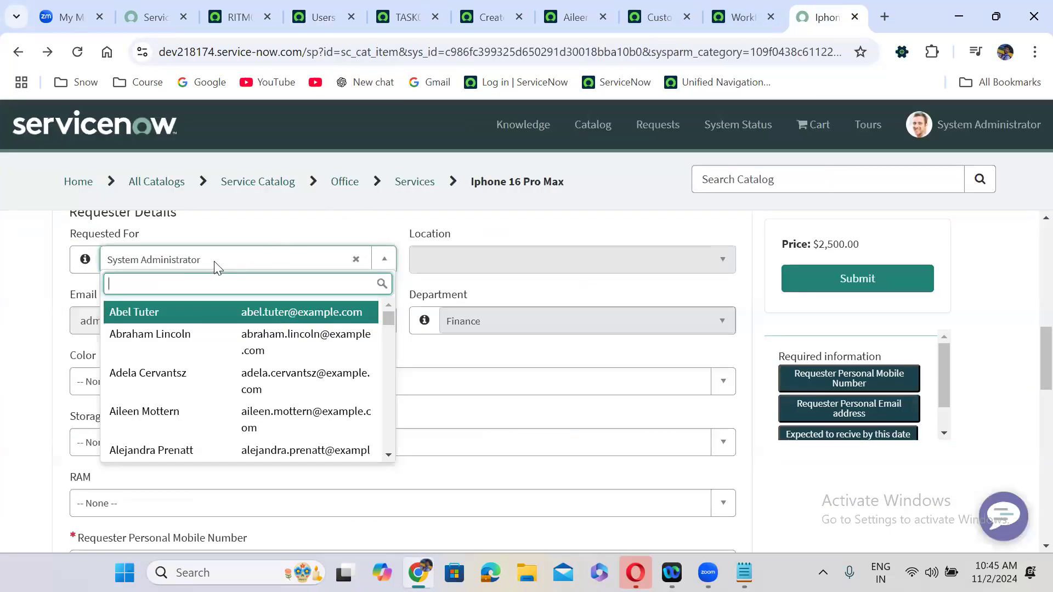
key(ctrl+v)
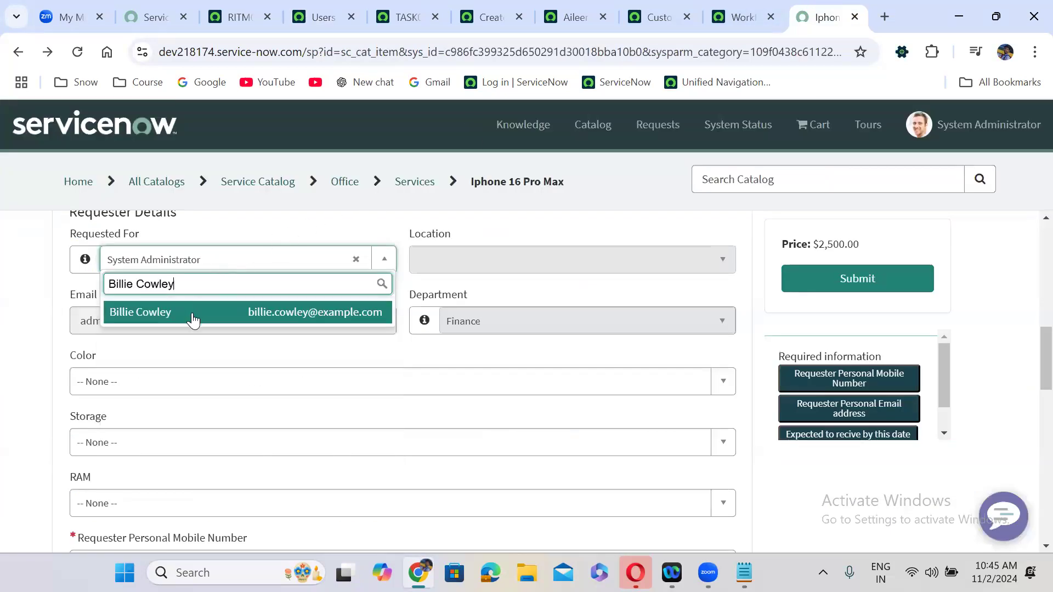
click(192, 312)
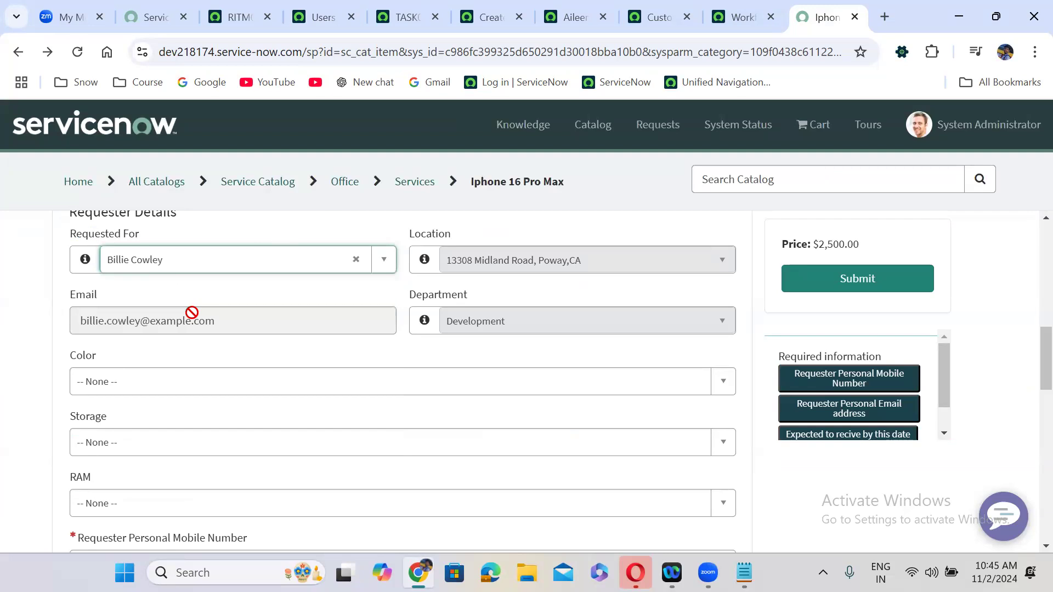
- Choose Silver colour, 256 GB storage and 32 GB RAM
click(212, 387)
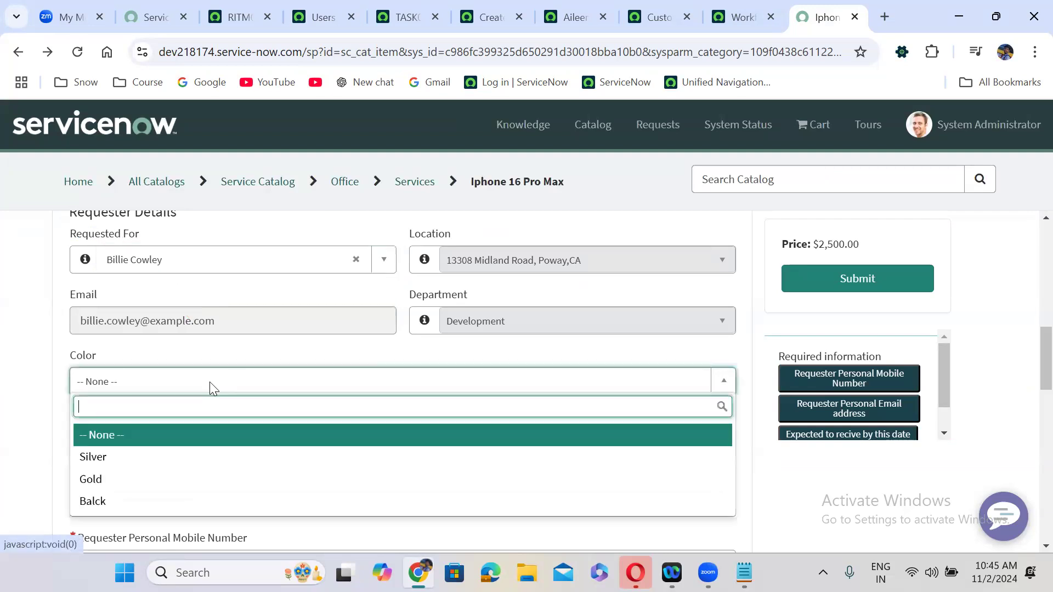
click(151, 461)
click(159, 451)
click(125, 397)
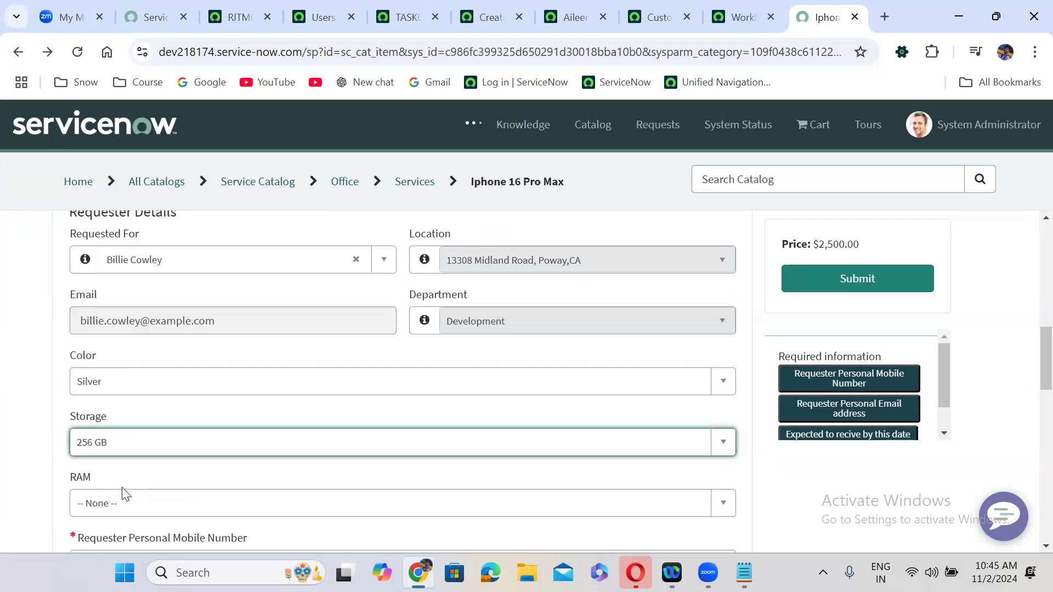
click(121, 501)
click(138, 458)
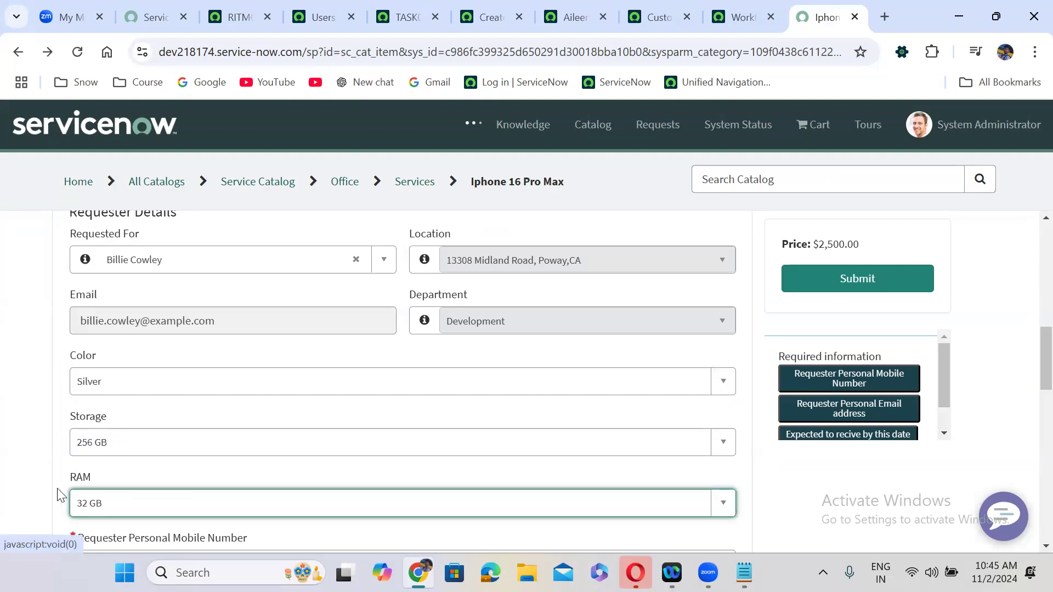
- Enter the mobile number and personal email, set expected date 2024-11-11, and submit the order
scroll(45, 507, down, 3)
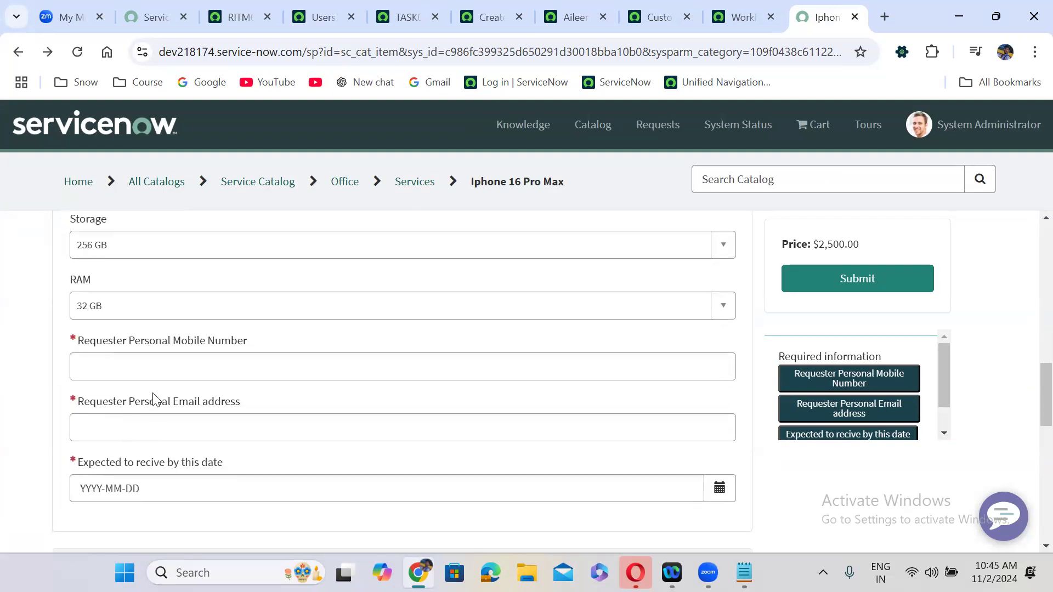
click(143, 369)
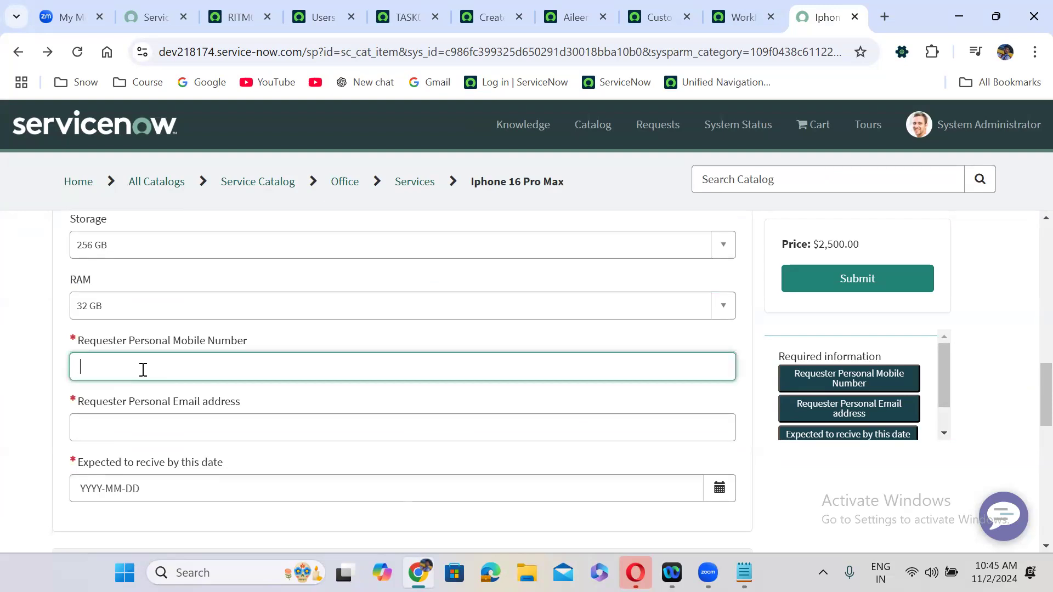
text(989)
click(164, 436)
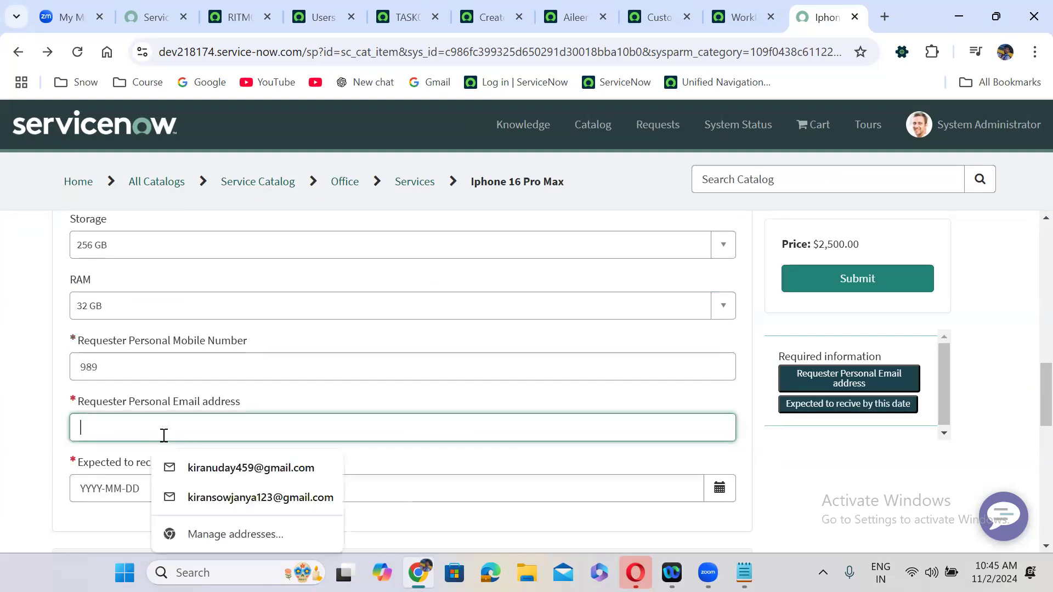
text(ij)
click(174, 486)
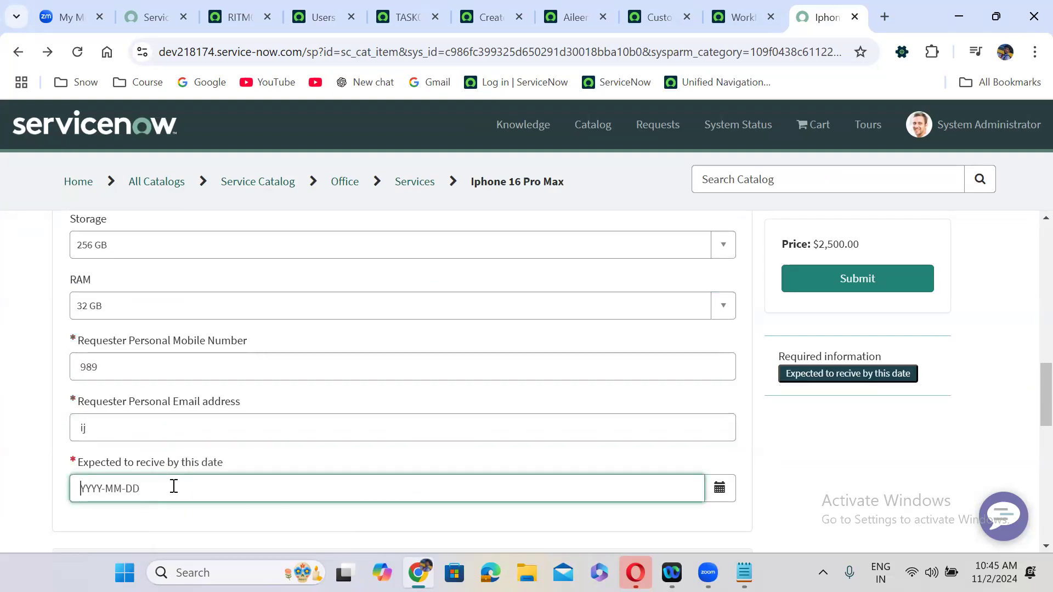
click(719, 489)
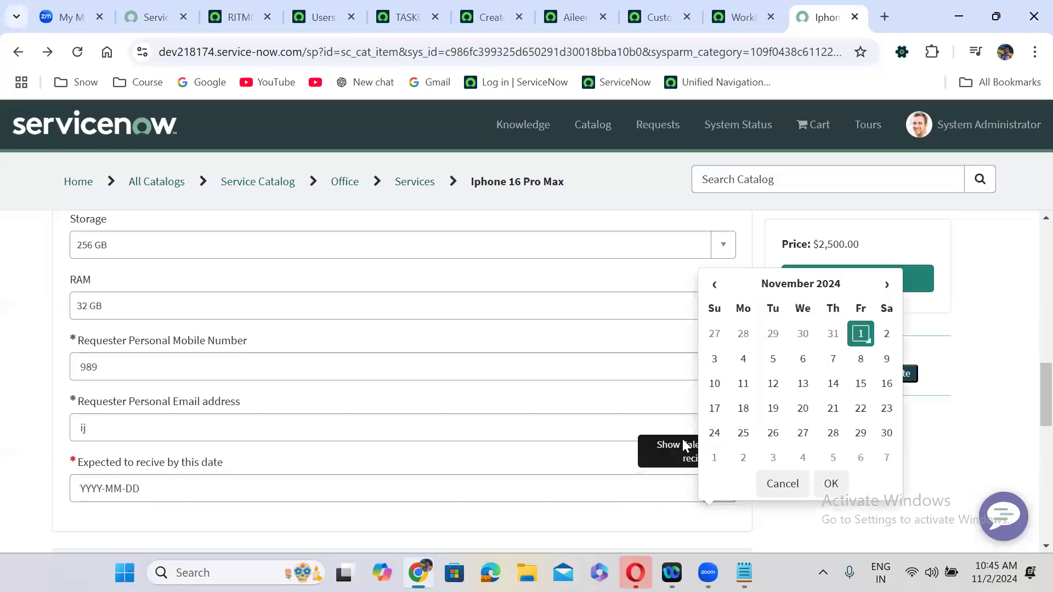
click(742, 383)
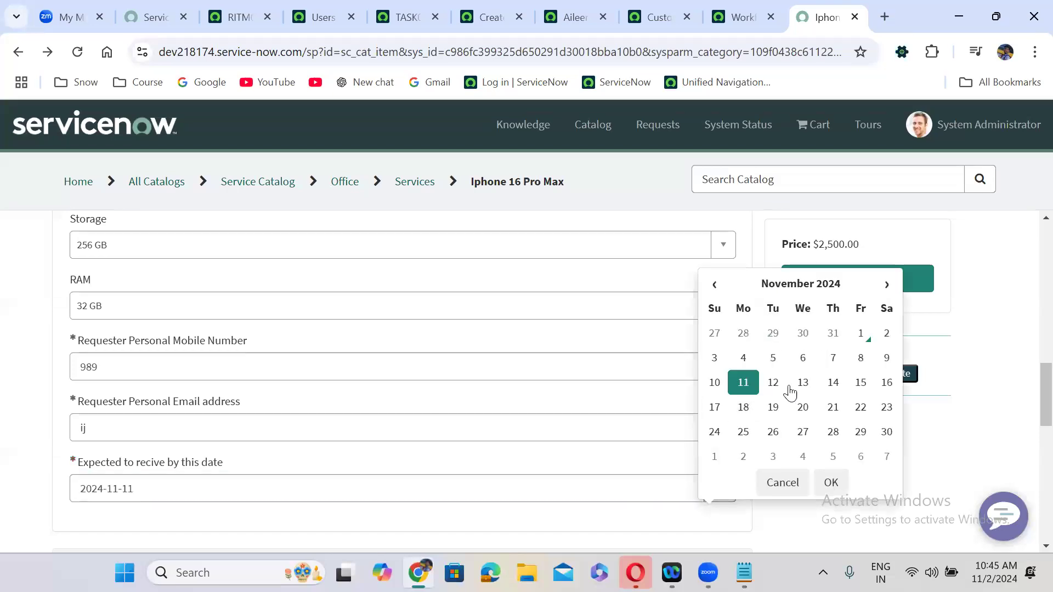
click(833, 487)
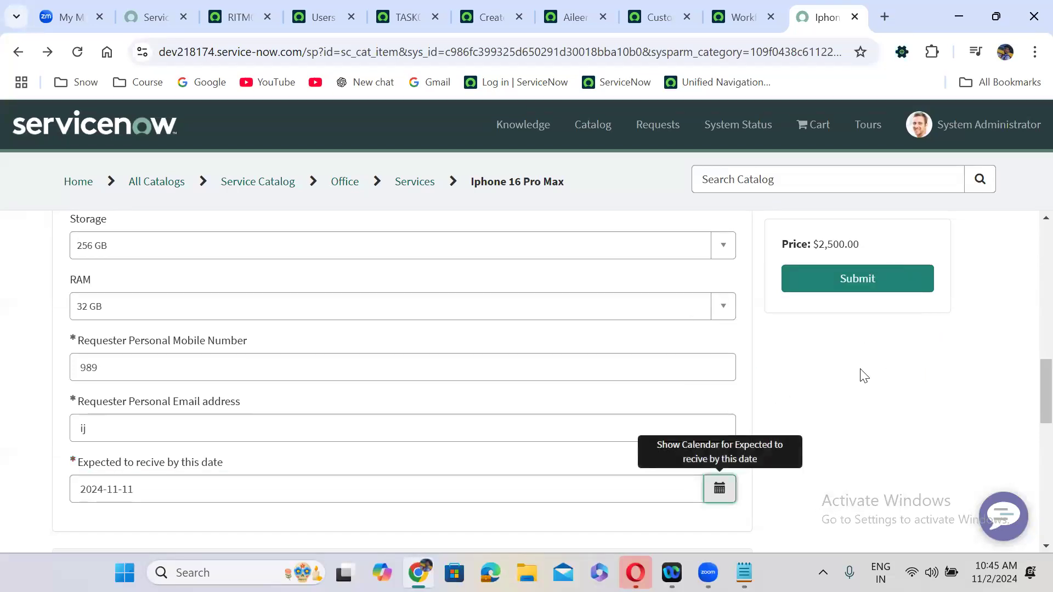
click(855, 289)
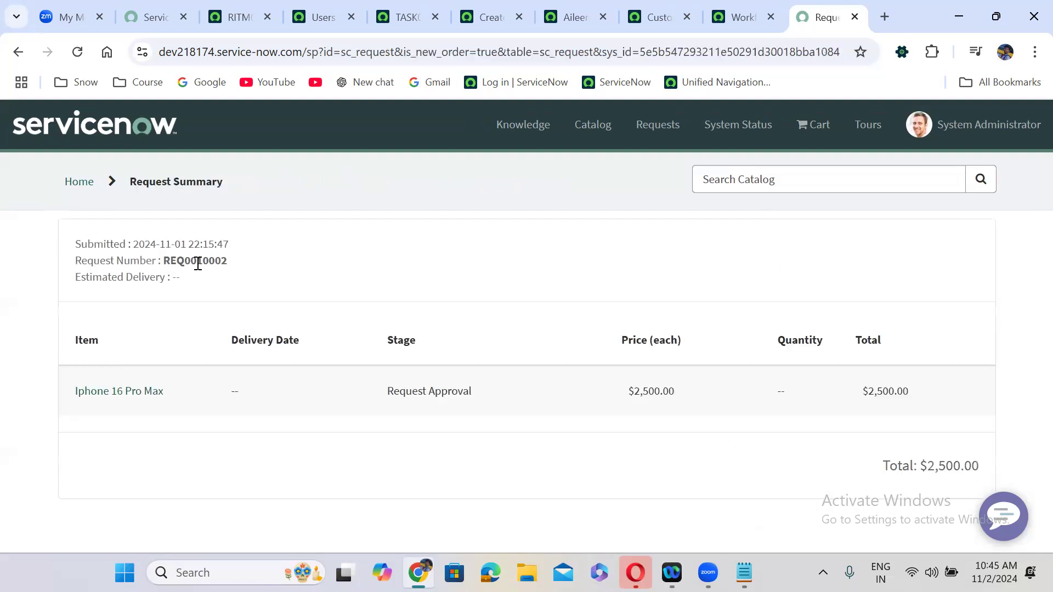
- Open the submitted item and look up its RITM number in the classic UI global search
click(130, 399)
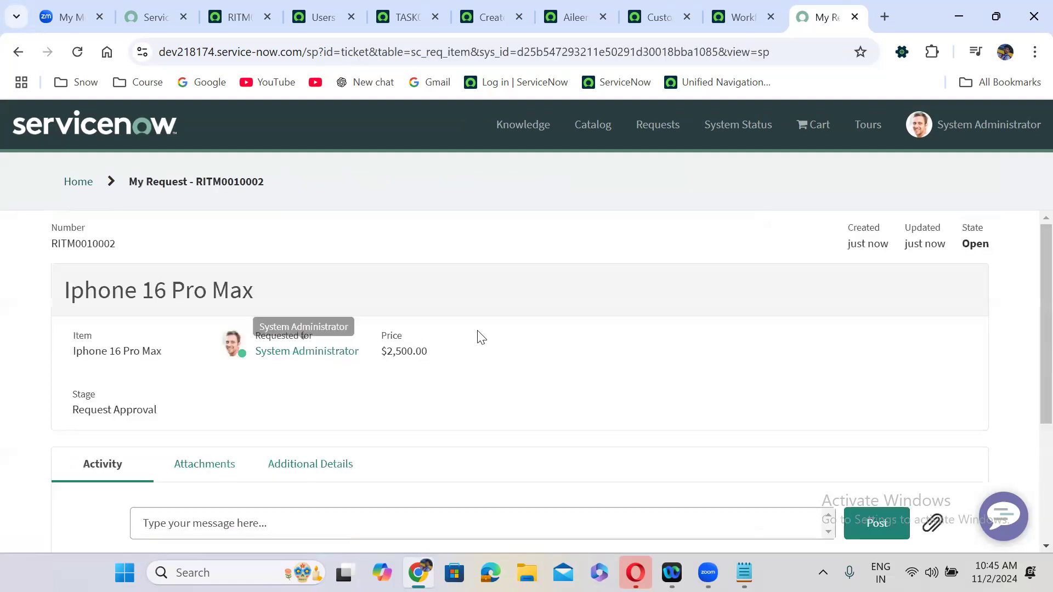
scroll(526, 337, down, 3)
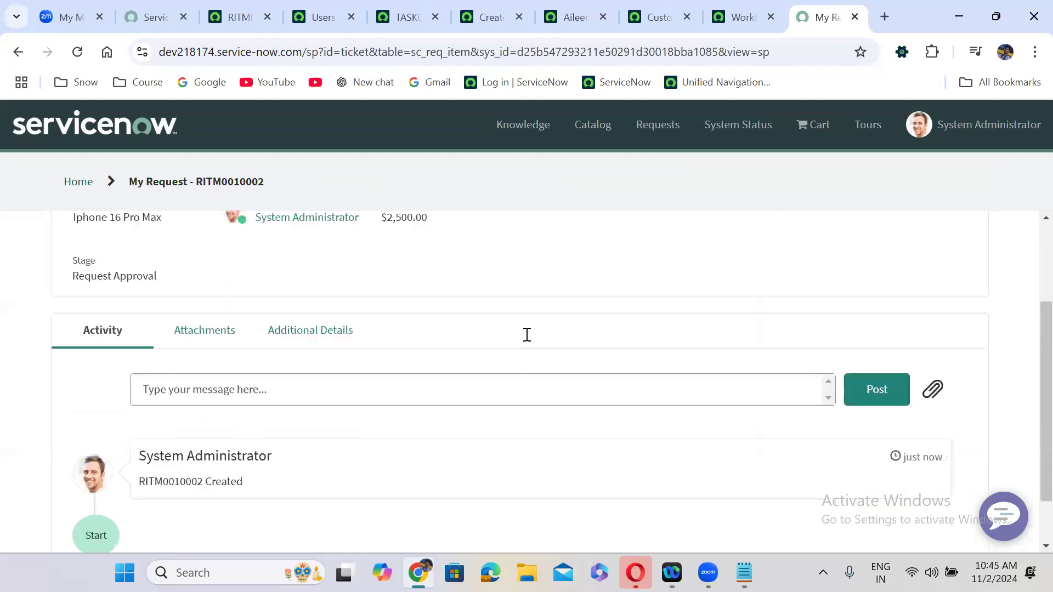
scroll(527, 337, up, 3)
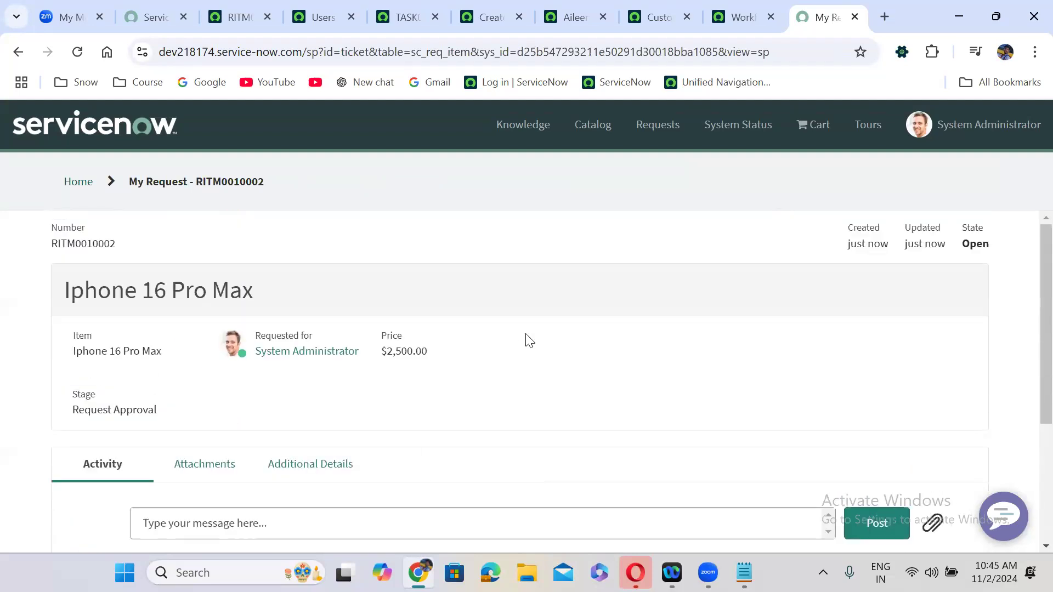
double_click(228, 184)
key(ctrl+c)
click(233, 17)
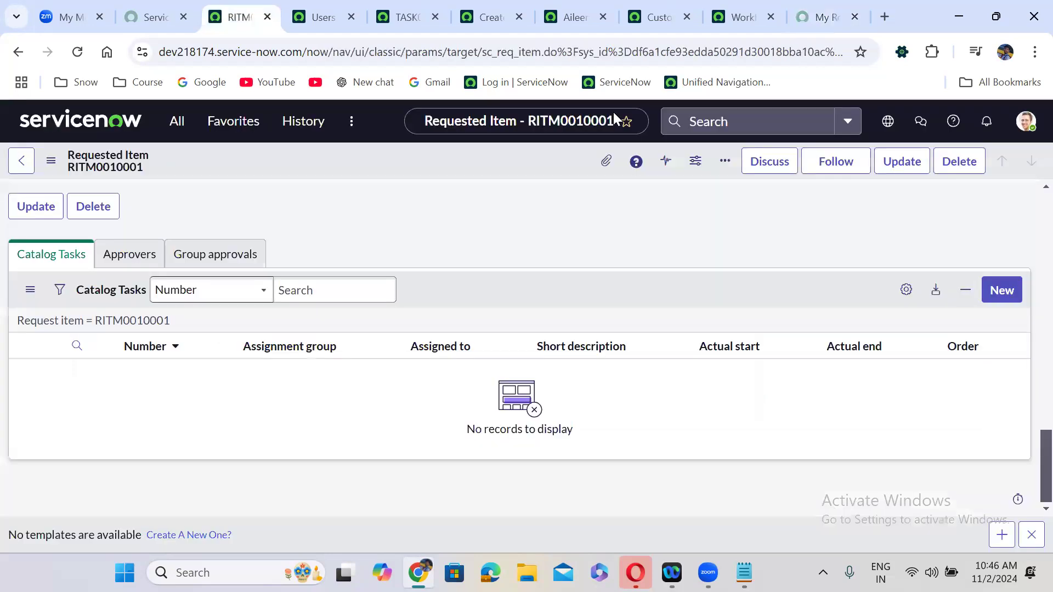
key(ctrl+v)
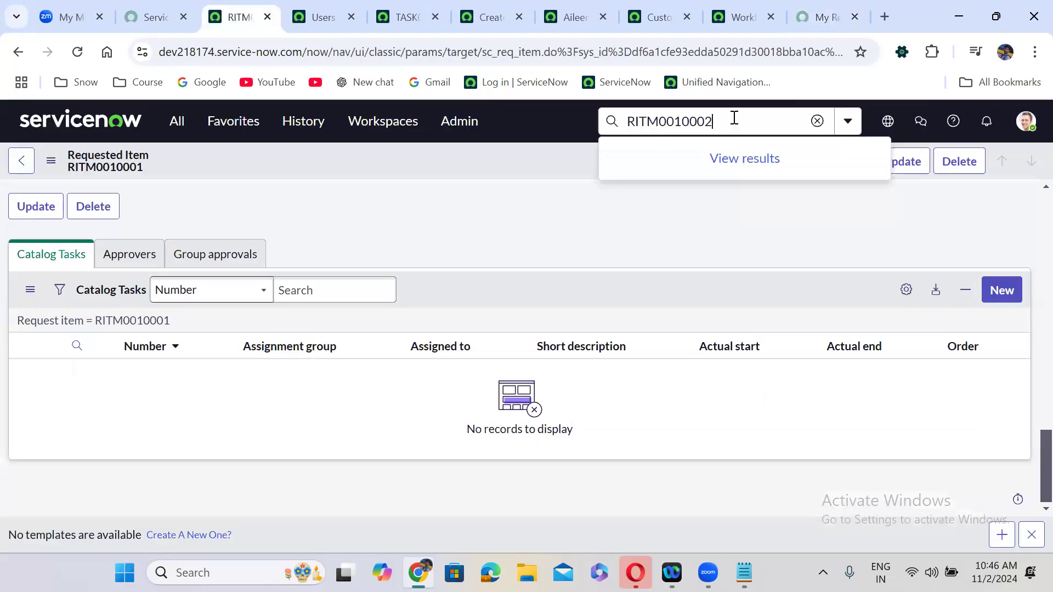
click(711, 181)
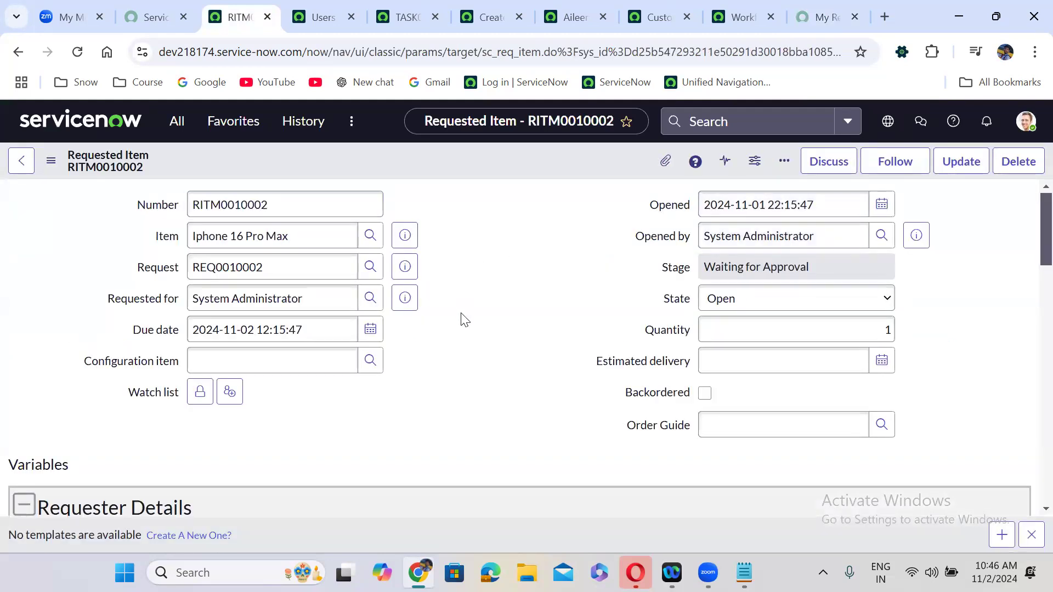
- Review RITM0010002's Approvers and Catalog Tasks tabs, glancing at the other open tabs
scroll(460, 312, down, 15)
scroll(461, 316, down, 3)
click(130, 255)
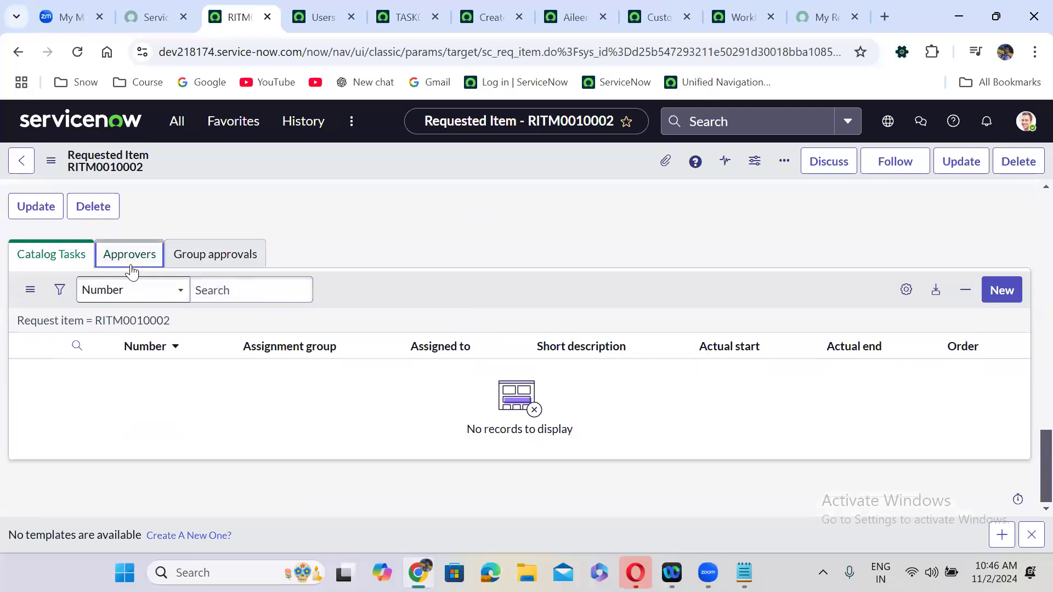
click(51, 256)
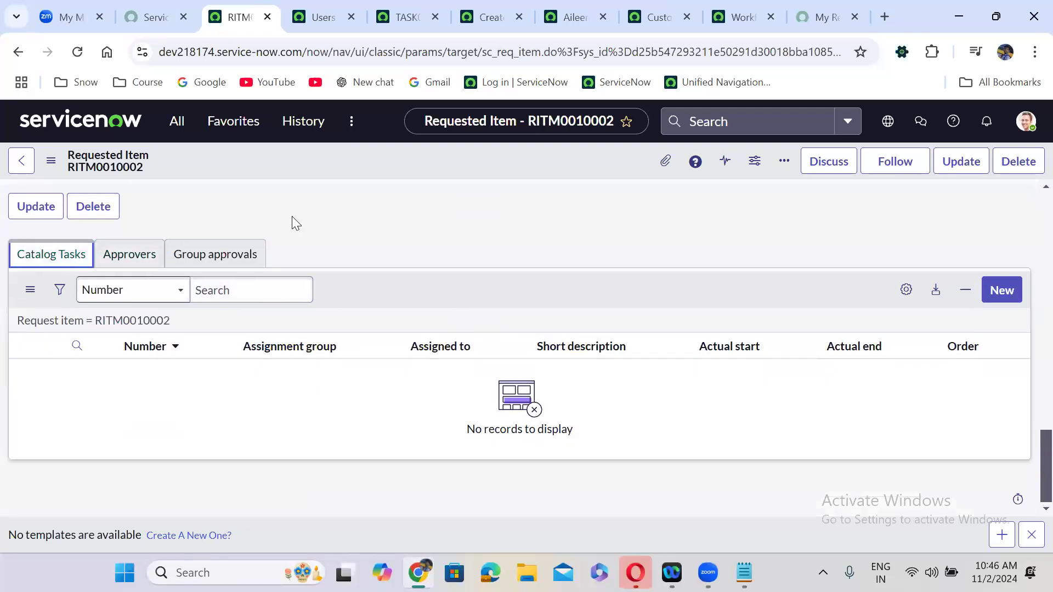
scroll(309, 211, up, 5)
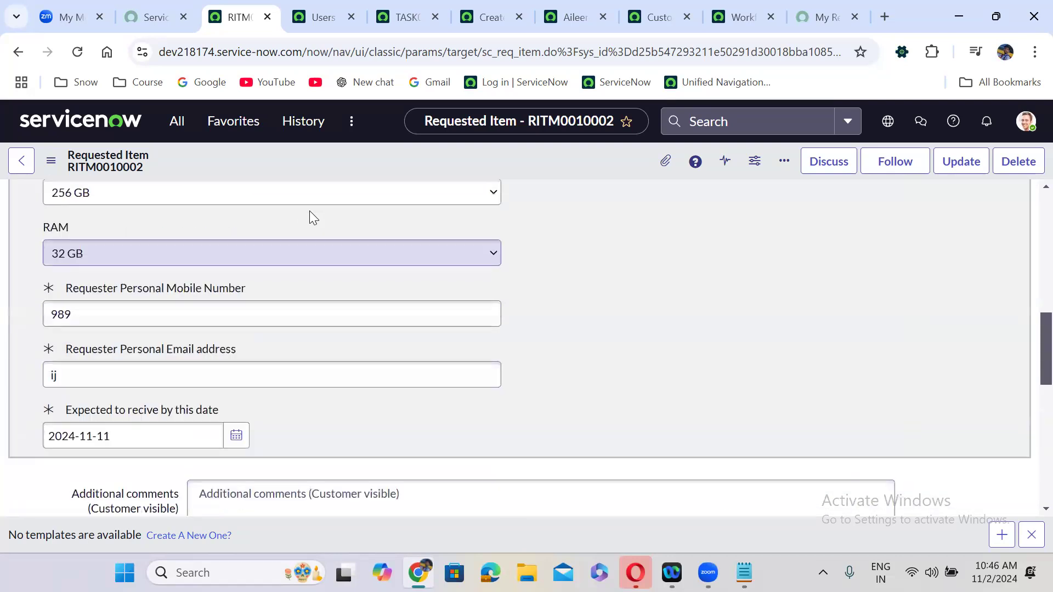
click(663, 8)
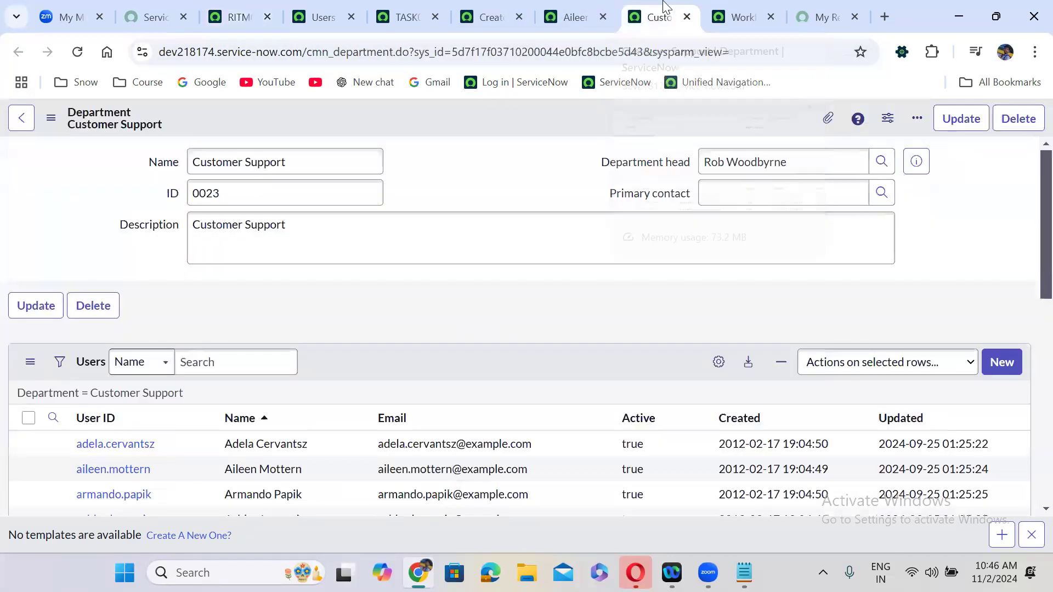
click(555, 10)
click(492, 7)
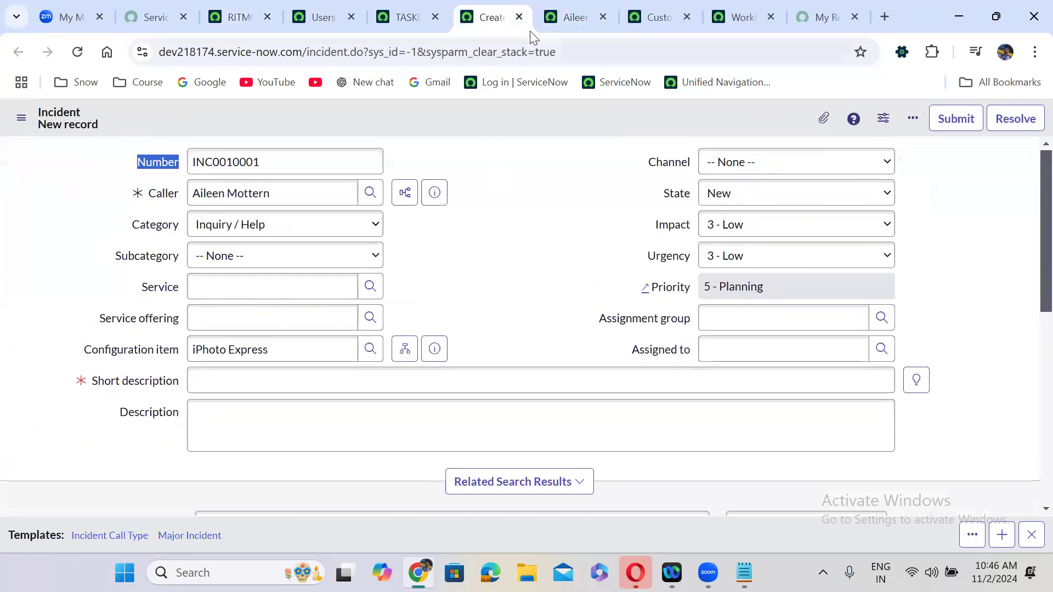
click(237, 7)
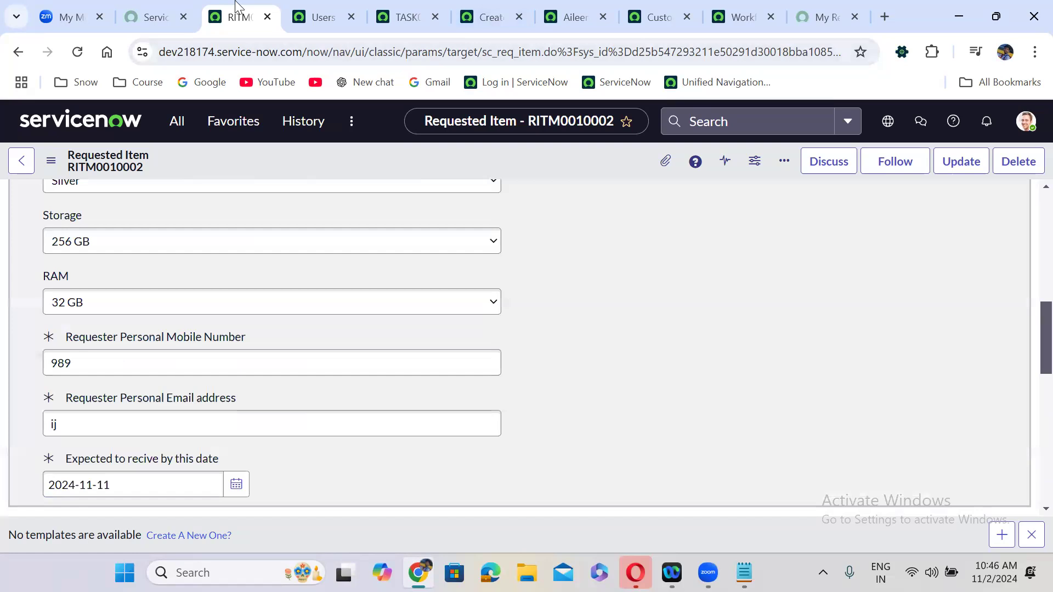
scroll(591, 236, up, 1)
scroll(591, 234, up, 10)
- Reach the Iphone 16 Pro Max catalog item via History and open its attached workflow in Workflow Editor
click(406, 237)
click(615, 274)
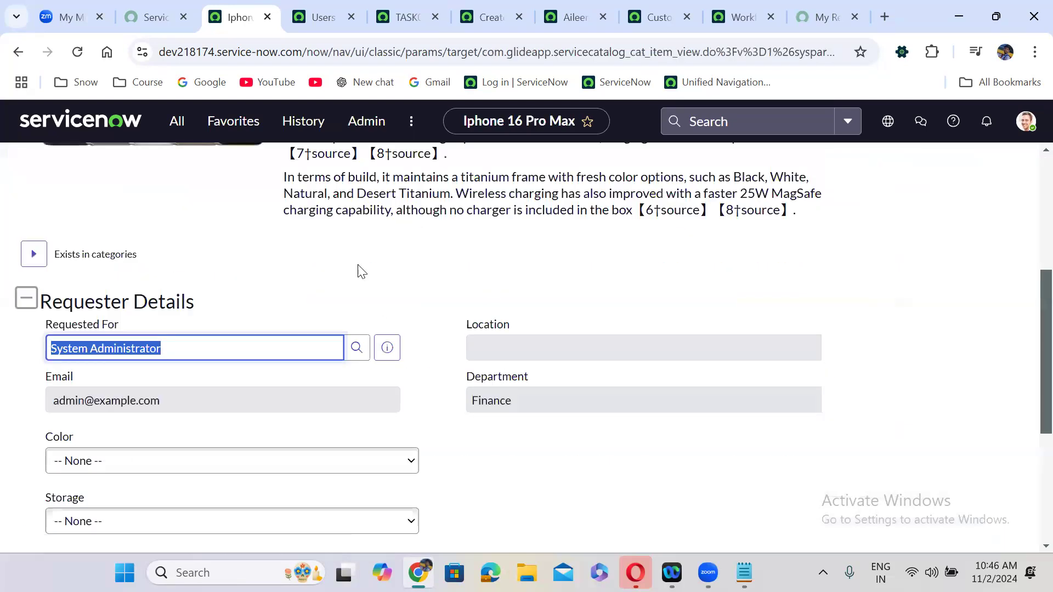
click(303, 121)
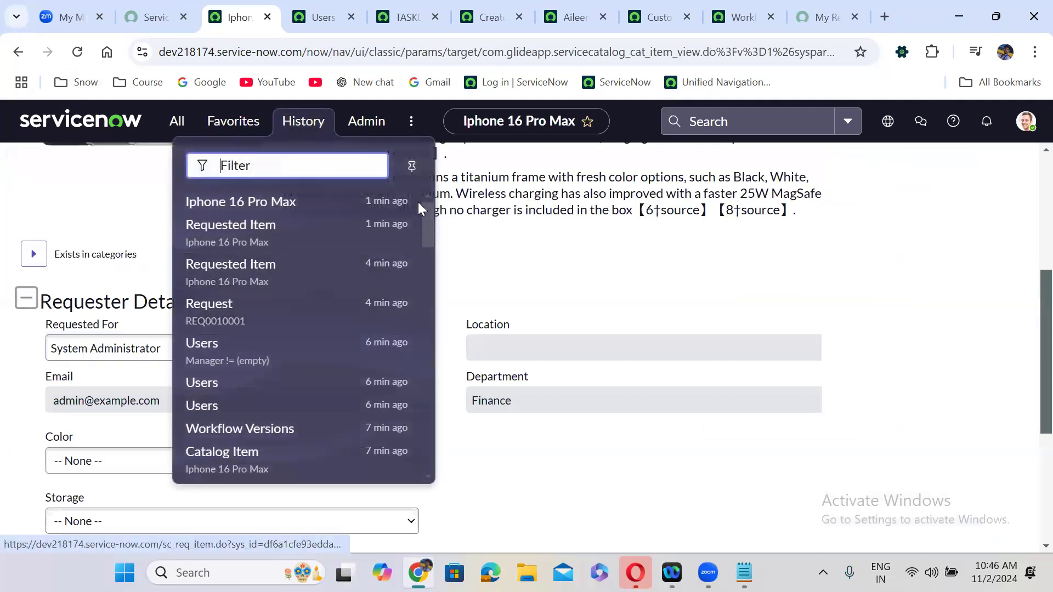
mouse_move(428, 211)
mouse_down()
mouse_move(429, 321)
mouse_move(428, 229)
mouse_up()
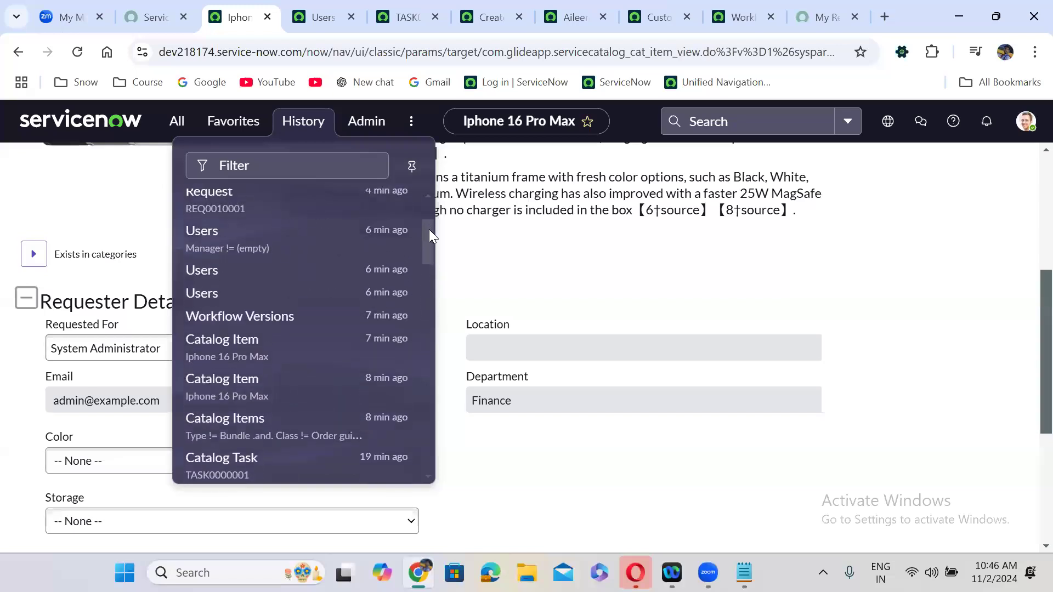
click(284, 352)
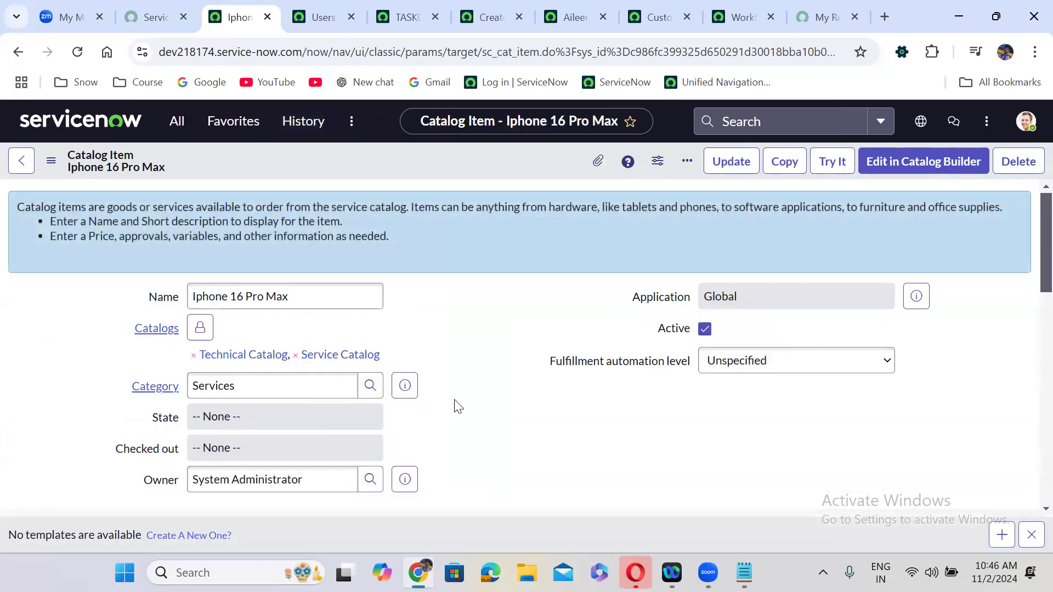
scroll(454, 403, down, 7)
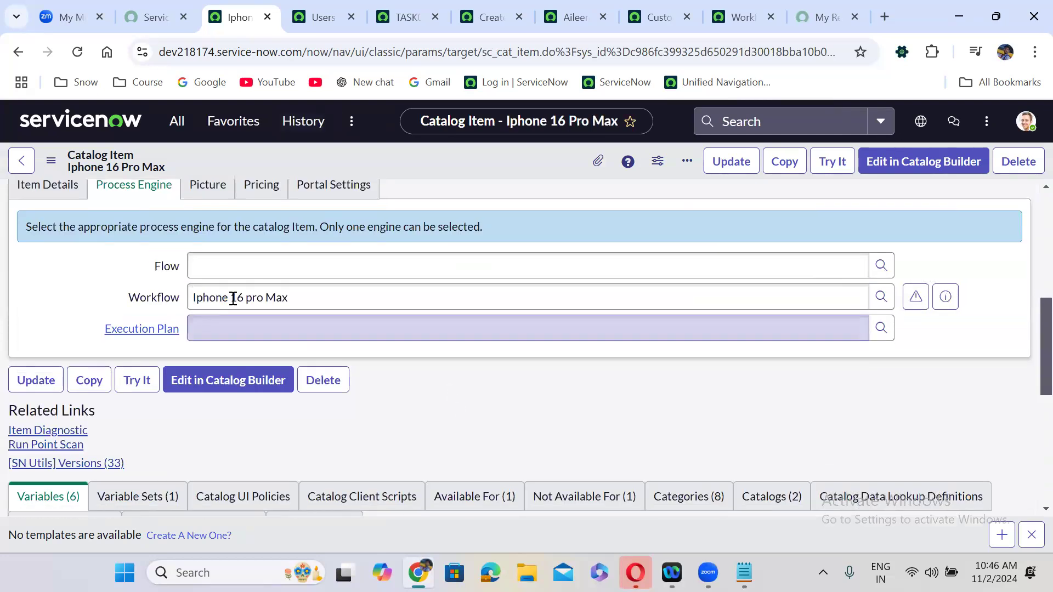
triple_click(233, 298)
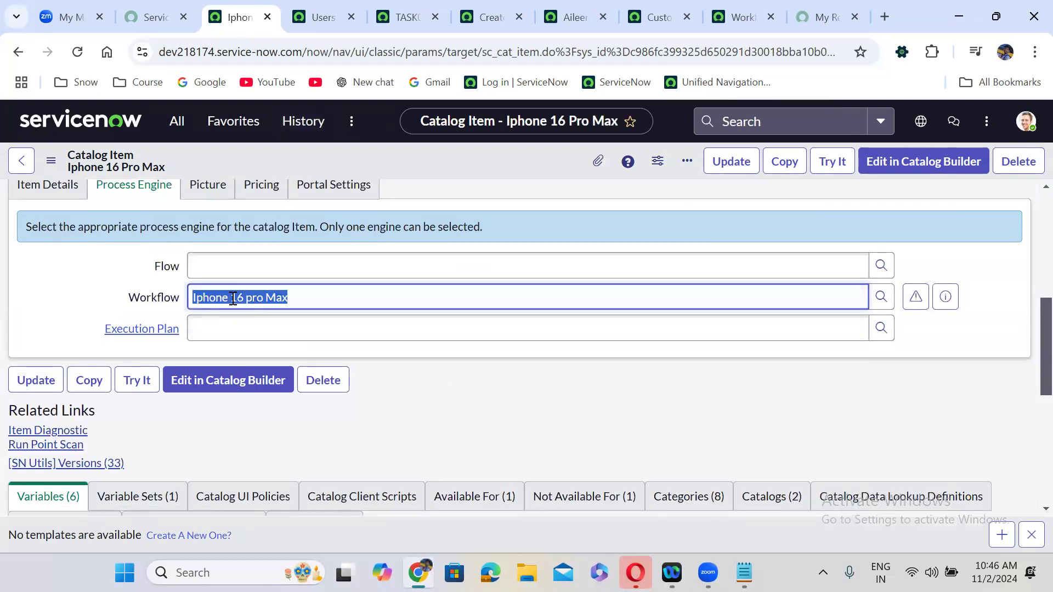
click(915, 301)
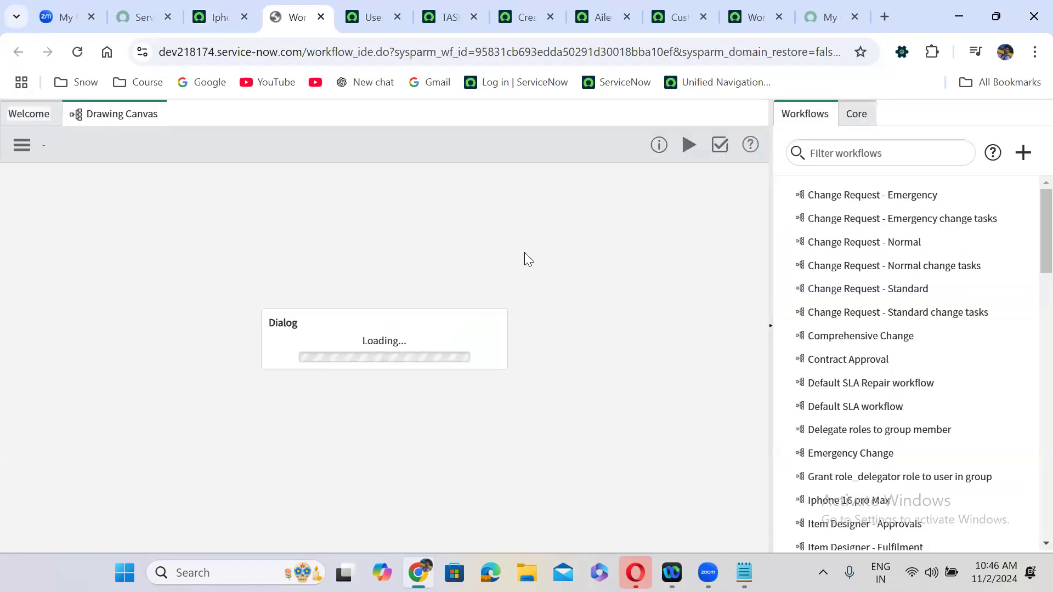
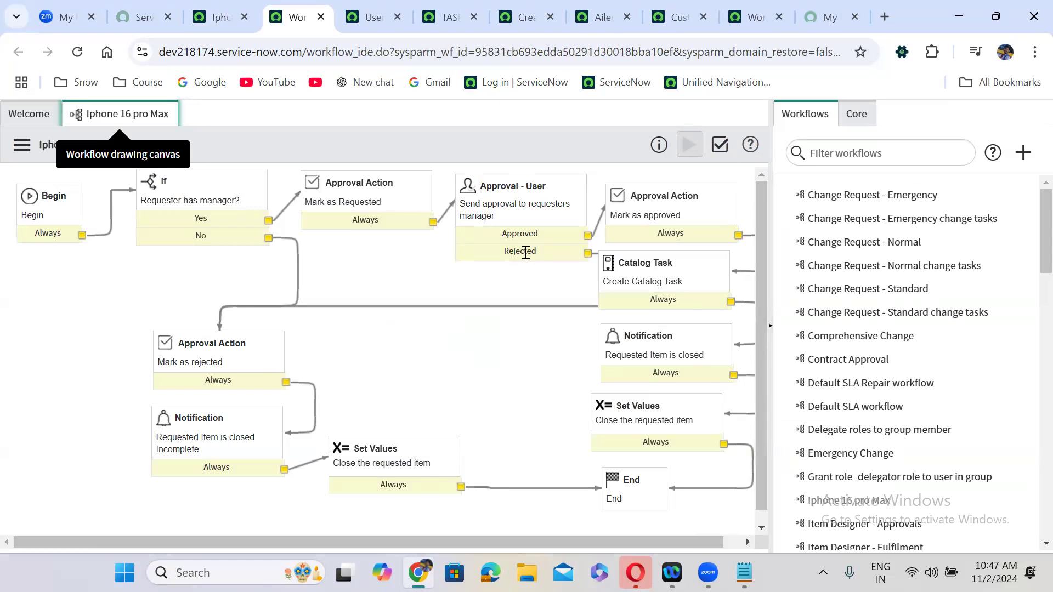
- Compare the Iphone 16 pro Max workflow with the catalog item, the other workflow and the Customer Support department
click(220, 5)
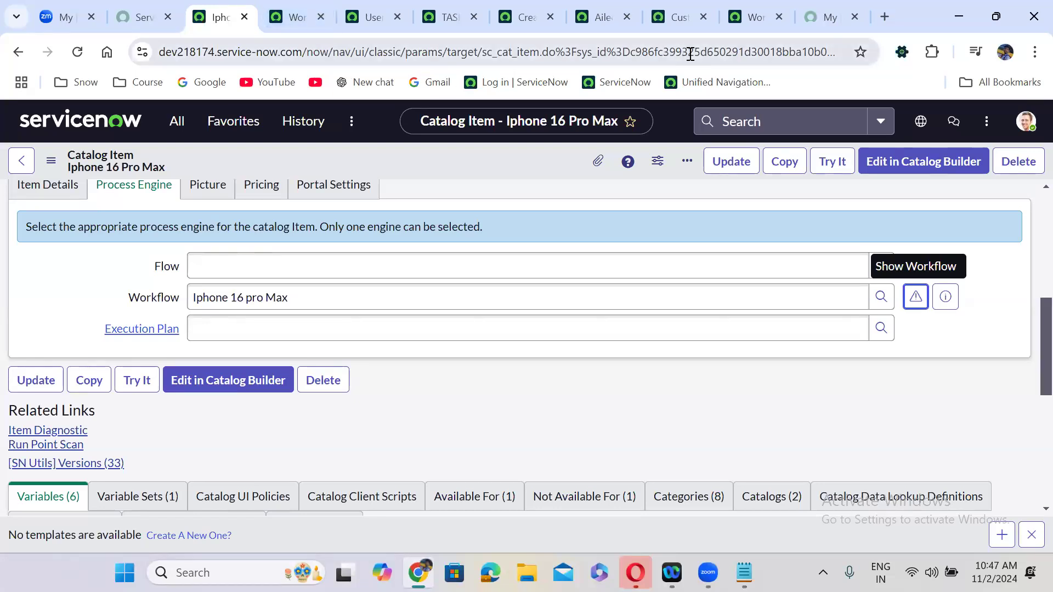
click(740, 4)
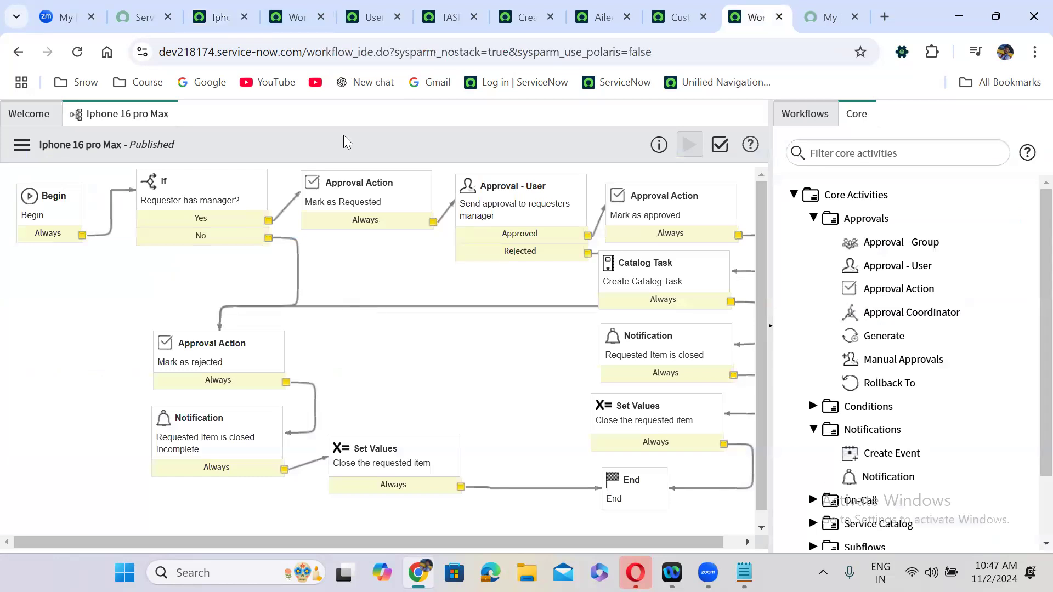
click(307, 14)
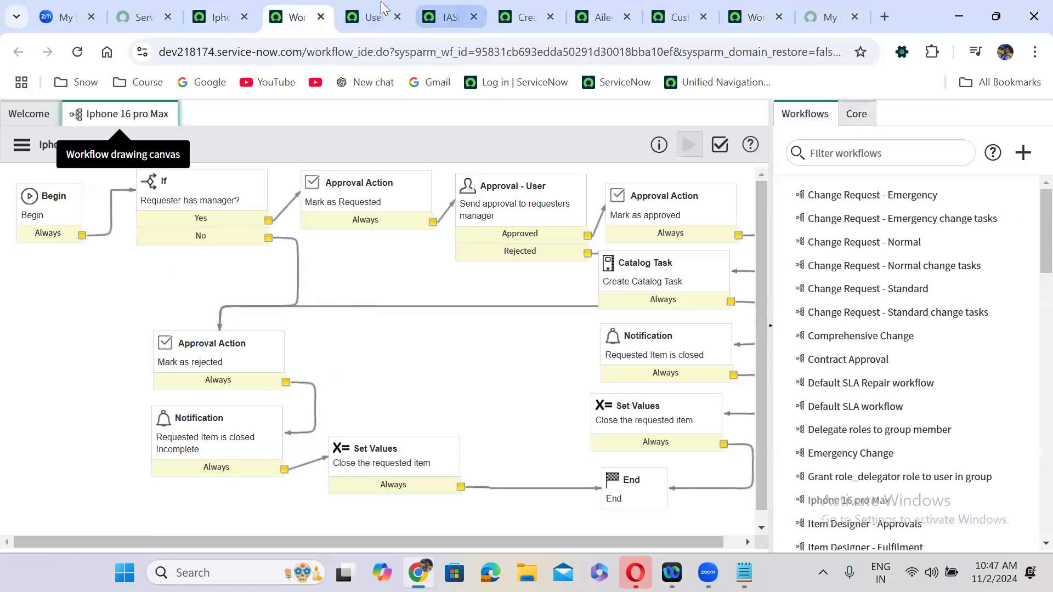
click(674, 6)
click(763, 2)
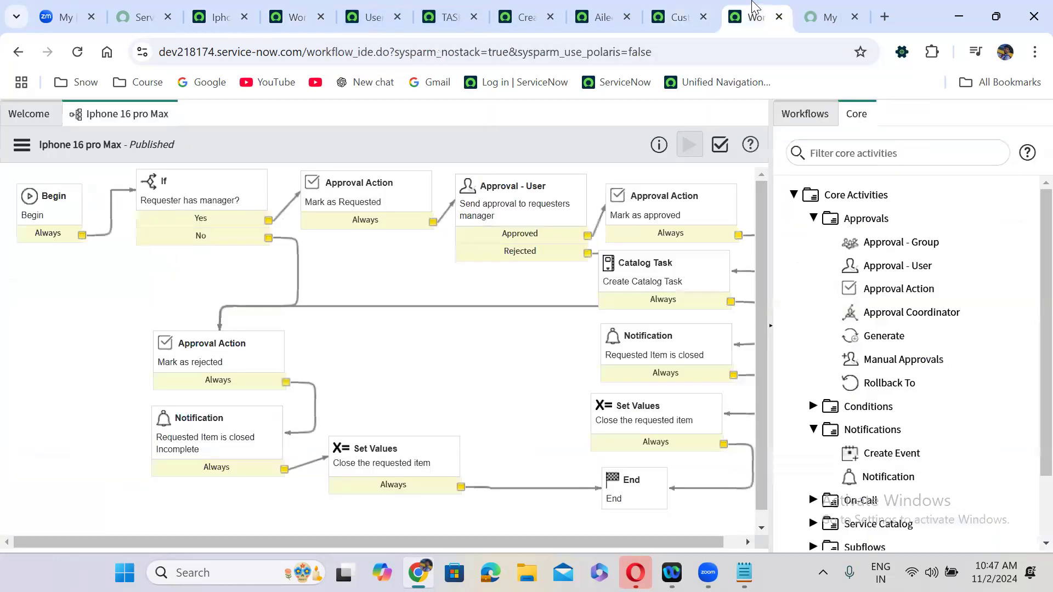
- Check the Users list, then launch Try It on the Iphone 16 Pro Max catalog item
click(372, 13)
click(295, 15)
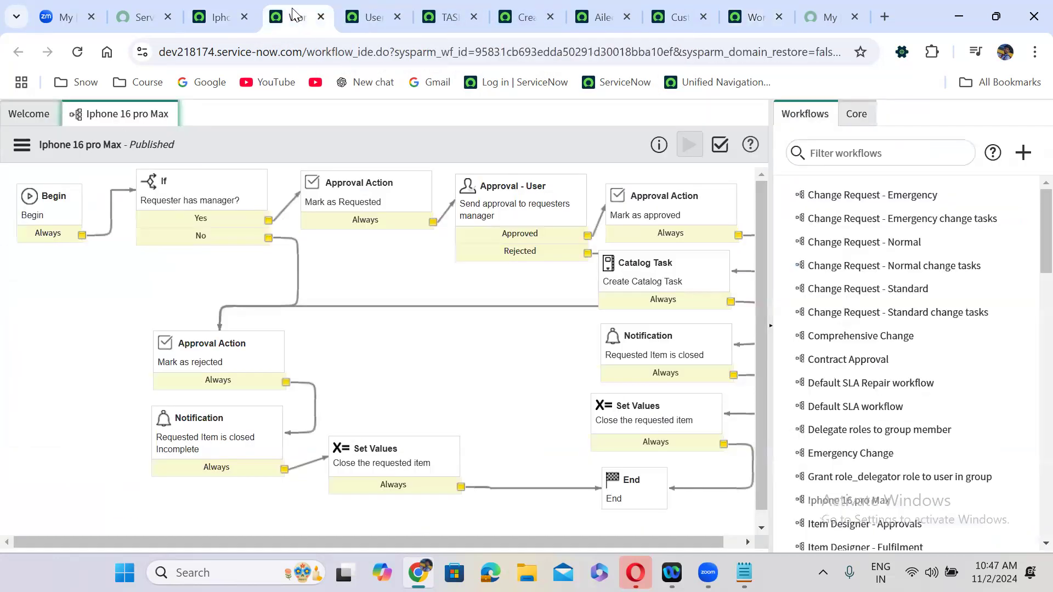
click(221, 16)
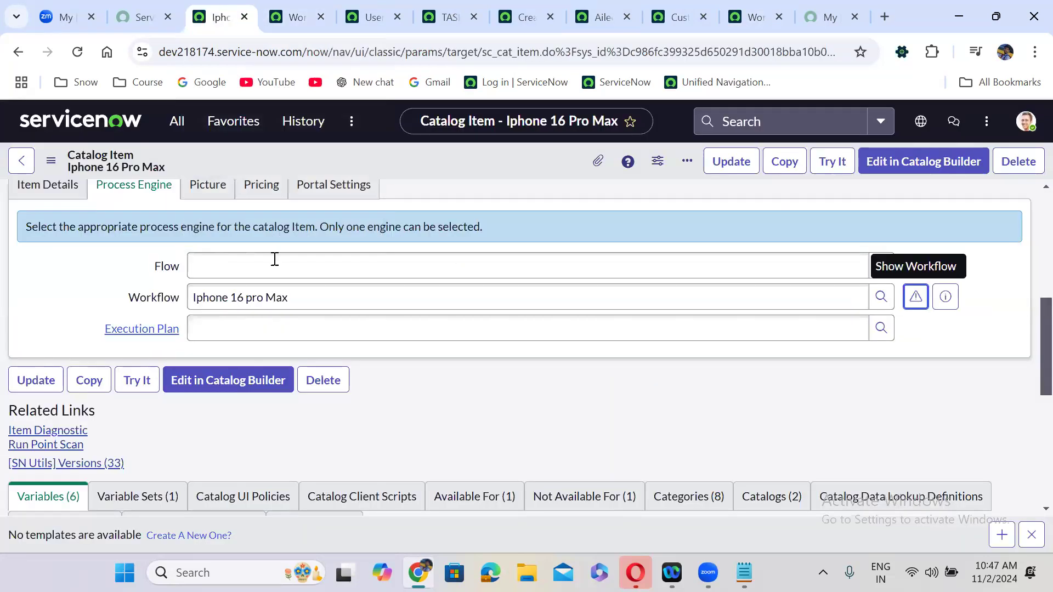
click(833, 163)
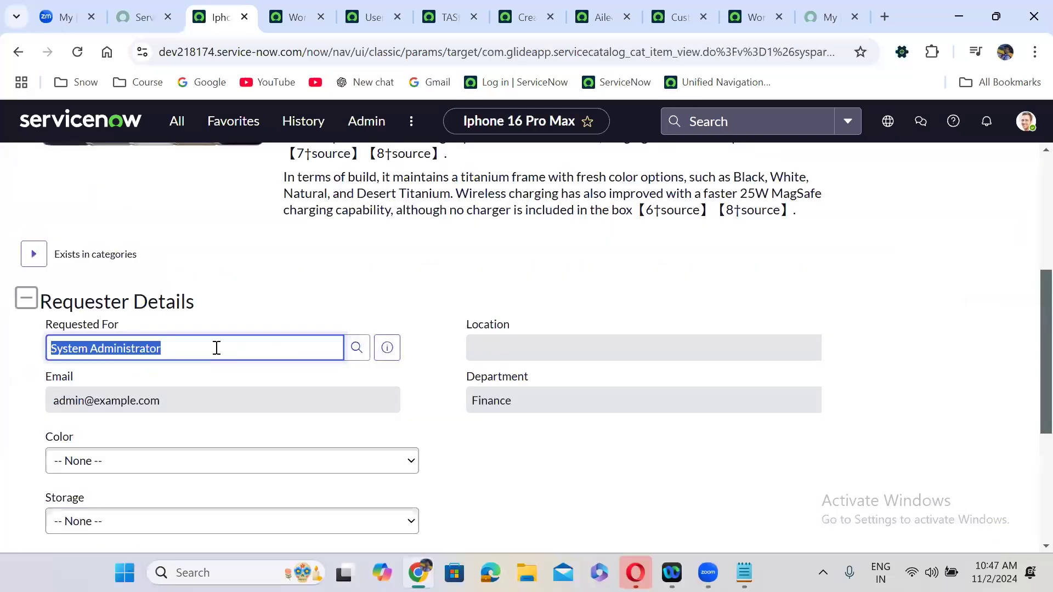
- Set Requested For to a user who has a manager, copying the name from the Users list
key(BackSpace)
text(RITM0010002)
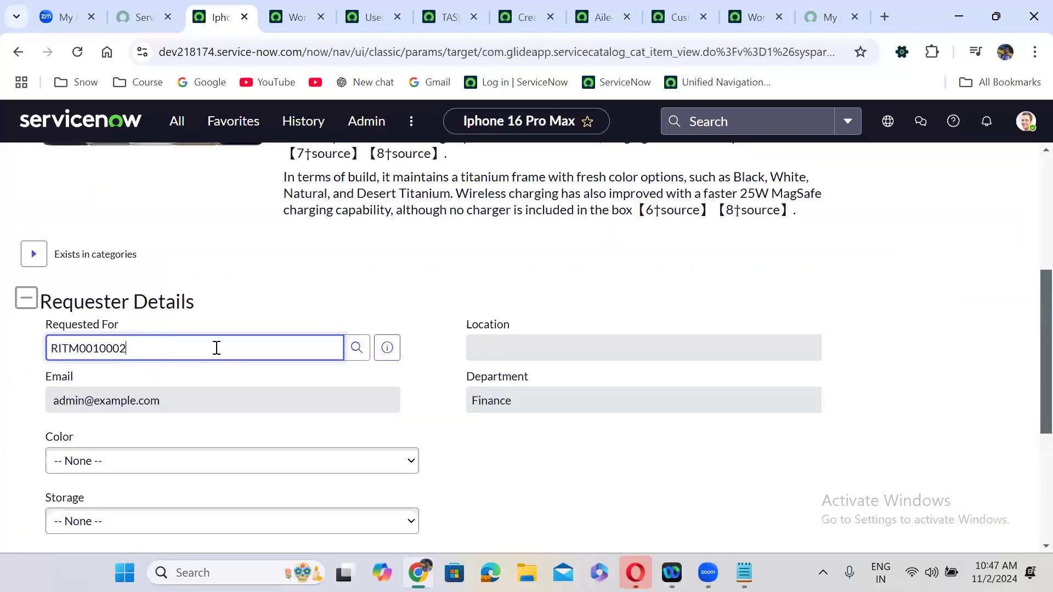
key(BackSpace)
key(BackSpace)
key(BackSpace)
key(BackSpace)
key(BackSpace)
key(BackSpace)
key(BackSpace)
key(BackSpace)
key(BackSpace)
key(BackSpace)
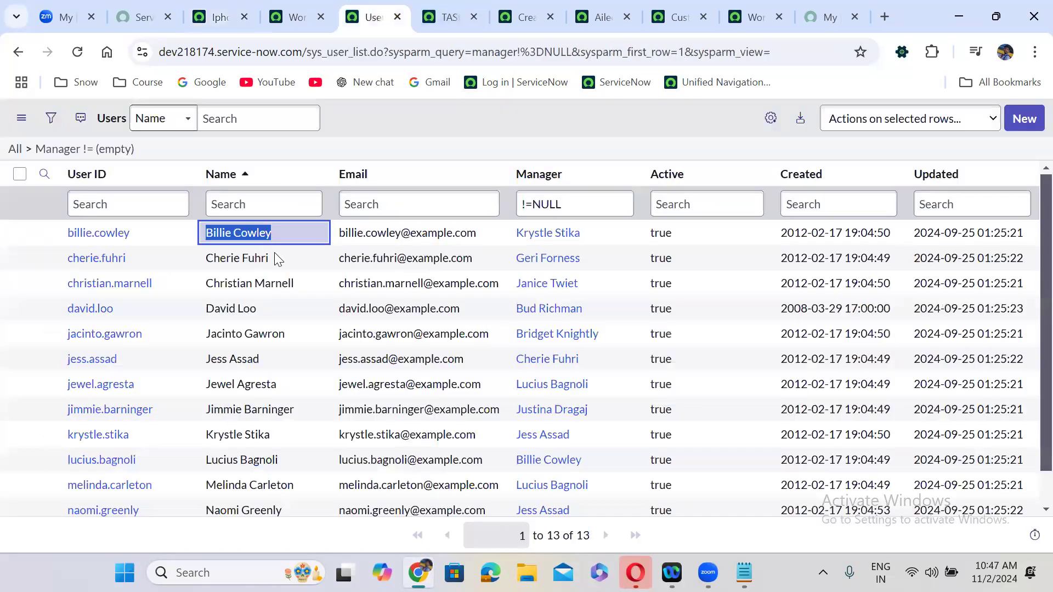
click(373, 12)
drag(276, 253, 193, 233)
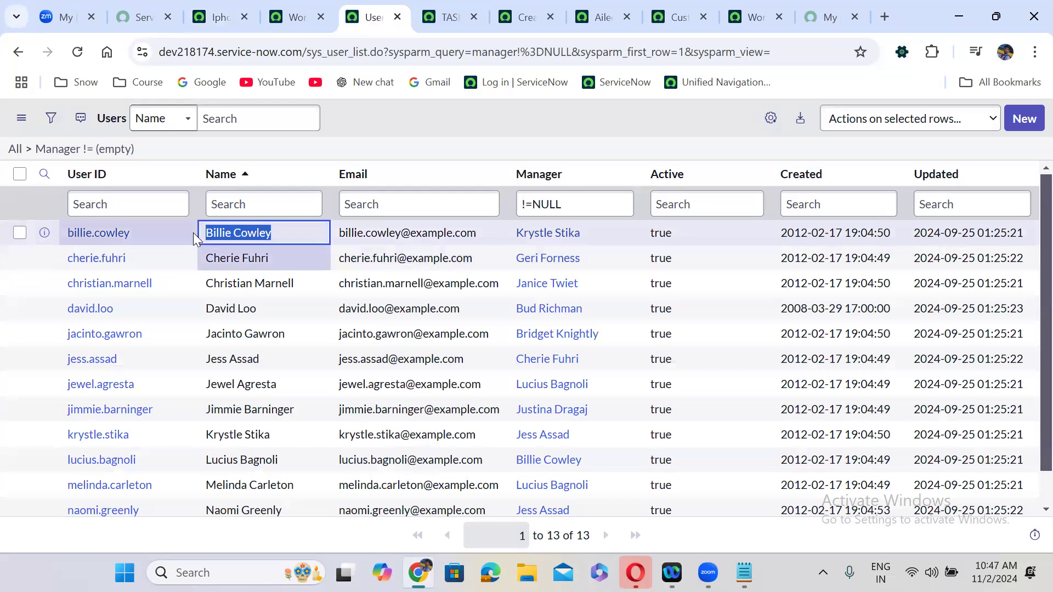
click(222, 8)
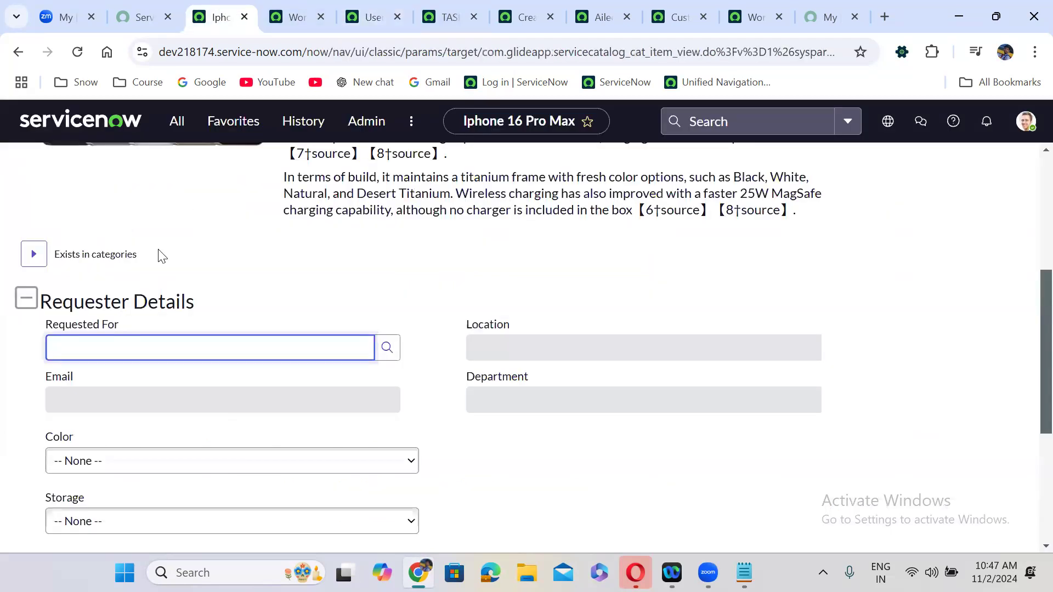
click(67, 346)
key(BackSpace)
click(98, 391)
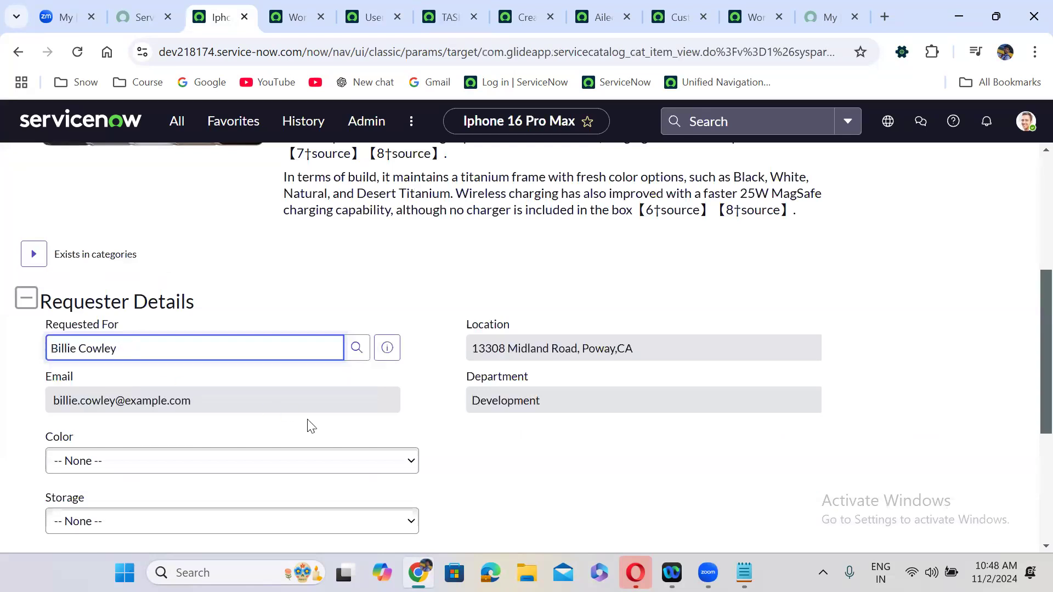
- Choose Balck as the phone colour
click(371, 450)
click(371, 440)
key(Down)
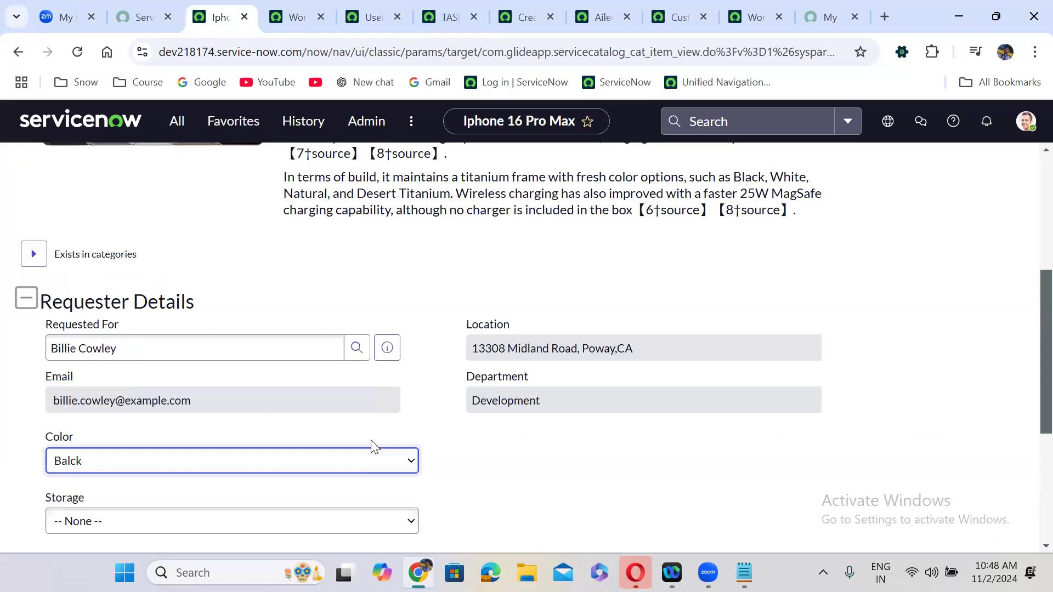
scroll(1027, 472, down, 5)
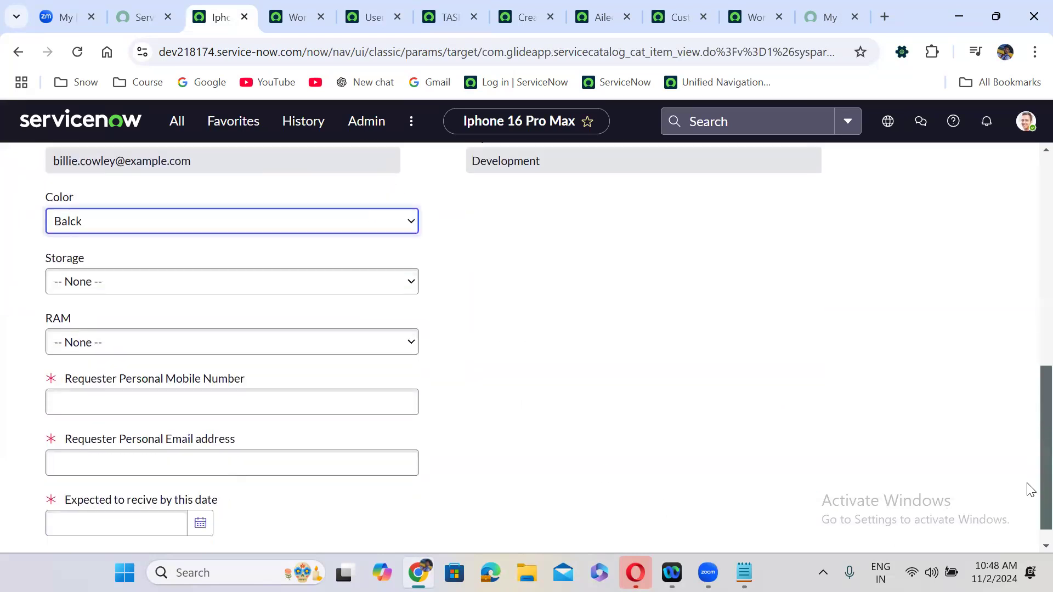
- Fill in the mobile number and email, set the expected date to 2024-11-15, and order
click(306, 368)
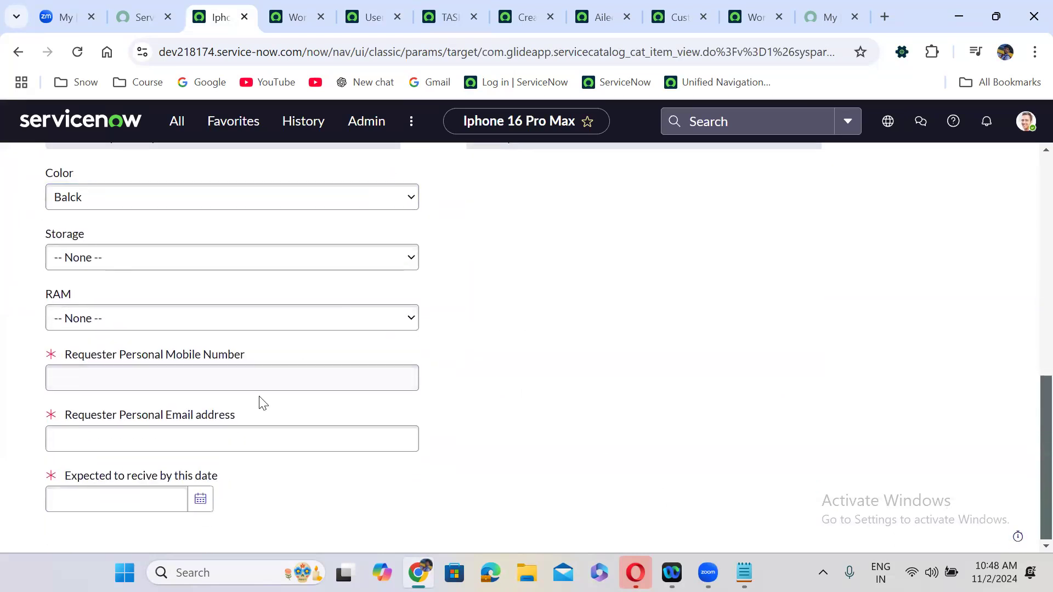
click(237, 382)
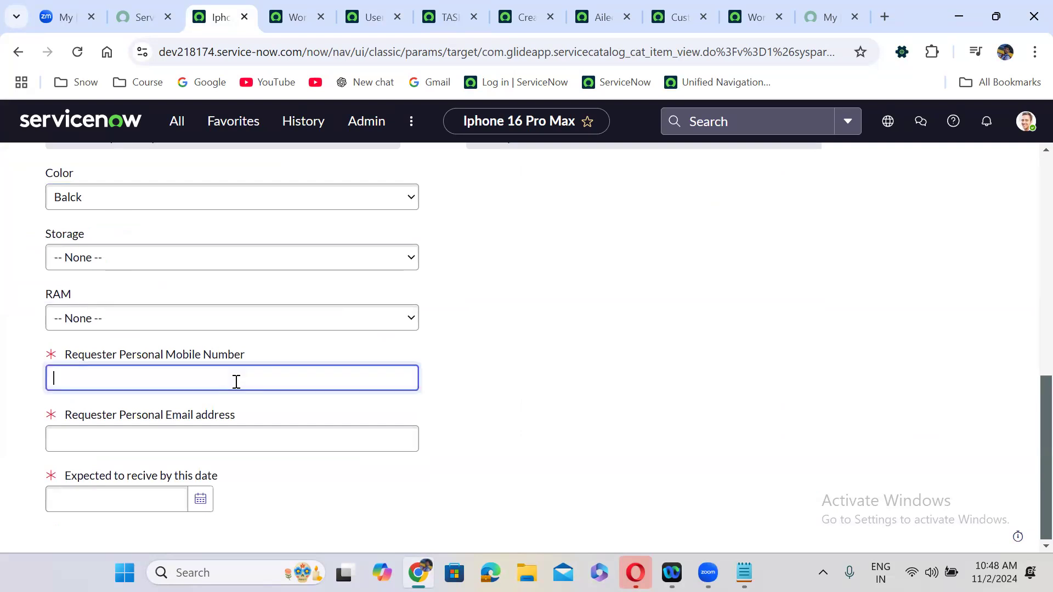
click(223, 441)
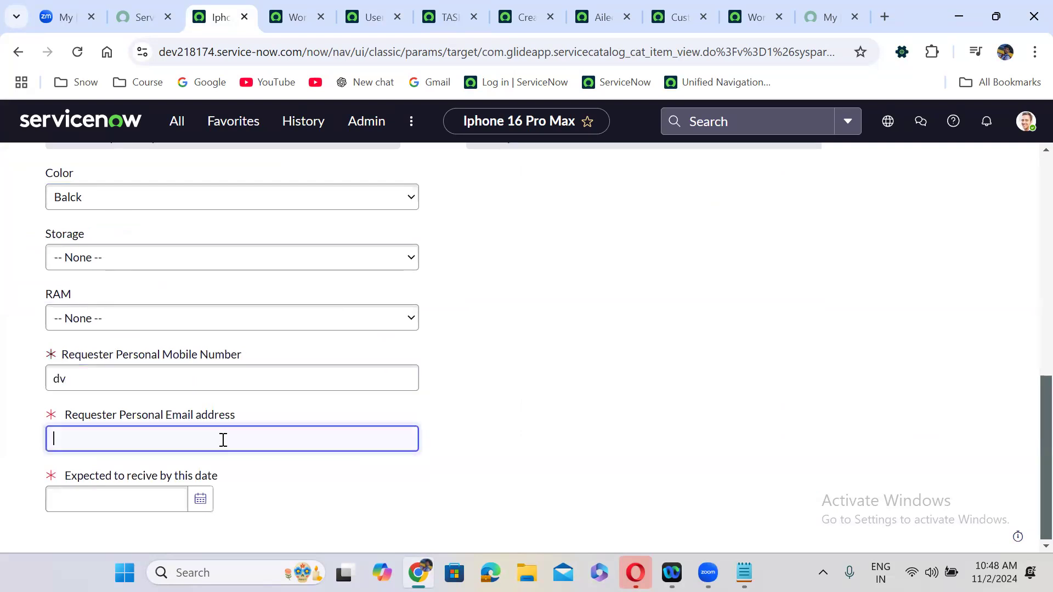
click(201, 498)
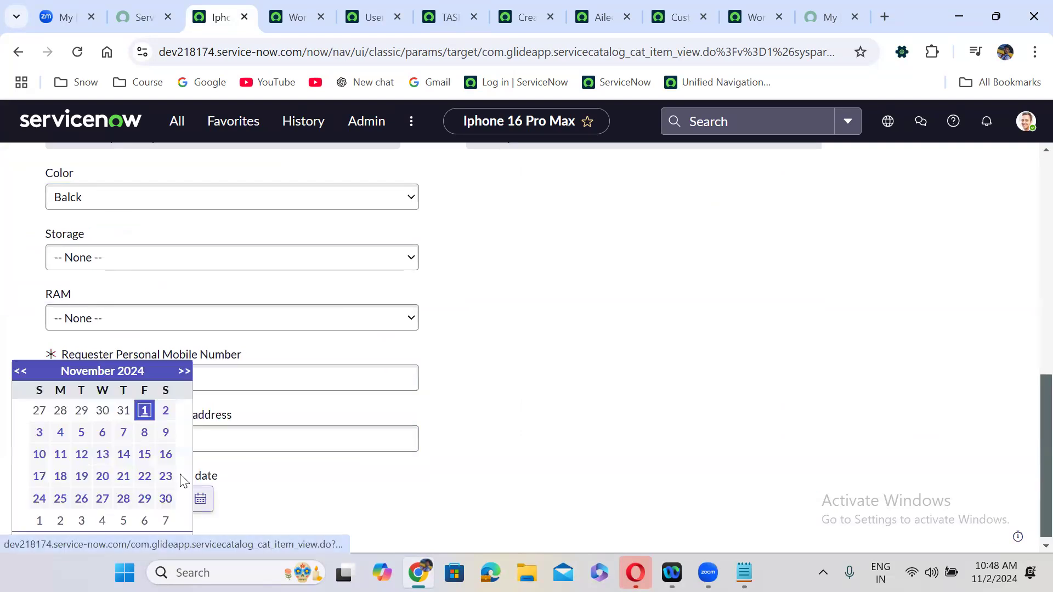
click(144, 454)
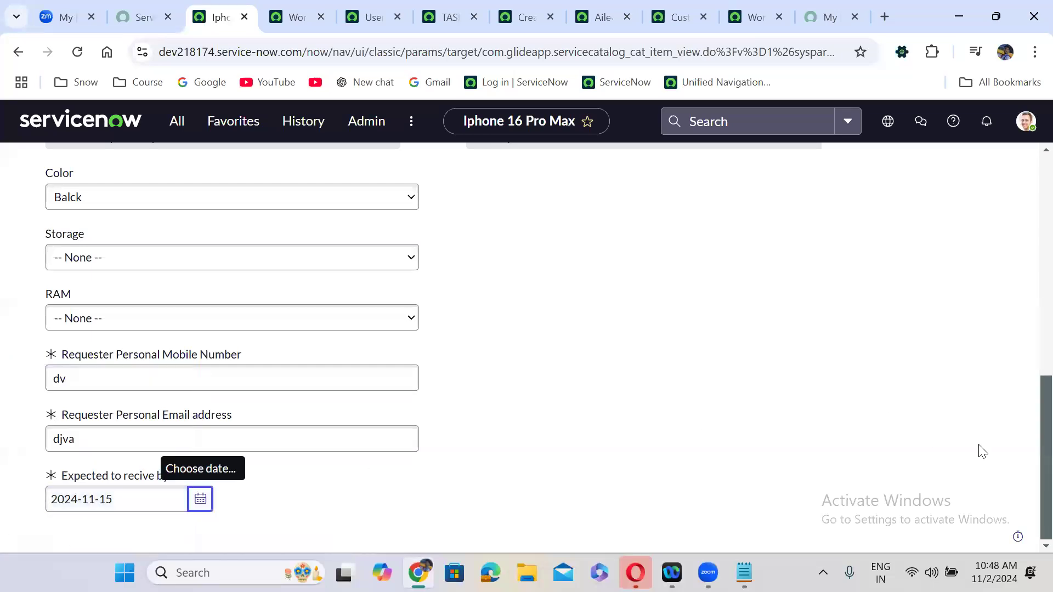
scroll(1029, 416, up, 10)
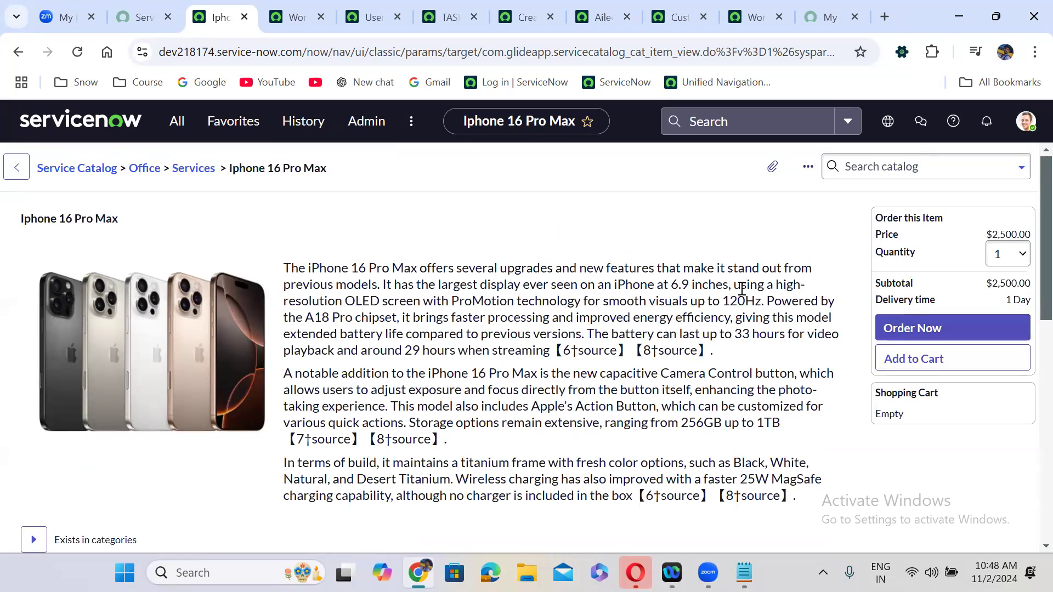
click(934, 329)
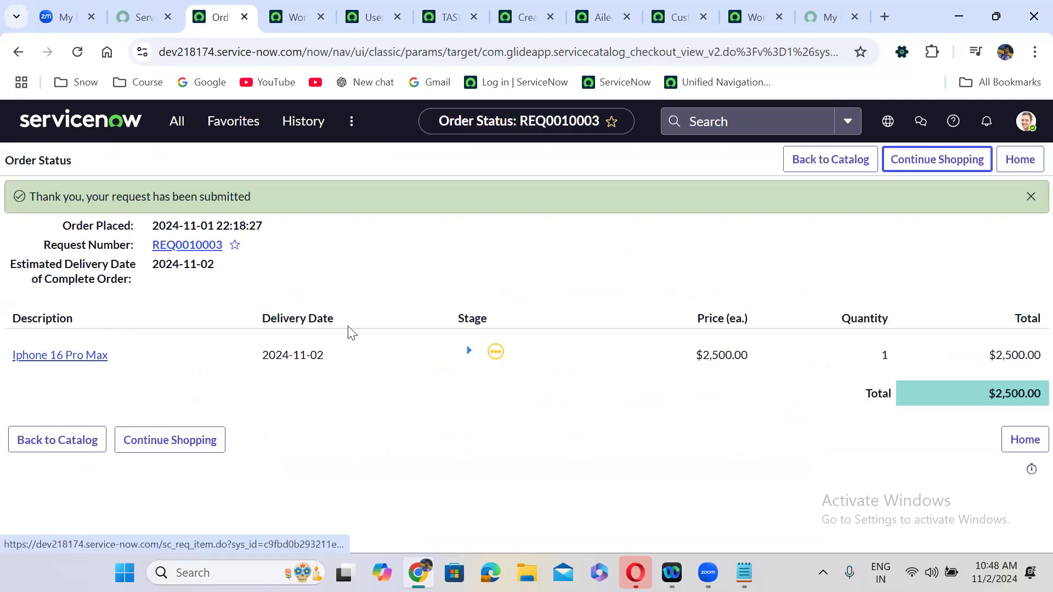
- Check the order's stage, then open RITM0010003 and review its Approvers and Catalog Tasks lists
click(467, 355)
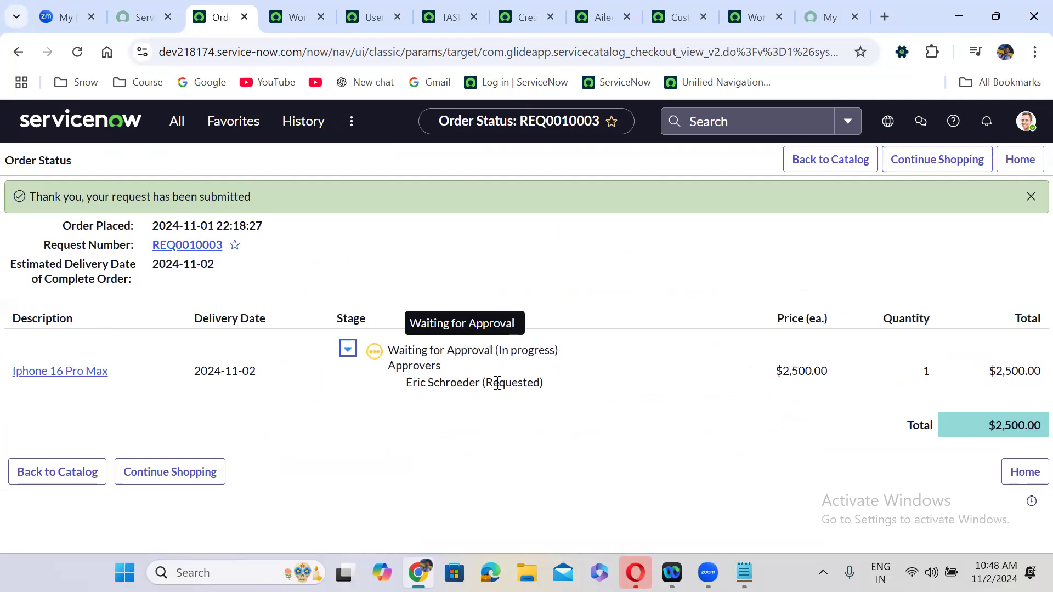
click(348, 349)
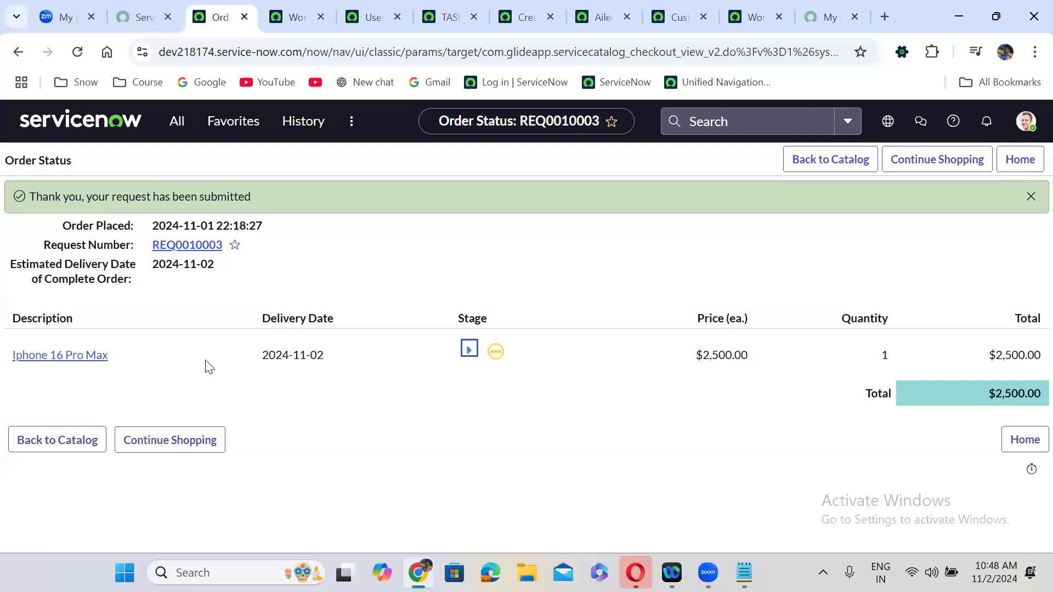
click(71, 358)
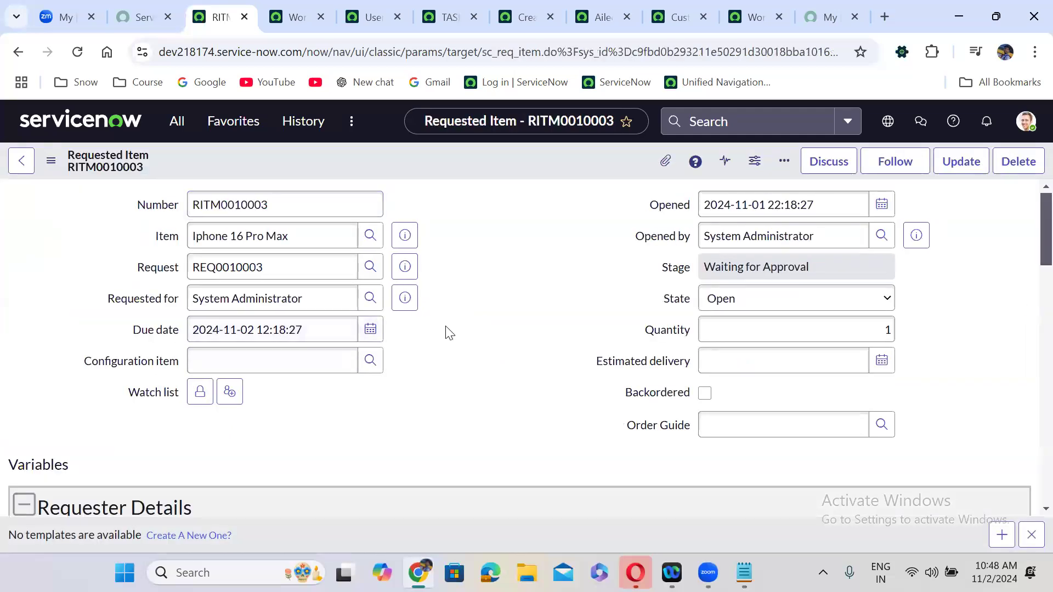
scroll(445, 326, down, 20)
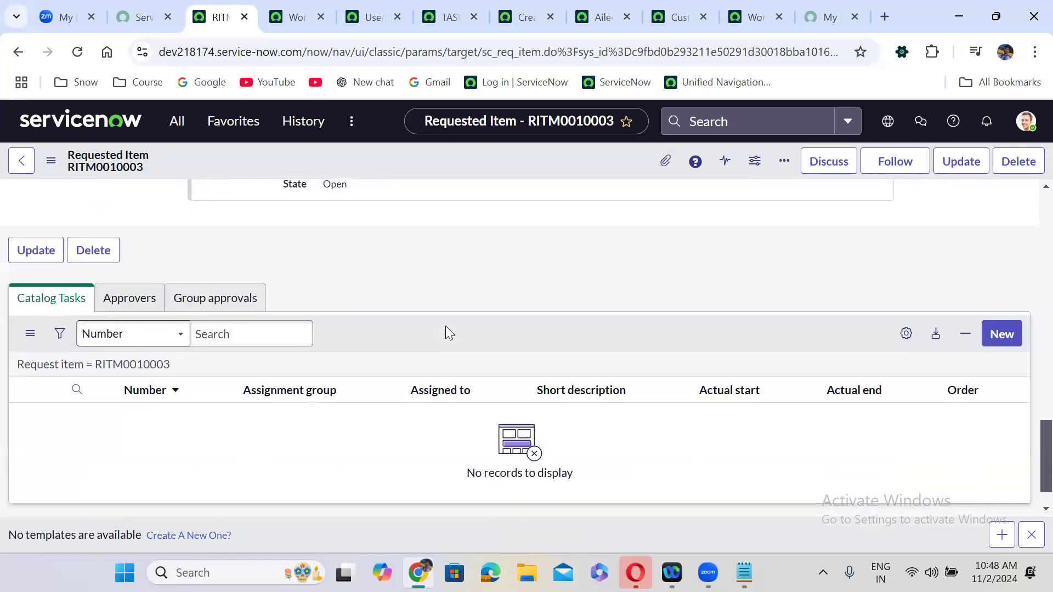
click(147, 298)
click(68, 301)
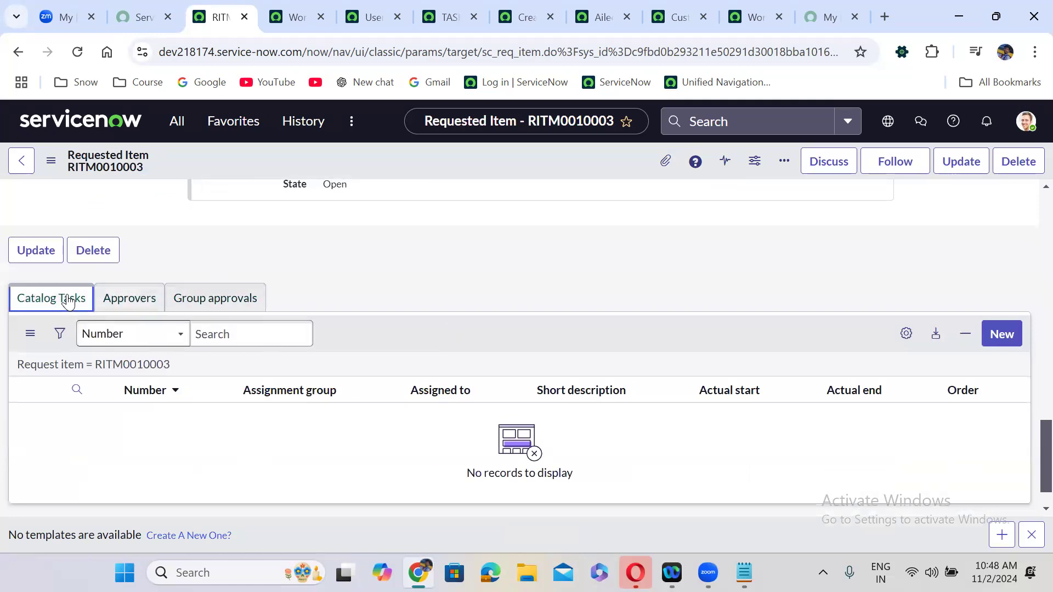
scroll(377, 264, up, 10)
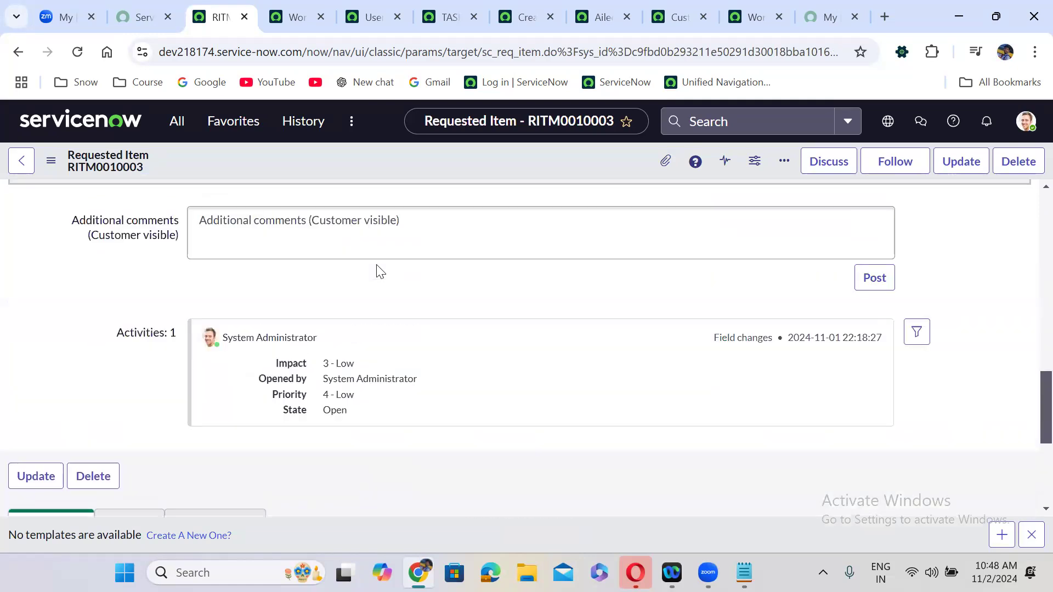
scroll(378, 272, up, 5)
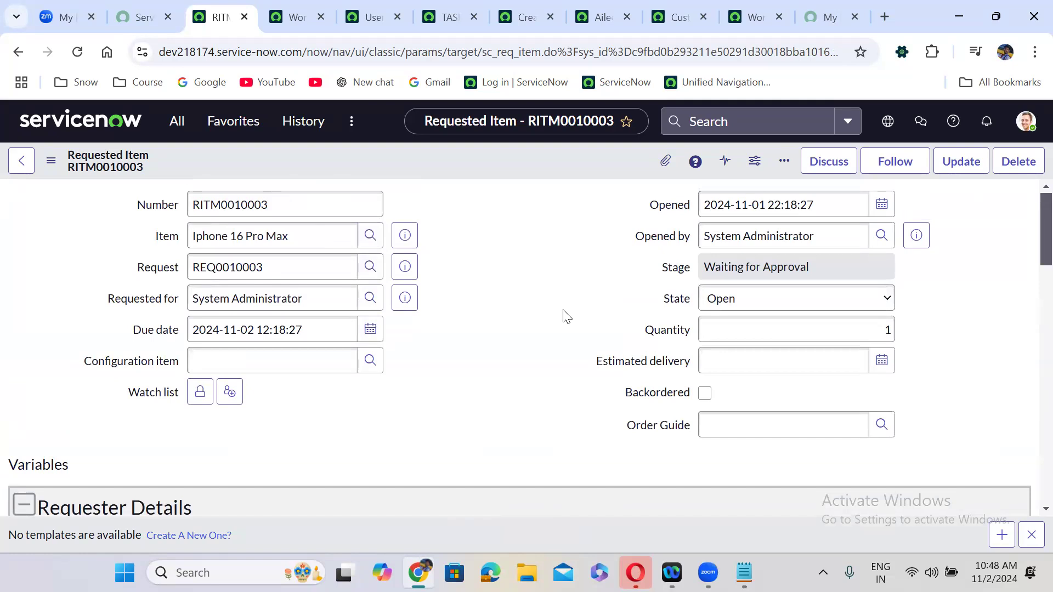
- Add the Approval field to the Requested Item form layout above Opened and save it
right_click(423, 156)
mouse_move(461, 271)
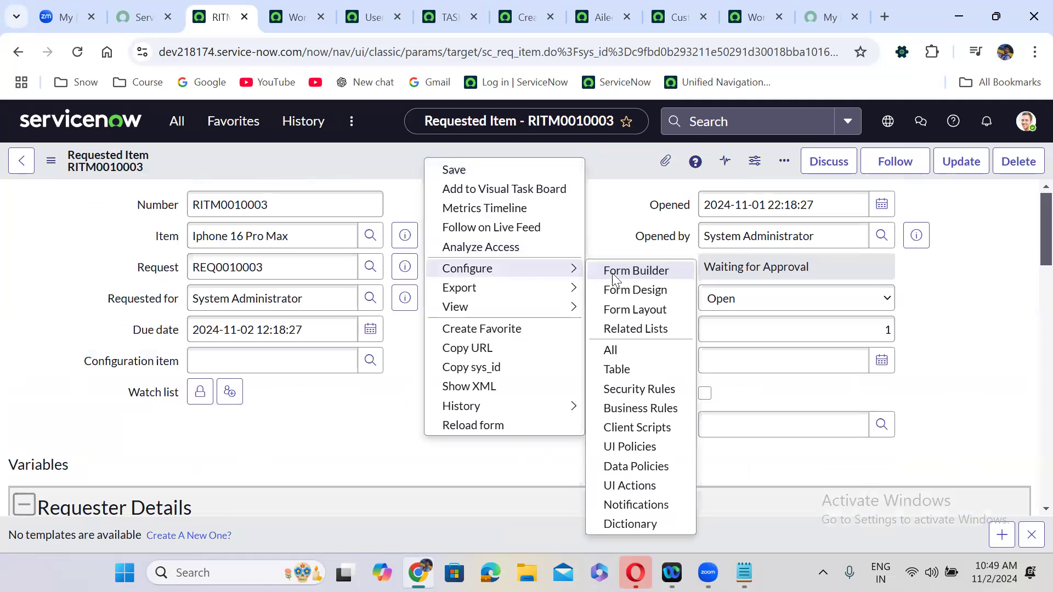
click(618, 313)
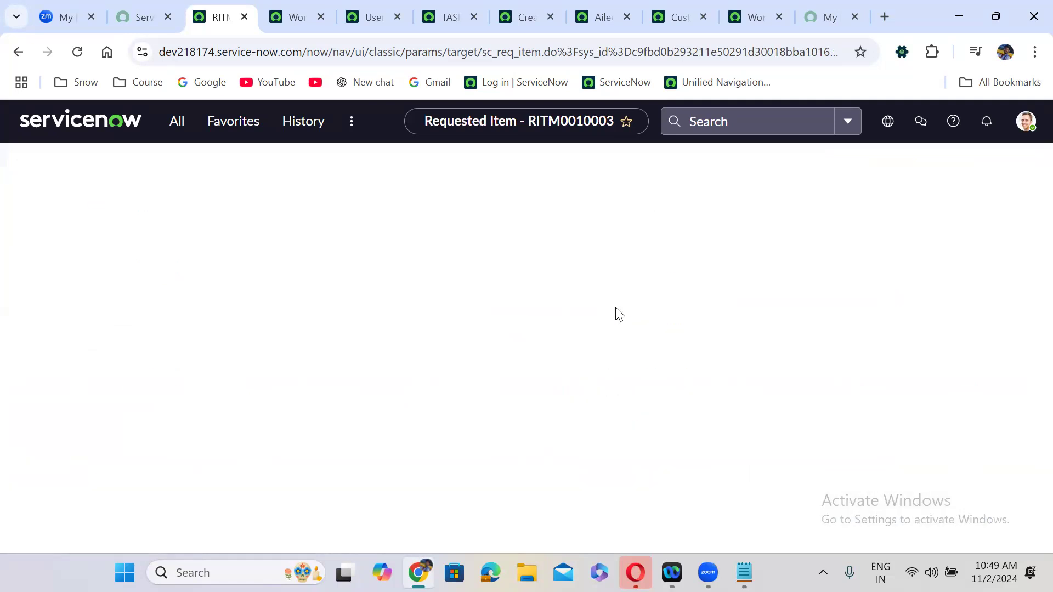
click(252, 293)
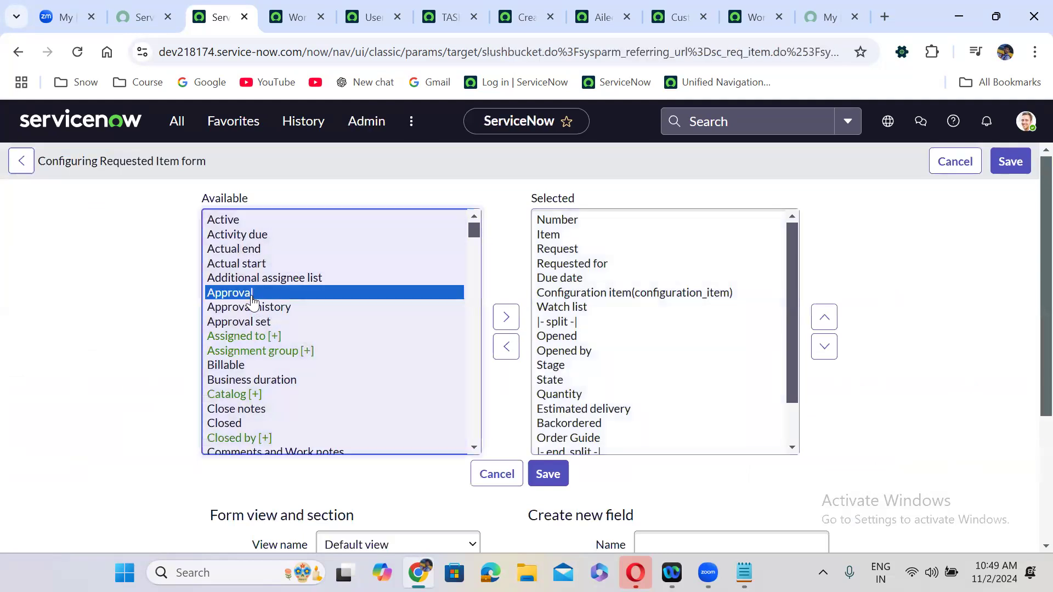
click(506, 317)
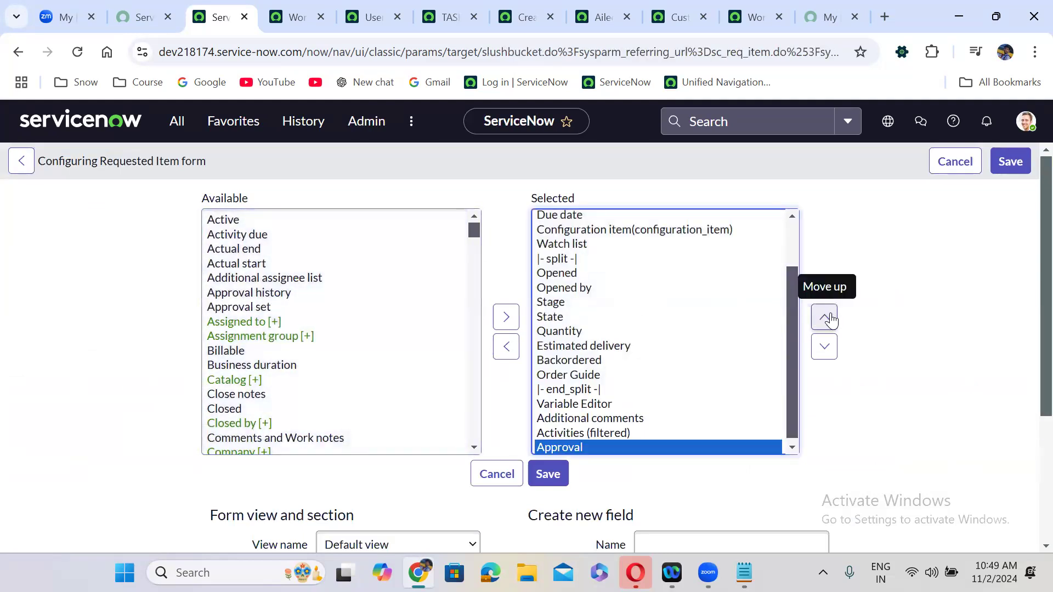
double_click(824, 317)
double_click(824, 316)
click(824, 317)
double_click(824, 316)
double_click(824, 317)
click(824, 316)
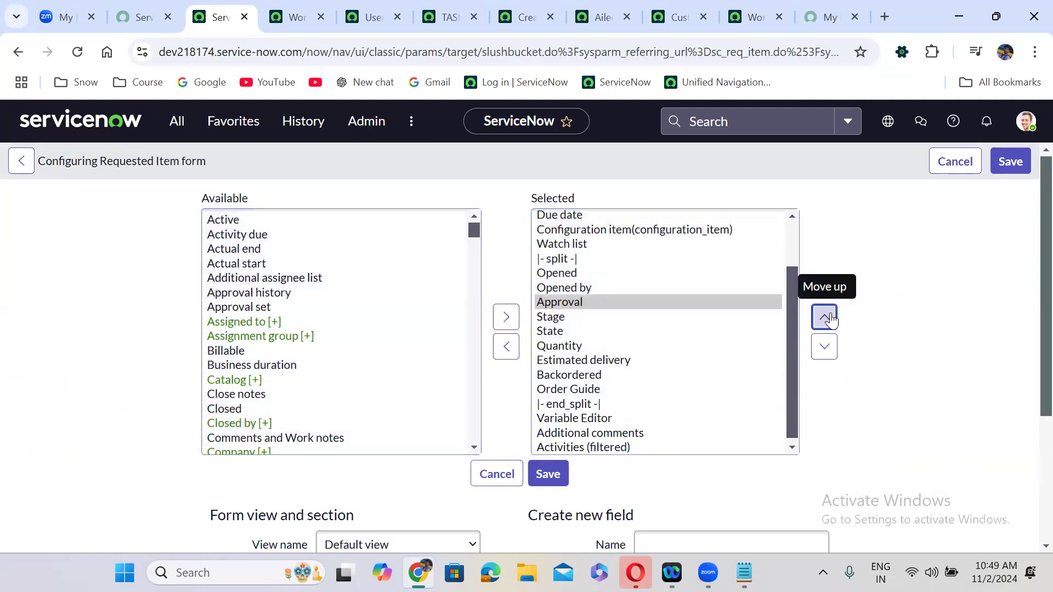
click(824, 317)
click(824, 316)
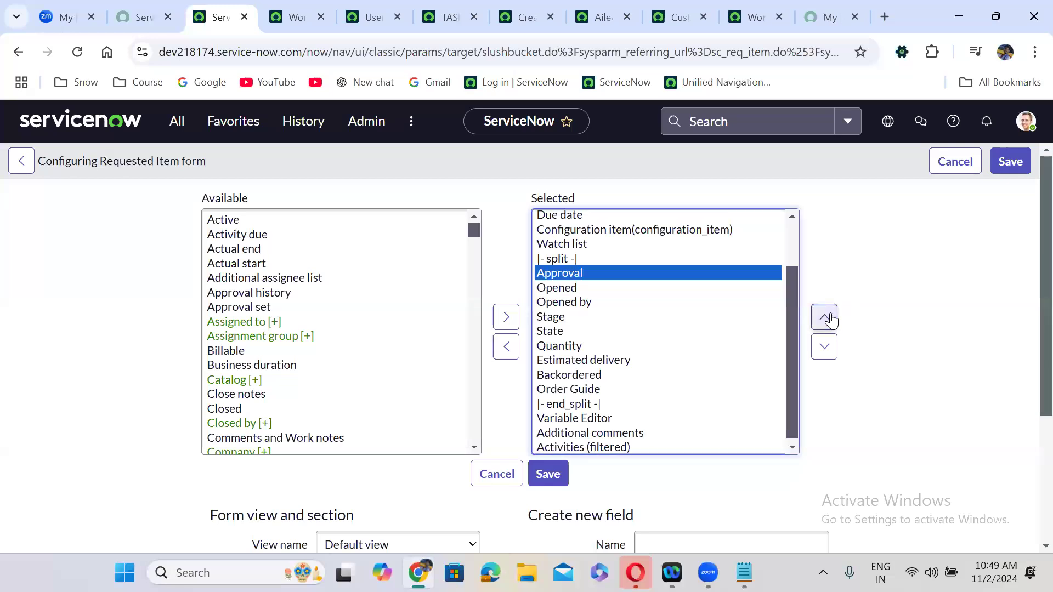
click(548, 481)
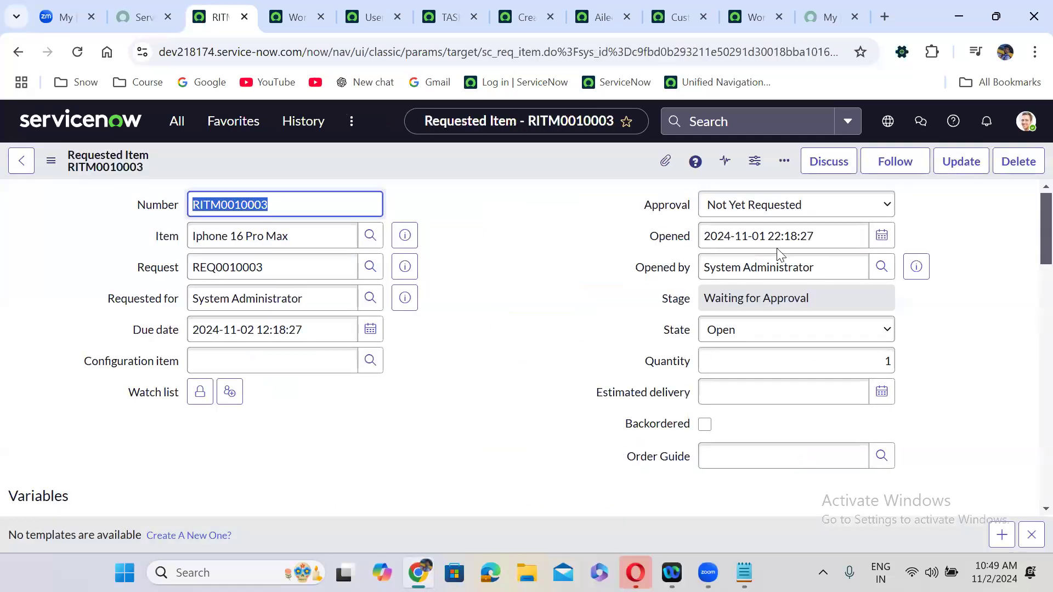
- Set RITM0010003's Approval field to Requested
click(746, 216)
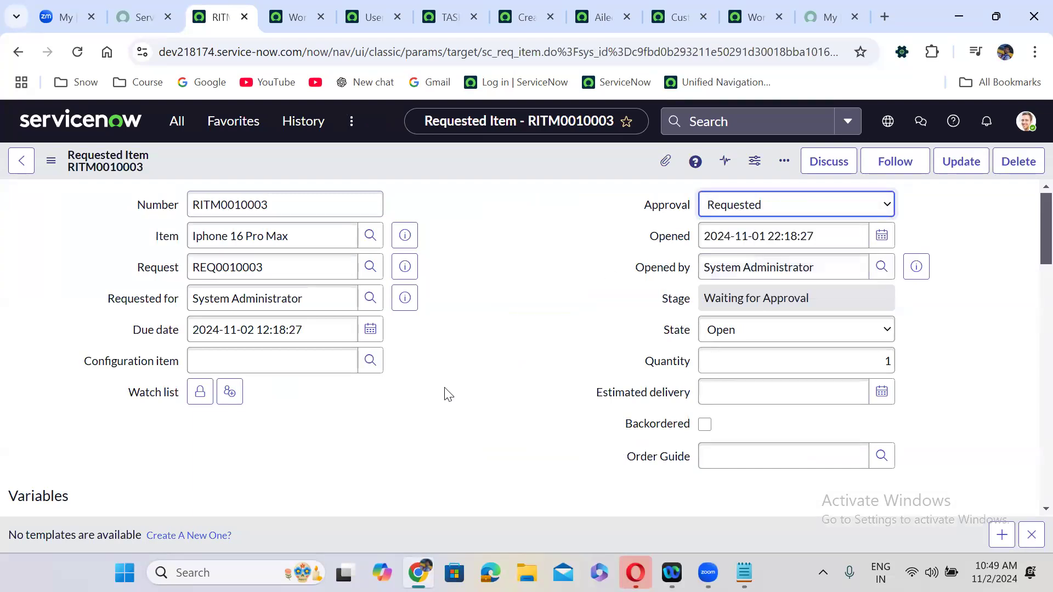
scroll(448, 393, down, 5)
scroll(448, 393, down, 15)
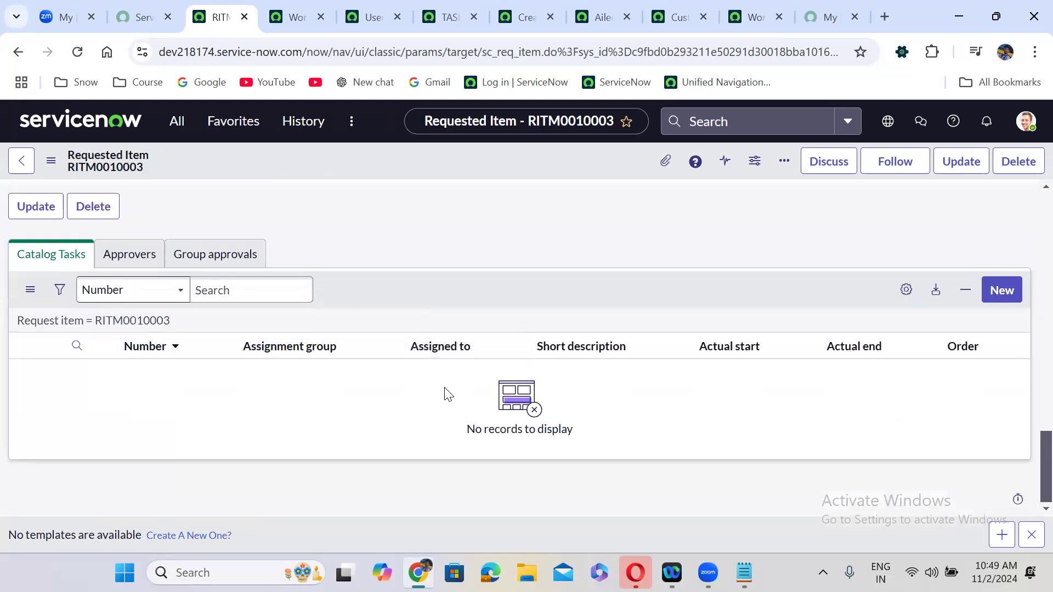
scroll(448, 394, up, 1)
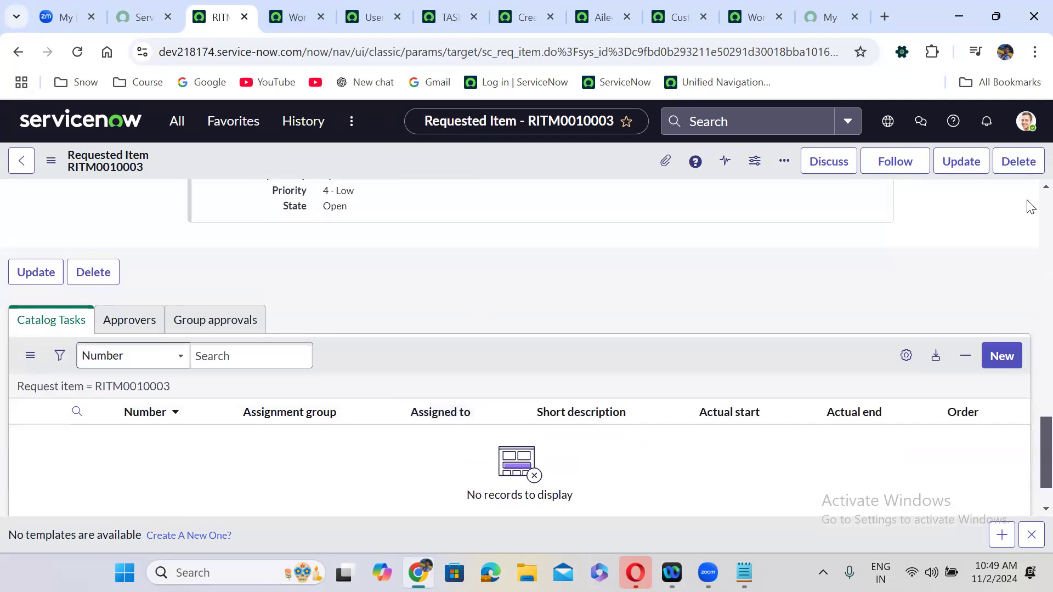
scroll(1029, 206, up, 10)
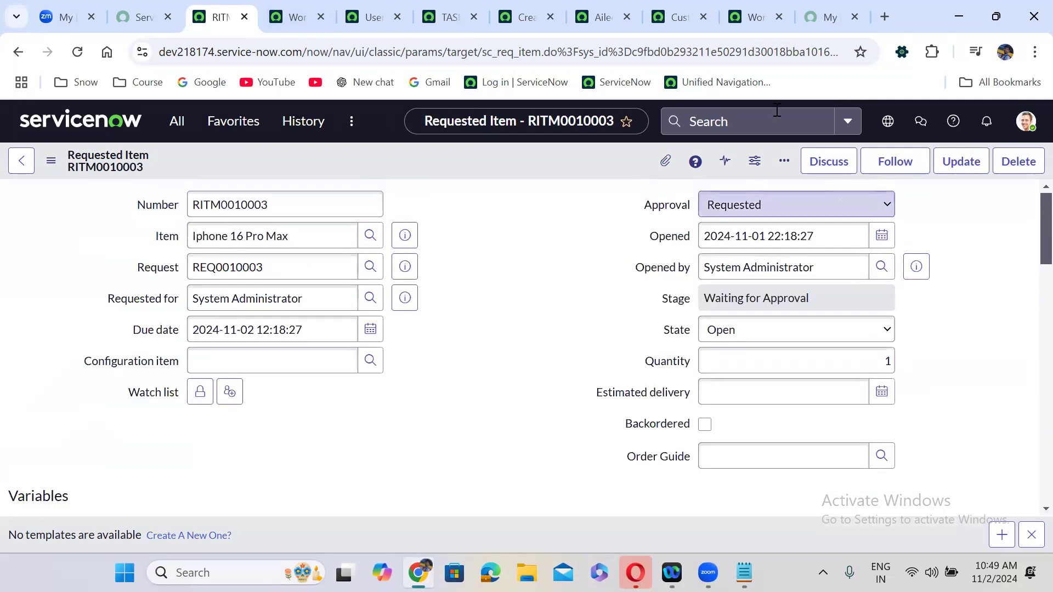
- Check out the Iphone 16 pro Max workflow for editing
click(758, 7)
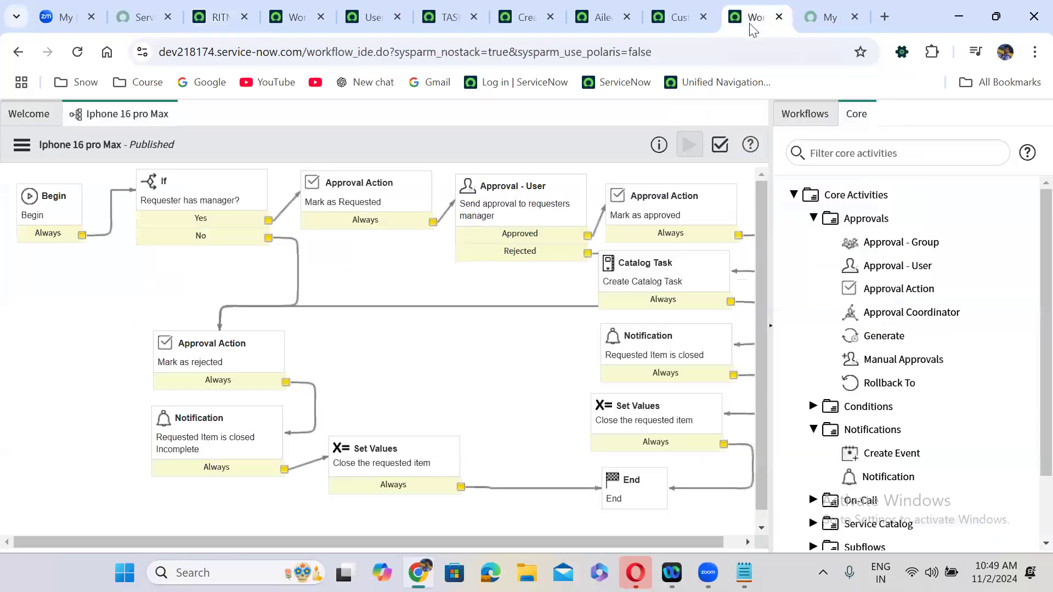
click(26, 147)
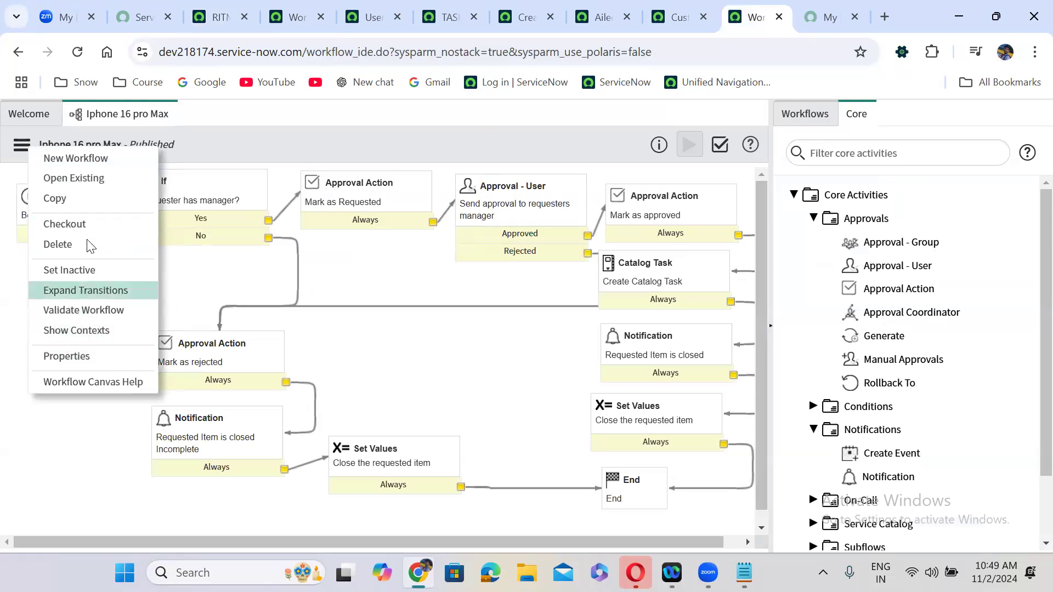
click(88, 225)
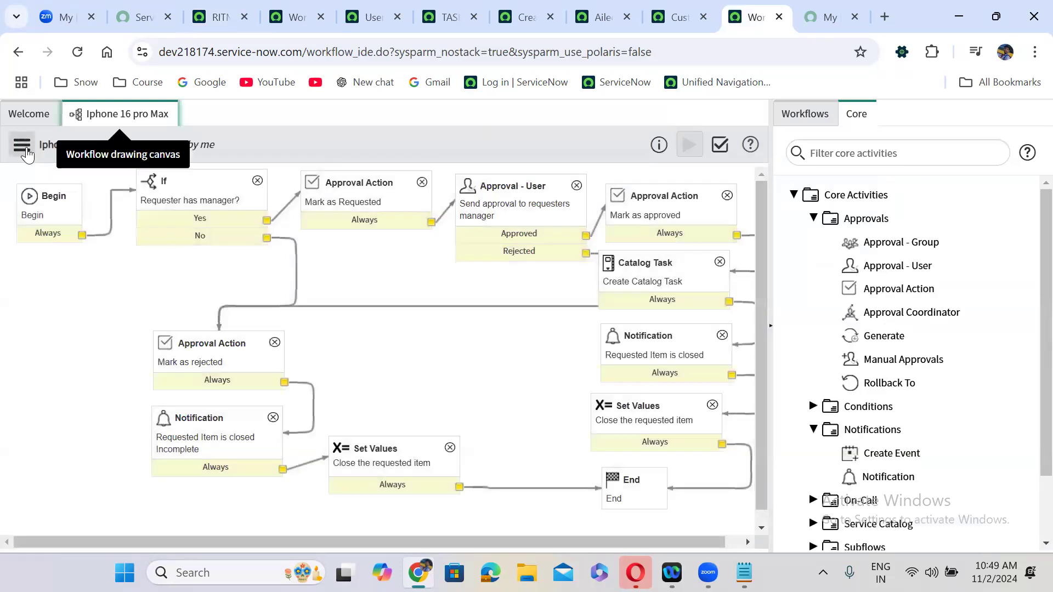
- Review the workflow properties tabs, keeping stage order Computed and stage rendering unchanged
click(22, 145)
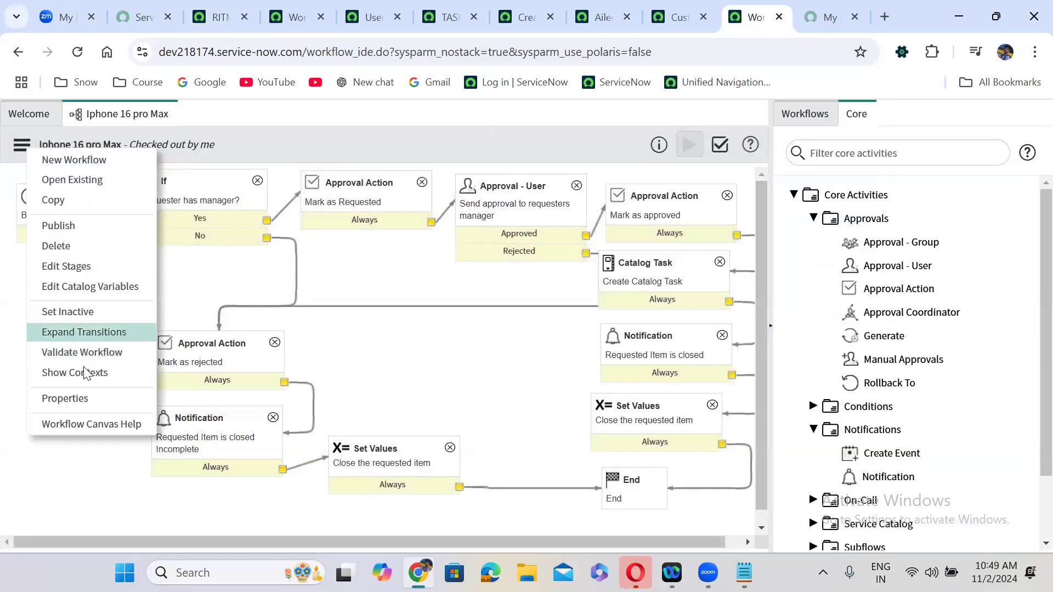
click(86, 401)
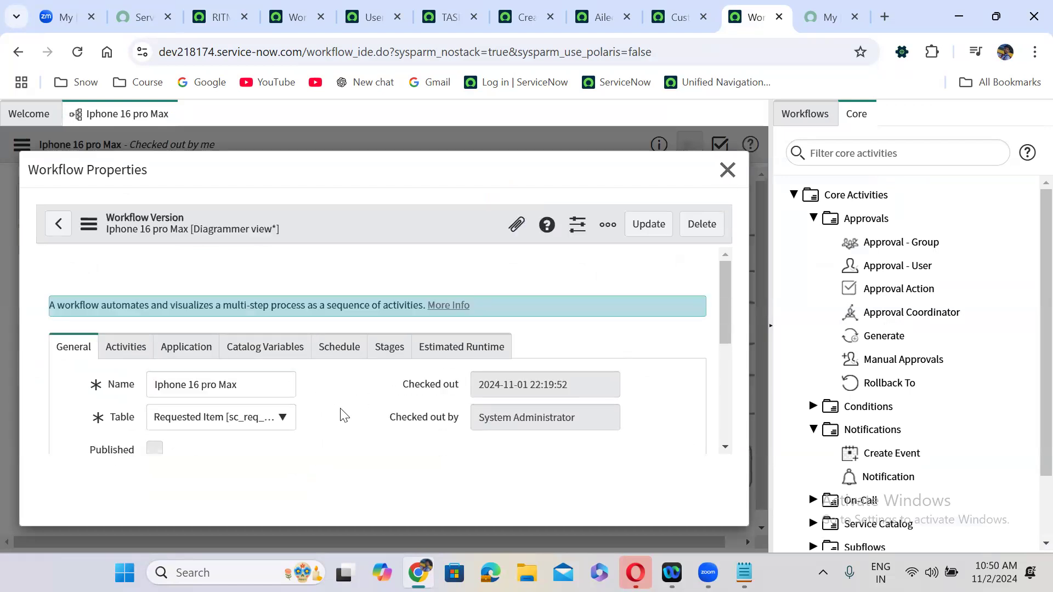
scroll(340, 415, down, 5)
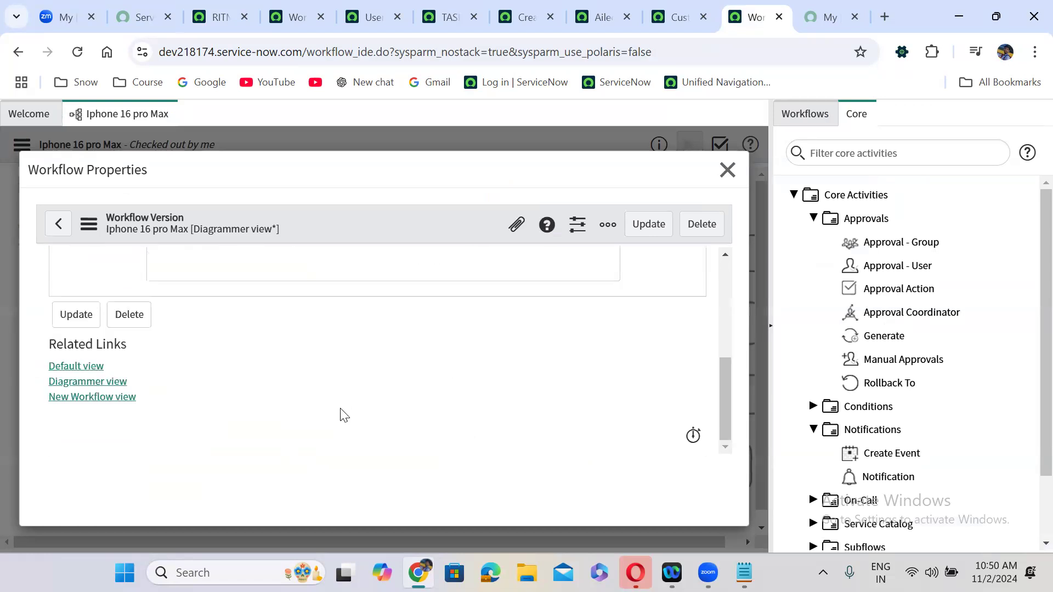
scroll(340, 415, up, 5)
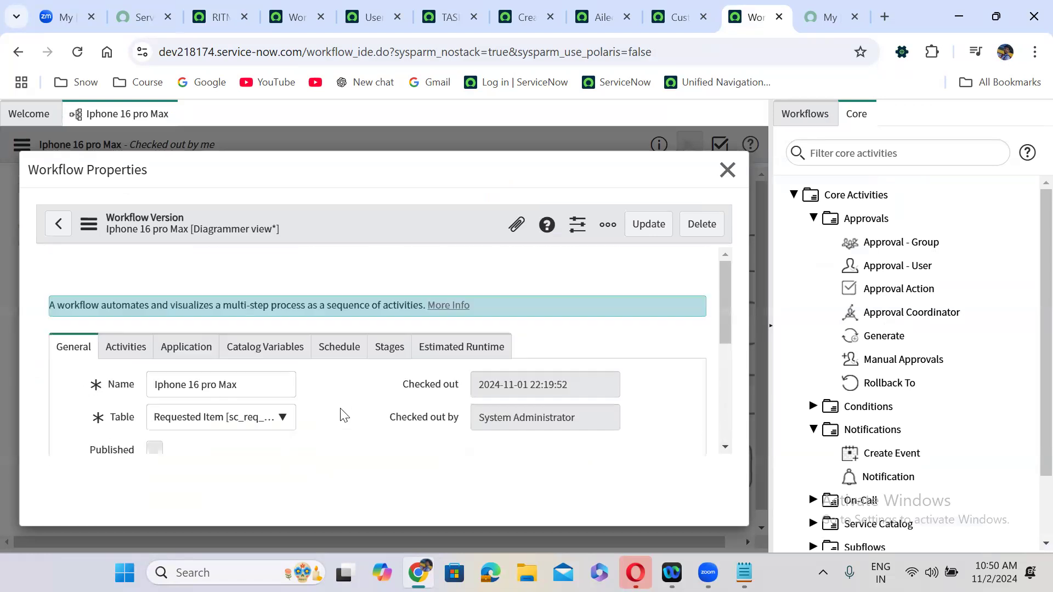
click(129, 354)
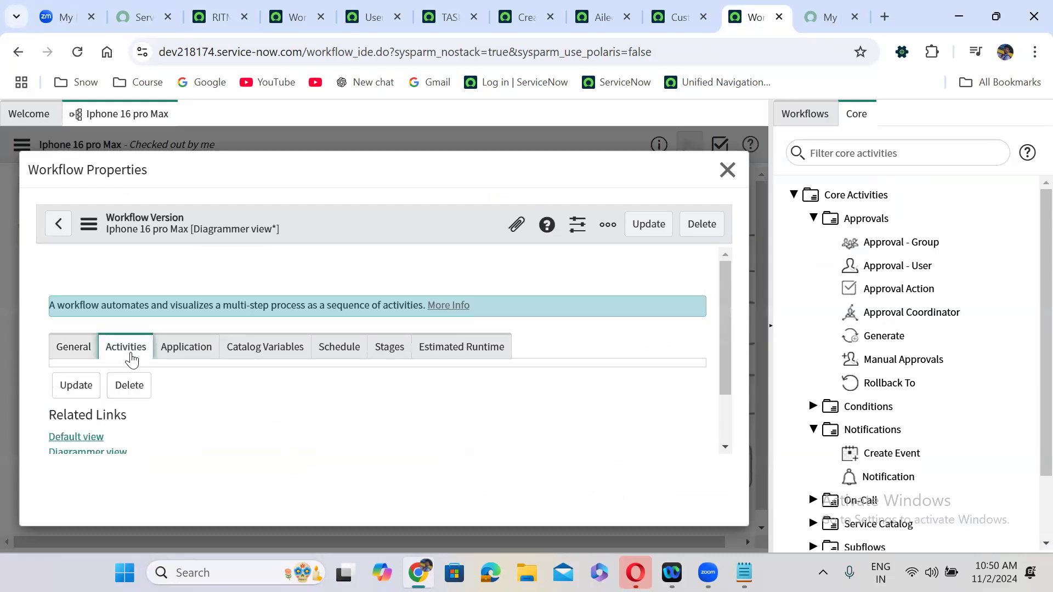
click(199, 362)
click(245, 361)
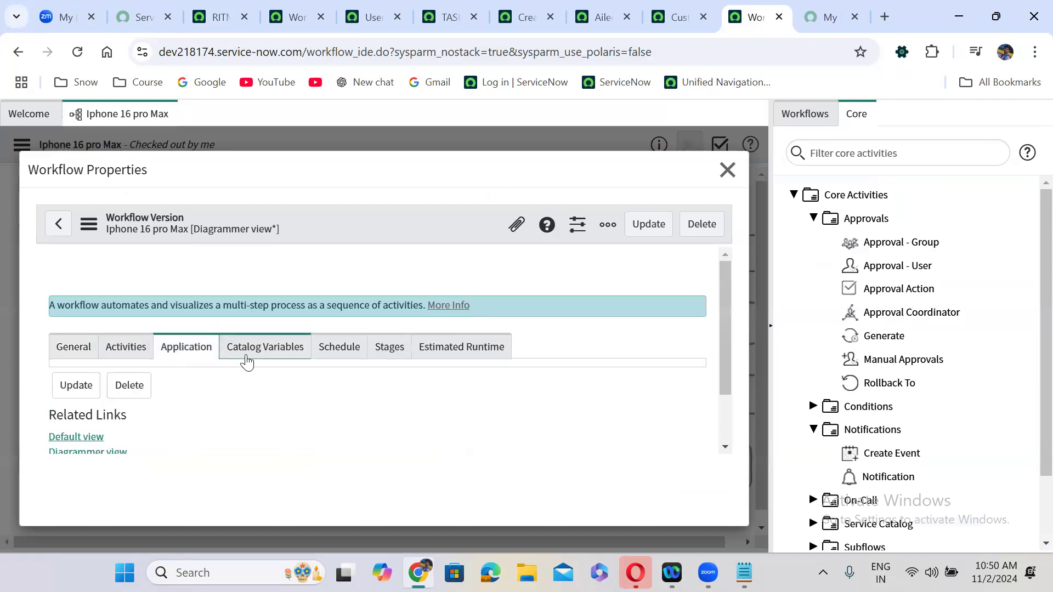
click(341, 353)
click(375, 353)
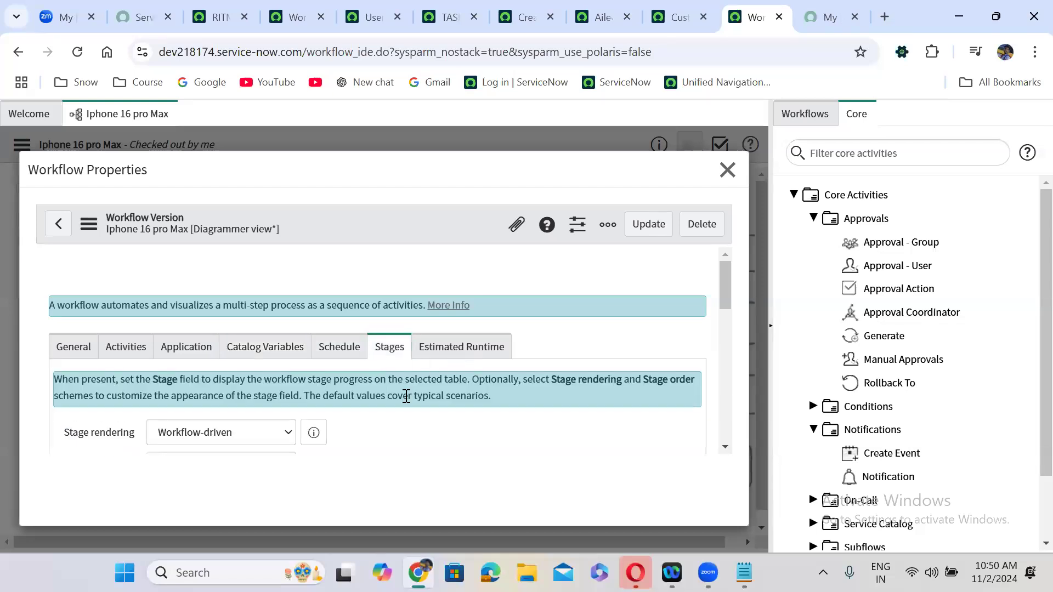
scroll(406, 399, down, 3)
scroll(404, 402, up, 3)
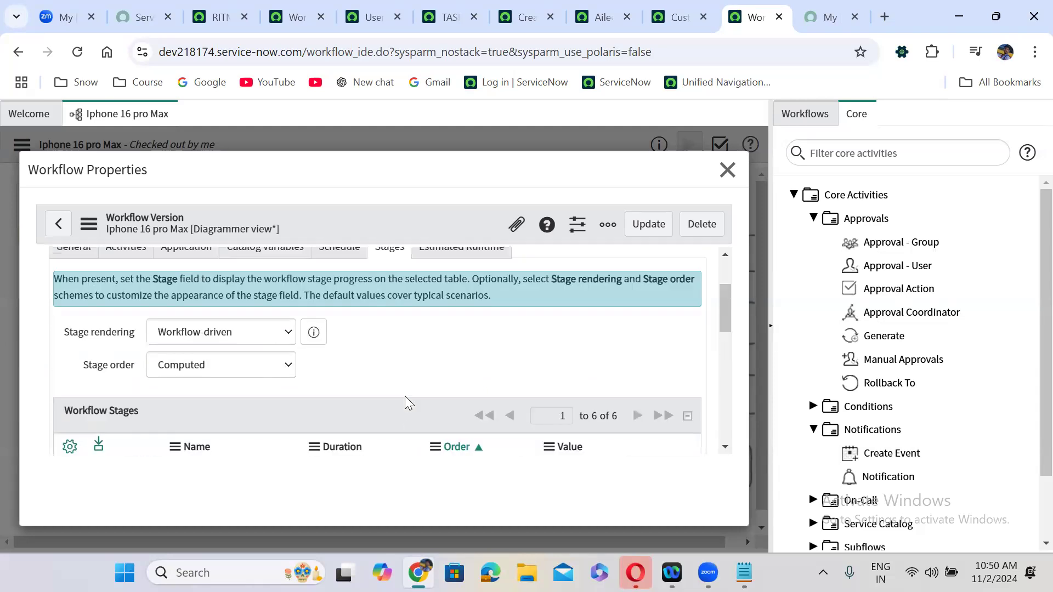
click(244, 370)
click(239, 364)
click(227, 340)
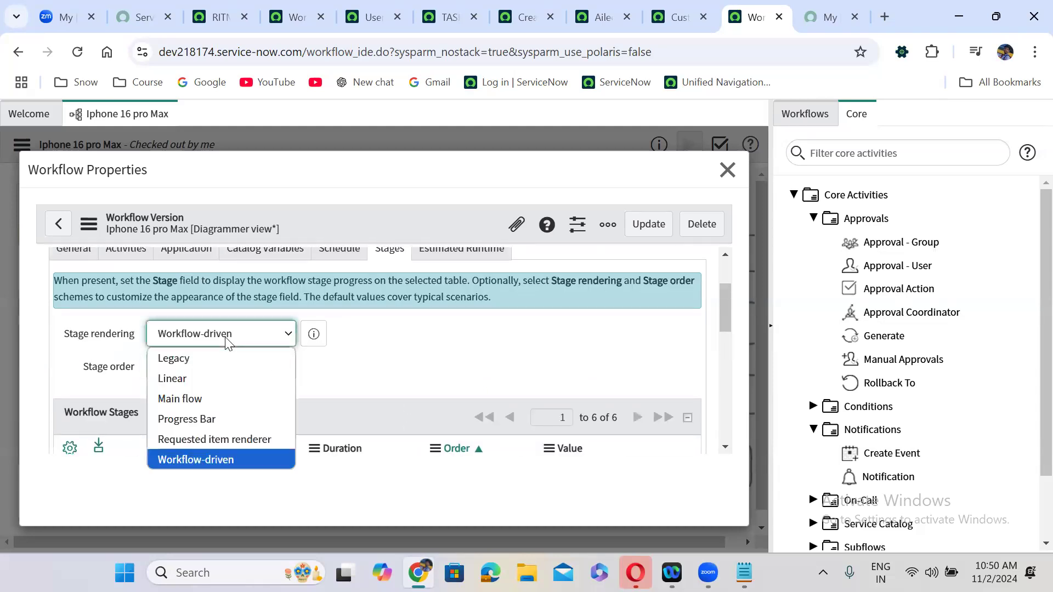
click(366, 386)
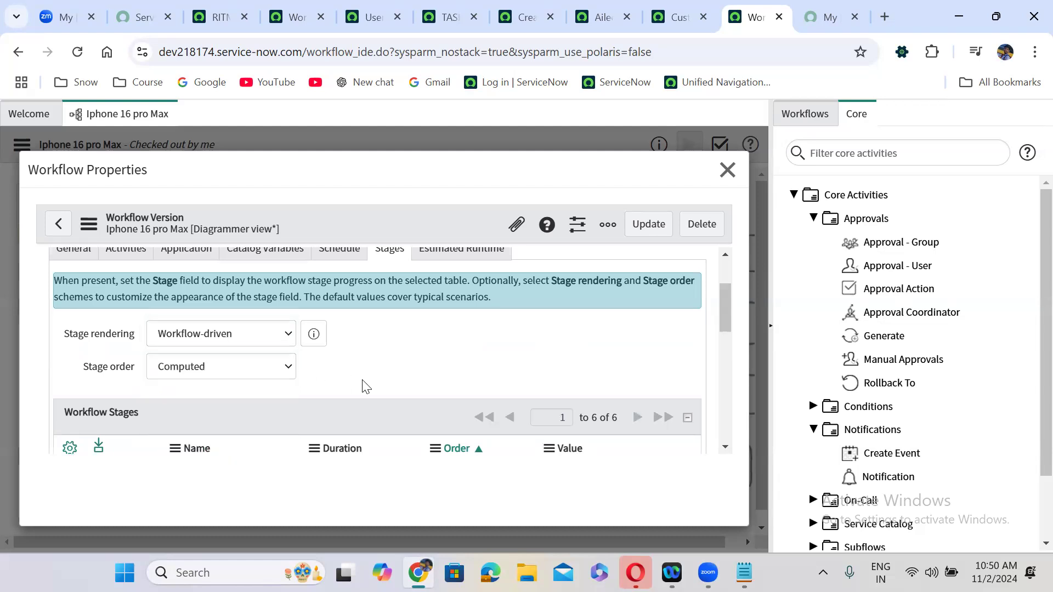
scroll(415, 332, up, 2)
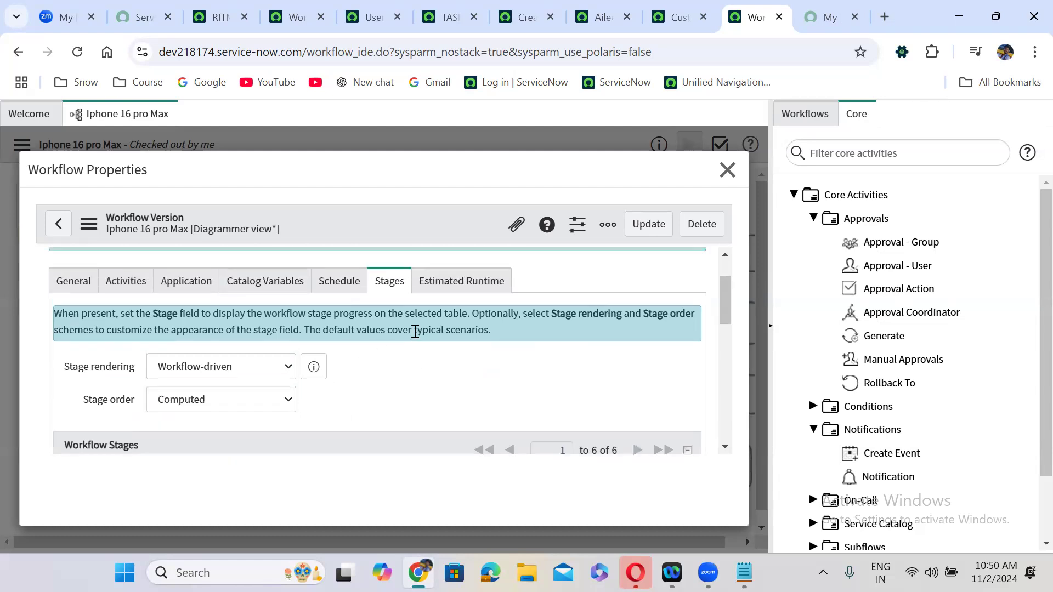
click(65, 321)
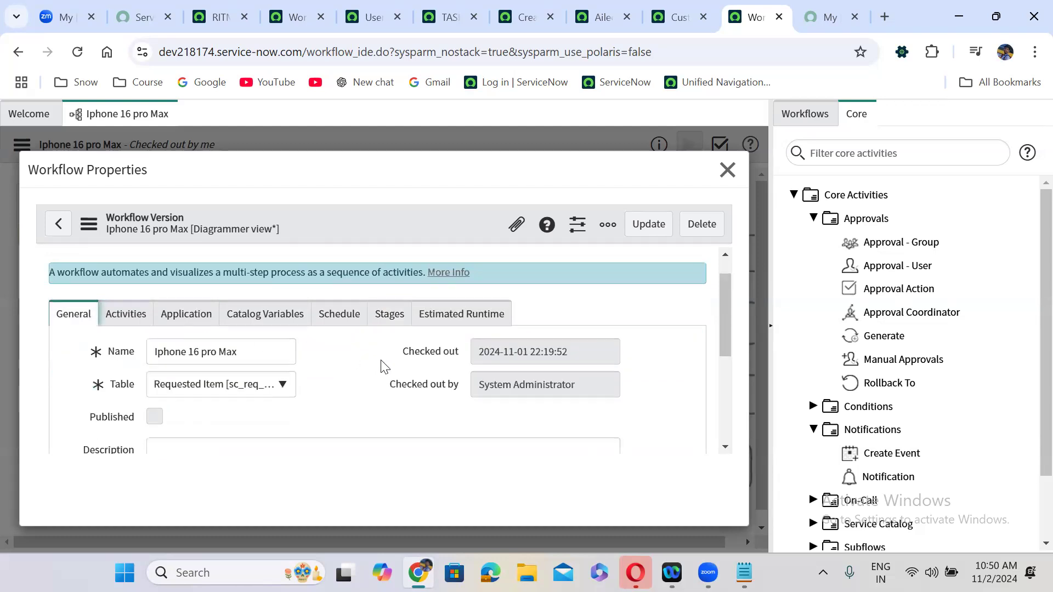
scroll(384, 367, down, 5)
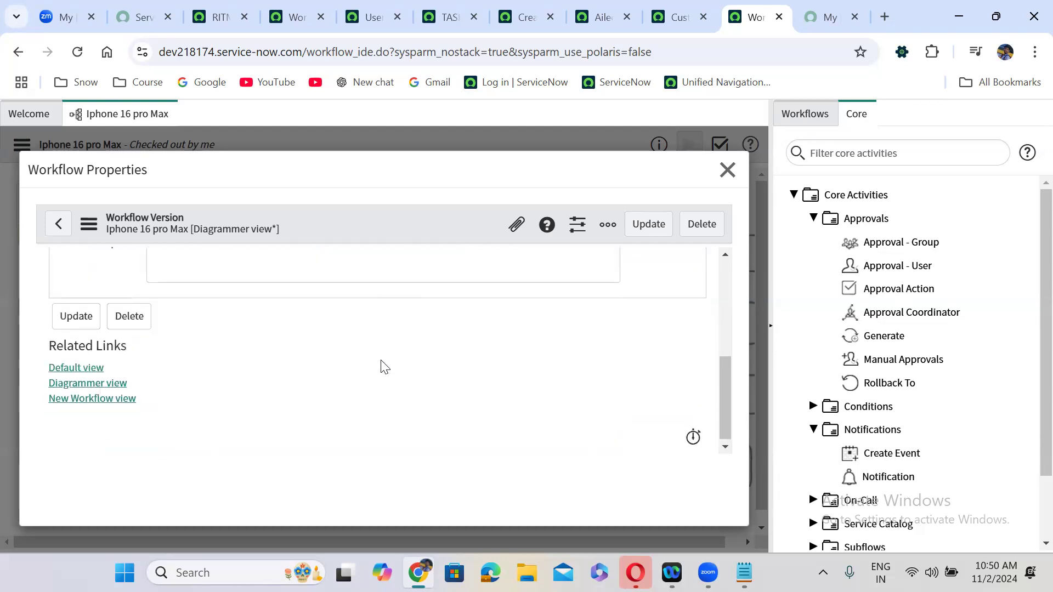
scroll(380, 366, up, 1)
- Recheck the Stages, Schedule and Estimated Runtime tabs, keeping stage rendering Workflow-driven, then return to General
click(114, 415)
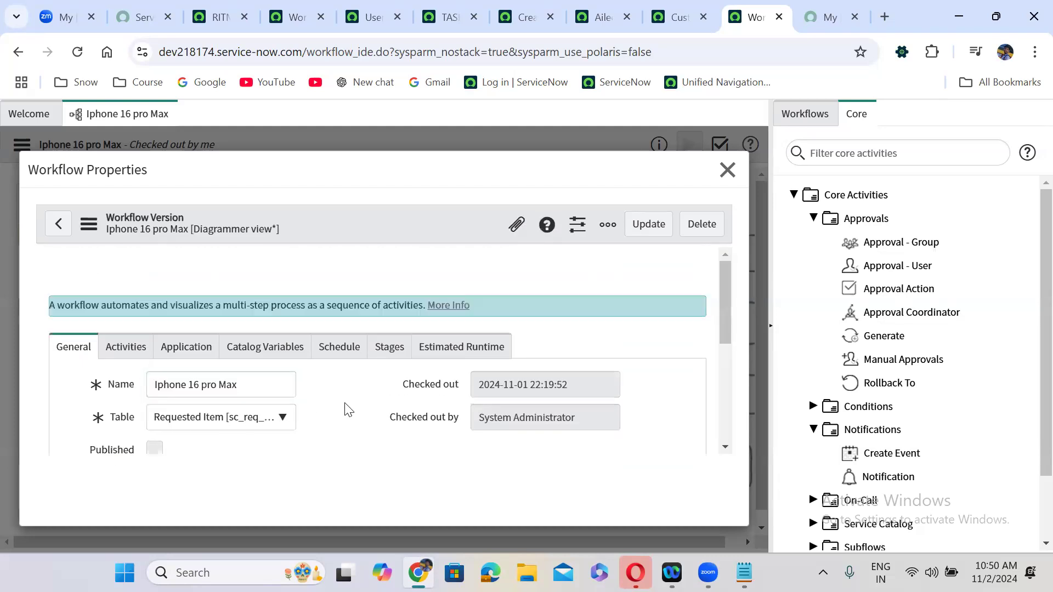
scroll(346, 410, down, 5)
scroll(346, 410, up, 5)
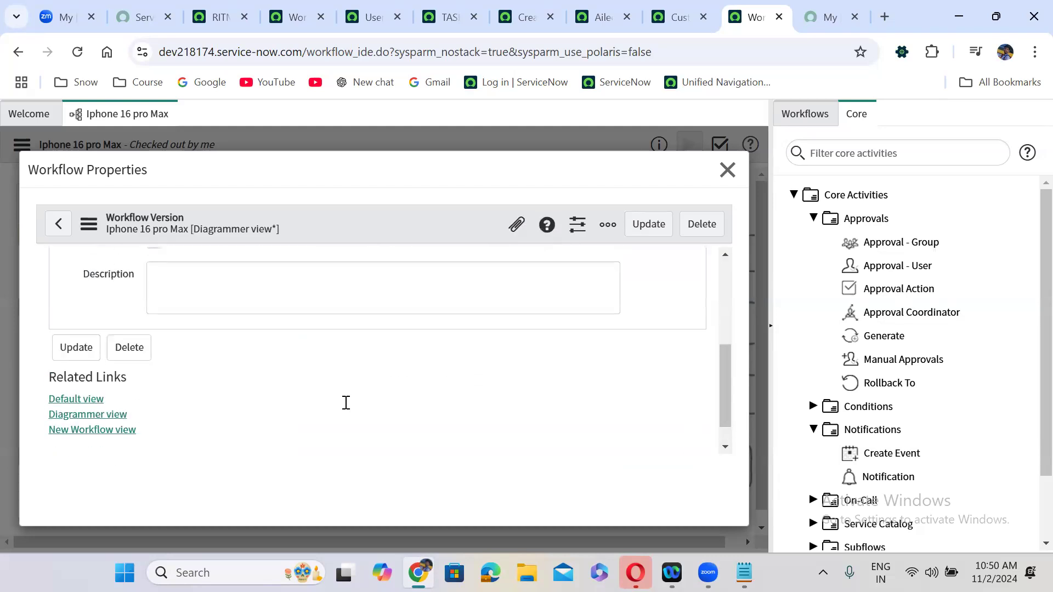
click(133, 356)
click(186, 356)
click(263, 359)
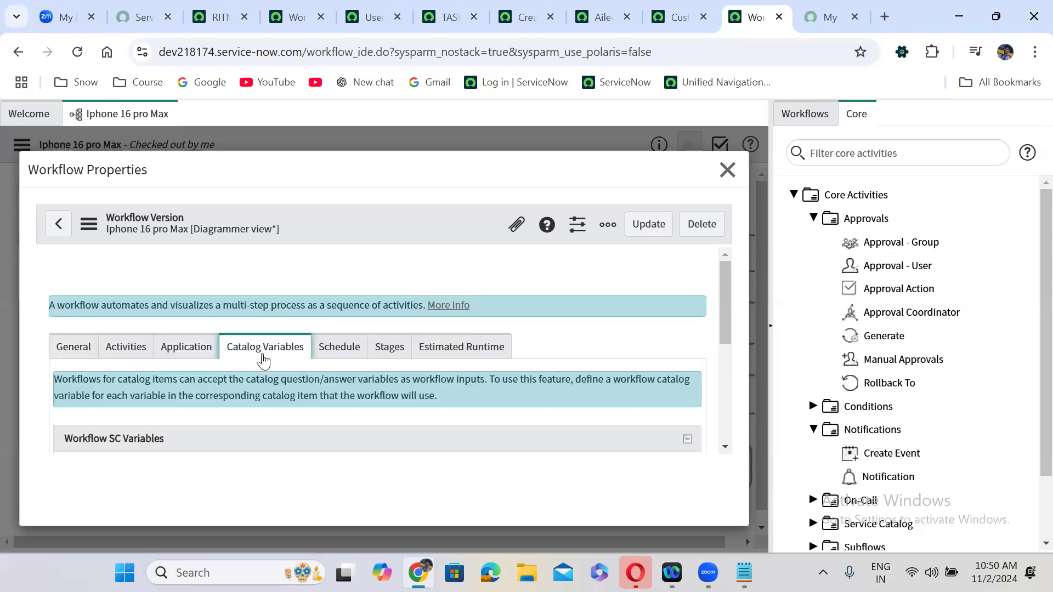
click(340, 348)
click(372, 354)
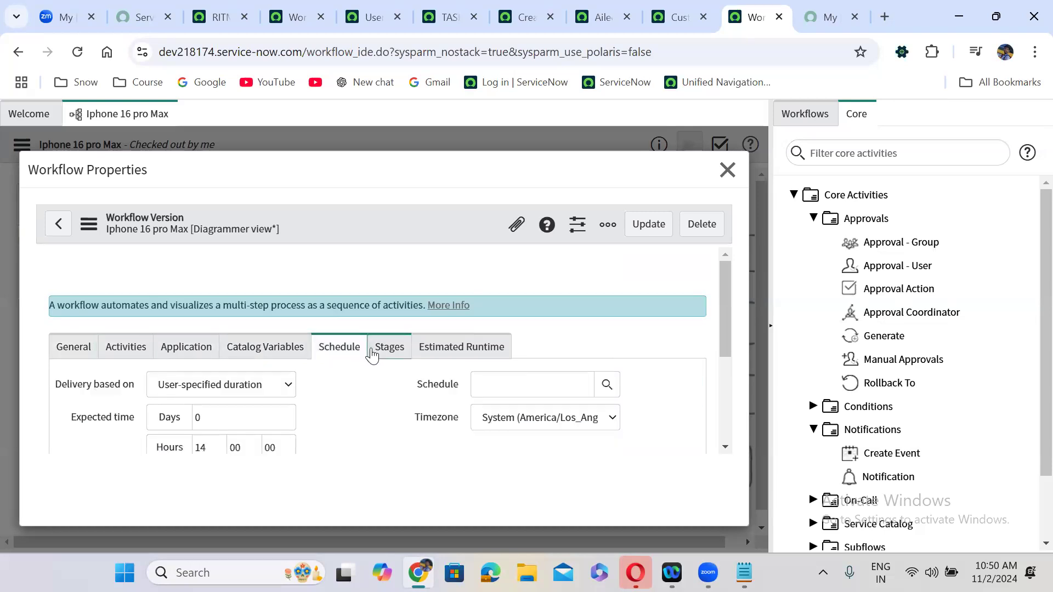
click(445, 347)
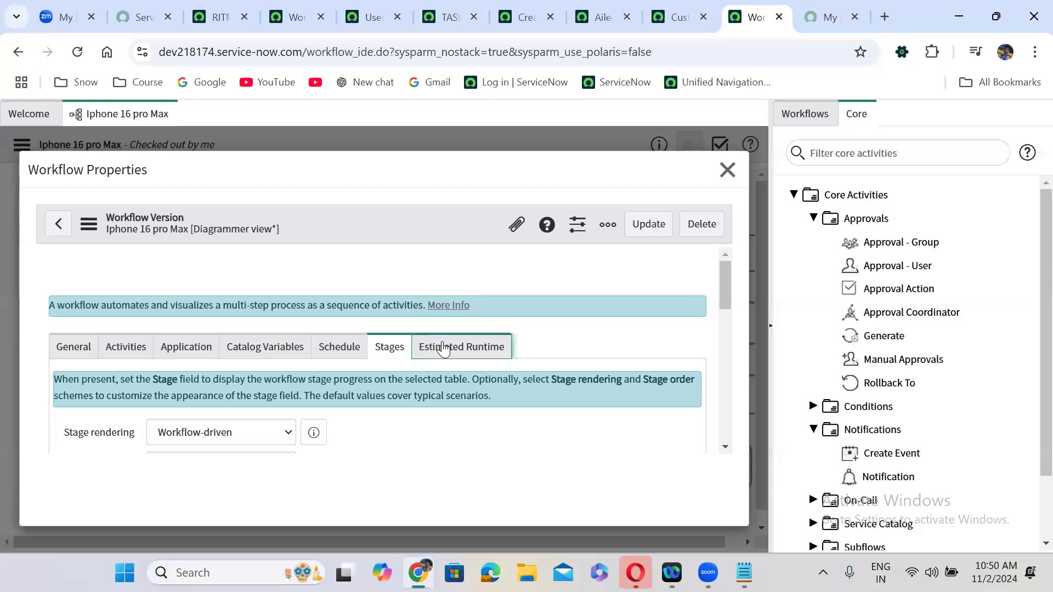
click(383, 354)
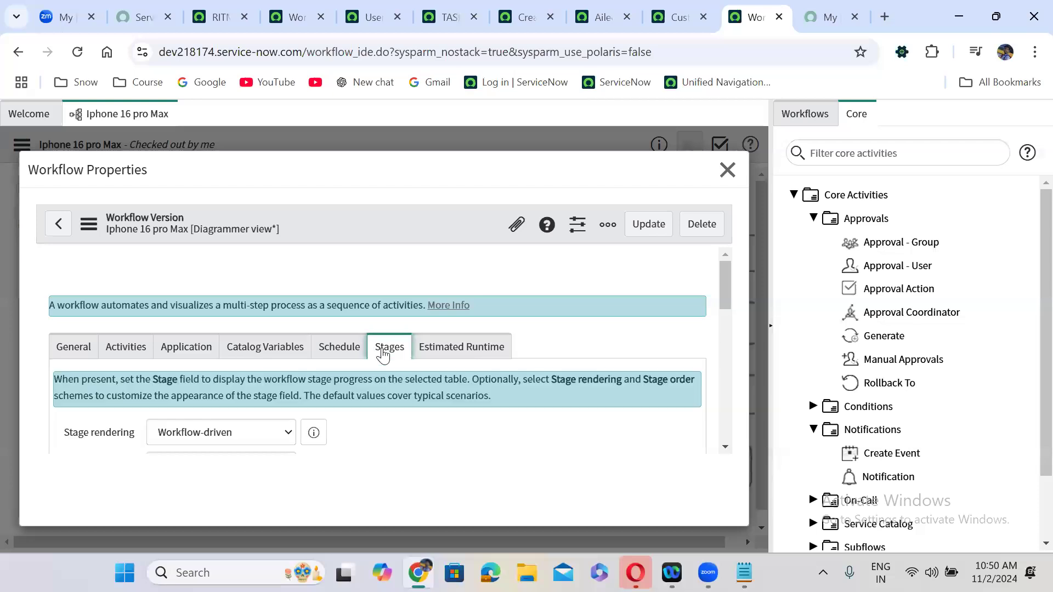
click(289, 430)
click(290, 431)
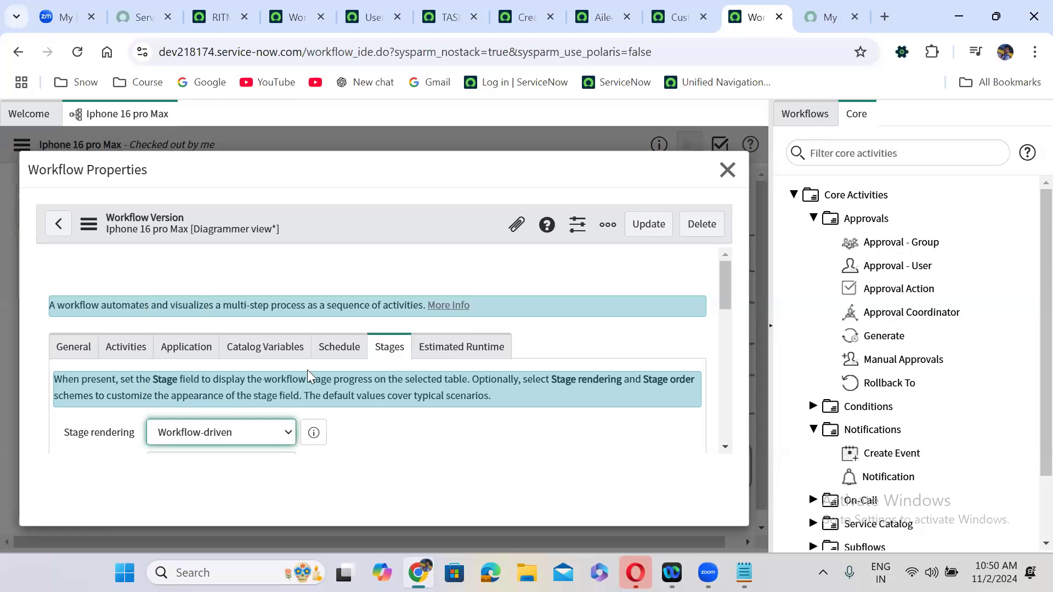
click(334, 365)
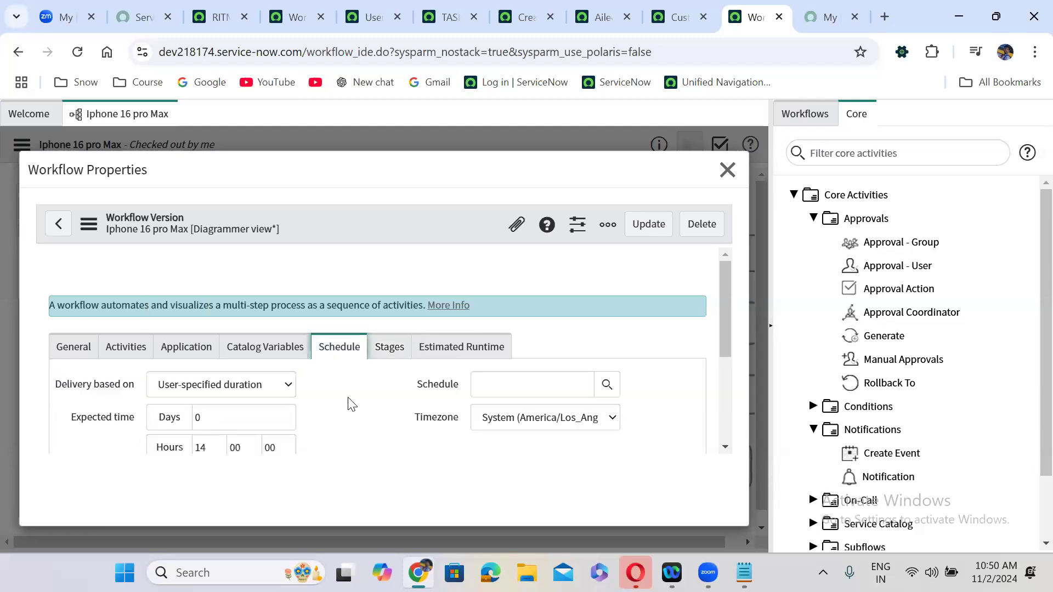
scroll(349, 403, down, 3)
scroll(347, 404, up, 3)
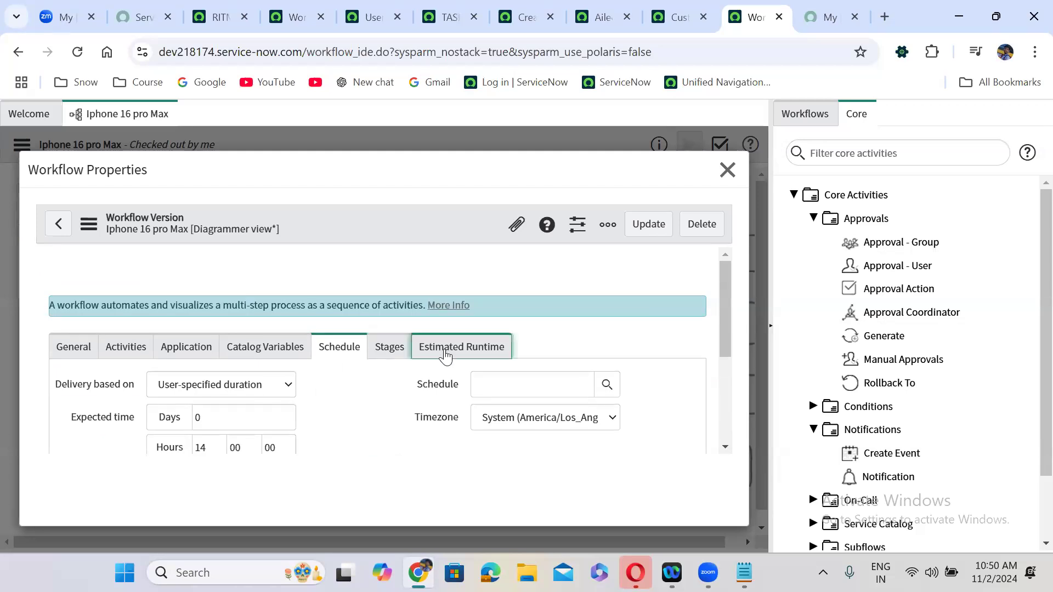
click(445, 351)
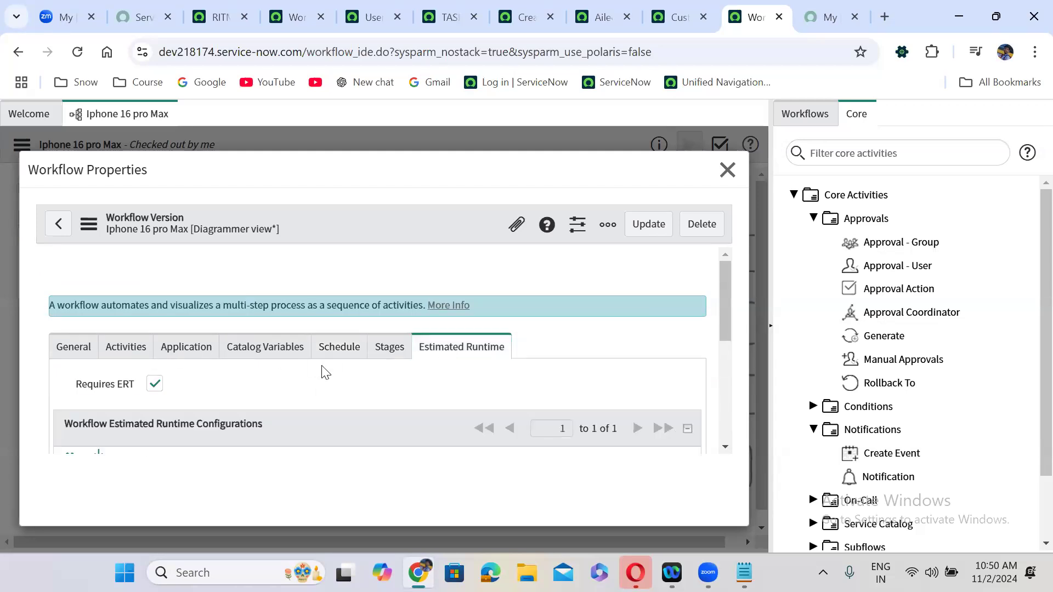
scroll(322, 366, down, 5)
scroll(322, 366, up, 5)
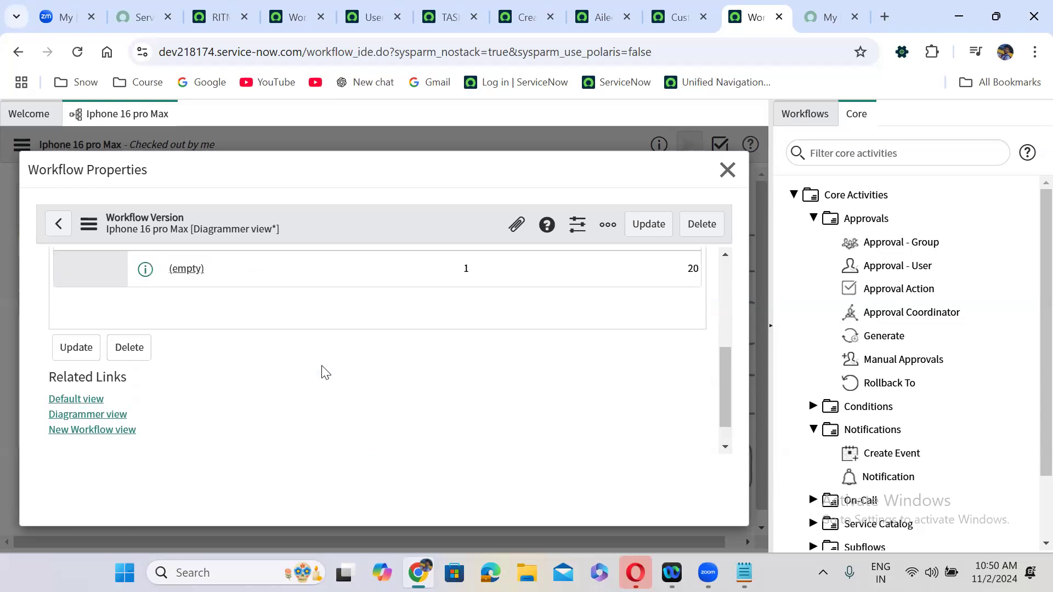
click(74, 348)
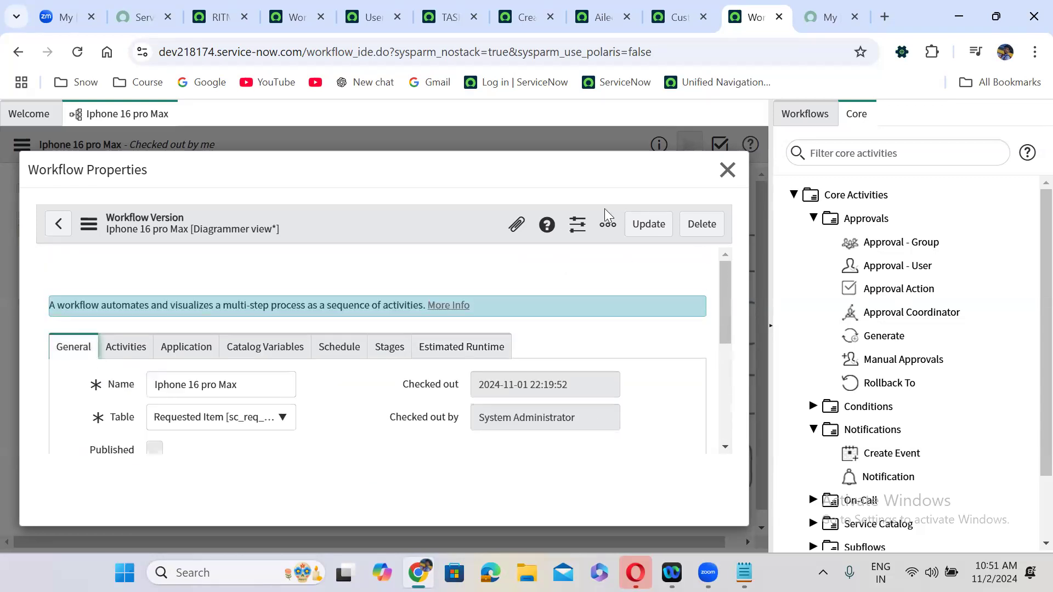
- Close the properties and show the workflow's contexts, which list no records for this version
click(727, 170)
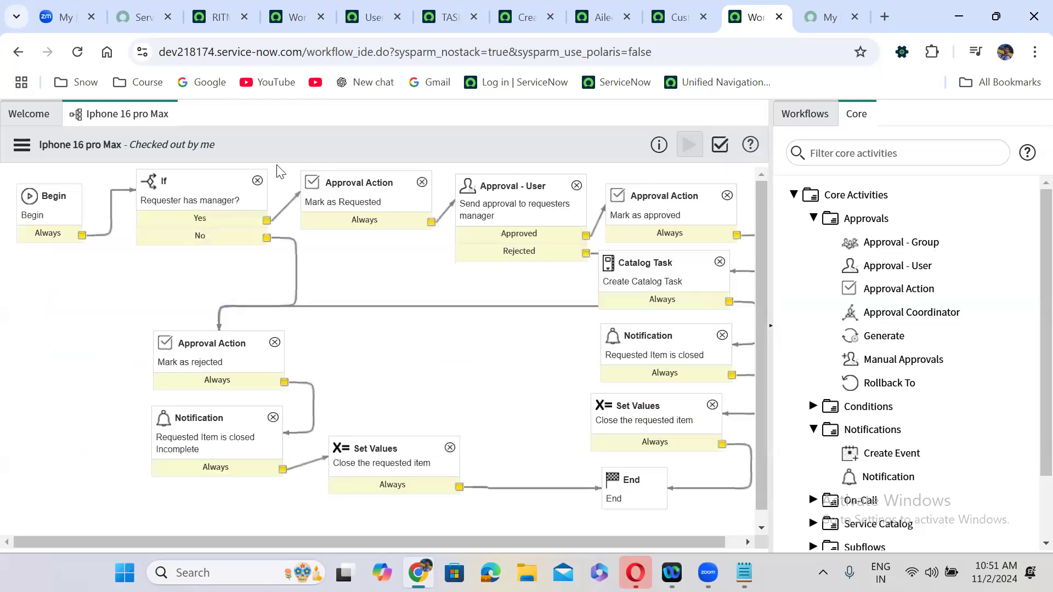
click(22, 145)
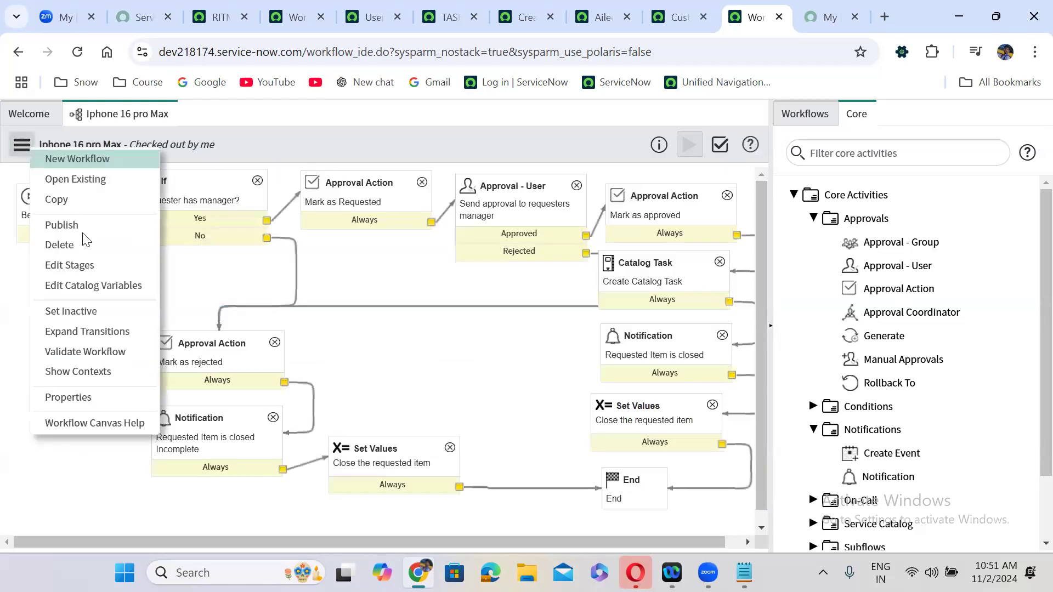
click(100, 373)
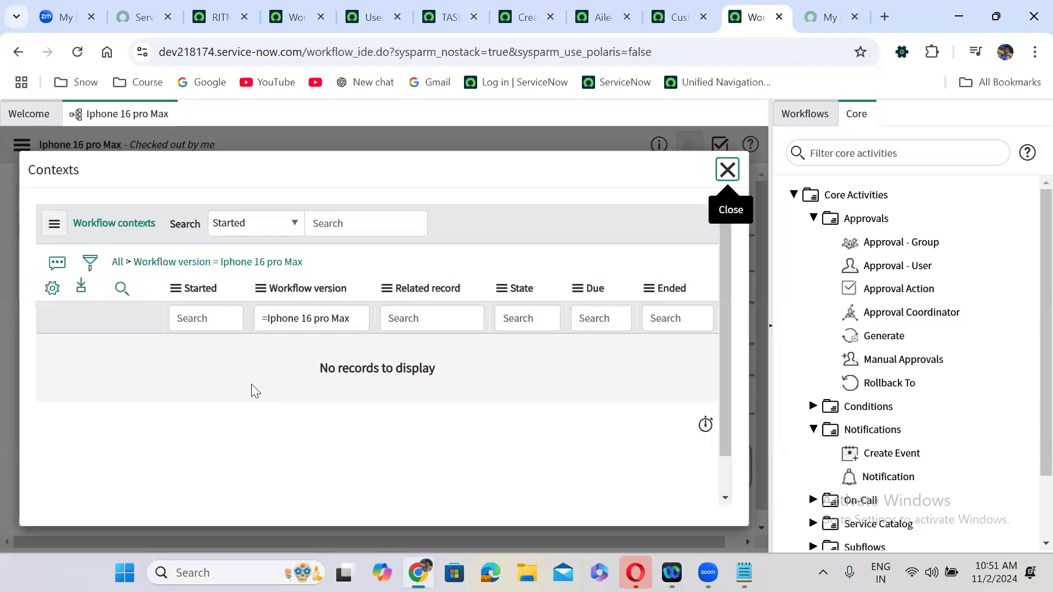
click(727, 170)
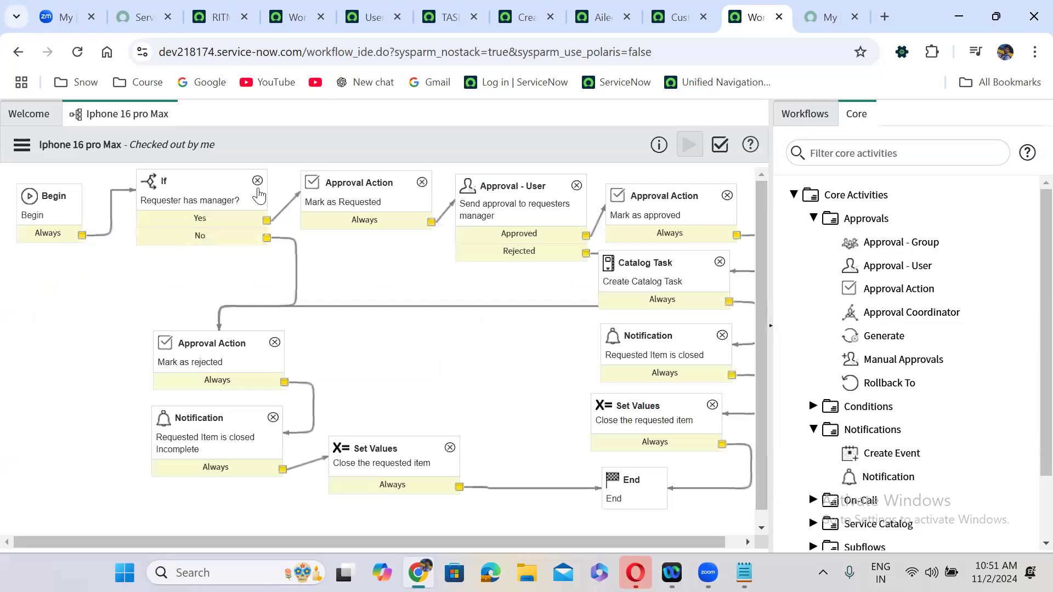
click(23, 149)
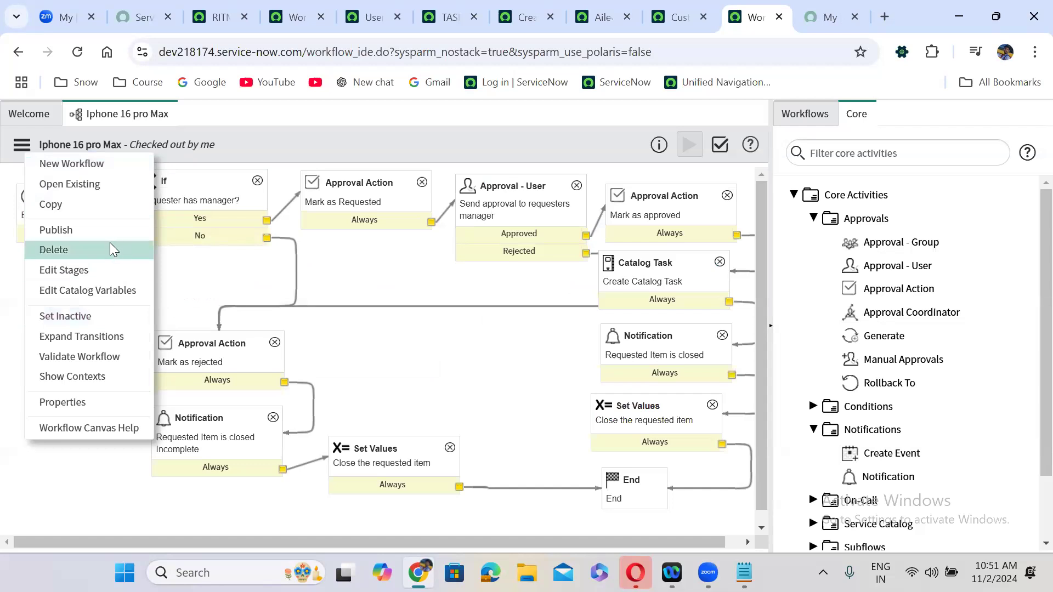
- Publish the Iphone 16 pro Max workflow and validate it: Valid Workflow, 16 checks, no warnings
click(79, 232)
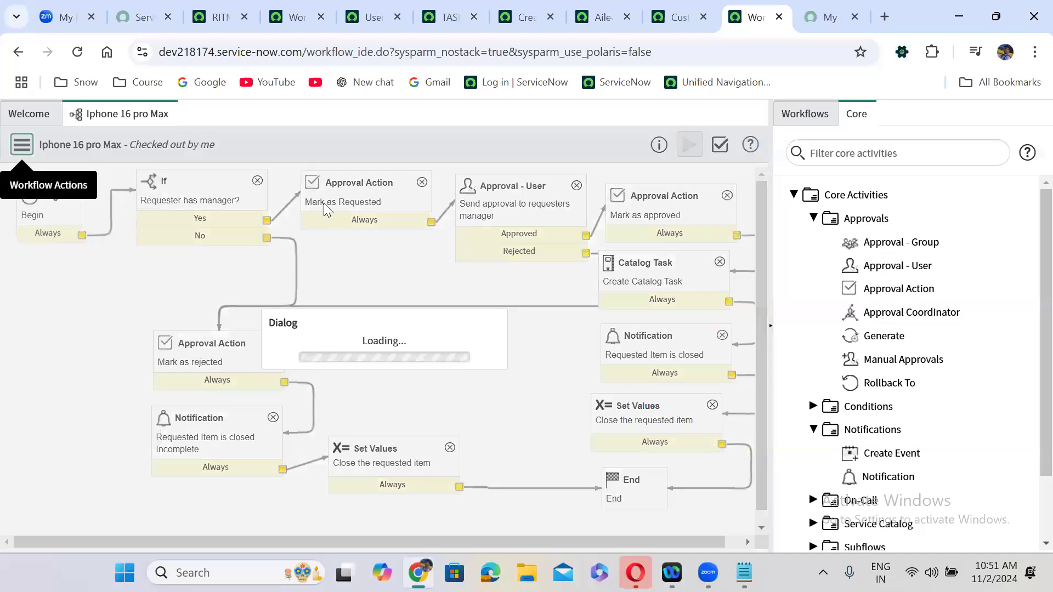
click(720, 146)
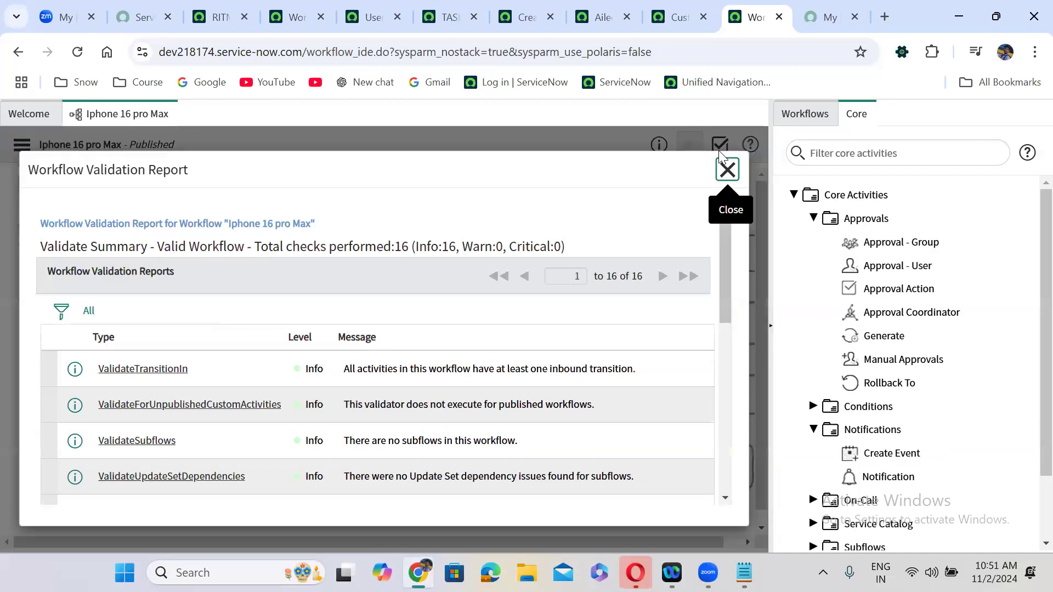
click(727, 170)
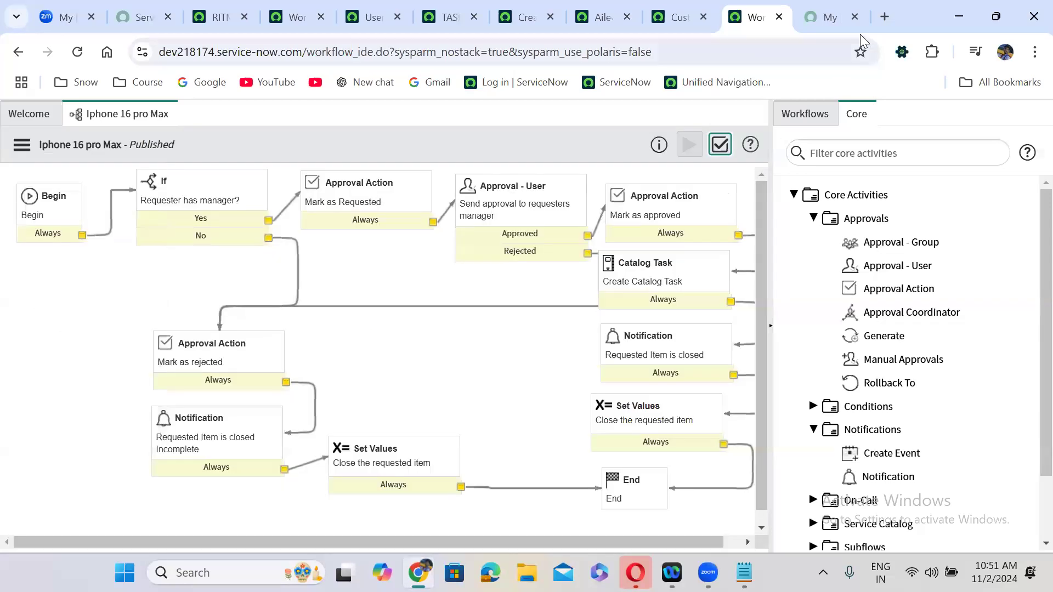
click(884, 18)
- Google 'workflow is not triggering in servicenow' and open the first two results in new tabs
text(workflow is)
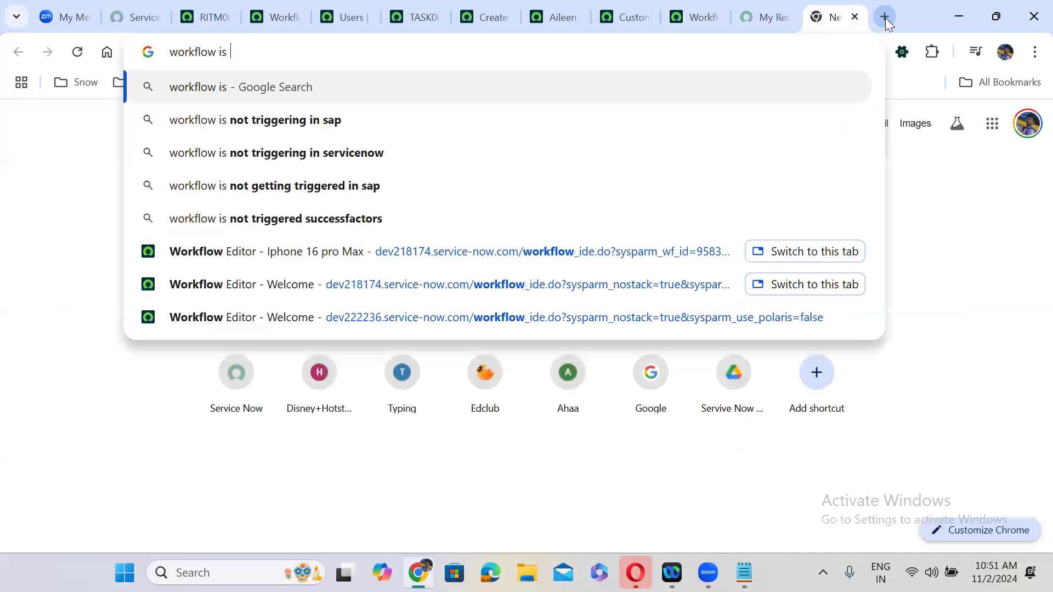
click(425, 148)
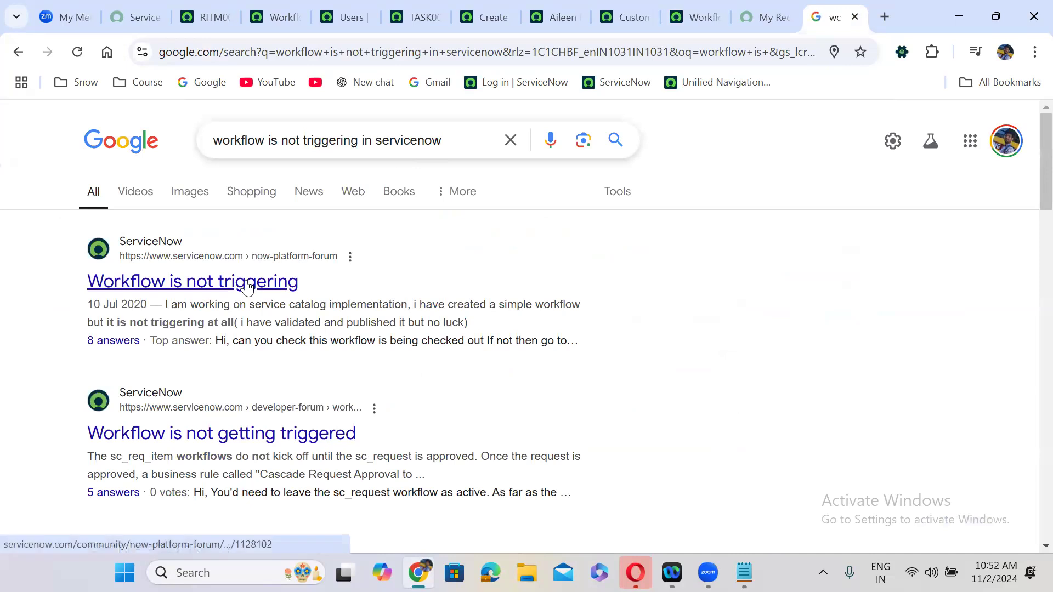
right_click(250, 286)
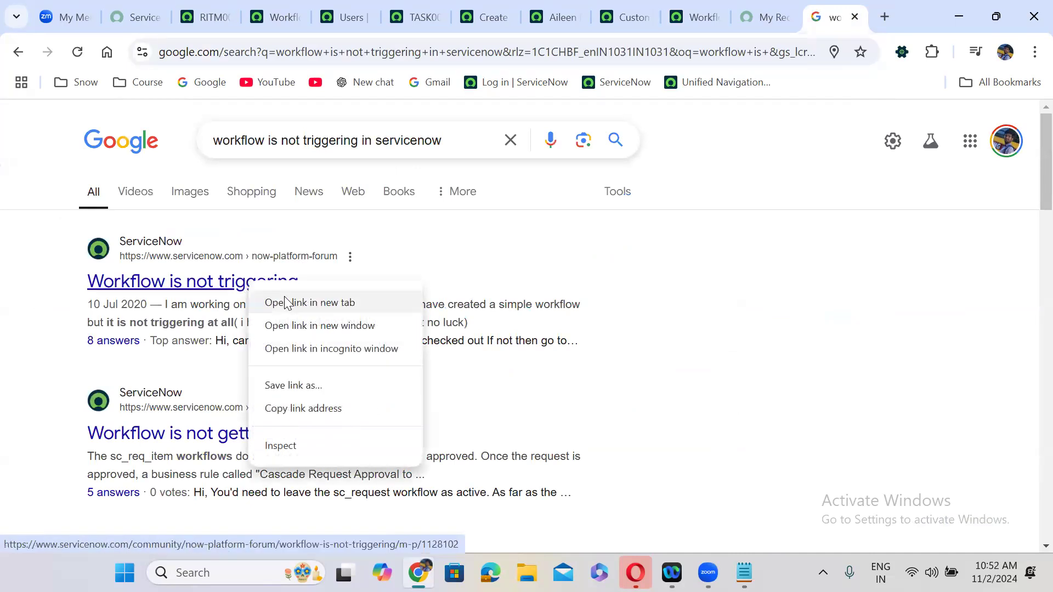
click(284, 302)
right_click(199, 439)
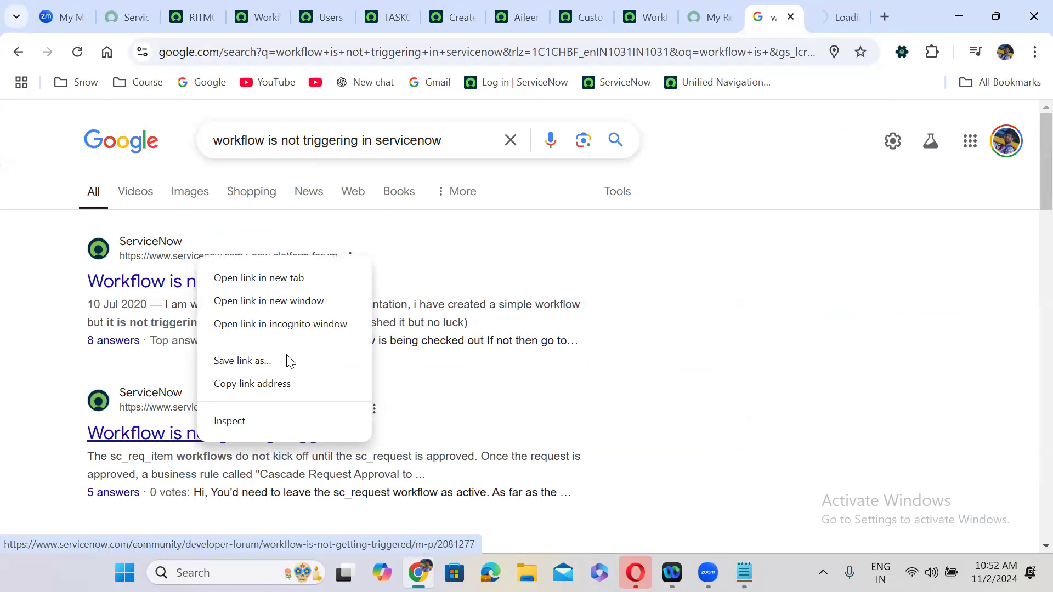
click(280, 285)
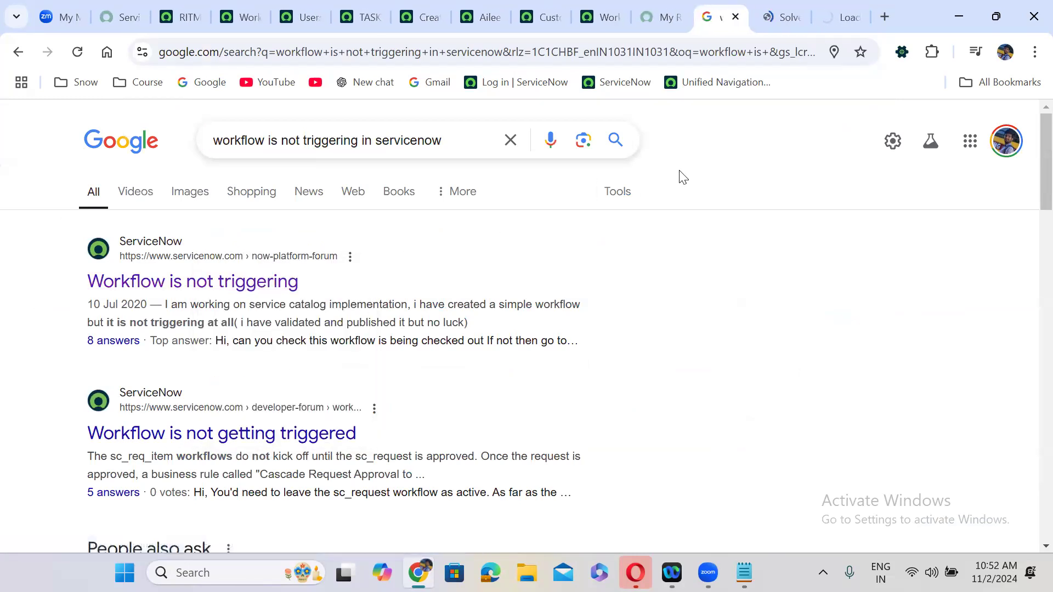
- Open the support article and 'Workflow not triggering on request' results in new tabs, then view the thread
scroll(682, 177, down, 8)
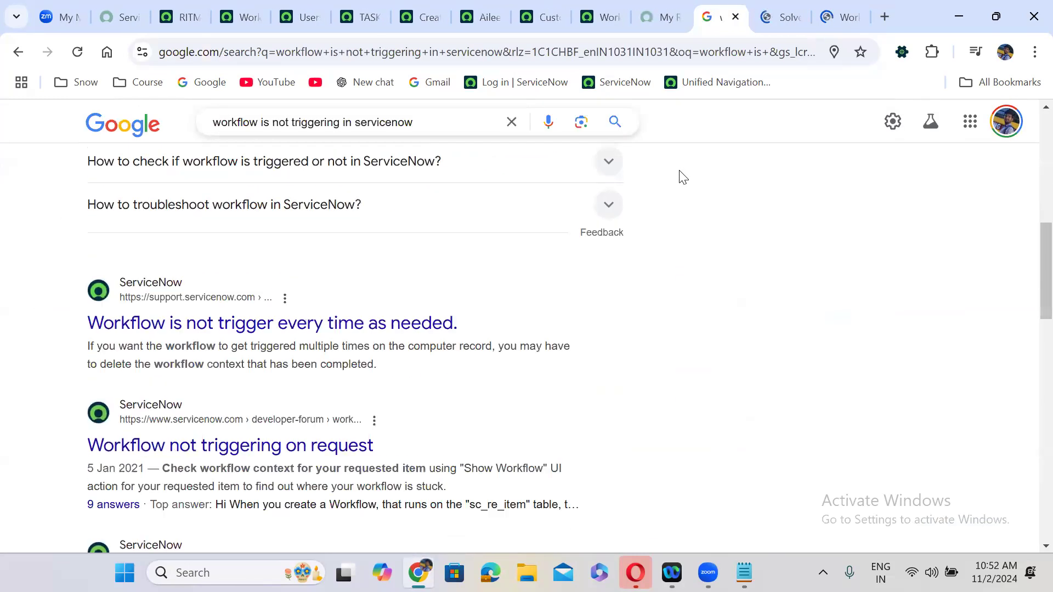
scroll(683, 177, down, 1)
right_click(308, 276)
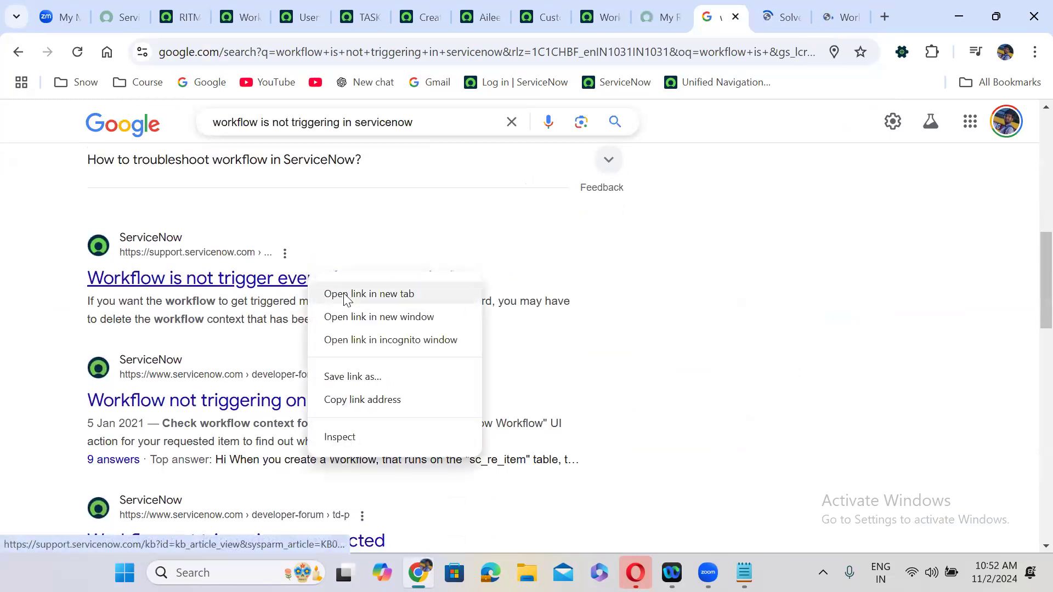
click(344, 294)
right_click(236, 401)
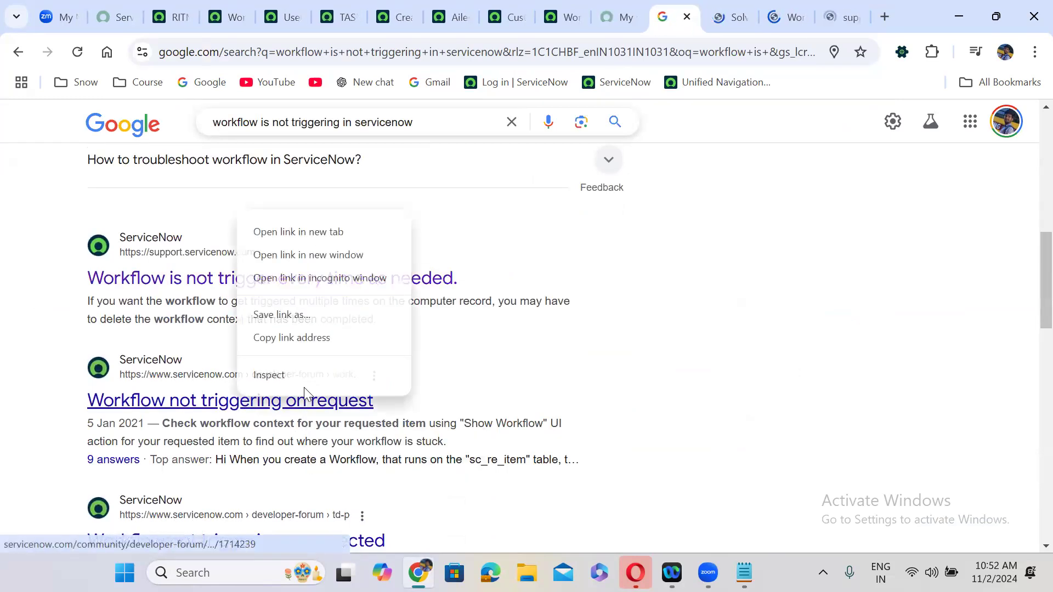
click(343, 240)
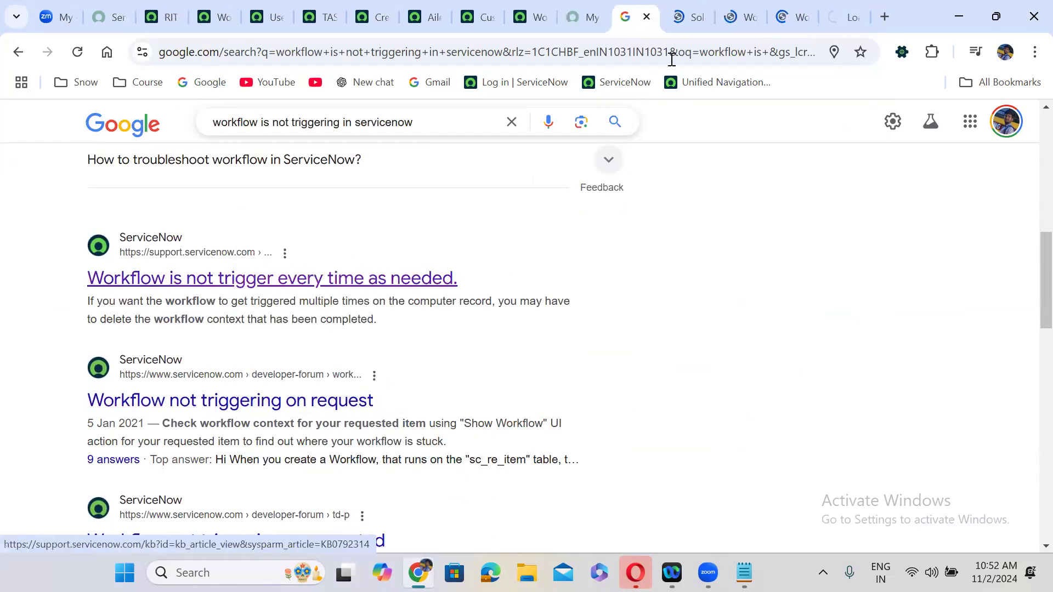
click(675, 14)
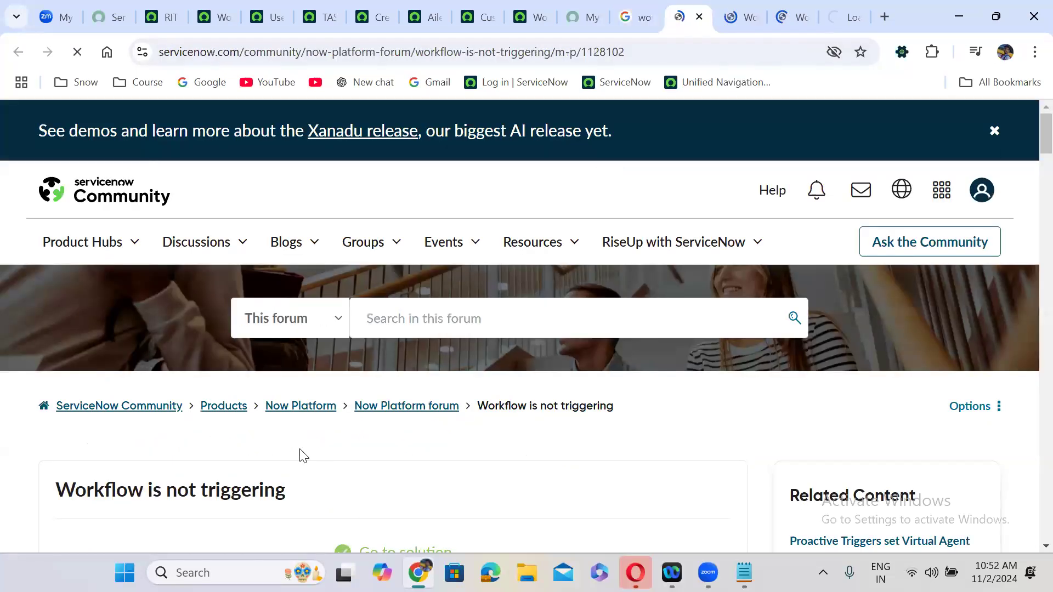
- Read the 'Workflow is not triggering' thread and follow the accepted solution's 'OOB Service Catalog Request Workflows Missing' link
scroll(302, 456, down, 8)
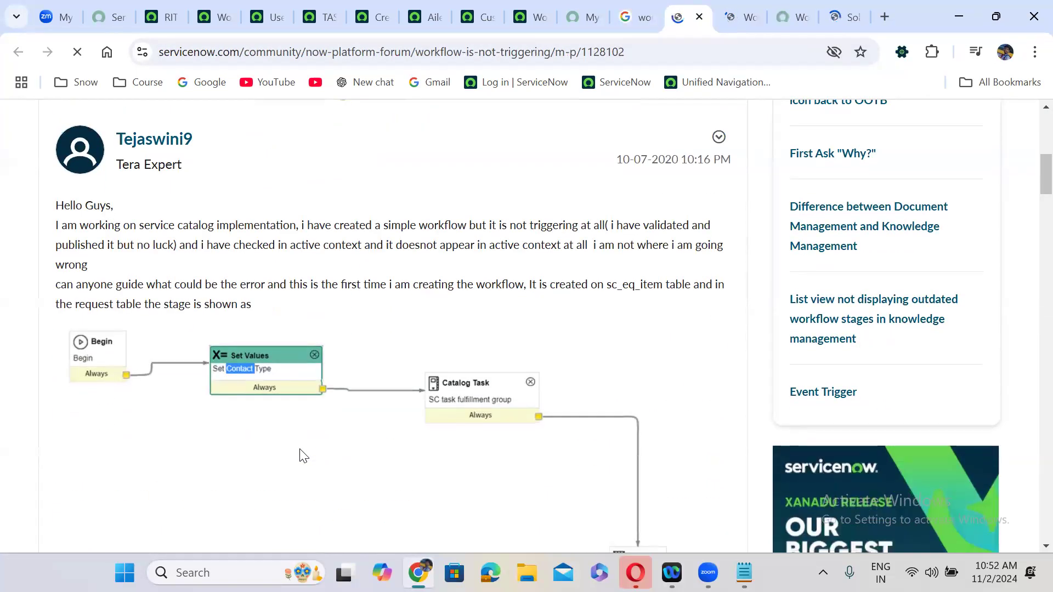
scroll(302, 456, down, 8)
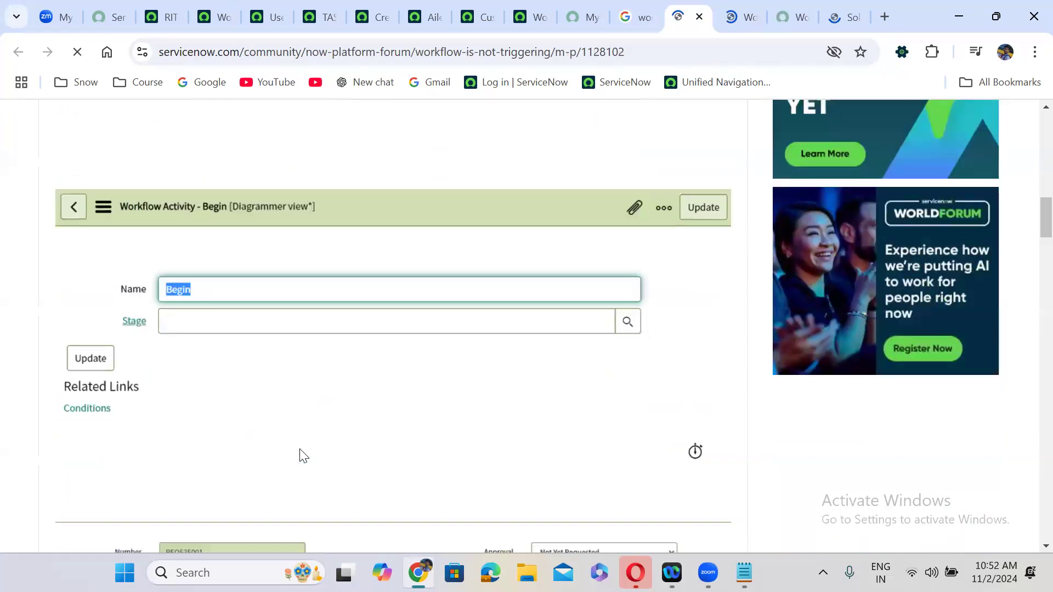
scroll(302, 456, down, 5)
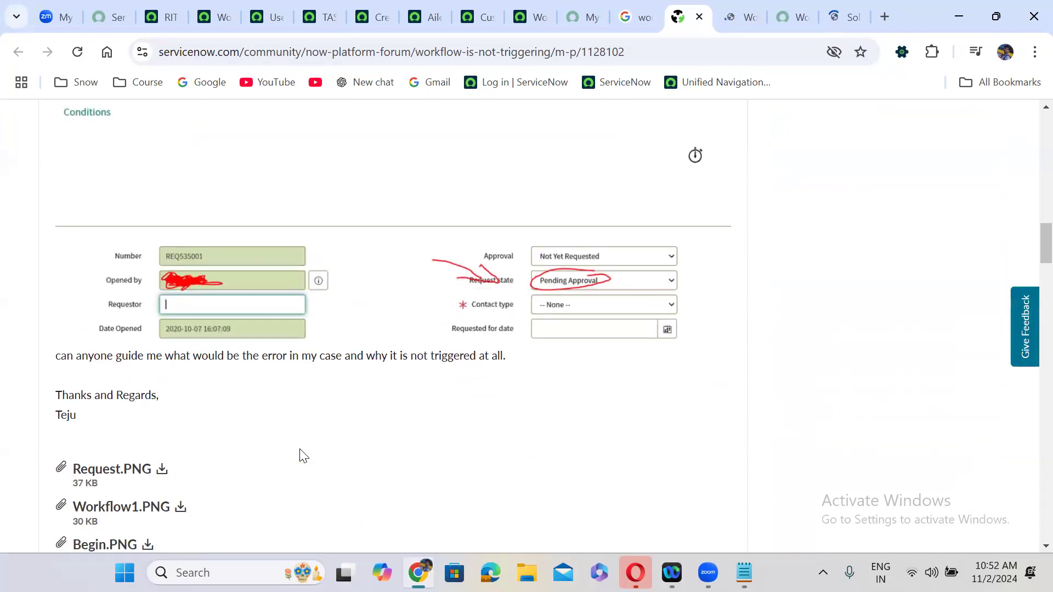
scroll(302, 456, down, 4)
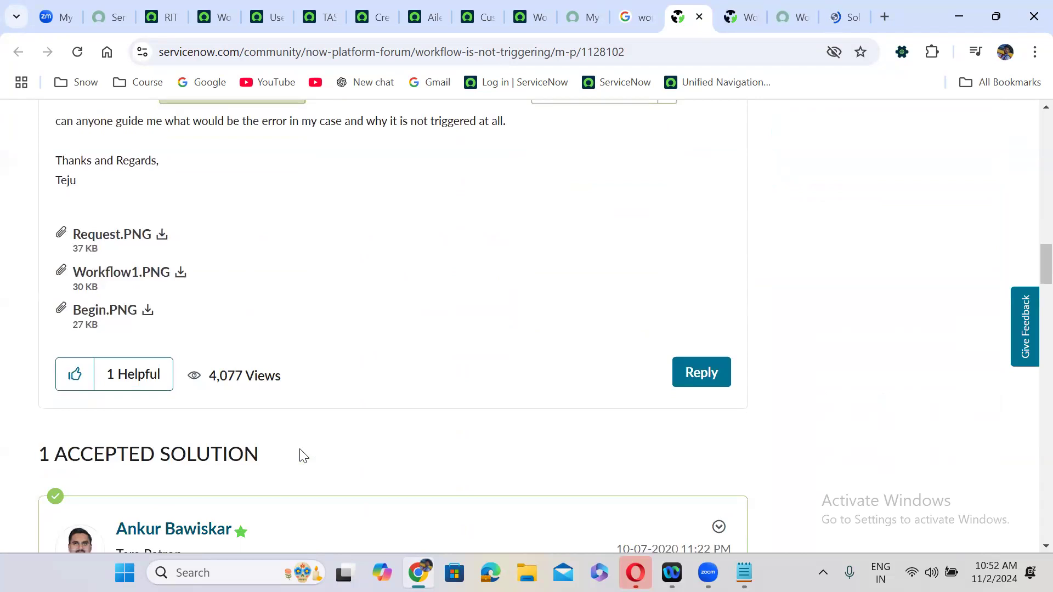
scroll(302, 456, down, 4)
scroll(301, 449, down, 1)
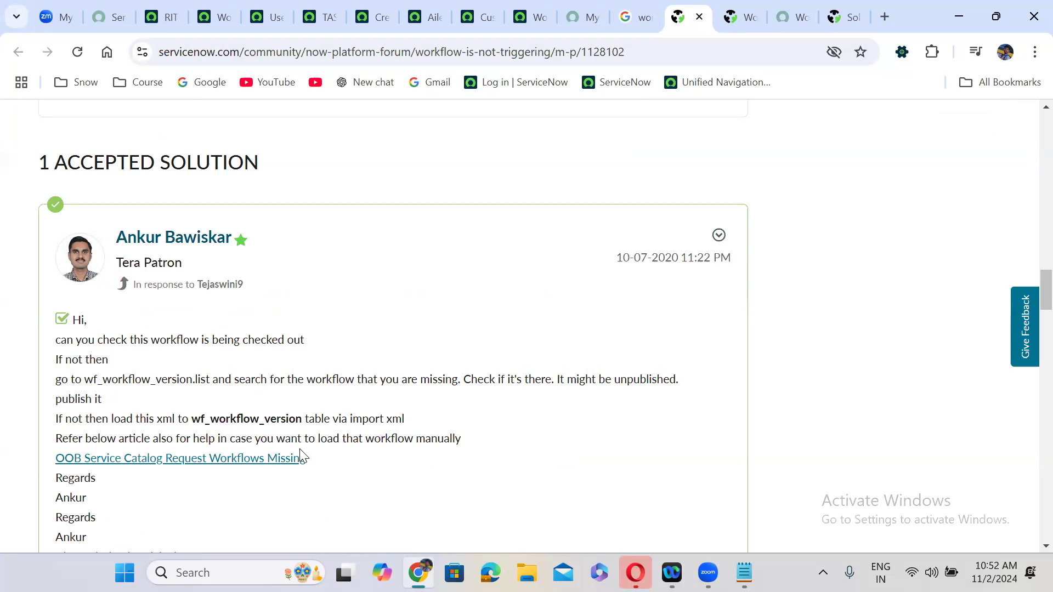
scroll(301, 455, down, 1)
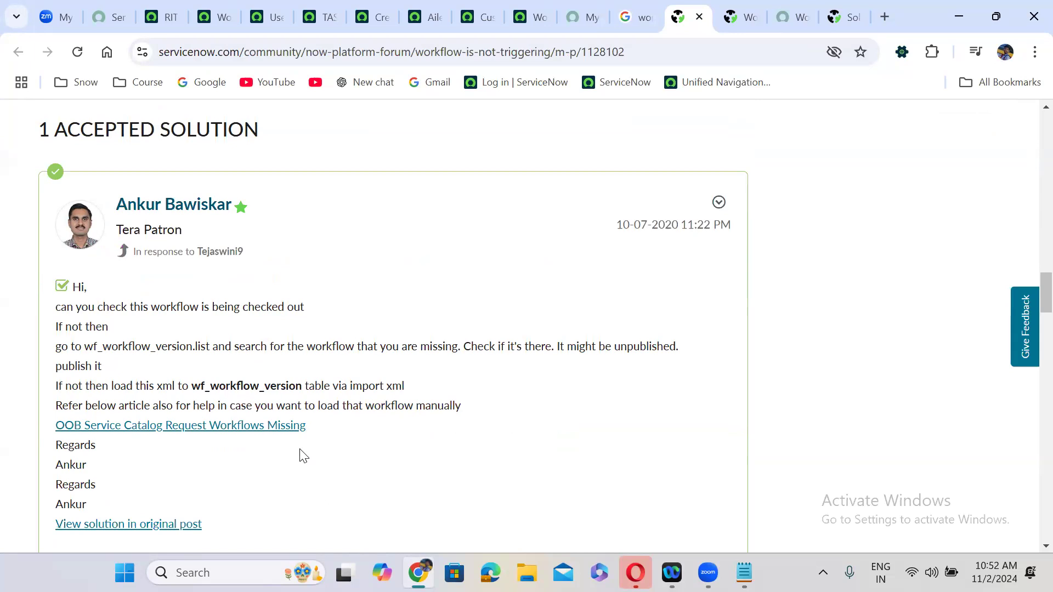
scroll(303, 455, down, 3)
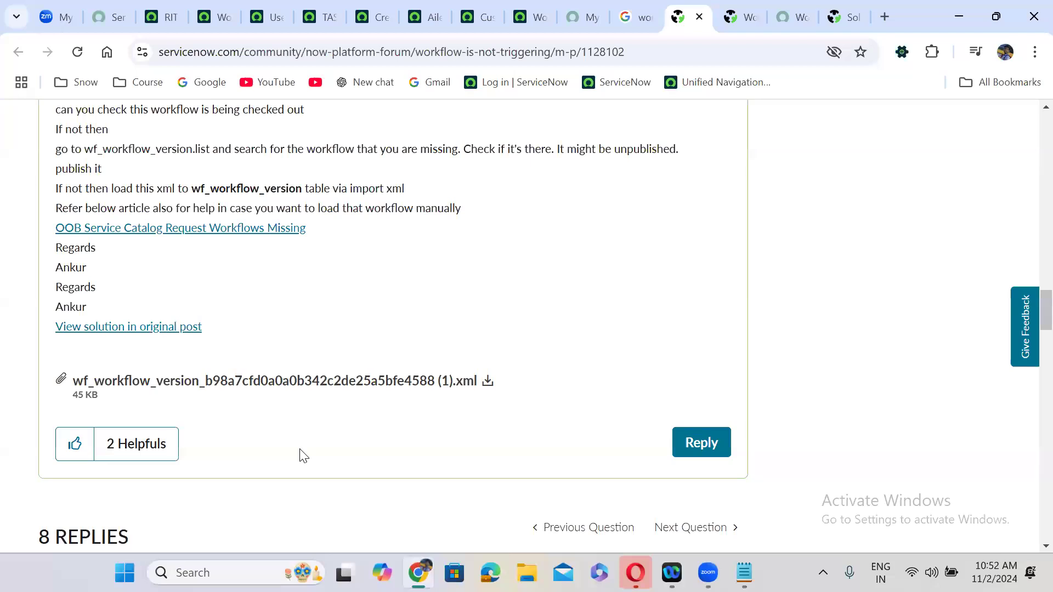
click(258, 227)
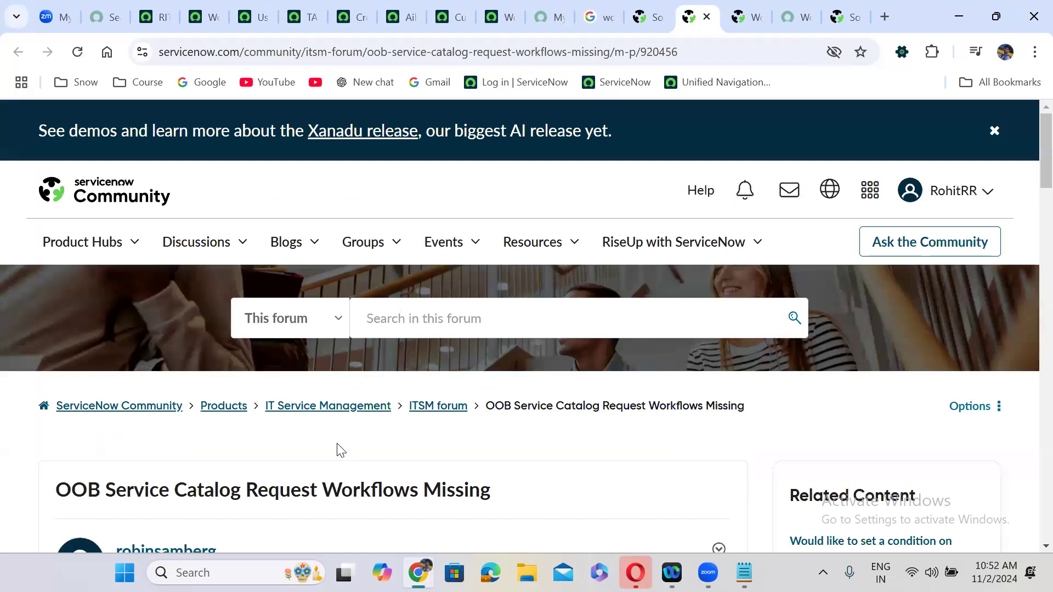
- Copy 'wf_workflow_version.list' from the first reply, then return to the RITM0010003 record
scroll(337, 450, down, 6)
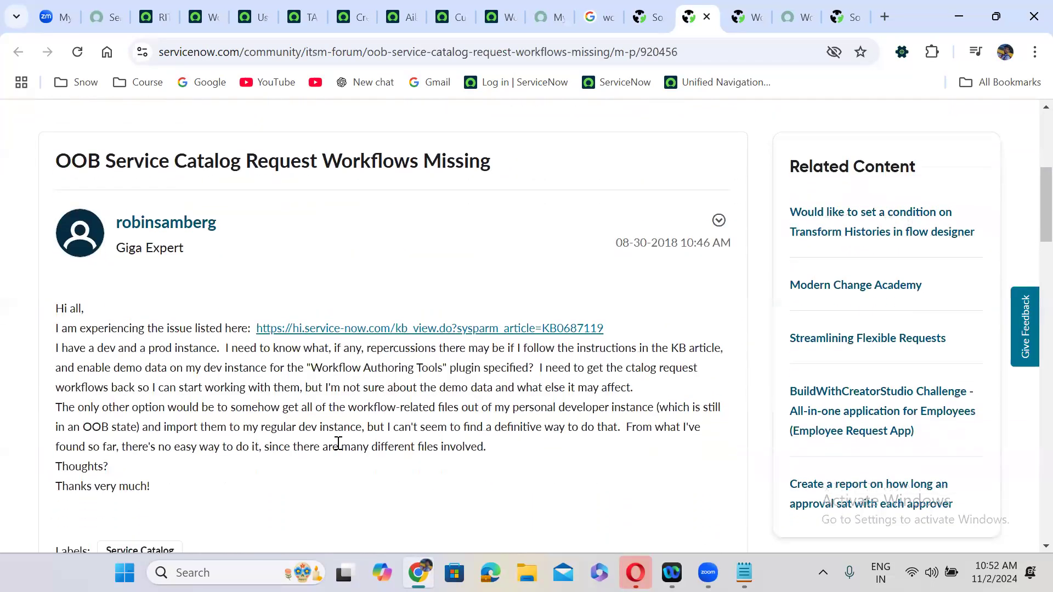
scroll(338, 444, down, 1)
scroll(339, 446, down, 4)
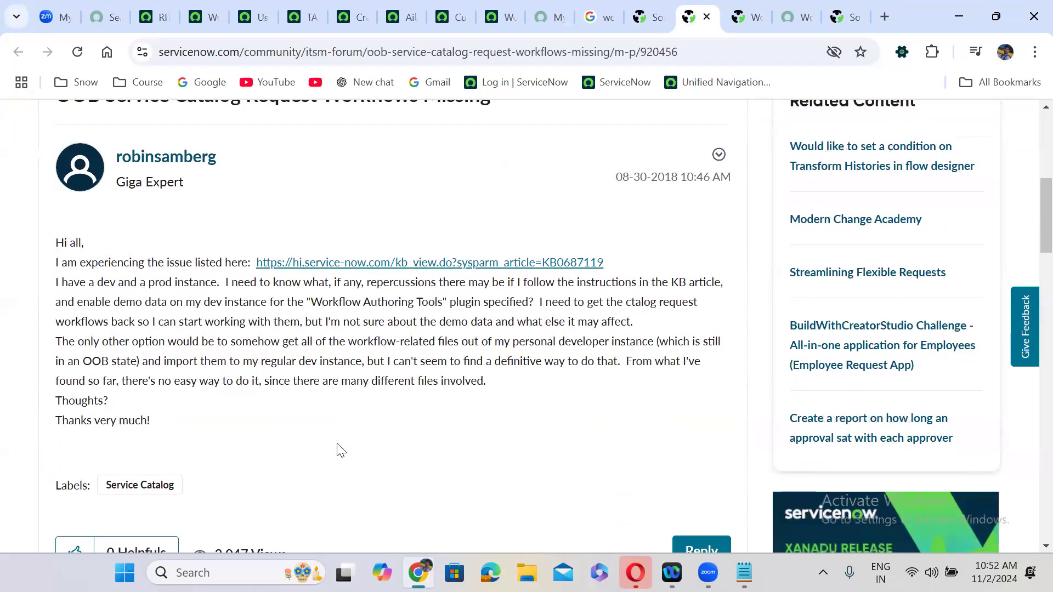
scroll(338, 444, down, 5)
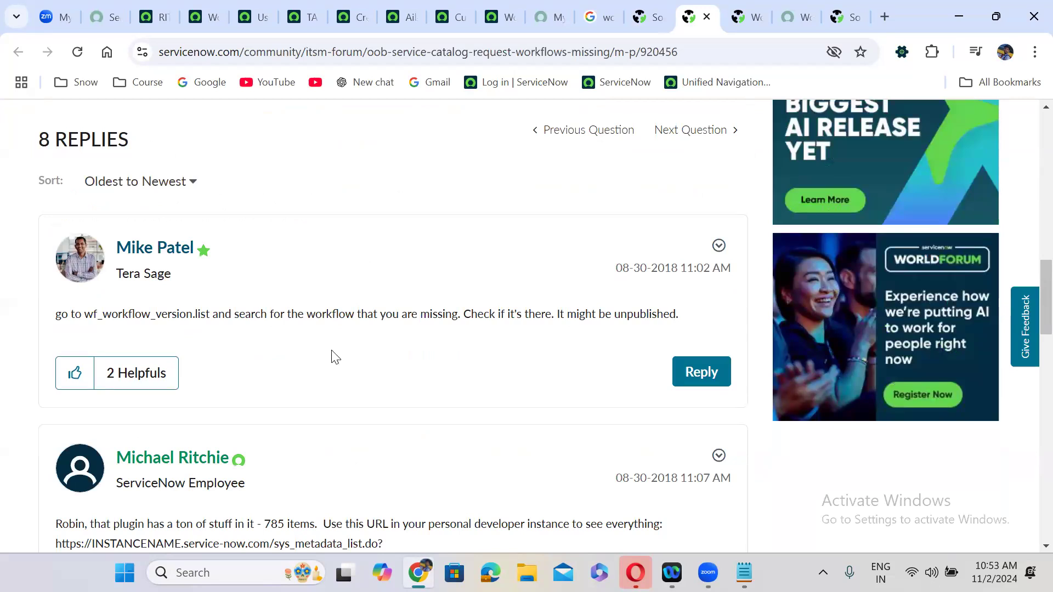
drag(179, 318, 211, 318)
key(ctrl+c)
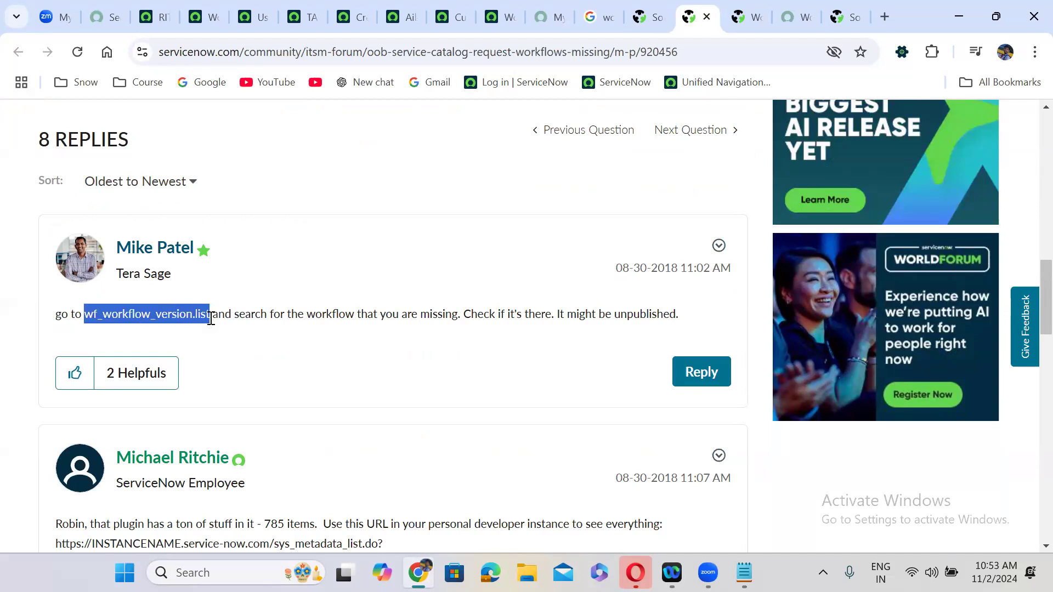
click(168, 6)
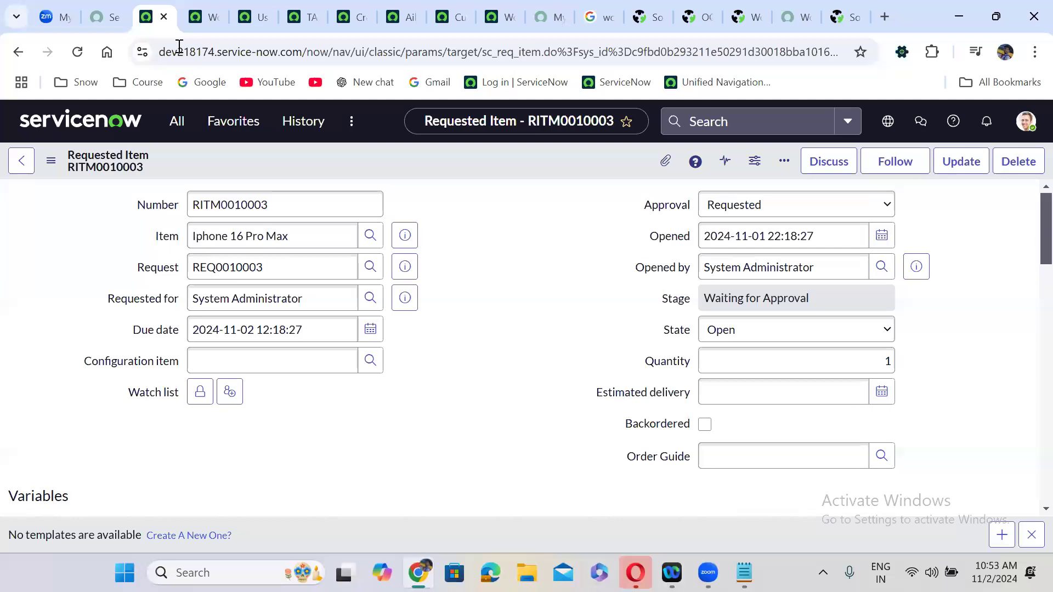
- Open the wf_workflow_version.list table, leaving the requested item without saving
click(177, 121)
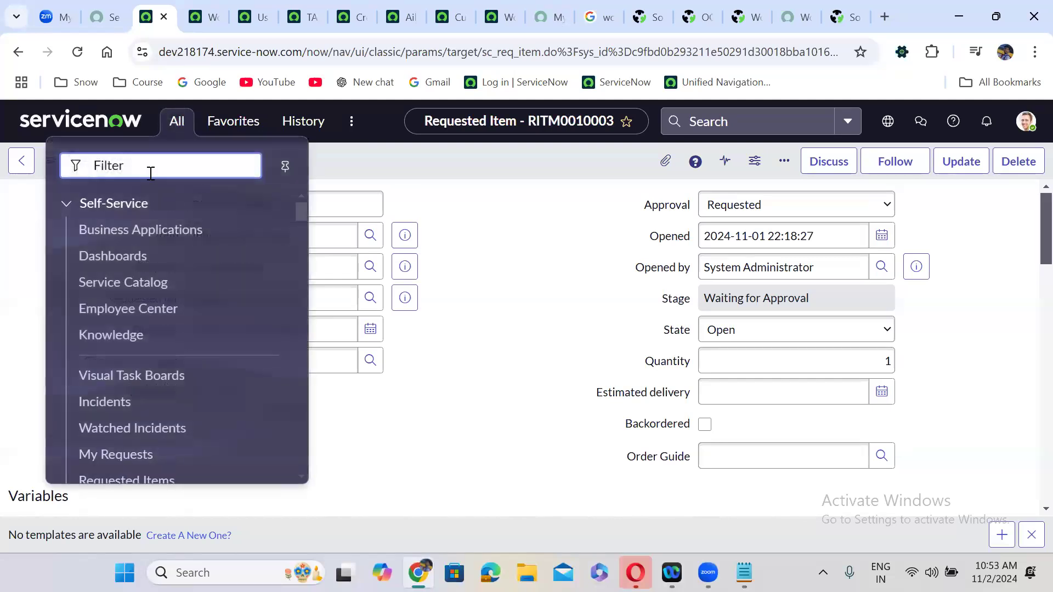
key(ctrl+v)
key(Return)
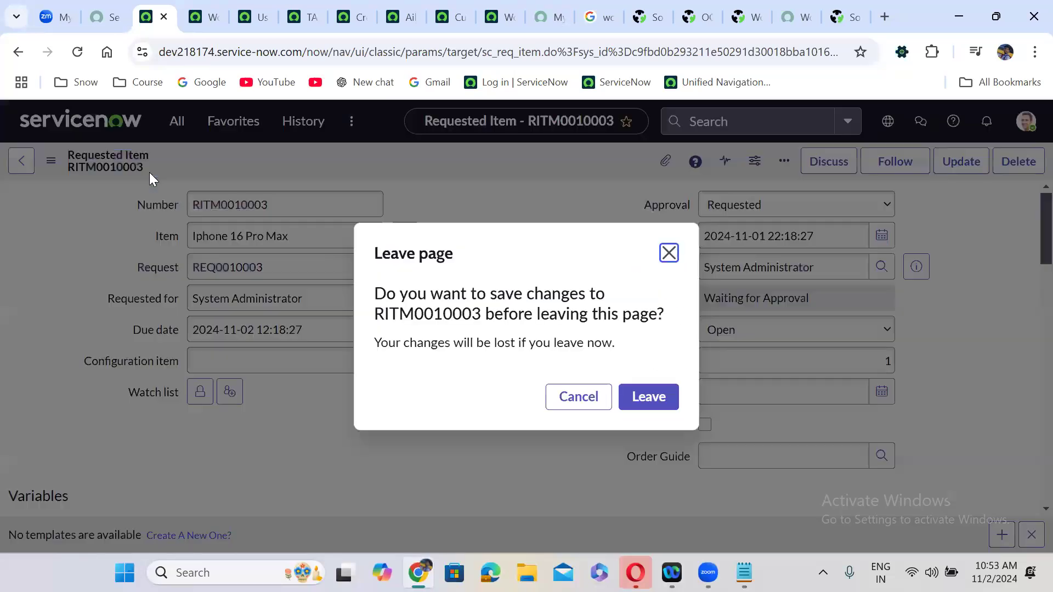
click(642, 397)
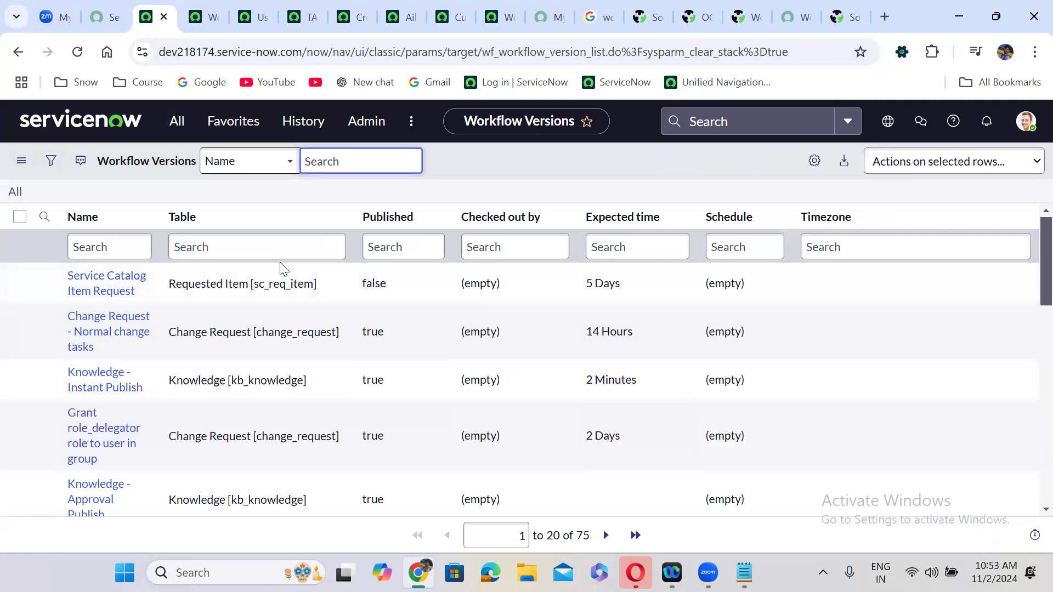
- Filter workflow versions to names starting with 'iphone' and mark the unpublished Iphone 16 pro Max version
click(118, 251)
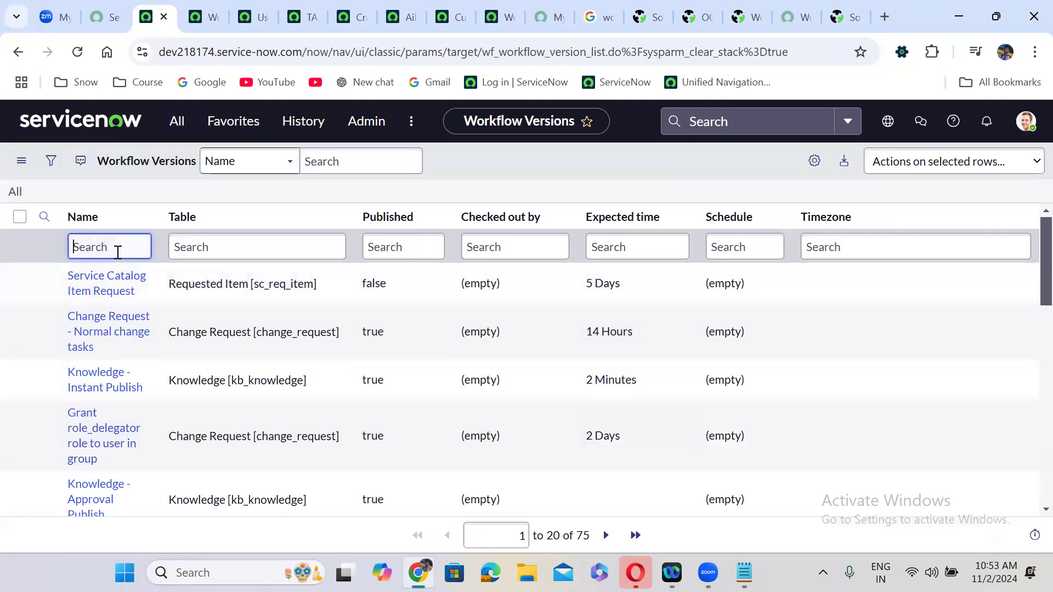
text(iphone)
key(Return)
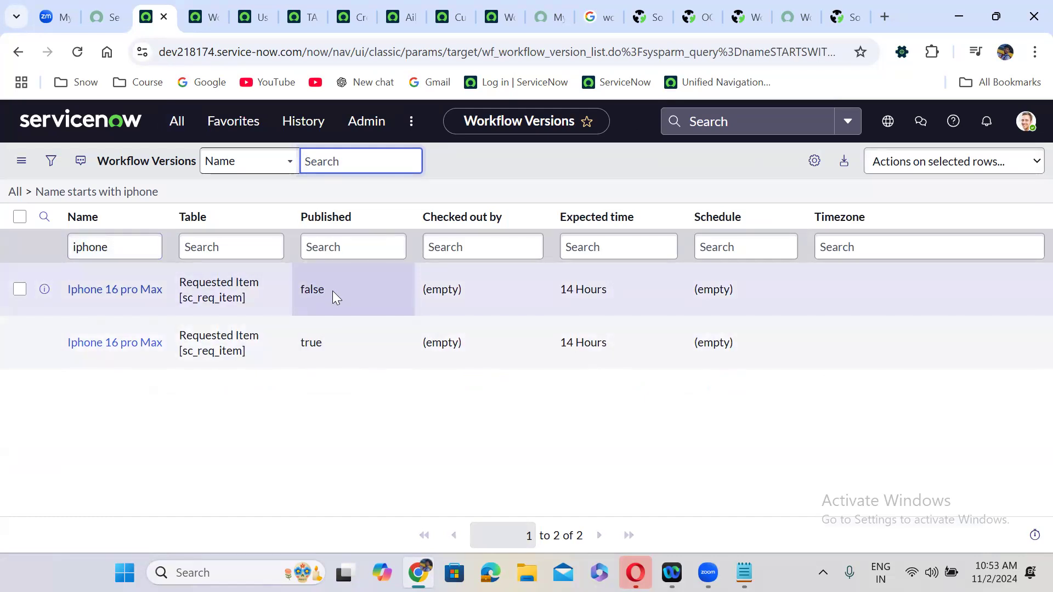
click(20, 291)
click(20, 291)
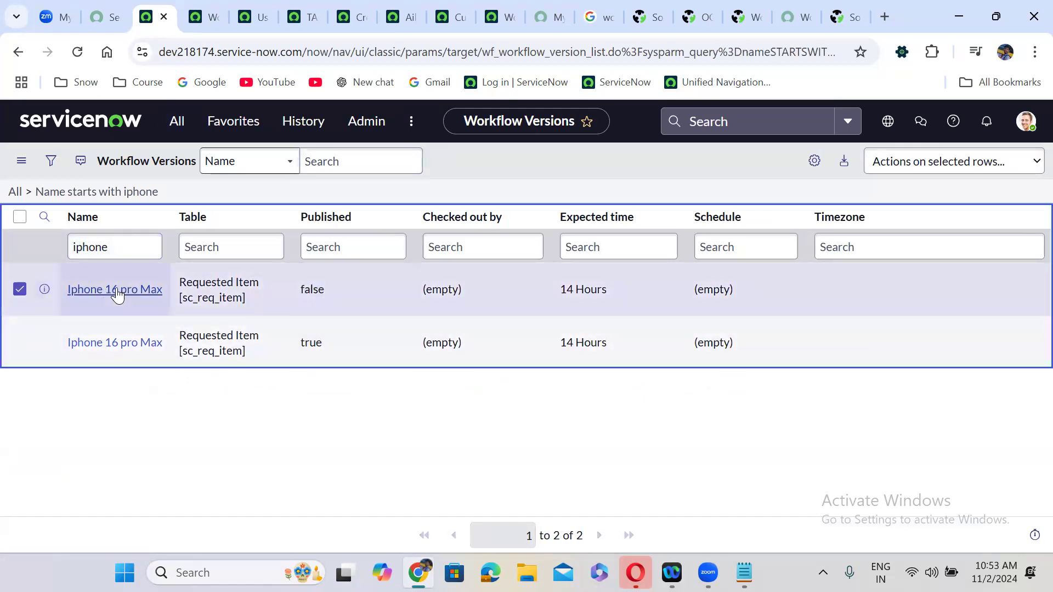
click(831, 10)
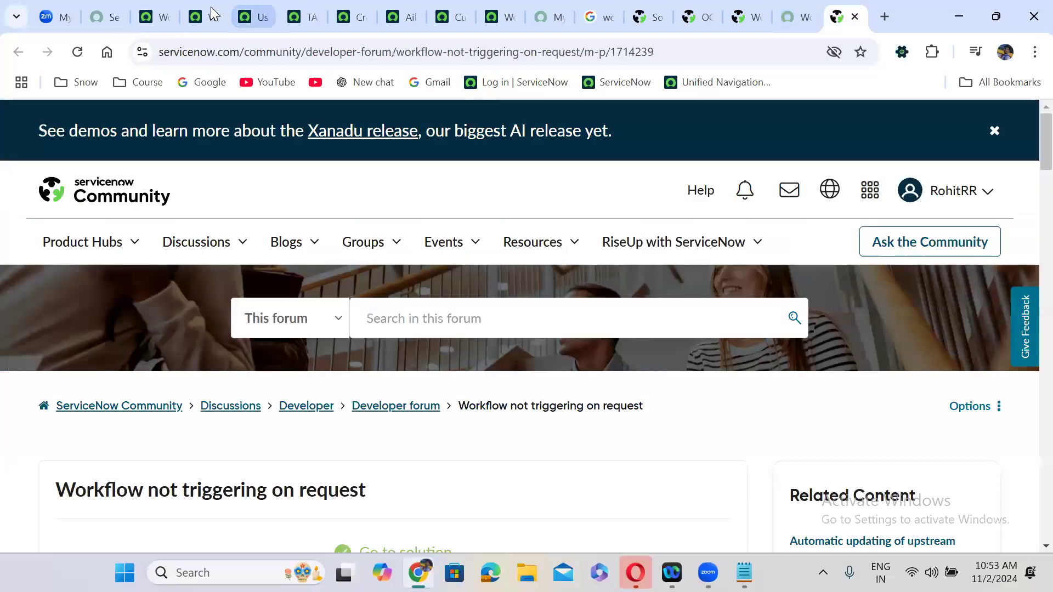
click(176, 17)
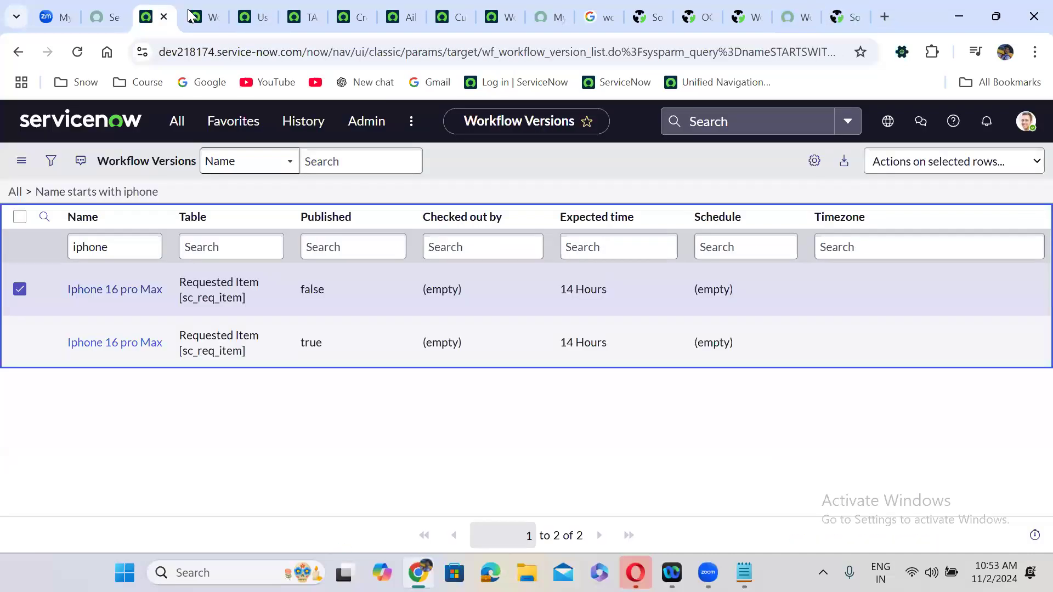
double_click(339, 290)
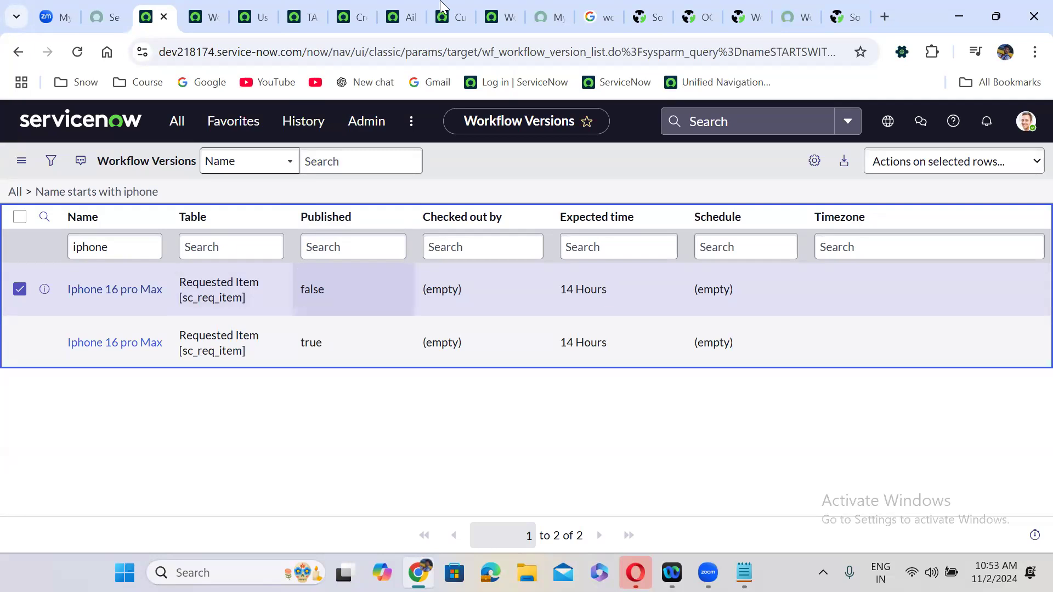
click(499, 17)
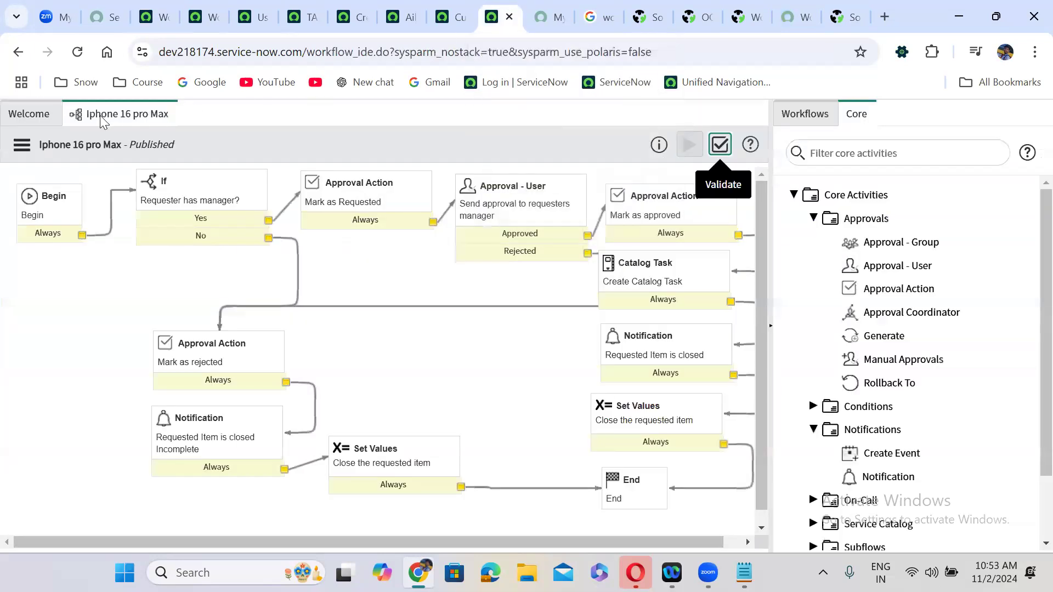
click(25, 115)
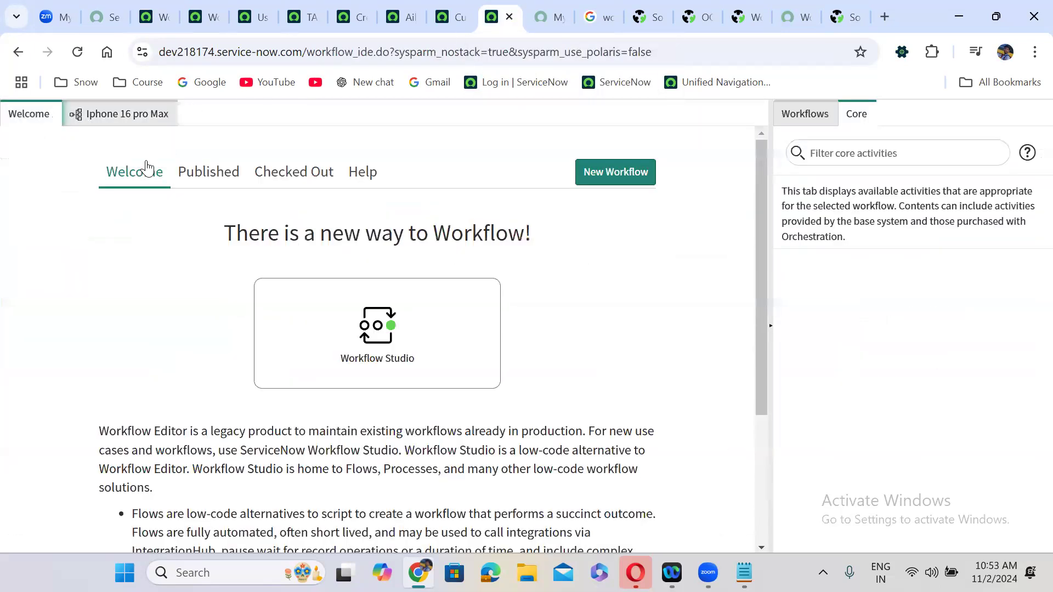
click(315, 173)
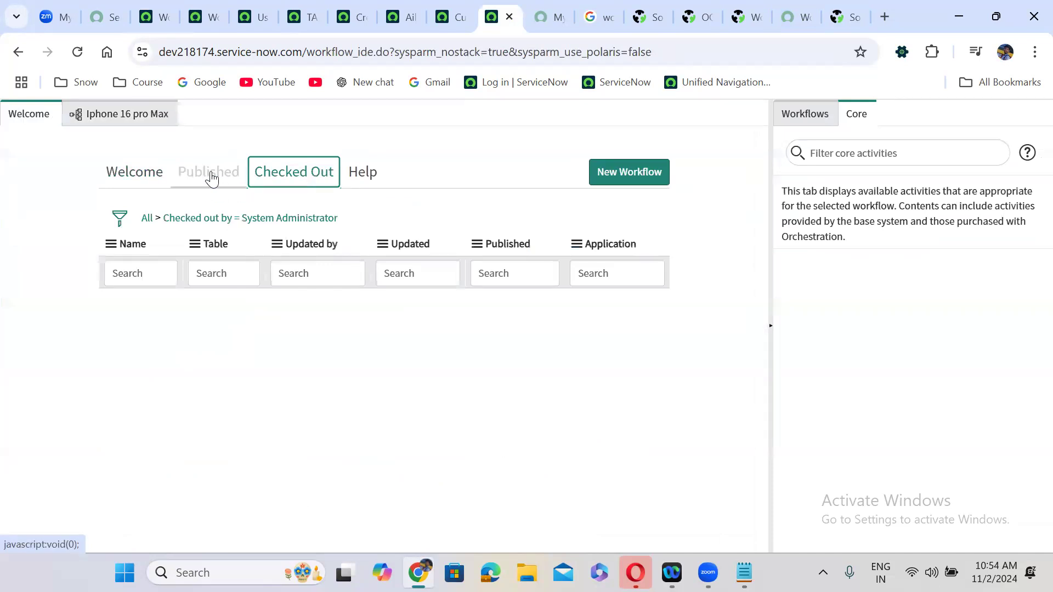
click(212, 179)
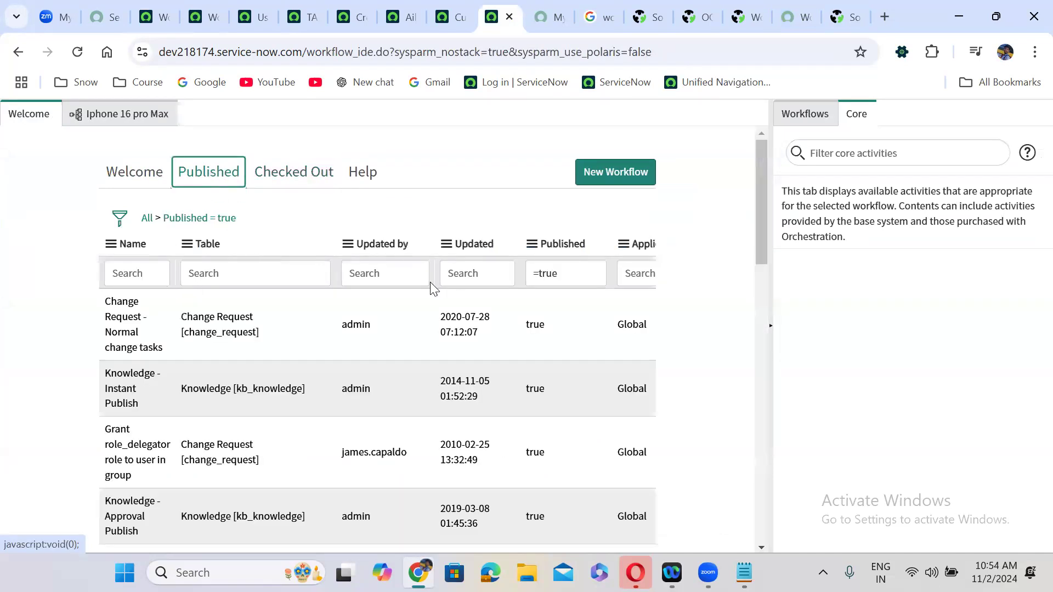
click(475, 245)
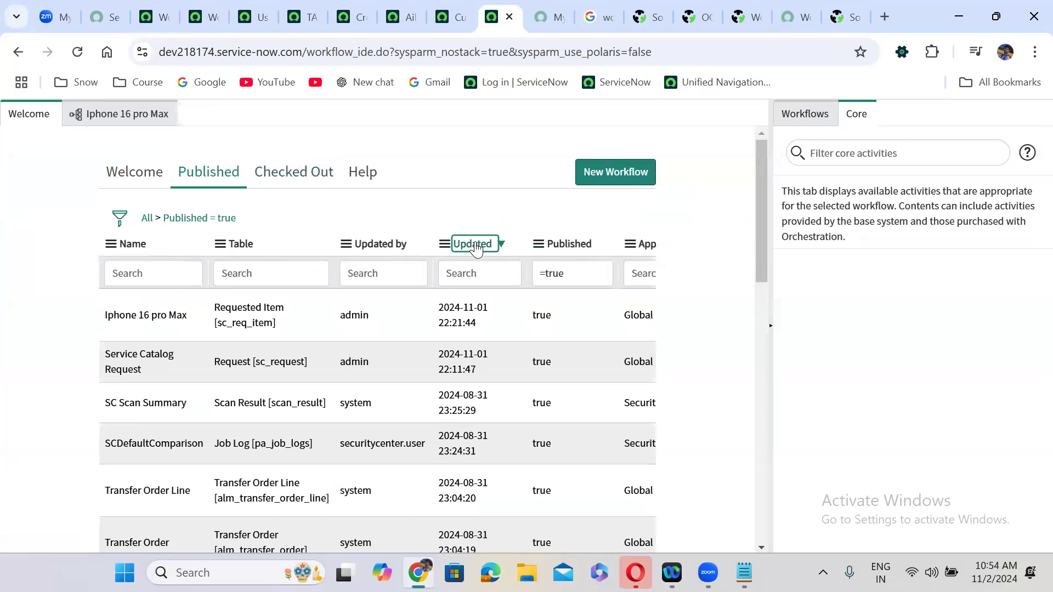
click(183, 318)
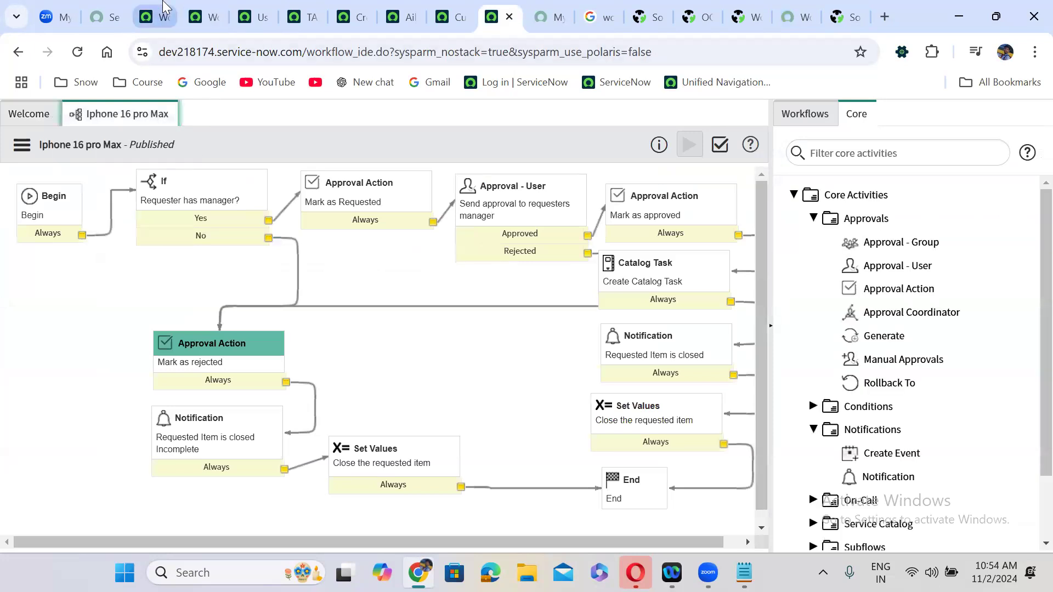
click(163, 9)
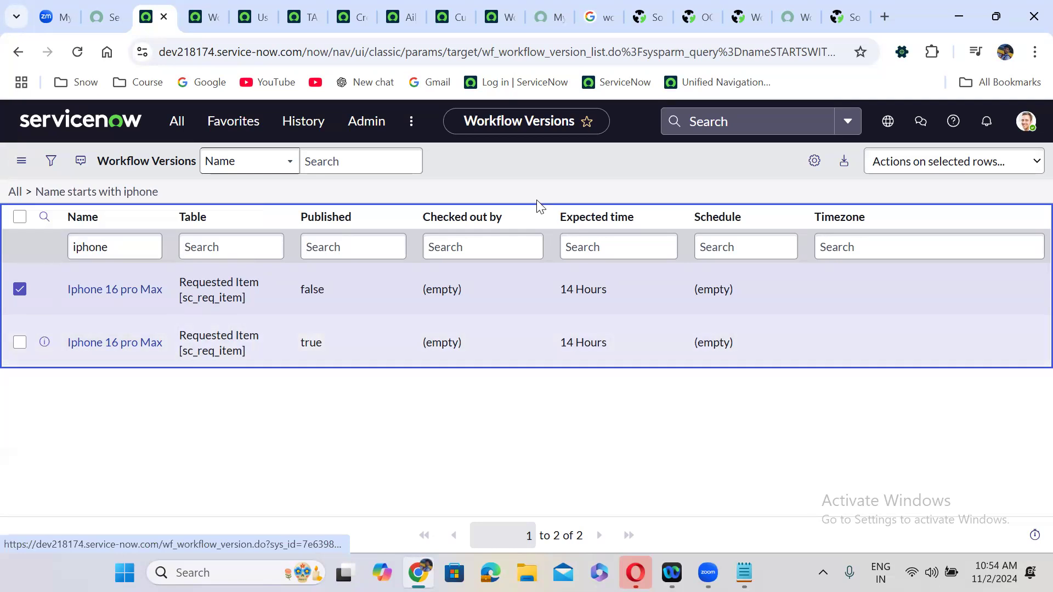
- Delete the selected unpublished Iphone 16 pro Max version and refresh the filtered list
click(910, 163)
click(908, 206)
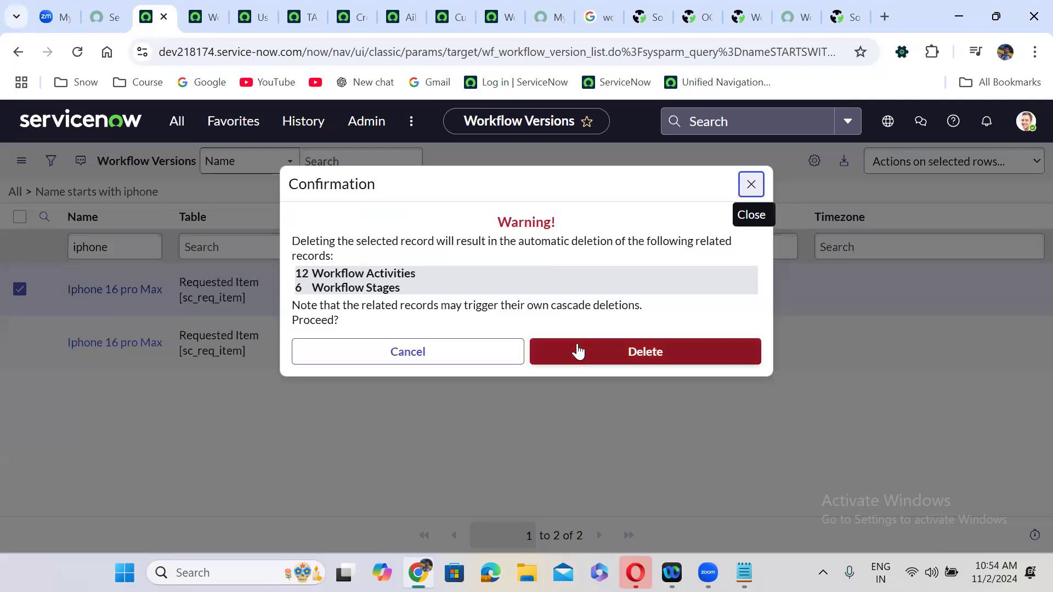
click(578, 350)
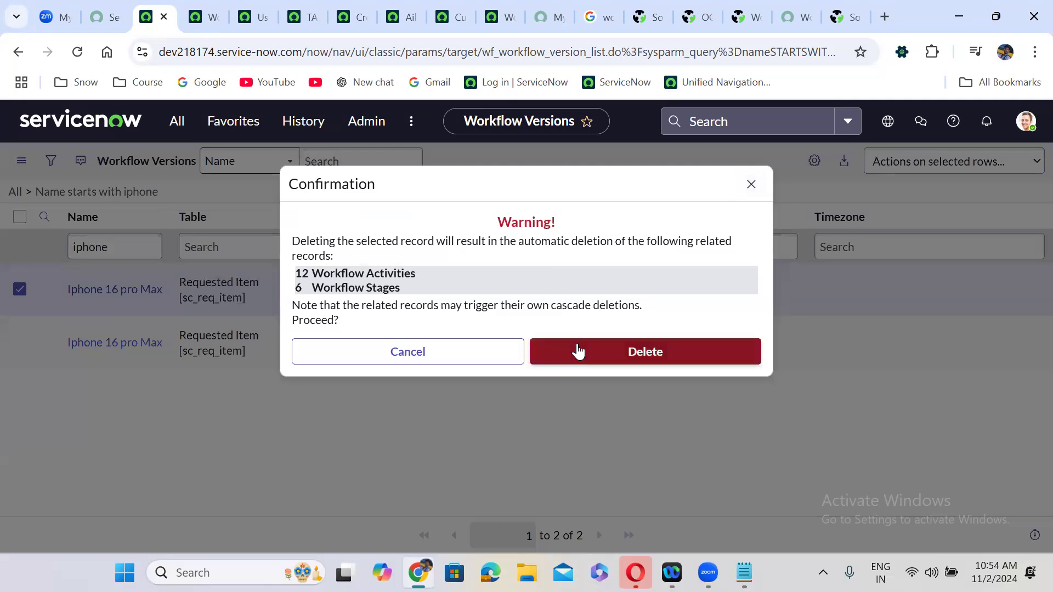
click(577, 342)
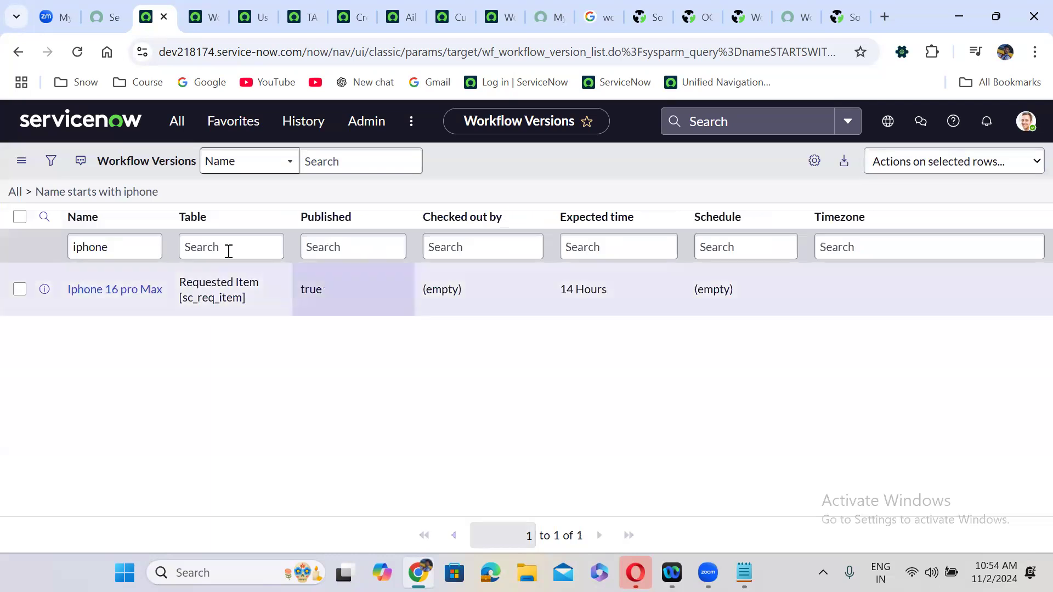
click(132, 192)
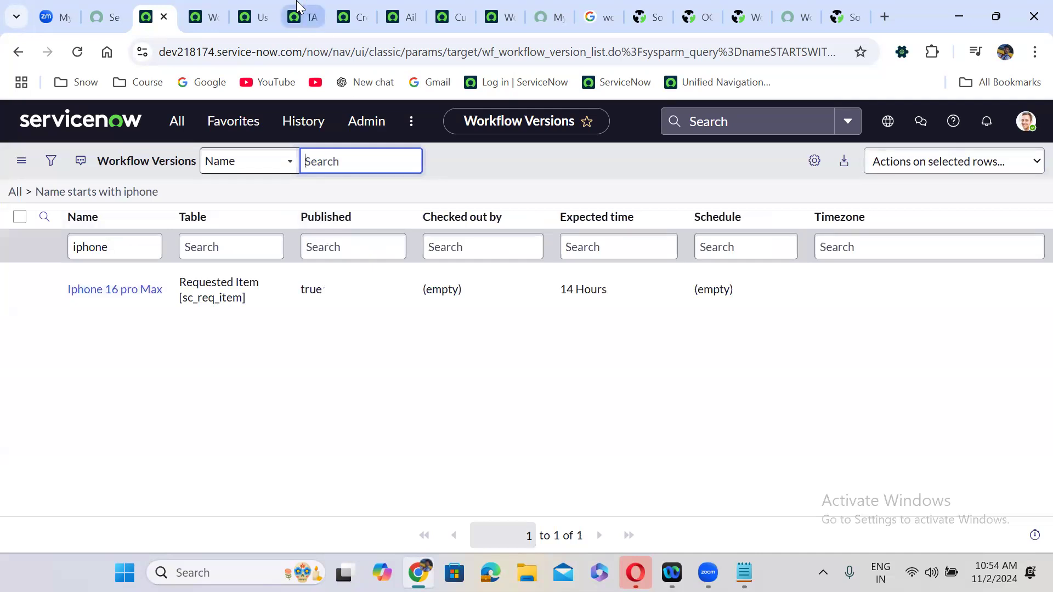
- Duplicate the Workflow Versions browser tab
click(208, 8)
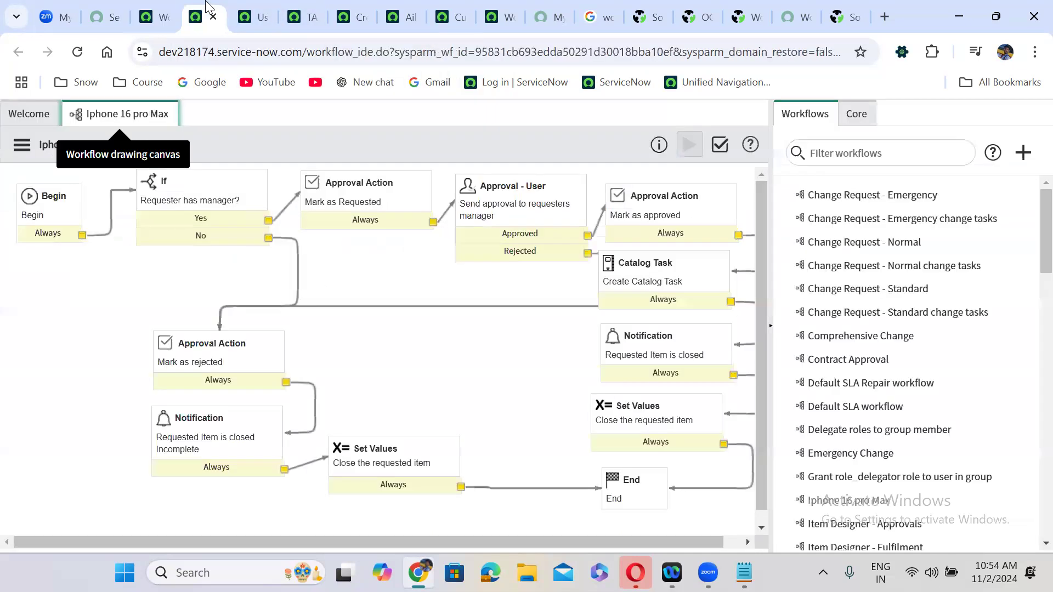
click(149, 12)
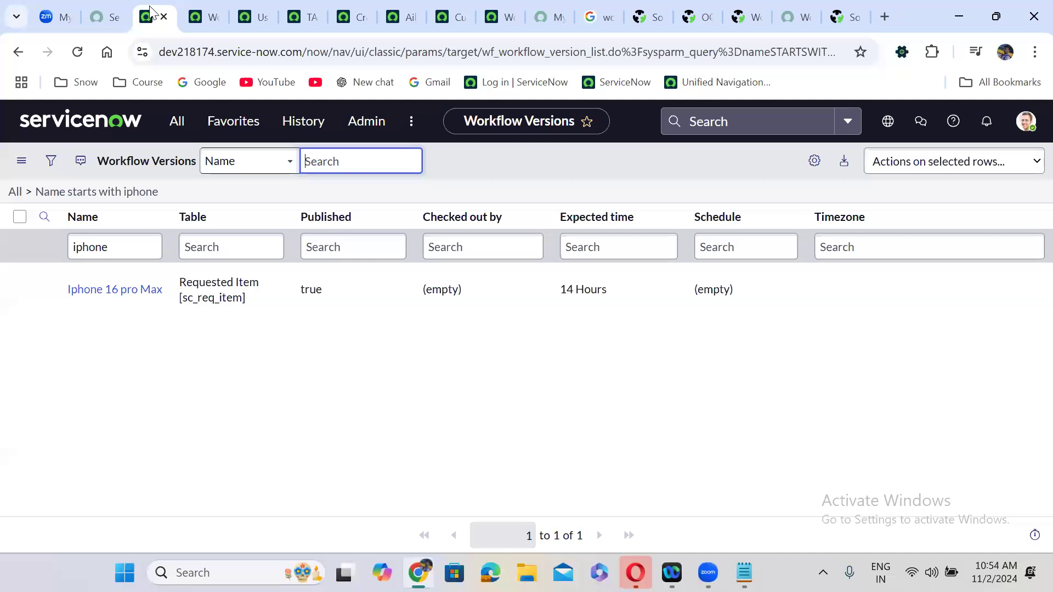
right_click(150, 12)
click(211, 157)
- Open the Iphone 16 Pro Max catalog item from recent history and preview its order form
click(304, 126)
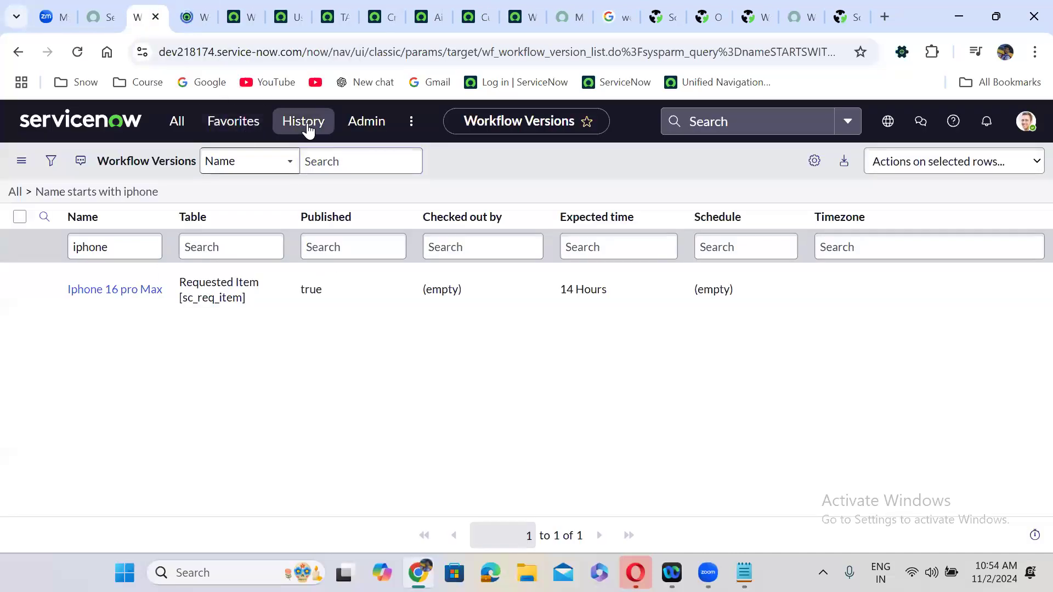
scroll(290, 301, down, 1)
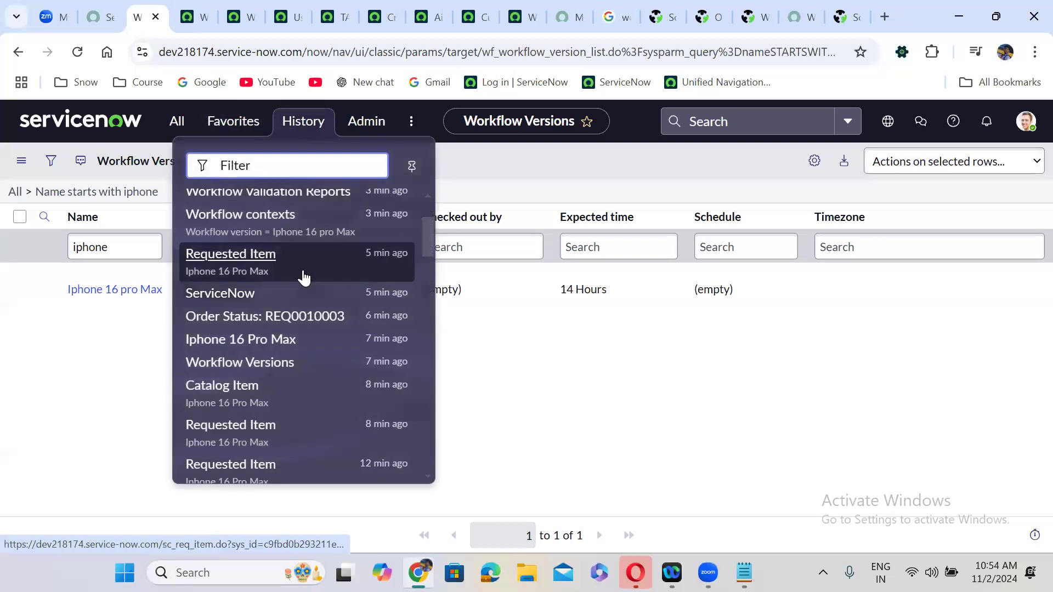
click(299, 390)
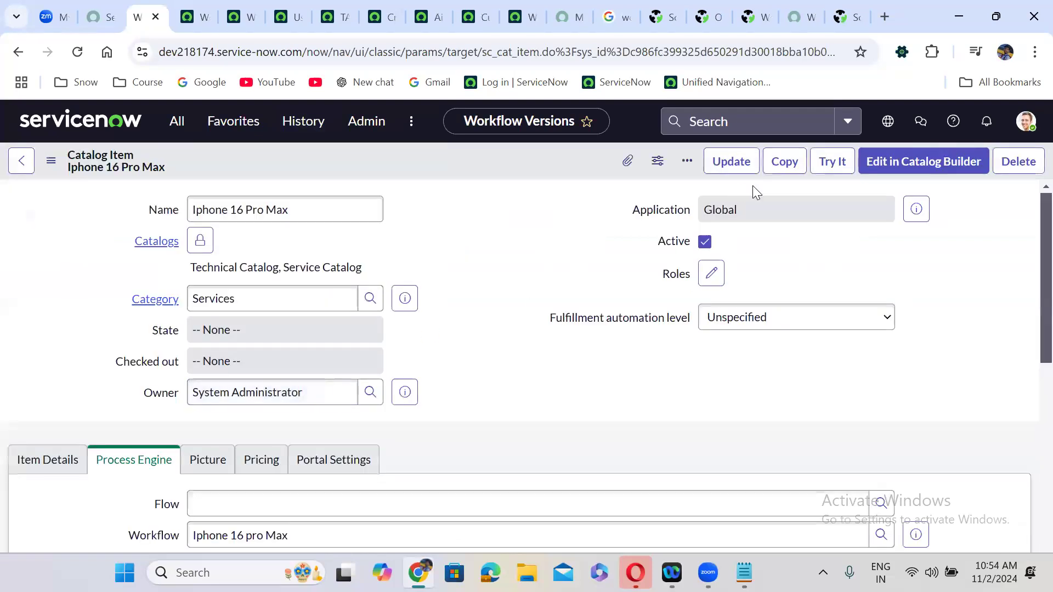
click(830, 172)
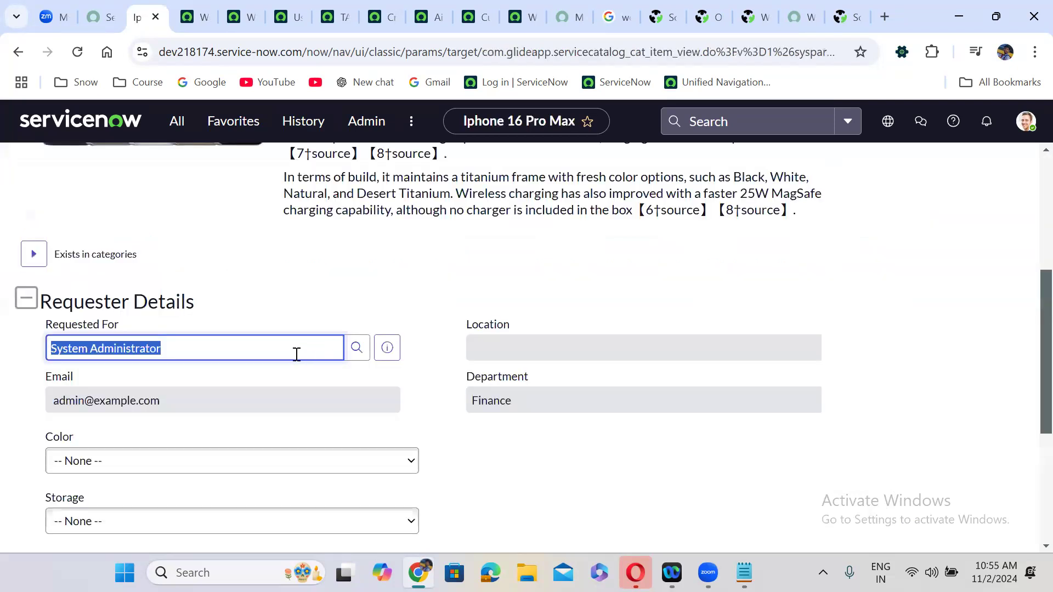
- Set Requested For to the user copied from the users list
click(297, 19)
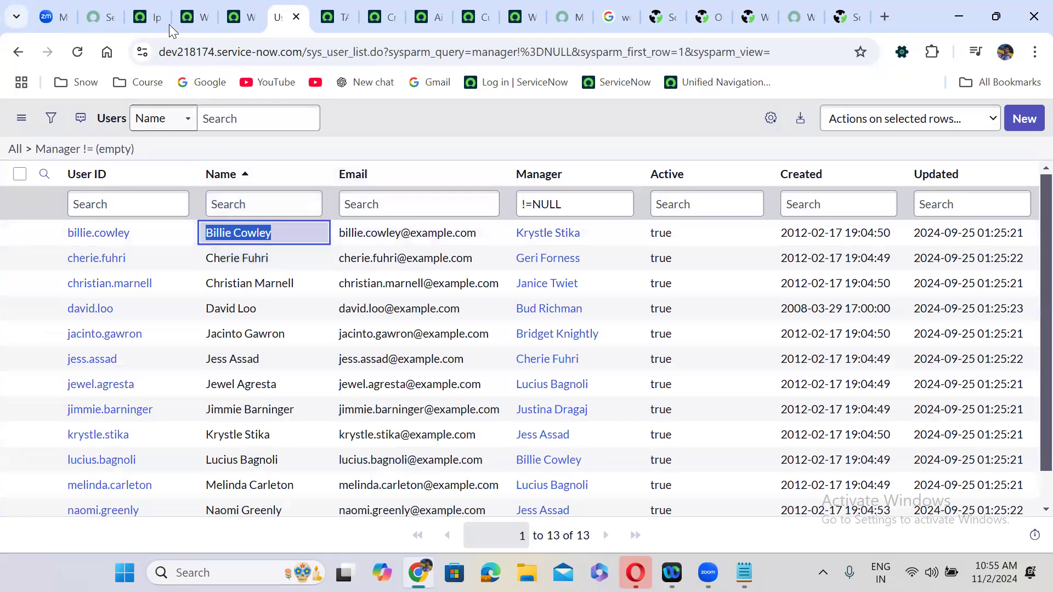
click(156, 17)
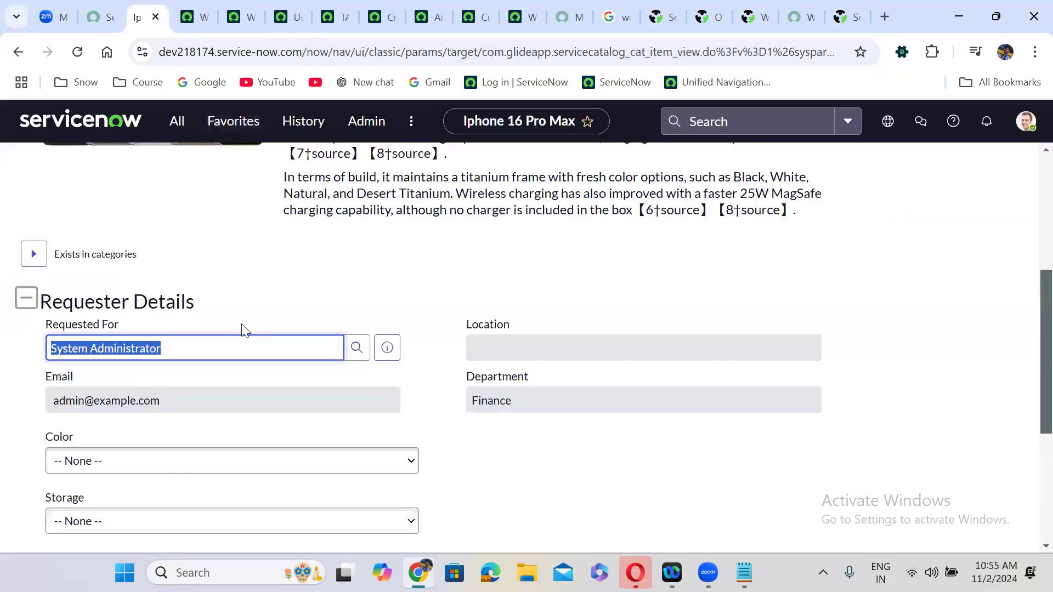
click(203, 390)
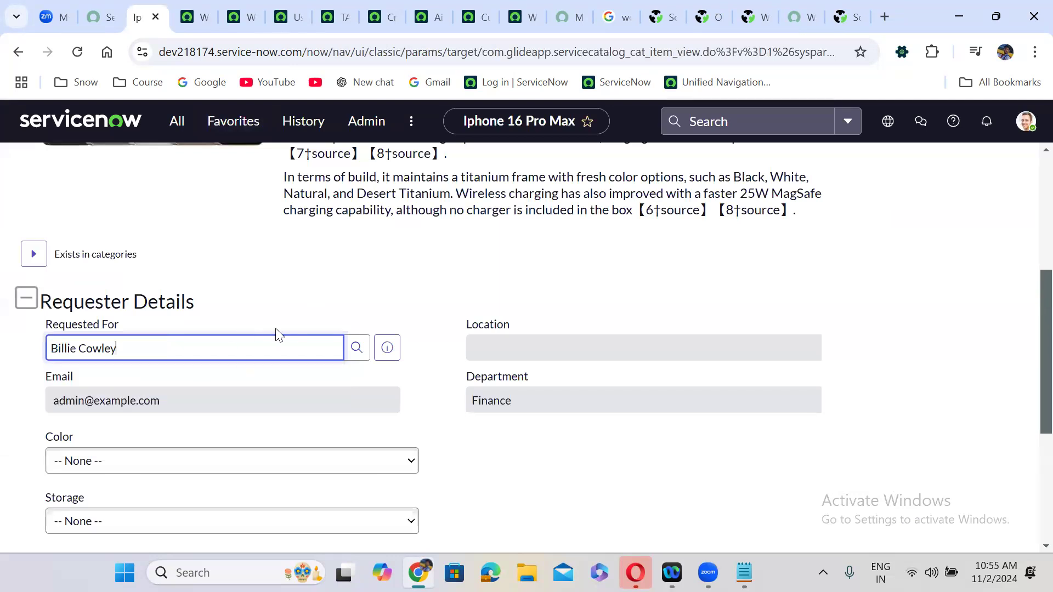
- Choose Gold colour, 1024 GB storage and 16 GB RAM
scroll(312, 280, down, 4)
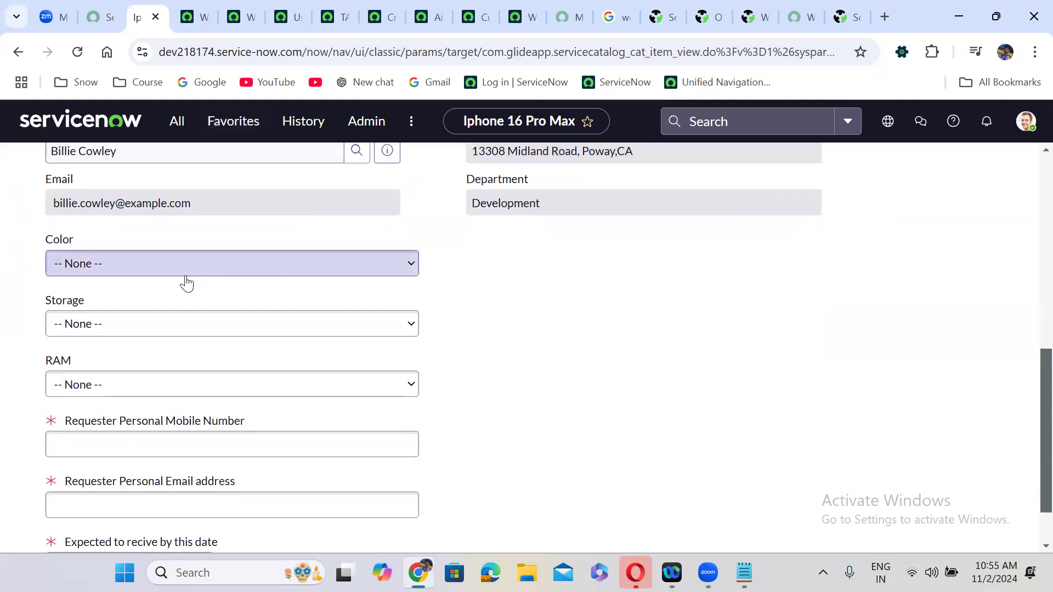
click(156, 272)
click(138, 325)
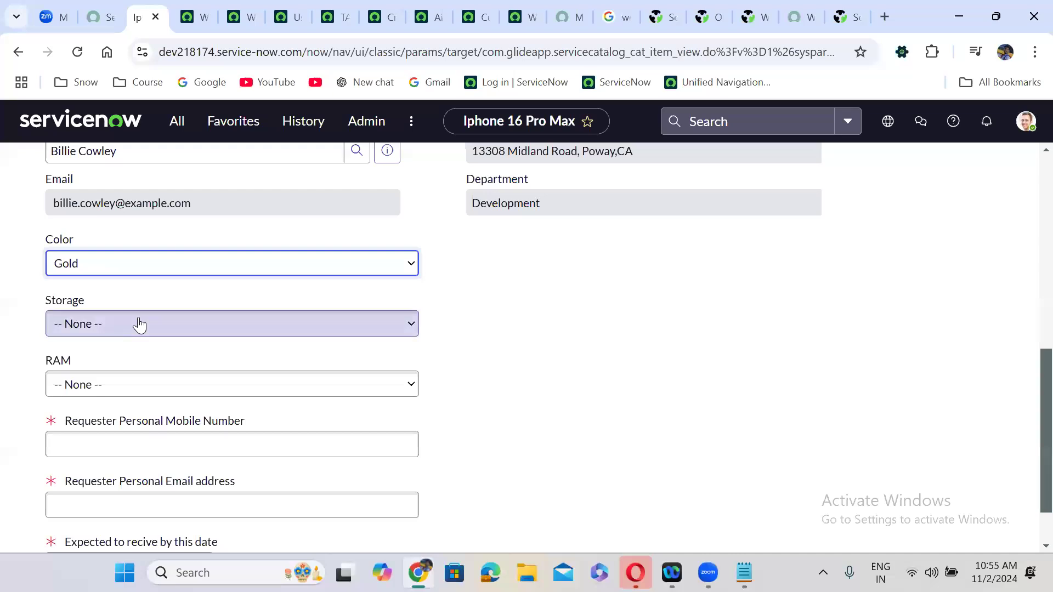
click(116, 327)
click(113, 368)
click(141, 383)
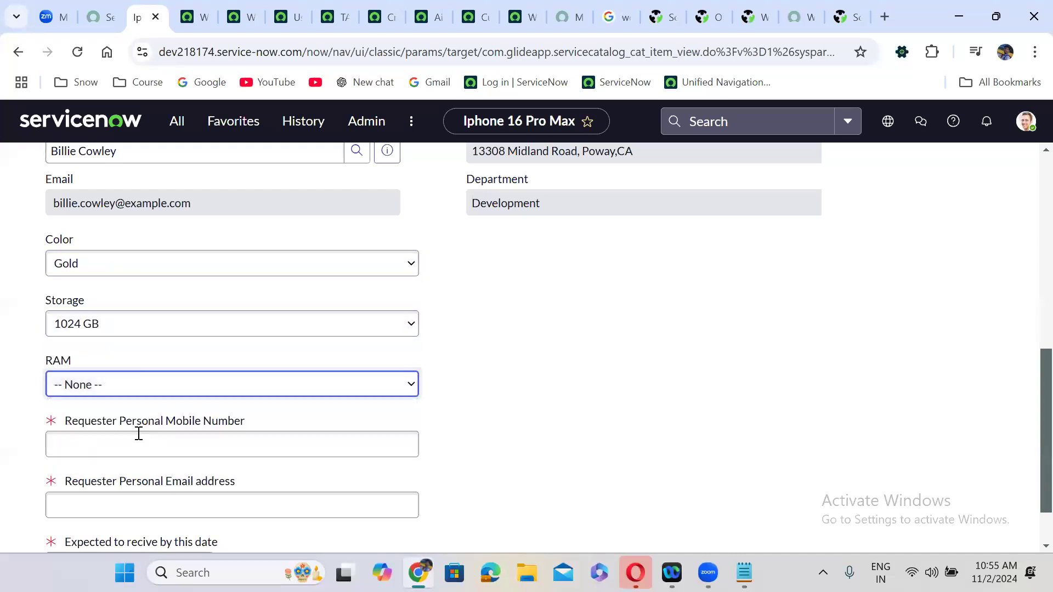
- Fill in the requester's mobile number and email address fields
click(153, 444)
text(sa)
click(144, 512)
text(av)
click(560, 427)
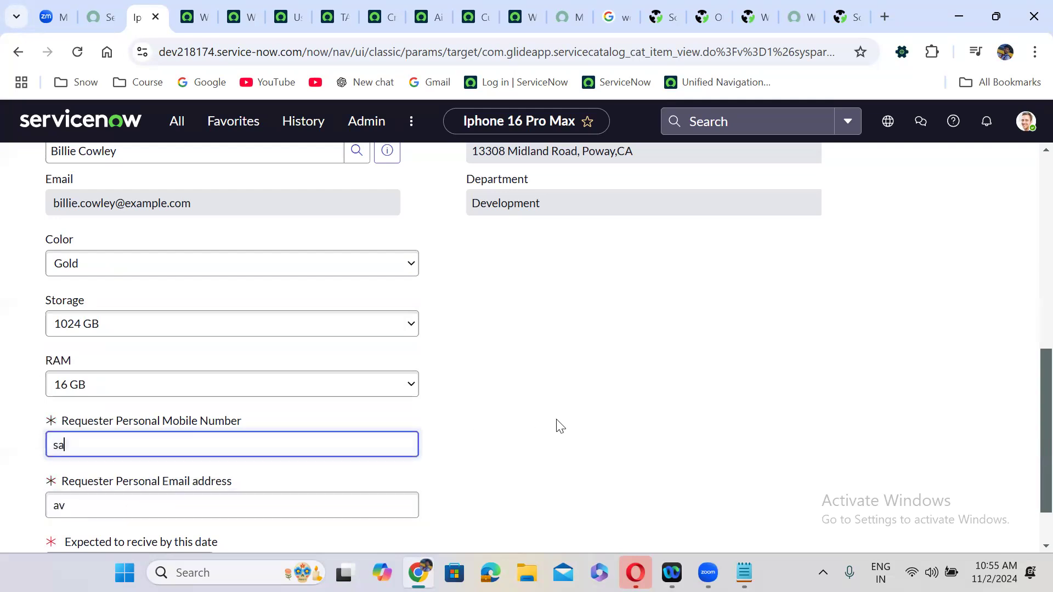
- Set the expected date to 14 November 2024
scroll(1027, 384, down, 1)
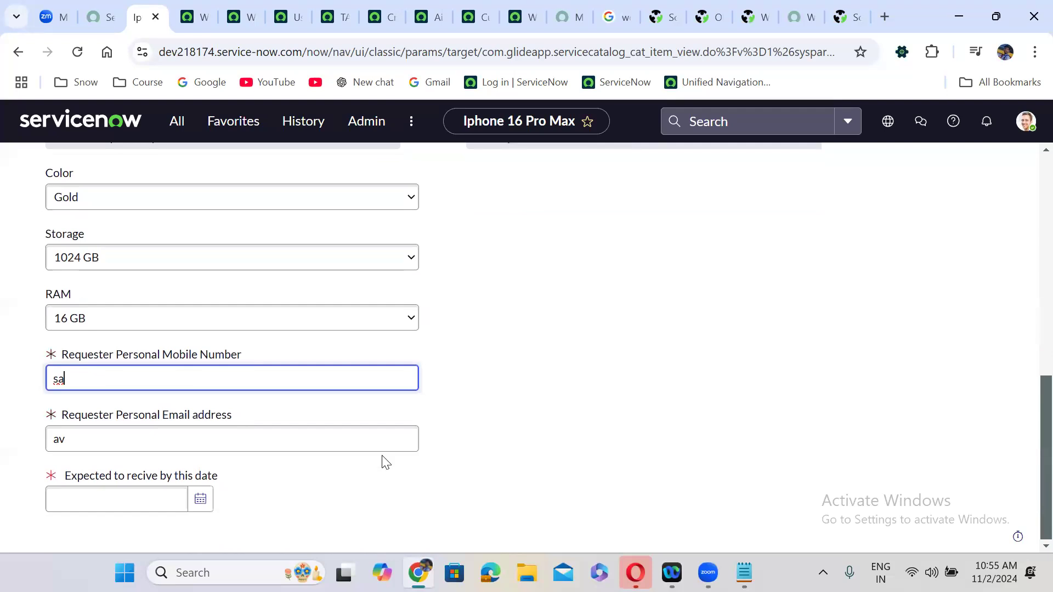
click(201, 499)
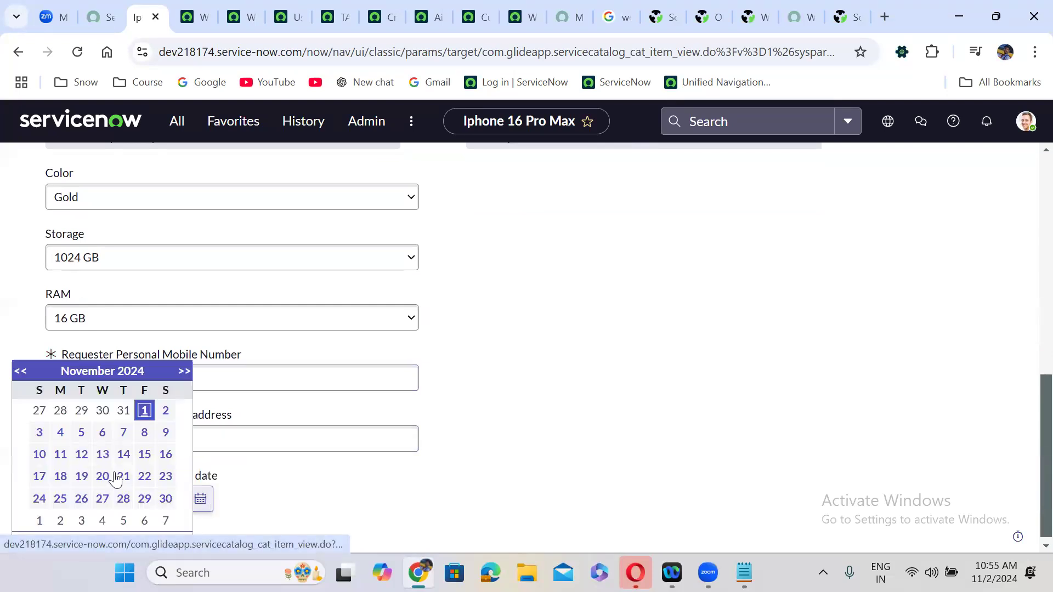
click(123, 453)
click(366, 465)
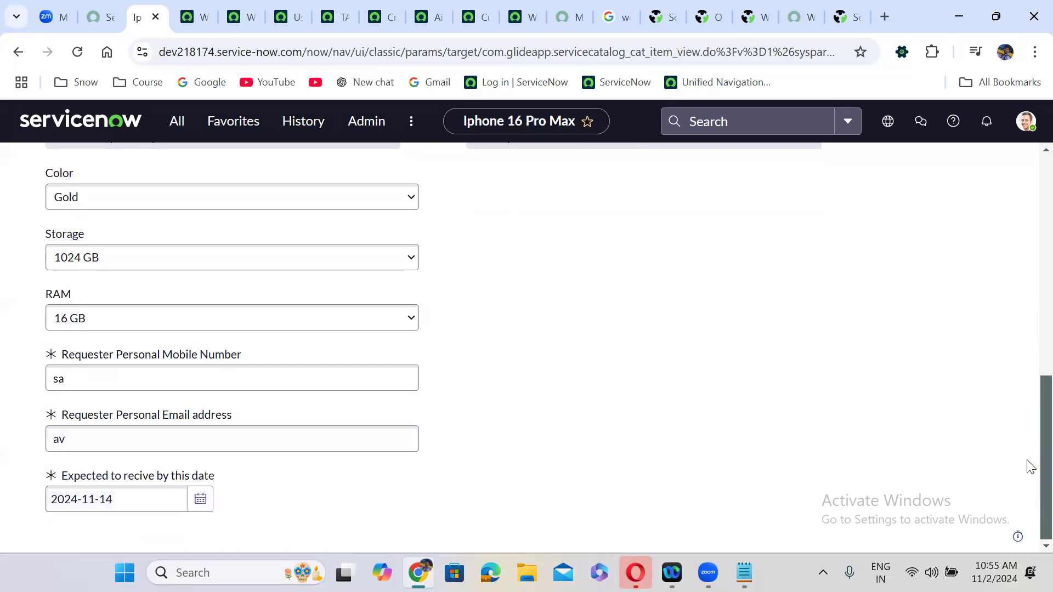
scroll(1029, 438, up, 8)
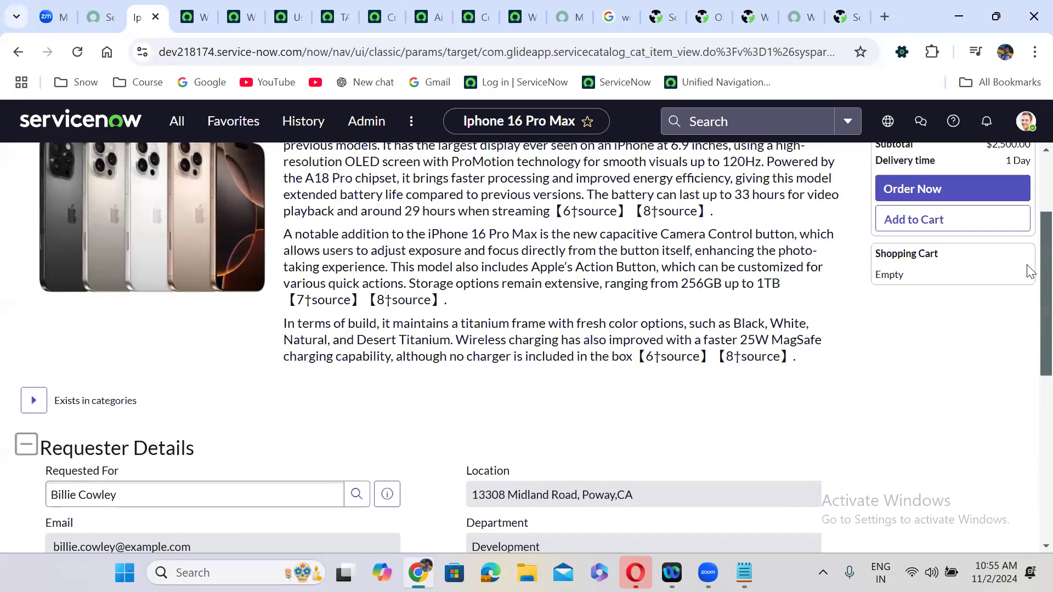
scroll(1029, 271, up, 3)
- Order the iPhone as REQ0010004 and check RITM0010004's empty Catalog Tasks list
click(941, 327)
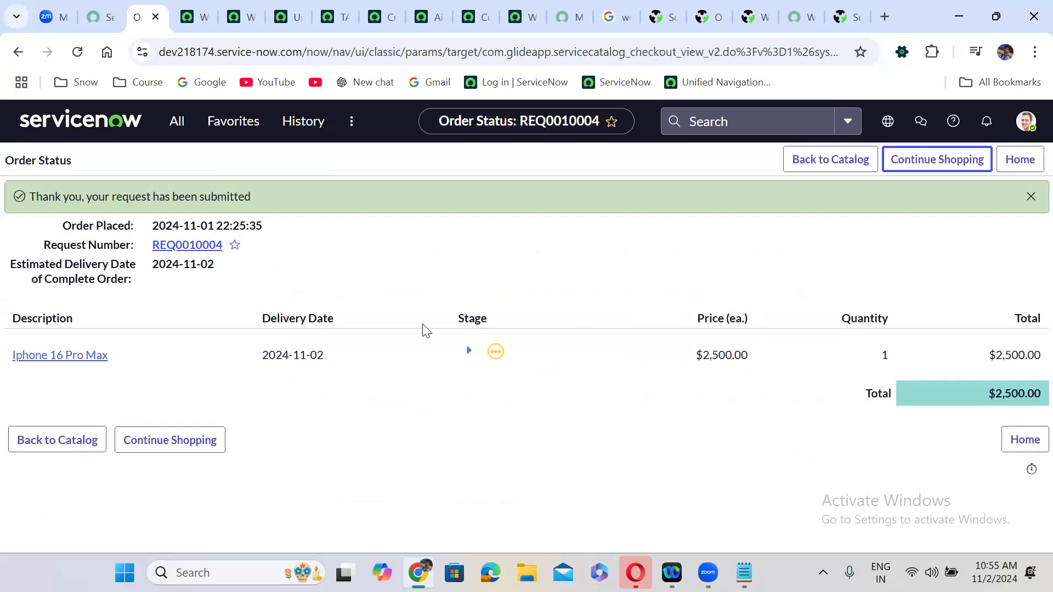
click(81, 361)
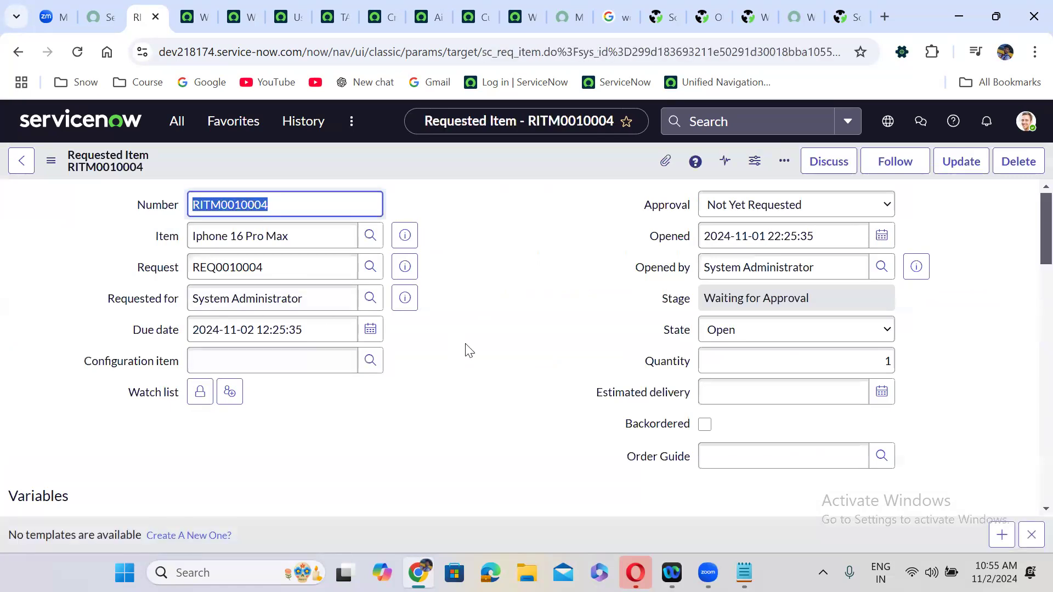
scroll(464, 351, down, 20)
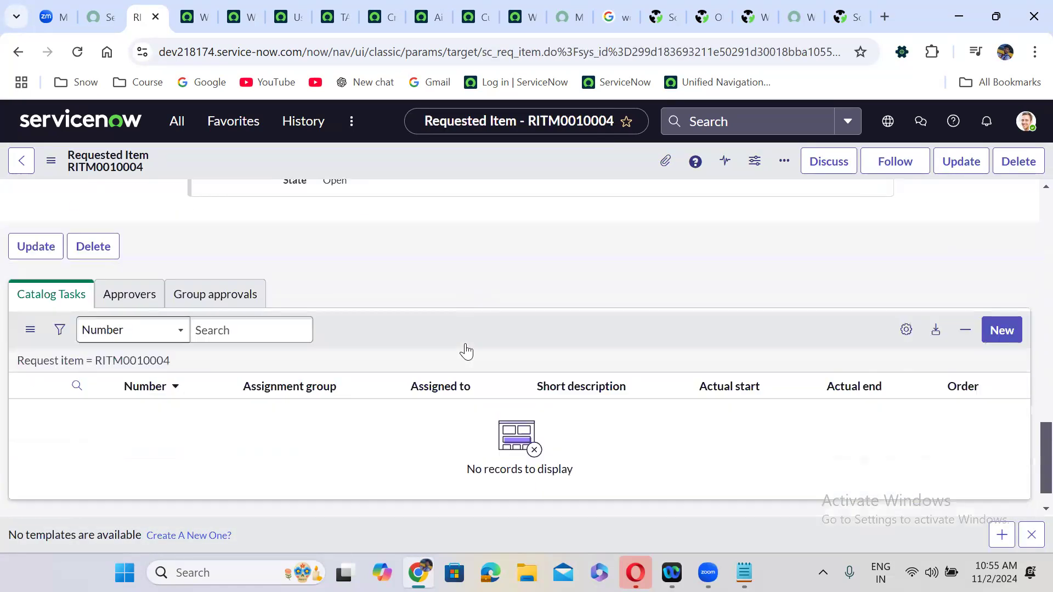
scroll(466, 351, down, 1)
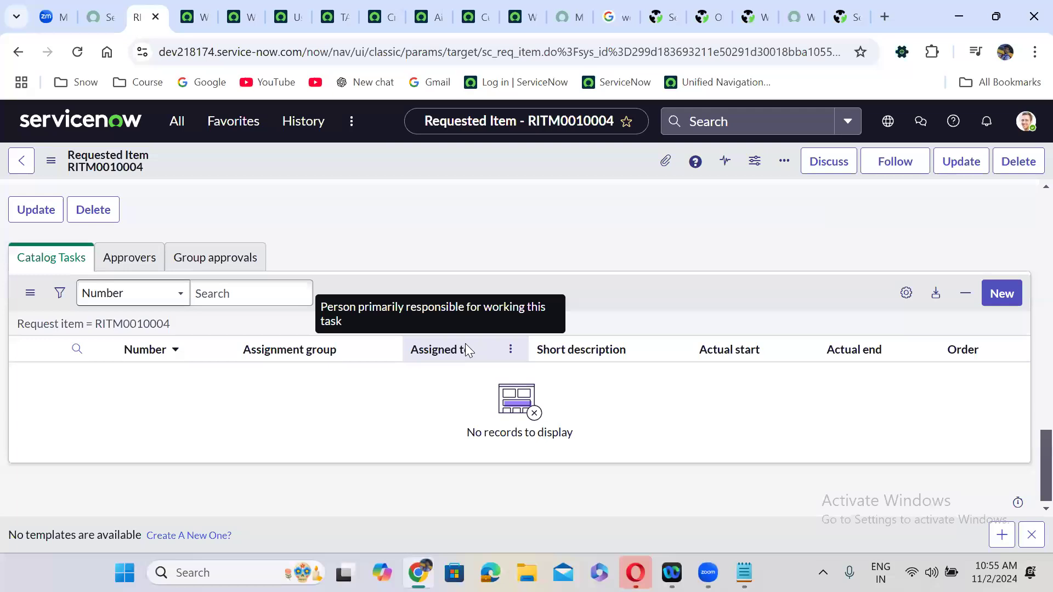
scroll(466, 351, up, 3)
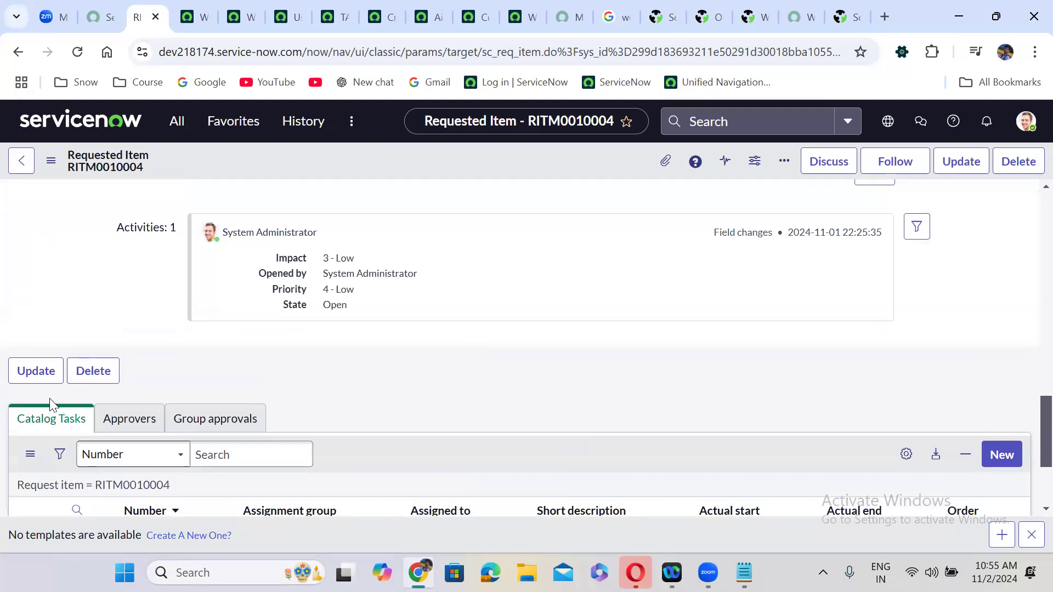
scroll(243, 380, down, 3)
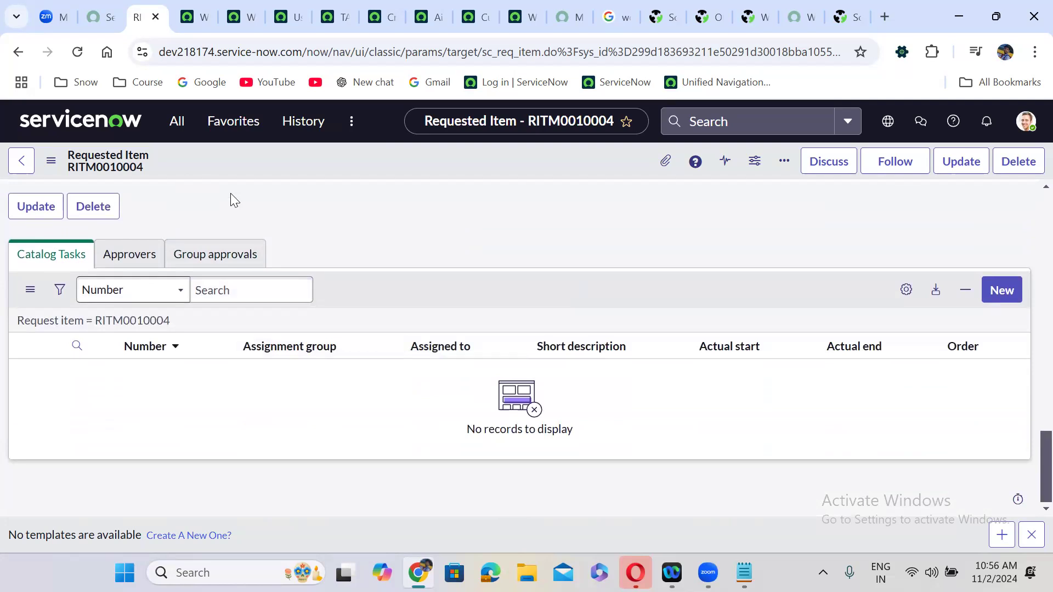
- Open Maintain Items from the All menu, briefly view one catalog item, and return to the list
click(182, 129)
text(catalog)
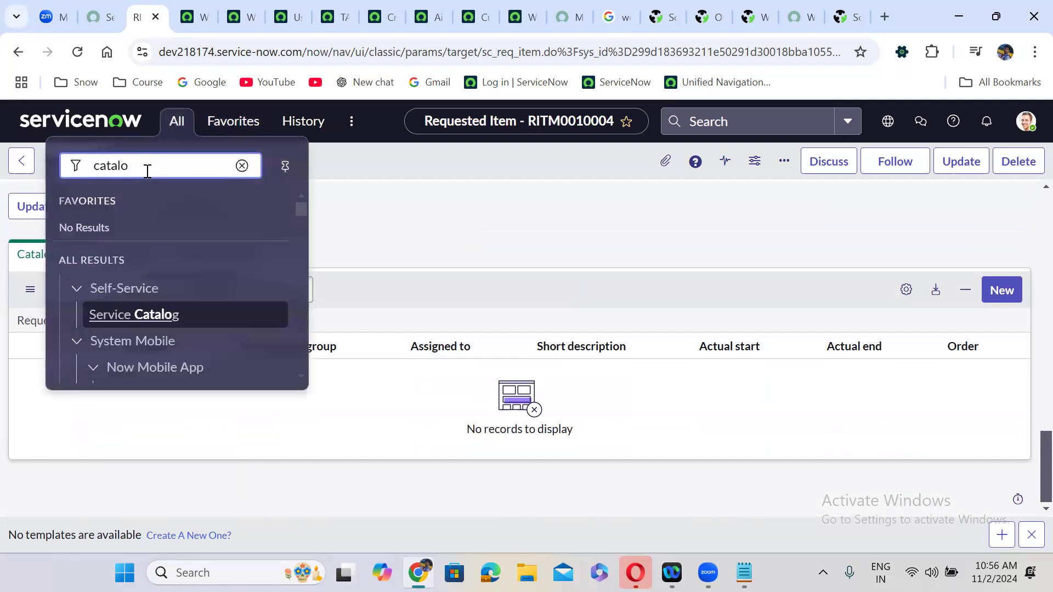
key(BackSpace)
key(BackSpace)
key(BackSpace)
key(BackSpace)
key(BackSpace)
key(BackSpace)
text(maintain items)
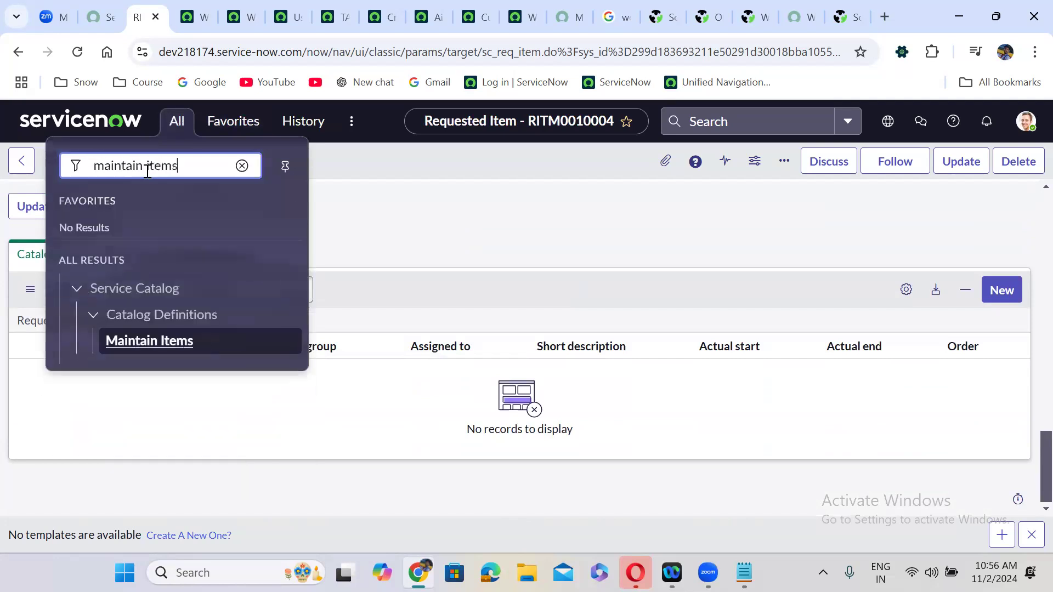
click(167, 342)
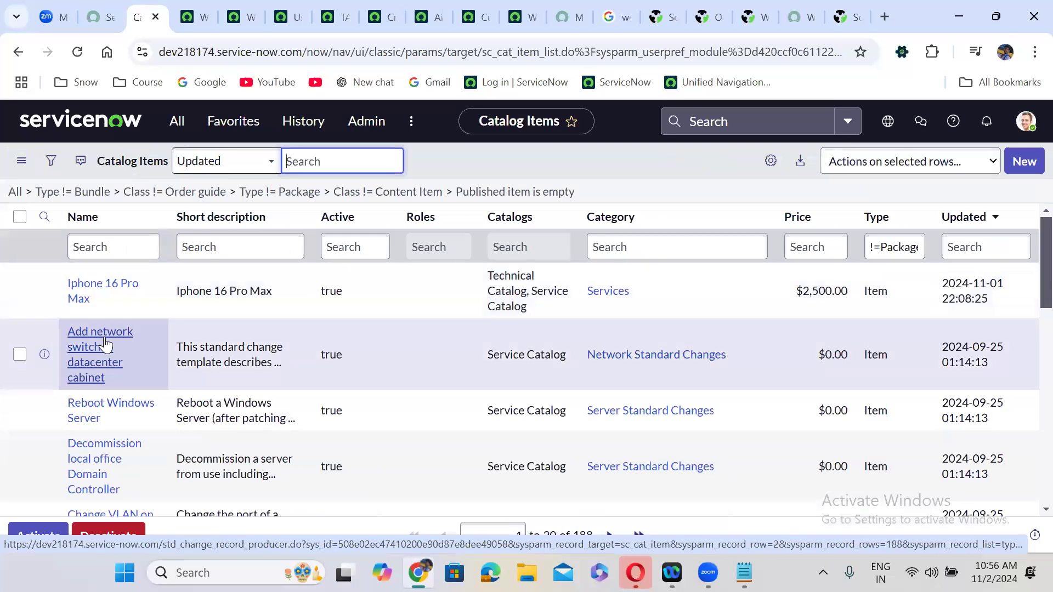
click(106, 344)
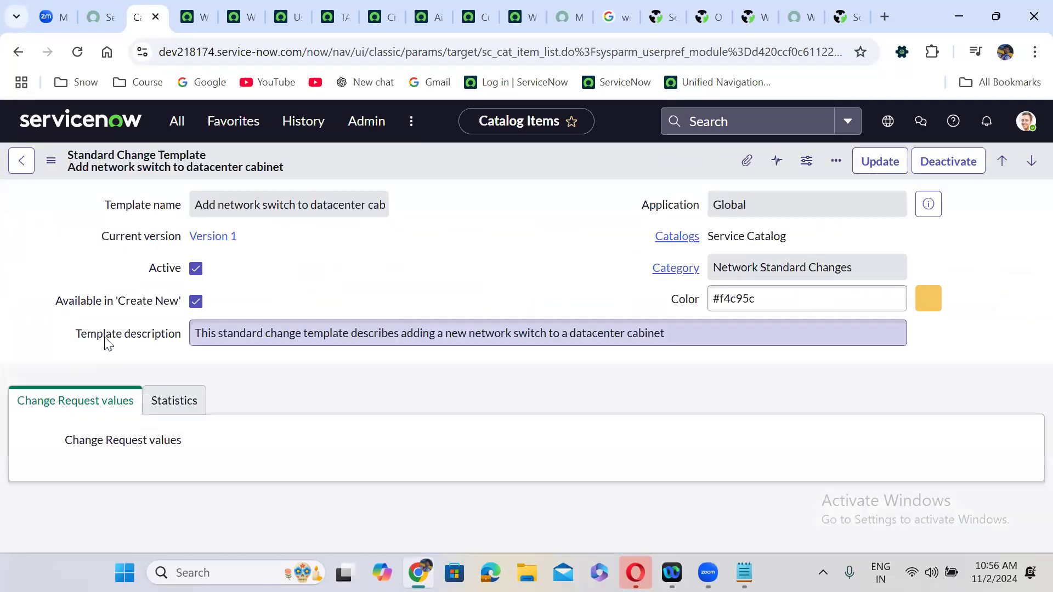
click(18, 53)
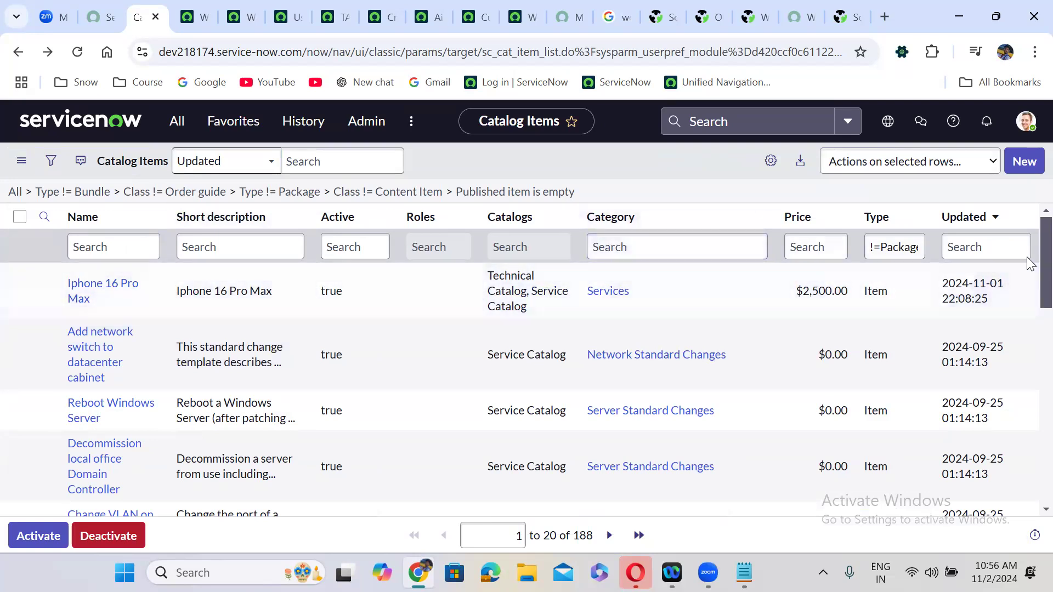
scroll(1029, 395, down, 6)
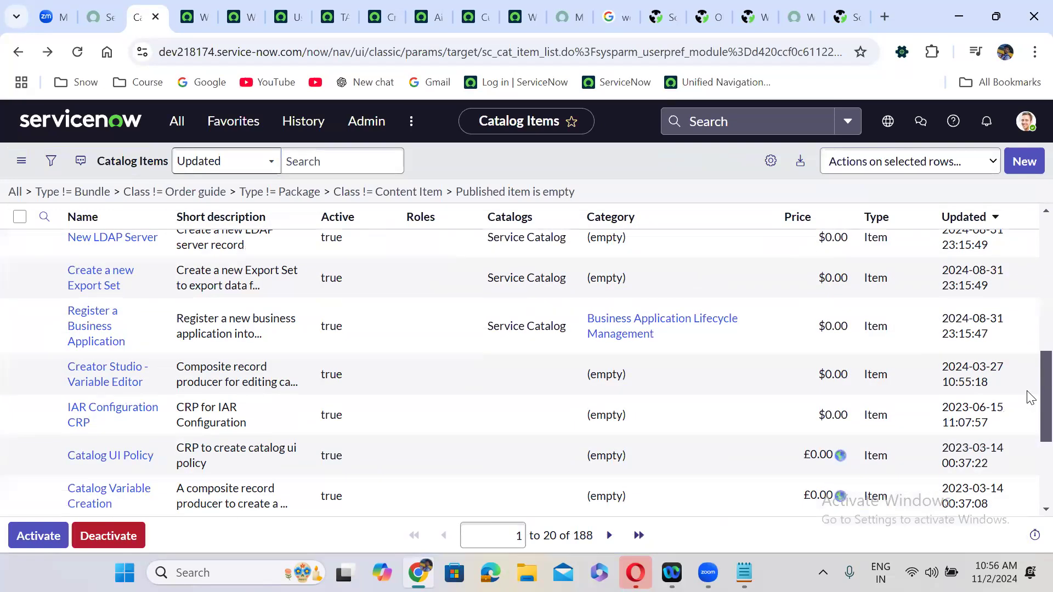
scroll(1028, 396, down, 3)
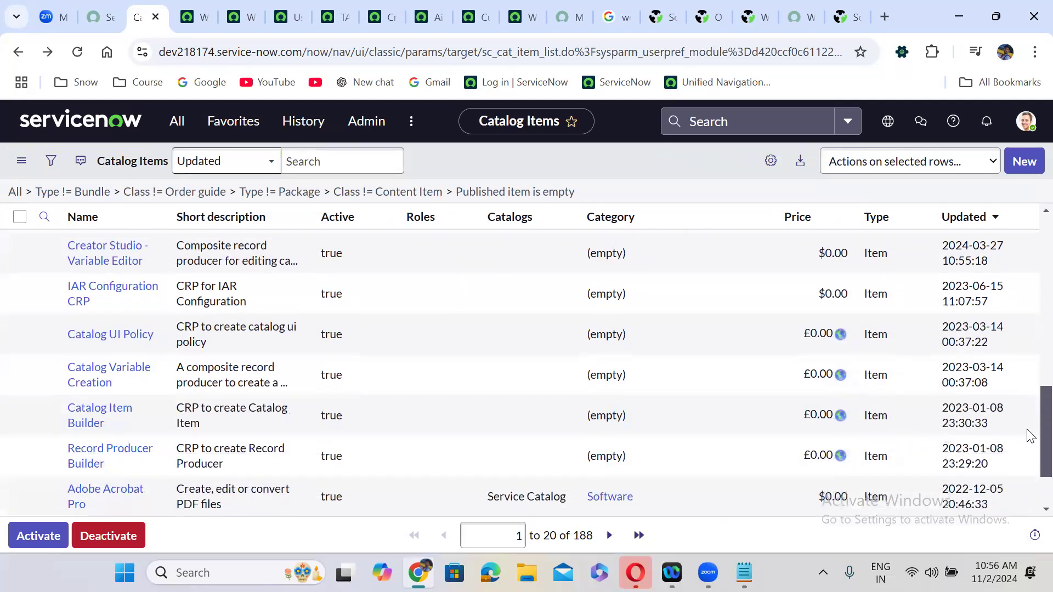
scroll(1027, 275, up, 10)
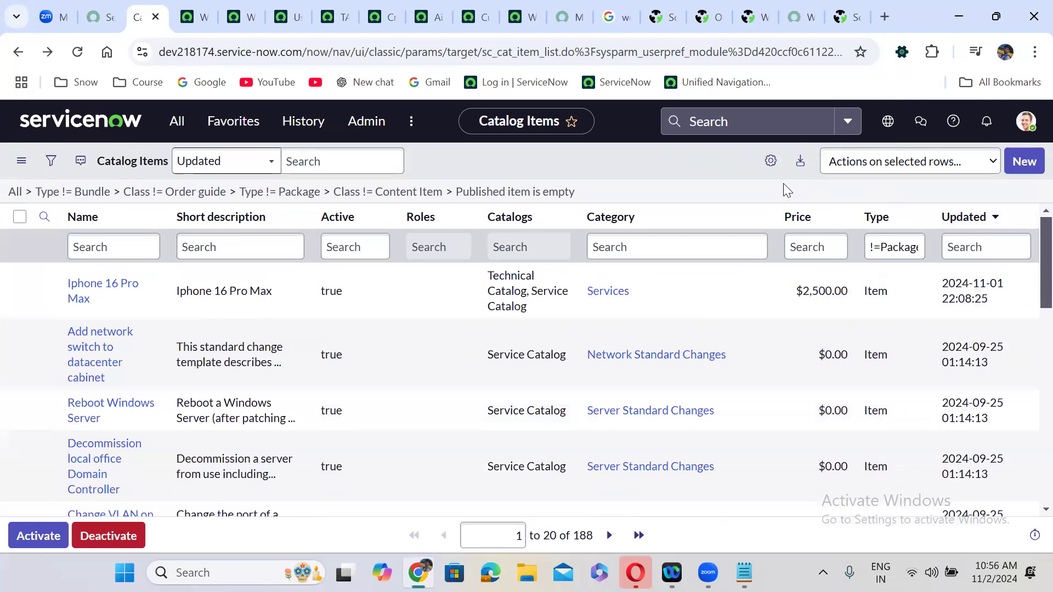
- Add the Class column to the Catalog Items list, placed right after Roles
click(770, 161)
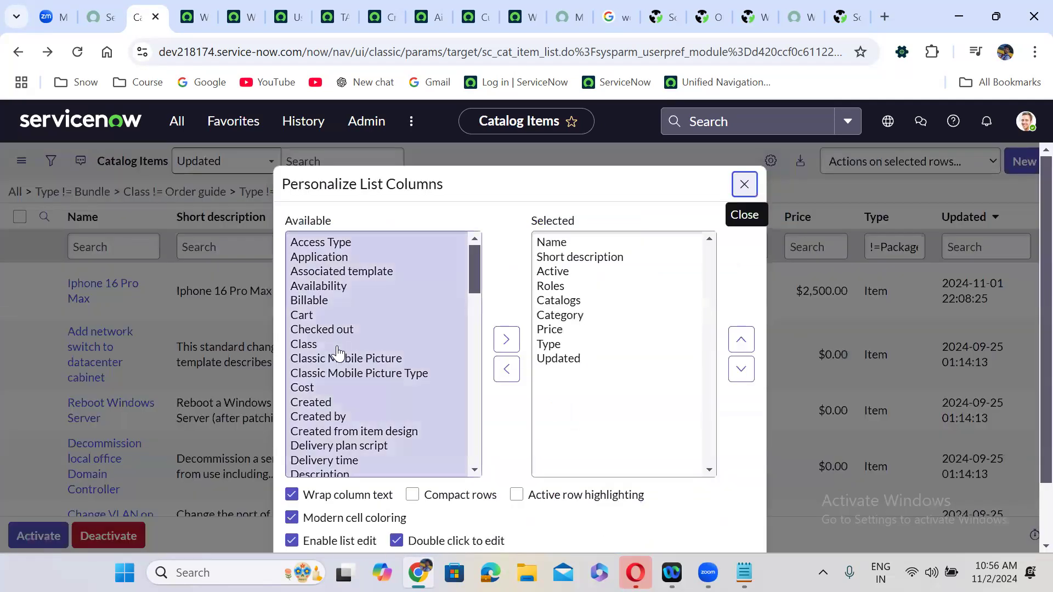
click(338, 345)
click(506, 339)
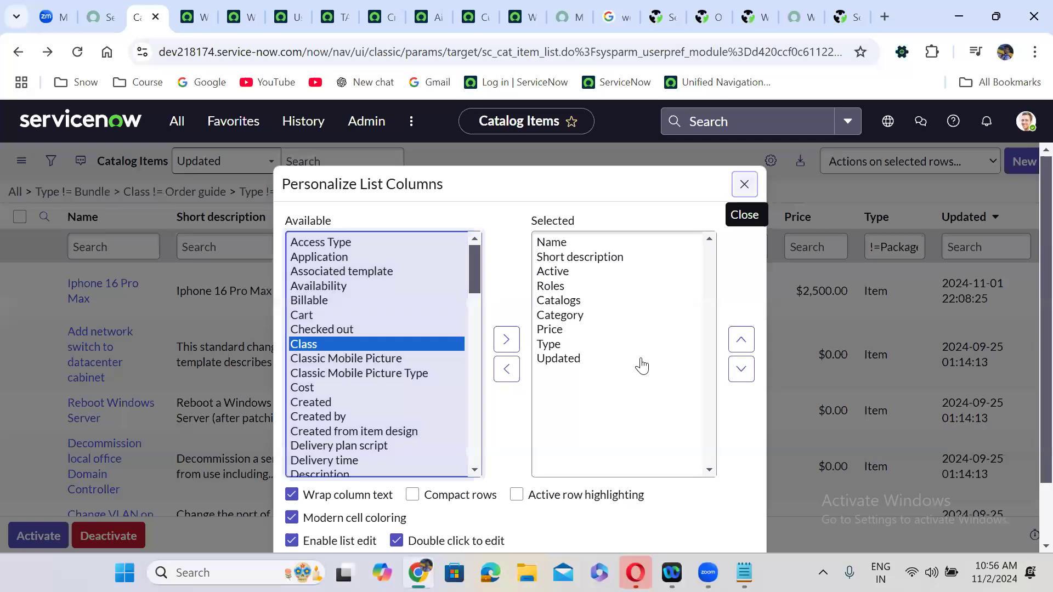
click(744, 341)
click(744, 341)
click(745, 341)
click(745, 341)
click(744, 341)
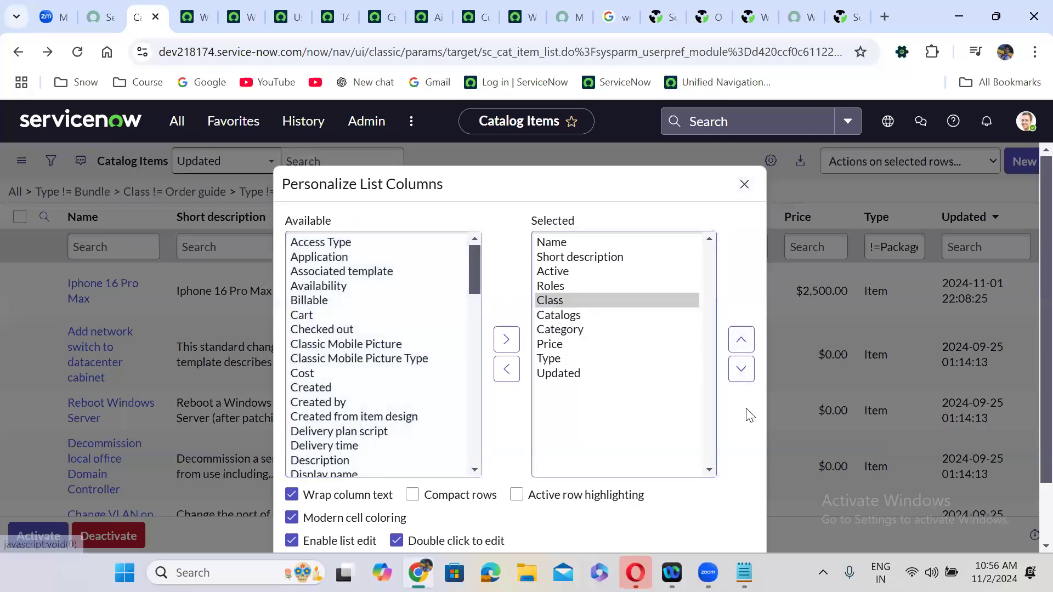
scroll(750, 416, down, 1)
scroll(750, 415, down, 1)
click(725, 504)
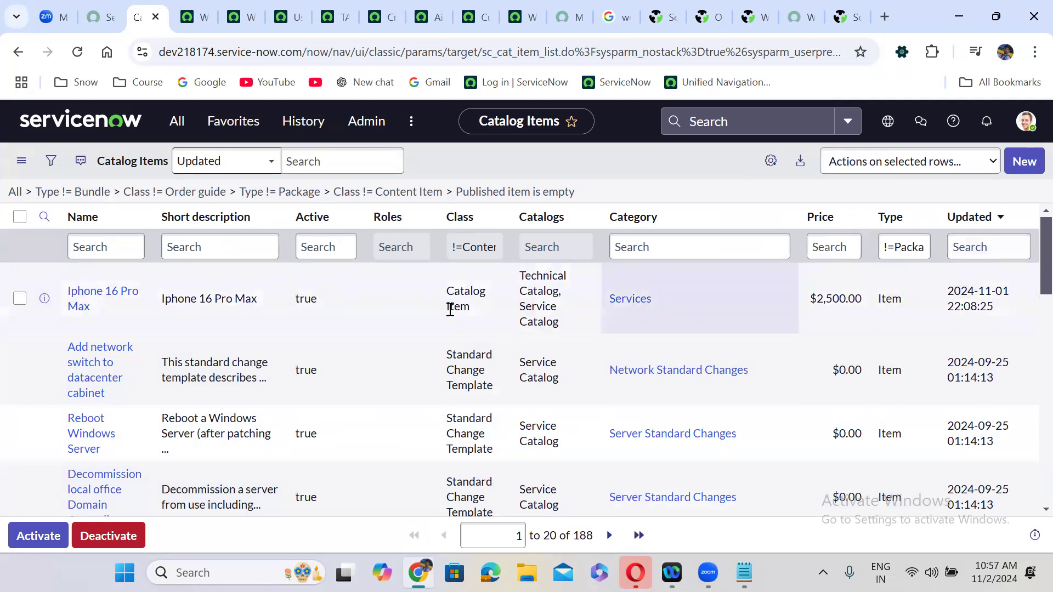
- Filter the list to Class = Catalog Item via Show Matching, giving 96 items
click(483, 298)
right_click(482, 297)
click(505, 303)
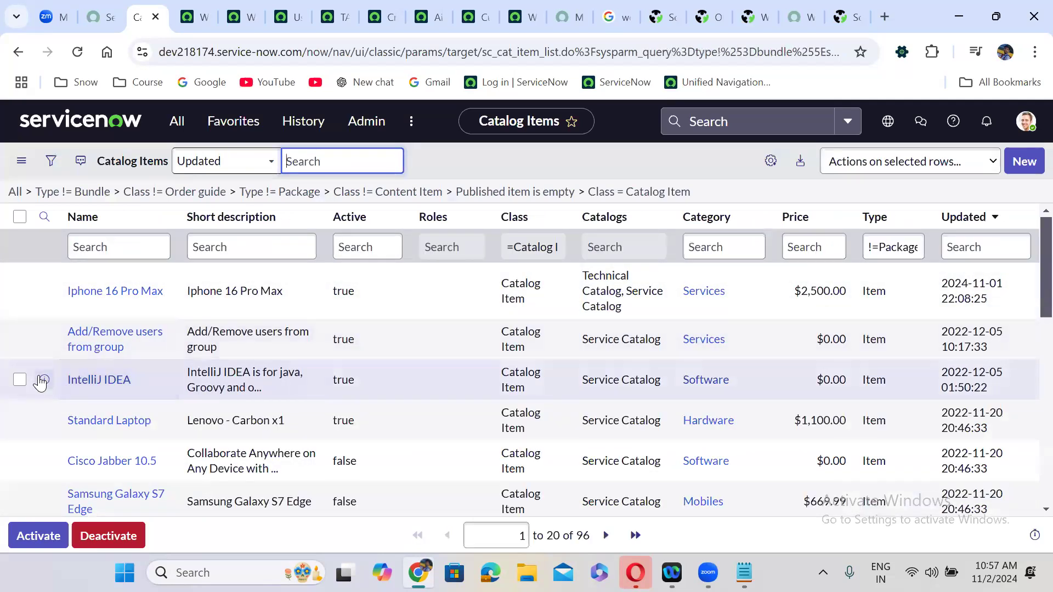
- Open Standard Laptop in a new tab, view its Service Catalog Item Request workflow, then preview ordering
right_click(44, 421)
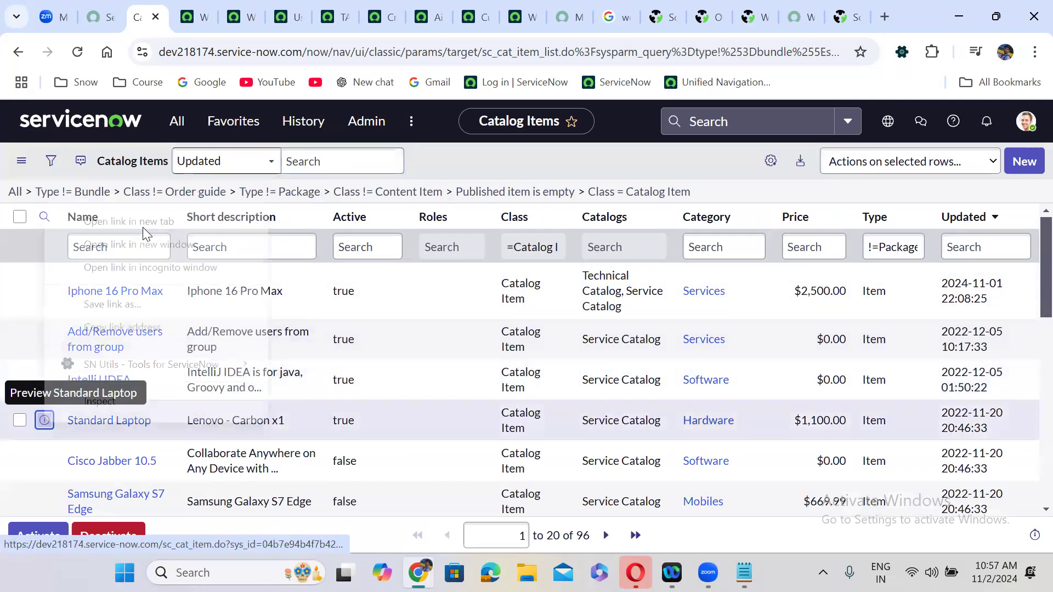
click(129, 221)
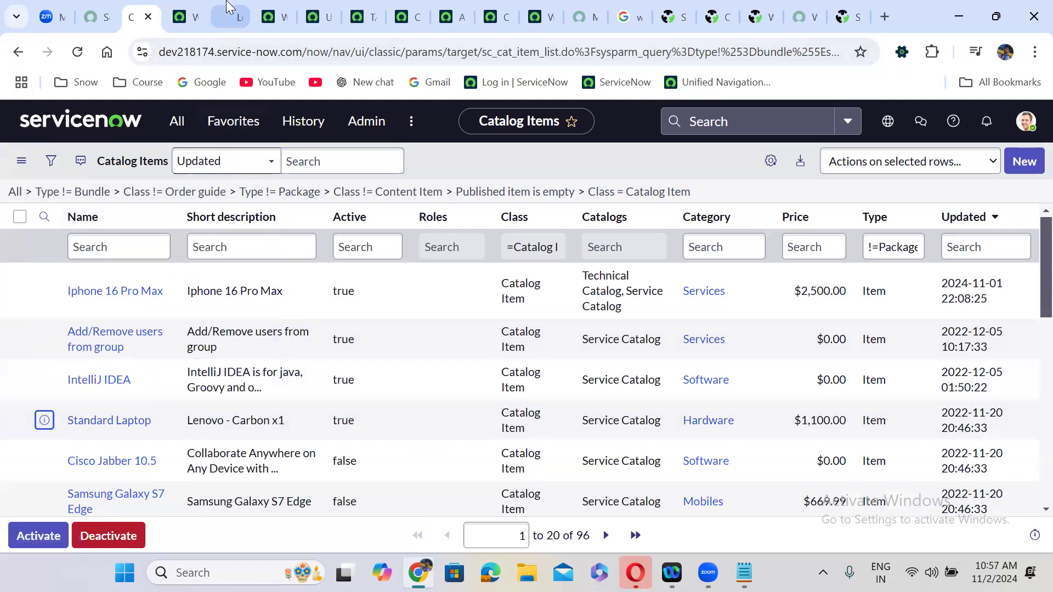
click(229, 8)
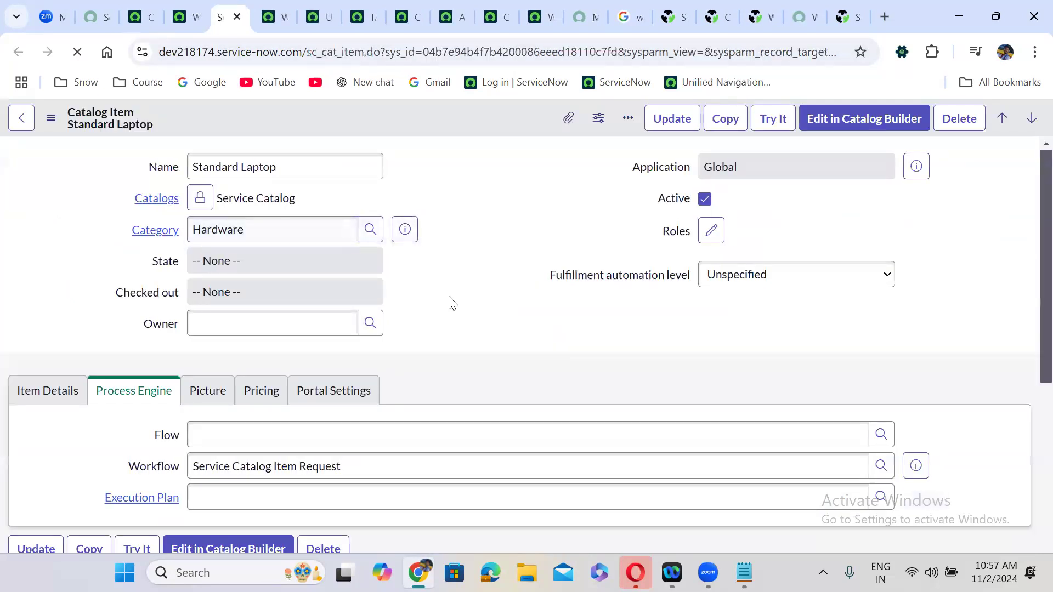
scroll(449, 303, down, 6)
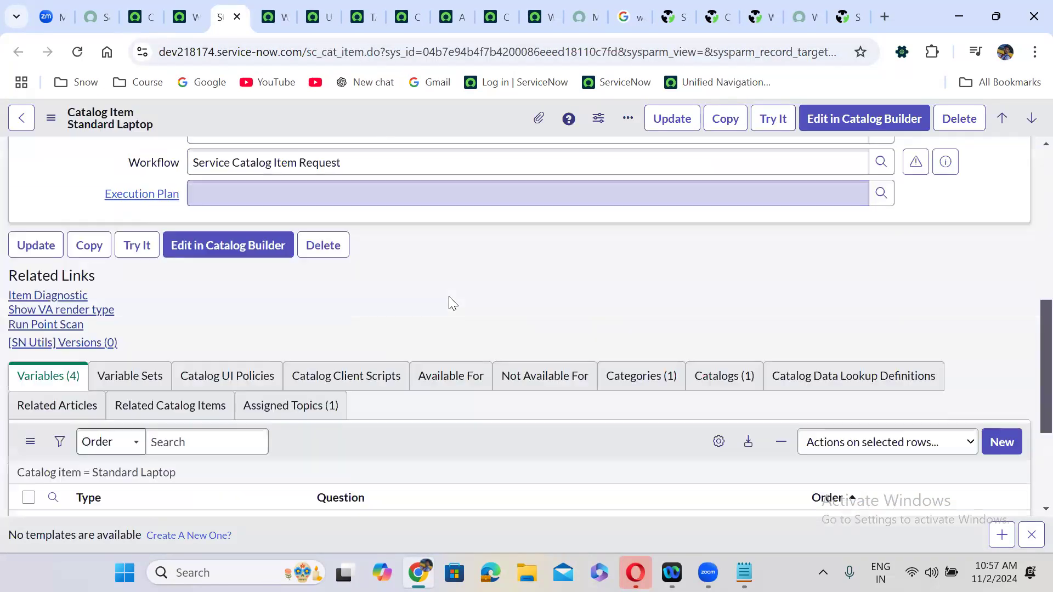
scroll(449, 298, up, 3)
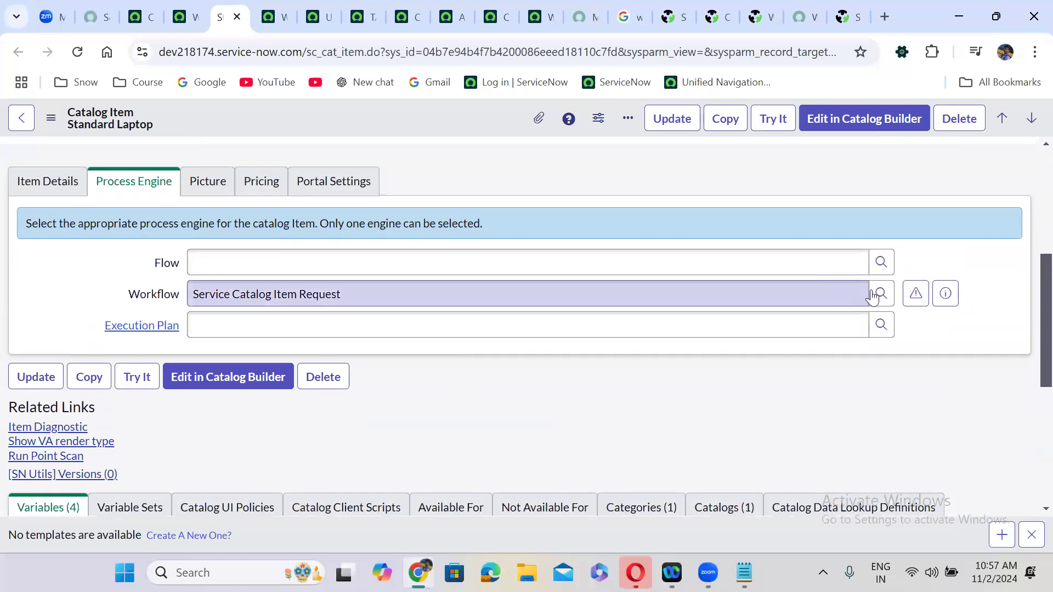
click(915, 293)
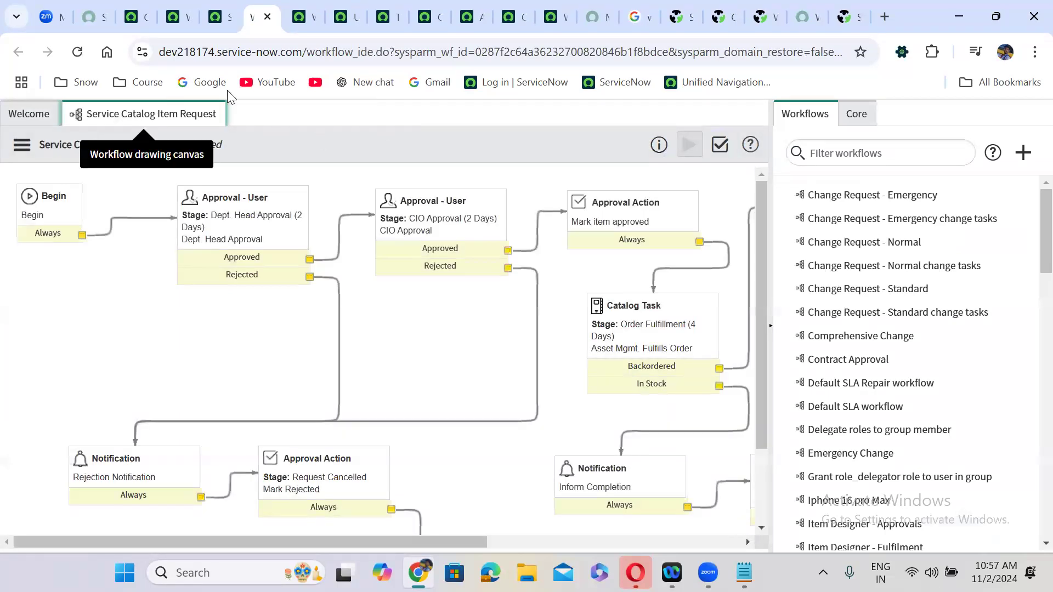
click(267, 17)
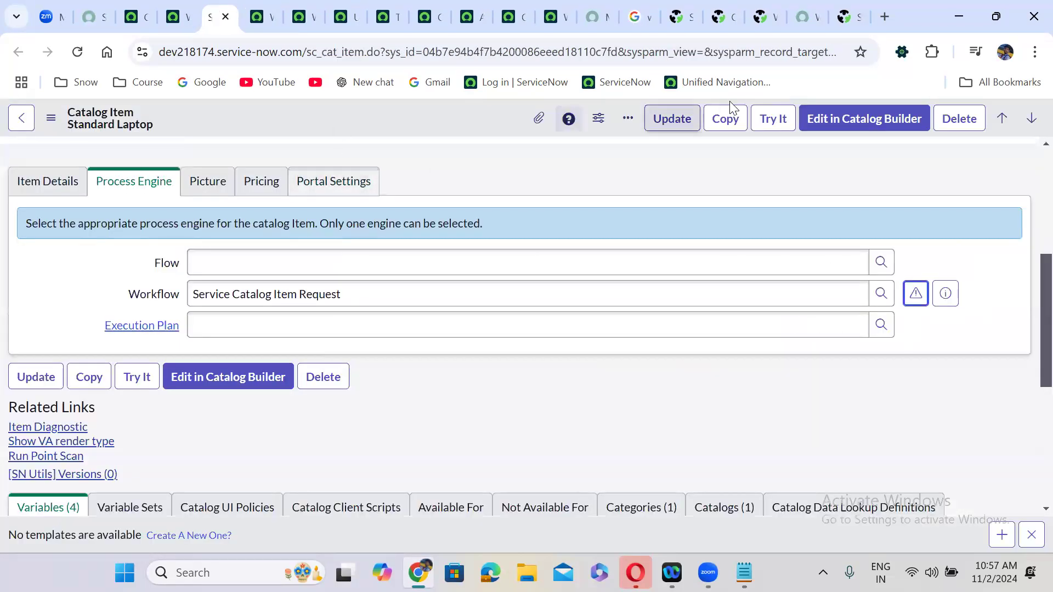
click(771, 119)
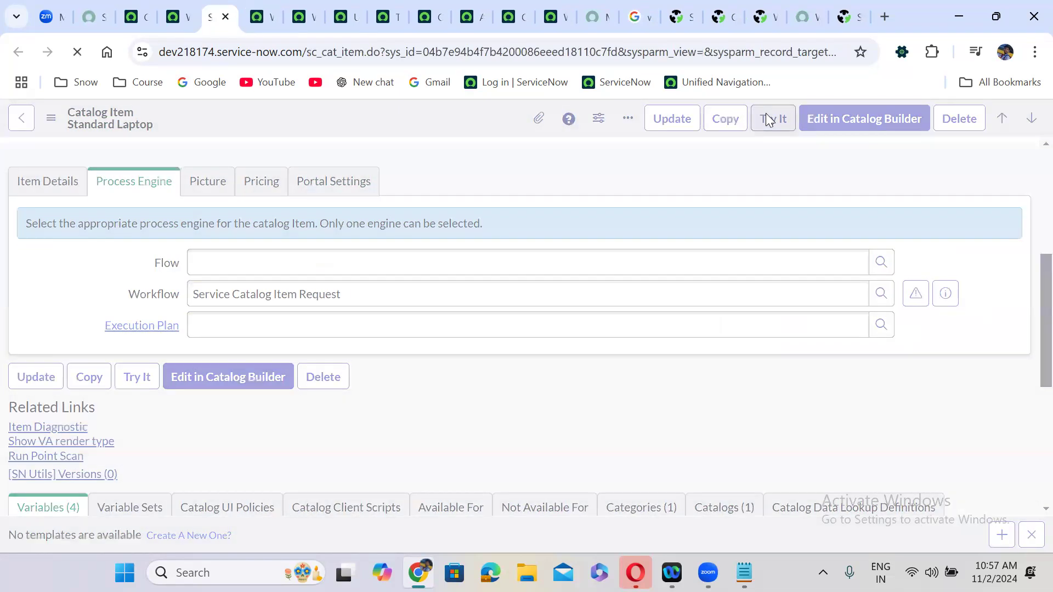
- Order a Standard Laptop with Adobe Acrobat and 'test' as additional software requirements
click(57, 374)
click(119, 452)
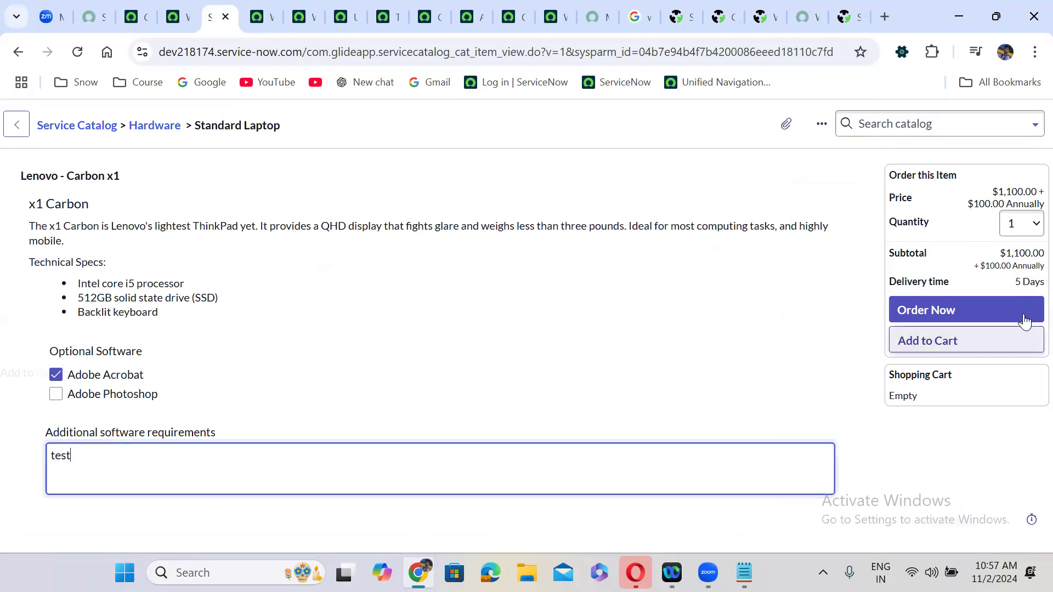
click(1003, 310)
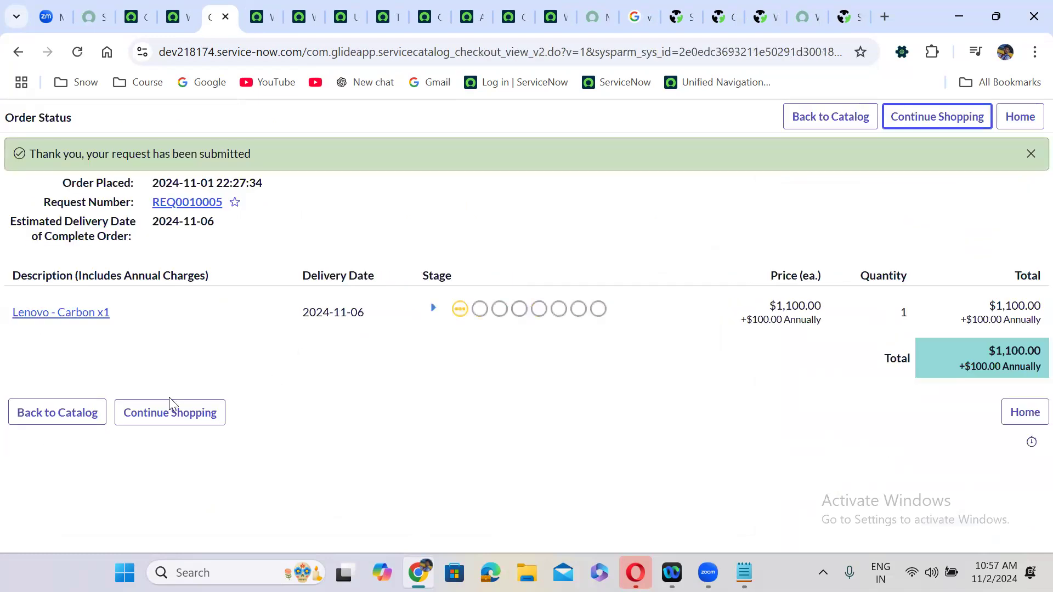
- Open requested item RITM0010005 (Lenovo - Carbon x1) and review its Waiting for Approval state
click(68, 322)
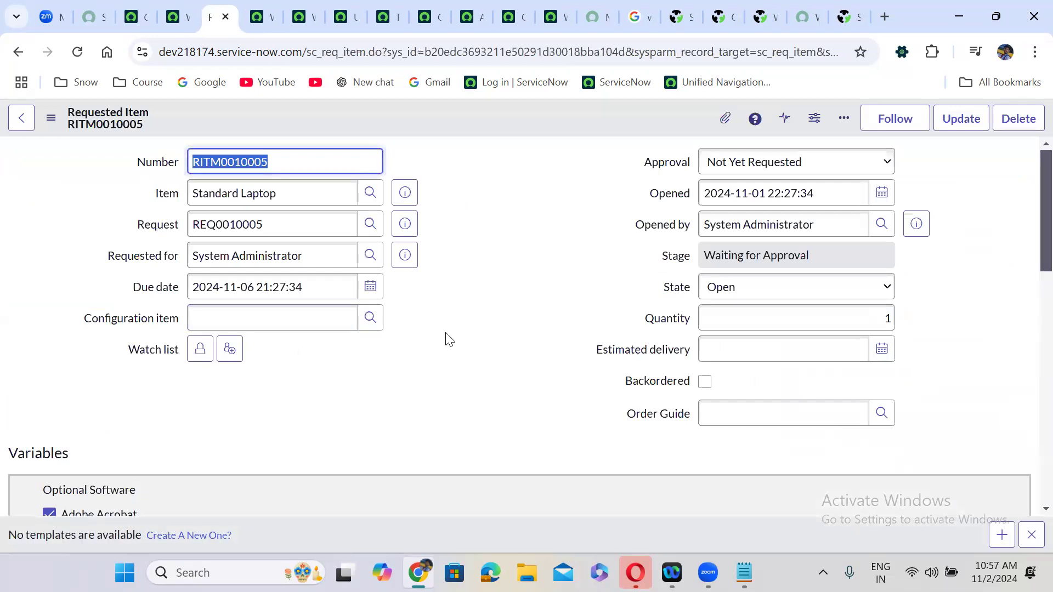
scroll(446, 334, down, 10)
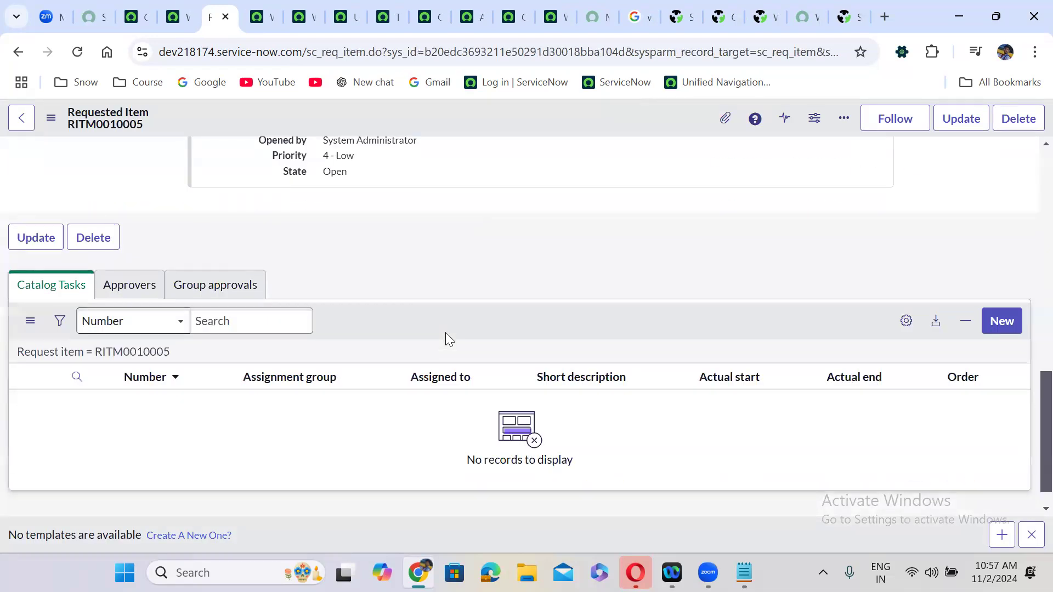
scroll(445, 332, up, 2)
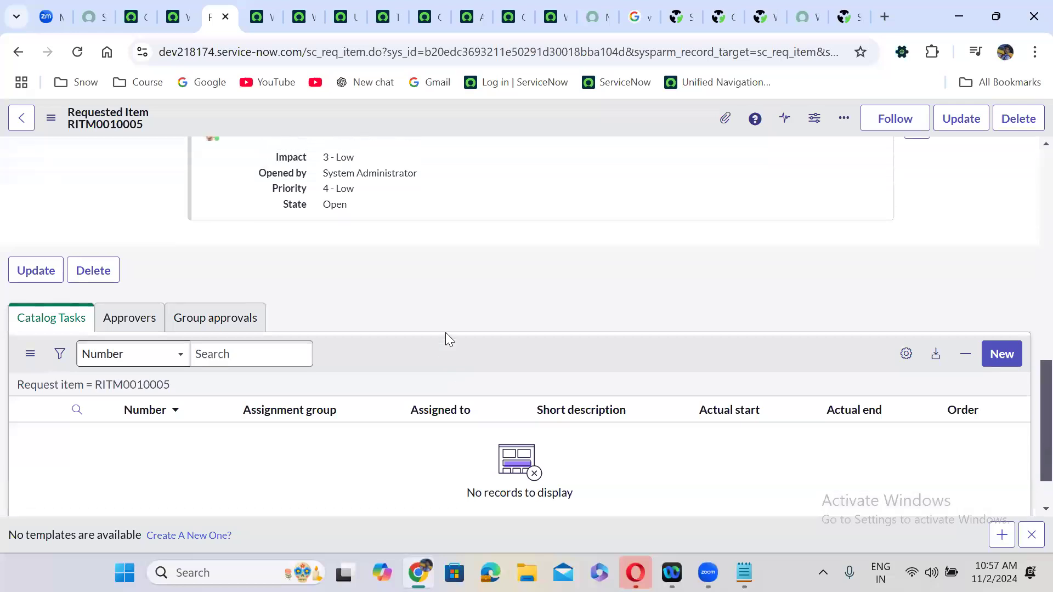
scroll(445, 332, up, 4)
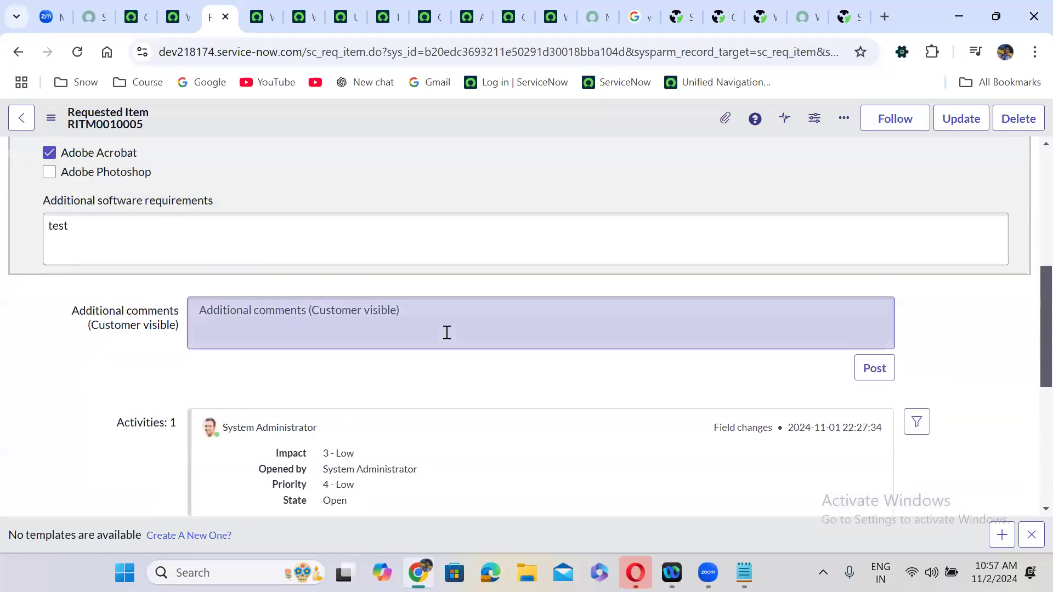
scroll(447, 332, up, 2)
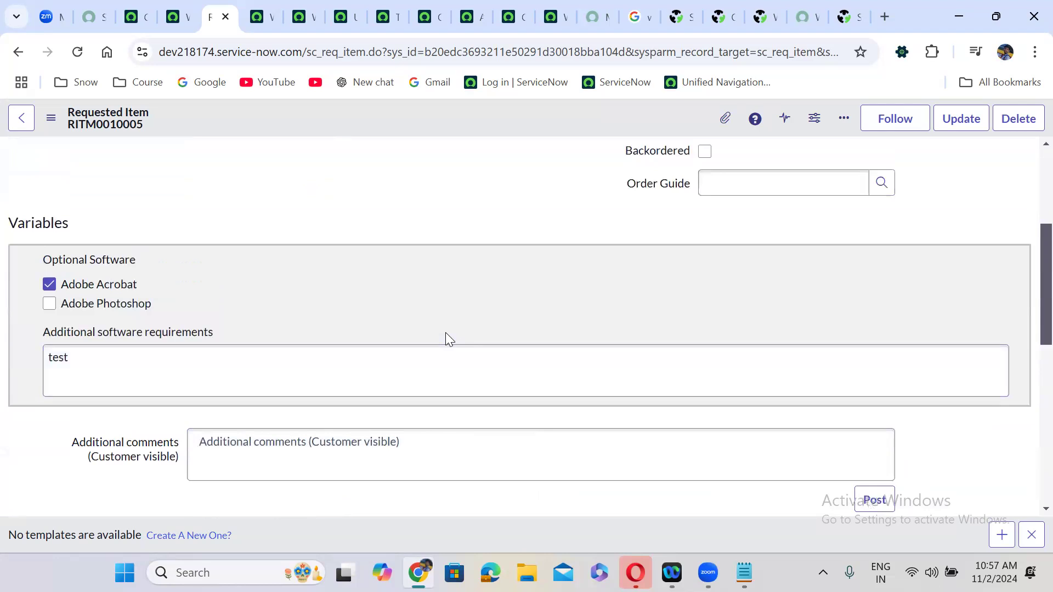
scroll(445, 332, up, 4)
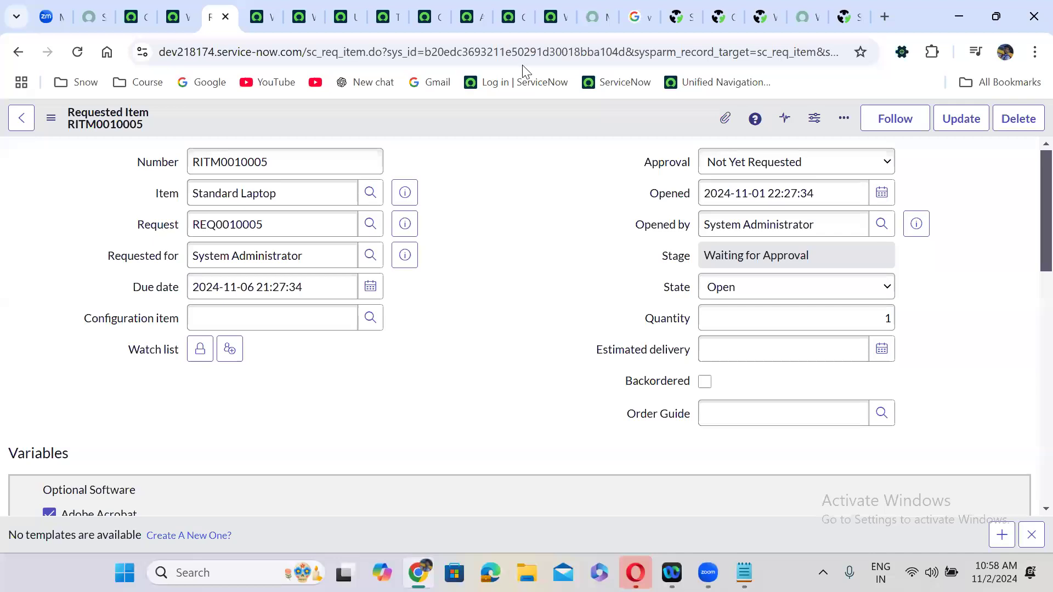
- Check out the Iphone 16 pro Max workflow from the editor's hamburger menu
click(552, 7)
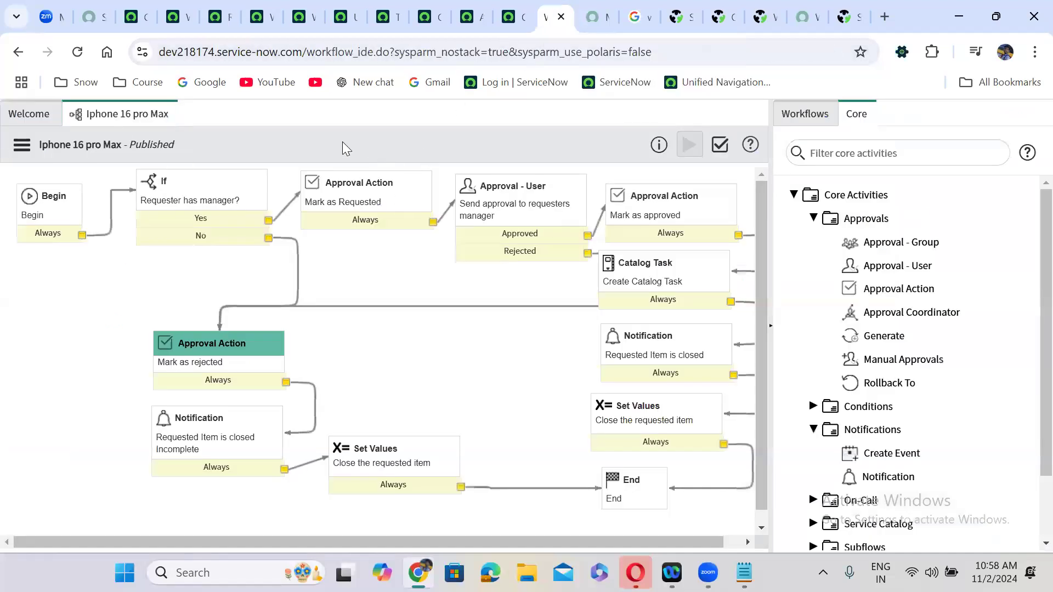
click(18, 145)
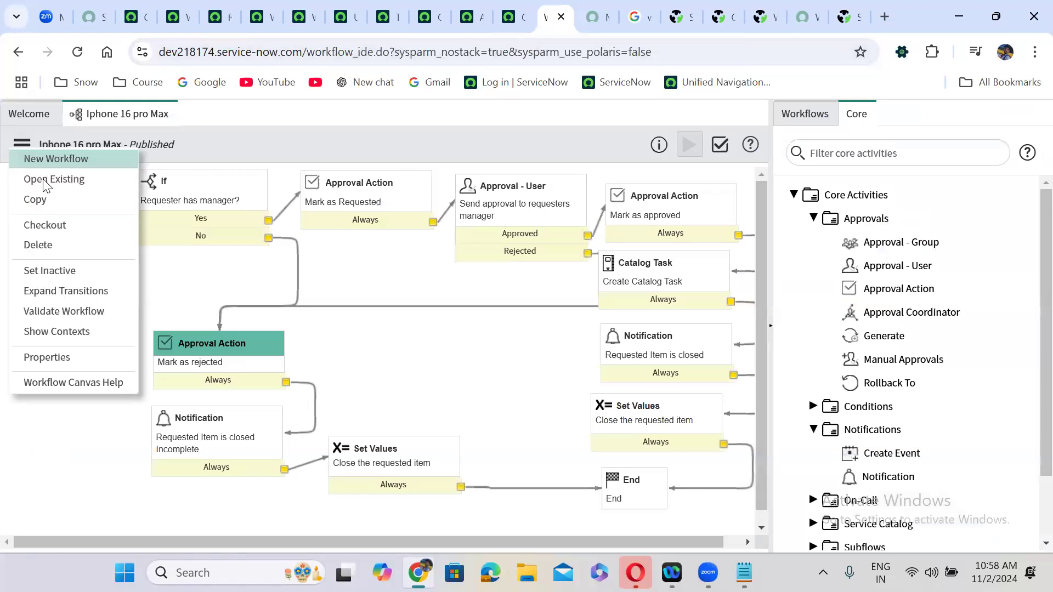
click(60, 226)
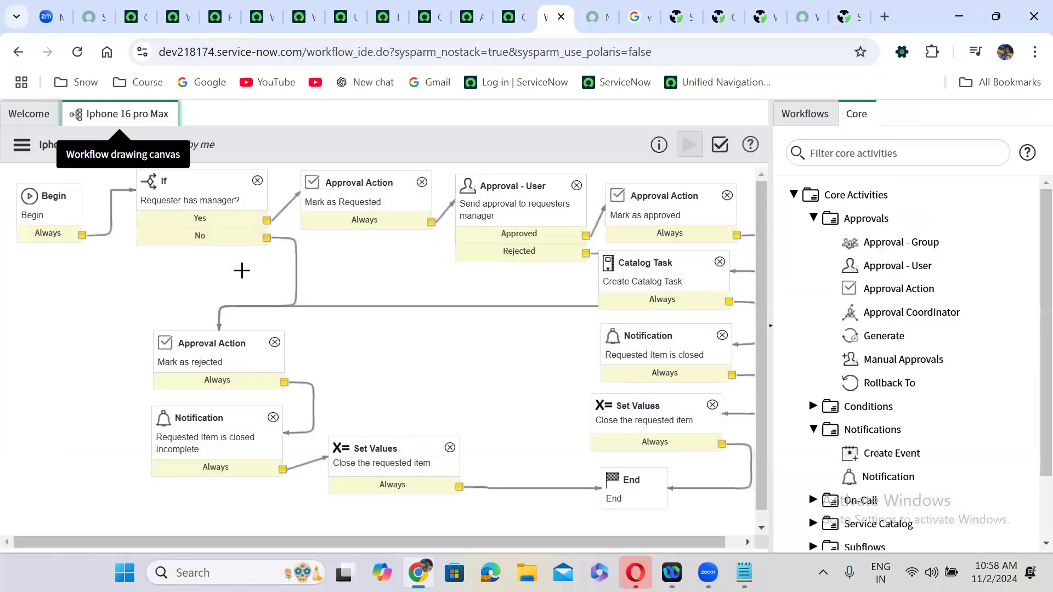
- Inspect the workflow activities: Begin, If, approvals, Catalog Task, notification, and Close requested item
click(60, 208)
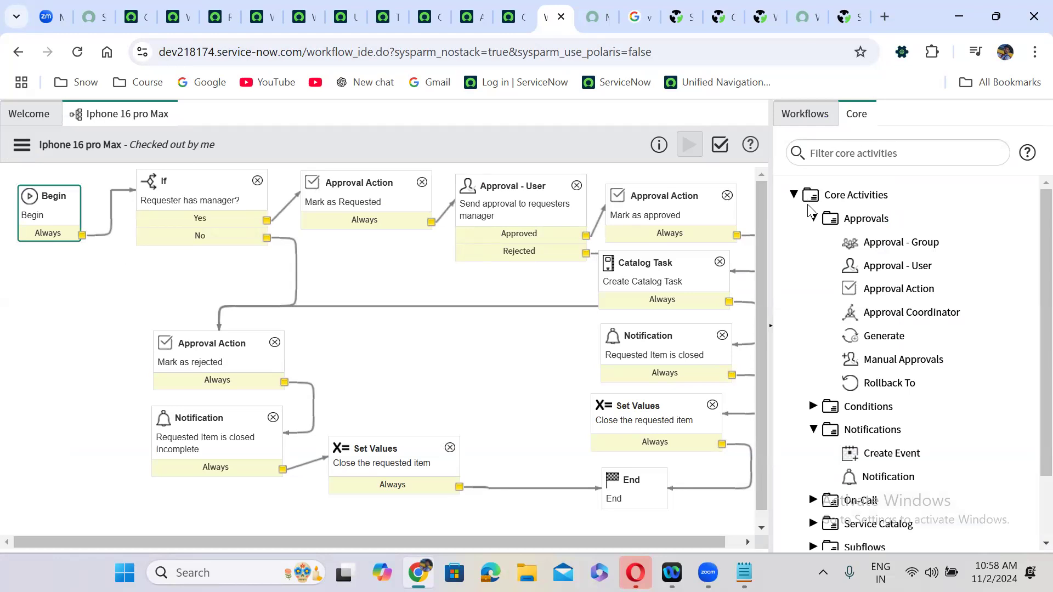
click(813, 219)
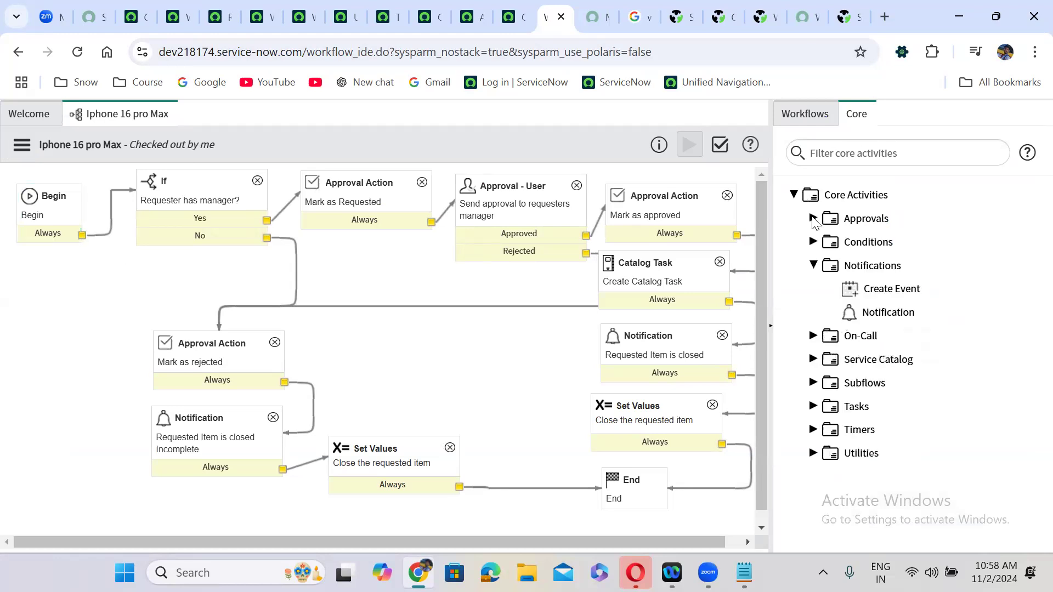
click(813, 265)
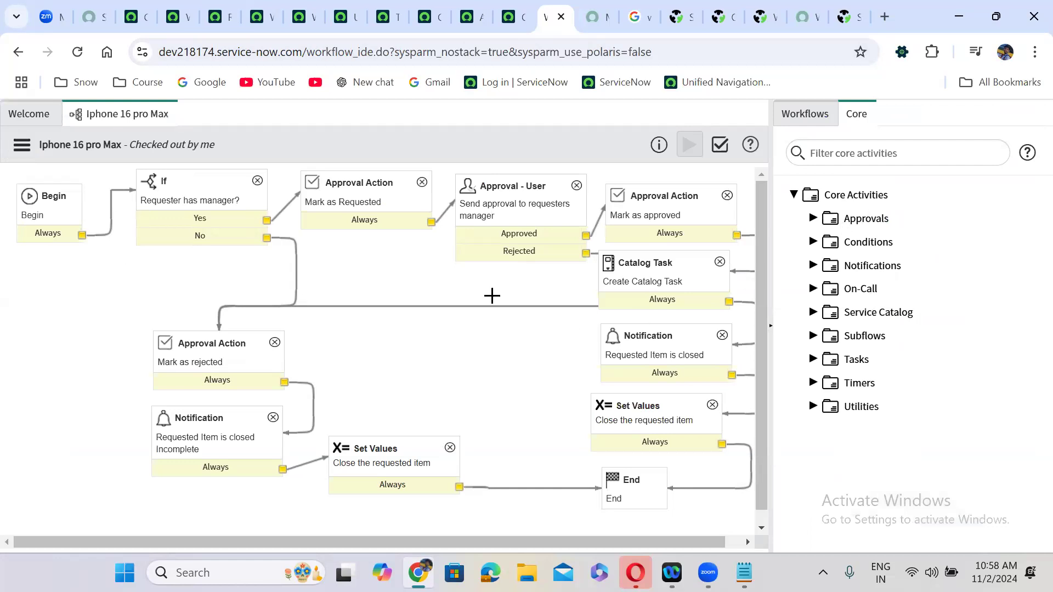
click(208, 188)
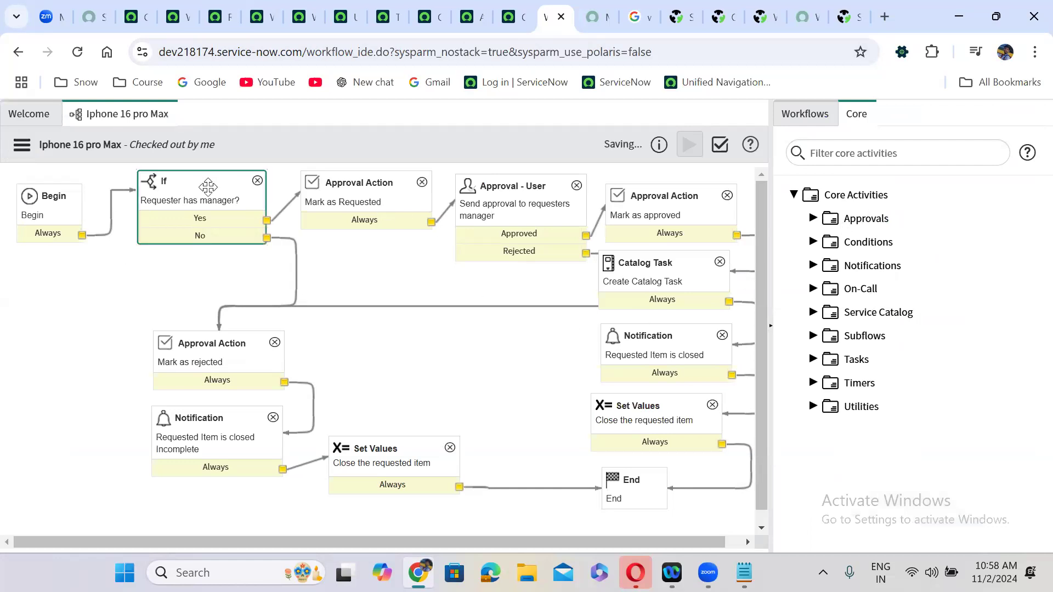
click(357, 183)
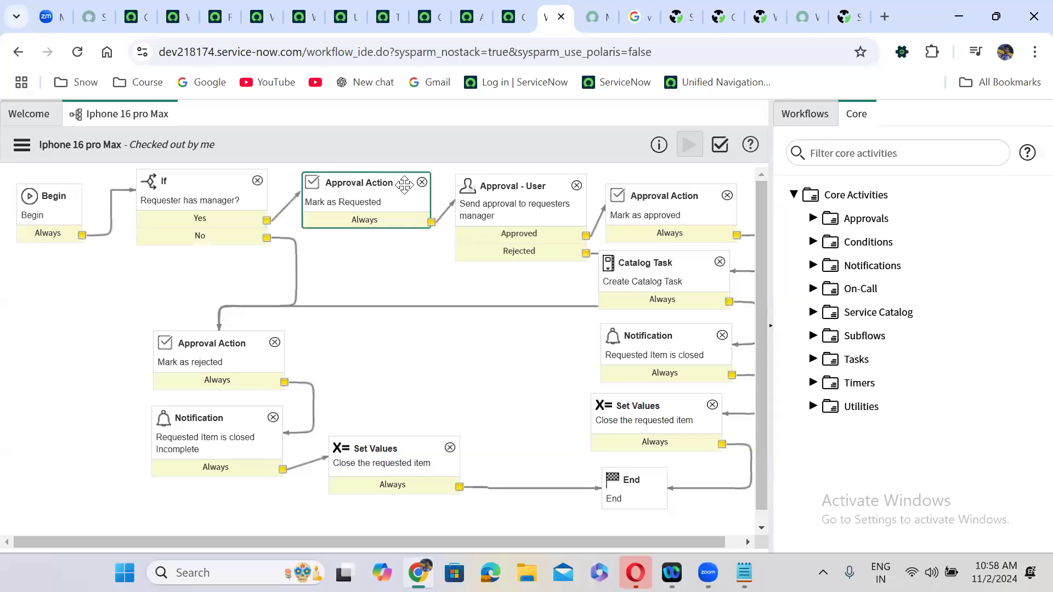
click(550, 207)
click(644, 202)
click(665, 254)
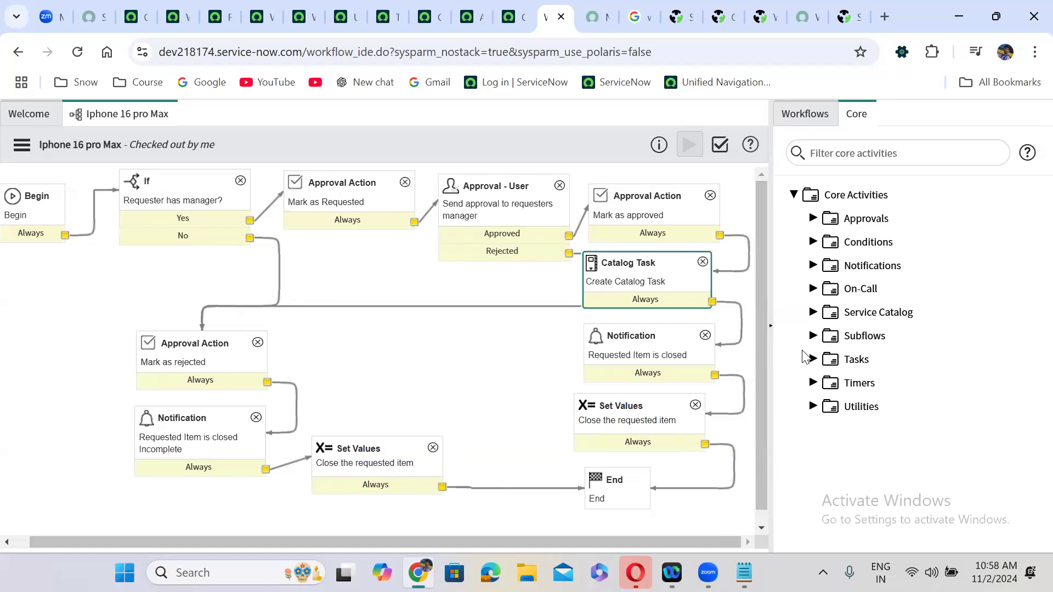
click(646, 342)
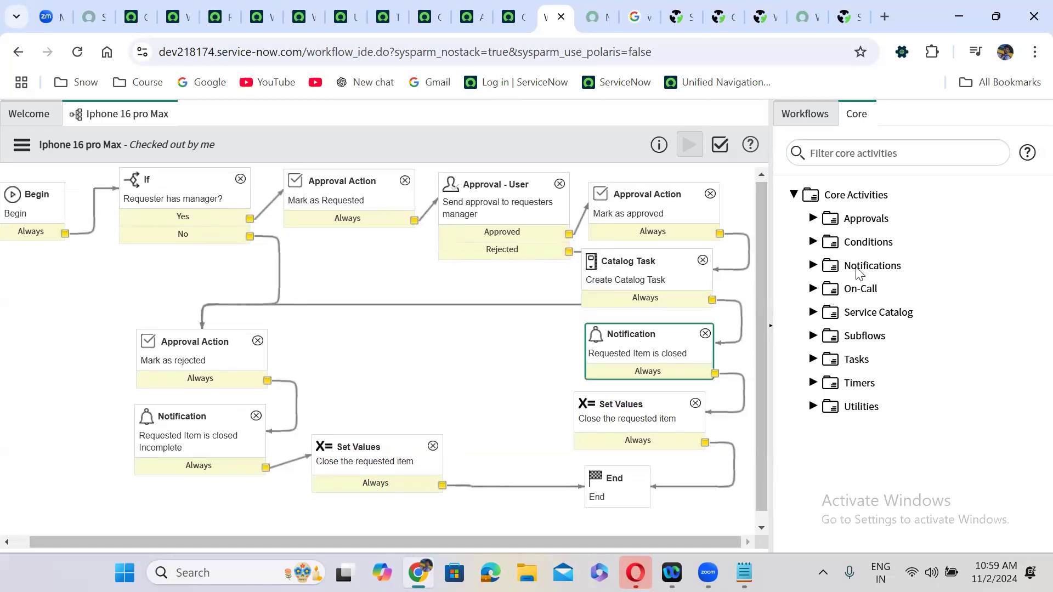
click(638, 425)
scroll(713, 411, down, 1)
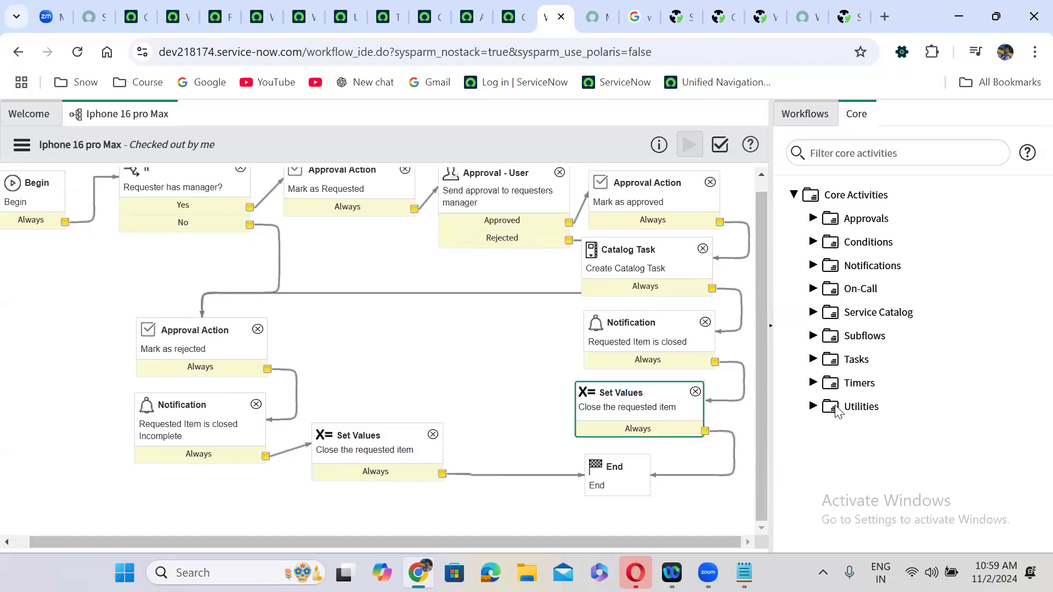